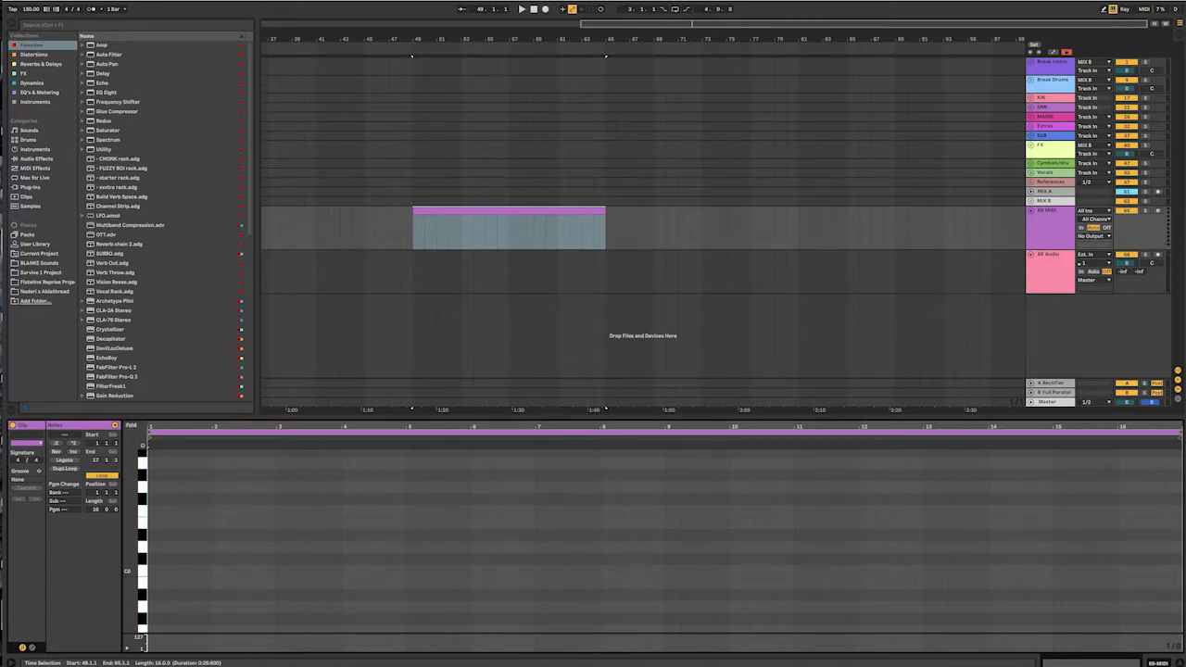
- Draw an E0 note at the very start of the empty MIDI clip and lengthen it to half a bar
{"action": "left_click_drag", "start_coordinate": [508, 39], "coordinate": [537, 39]}
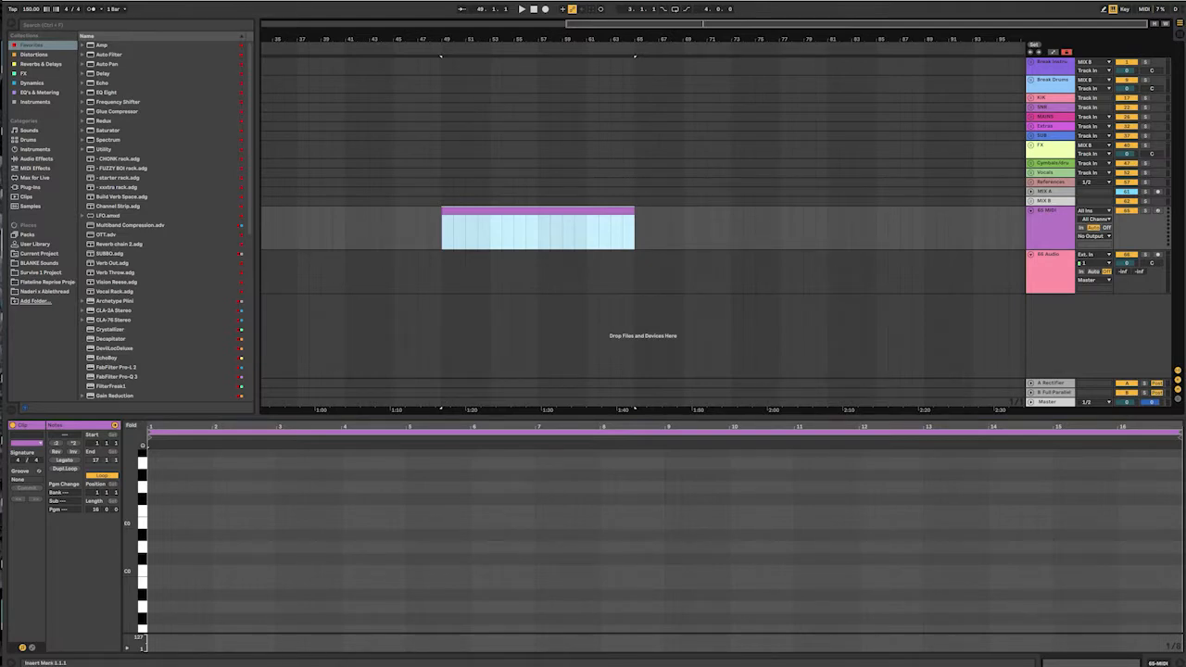
{"action": "left_click_drag", "start_coordinate": [130, 524], "coordinate": [129, 532]}
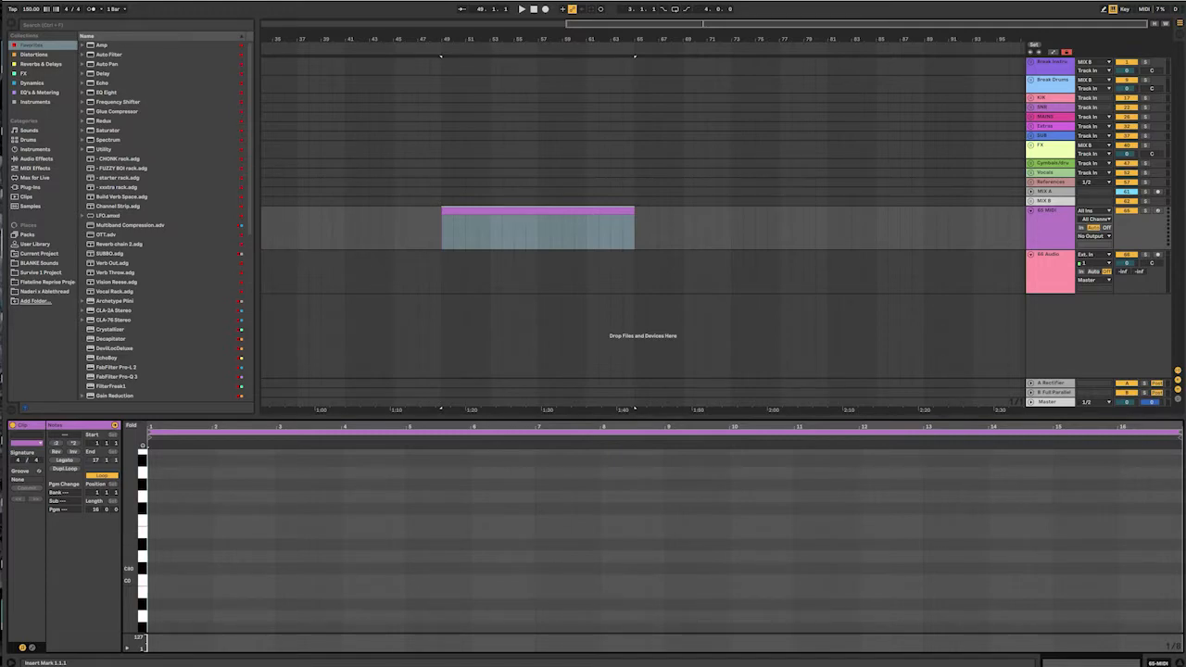
{"action": "left_click", "coordinate": [155, 545]}
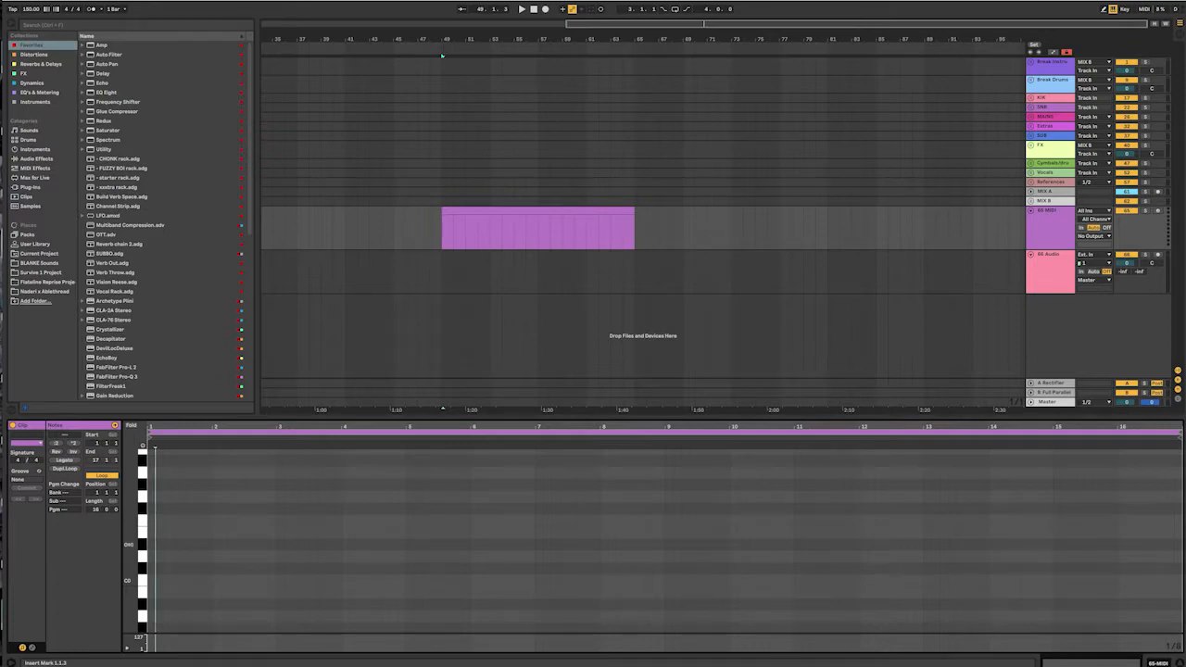
{"action": "double_click", "coordinate": [152, 533]}
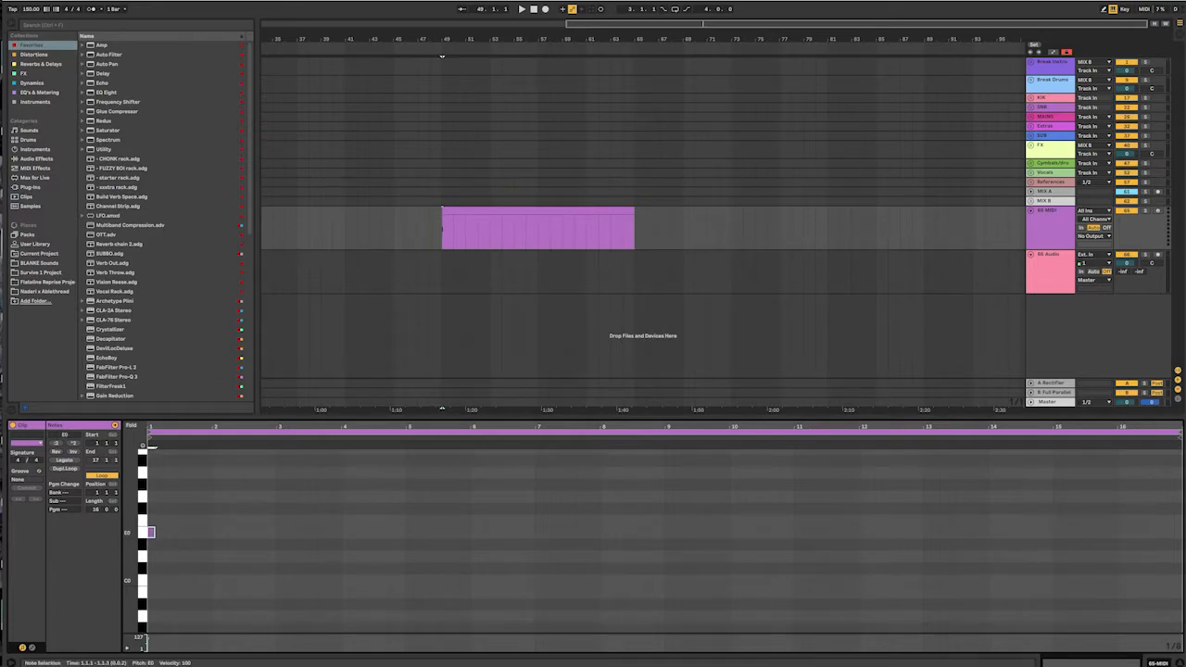
{"action": "left_click_drag", "start_coordinate": [154, 533], "coordinate": [188, 532]}
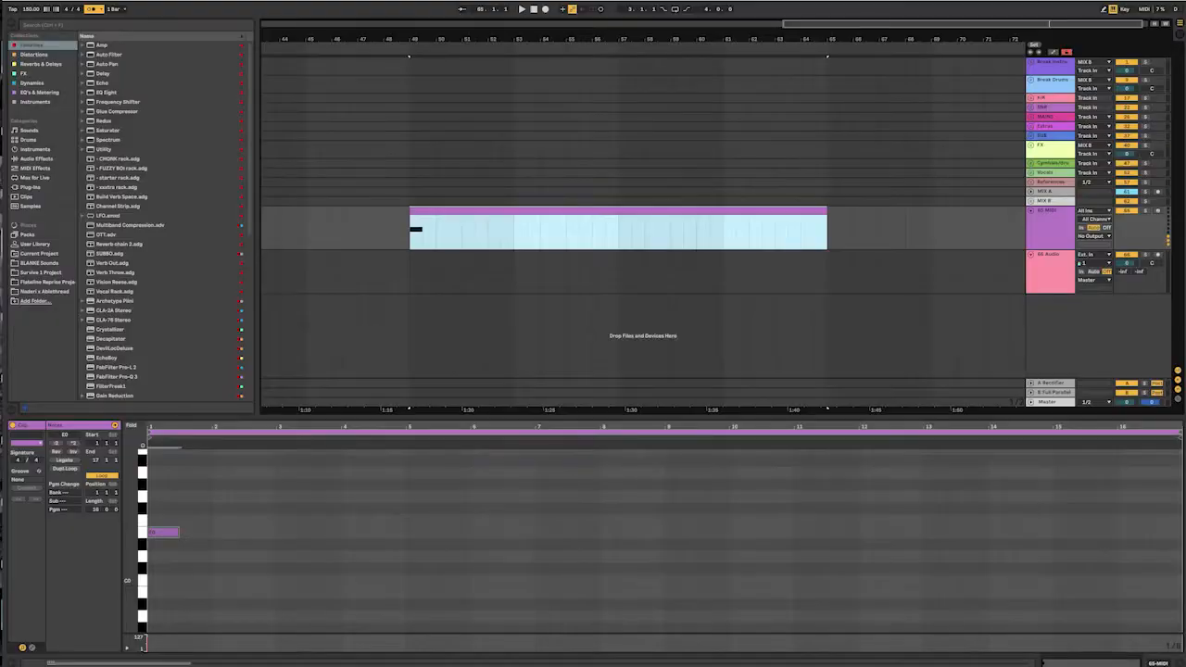
- Copy the half-bar E0 note so the copy starts on beat 4 of bar 1
{"action": "left_click_drag", "start_coordinate": [171, 427], "coordinate": [171, 463]}
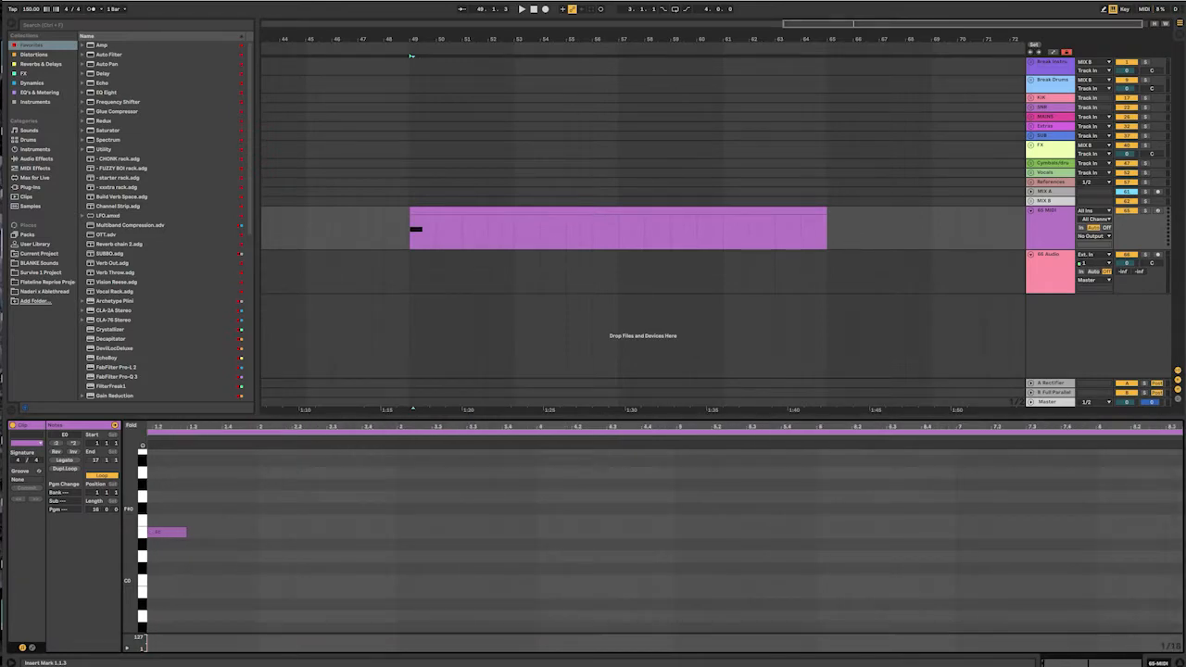
{"action": "scroll", "coordinate": [169, 500], "scroll_direction": "down", "scroll_amount": 5}
{"action": "left_click", "coordinate": [163, 531]}
{"action": "left_click_drag", "start_coordinate": [163, 532], "coordinate": [219, 532]}
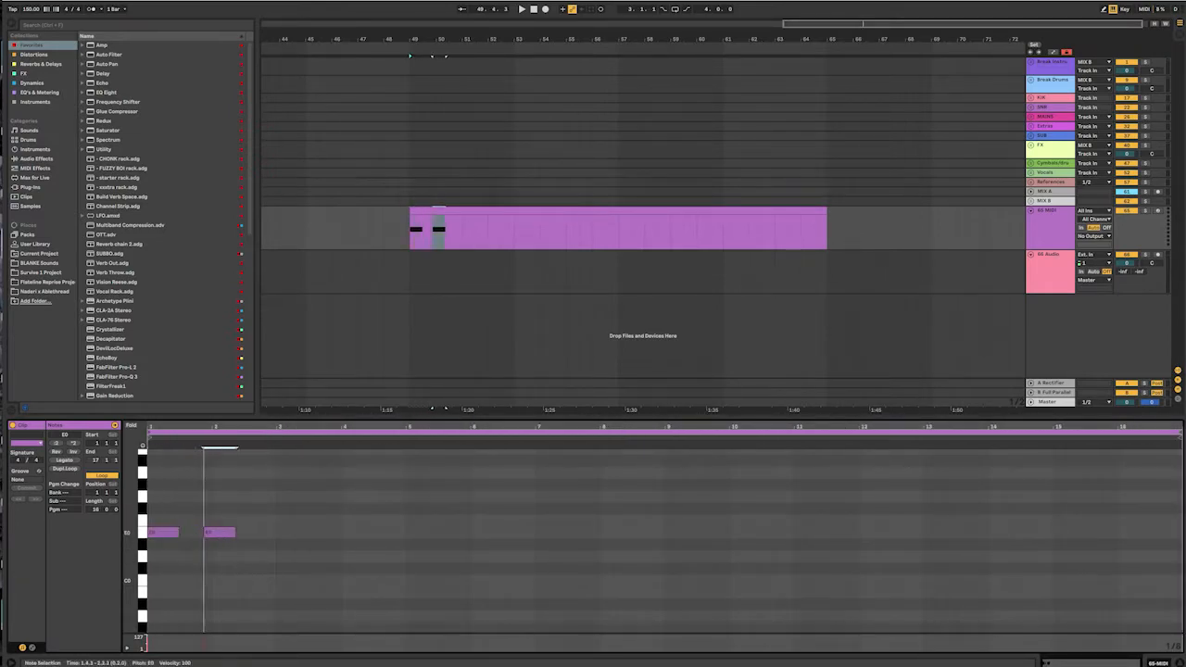
{"action": "key", "text": "Left"}
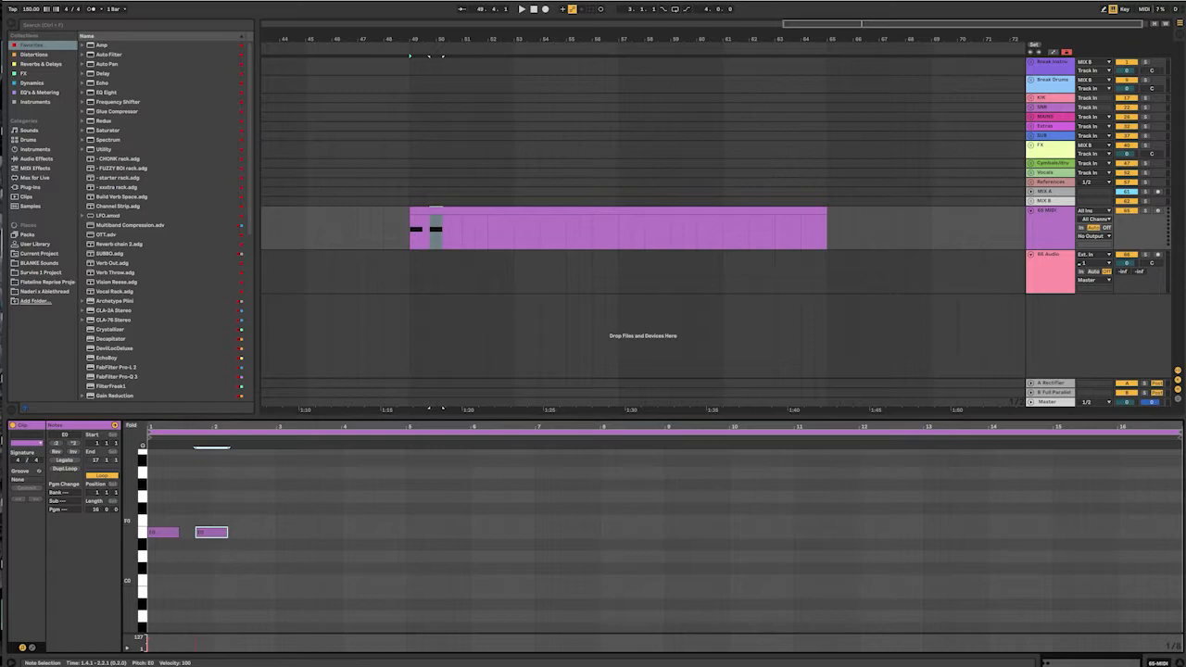
- Add one-beat E0 notes on beat 3 of bar 2 and at the start of bar 3
{"action": "left_click", "coordinate": [246, 556]}
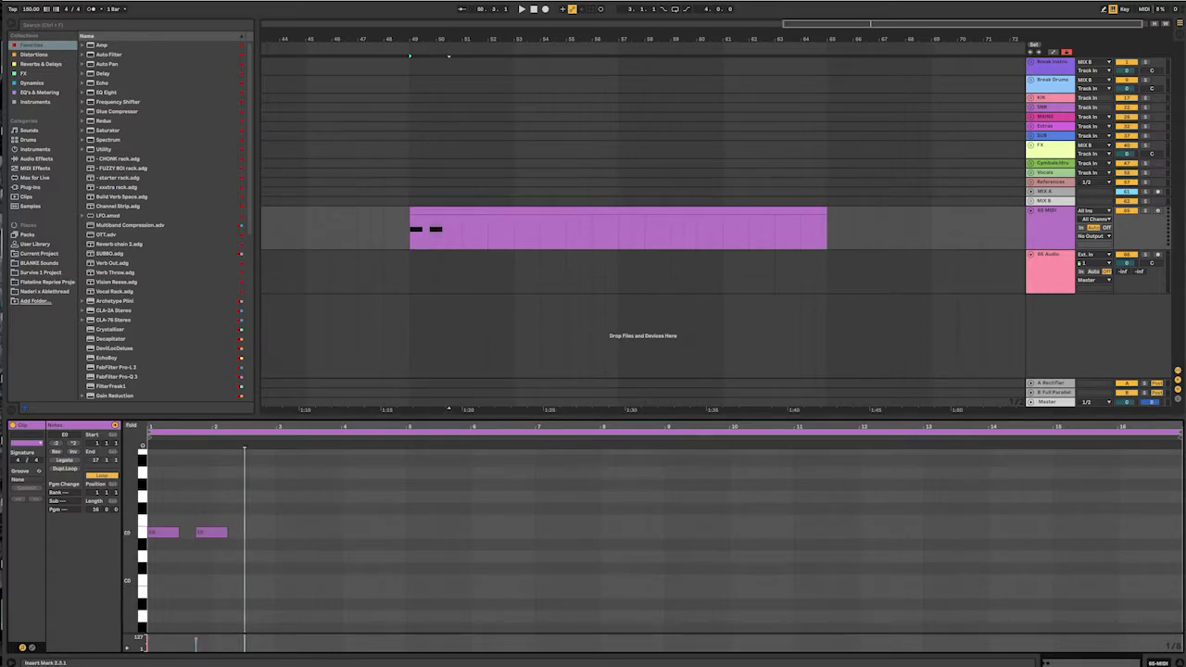
{"action": "key", "text": "ctrl+v"}
{"action": "key", "text": "shift+Left"}
{"action": "key", "text": "shift+Left"}
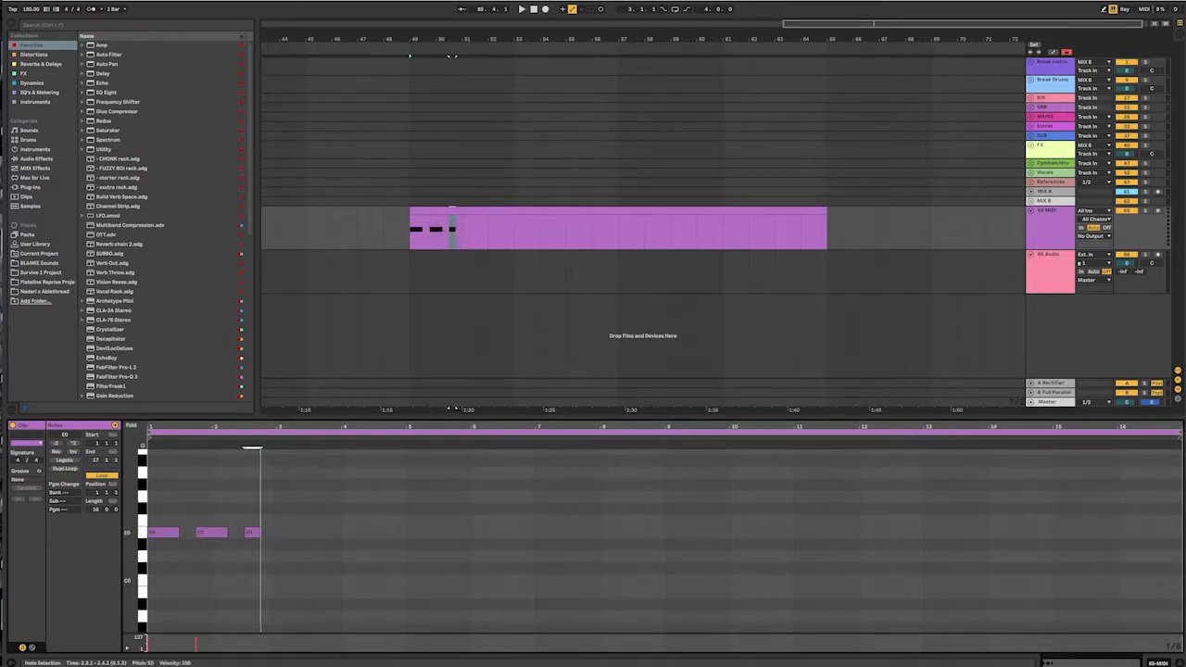
{"action": "key", "text": "ctrl+d"}
- Duplicate the one-beat E0 note to beat 3 of bar 3 and extend the copy to one bar
{"action": "key", "text": "ctrl+d"}
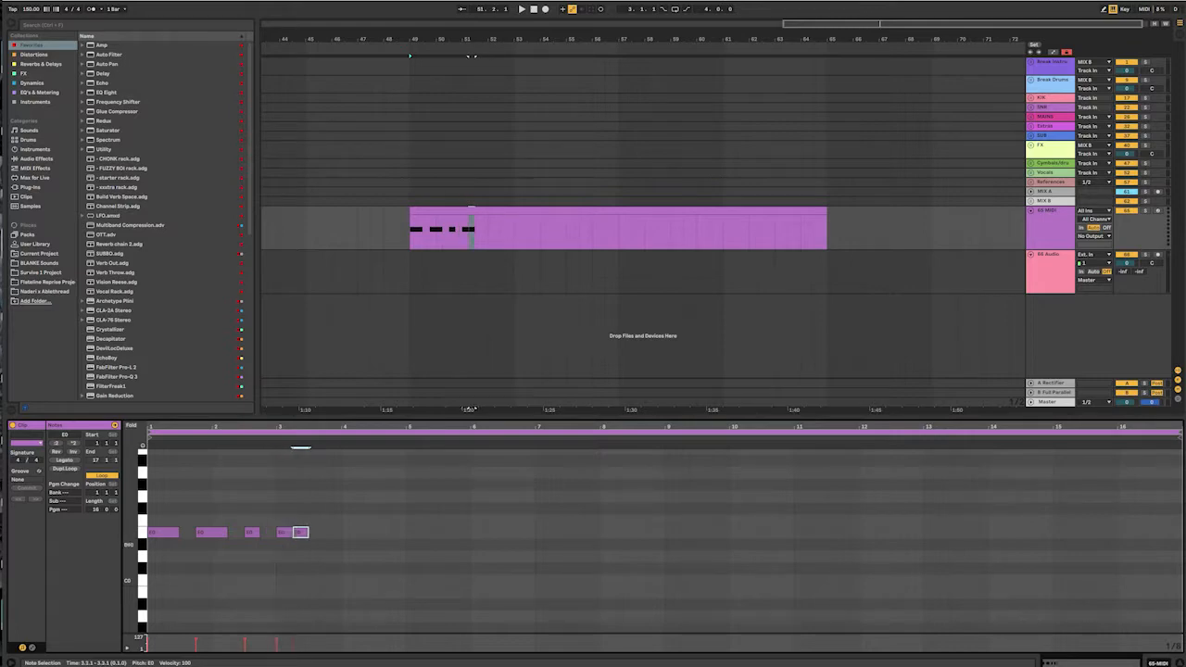
{"action": "key", "text": "Right"}
{"action": "key", "text": "shift+Right"}
{"action": "key", "text": "shift+Right"}
{"action": "key", "text": "shift+Right"}
{"action": "key", "text": "shift+Right"}
{"action": "key", "text": "shift+Right"}
{"action": "key", "text": "shift+Right"}
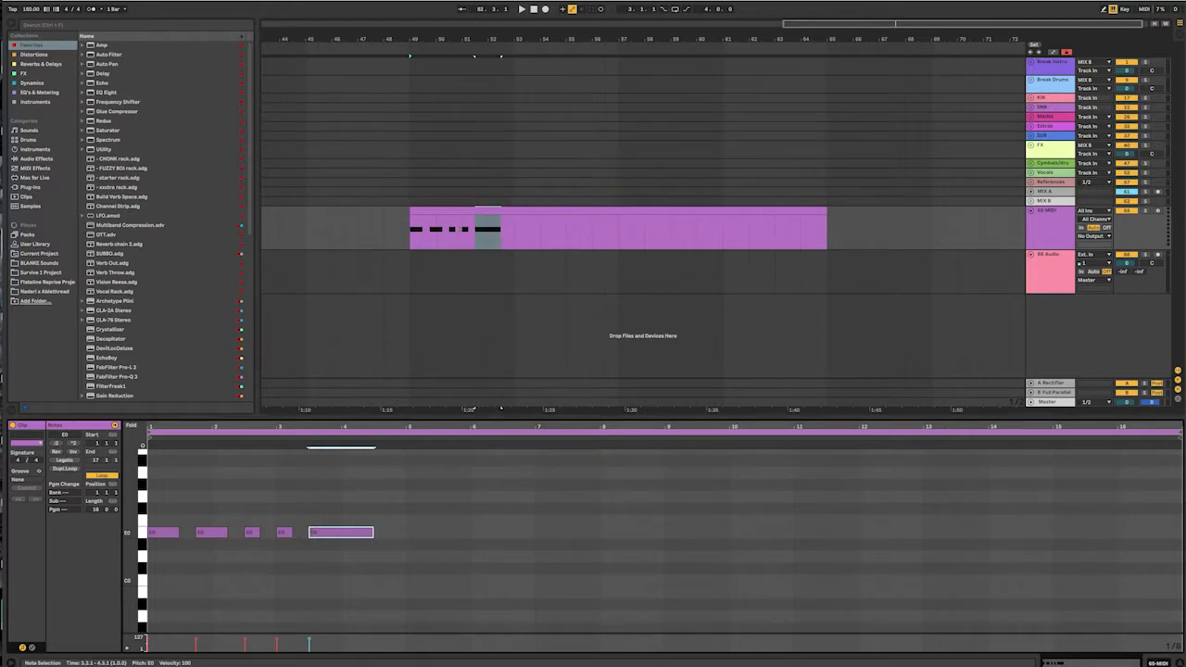
- Duplicate the one-bar E0 note and shift the copy to start at the end of bar 4, leaving a gap before it
{"action": "key", "text": "ctrl+d"}
{"action": "key", "text": "Right"}
{"action": "key", "text": "Right"}
{"action": "key", "text": "Right"}
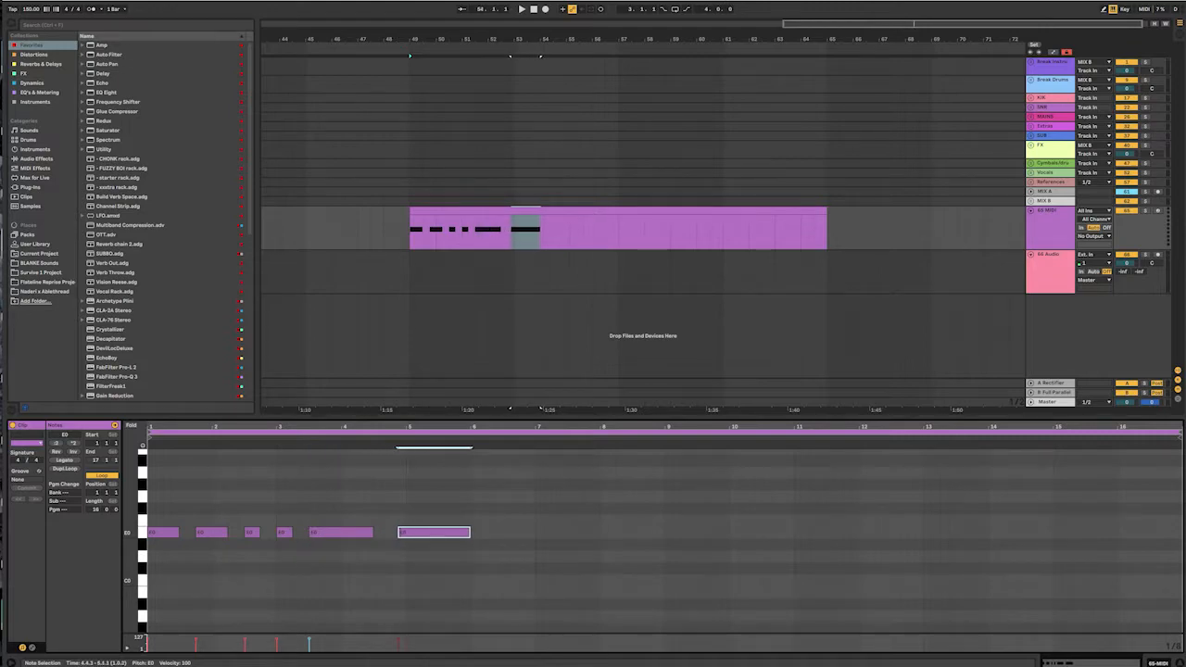
- Duplicate the last one-bar E0 note and shorten the copy to one beat, starting on beat 2 of bar 6
{"action": "key", "text": "ctrl+d"}
{"action": "key", "text": "Right"}
{"action": "key", "text": "Right"}
{"action": "key", "text": "Right"}
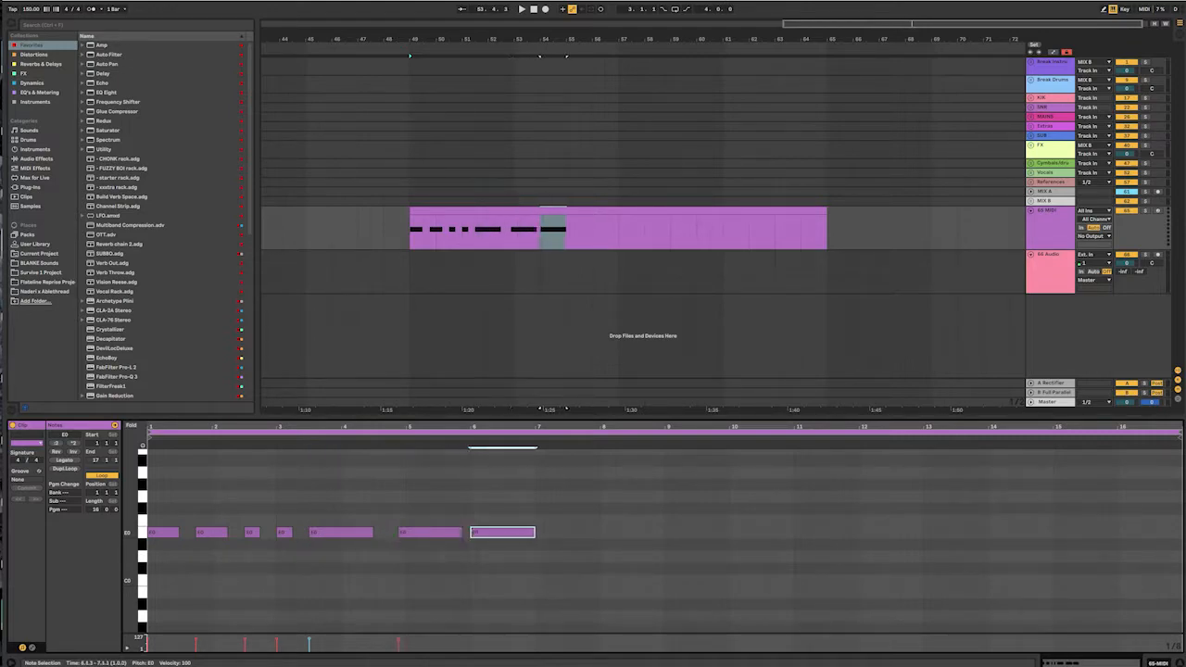
{"action": "key", "text": "shift+Left"}
{"action": "key", "text": "shift+Left"}
{"action": "key", "text": "shift+Left"}
{"action": "key", "text": "shift+Left"}
{"action": "key", "text": "shift+Left"}
{"action": "key", "text": "shift+Left"}
{"action": "key", "text": "shift+Left"}
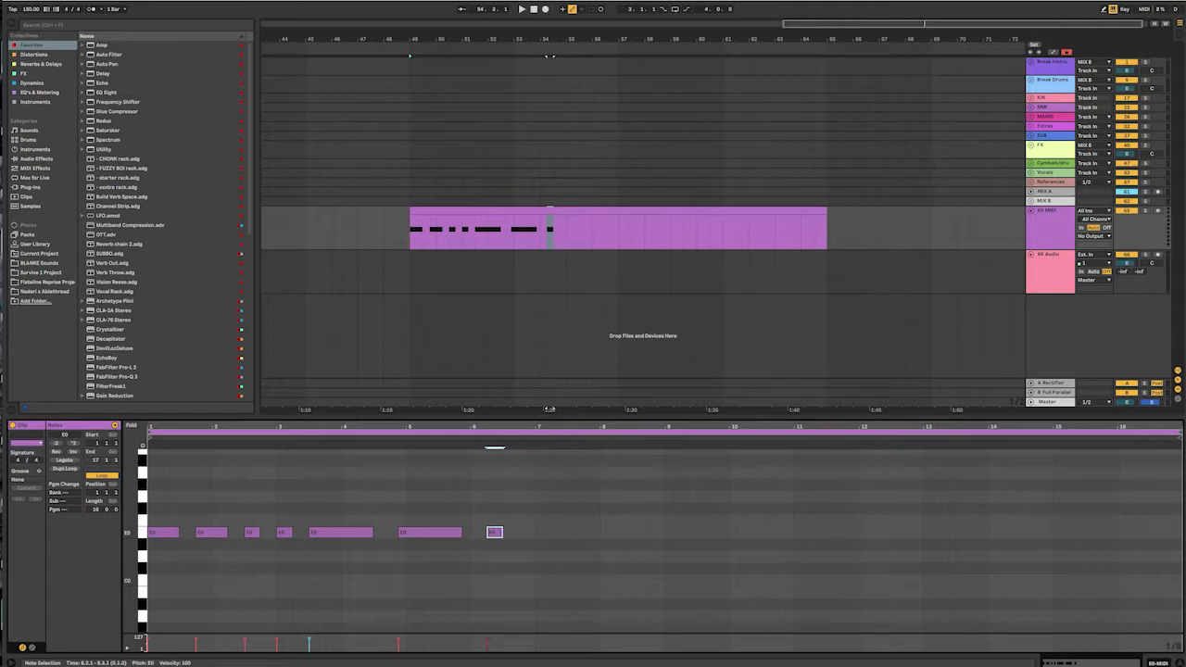
- Make a run of three half-beat E0 notes on beats 2, 3 and 4 of bar 6
{"action": "key", "text": "ctrl+d"}
{"action": "key", "text": "Right"}
{"action": "key", "text": "ctrl+d"}
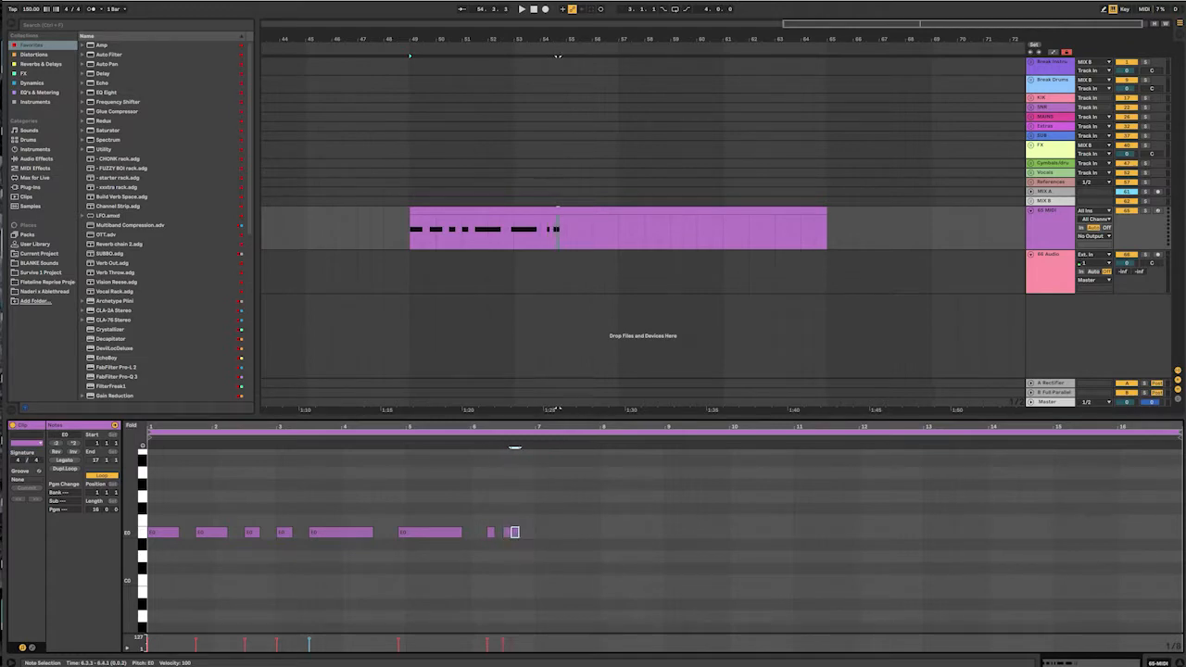
{"action": "key", "text": "Right"}
- Duplicate the last half-beat E0 note to the start of bar 7 and extend the copy to two bars
{"action": "key", "text": "ctrl+d"}
{"action": "key", "text": "Right"}
{"action": "key", "text": "shift+Right"}
{"action": "key", "text": "shift+Right"}
{"action": "key", "text": "shift+Right"}
{"action": "key", "text": "shift+Right"}
{"action": "key", "text": "shift+Right"}
{"action": "key", "text": "shift+Right"}
{"action": "key", "text": "shift+Right"}
{"action": "key", "text": "shift+Right"}
{"action": "key", "text": "shift+Right"}
{"action": "key", "text": "shift+Right"}
{"action": "key", "text": "shift+Right"}
{"action": "key", "text": "shift+Right"}
{"action": "key", "text": "shift+Right"}
{"action": "key", "text": "shift+Right"}
{"action": "key", "text": "shift+Right"}
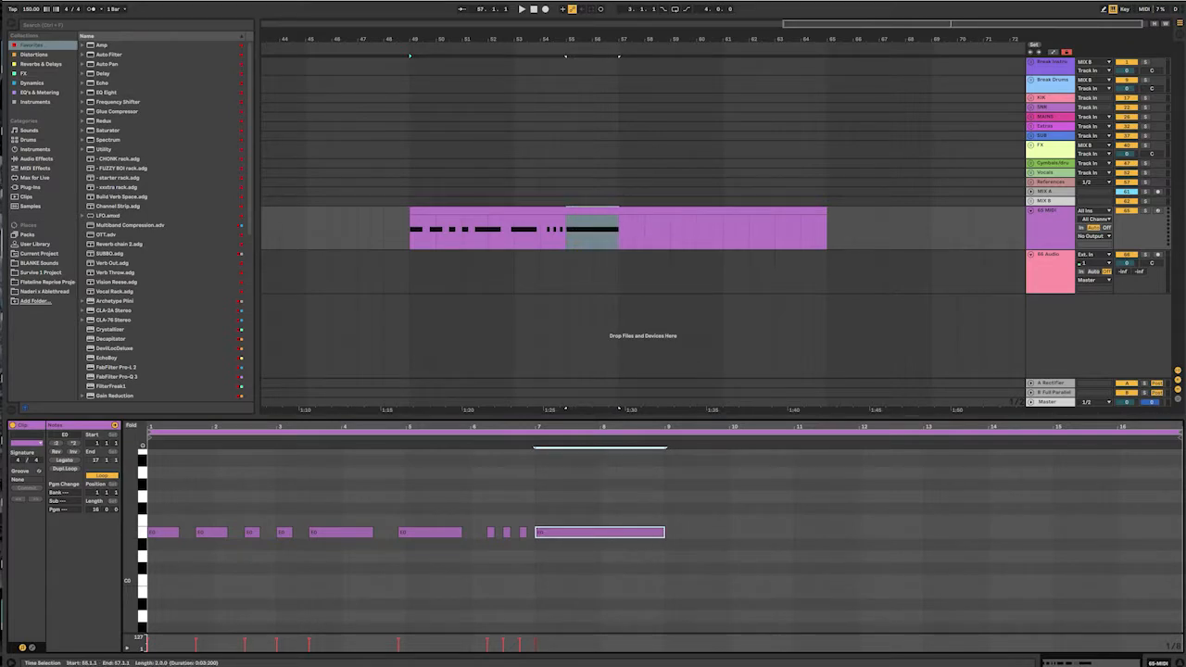
- Split the MIDI clip at bar 57 and delete its empty second half, keeping the eight-bar pattern
{"action": "key", "text": "ctrl+e"}
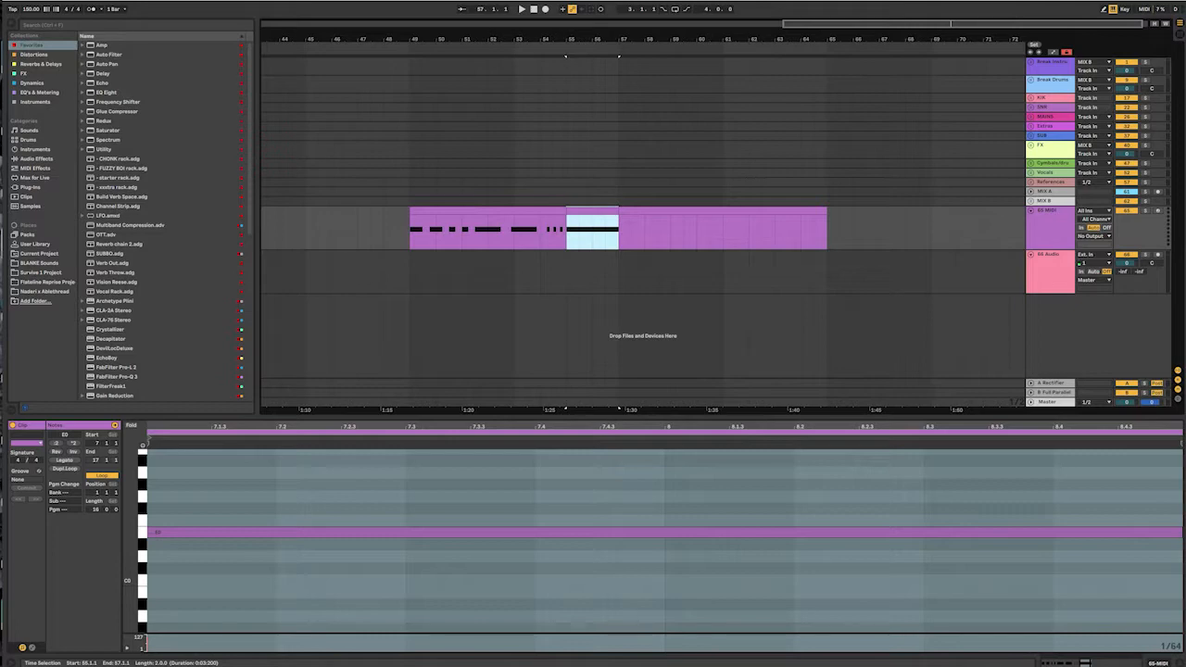
{"action": "left_click", "coordinate": [618, 232]}
{"action": "left_click", "coordinate": [722, 210]}
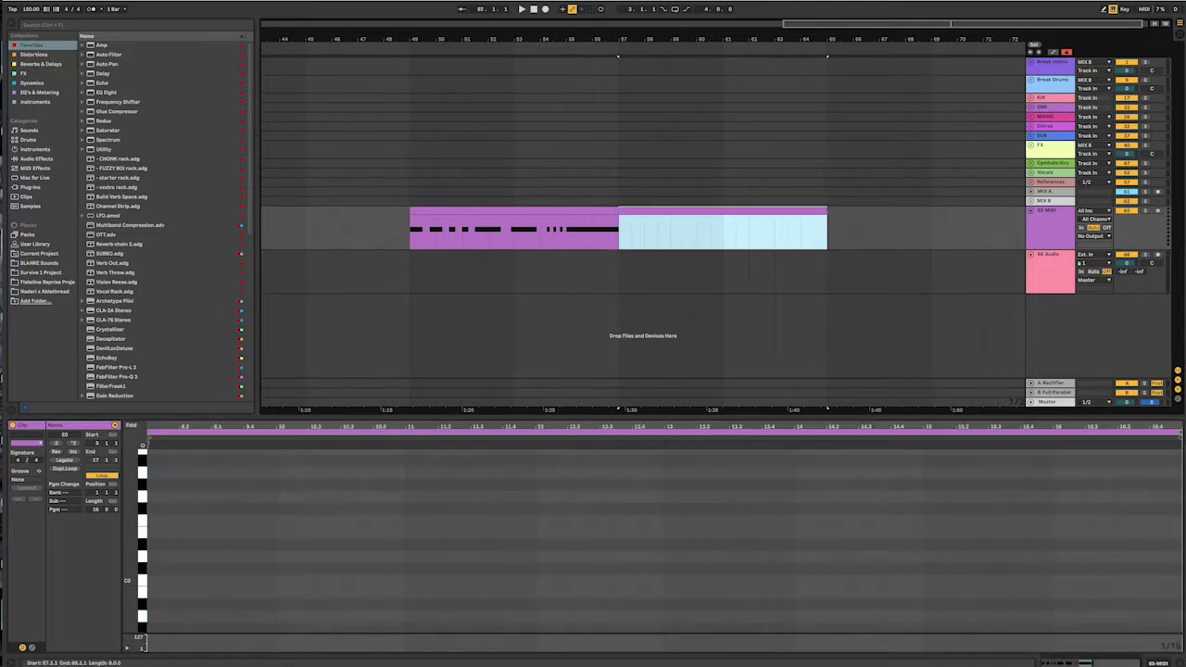
{"action": "key", "text": "Delete"}
{"action": "left_click", "coordinate": [555, 211]}
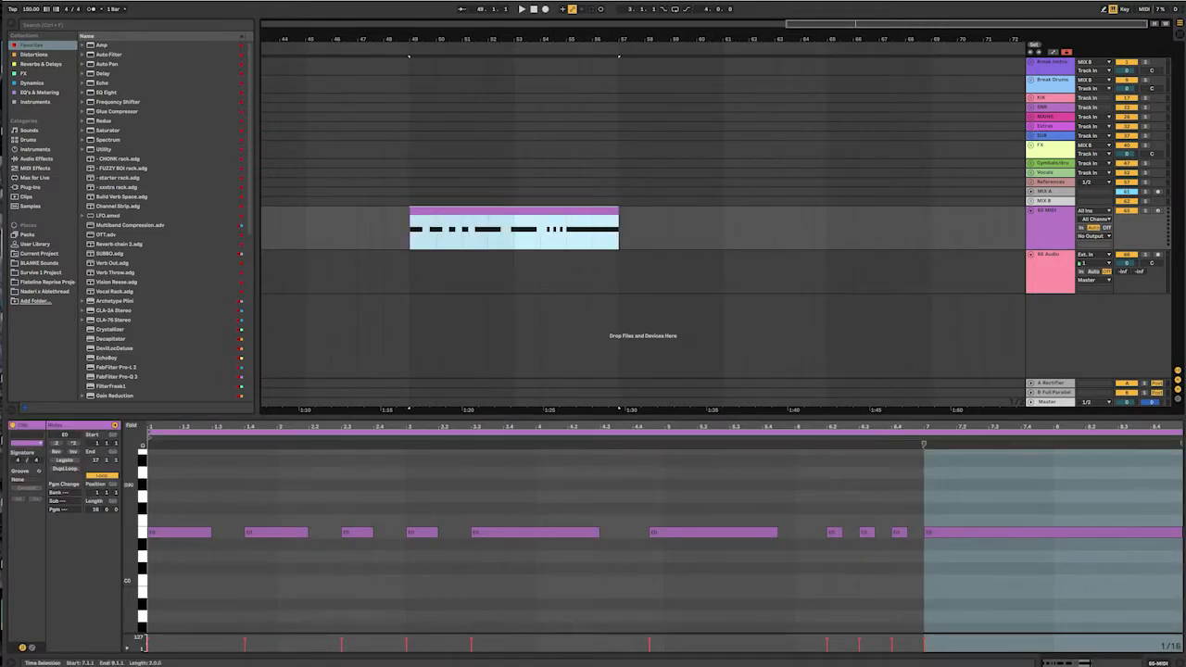
{"action": "key", "text": "space"}
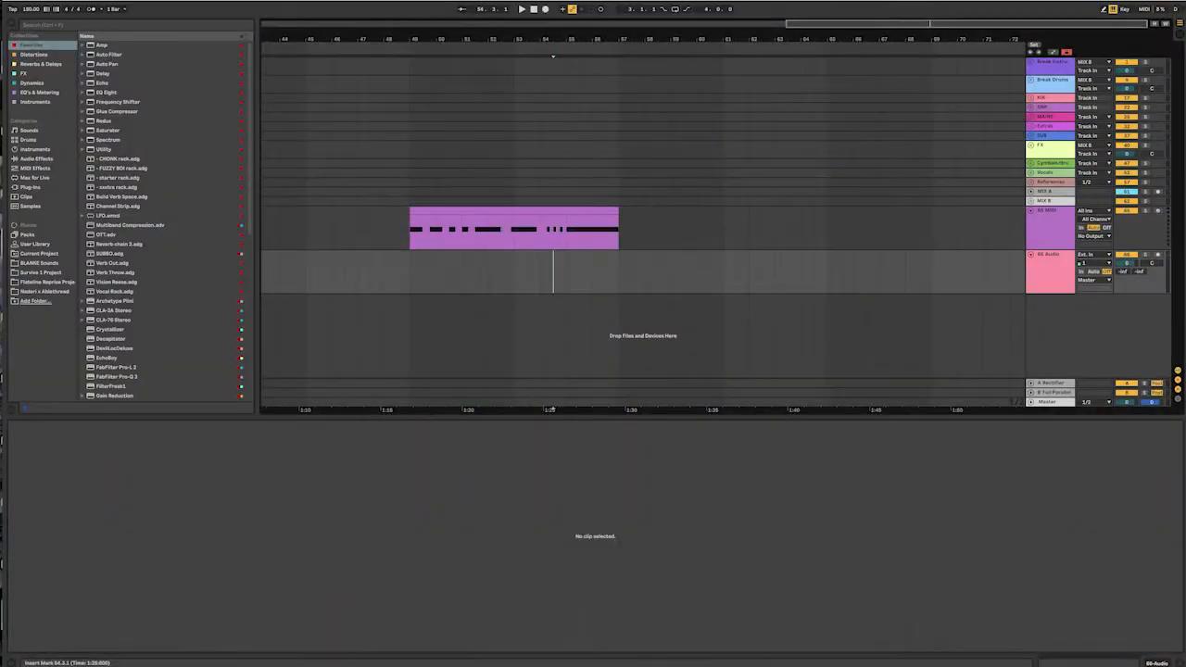
{"action": "left_click", "coordinate": [487, 272]}
{"action": "left_click", "coordinate": [514, 272]}
{"action": "left_click", "coordinate": [501, 272]}
- Load the Serum_x64 instrument onto the 65-MIDI track and move its window clear of the browser and the clip's start
{"action": "left_click", "coordinate": [411, 232]}
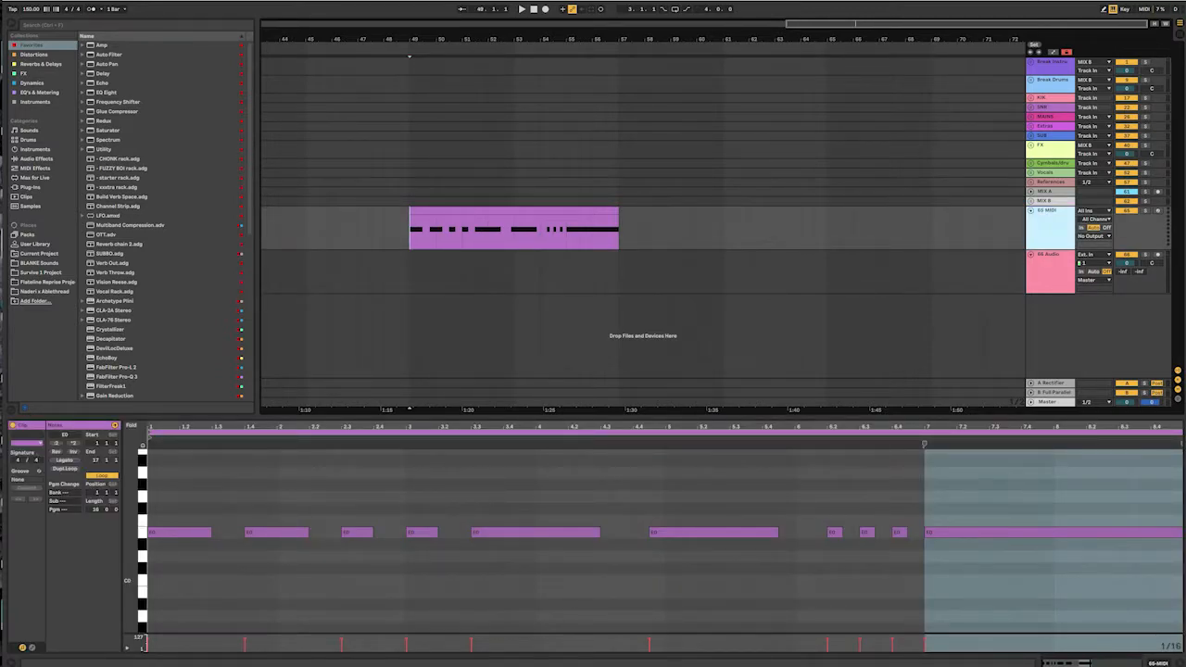
{"action": "key", "text": "shift+Tab"}
{"action": "left_click", "coordinate": [35, 102]}
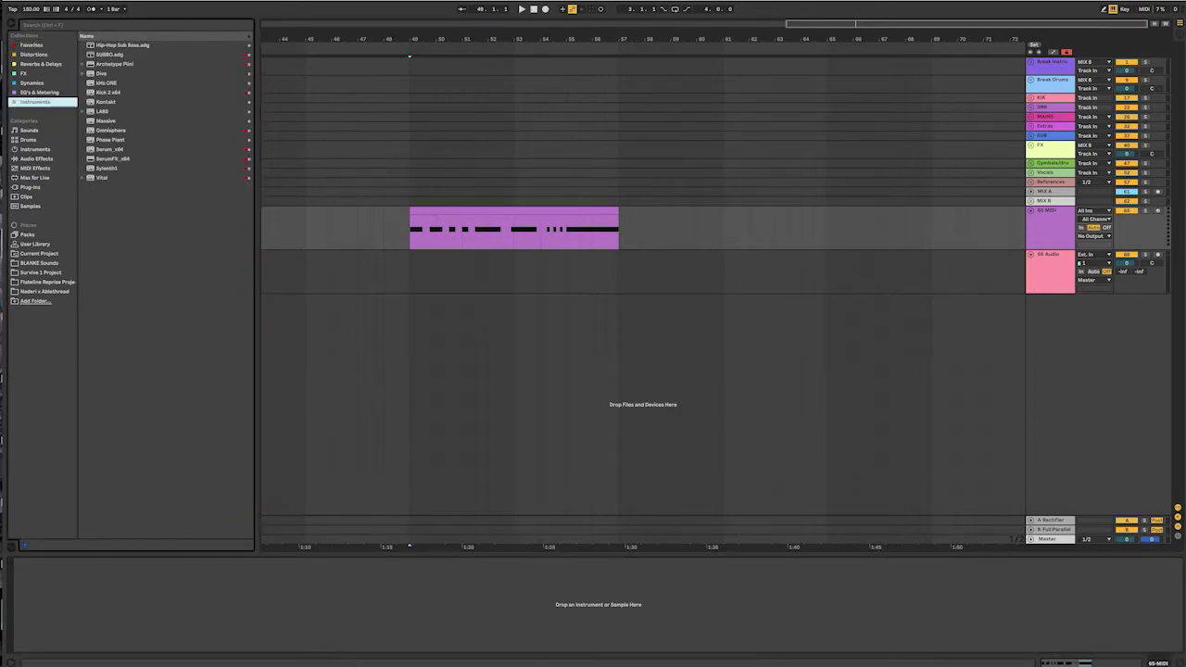
{"action": "left_click", "coordinate": [109, 150]}
{"action": "key", "text": "Return"}
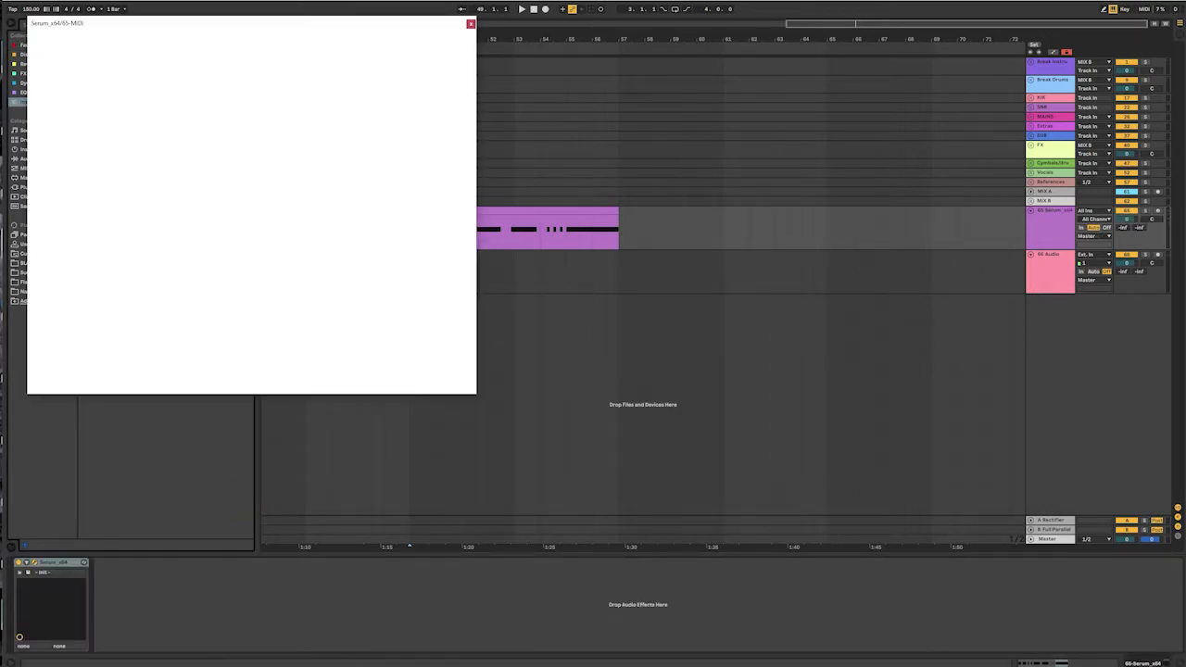
{"action": "left_click_drag", "start_coordinate": [328, 37], "coordinate": [924, 81]}
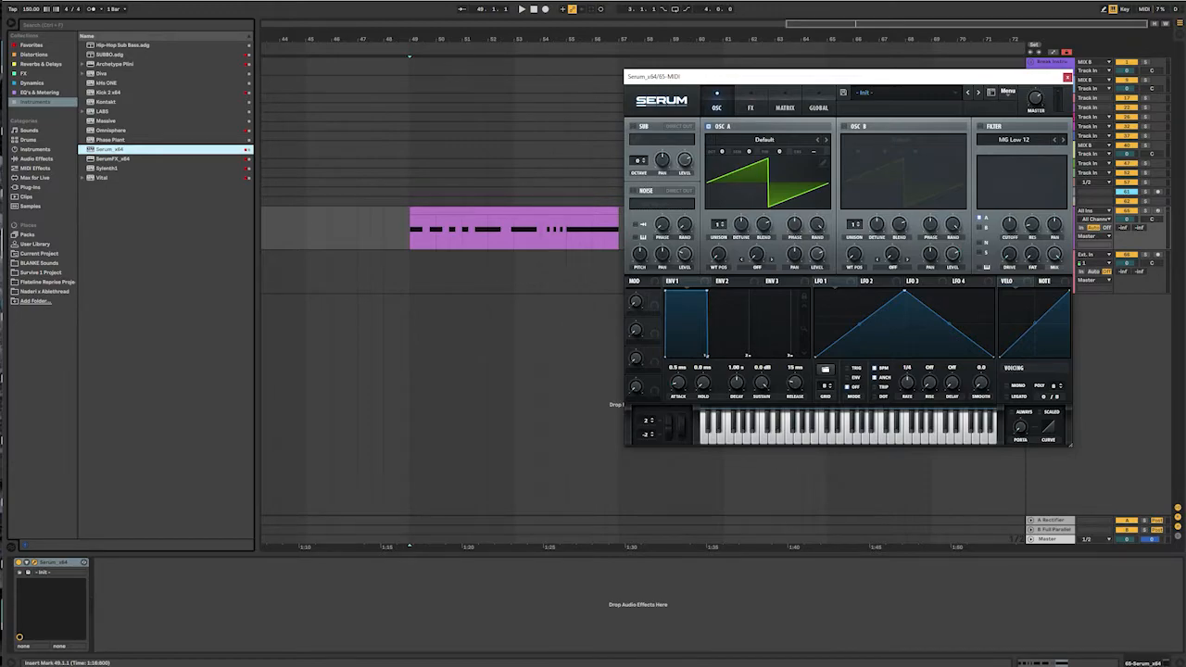
- Add the favourite CHONK rack after Serum on the MIDI track and show the devices it contains
{"action": "left_click", "coordinate": [31, 45]}
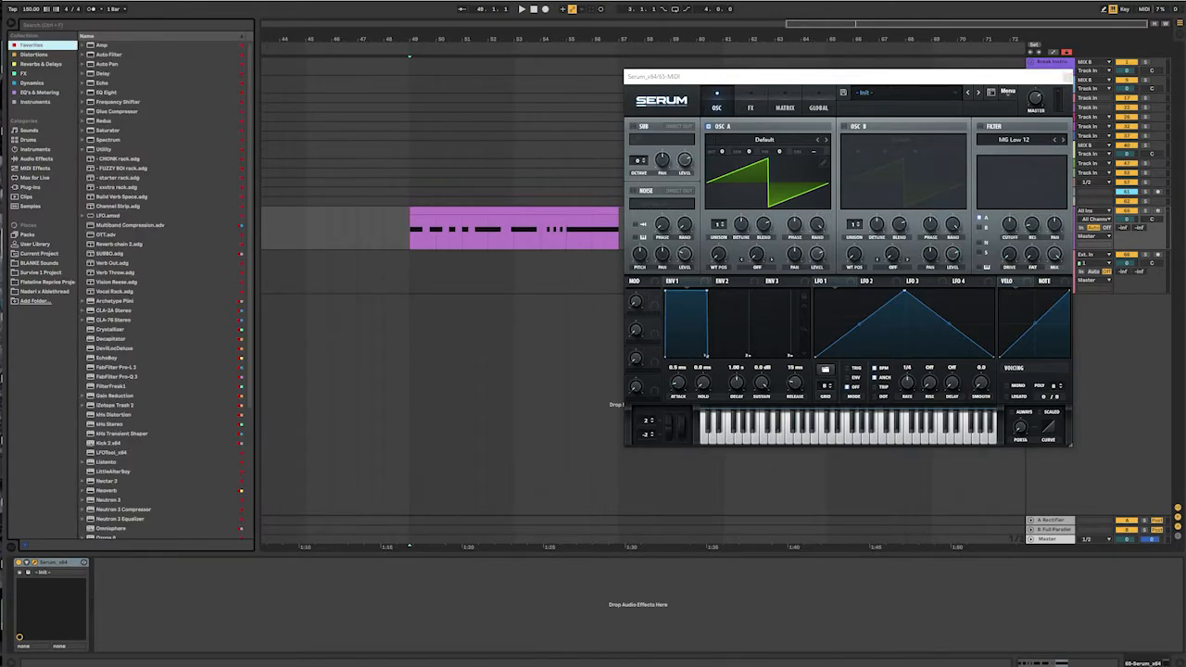
{"action": "left_click", "coordinate": [119, 159]}
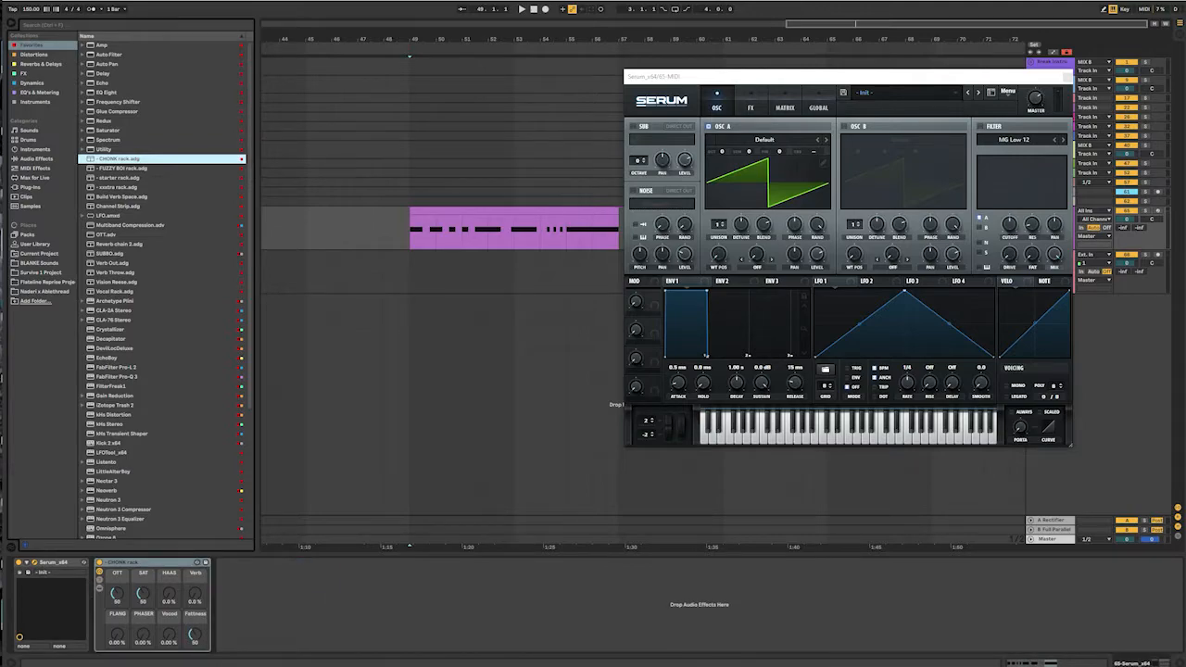
{"action": "left_click", "coordinate": [99, 588]}
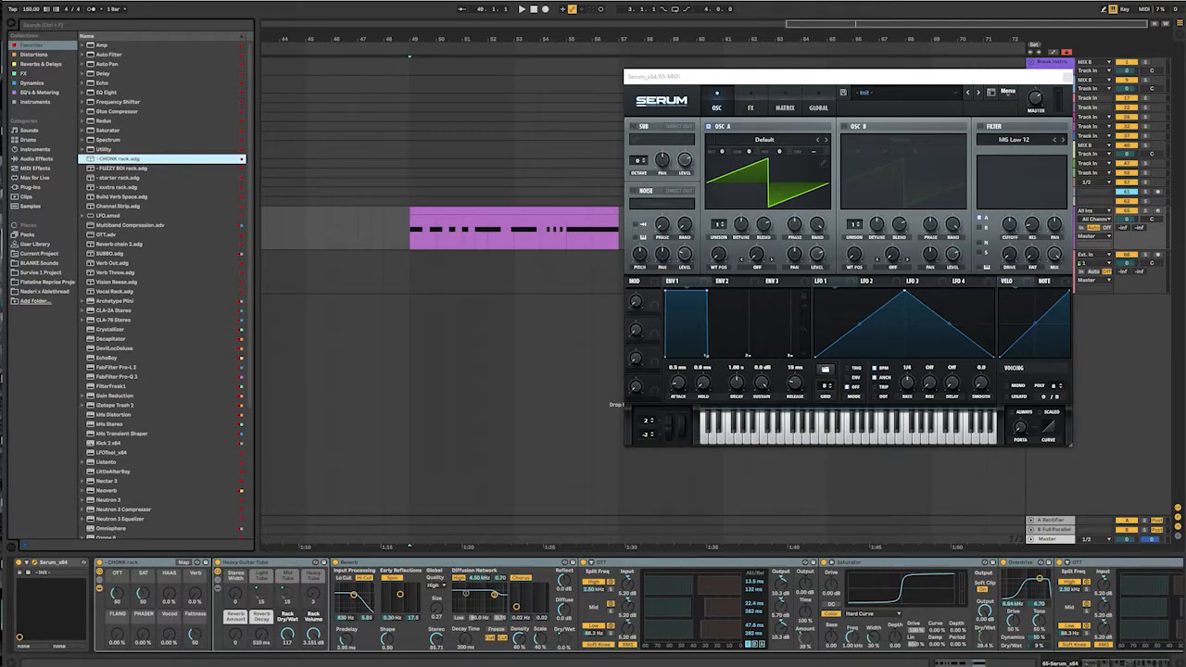
- Examine the effects chain inside the CHONK rack, including the Heavy Guitar Tube and Reverb devices
{"action": "scroll", "coordinate": [593, 604], "scroll_direction": "right", "scroll_amount": 15}
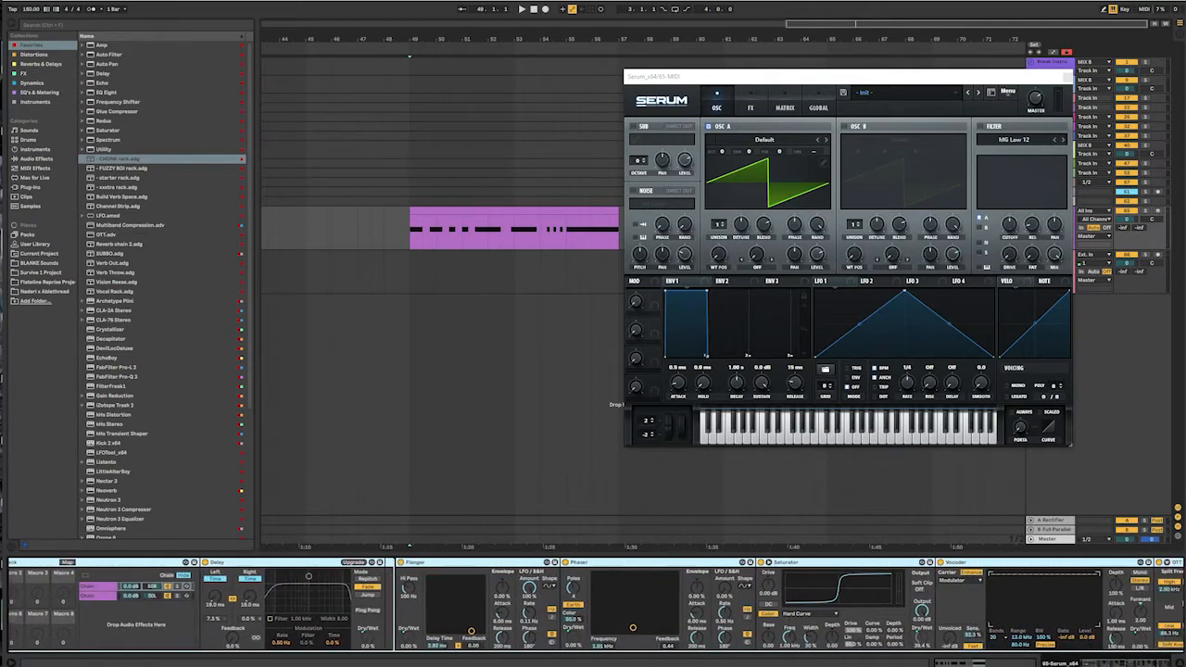
{"action": "scroll", "coordinate": [592, 604], "scroll_direction": "left", "scroll_amount": 20}
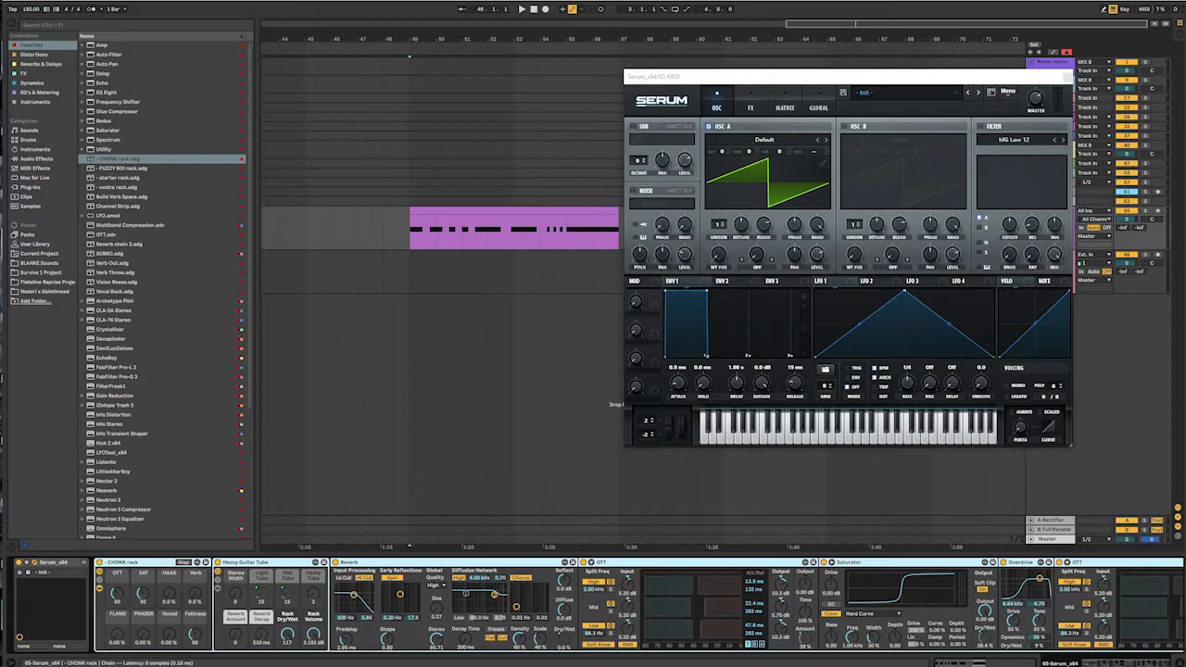
{"action": "left_click", "coordinate": [426, 563]}
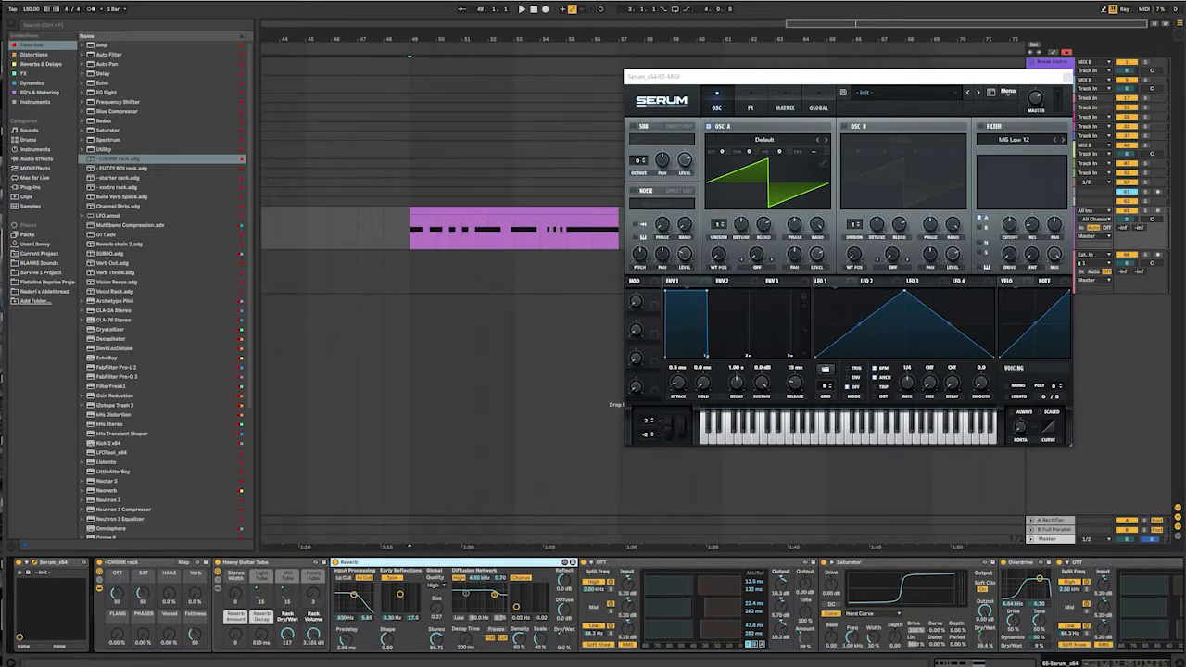
{"action": "left_click", "coordinate": [563, 641]}
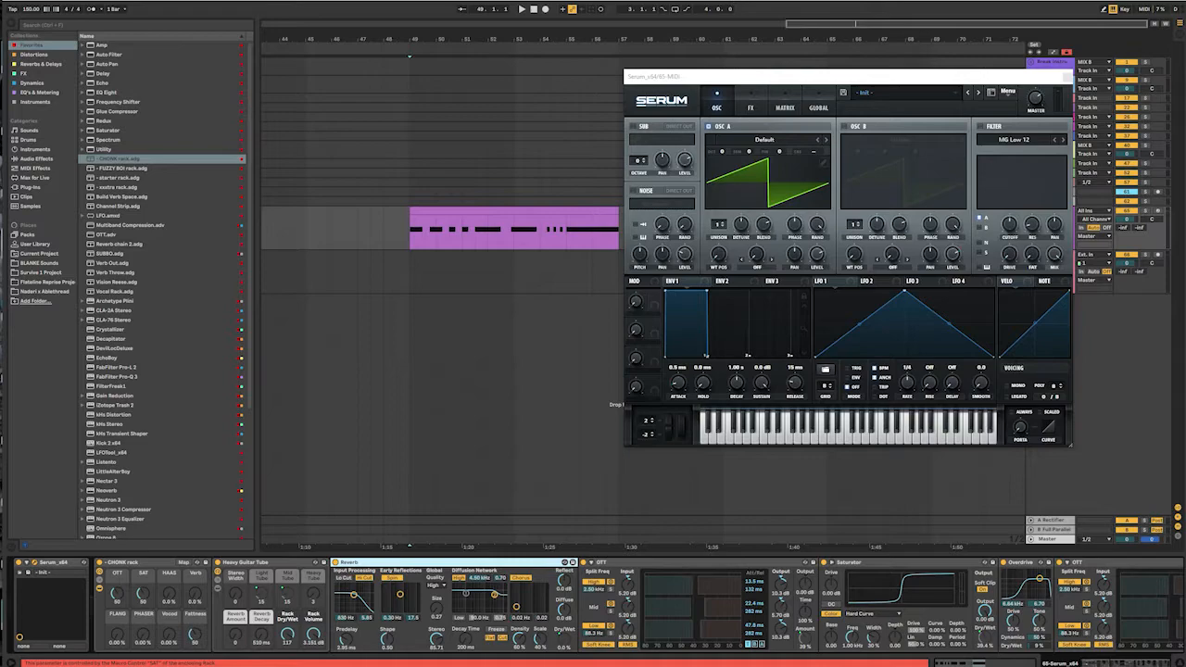
{"action": "left_click", "coordinate": [269, 562]}
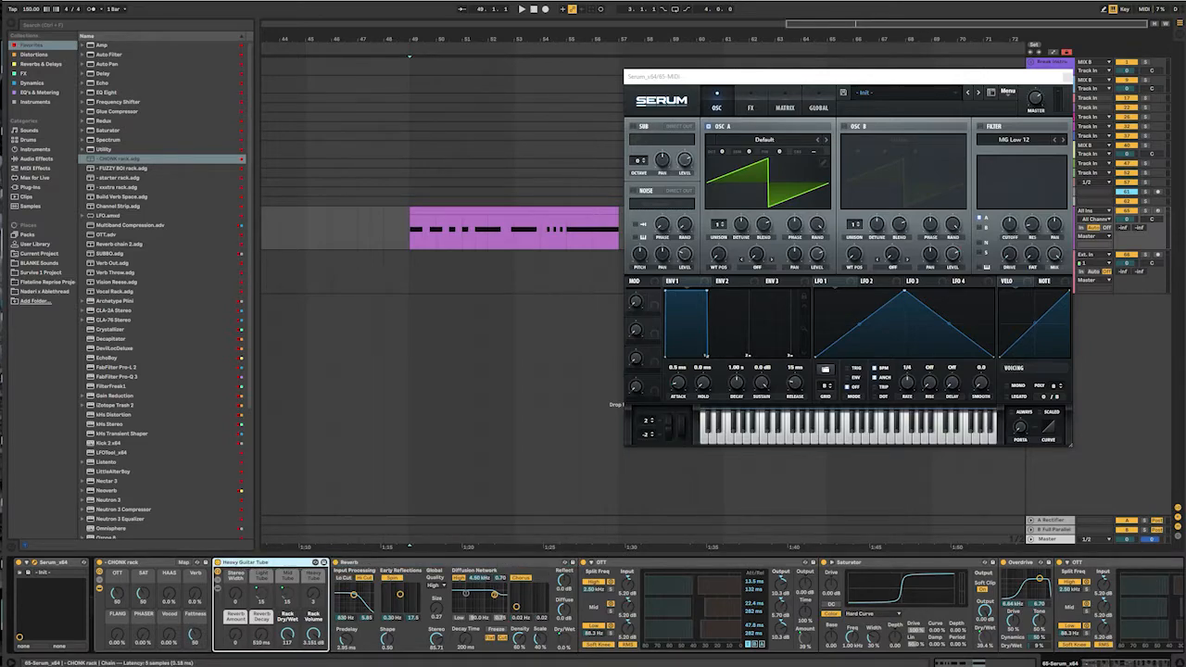
{"action": "left_click", "coordinate": [389, 562]}
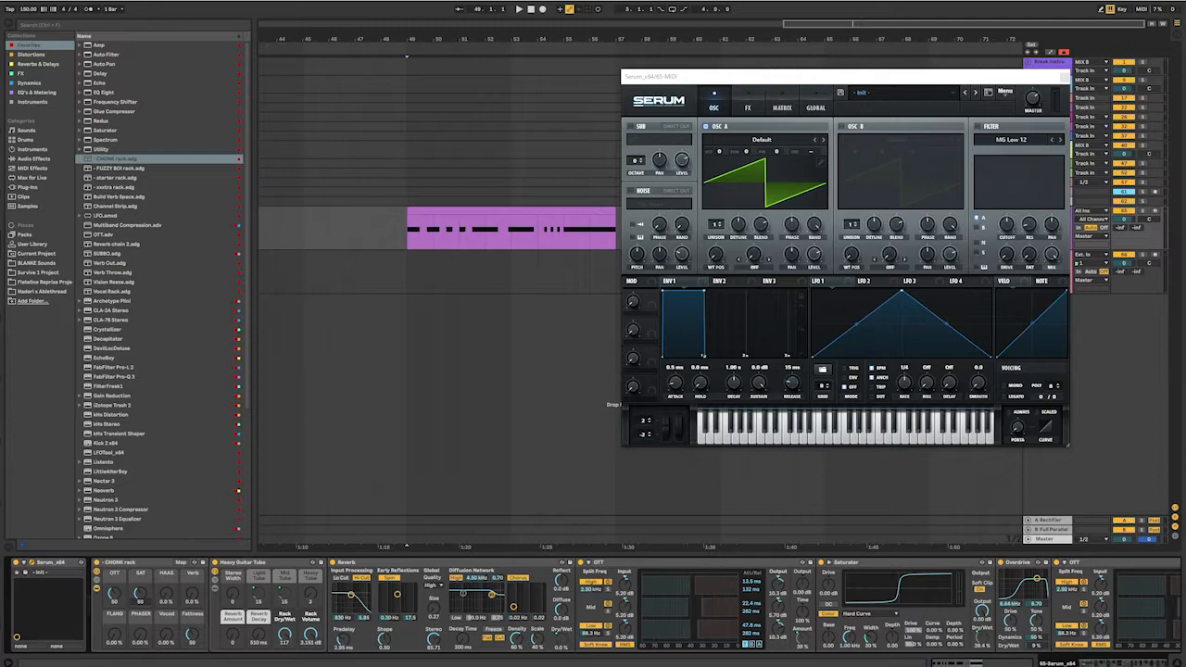
{"action": "scroll", "coordinate": [593, 604], "scroll_direction": "right", "scroll_amount": 2}
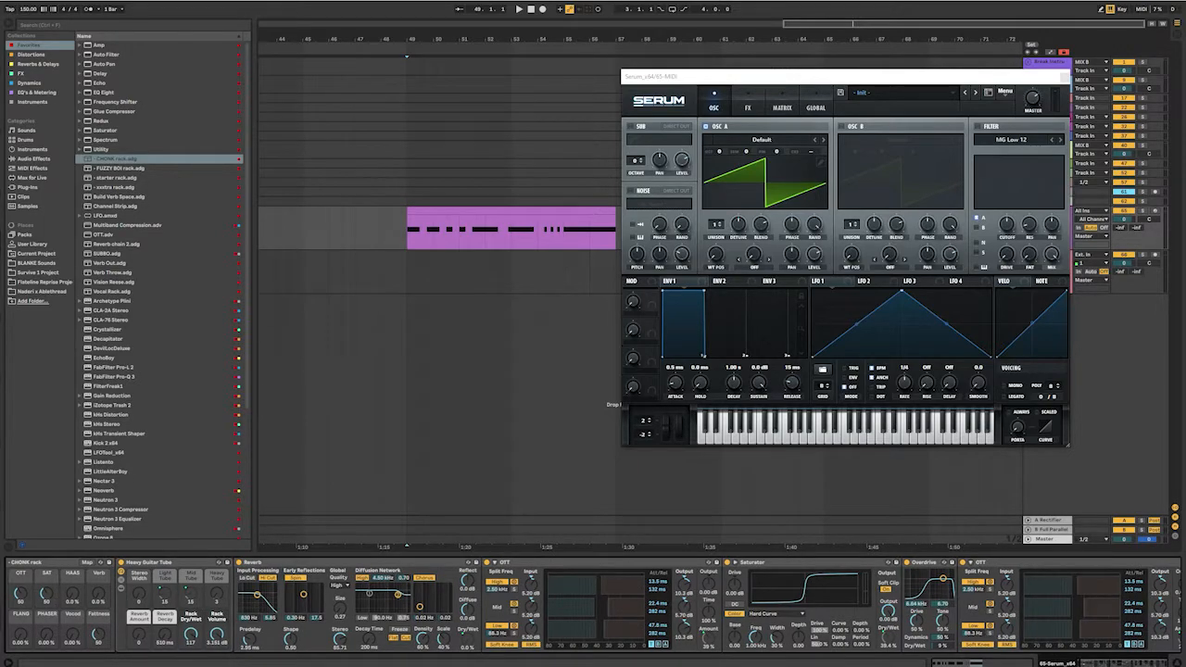
- Examine the first OTT, Saturator and Overdrive devices inside the CHONK rack and the second OTT after them
{"action": "scroll", "coordinate": [593, 604], "scroll_direction": "right", "scroll_amount": 2}
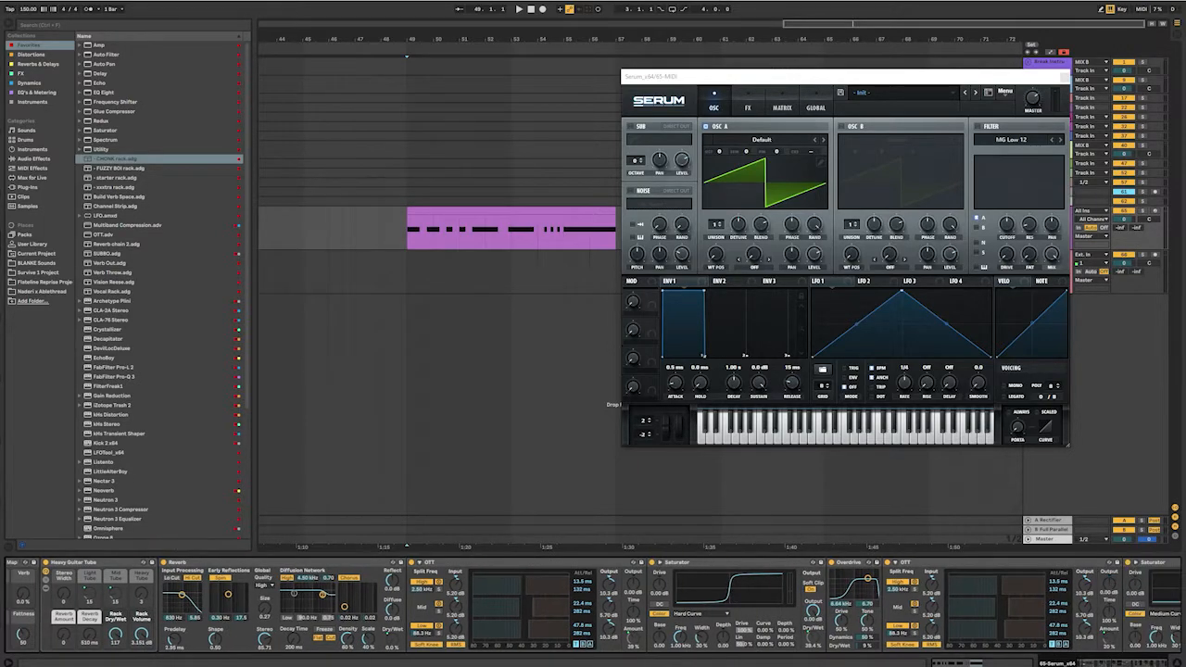
{"action": "scroll", "coordinate": [593, 604], "scroll_direction": "right", "scroll_amount": 6}
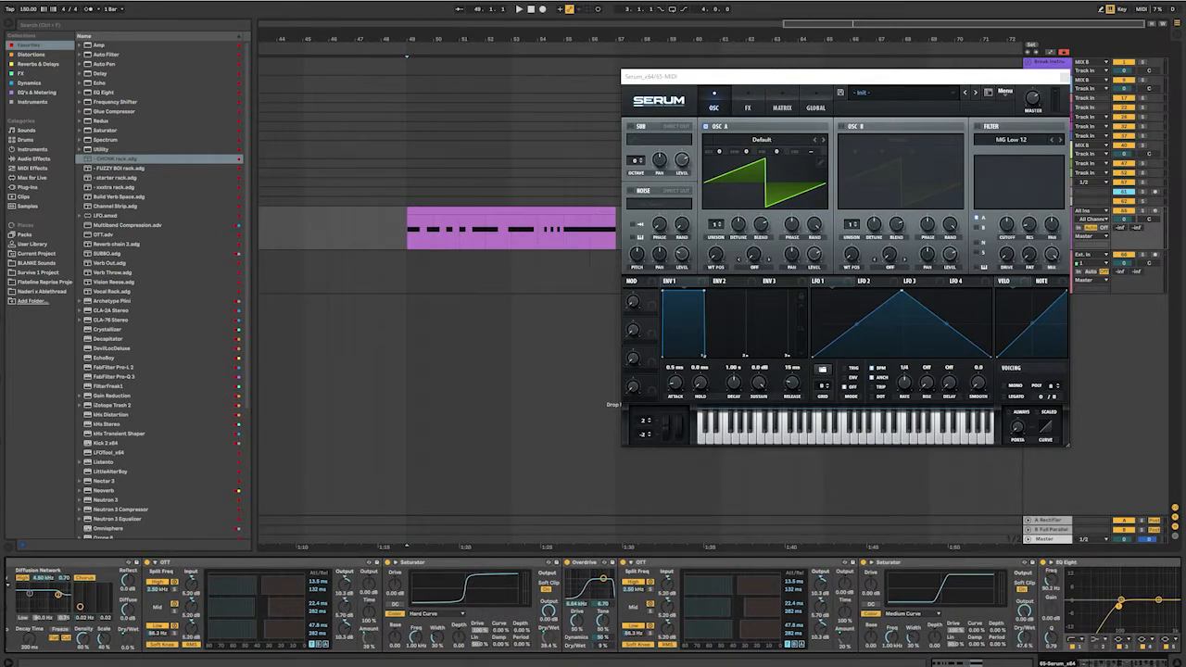
{"action": "left_click", "coordinate": [585, 562]}
{"action": "left_click", "coordinate": [681, 562]}
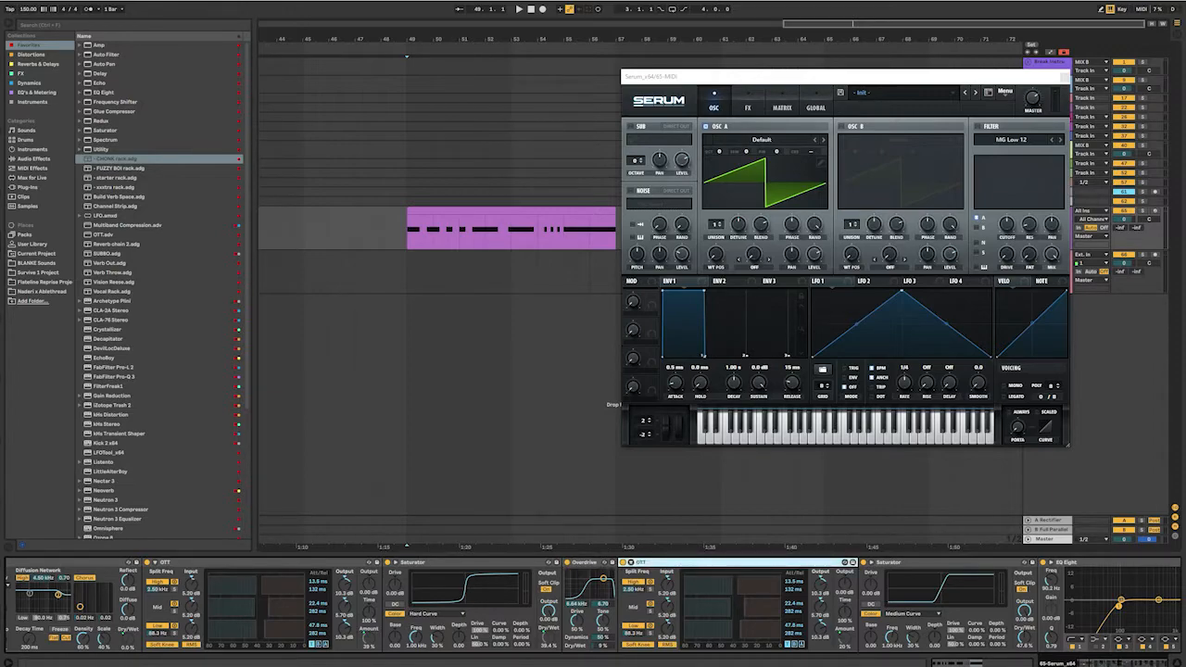
- Show the side curve of the EQ Eight in the CHONK rack and switch the EQ's mode to Stereo
{"action": "scroll", "coordinate": [592, 603], "scroll_direction": "right", "scroll_amount": 8}
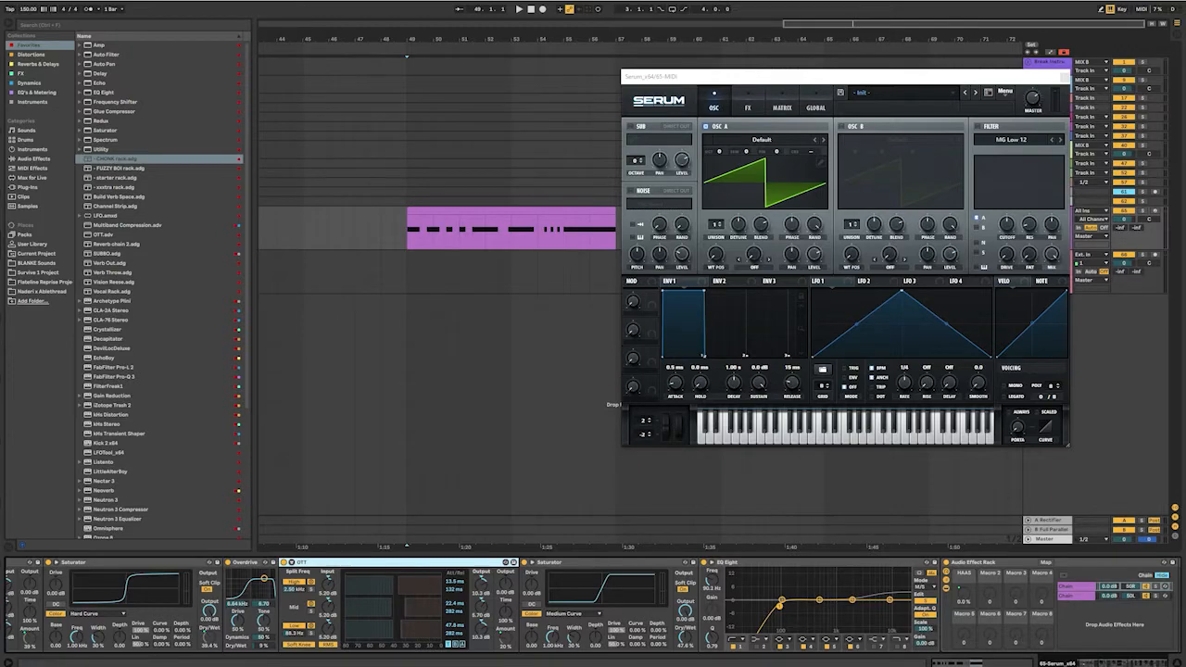
{"action": "left_click", "coordinate": [925, 600]}
{"action": "left_click", "coordinate": [924, 586]}
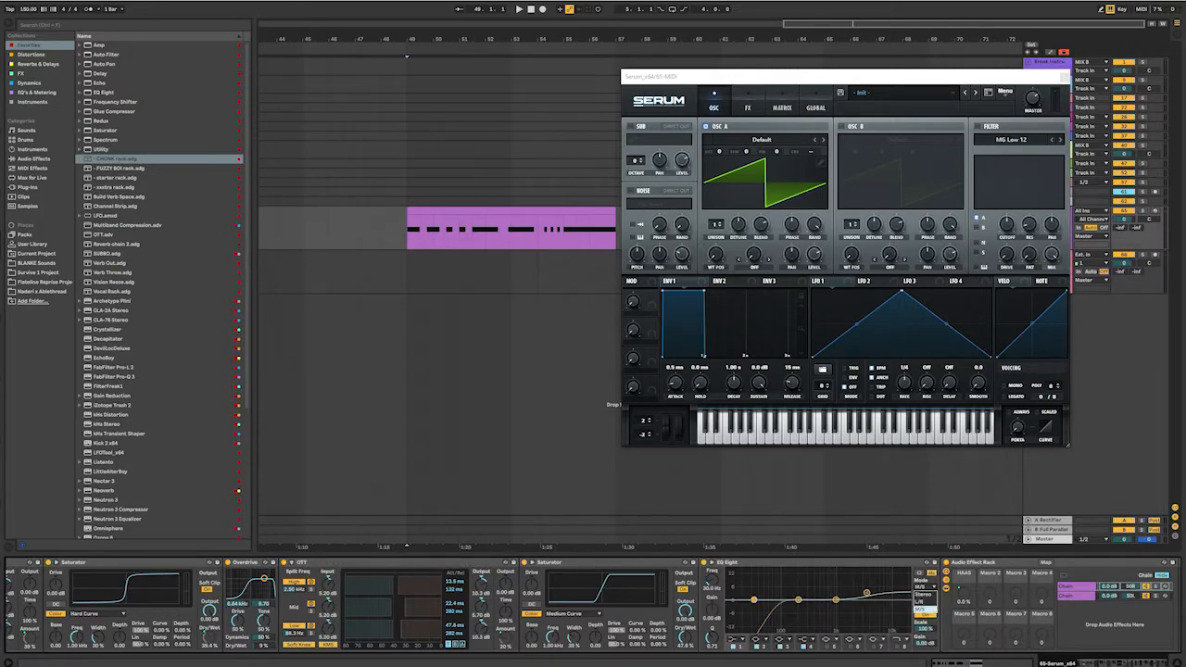
{"action": "left_click", "coordinate": [925, 595]}
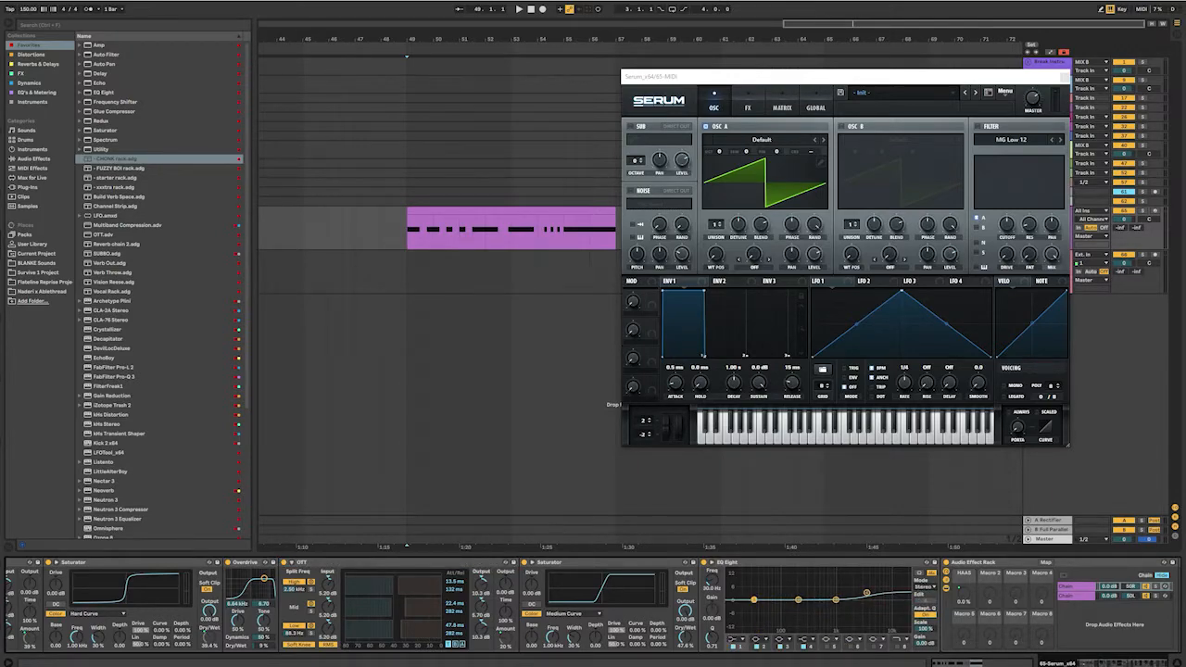
- Examine the rest of the CHONK rack's chain, from the HAAS rack, Delay, Flanger and Phaser to the Vocoder and final compression devices
{"action": "scroll", "coordinate": [592, 604], "scroll_direction": "right", "scroll_amount": 6}
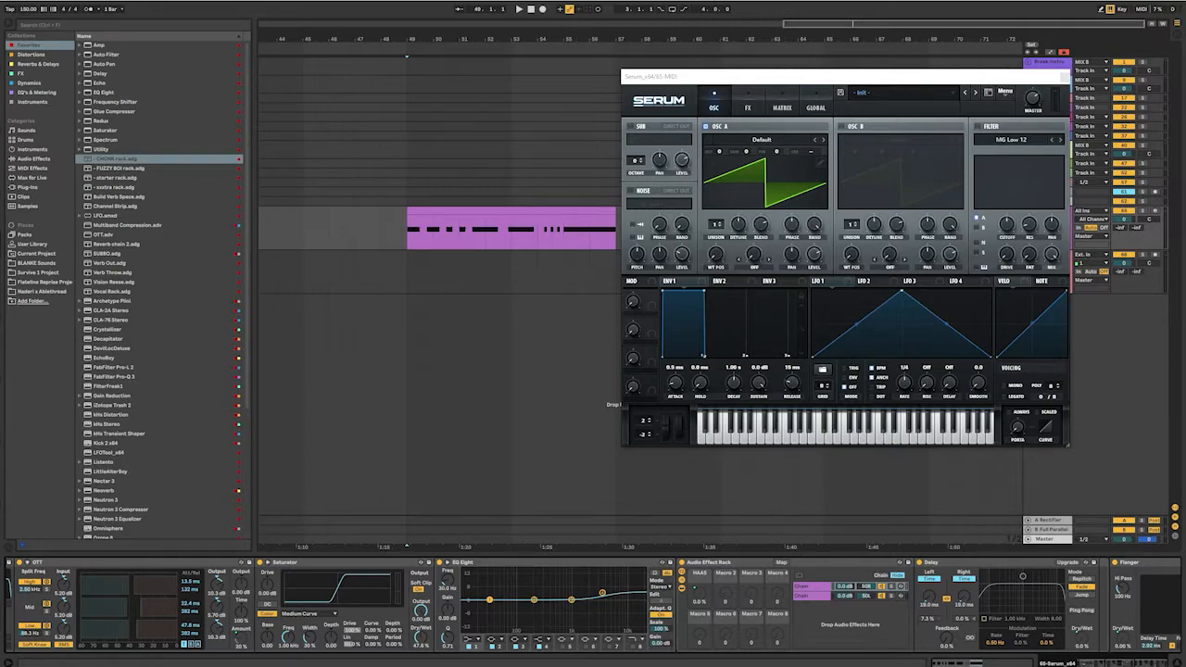
{"action": "scroll", "coordinate": [593, 604], "scroll_direction": "right", "scroll_amount": 9}
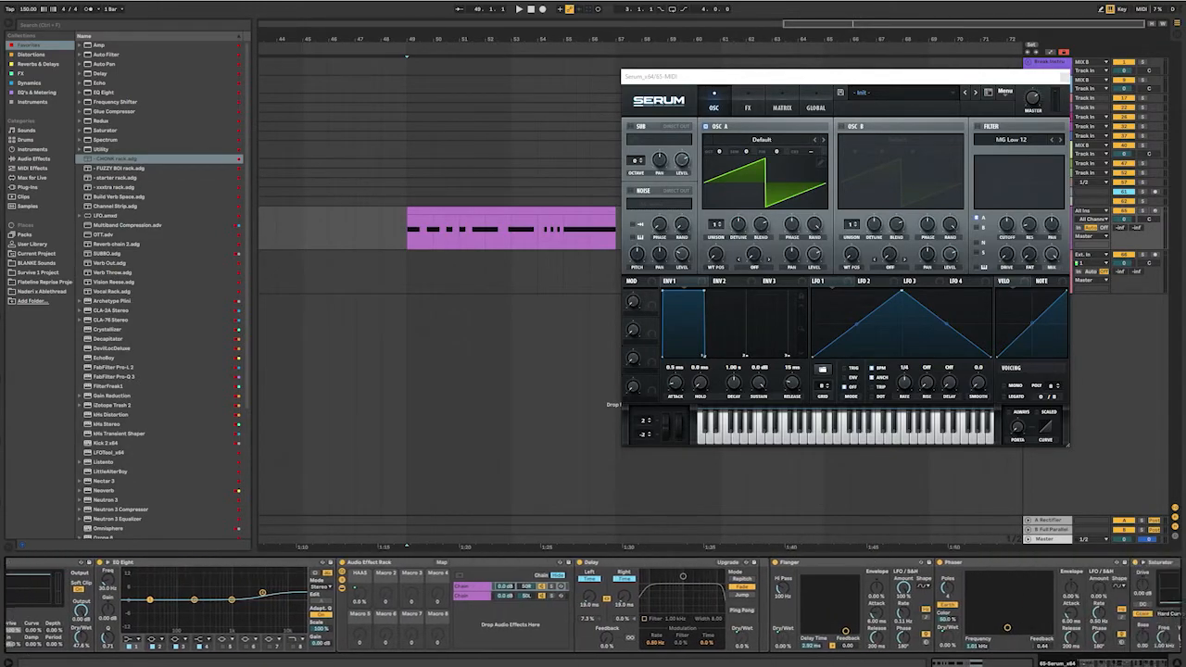
{"action": "scroll", "coordinate": [592, 606], "scroll_direction": "right", "scroll_amount": 2}
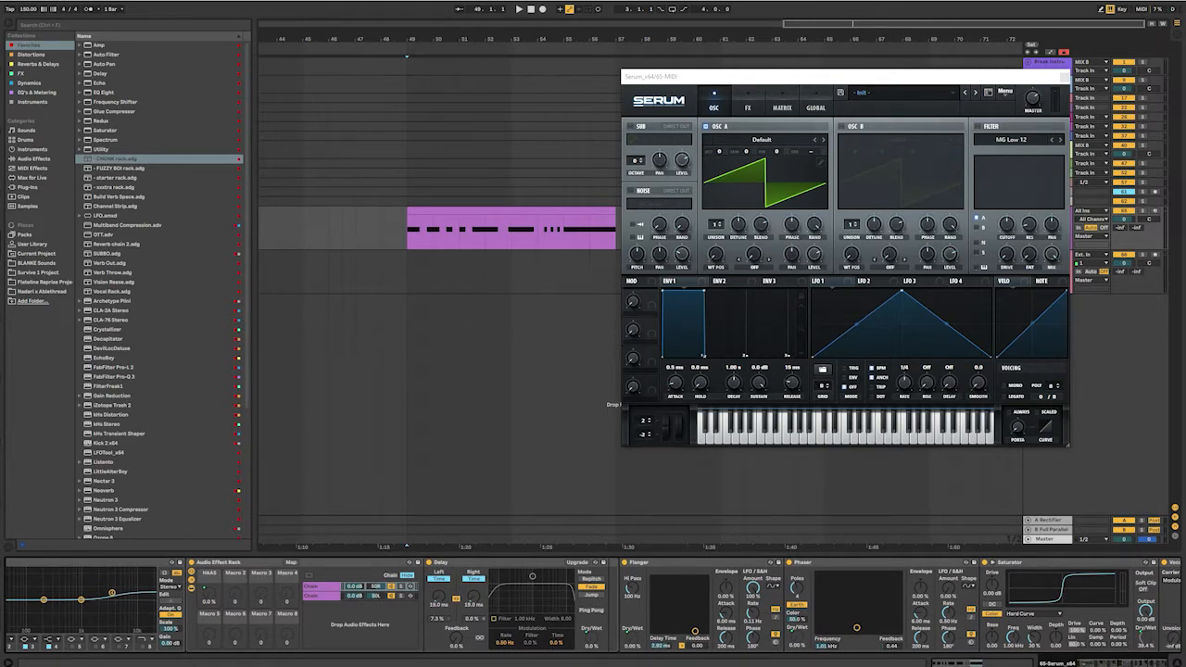
{"action": "scroll", "coordinate": [592, 606], "scroll_direction": "left", "scroll_amount": 20}
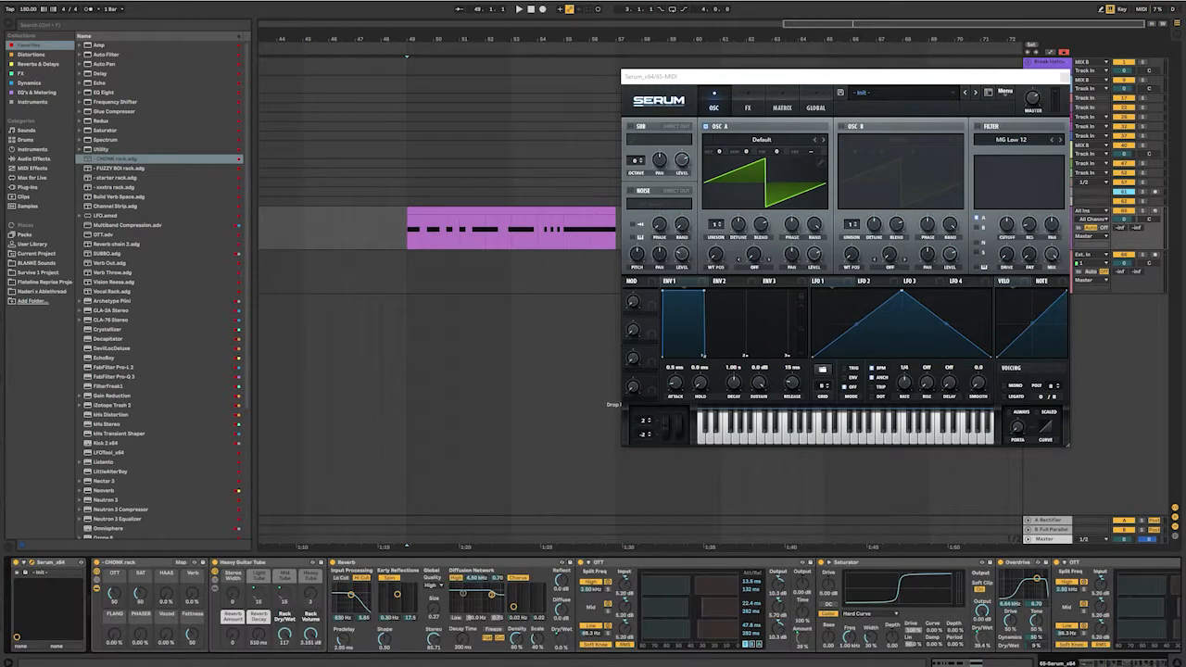
{"action": "scroll", "coordinate": [593, 605], "scroll_direction": "right", "scroll_amount": 20}
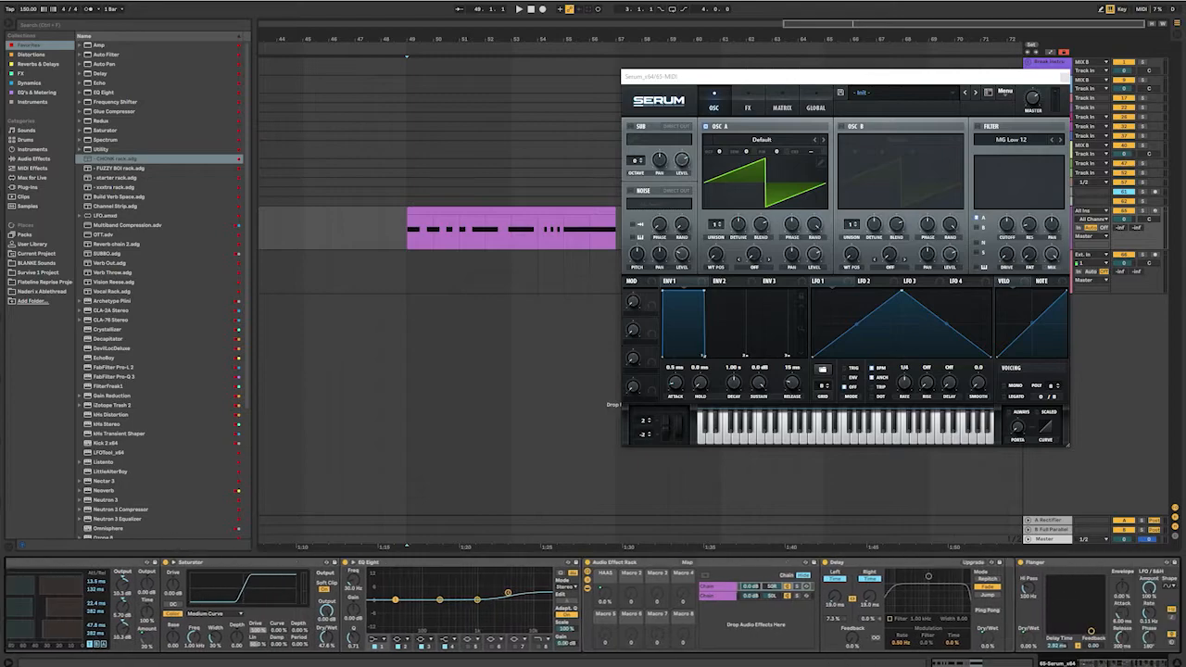
{"action": "scroll", "coordinate": [593, 606], "scroll_direction": "right", "scroll_amount": 2}
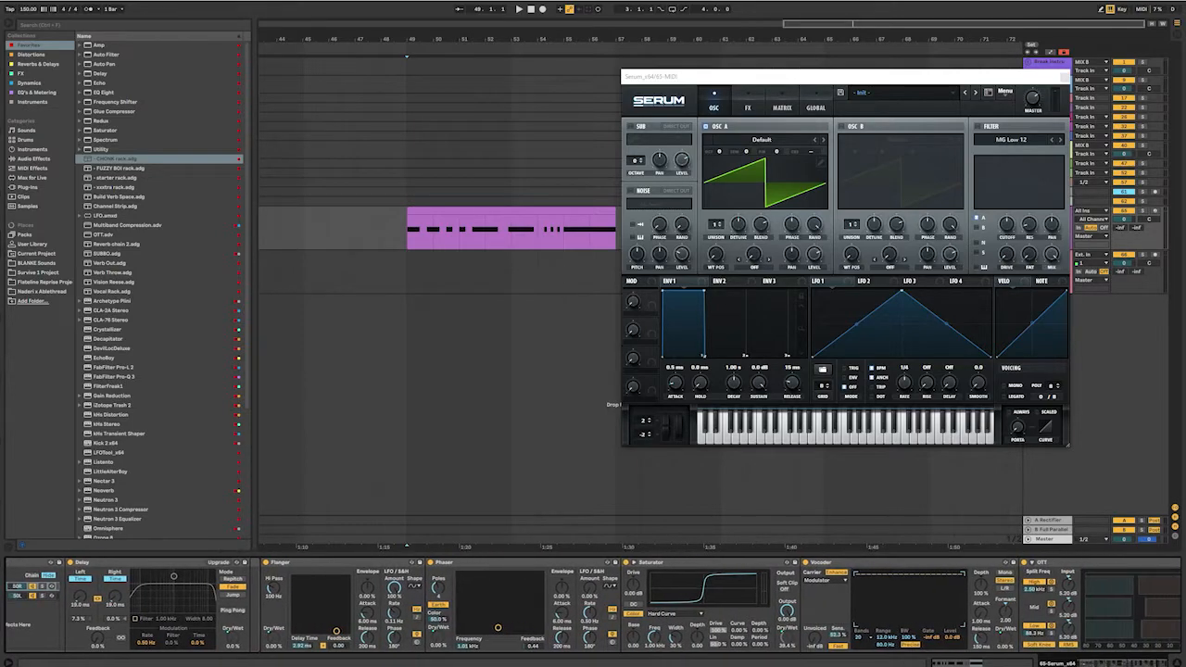
{"action": "left_click", "coordinate": [694, 562]}
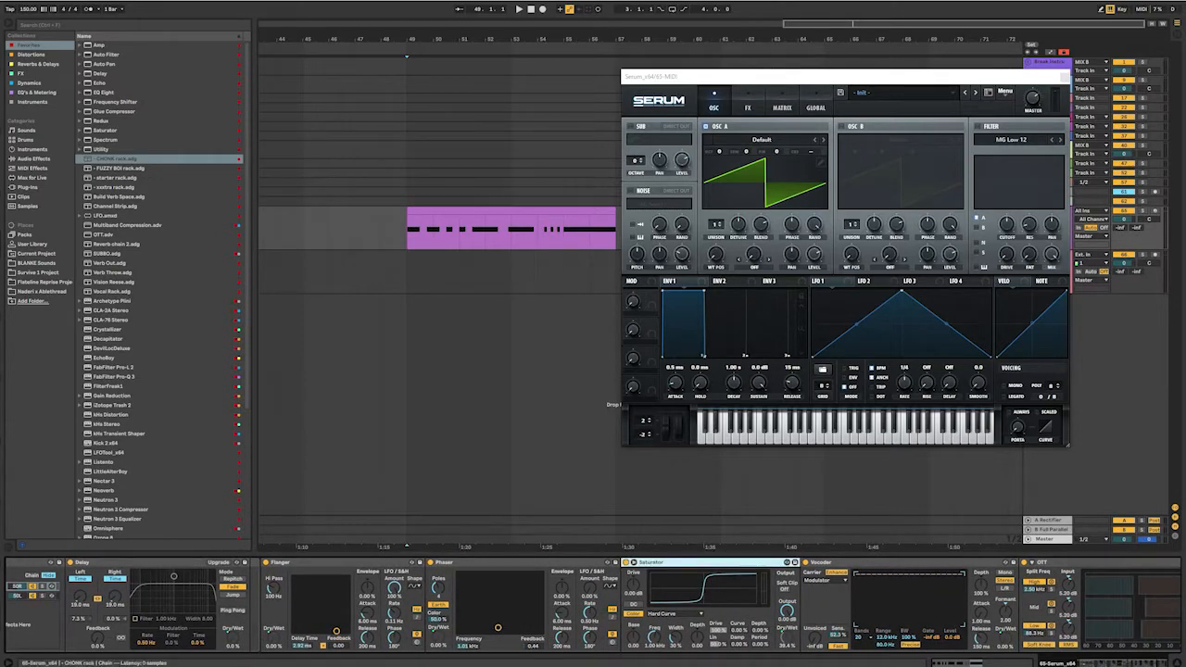
{"action": "left_click", "coordinate": [880, 562]}
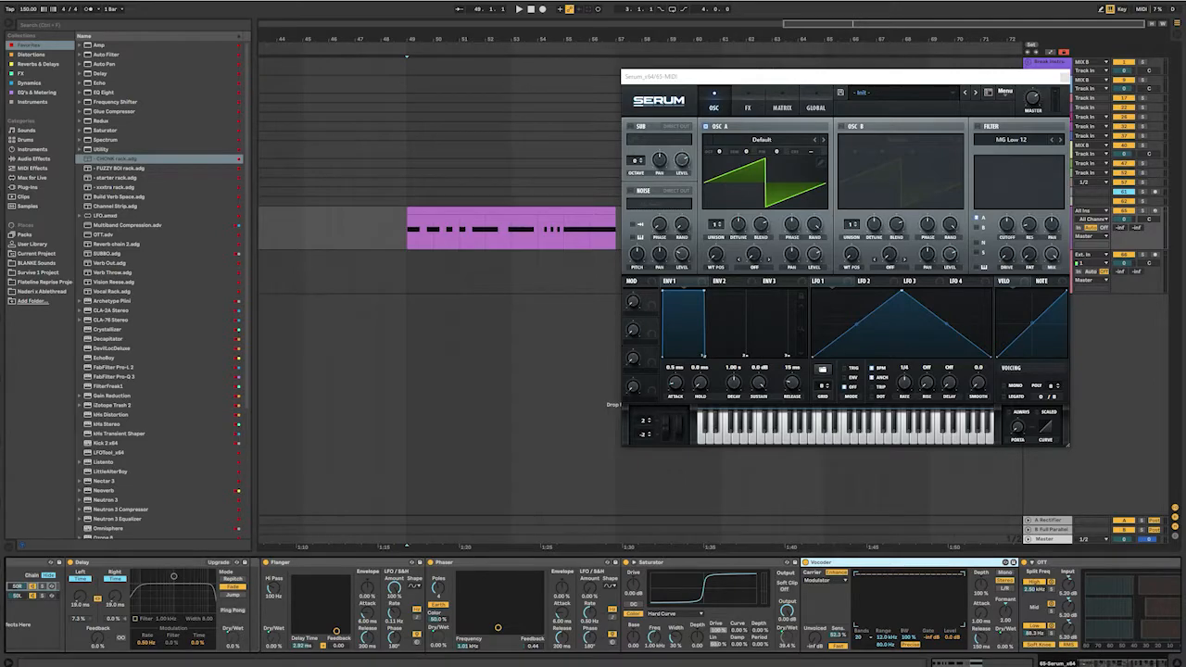
{"action": "scroll", "coordinate": [593, 605], "scroll_direction": "right", "scroll_amount": 5}
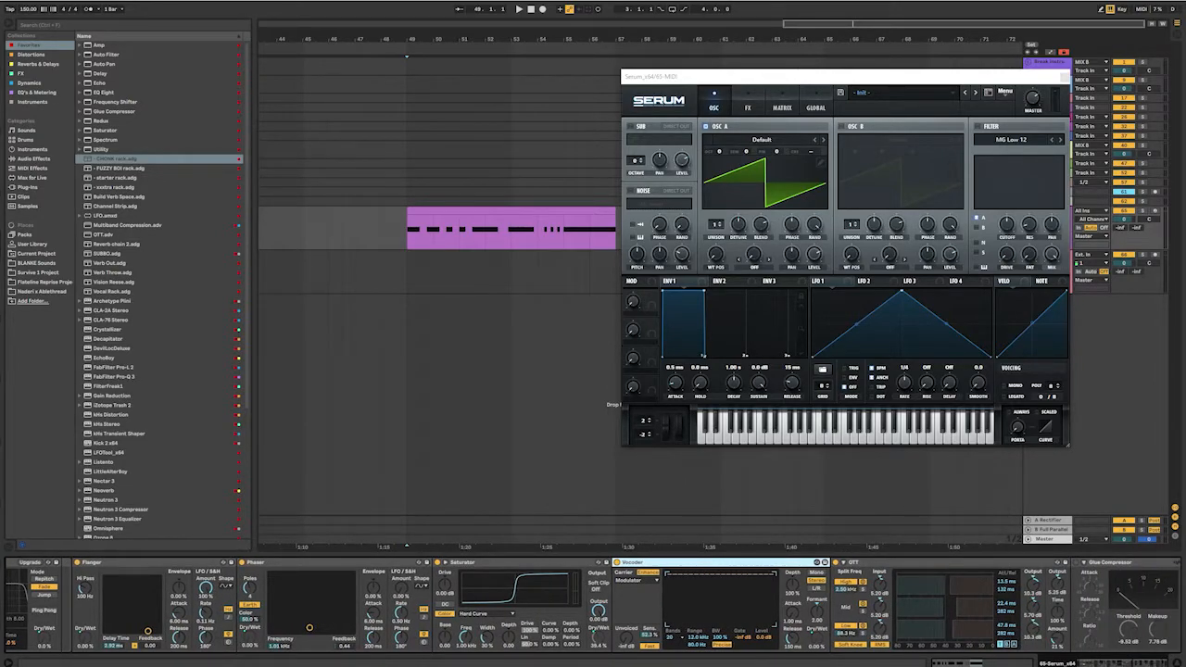
{"action": "scroll", "coordinate": [593, 605], "scroll_direction": "right", "scroll_amount": 5}
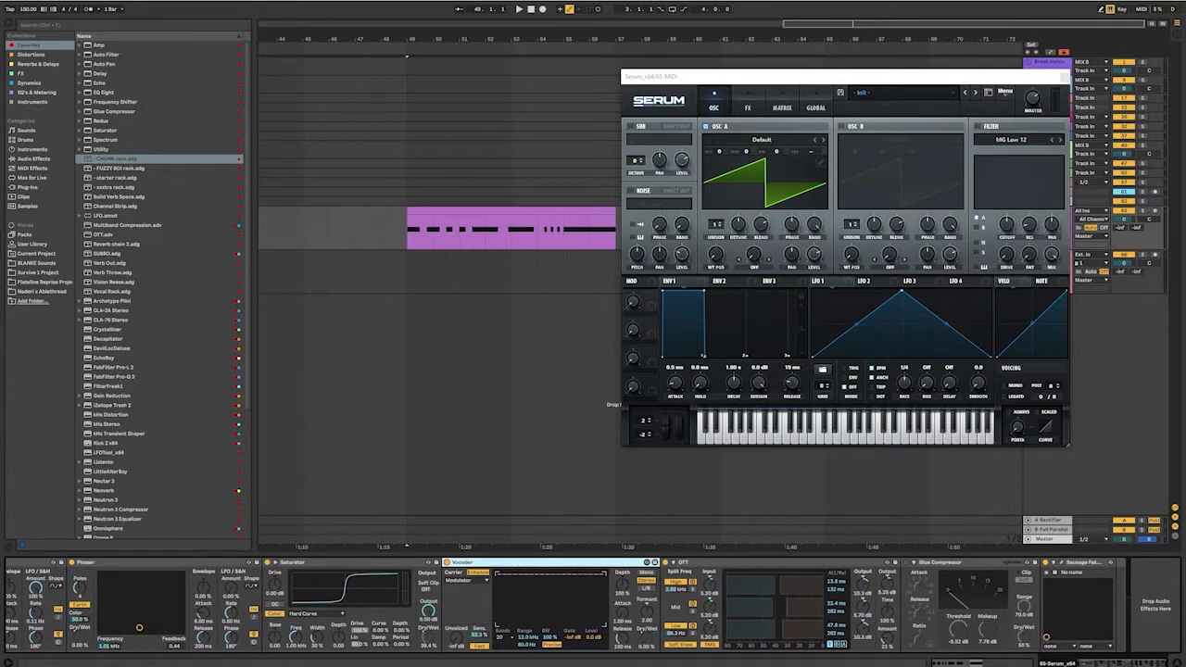
- Hide the chain and devices of the CHONK rack, leaving only its macro controls shown
{"action": "scroll", "coordinate": [593, 605], "scroll_direction": "left", "scroll_amount": 15}
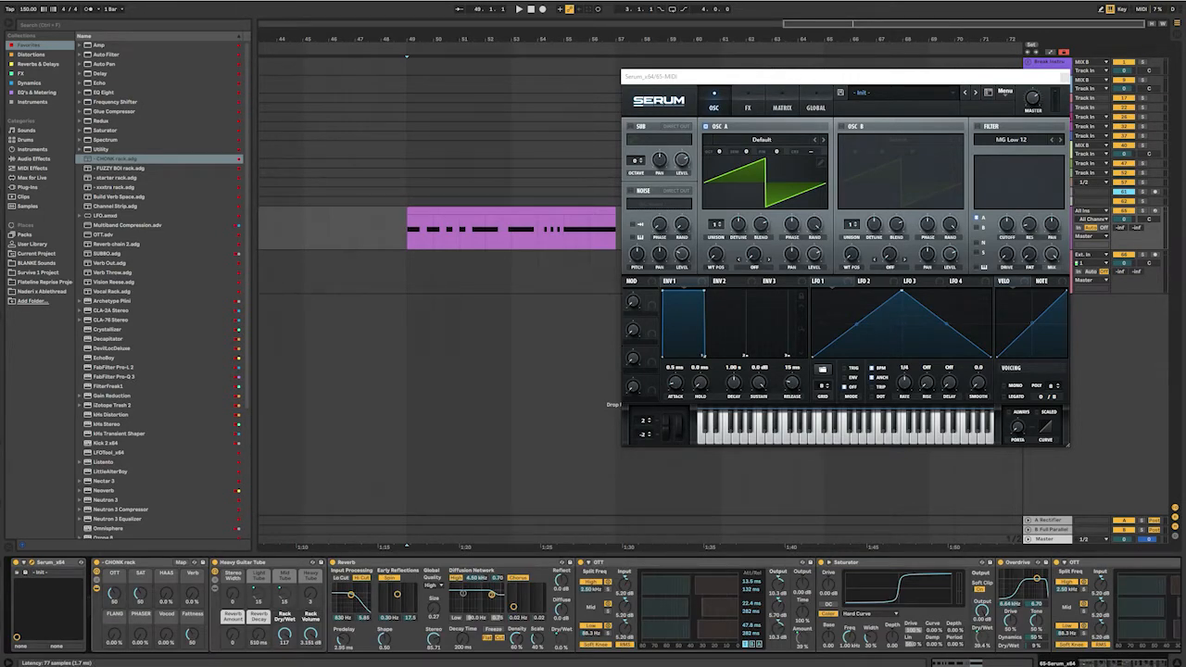
{"action": "double_click", "coordinate": [121, 562]}
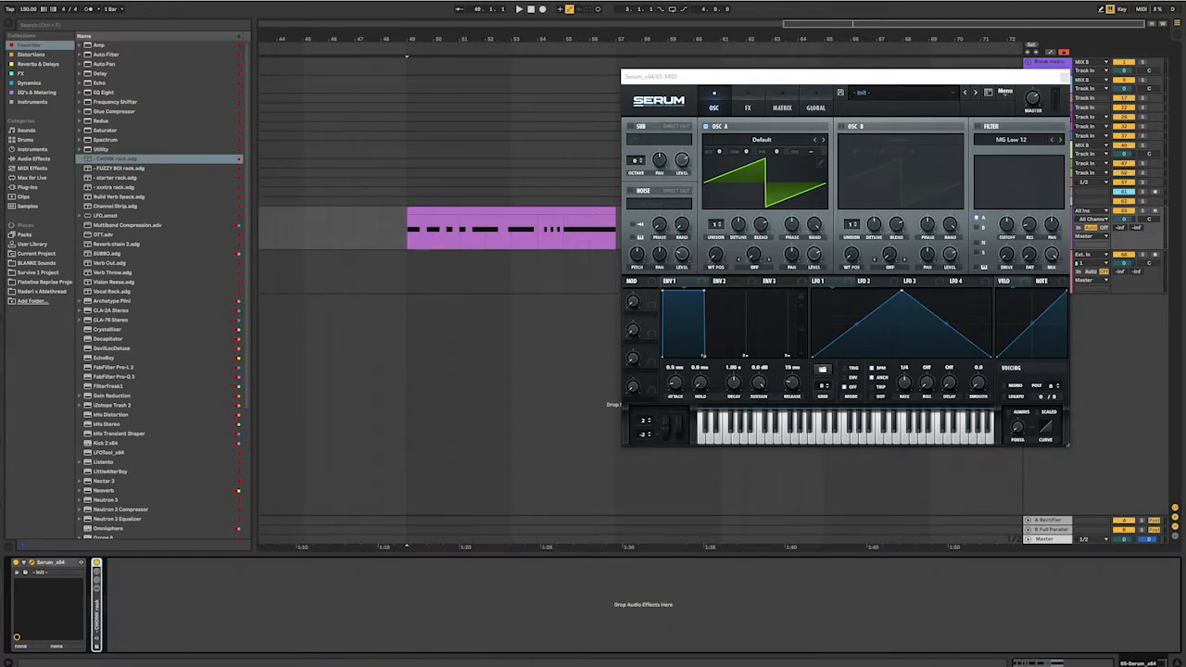
{"action": "double_click", "coordinate": [96, 611]}
{"action": "left_click", "coordinate": [96, 572]}
{"action": "left_click", "coordinate": [96, 588]}
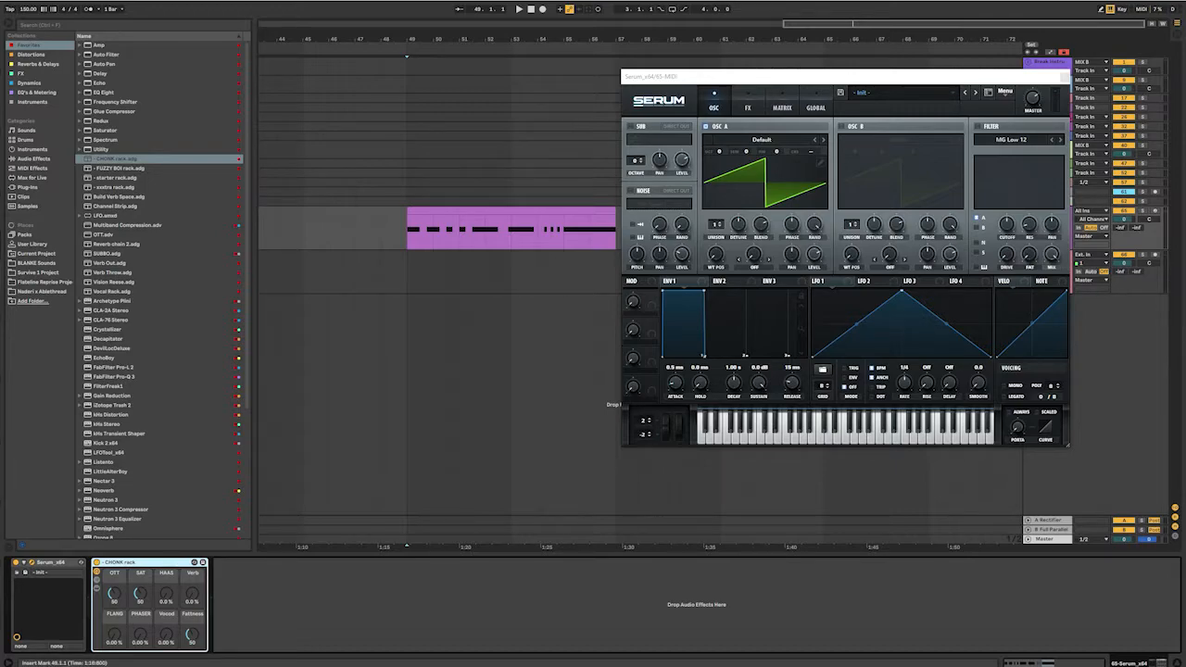
- Loop the arrangement over the eight-bar MIDI clip, bars 49 to 57, and reposition the Serum window to uncover the clip's start
{"action": "left_click_drag", "start_coordinate": [893, 77], "coordinate": [776, 81]}
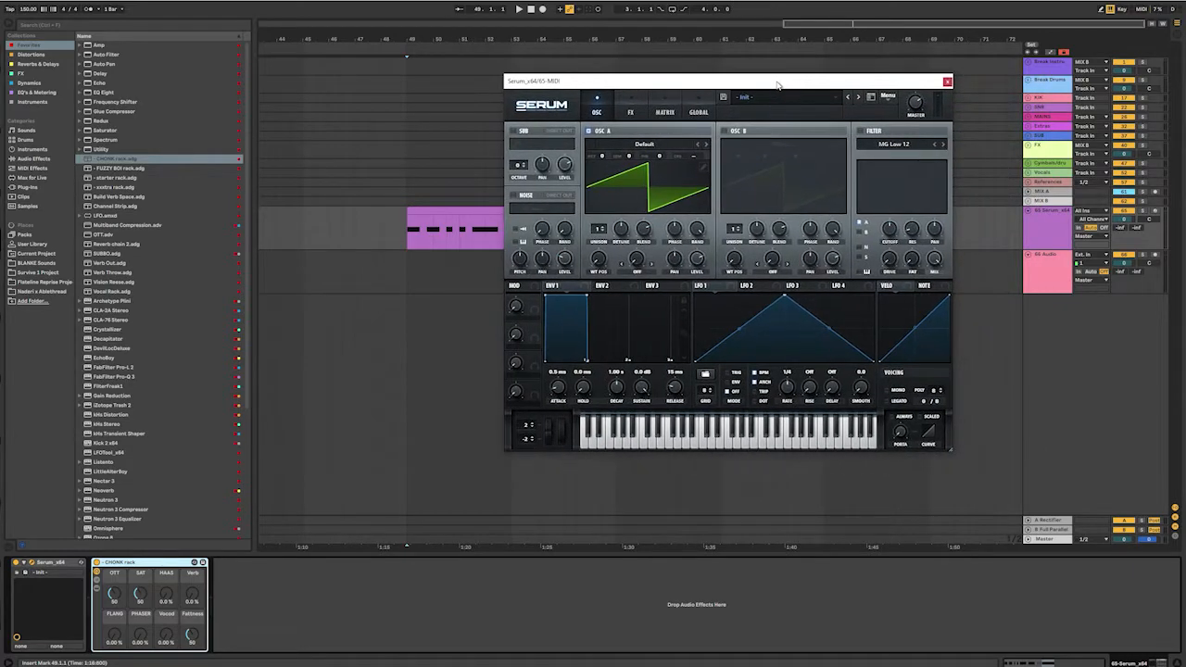
{"action": "left_click", "coordinate": [454, 212]}
{"action": "key", "text": "ctrl+l"}
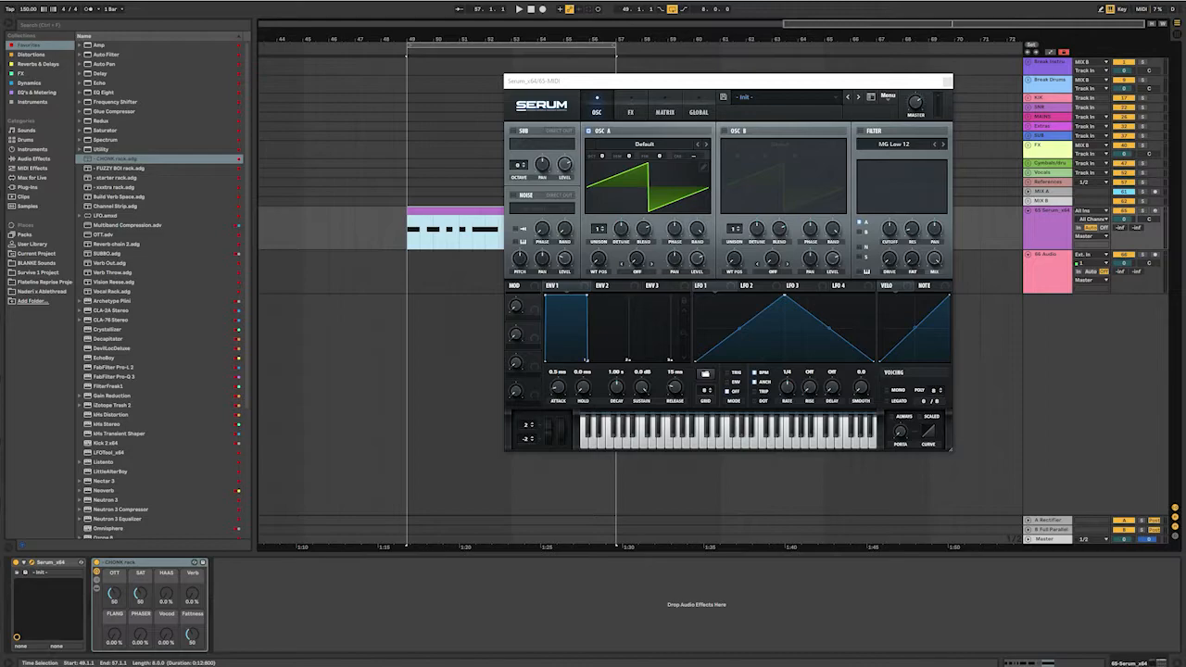
{"action": "left_click_drag", "start_coordinate": [627, 83], "coordinate": [661, 66]}
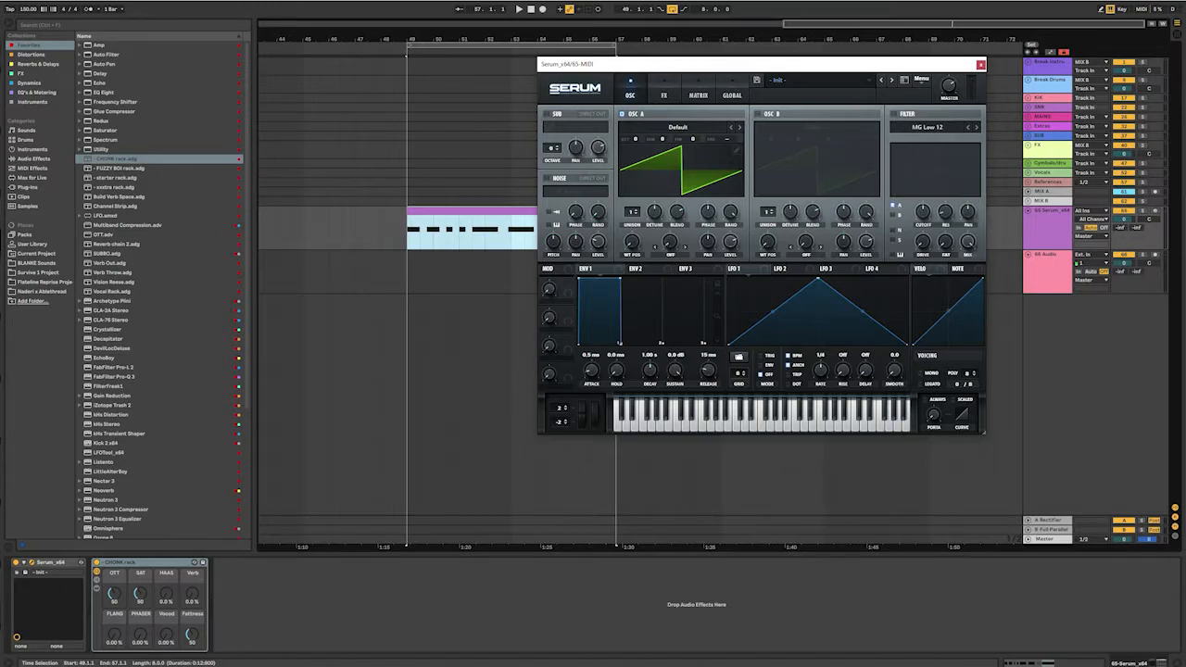
- Load the Digital wavetable bipole_harmonic into Serum's oscillator A and briefly audition it with a held note and the pattern
{"action": "left_click", "coordinate": [631, 130]}
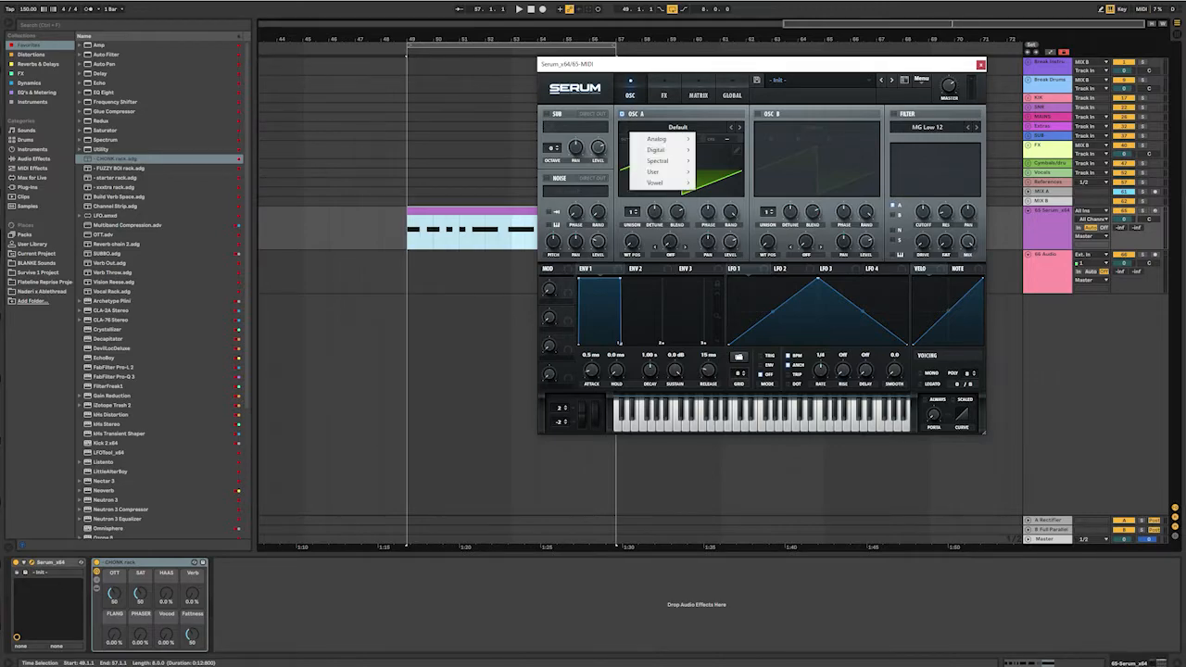
{"action": "mouse_move", "coordinate": [656, 149]}
{"action": "left_click", "coordinate": [726, 159]}
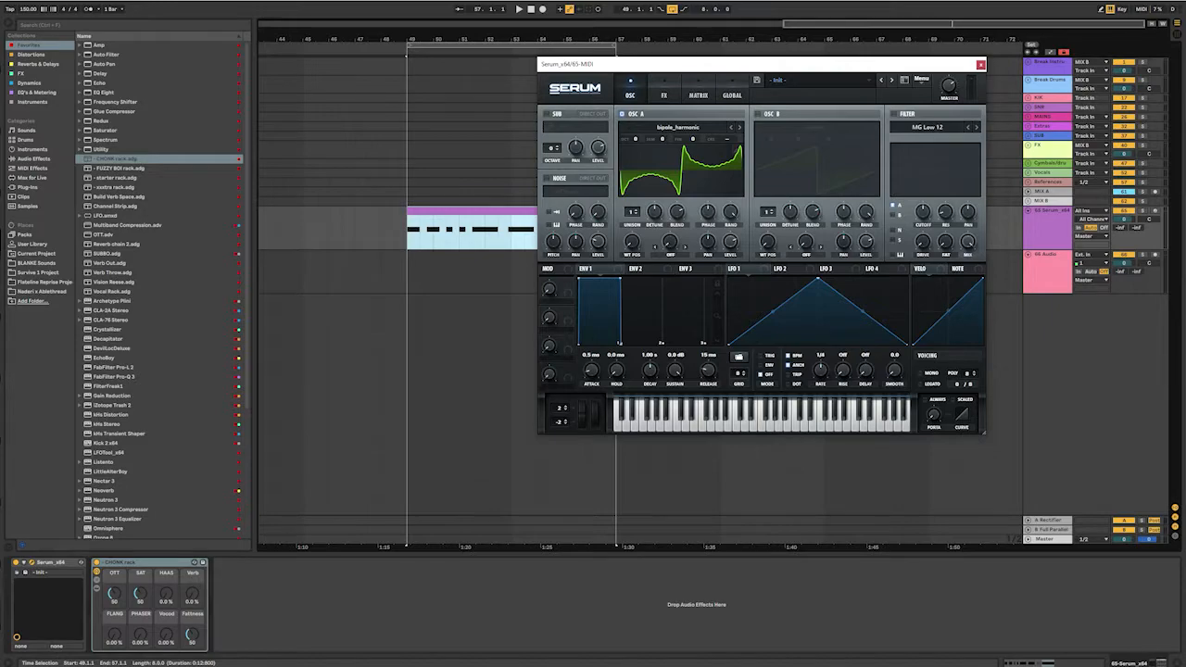
{"action": "key", "text": "a"}
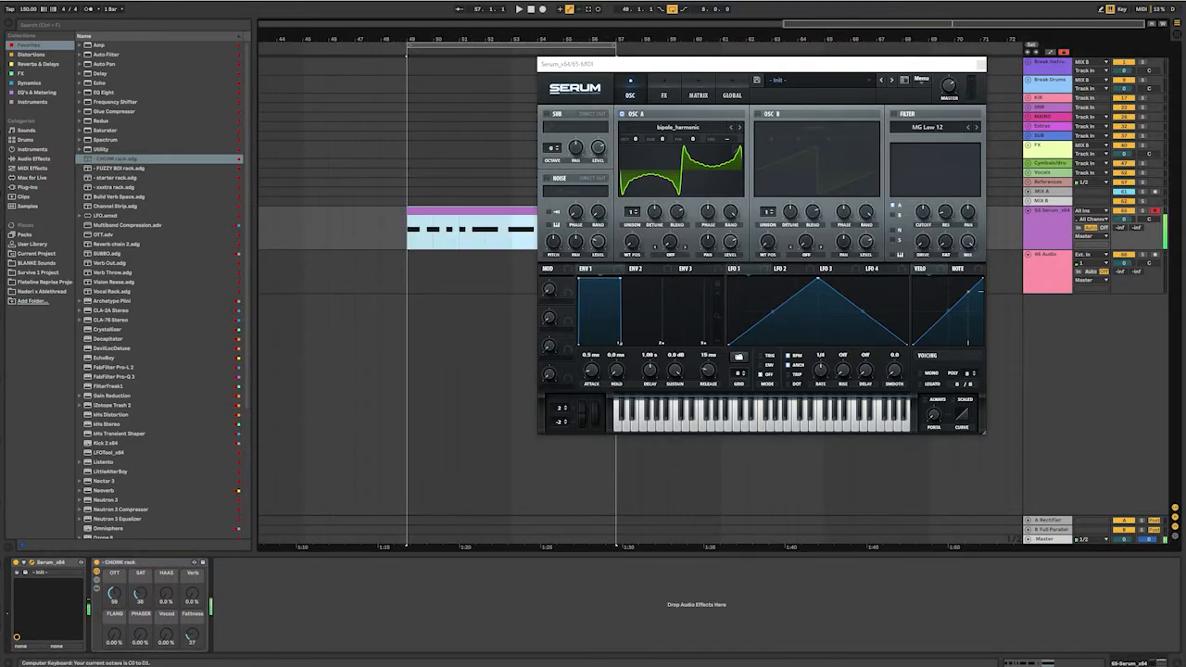
{"action": "key", "text": "space"}
{"action": "key", "text": "space"}
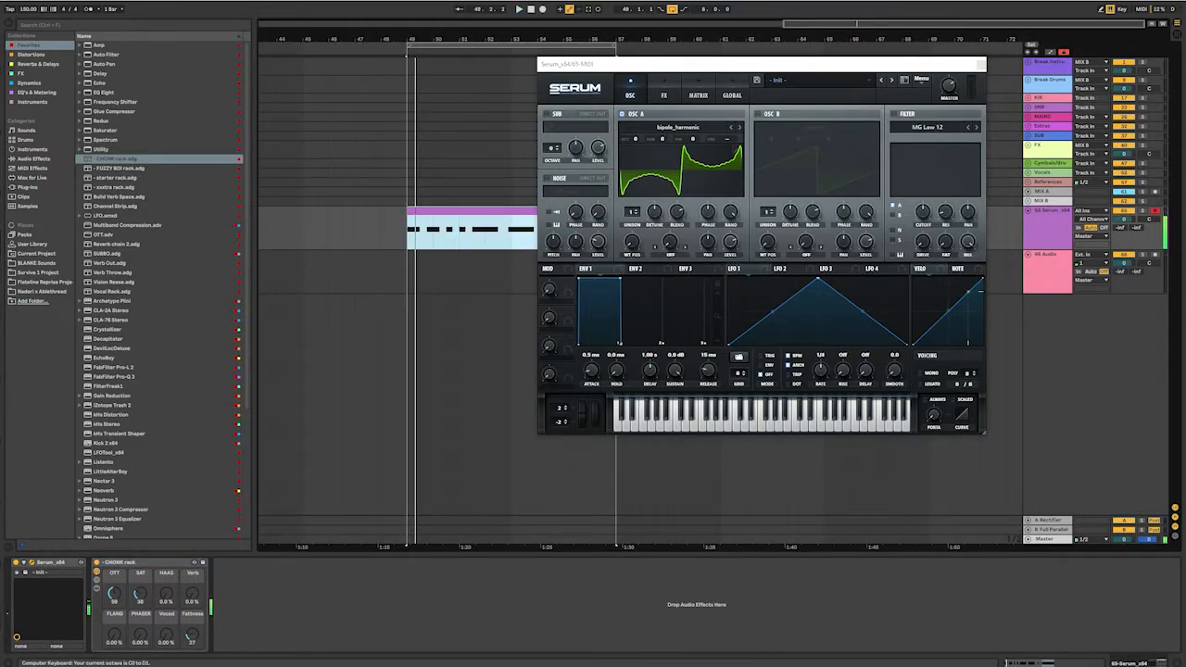
- Open the clip's notes, try the whole pattern in other octaves such as E1 and E-1, and return it to E0
{"action": "key", "text": "shift+Tab"}
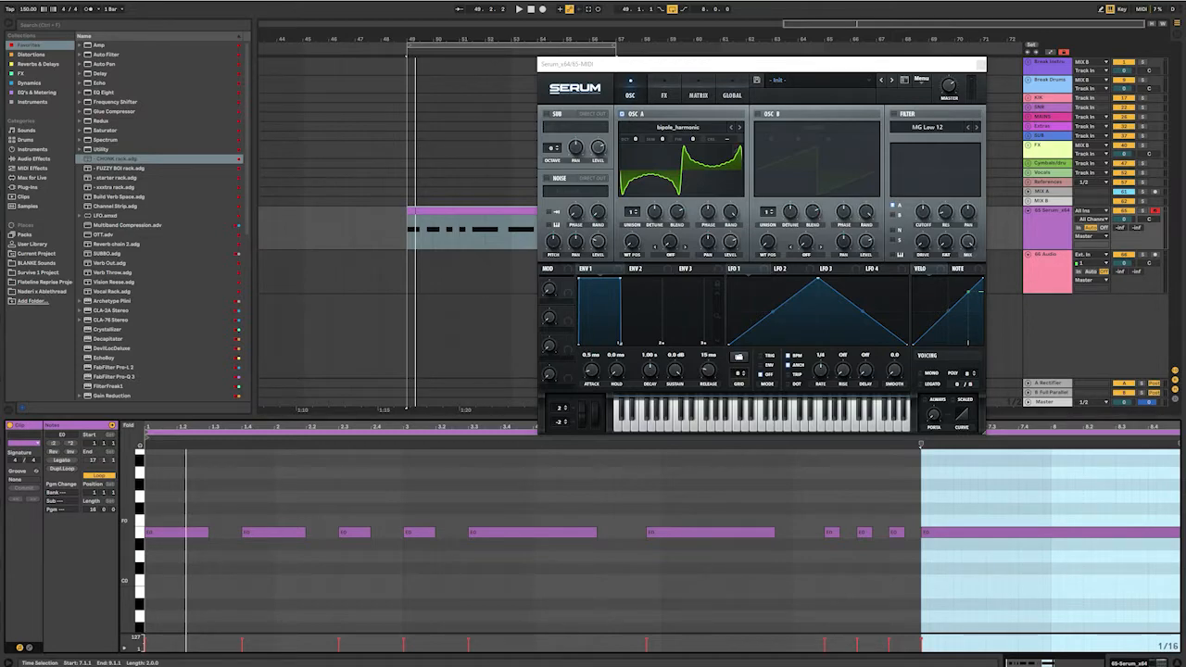
{"action": "key", "text": "ctrl+a"}
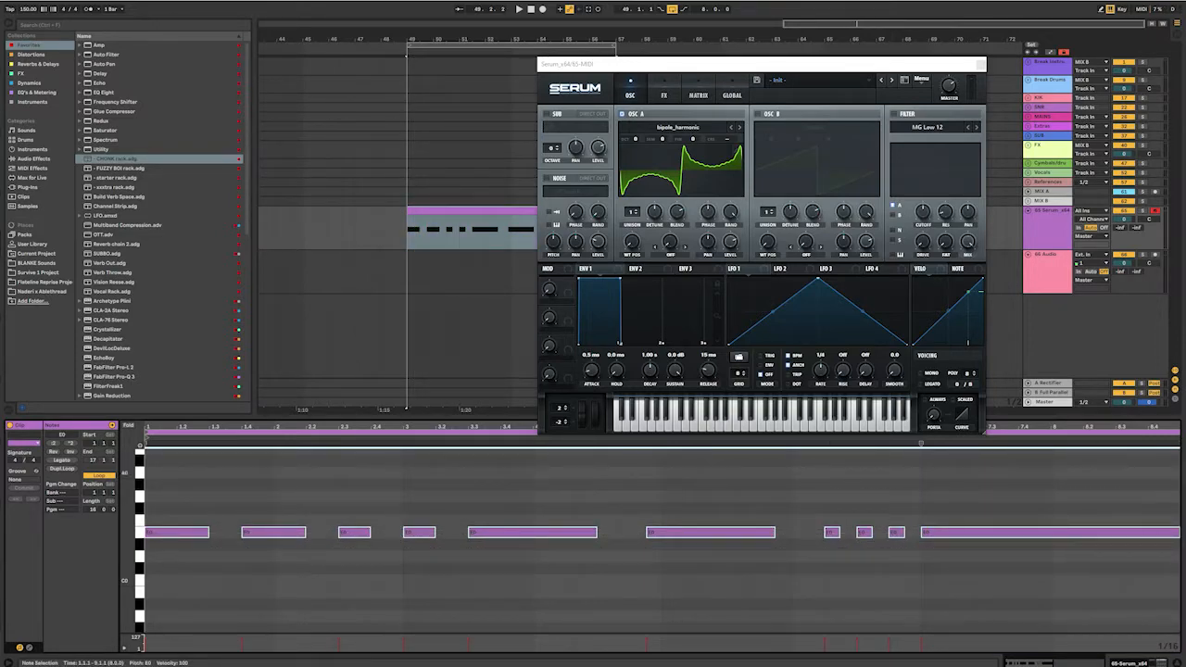
{"action": "left_click_drag", "start_coordinate": [163, 470], "coordinate": [1035, 559]}
{"action": "key", "text": "shift+Up"}
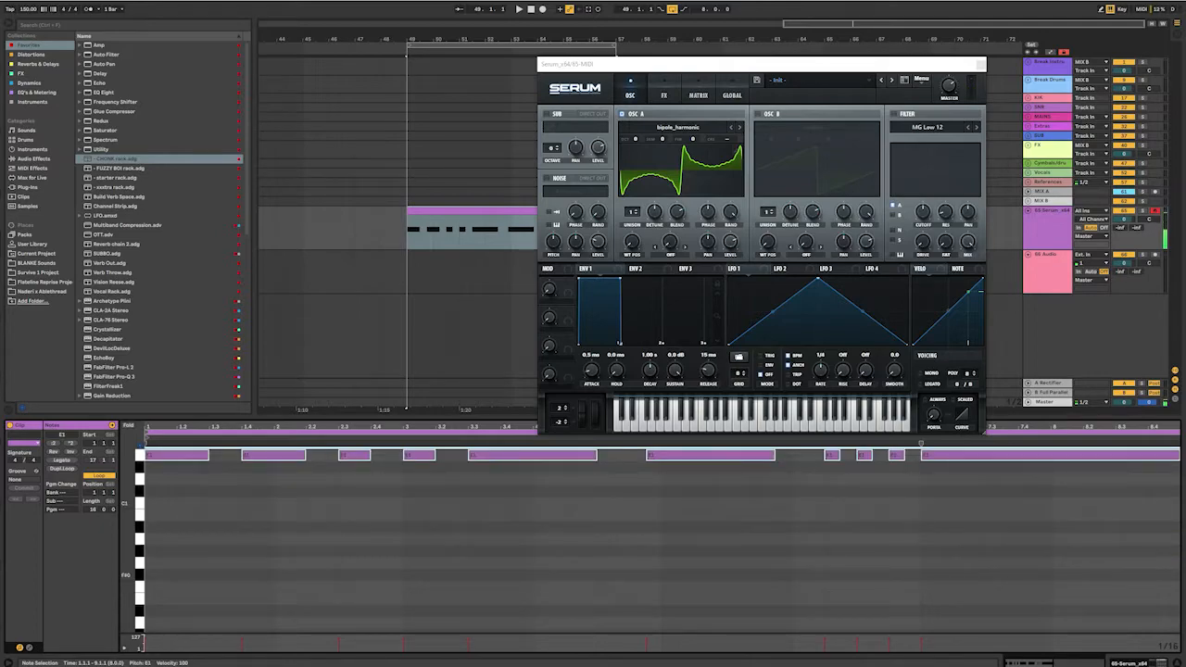
{"action": "key", "text": "shift+Down"}
{"action": "key", "text": "shift+Down"}
{"action": "key", "text": "shift+Up"}
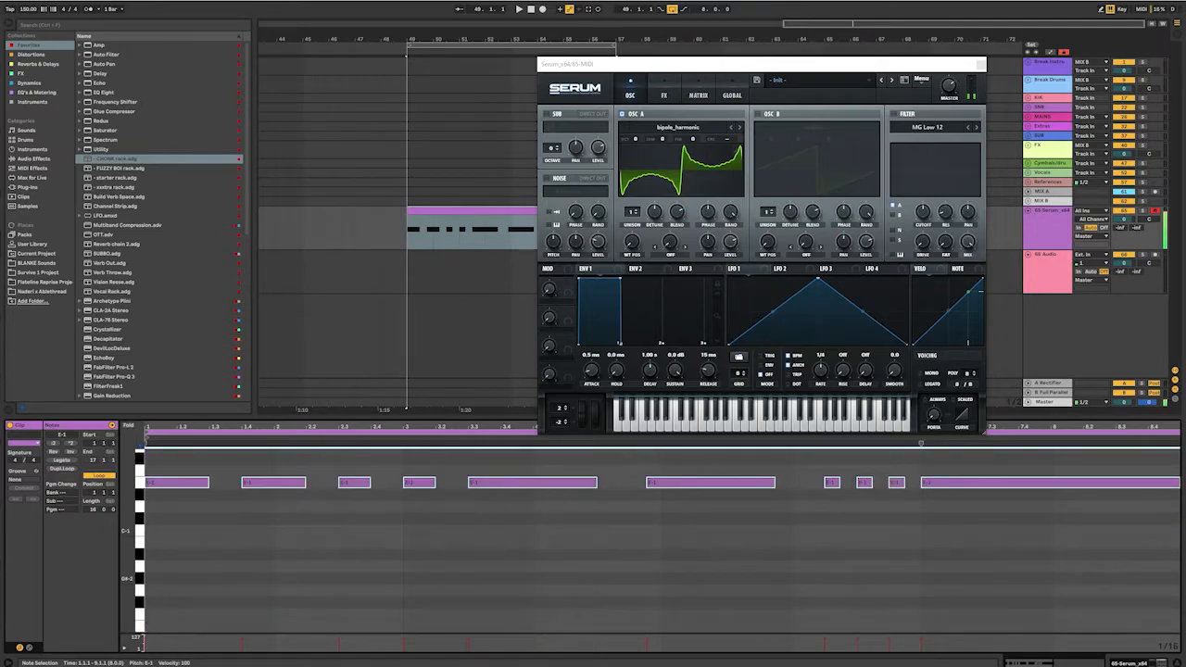
{"action": "key", "text": "shift+Down"}
{"action": "key", "text": "shift+Up"}
{"action": "key", "text": "shift+Up"}
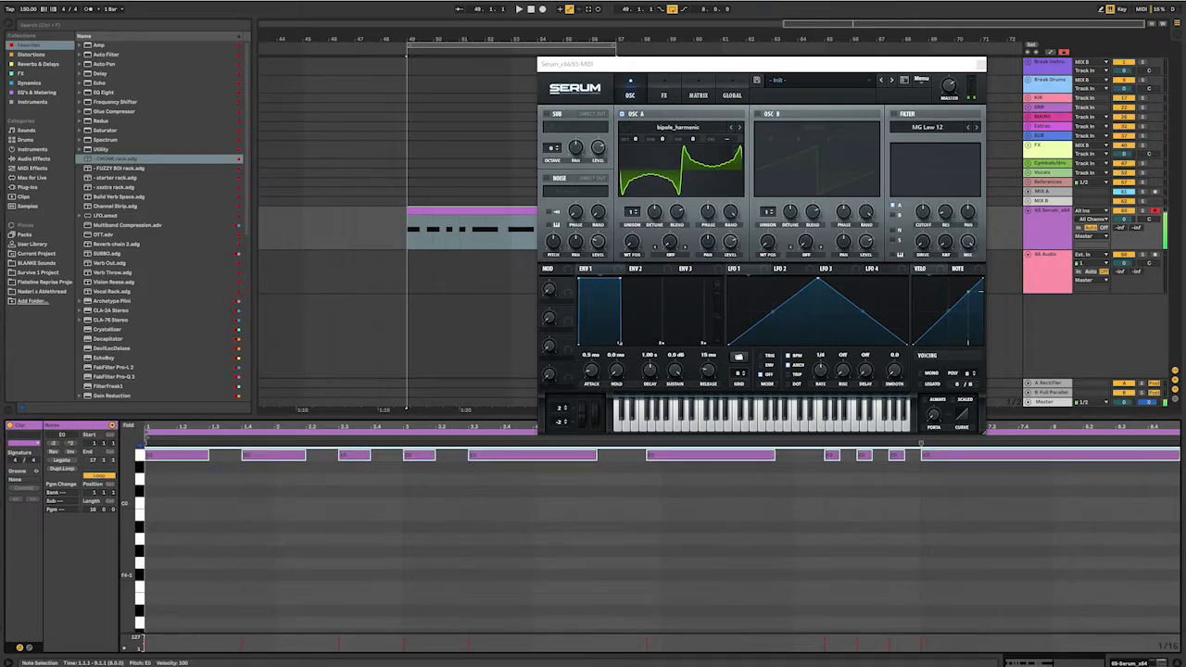
{"action": "scroll", "coordinate": [662, 575], "scroll_direction": "up", "scroll_amount": 3}
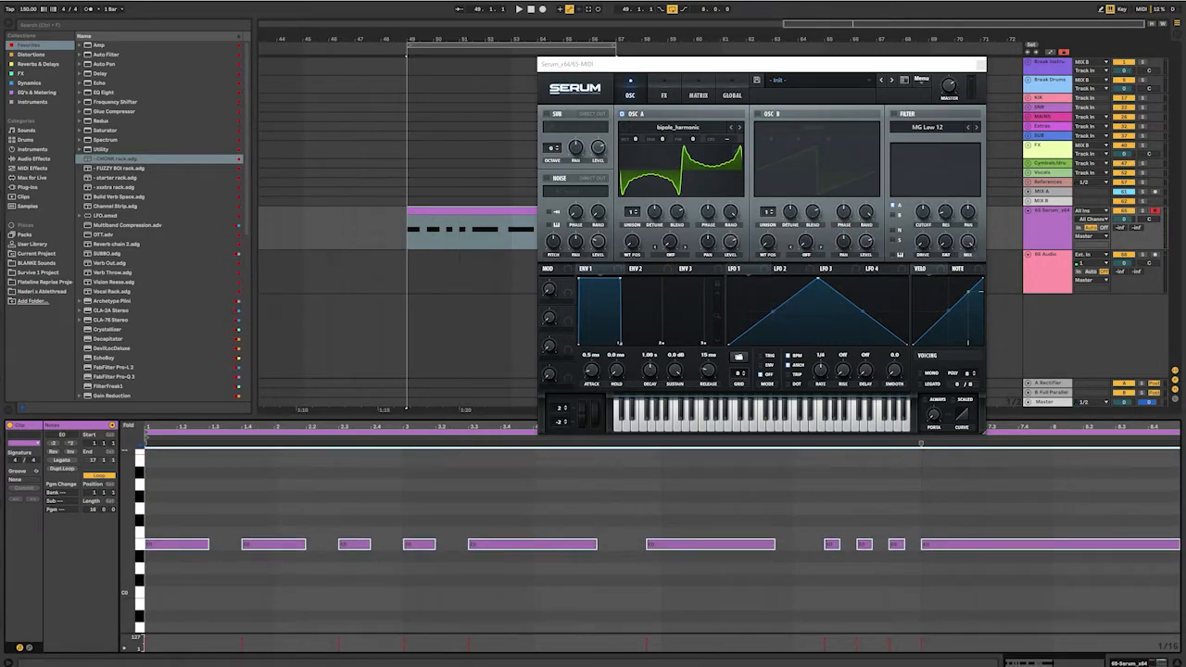
{"action": "left_click", "coordinate": [605, 509]}
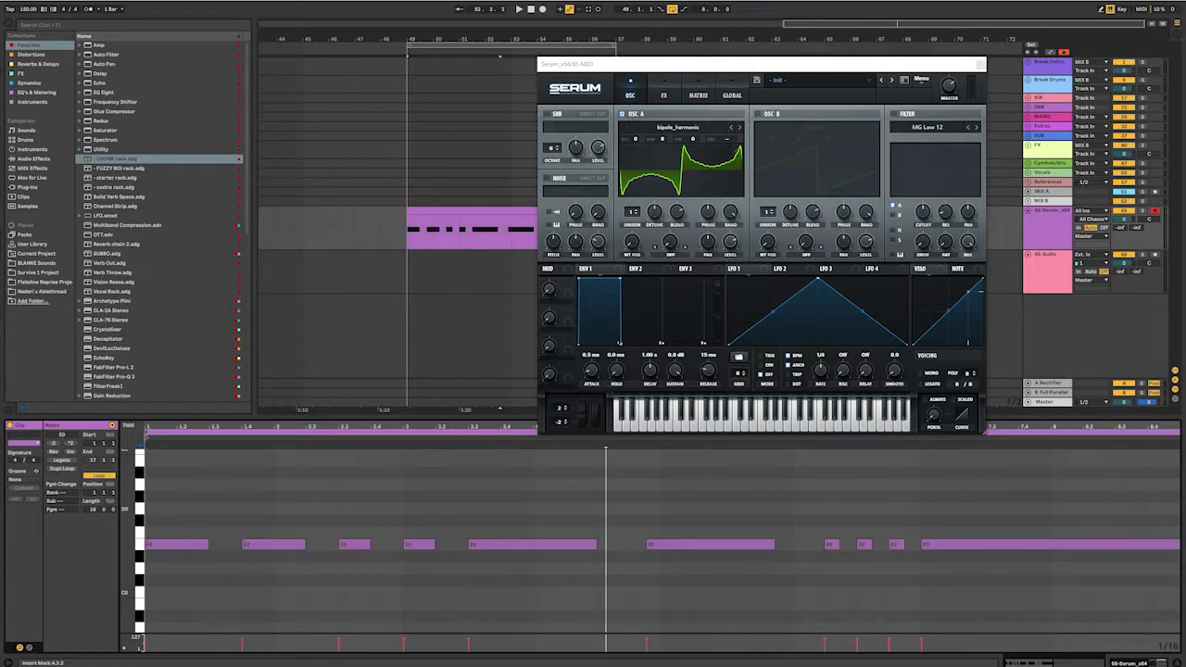
{"action": "scroll", "coordinate": [648, 537], "scroll_direction": "up", "scroll_amount": 3}
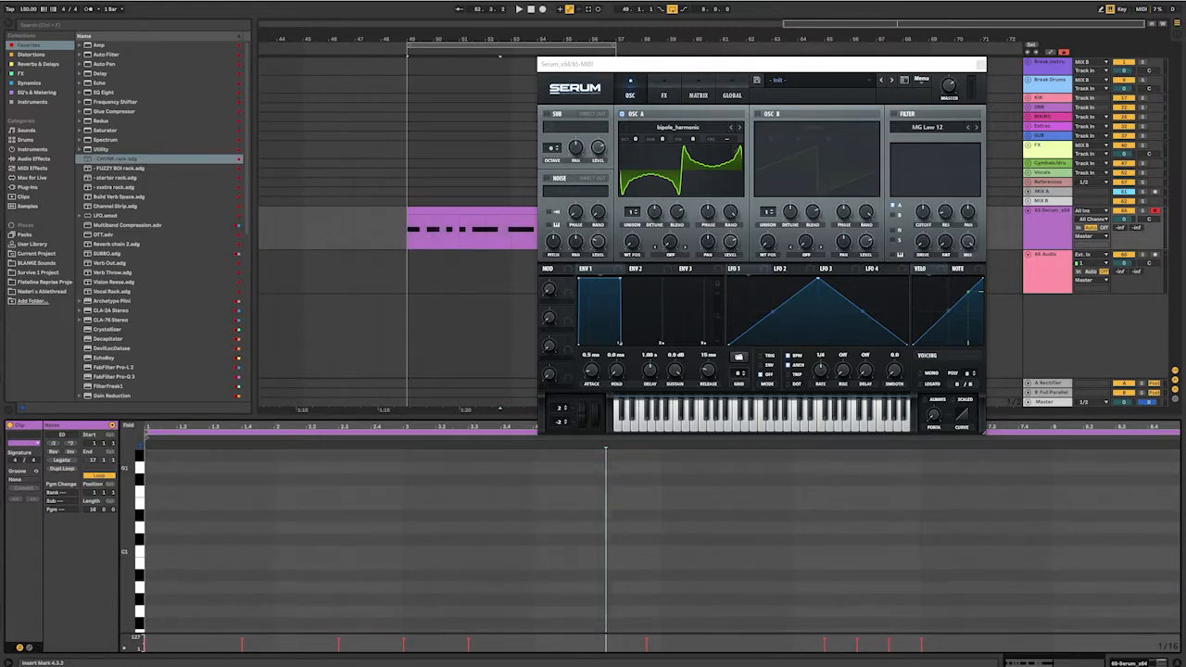
{"action": "scroll", "coordinate": [648, 538], "scroll_direction": "down", "scroll_amount": 2}
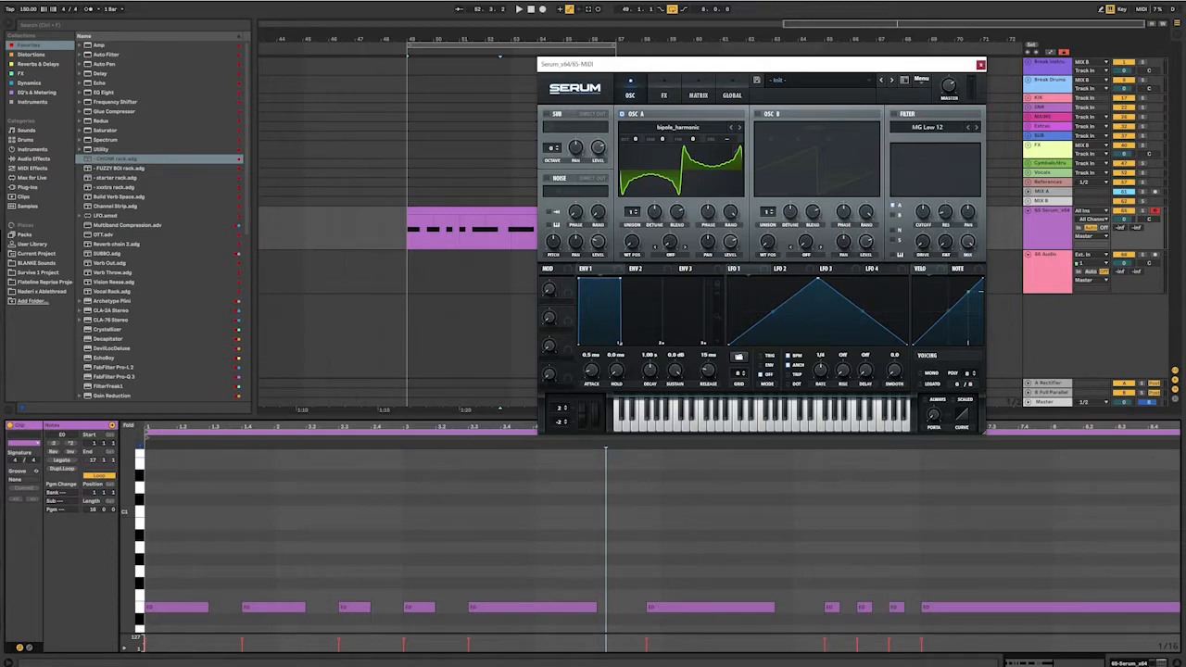
- Close the Serum window and consolidate the MIDI clip into a ten-bar clip spanning bars 49 to 59
{"action": "left_click", "coordinate": [980, 64]}
{"action": "left_click_drag", "start_coordinate": [408, 227], "coordinate": [667, 227]}
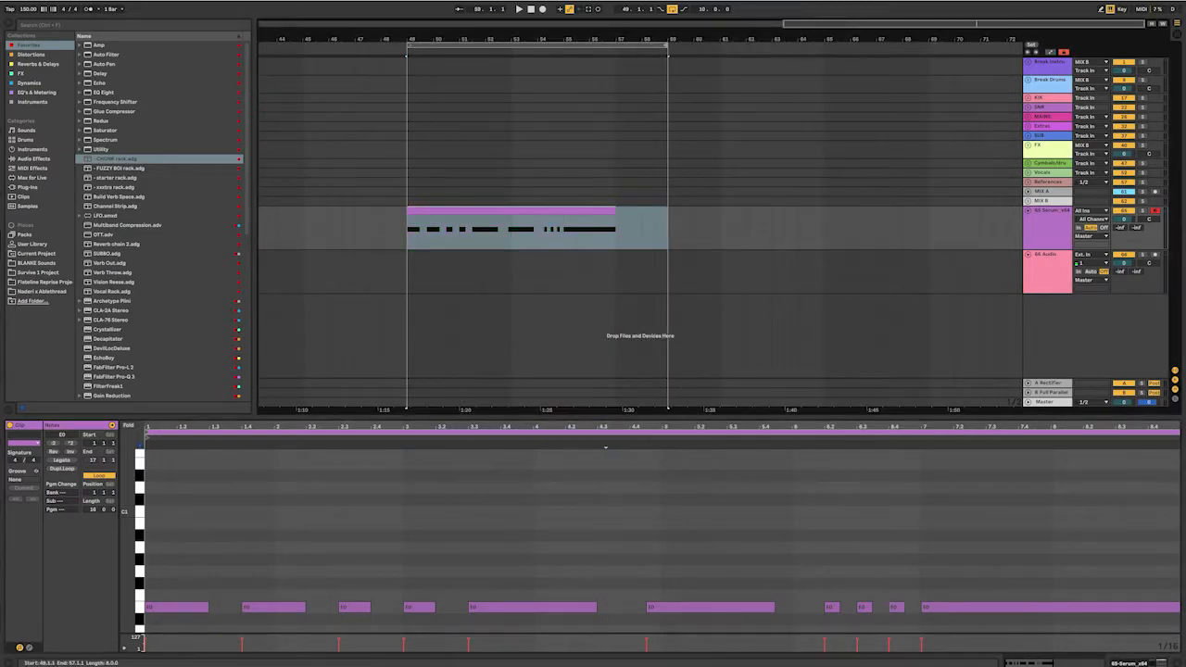
{"action": "key", "text": "ctrl+j"}
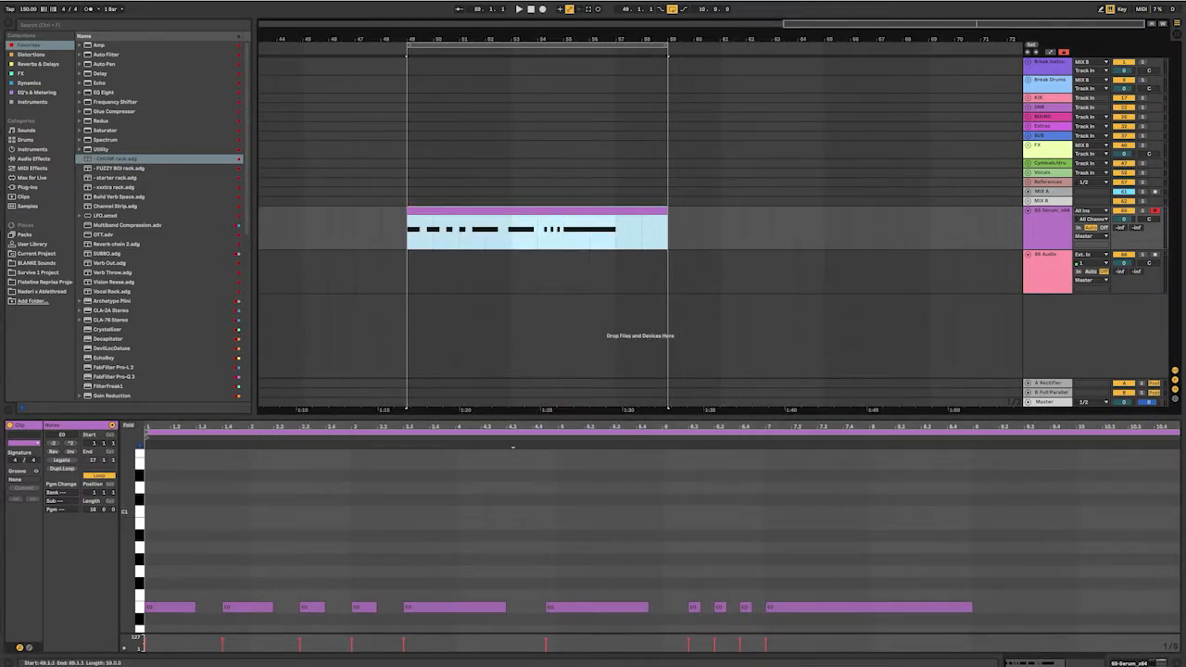
- Duplicate the final long E0 note into bar 9, shorten it by three eighth notes, and shift it three eighth notes later
{"action": "left_click_drag", "start_coordinate": [851, 551], "coordinate": [862, 632]}
{"action": "key", "text": "ctrl+d"}
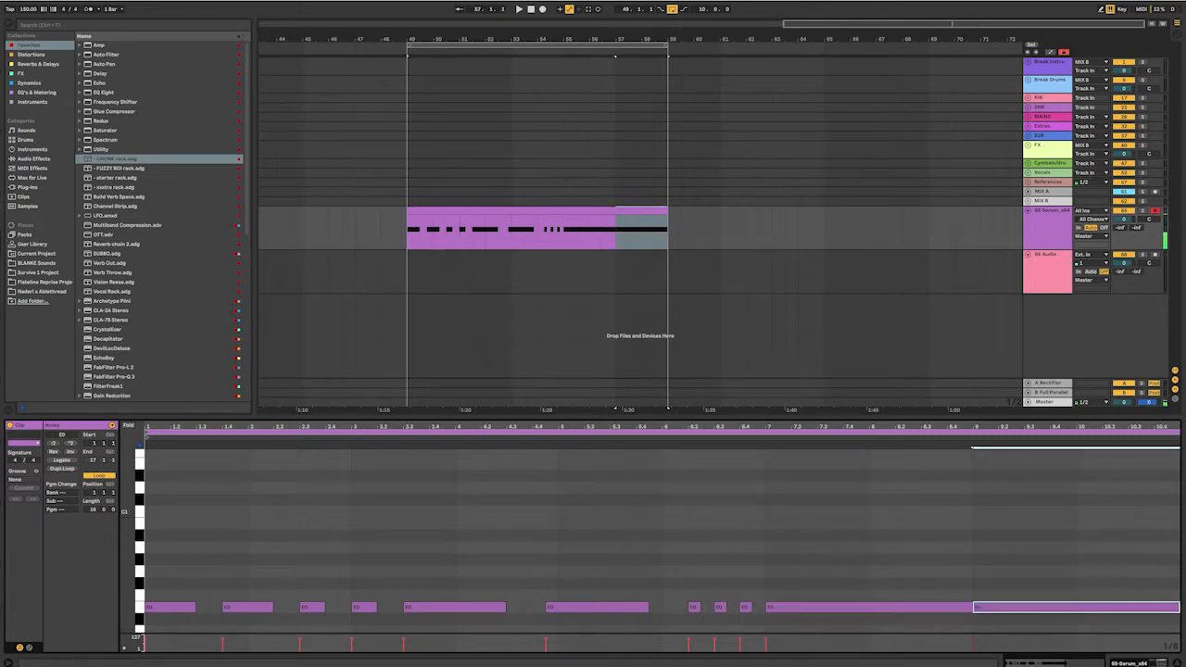
{"action": "key", "text": "shift+Left"}
{"action": "key", "text": "shift+Left"}
{"action": "key", "text": "shift+Left"}
{"action": "key", "text": "Right"}
{"action": "key", "text": "Right"}
{"action": "key", "text": "Right"}
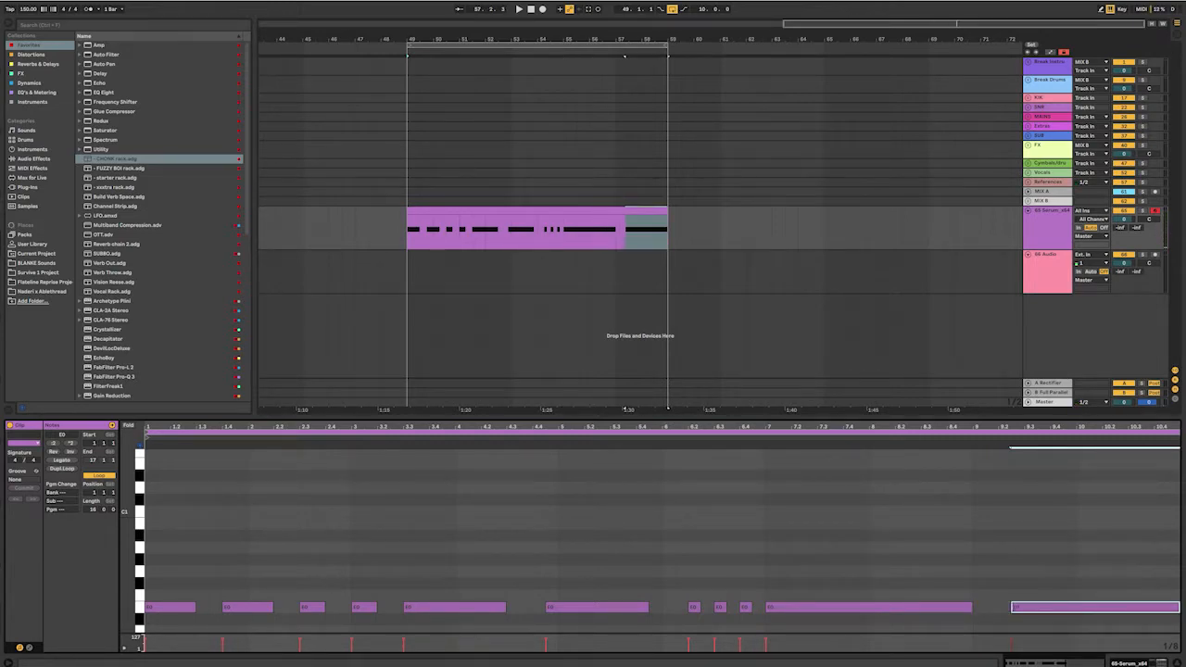
- Add a short eighth-note accent at the start of bar 10 of the clip and move it up to E1
{"action": "double_click", "coordinate": [1081, 500]}
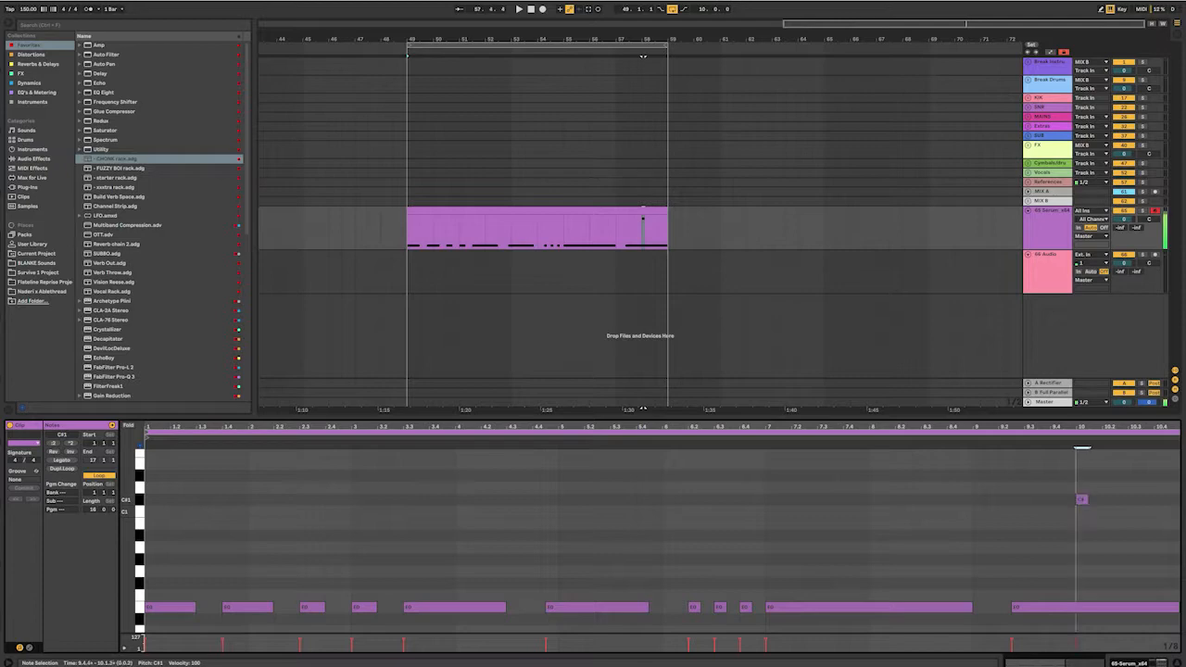
{"action": "left_click_drag", "start_coordinate": [1081, 499], "coordinate": [1082, 463]}
{"action": "scroll", "coordinate": [1082, 463], "scroll_direction": "up", "scroll_amount": 3}
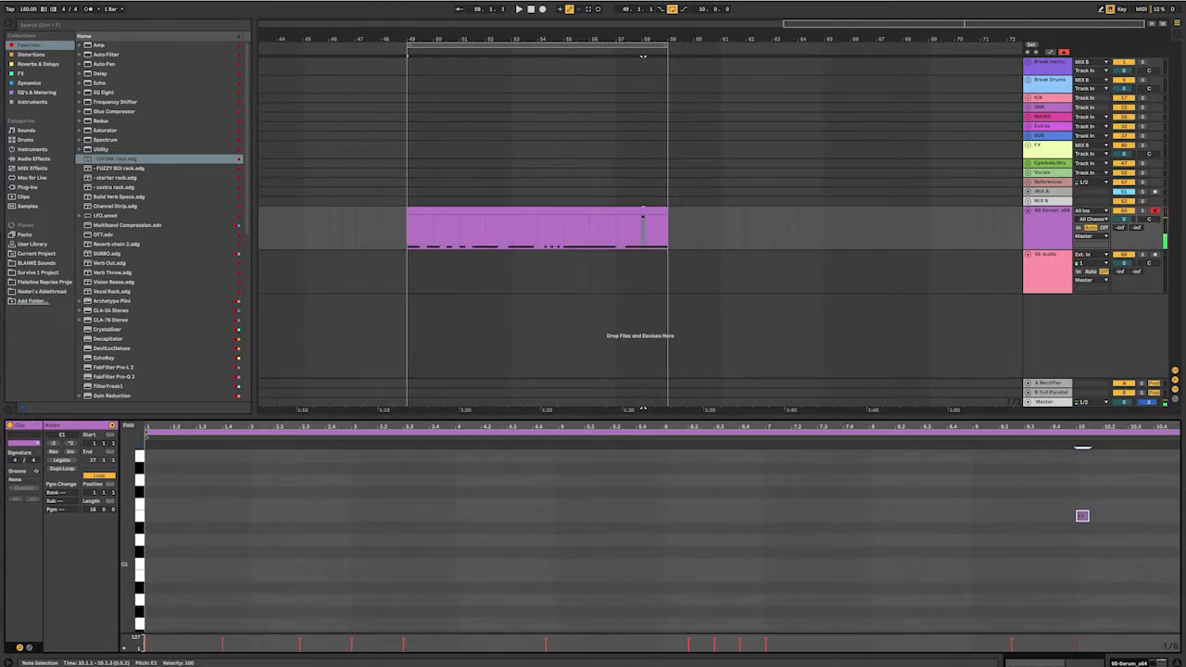
{"action": "scroll", "coordinate": [1082, 505], "scroll_direction": "down", "scroll_amount": 4}
{"action": "scroll", "coordinate": [1082, 447], "scroll_direction": "up", "scroll_amount": 3}
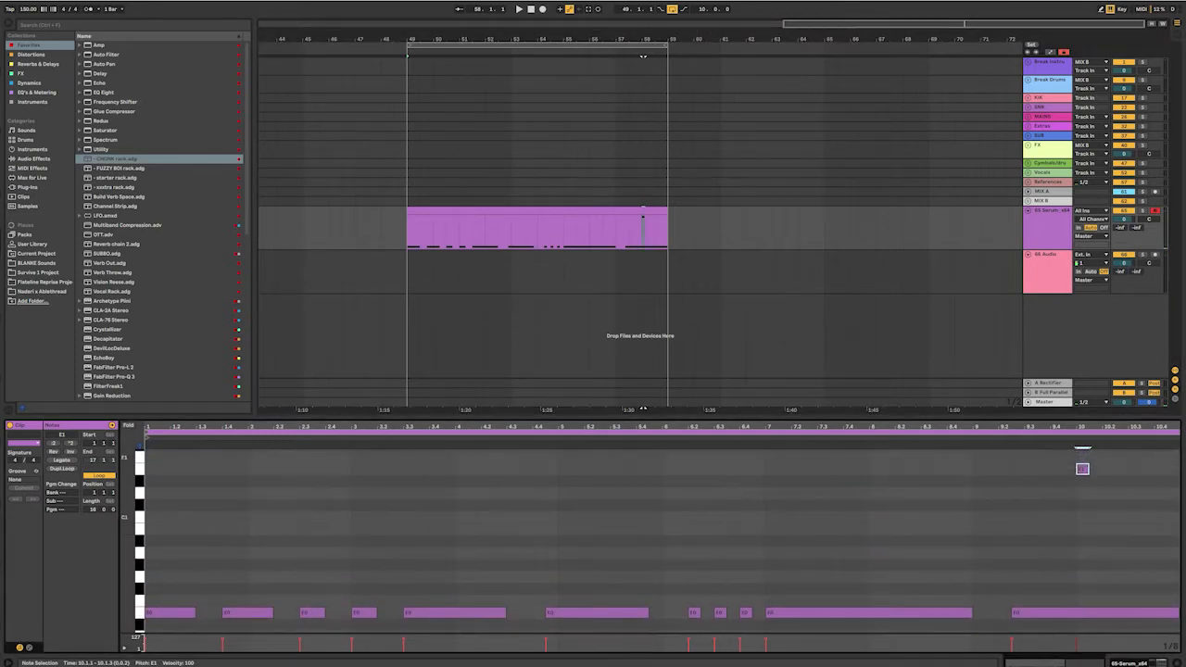
- Copy the short E1 accent to the start of bar 6 and lengthen the copy to a quarter note
{"action": "left_click", "coordinate": [663, 448]}
{"action": "key", "text": "ctrl+v"}
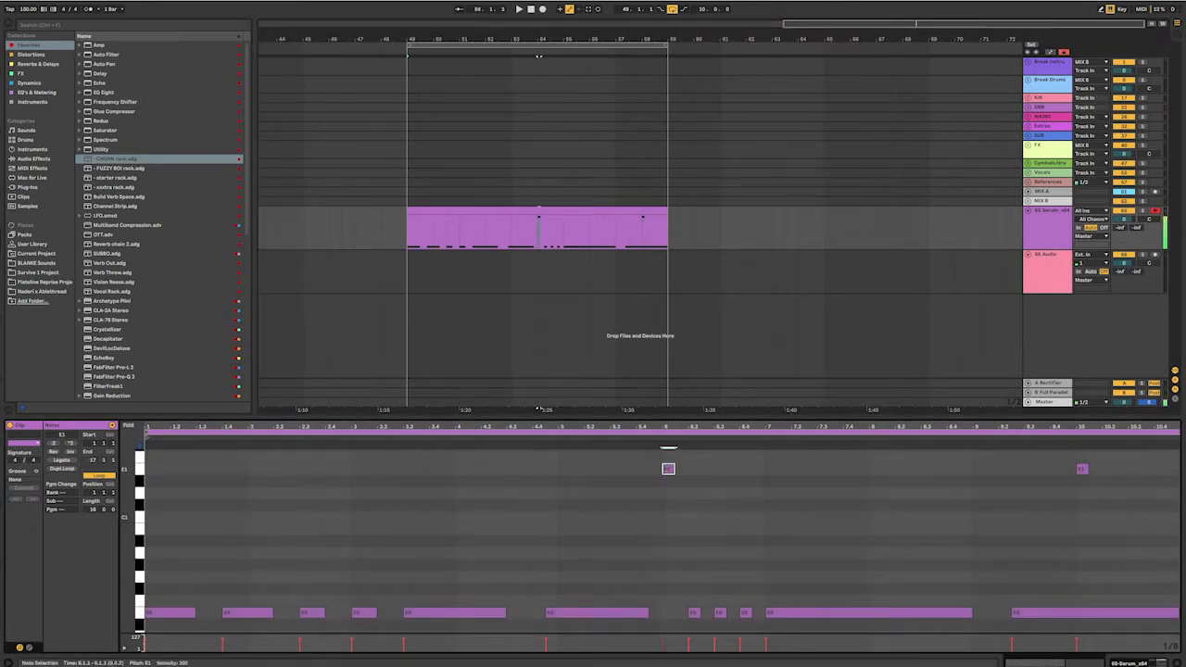
{"action": "left_click_drag", "start_coordinate": [674, 469], "coordinate": [688, 468]}
- Reopen Serum from the track's devices, enable mono and legato voicing, and adjust the portamento time
{"action": "double_click", "coordinate": [1046, 226]}
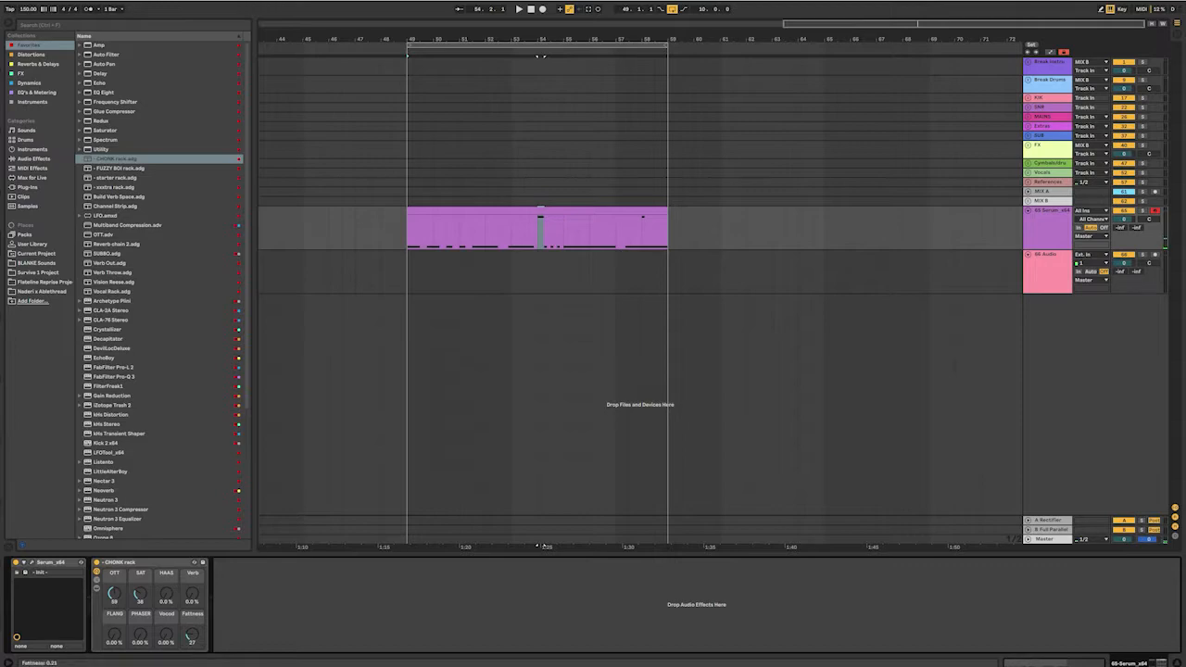
{"action": "left_click", "coordinate": [31, 562]}
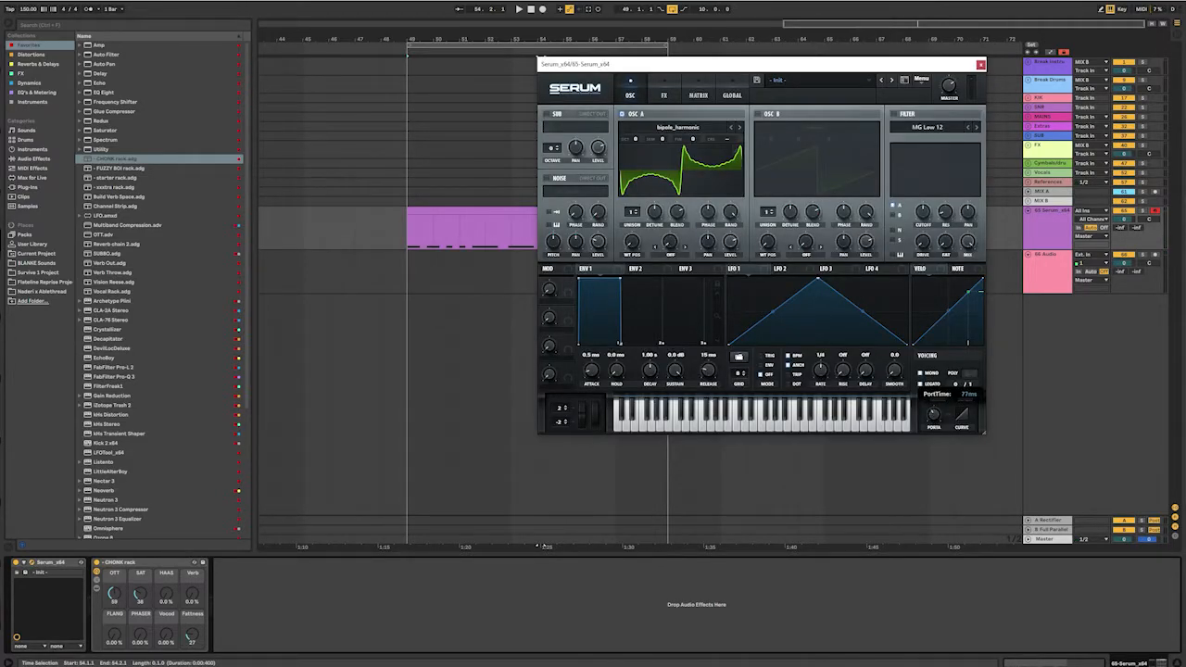
{"action": "left_click_drag", "start_coordinate": [934, 414], "coordinate": [934, 426]}
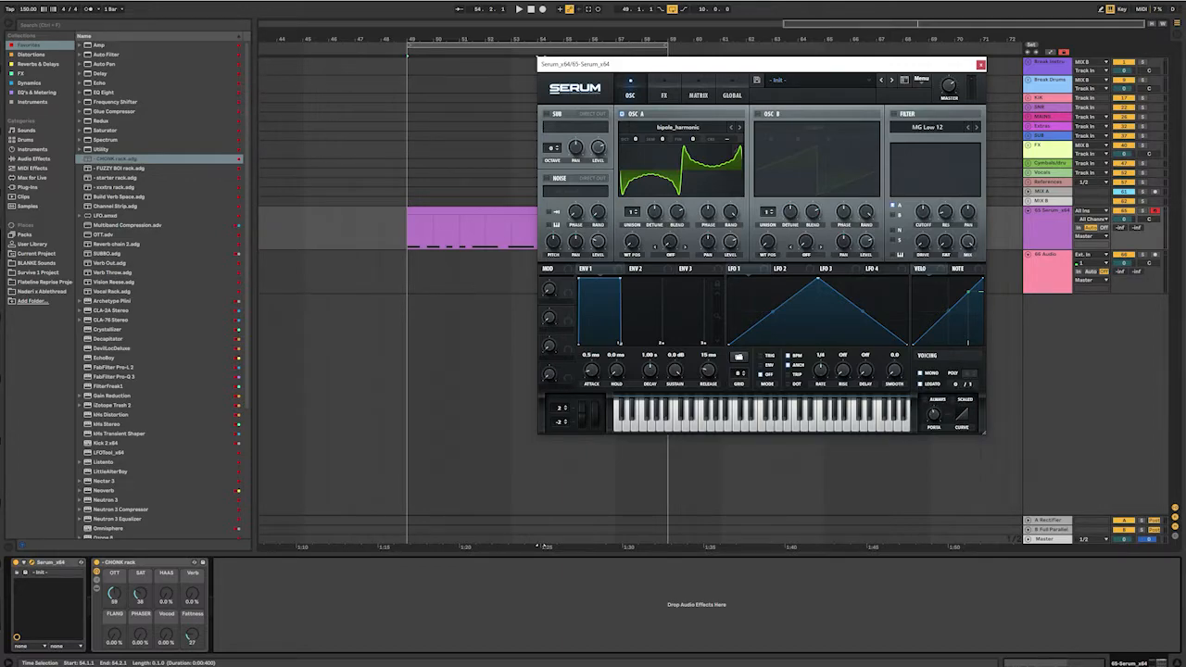
- Play the clip repeatedly while sweeping oscillator A's wavetable position, trying values such as 153 and 133
{"action": "left_click", "coordinate": [470, 211]}
{"action": "key", "text": "space"}
{"action": "left_click_drag", "start_coordinate": [632, 242], "coordinate": [632, 209]}
{"action": "key", "text": "space"}
{"action": "key", "text": "space"}
{"action": "key", "text": "space"}
{"action": "key", "text": "space"}
{"action": "key", "text": "space"}
{"action": "key", "text": "space"}
{"action": "key", "text": "space"}
{"action": "key", "text": "space"}
{"action": "key", "text": "space"}
{"action": "key", "text": "space"}
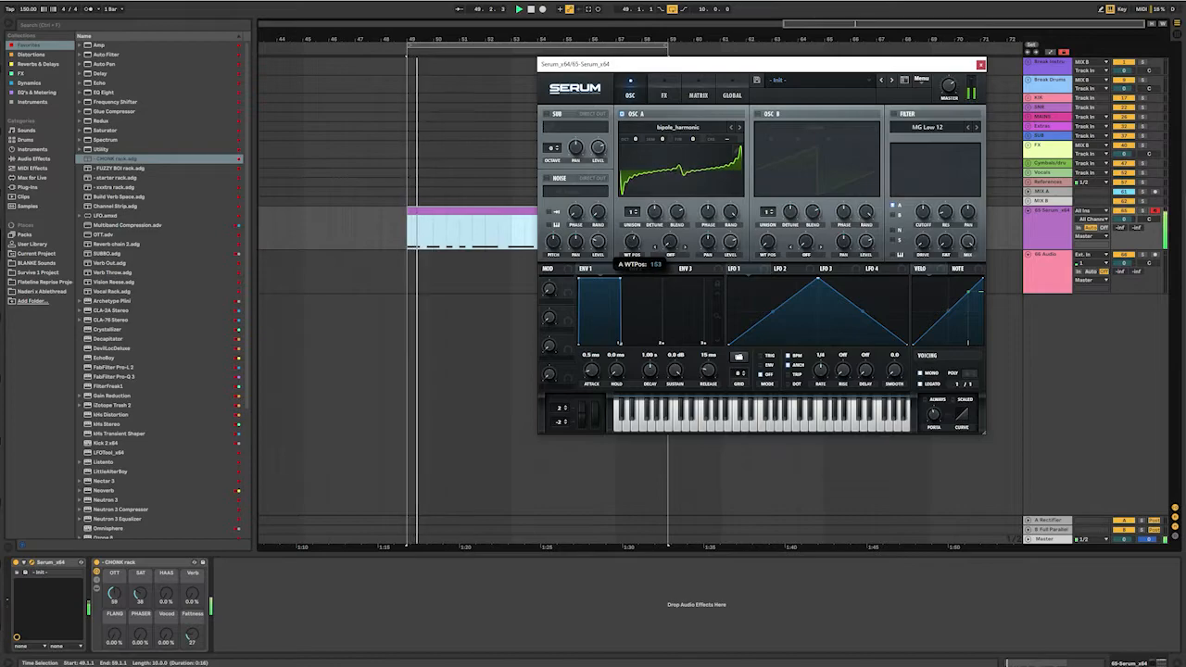
{"action": "key", "text": "space"}
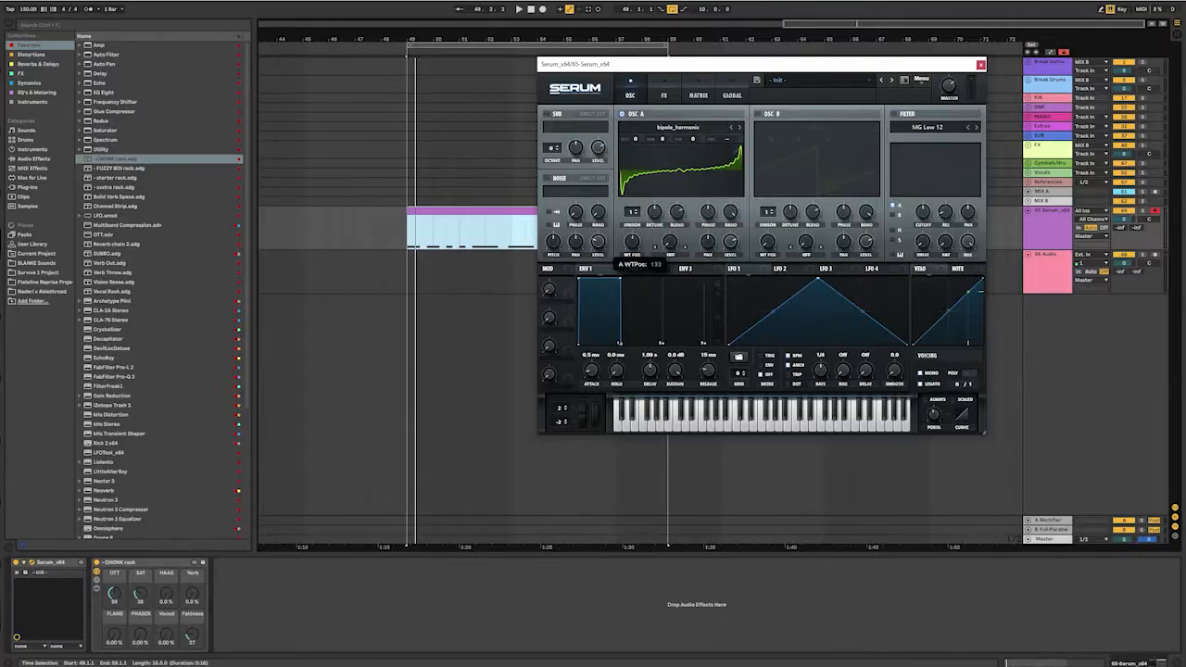
- Raise oscillator A's wavetable position a little further and audition the start of the pattern several times
{"action": "key", "text": "space"}
{"action": "mouse_move", "coordinate": [632, 242]}
{"action": "left_mouse_down"}
{"action": "mouse_move", "coordinate": [631, 273]}
{"action": "mouse_move", "coordinate": [632, 205]}
{"action": "mouse_move", "coordinate": [632, 229]}
{"action": "left_mouse_up"}
{"action": "key", "text": "space"}
{"action": "key", "text": "space"}
{"action": "key", "text": "space"}
{"action": "key", "text": "space"}
{"action": "key", "text": "space"}
{"action": "key", "text": "space"}
{"action": "key", "text": "space"}
{"action": "key", "text": "space"}
{"action": "key", "text": "space"}
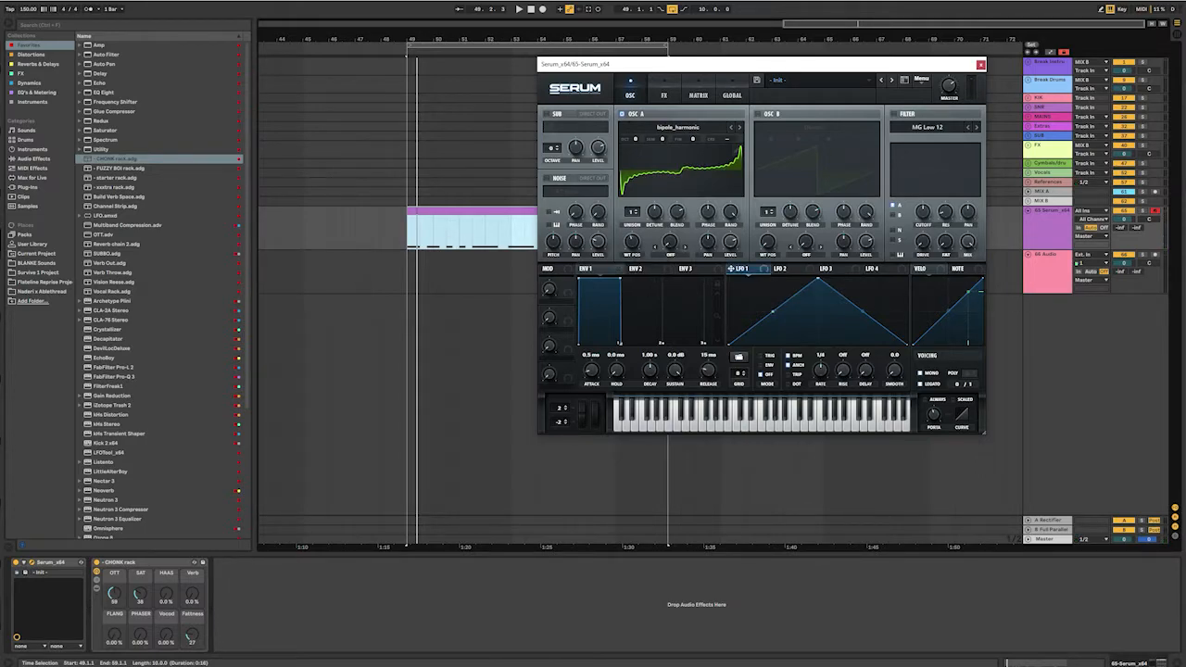
- Bend LFO 1 into a rounded rise and a concave fall, and assign it to oscillator A's wavetable position
{"action": "left_click_drag", "start_coordinate": [773, 311], "coordinate": [772, 286]}
{"action": "left_click_drag", "start_coordinate": [861, 309], "coordinate": [862, 321]}
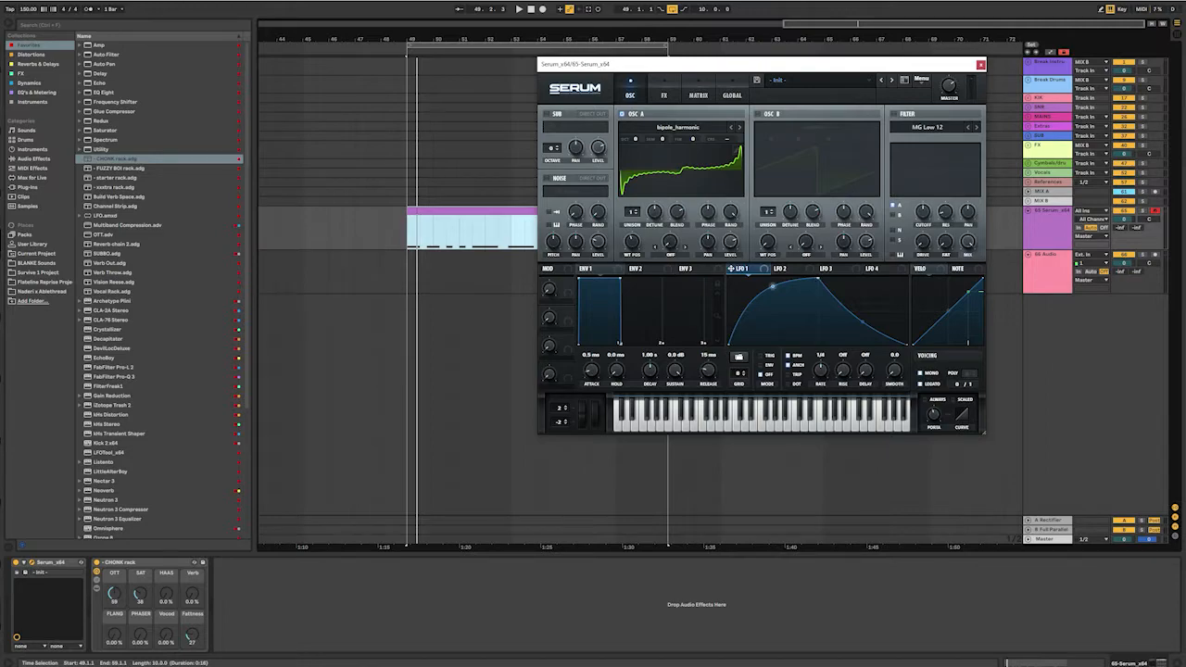
{"action": "left_click_drag", "start_coordinate": [772, 286], "coordinate": [773, 282]}
{"action": "mouse_move", "coordinate": [625, 233]}
{"action": "left_click_drag", "start_coordinate": [632, 242], "coordinate": [632, 233]}
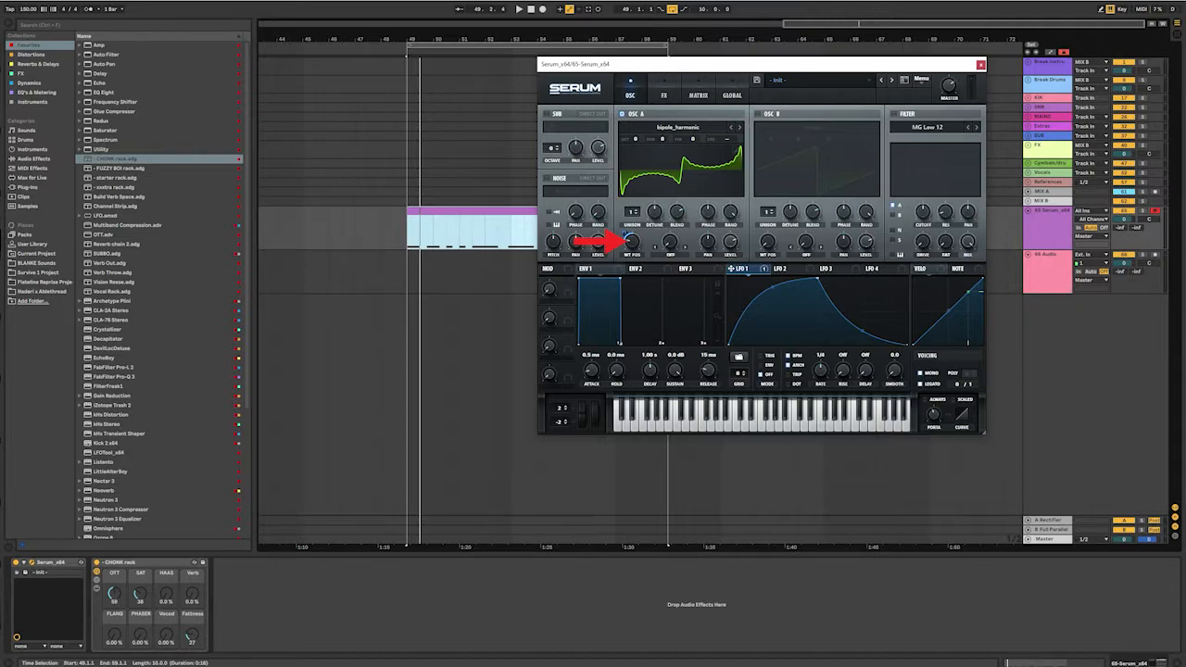
- Adjust the amount of LFO 1 modulation on oscillator A's wavetable position while auditioning the pattern
{"action": "key", "text": "space"}
{"action": "key", "text": "space"}
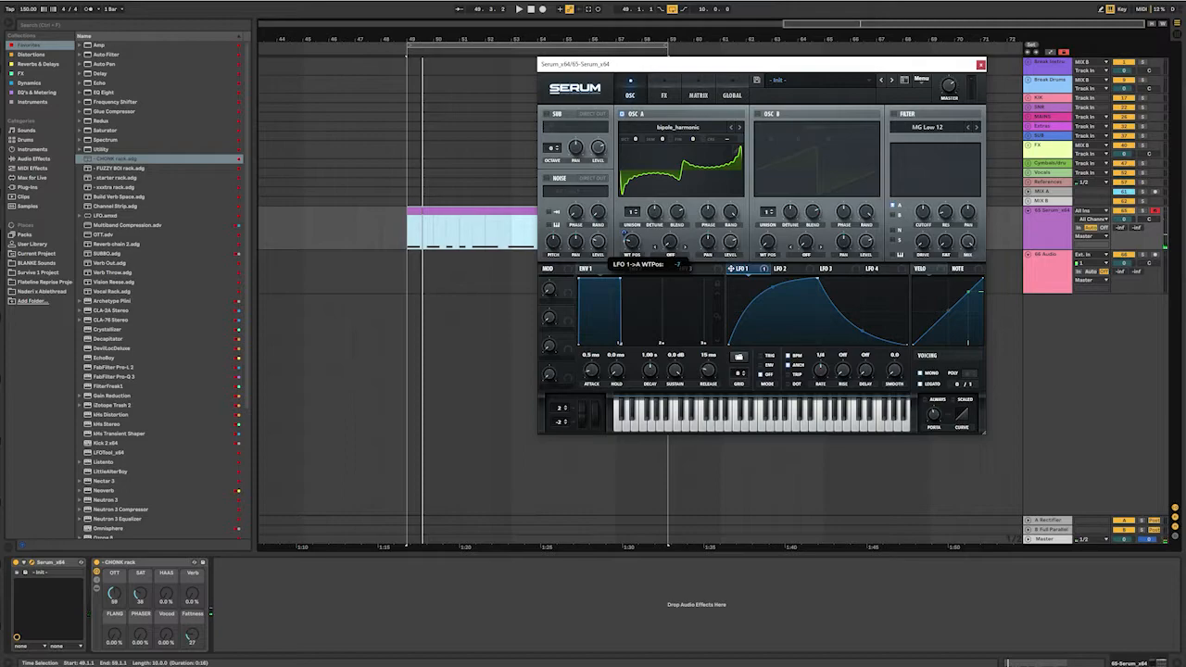
{"action": "left_click_drag", "start_coordinate": [624, 234], "coordinate": [626, 230]}
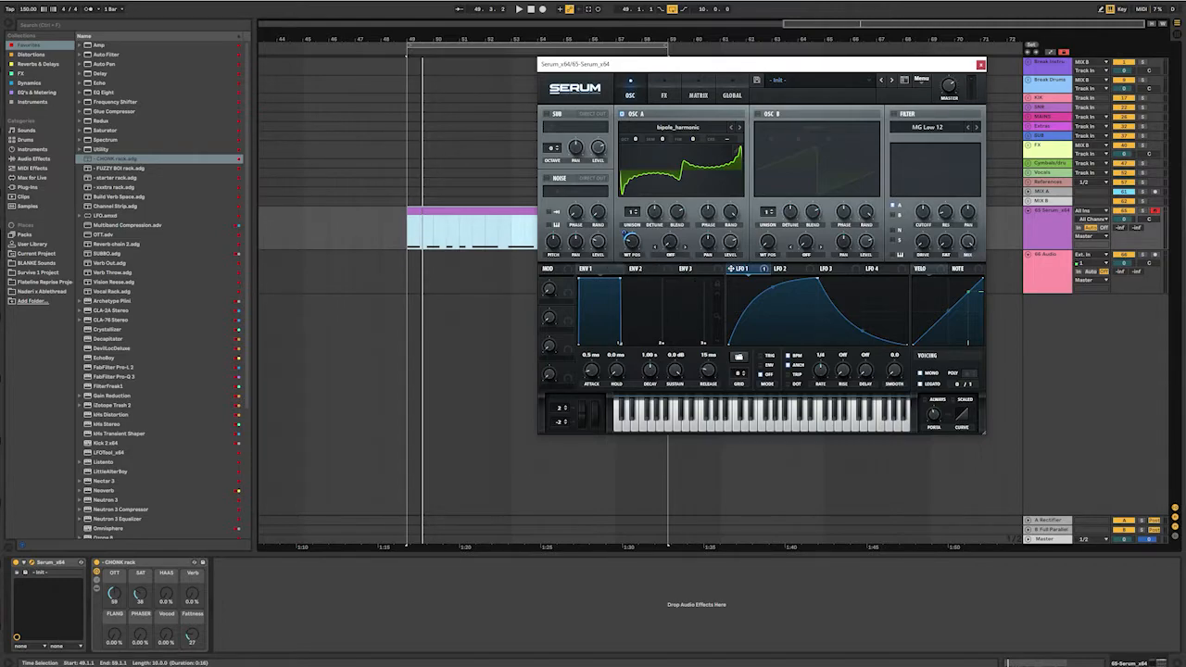
{"action": "mouse_move", "coordinate": [626, 234]}
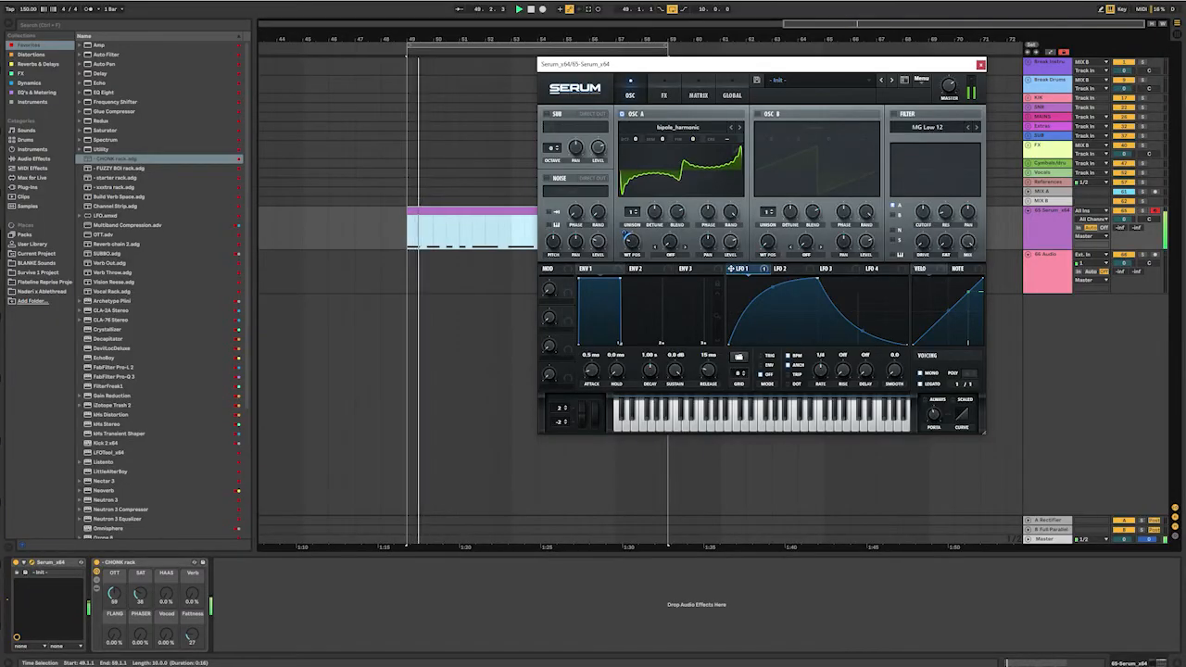
{"action": "mouse_move", "coordinate": [630, 239]}
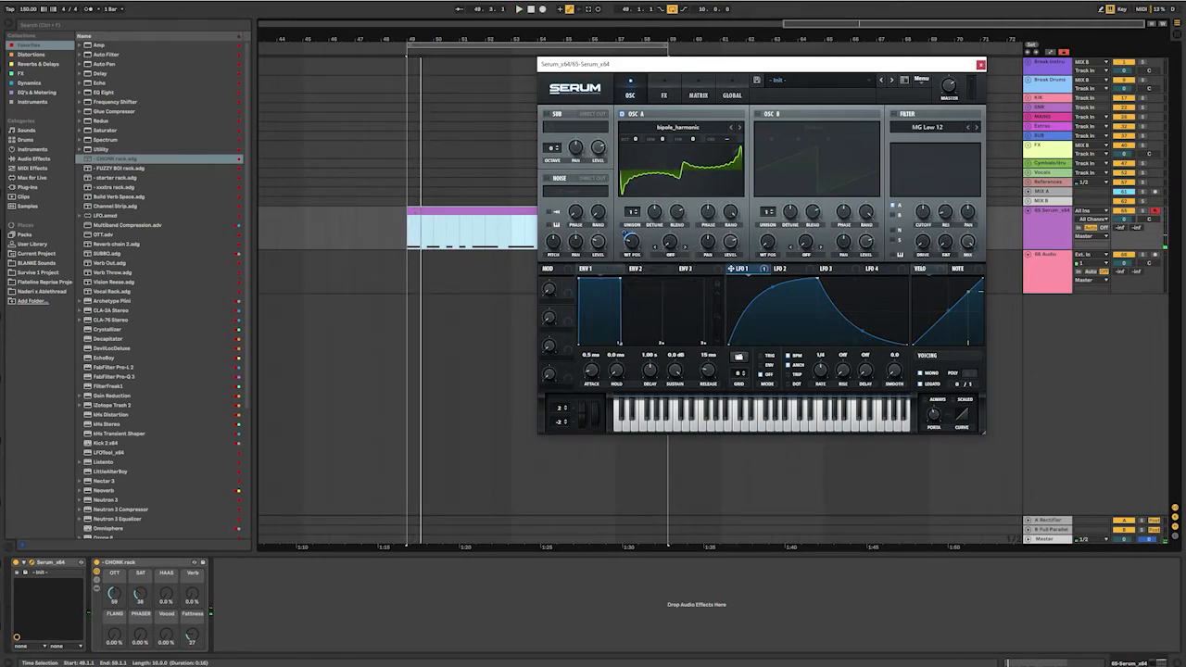
- Check the modulator assigned to oscillator A's wavetable position and replay the pattern's opening to judge the movement
{"action": "right_click", "coordinate": [631, 242]}
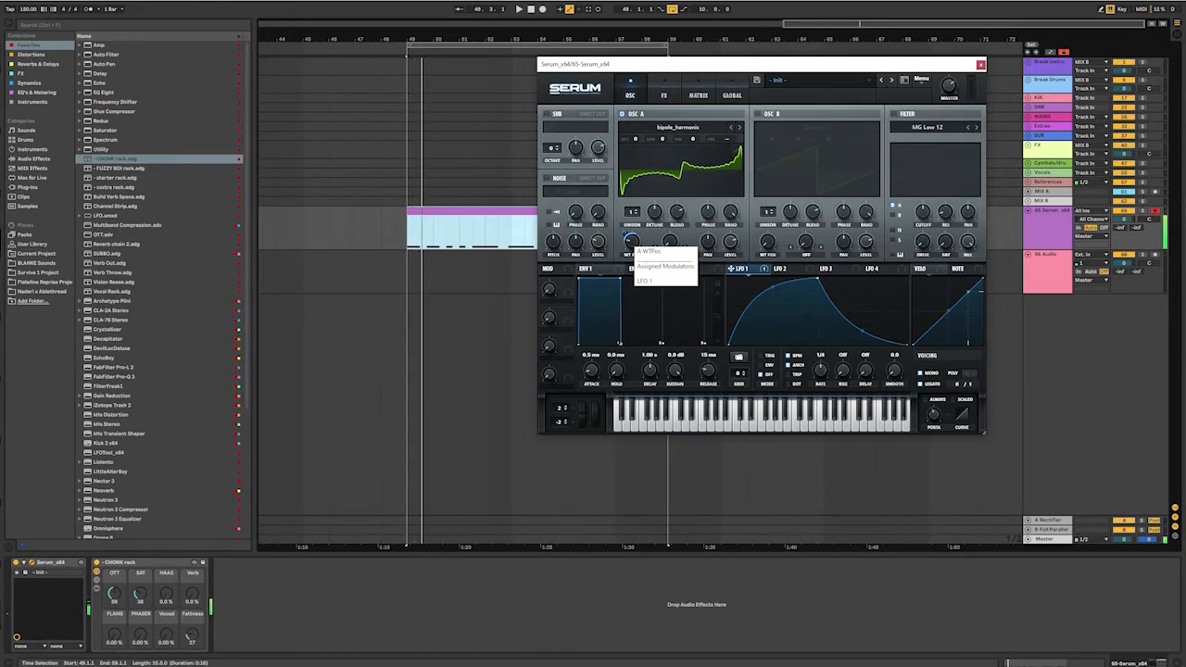
{"action": "key", "text": "space"}
{"action": "key", "text": "space"}
{"action": "key", "text": "space"}
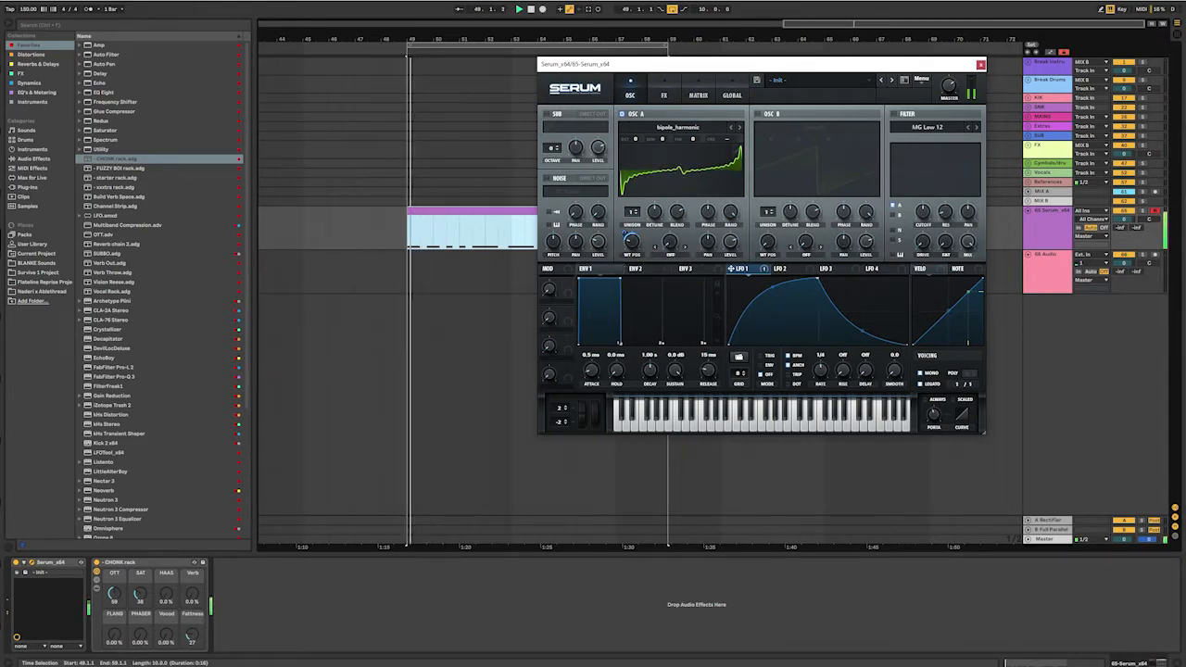
{"action": "key", "text": "space"}
{"action": "key", "text": "space"}
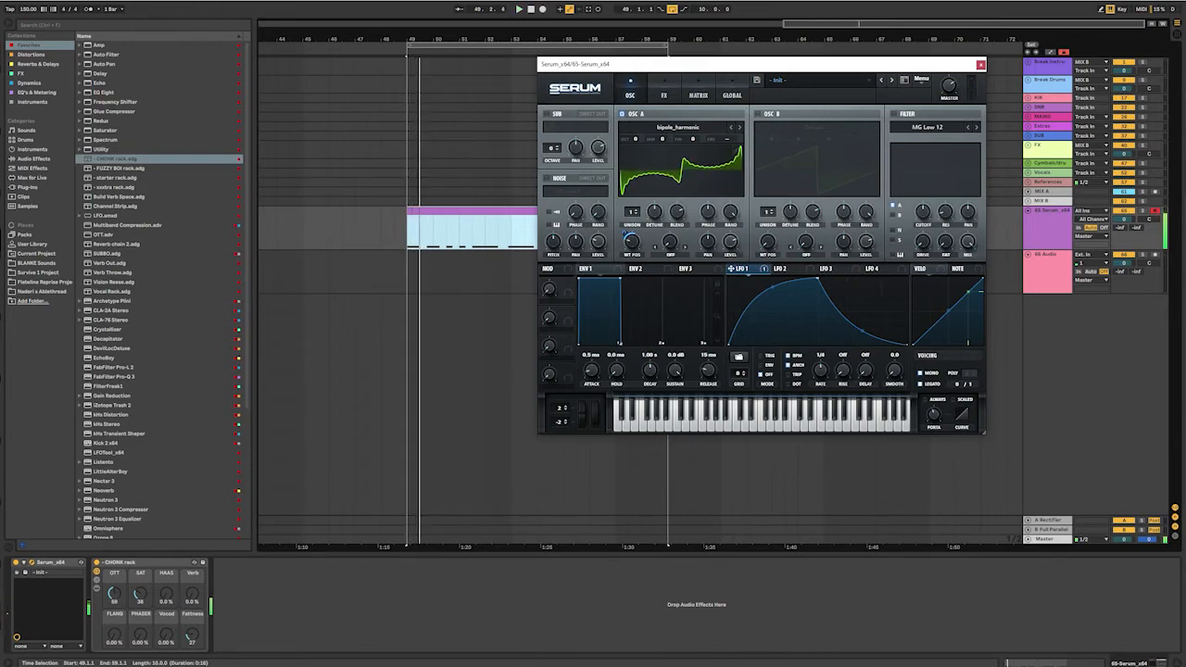
{"action": "key", "text": "space"}
{"action": "key", "text": "space"}
- Try a steeper fall on LFO 1's curve, audition the pattern, and set the LFO rate to 1/2
{"action": "mouse_move", "coordinate": [862, 331]}
{"action": "left_mouse_down"}
{"action": "mouse_move", "coordinate": [862, 340]}
{"action": "mouse_move", "coordinate": [862, 279]}
{"action": "mouse_move", "coordinate": [861, 339]}
{"action": "left_mouse_up"}
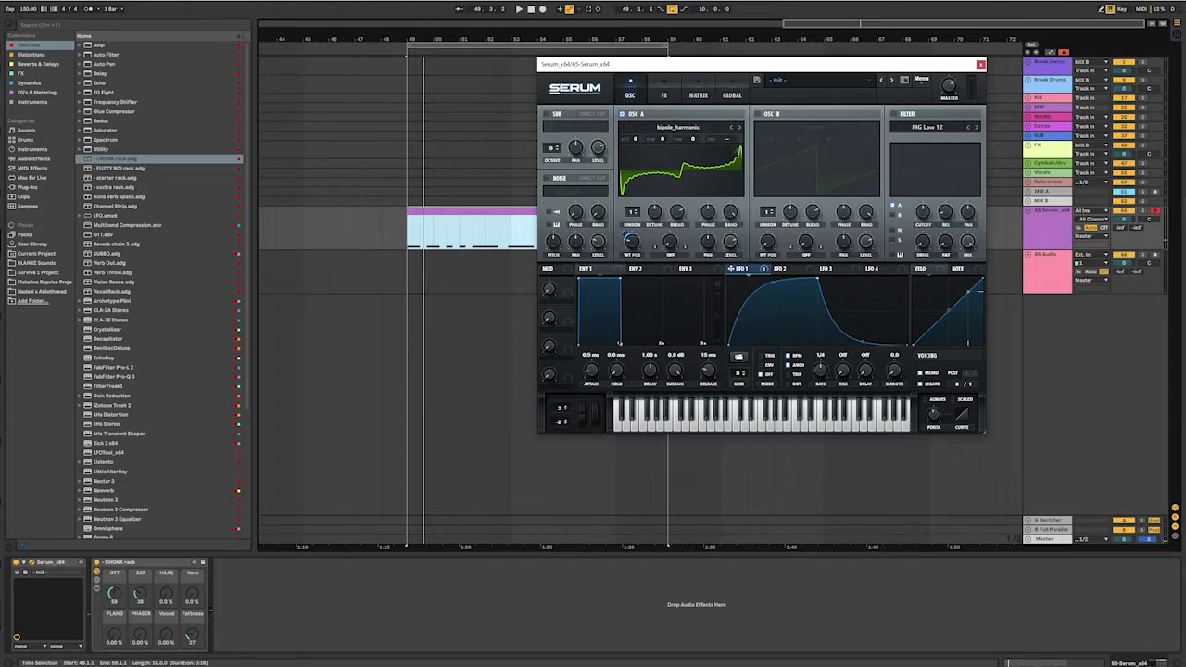
{"action": "left_click_drag", "start_coordinate": [771, 282], "coordinate": [772, 284]}
{"action": "mouse_move", "coordinate": [861, 341]}
{"action": "left_mouse_down"}
{"action": "mouse_move", "coordinate": [861, 281]}
{"action": "mouse_move", "coordinate": [862, 344]}
{"action": "left_mouse_up"}
{"action": "key", "text": "space"}
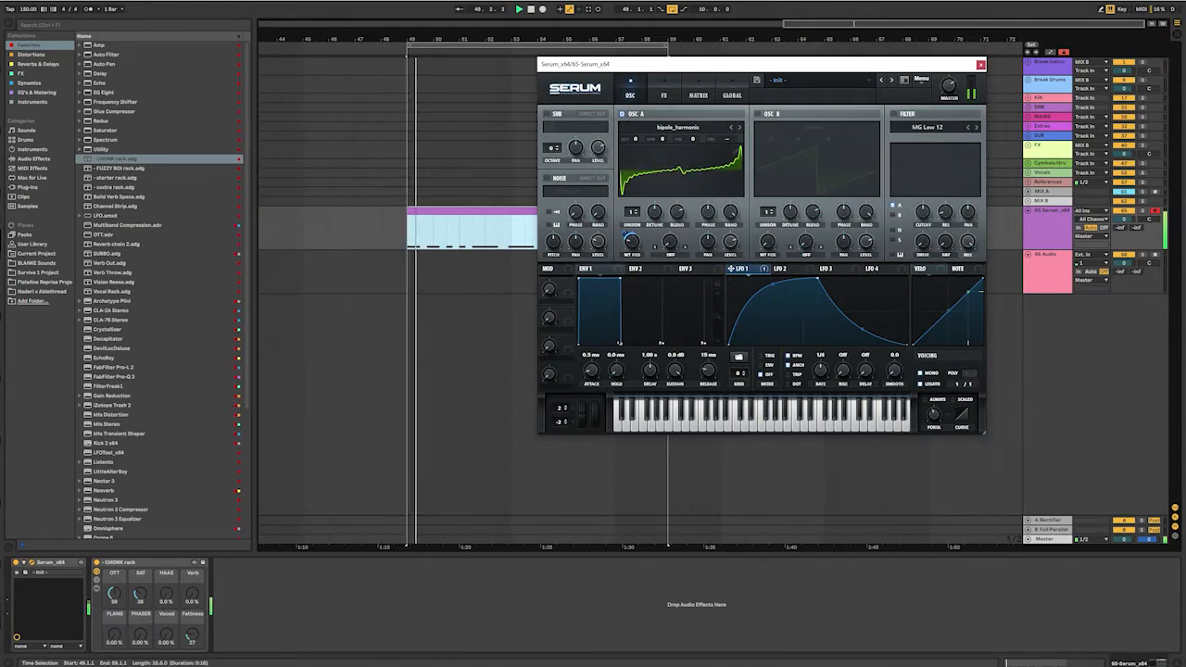
{"action": "key", "text": "space"}
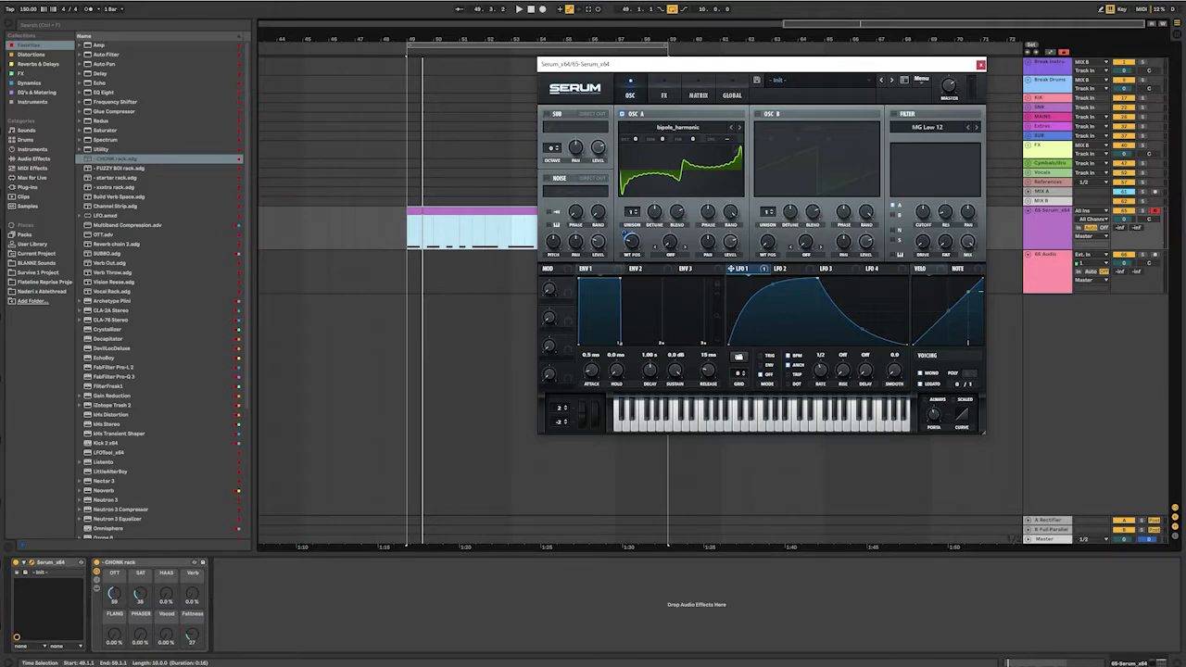
{"action": "right_click", "coordinate": [633, 246]}
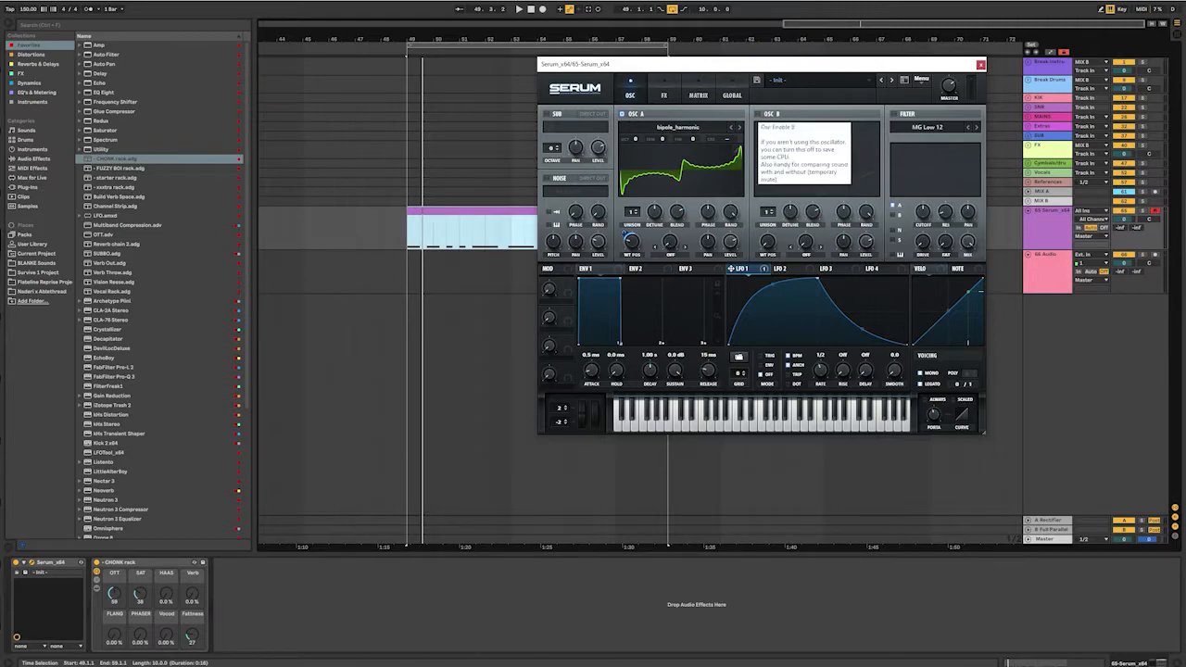
- Enable oscillator B with its Default wavetable and try FM (from A) as its warp mode
{"action": "left_click", "coordinate": [757, 113]}
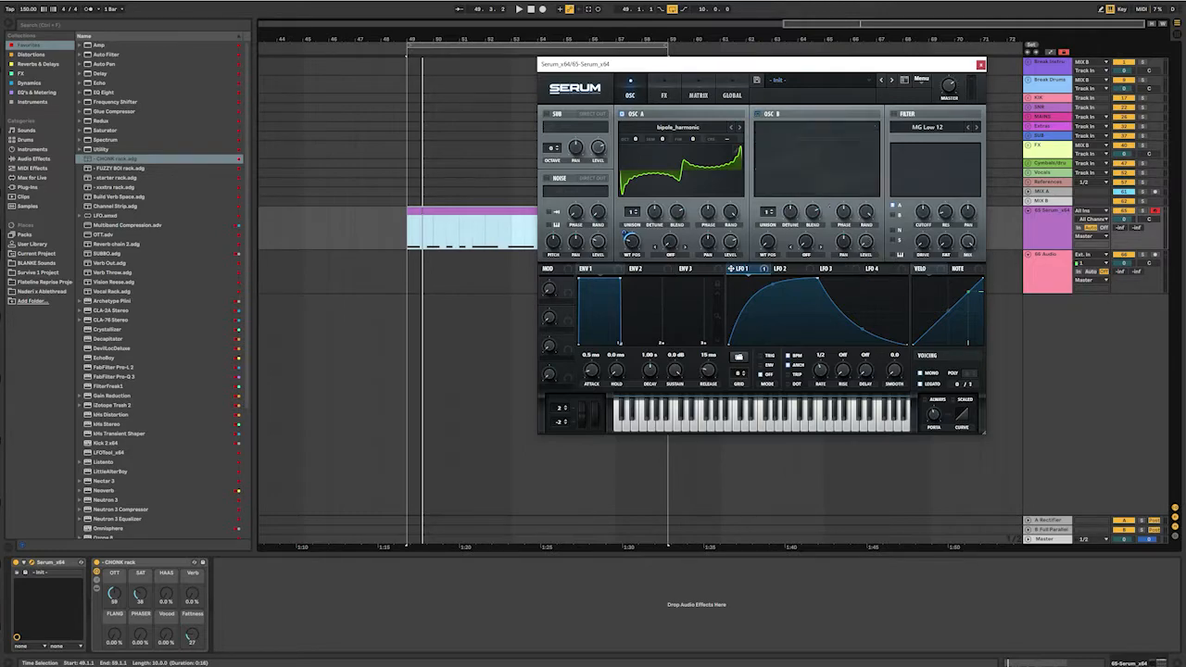
{"action": "left_click", "coordinate": [804, 253]}
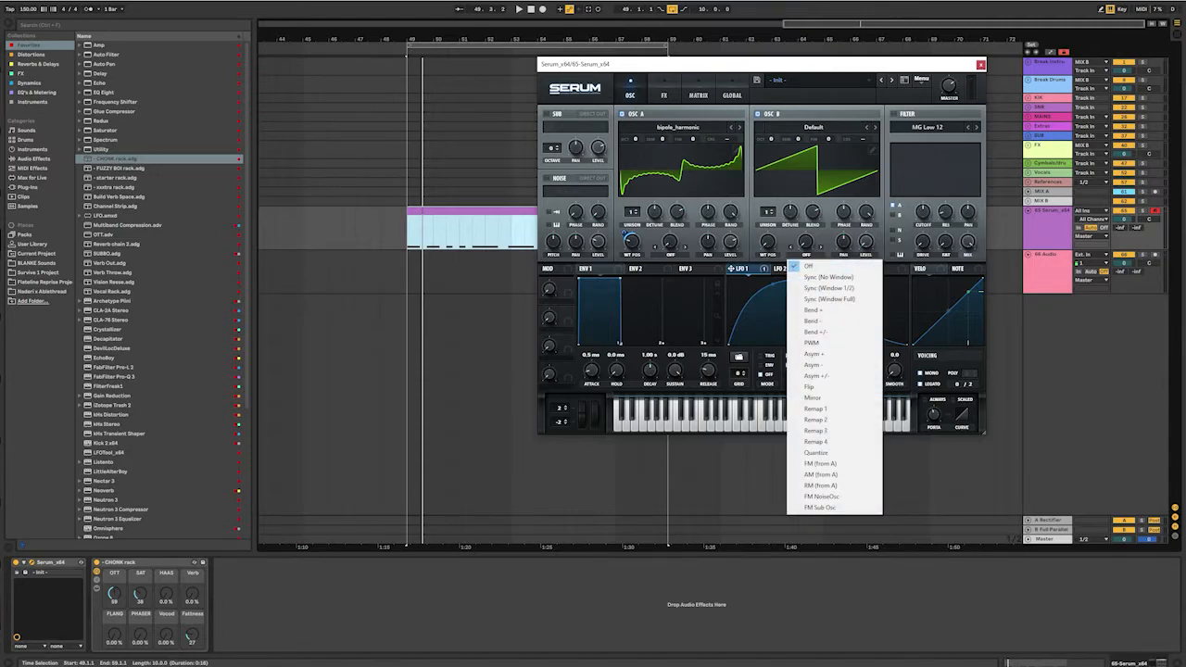
{"action": "left_click", "coordinate": [805, 253]}
{"action": "left_click", "coordinate": [805, 253]}
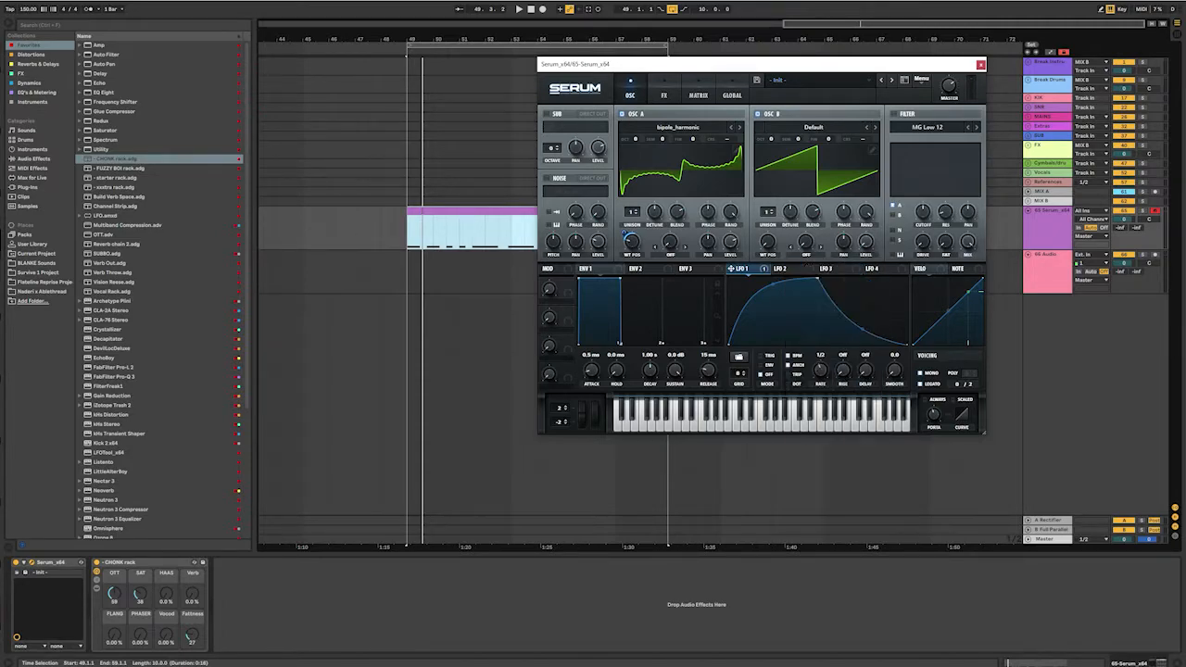
{"action": "left_click", "coordinate": [805, 253]}
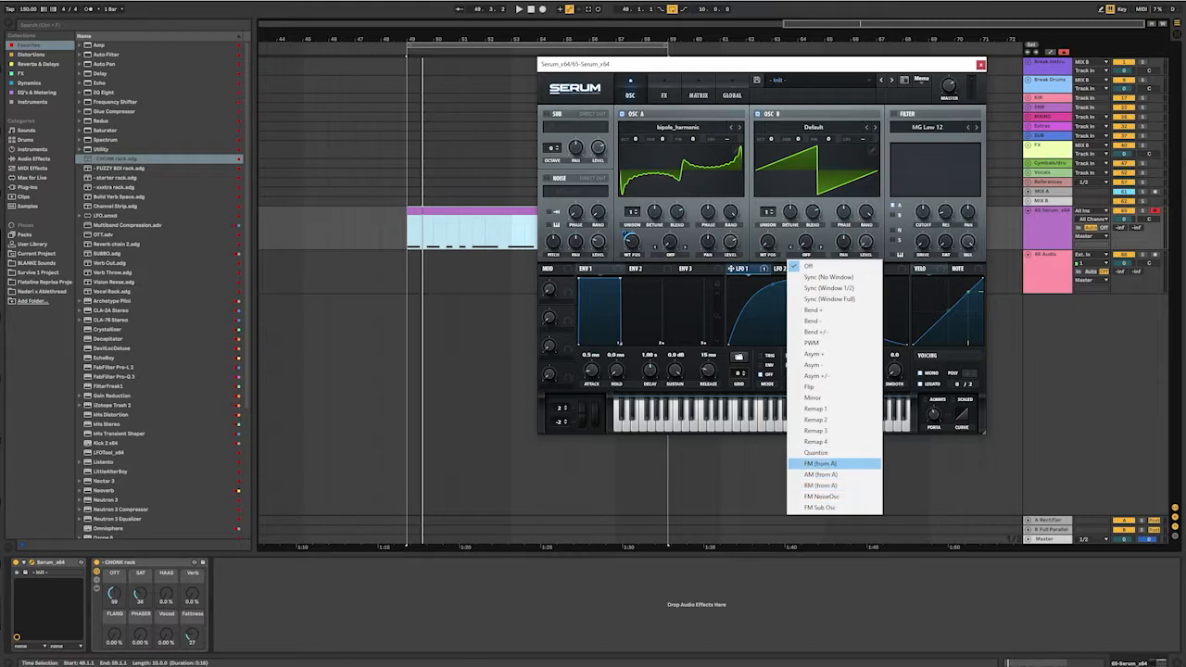
{"action": "left_click", "coordinate": [833, 464]}
{"action": "left_click", "coordinate": [804, 252]}
- Set oscillator A's warp mode to FM (from B) and sweep the FM amount while auditioning the pattern
{"action": "left_click", "coordinate": [669, 253]}
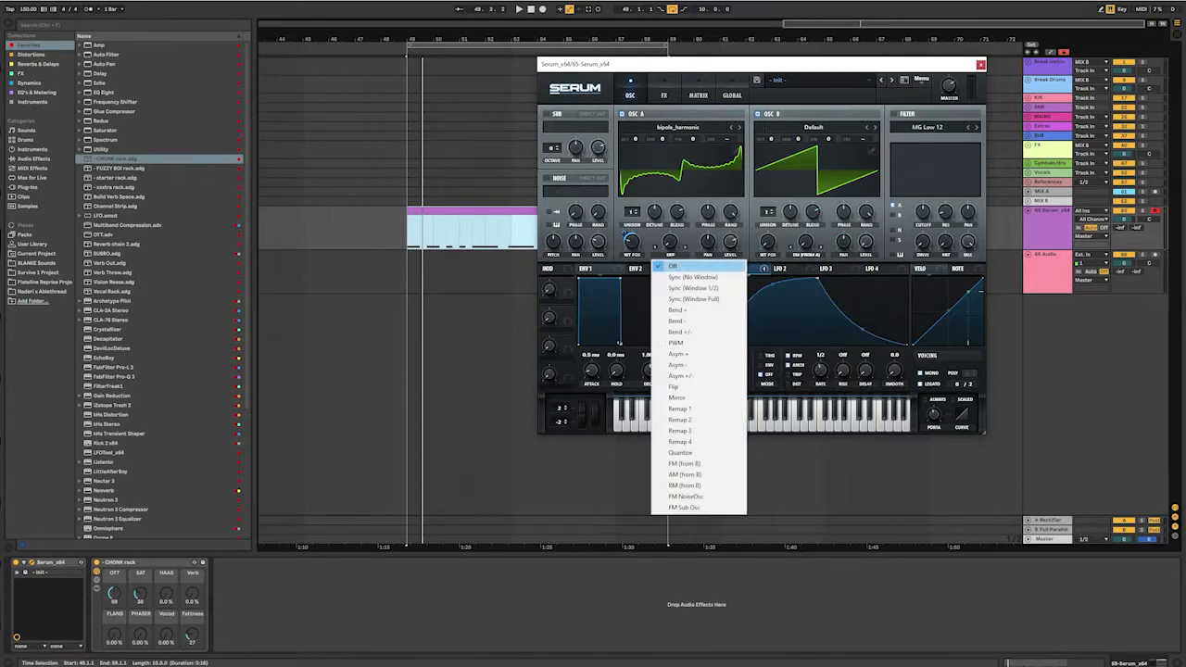
{"action": "left_click", "coordinate": [654, 463]}
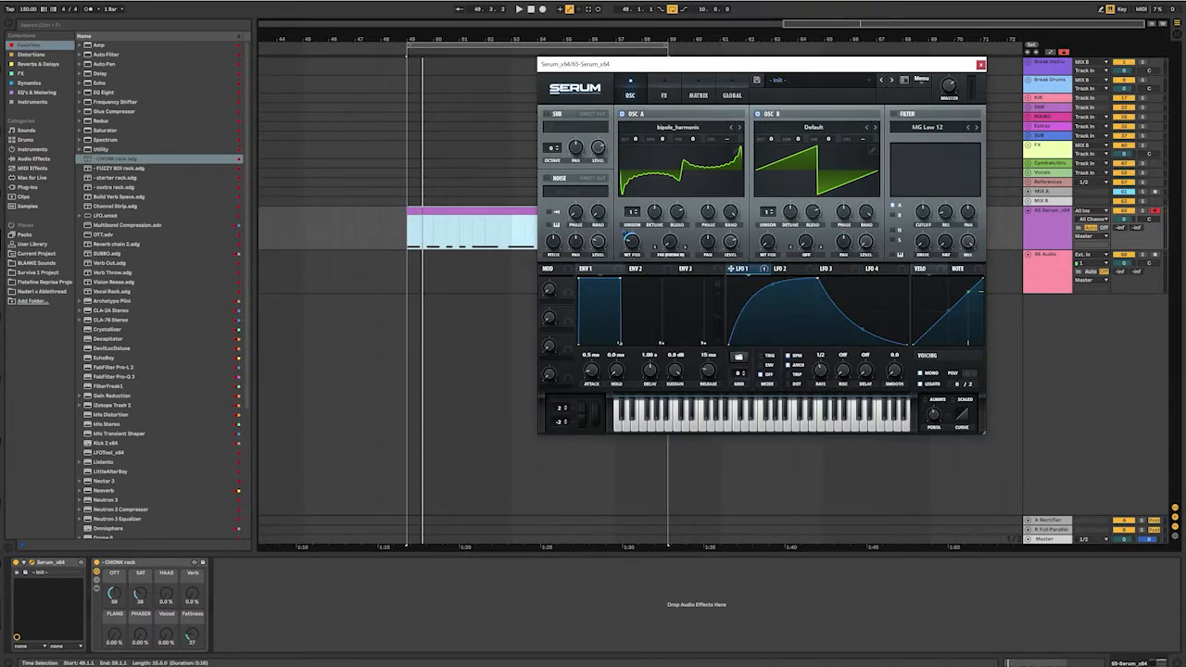
{"action": "mouse_move", "coordinate": [866, 243]}
{"action": "key", "text": "space"}
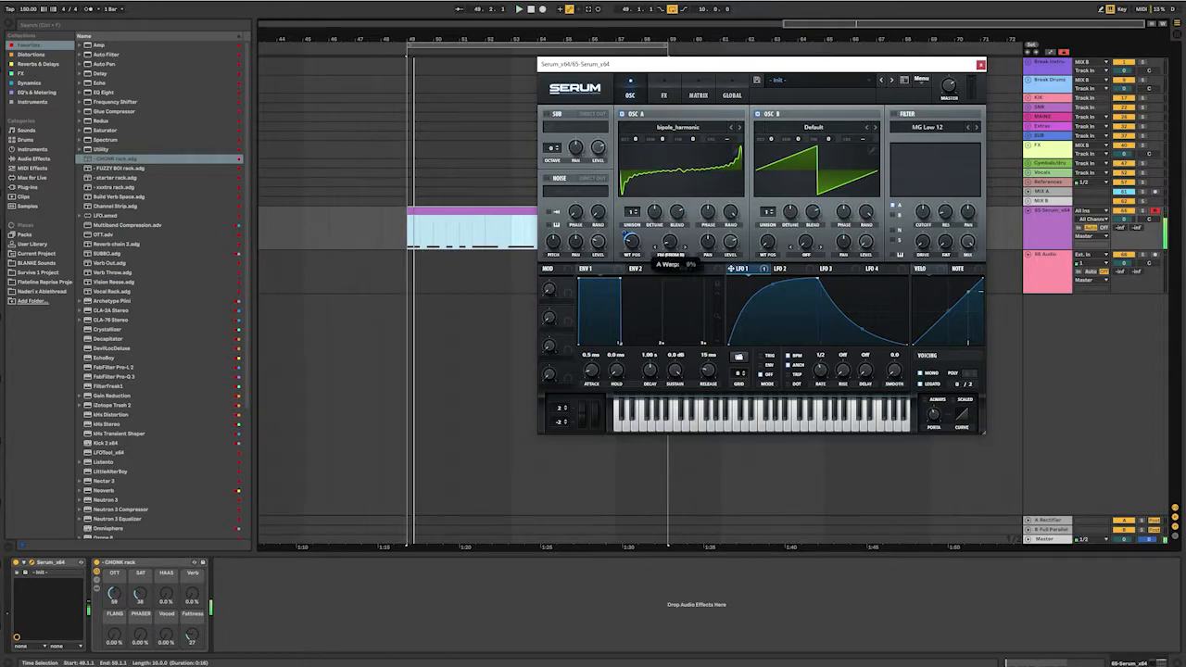
{"action": "mouse_move", "coordinate": [669, 245]}
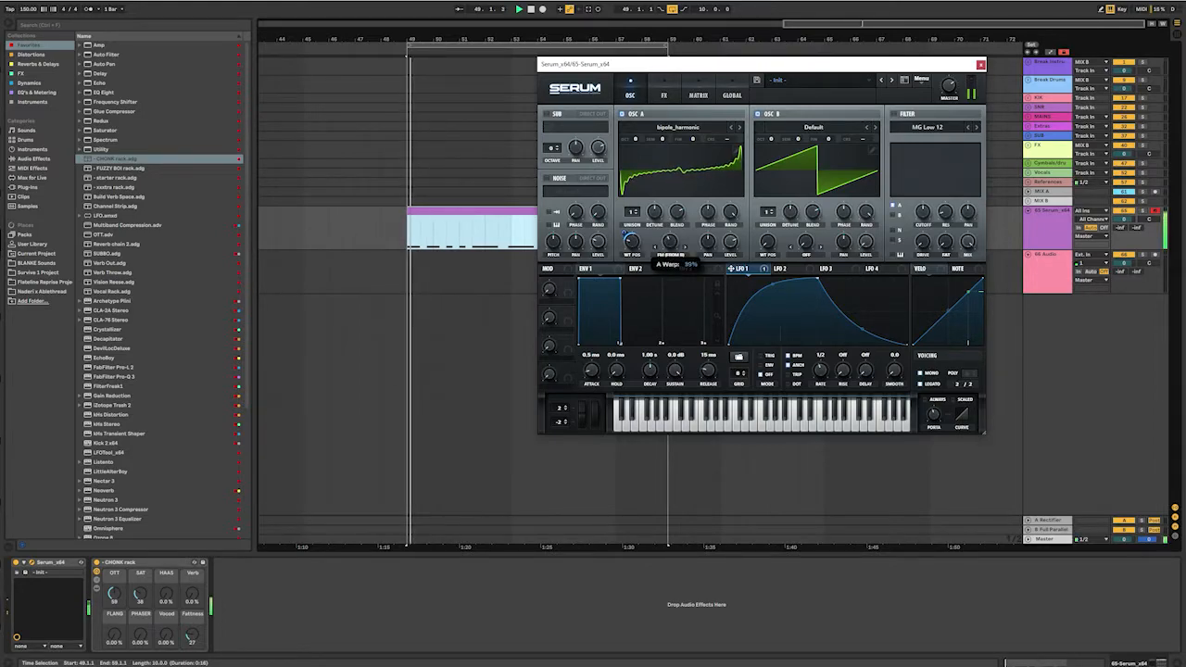
{"action": "key", "text": "space"}
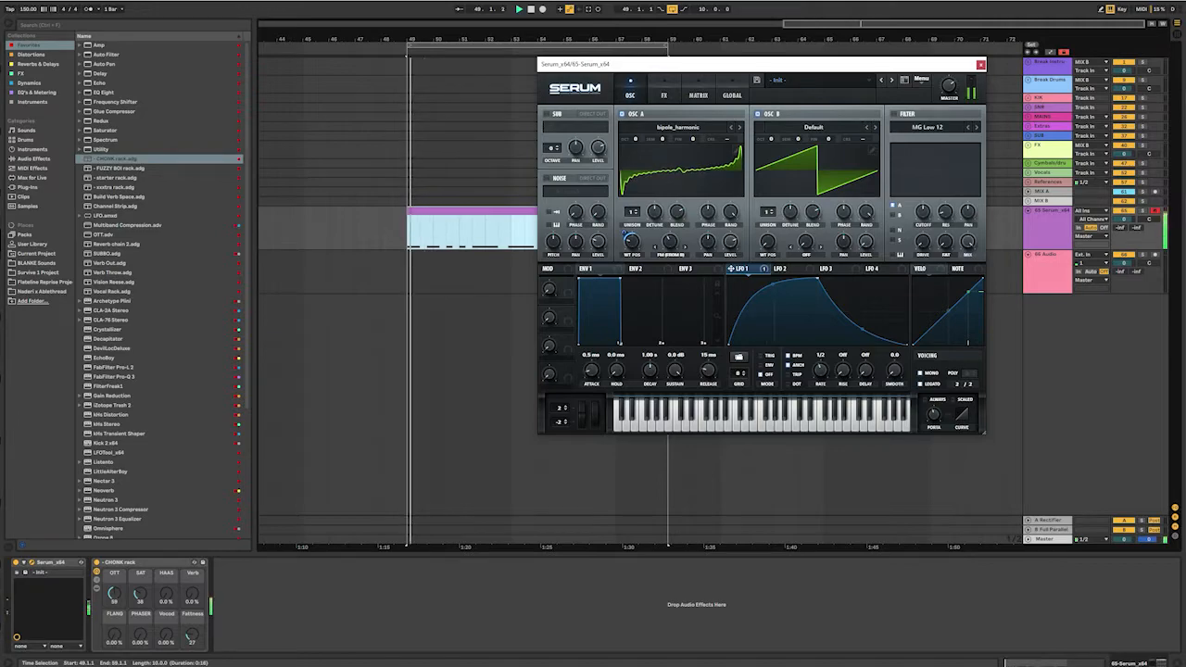
{"action": "key", "text": "space"}
{"action": "key", "text": "space"}
- Raise oscillator B's octave to +4 while replaying the pattern's opening
{"action": "left_click_drag", "start_coordinate": [770, 139], "coordinate": [769, 99]}
{"action": "key", "text": "space"}
{"action": "key", "text": "space"}
{"action": "key", "text": "space"}
{"action": "key", "text": "space"}
{"action": "key", "text": "space"}
{"action": "key", "text": "space"}
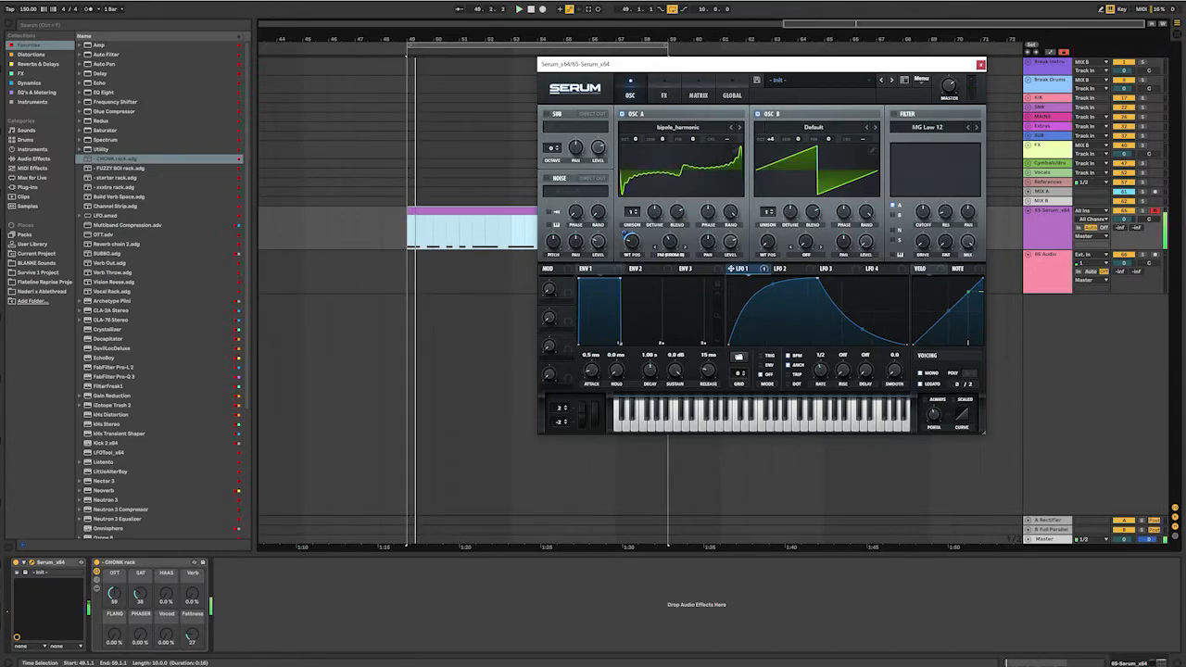
{"action": "key", "text": "space"}
{"action": "key", "text": "space"}
{"action": "key", "text": "space"}
{"action": "key", "text": "space"}
{"action": "key", "text": "space"}
{"action": "key", "text": "space"}
- Try oscillator B at +3 octaves against +4 while auditioning the pattern
{"action": "left_click_drag", "start_coordinate": [769, 139], "coordinate": [770, 131]}
{"action": "key", "text": "space"}
{"action": "key", "text": "space"}
{"action": "key", "text": "space"}
{"action": "key", "text": "space"}
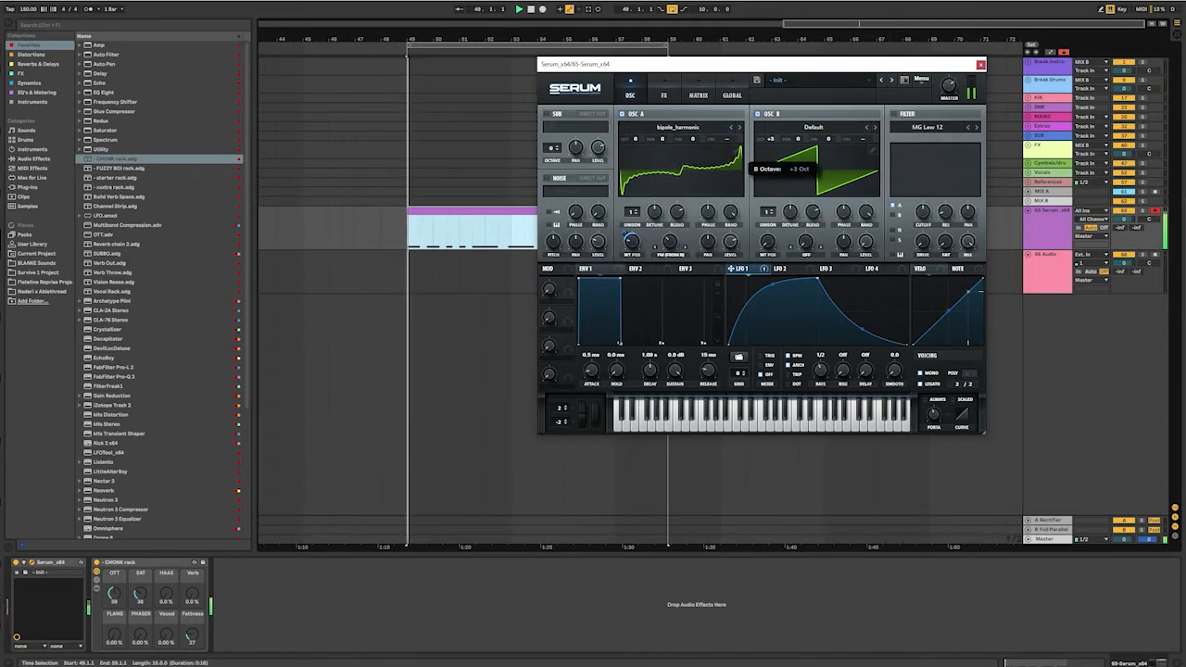
{"action": "key", "text": "space"}
{"action": "key", "text": "space"}
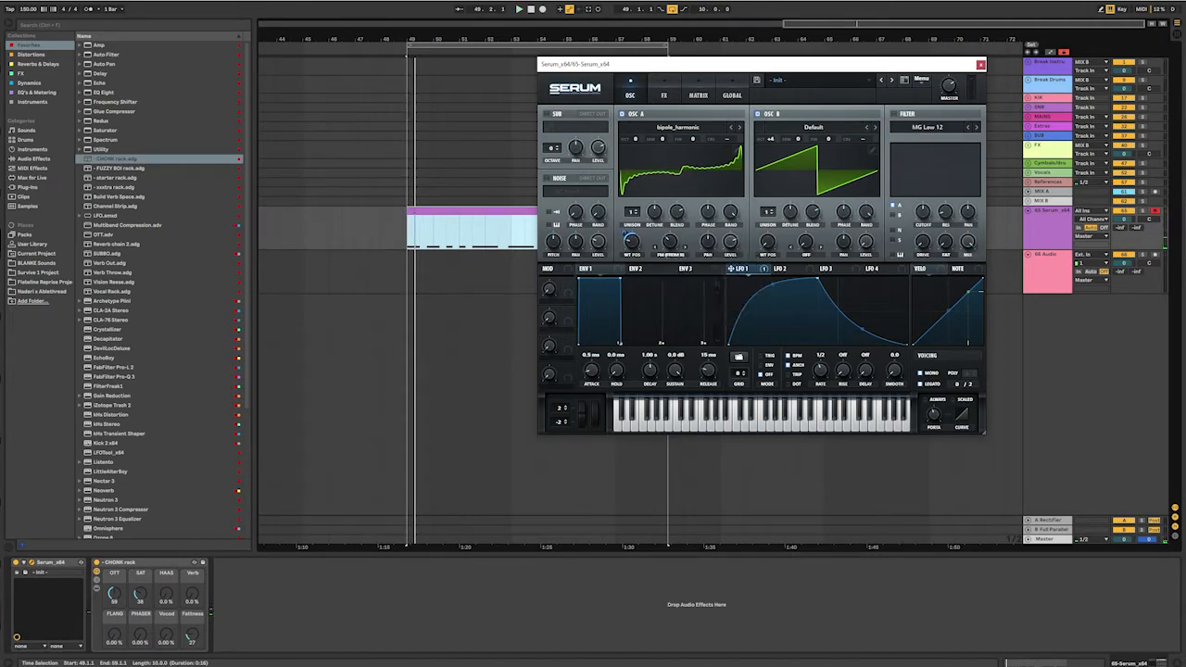
- Assign LFO 1 to oscillator A's warp and set the base FM amount to about 14% while auditioning
{"action": "left_click_drag", "start_coordinate": [730, 269], "coordinate": [661, 249]}
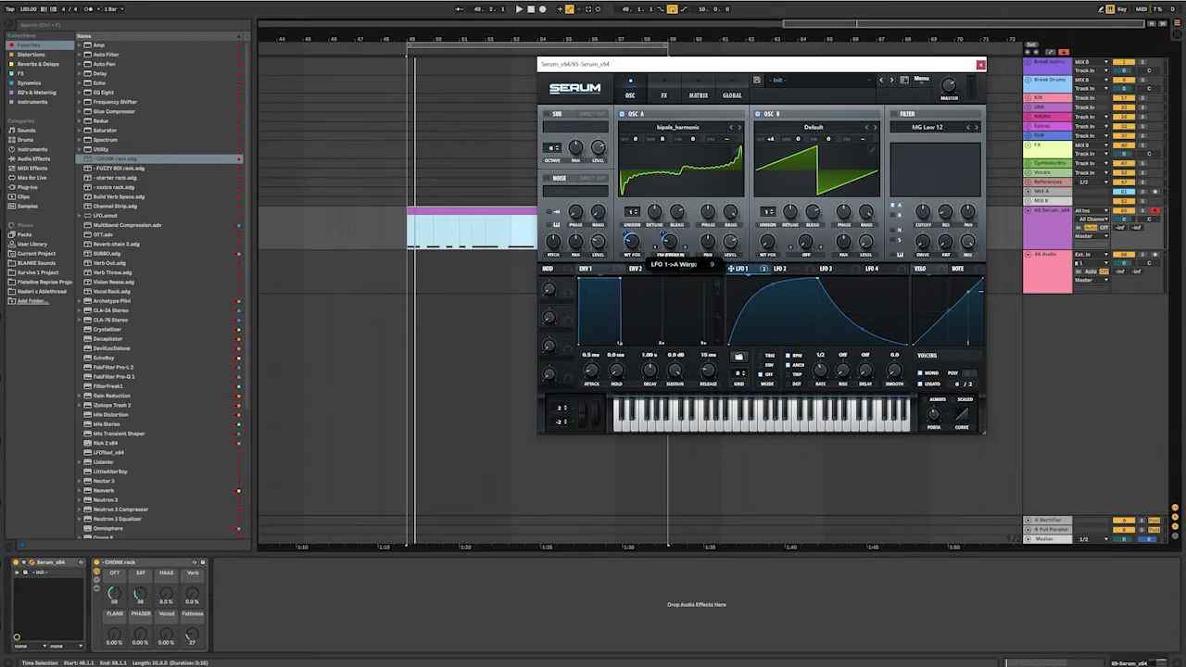
{"action": "key", "text": "space"}
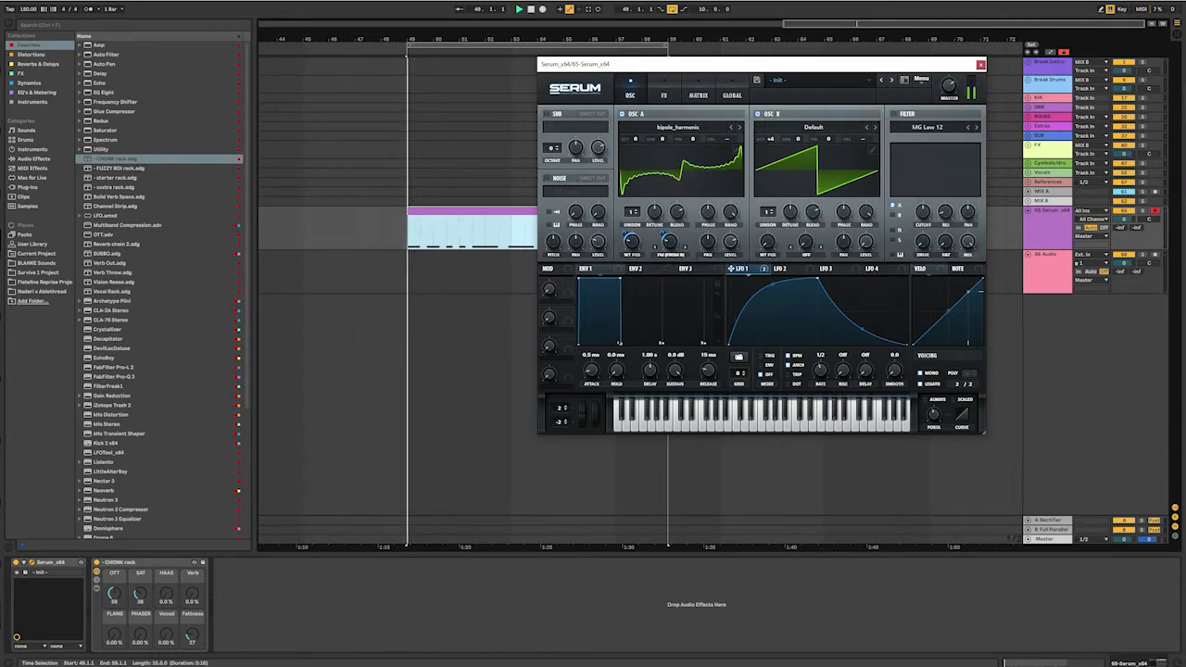
{"action": "left_click_drag", "start_coordinate": [670, 242], "coordinate": [670, 243]}
{"action": "key", "text": "space"}
{"action": "key", "text": "space"}
{"action": "key", "text": "space"}
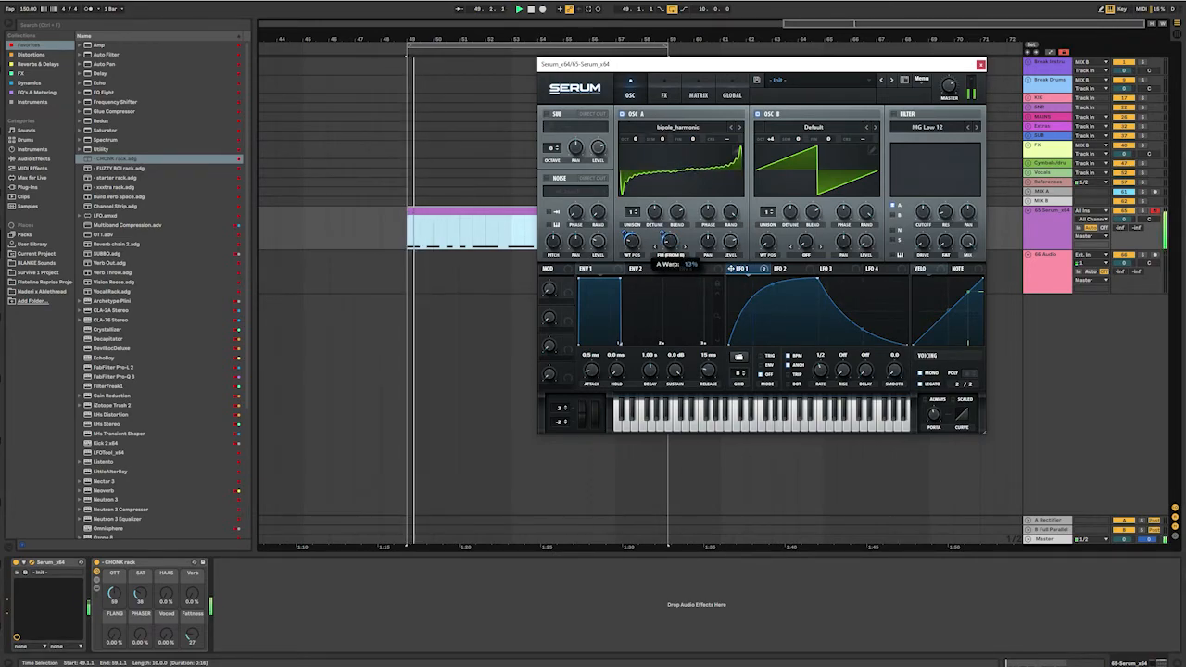
{"action": "key", "text": "space"}
{"action": "key", "text": "space"}
{"action": "key", "text": "space"}
{"action": "key", "text": "space"}
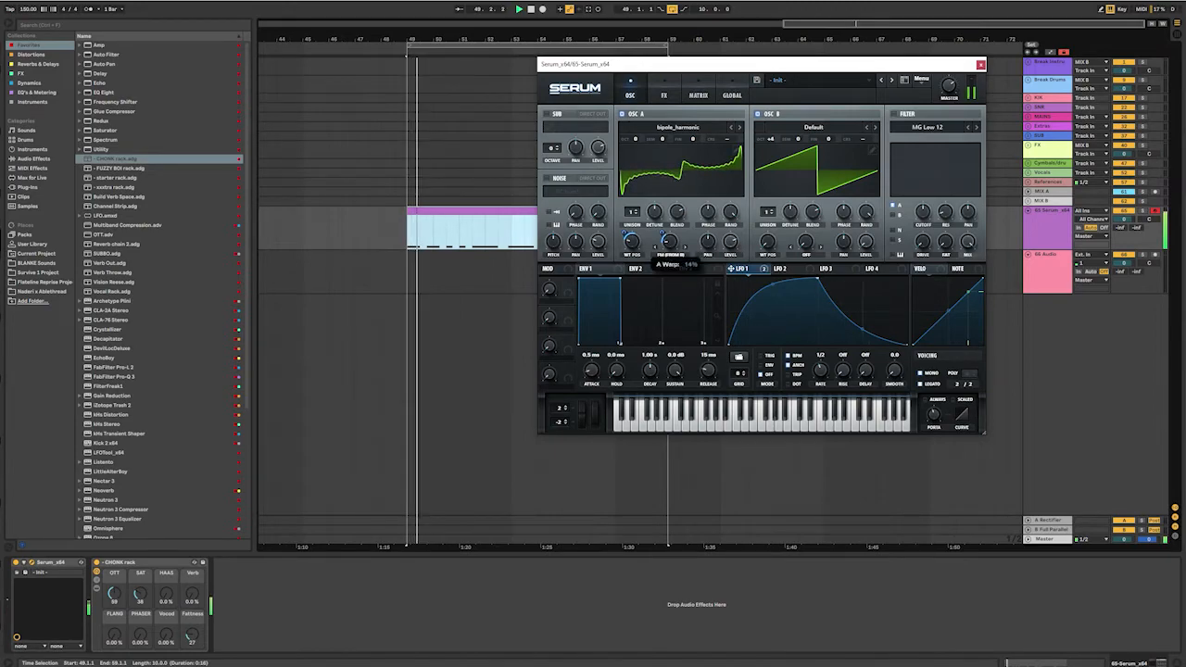
- Fine-tune the LFO 1 amount on oscillator A's warp and recheck oscillator B's octave while replaying the pattern's opening
{"action": "key", "text": "space"}
{"action": "key", "text": "space"}
{"action": "key", "text": "space"}
{"action": "key", "text": "space"}
{"action": "key", "text": "space"}
{"action": "key", "text": "space"}
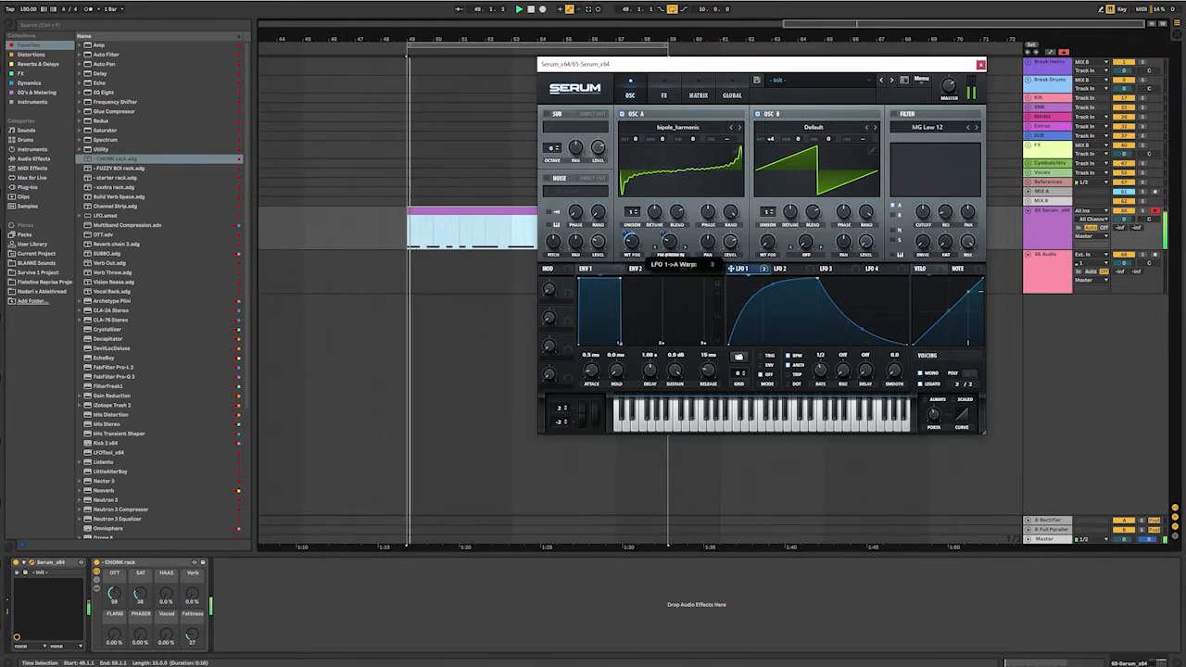
{"action": "key", "text": "space"}
{"action": "key", "text": "space"}
{"action": "key", "text": "space"}
{"action": "key", "text": "space"}
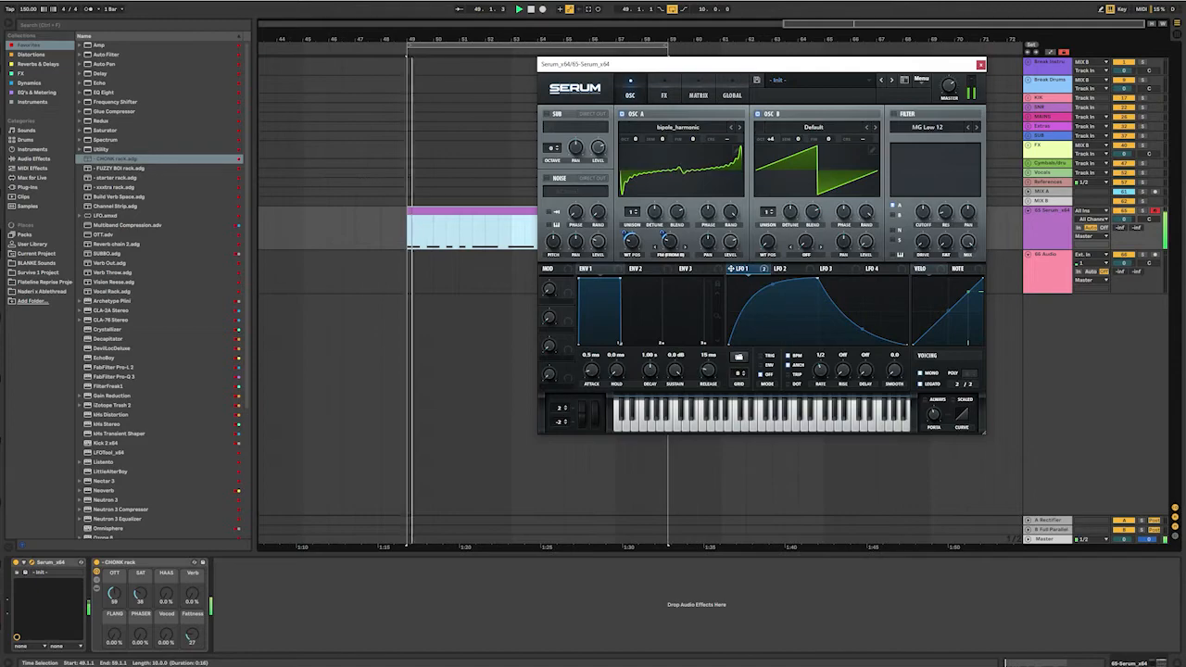
{"action": "left_click_drag", "start_coordinate": [770, 139], "coordinate": [770, 132]}
{"action": "key", "text": "space"}
{"action": "key", "text": "space"}
{"action": "key", "text": "space"}
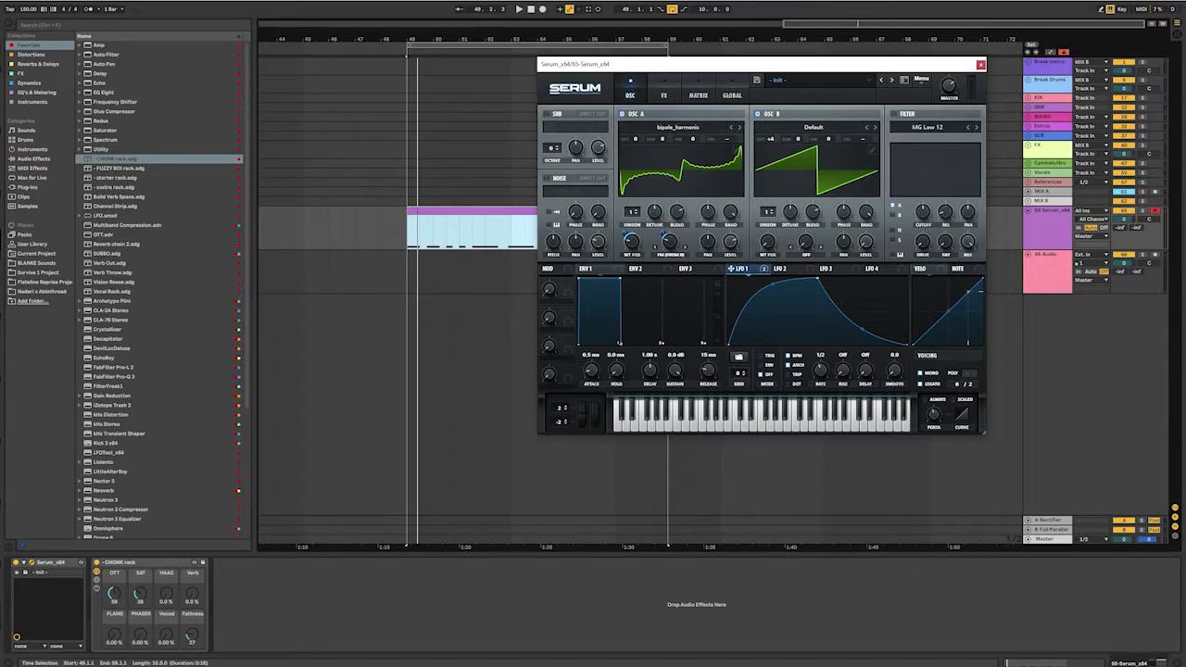
- Load the Basic Mg wavetable into oscillator B and audition the pattern
{"action": "left_click", "coordinate": [812, 128]}
{"action": "mouse_move", "coordinate": [795, 139]}
{"action": "left_click", "coordinate": [854, 166]}
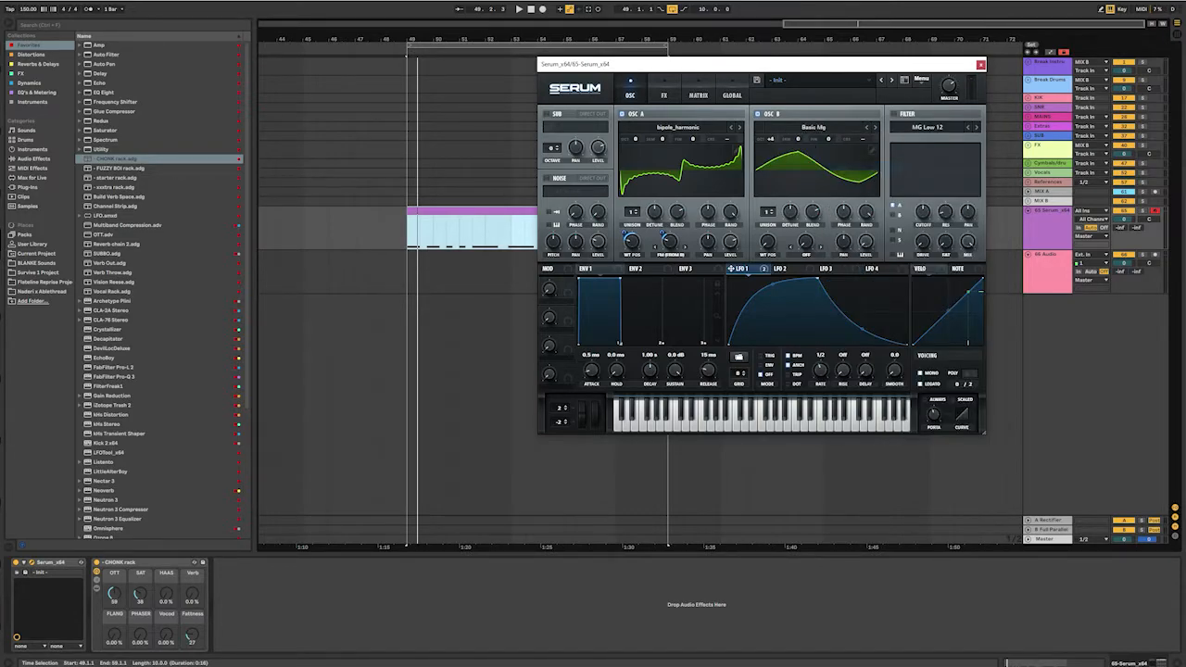
{"action": "key", "text": "space"}
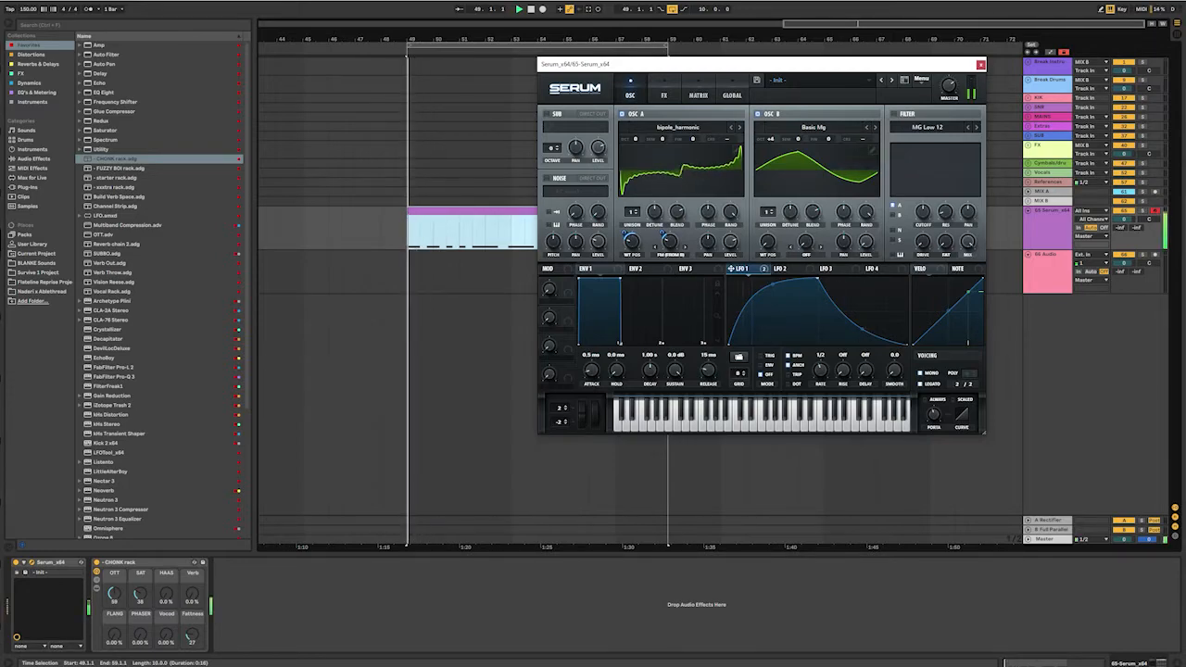
- Set oscillator B's warp mode to Bend +/- and experiment with its warp amount and wavetable position
{"action": "left_click", "coordinate": [805, 254]}
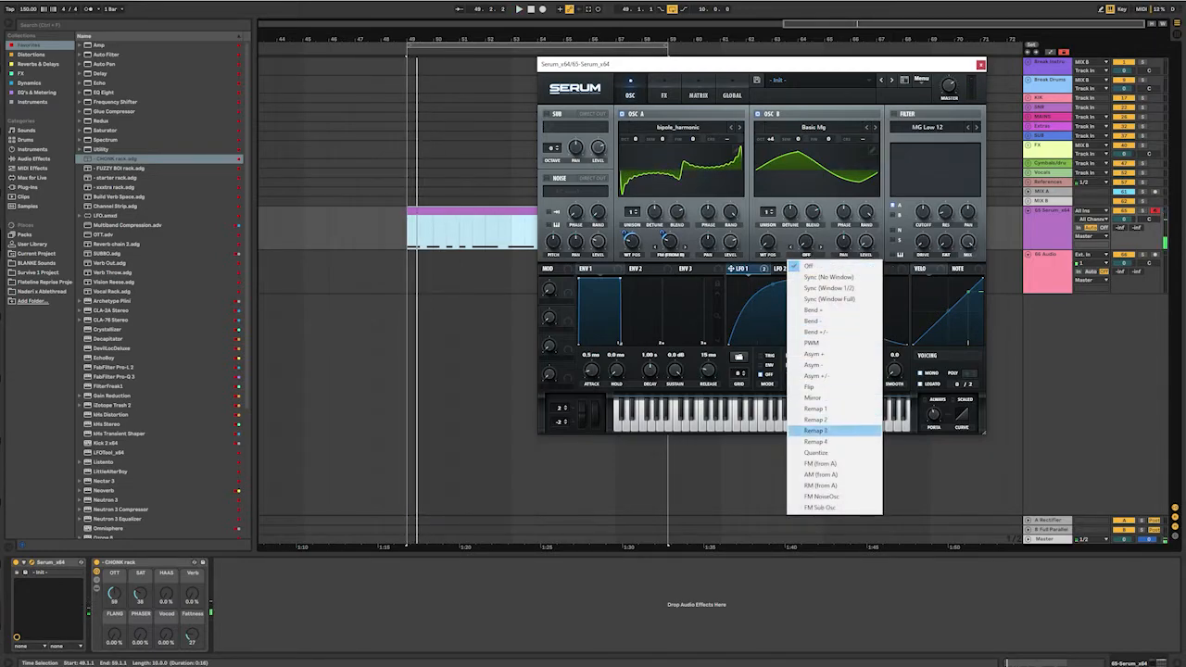
{"action": "left_click", "coordinate": [815, 332]}
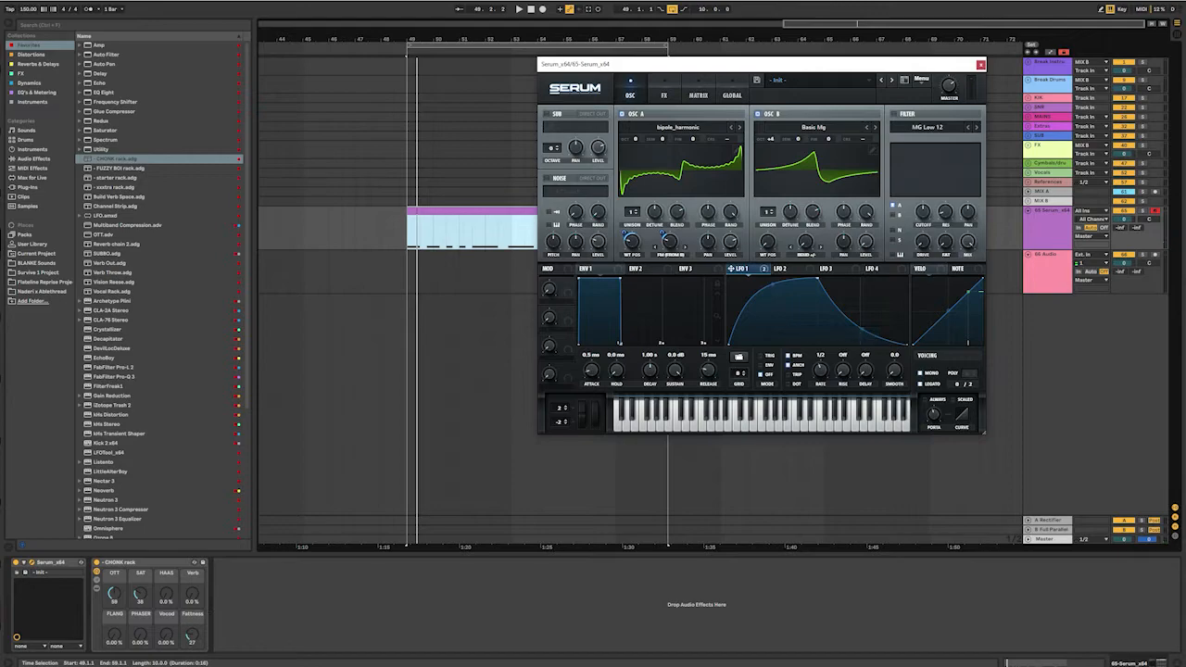
{"action": "left_click_drag", "start_coordinate": [805, 243], "coordinate": [805, 212]}
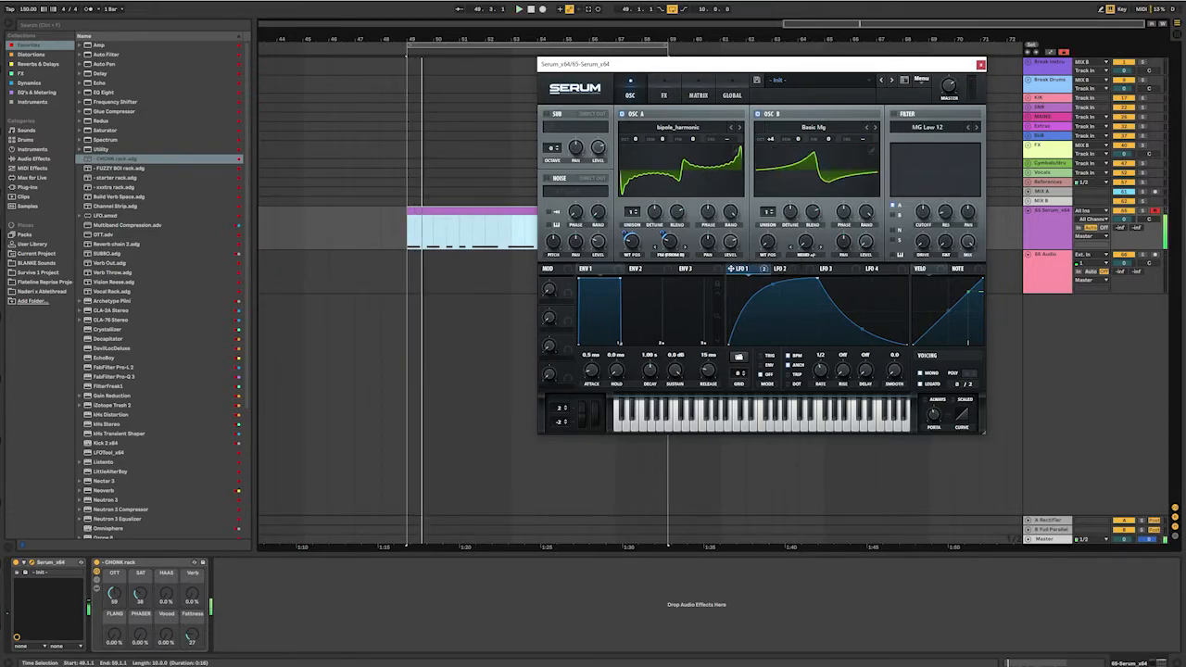
{"action": "mouse_move", "coordinate": [768, 243]}
{"action": "left_mouse_down"}
{"action": "mouse_move", "coordinate": [768, 227]}
{"action": "mouse_move", "coordinate": [767, 242]}
{"action": "left_mouse_up"}
- Audition oscillator B at +2 octaves and settle its octave on +3
{"action": "key", "text": "space"}
{"action": "left_click_drag", "start_coordinate": [769, 139], "coordinate": [770, 152]}
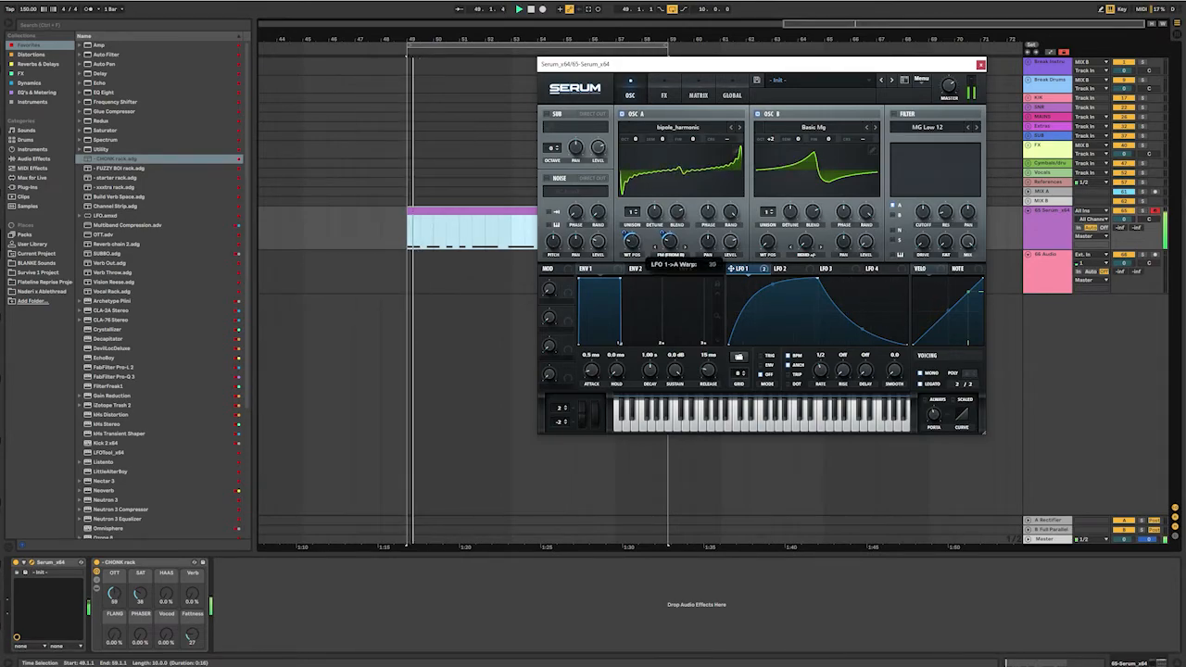
{"action": "left_click_drag", "start_coordinate": [770, 139], "coordinate": [770, 135]}
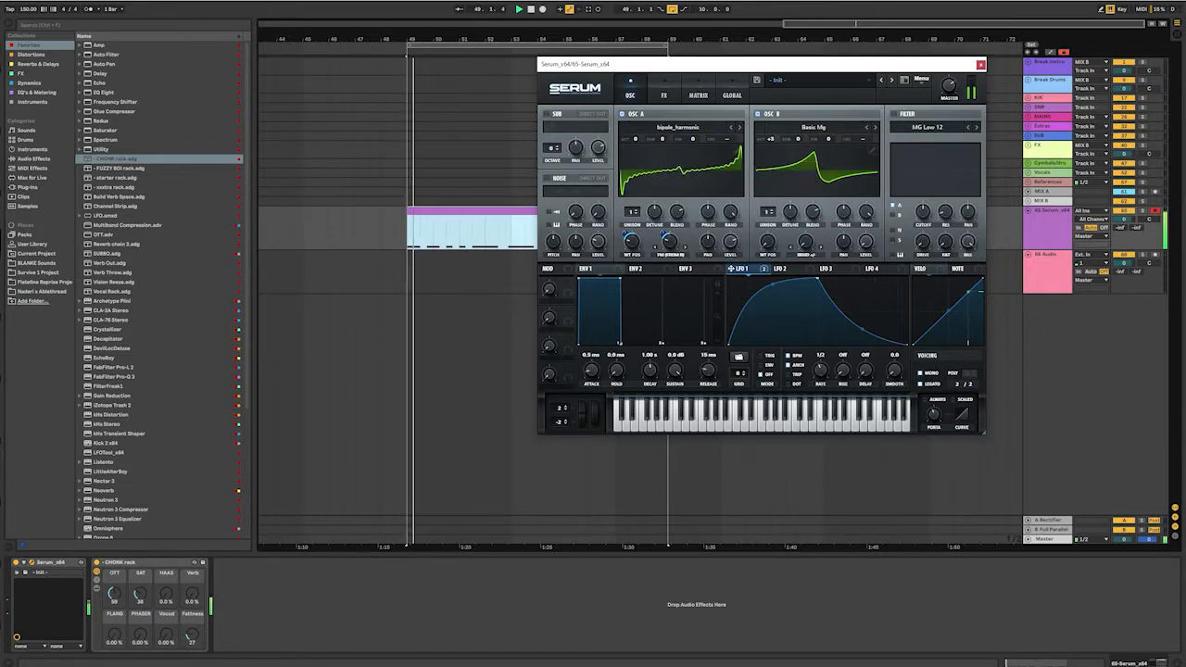
- Set the CHONK rack's OTT to 102 and SAT to 34, and fine-tune oscillator A's FM warp while auditioning
{"action": "left_click_drag", "start_coordinate": [192, 641], "coordinate": [193, 639]}
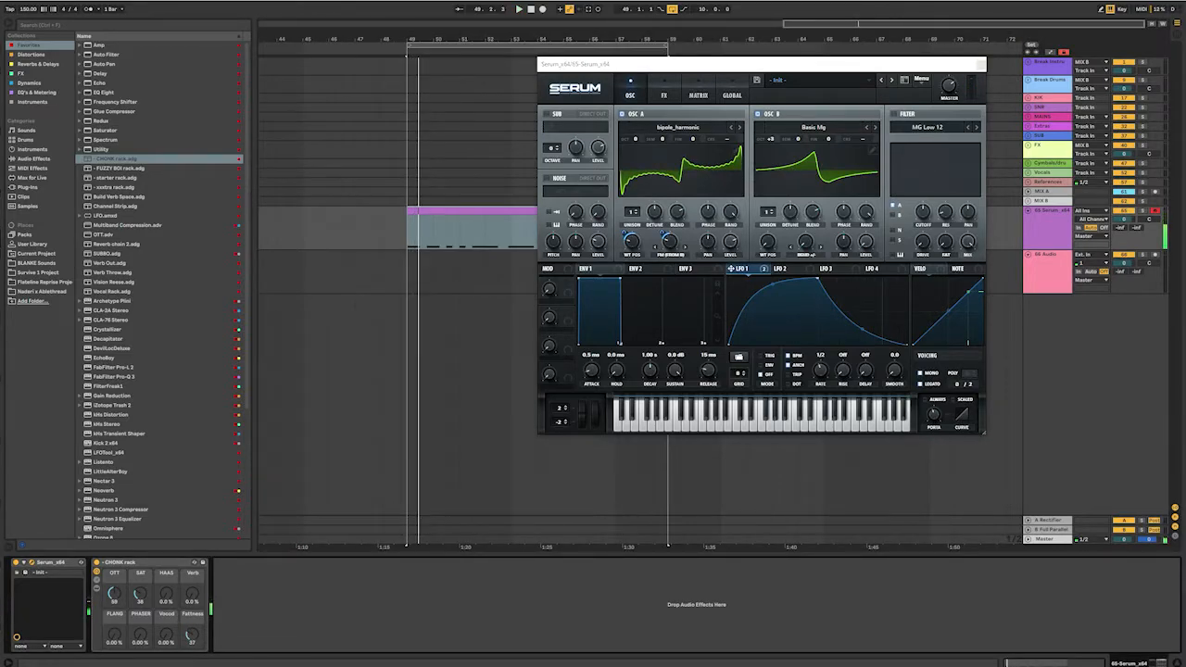
{"action": "key", "text": "space"}
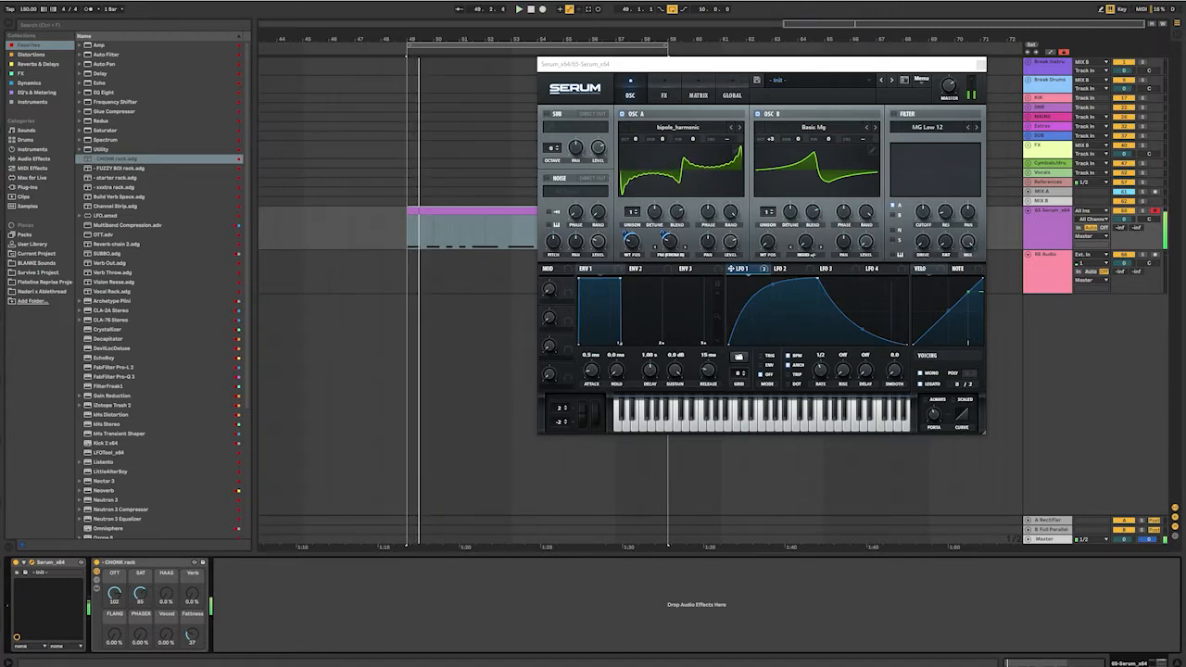
{"action": "left_click_drag", "start_coordinate": [669, 241], "coordinate": [668, 239]}
{"action": "key", "text": "space"}
{"action": "key", "text": "space"}
{"action": "key", "text": "space"}
{"action": "key", "text": "space"}
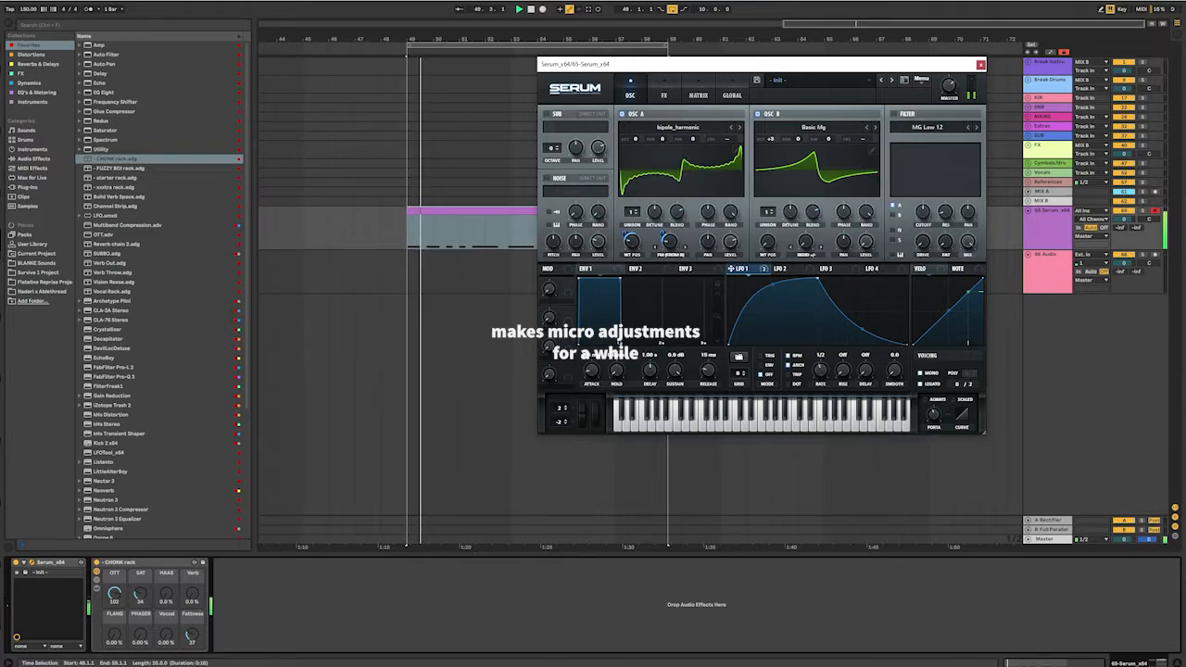
- Speed up LFO 1's rate while repeatedly auditioning the pattern's opening
{"action": "key", "text": "space"}
{"action": "key", "text": "space"}
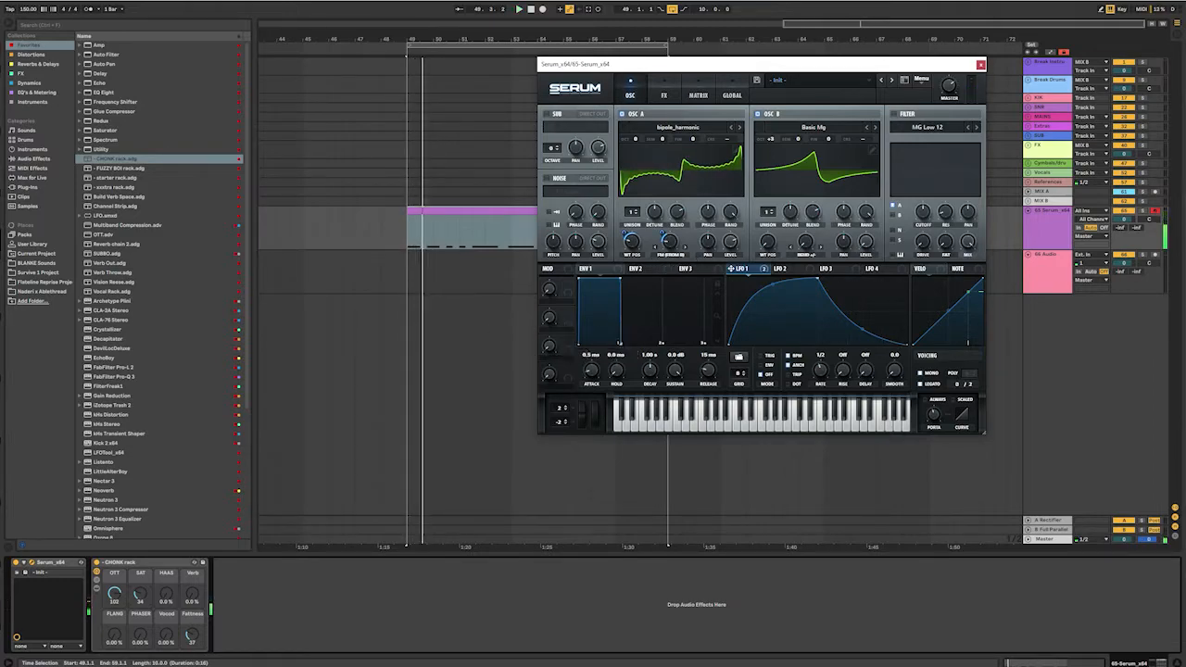
{"action": "key", "text": "space"}
{"action": "key", "text": "space"}
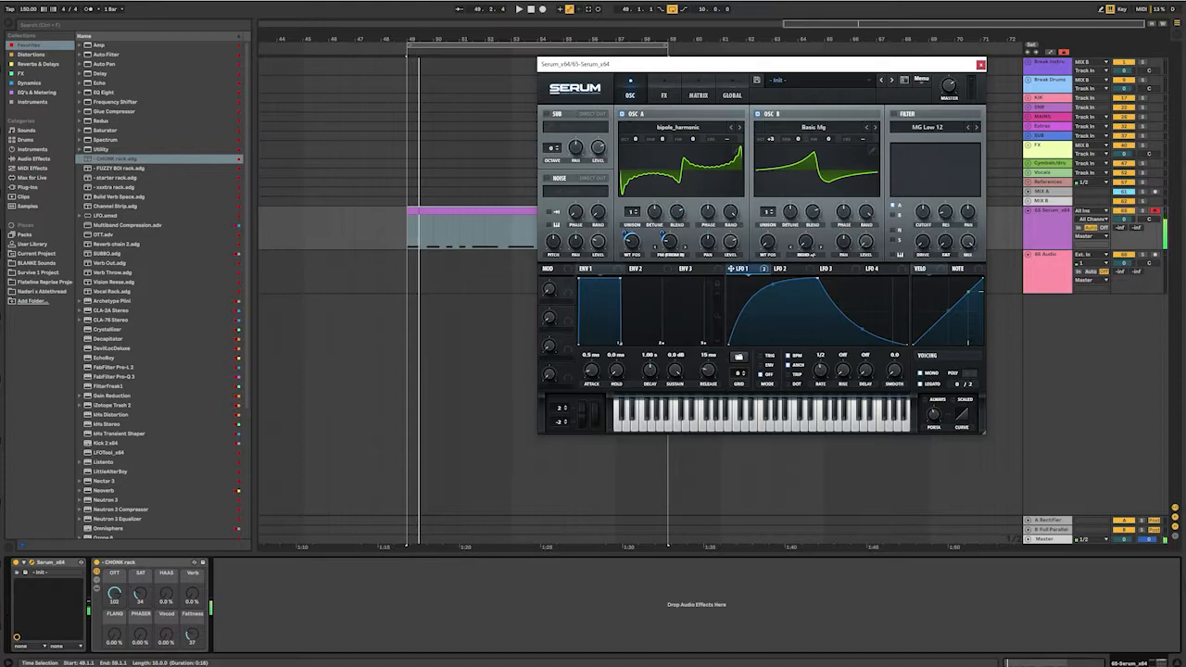
{"action": "key", "text": "space"}
{"action": "key", "text": "space"}
{"action": "key", "text": "space"}
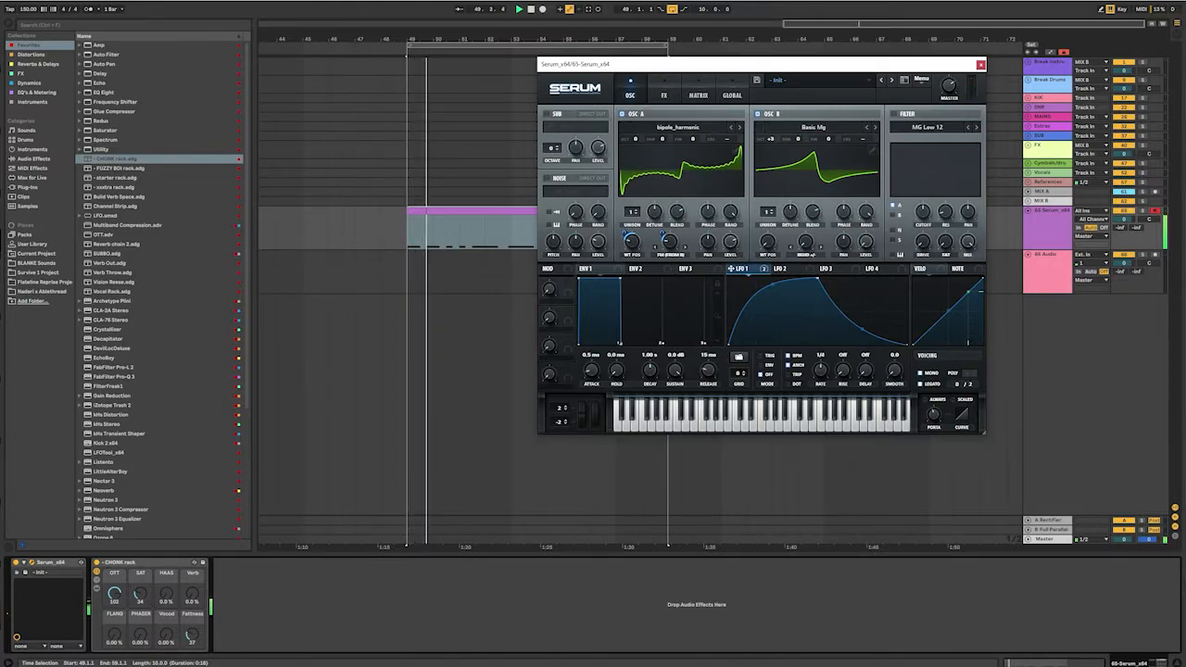
{"action": "key", "text": "space"}
{"action": "key", "text": "space"}
{"action": "key", "text": "space"}
{"action": "key", "text": "space"}
- Steepen the falling section of LFO 1's curve and audition the pattern
{"action": "left_click_drag", "start_coordinate": [862, 329], "coordinate": [861, 340]}
{"action": "key", "text": "space"}
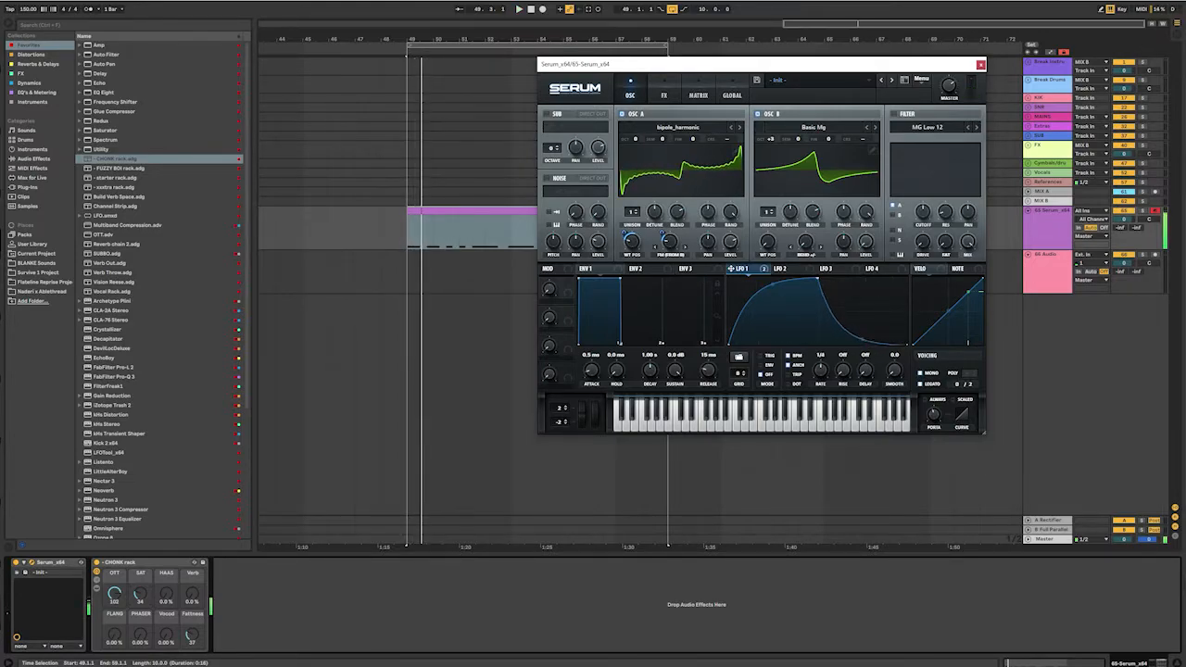
{"action": "key", "text": "space"}
- Try LFO 1's peak near the start of its cycle, audition it, and return the peak to the middle
{"action": "left_click_drag", "start_coordinate": [817, 278], "coordinate": [750, 278]}
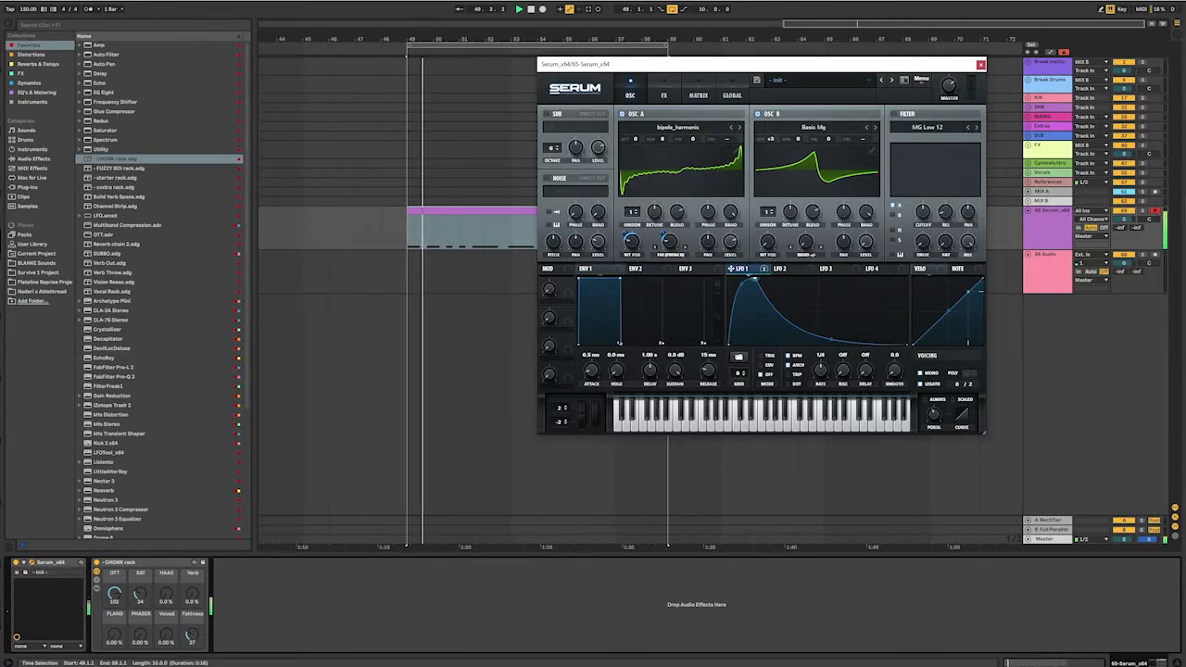
{"action": "key", "text": "space"}
{"action": "key", "text": "space"}
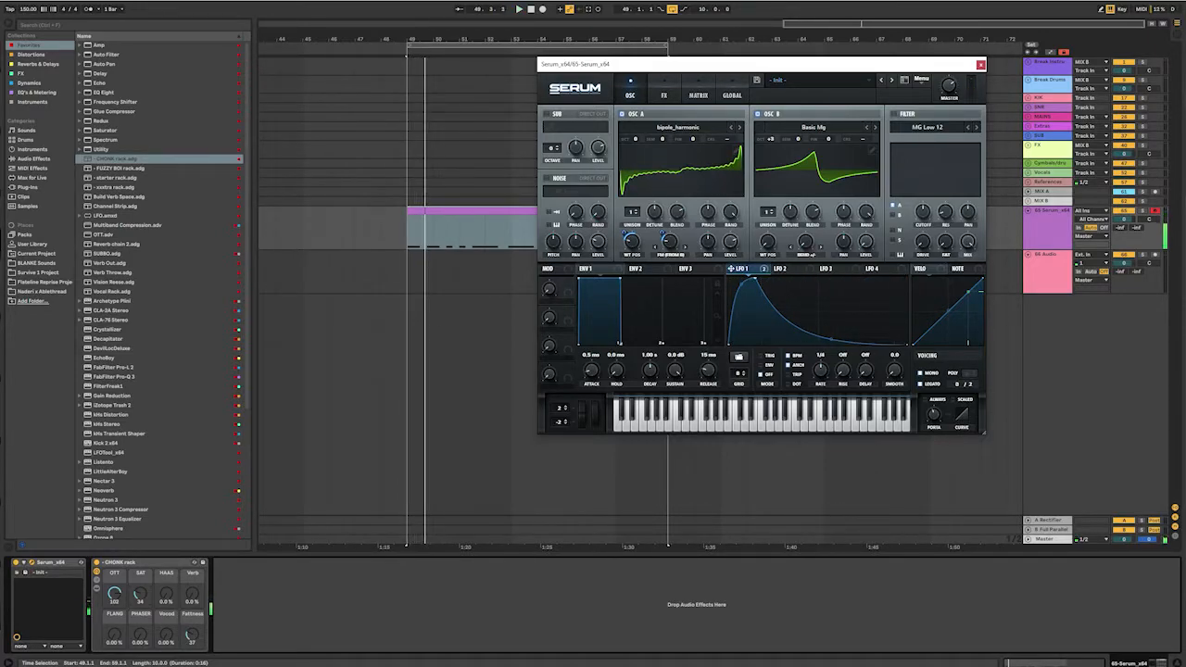
{"action": "left_click_drag", "start_coordinate": [752, 278], "coordinate": [807, 278]}
{"action": "key", "text": "space"}
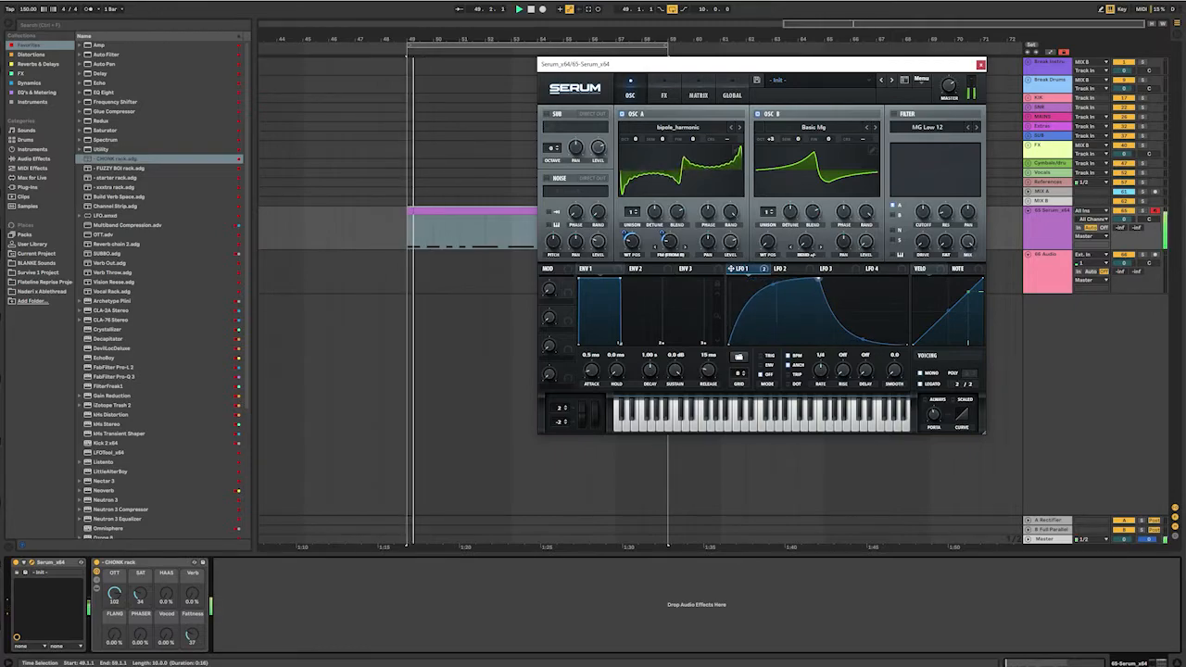
- Bend LFO 1's rise inward, try an early peak with a softer fall, and place the peak near the middle
{"action": "left_click_drag", "start_coordinate": [772, 285], "coordinate": [773, 342]}
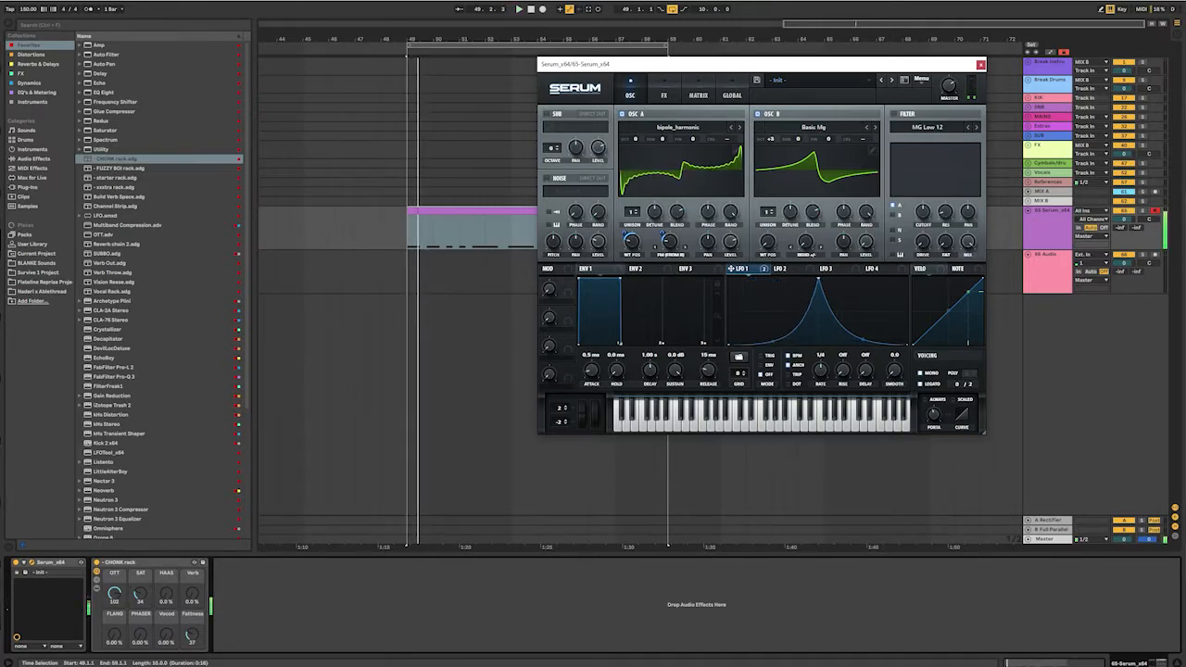
{"action": "left_click_drag", "start_coordinate": [819, 277], "coordinate": [755, 279]}
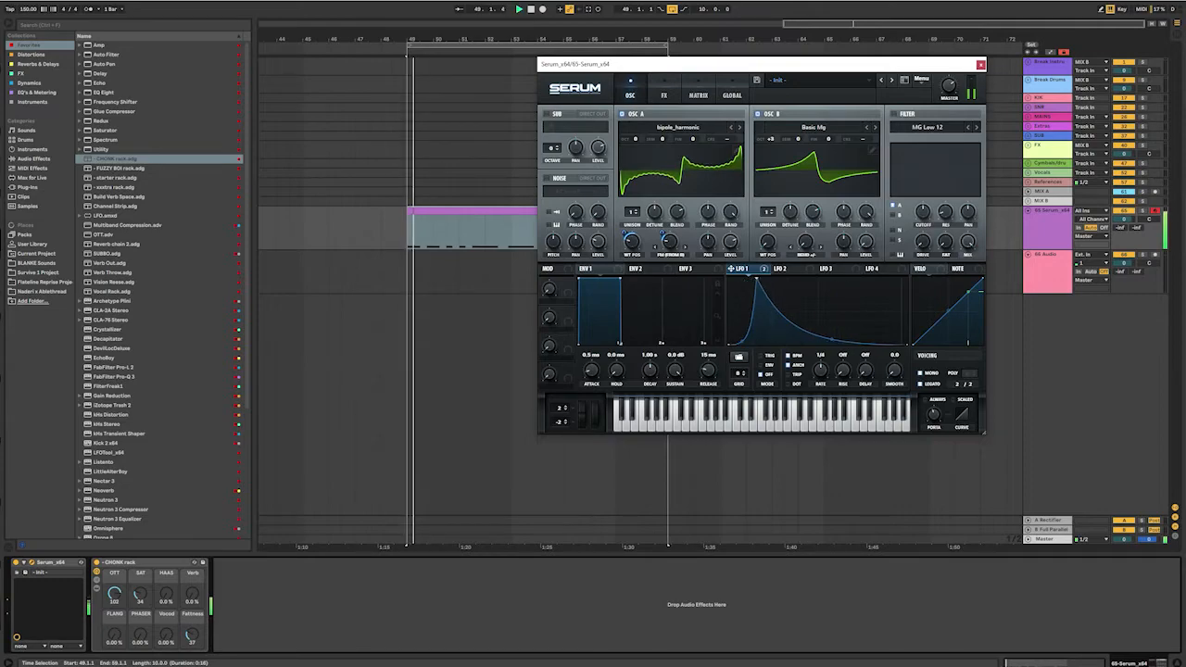
{"action": "left_click_drag", "start_coordinate": [832, 340], "coordinate": [831, 317]}
{"action": "left_click_drag", "start_coordinate": [755, 279], "coordinate": [813, 277]}
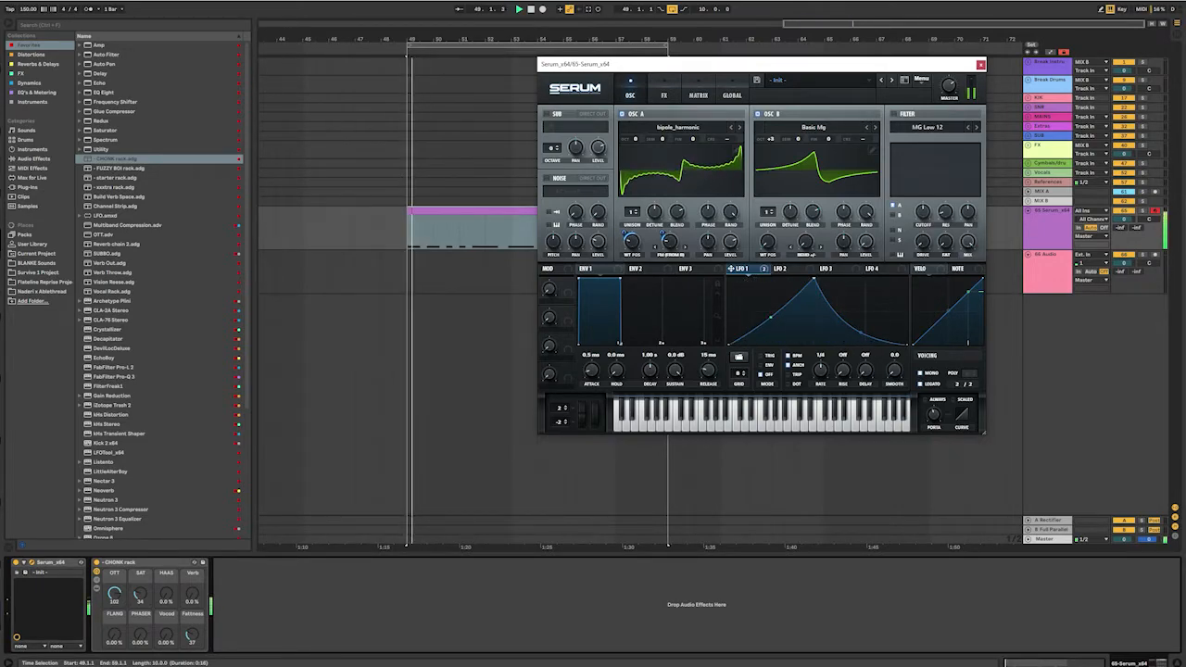
- Bend LFO 1's rise outward into a rounded curve, and modulate oscillator B's warp with LFO 1
{"action": "left_click_drag", "start_coordinate": [770, 318], "coordinate": [770, 323]}
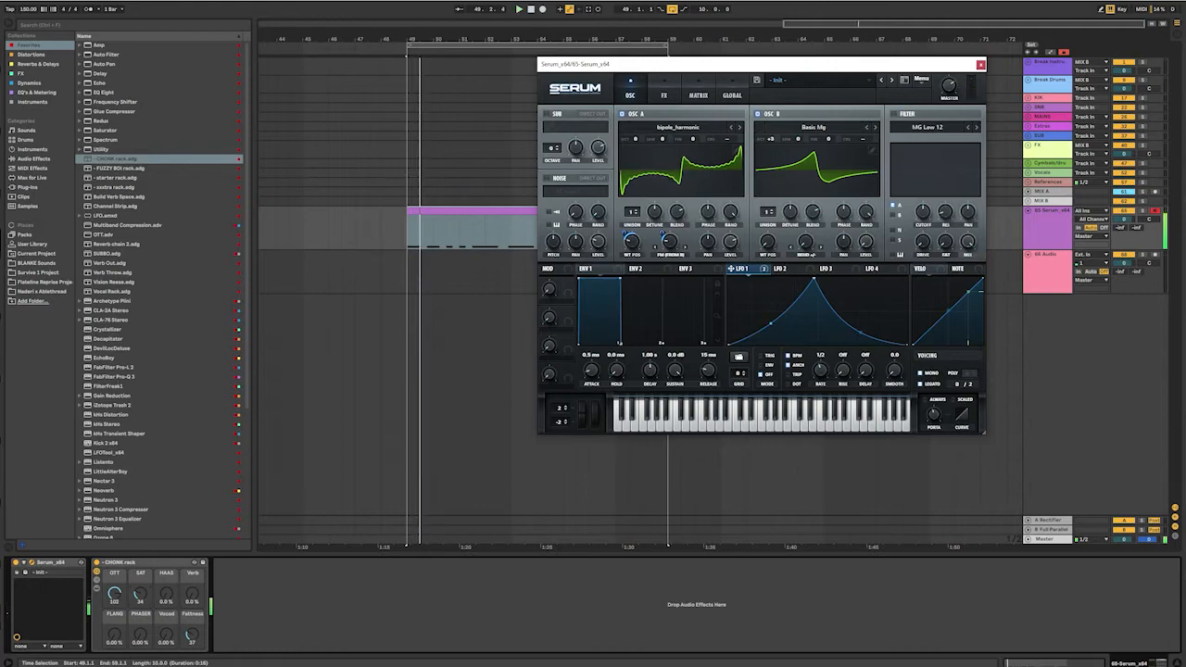
{"action": "left_click_drag", "start_coordinate": [770, 323], "coordinate": [770, 278]}
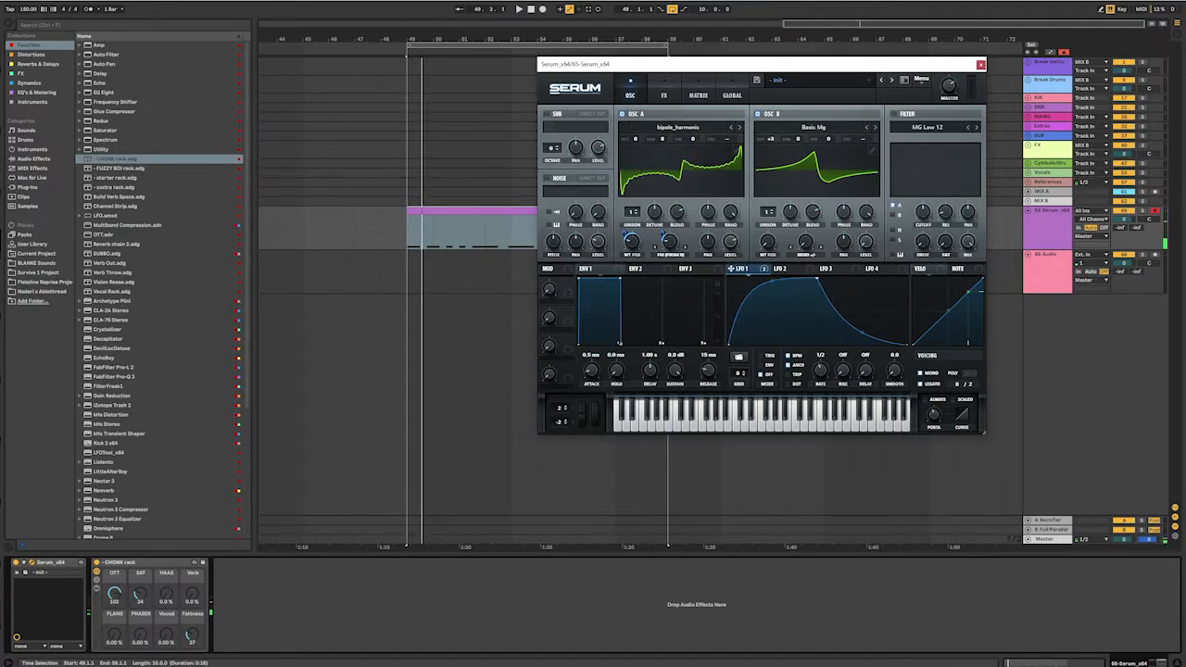
{"action": "left_click_drag", "start_coordinate": [731, 268], "coordinate": [805, 241]}
{"action": "key", "text": "space"}
{"action": "key", "text": "space"}
{"action": "key", "text": "space"}
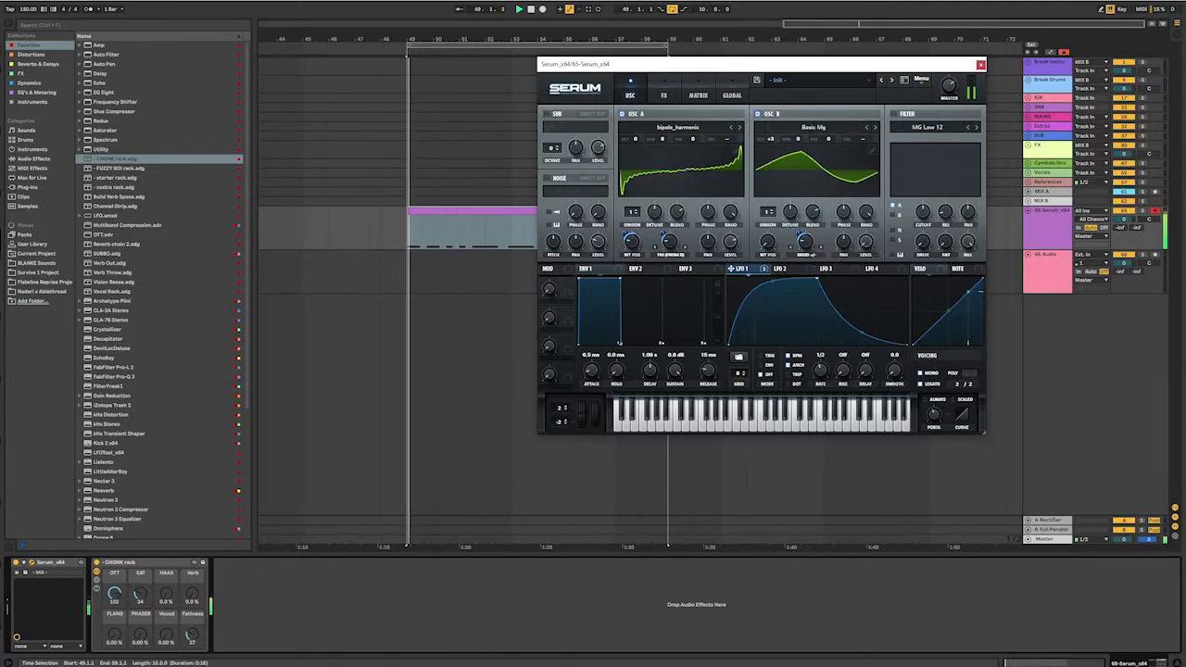
- Lower oscillator B's warp amount while repeatedly auditioning the pattern's opening
{"action": "key", "text": "space"}
{"action": "key", "text": "space"}
{"action": "key", "text": "space"}
{"action": "key", "text": "space"}
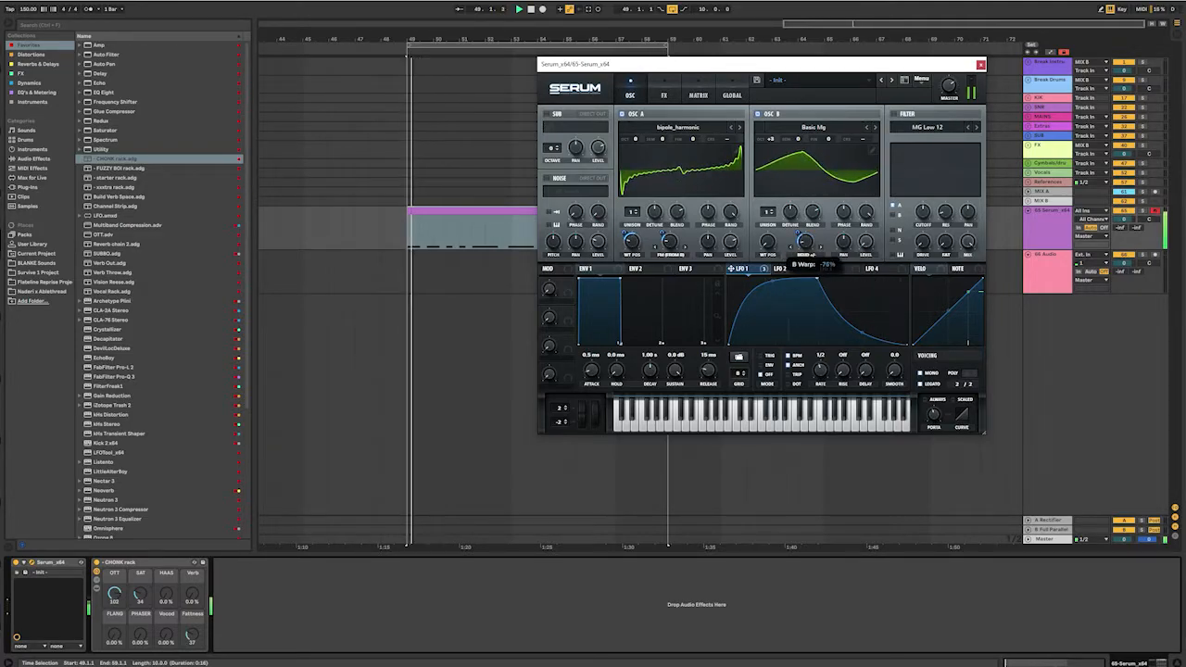
{"action": "key", "text": "space"}
{"action": "key", "text": "space"}
{"action": "mouse_move", "coordinate": [805, 241]}
{"action": "left_mouse_down"}
{"action": "mouse_move", "coordinate": [805, 205]}
{"action": "mouse_move", "coordinate": [805, 250]}
{"action": "left_mouse_up"}
{"action": "key", "text": "space"}
{"action": "key", "text": "space"}
{"action": "key", "text": "space"}
{"action": "key", "text": "space"}
{"action": "key", "text": "space"}
{"action": "key", "text": "space"}
{"action": "key", "text": "space"}
{"action": "key", "text": "space"}
{"action": "key", "text": "space"}
{"action": "key", "text": "space"}
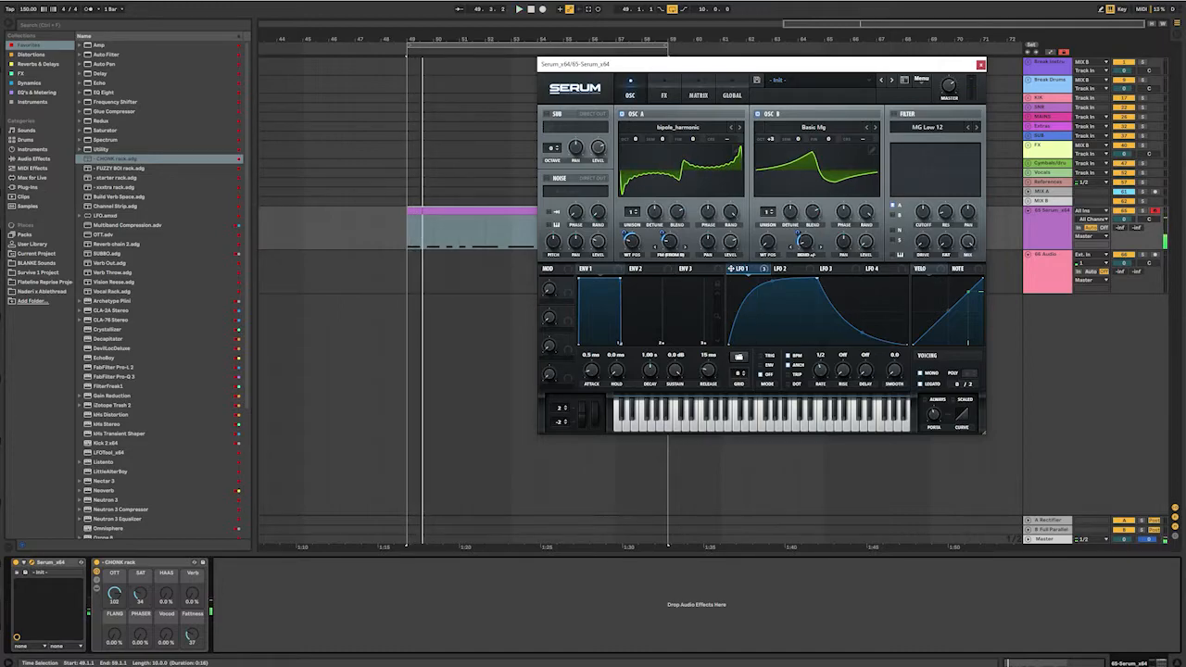
- Enable the filter and set its type to High 24
{"action": "left_click", "coordinate": [893, 113]}
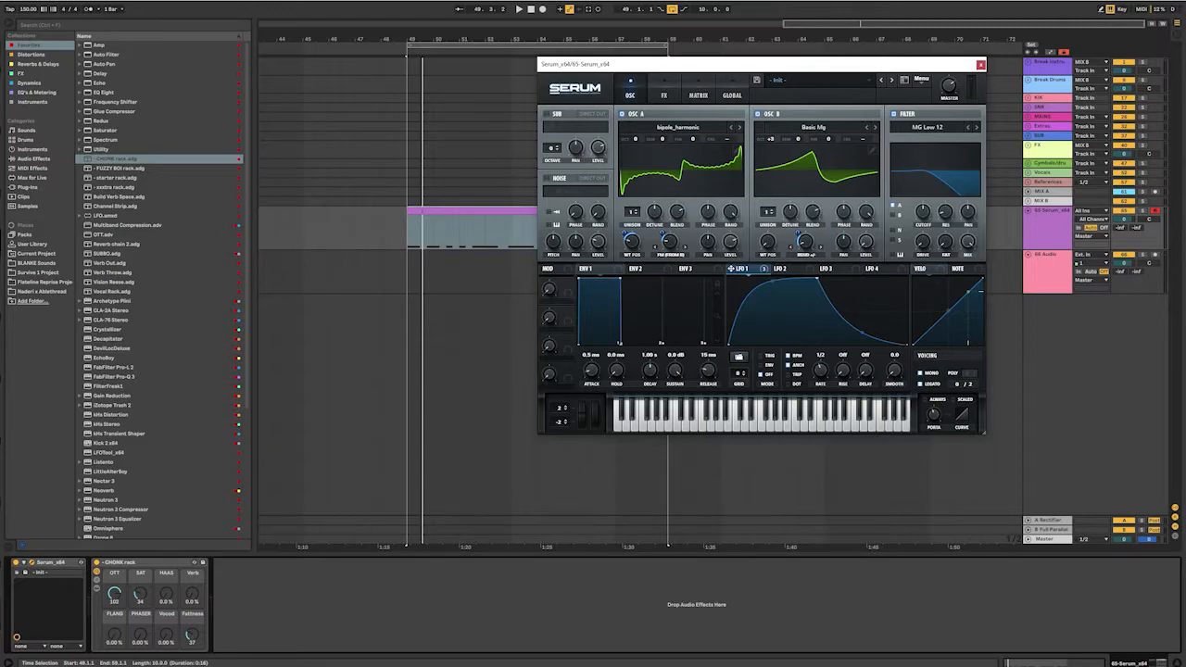
{"action": "left_click", "coordinate": [926, 127]}
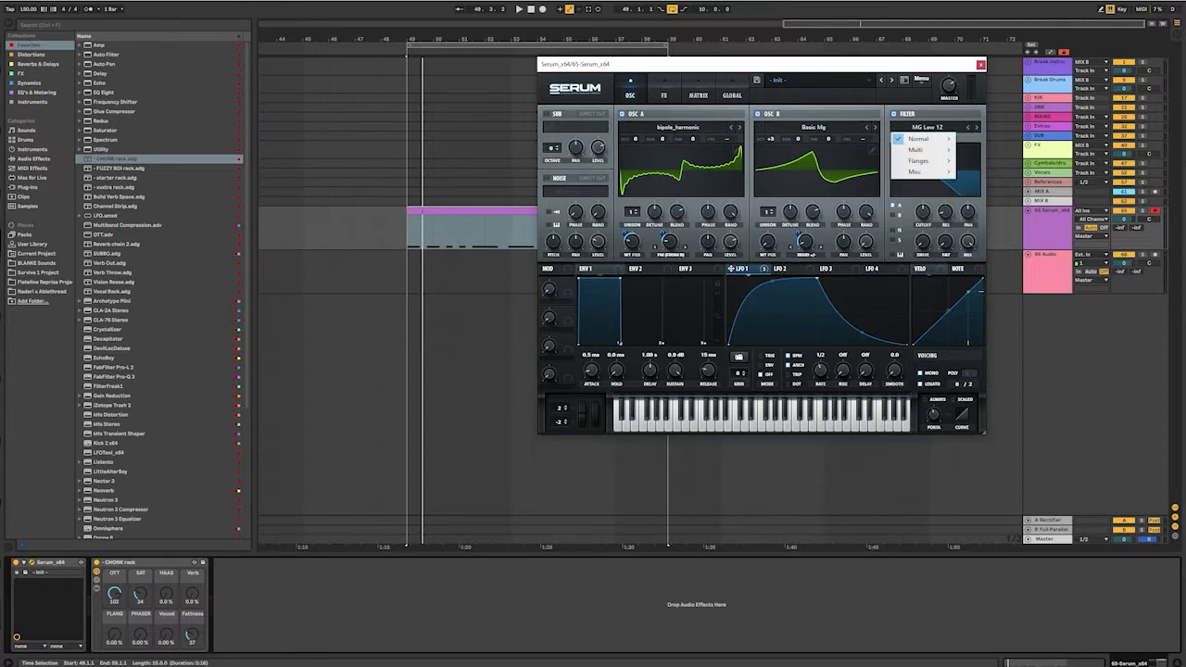
{"action": "key", "text": "Escape"}
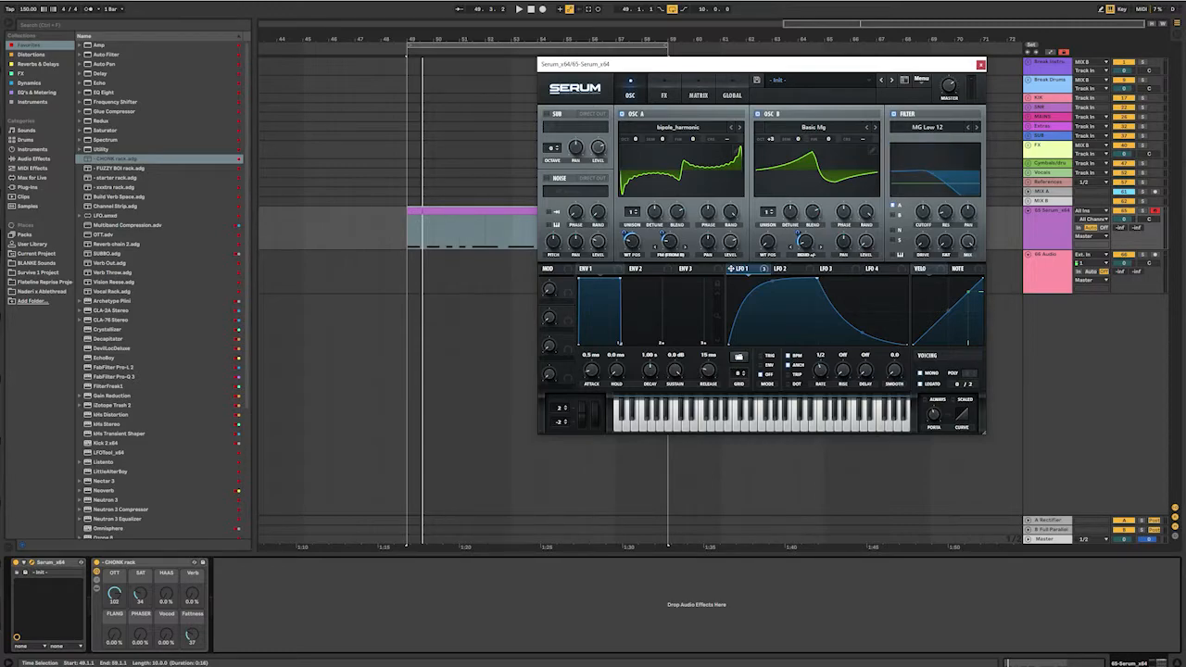
{"action": "left_click", "coordinate": [976, 127]}
{"action": "left_click", "coordinate": [977, 127]}
{"action": "left_click", "coordinate": [976, 127]}
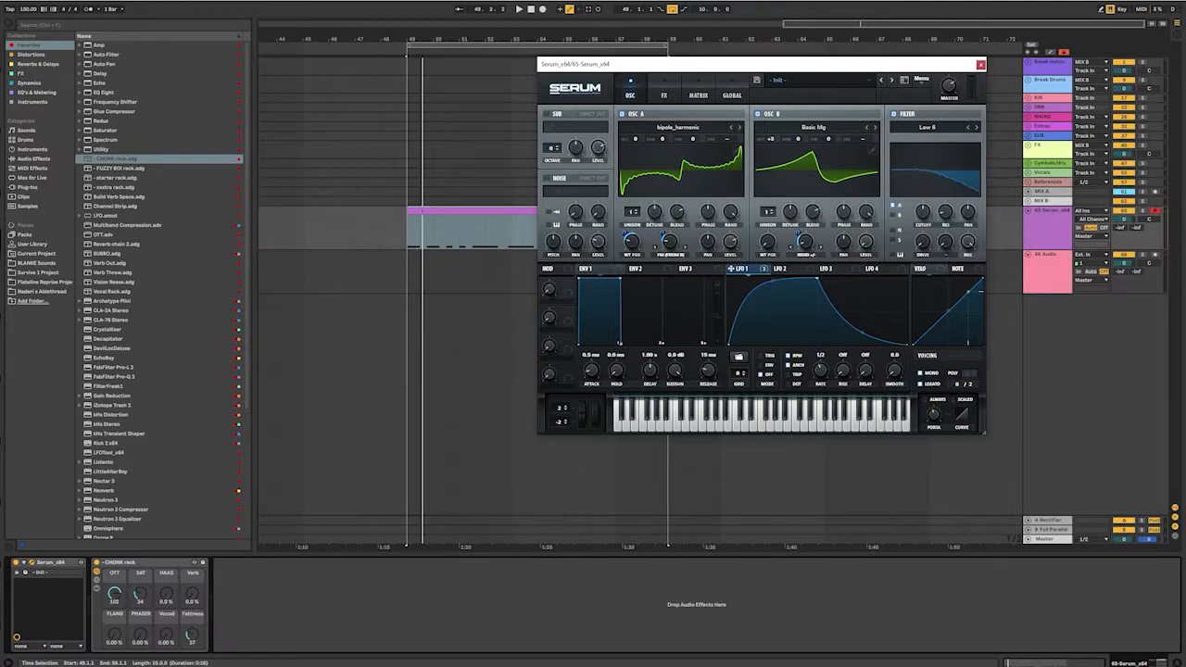
{"action": "left_click", "coordinate": [976, 127]}
{"action": "left_click", "coordinate": [977, 127]}
{"action": "left_click", "coordinate": [976, 126]}
{"action": "left_click", "coordinate": [976, 127]}
{"action": "left_click", "coordinate": [976, 127]}
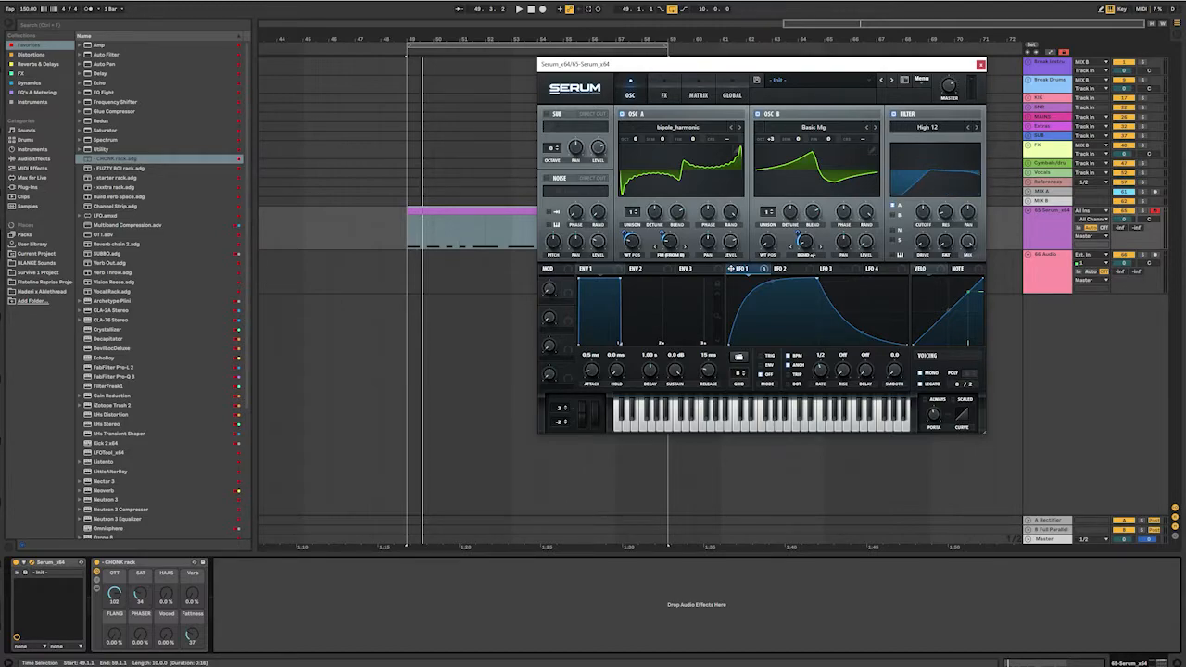
{"action": "left_click", "coordinate": [976, 126]}
- Modulate the filter cutoff with LFO 1 and adjust the cutoff and resonance while auditioning
{"action": "mouse_move", "coordinate": [916, 205]}
{"action": "left_mouse_down"}
{"action": "mouse_move", "coordinate": [922, 231]}
{"action": "mouse_move", "coordinate": [923, 206]}
{"action": "left_mouse_up"}
{"action": "left_click_drag", "start_coordinate": [945, 213], "coordinate": [944, 198]}
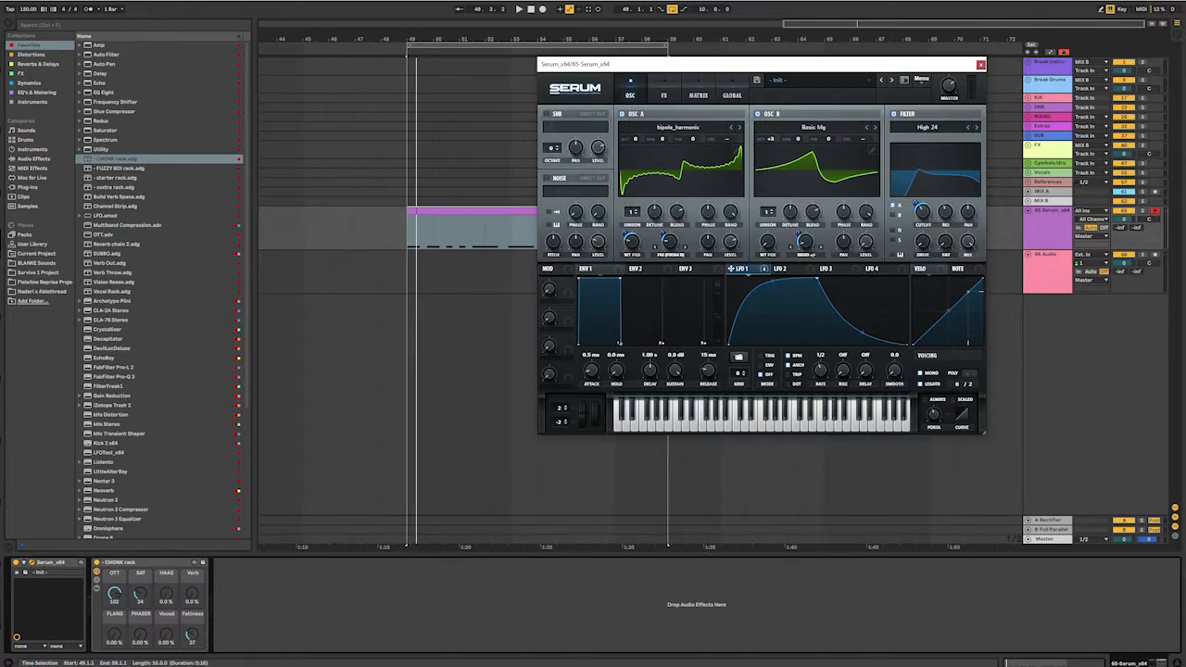
{"action": "key", "text": "space"}
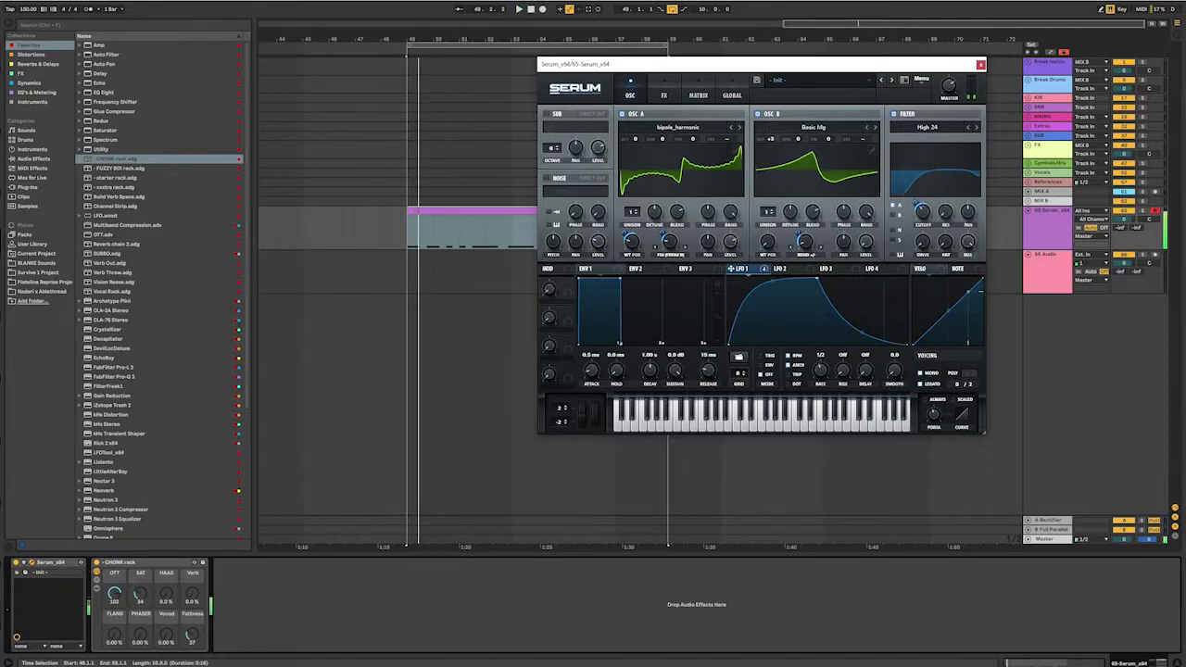
{"action": "left_click_drag", "start_coordinate": [915, 206], "coordinate": [923, 208]}
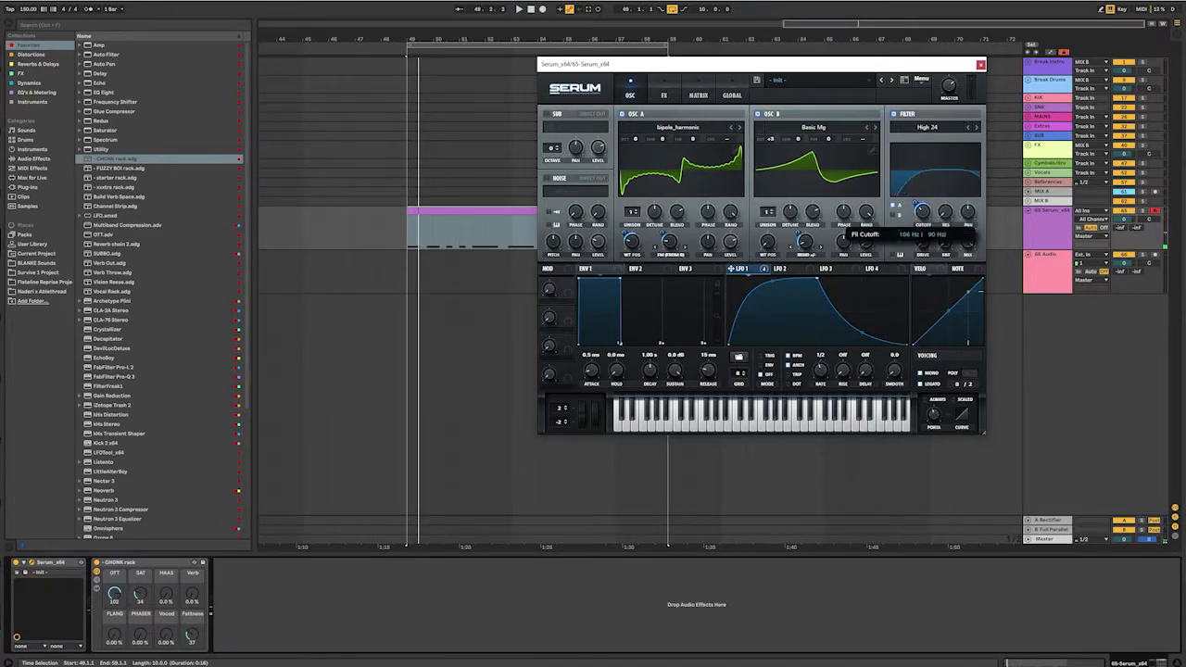
{"action": "key", "text": "space"}
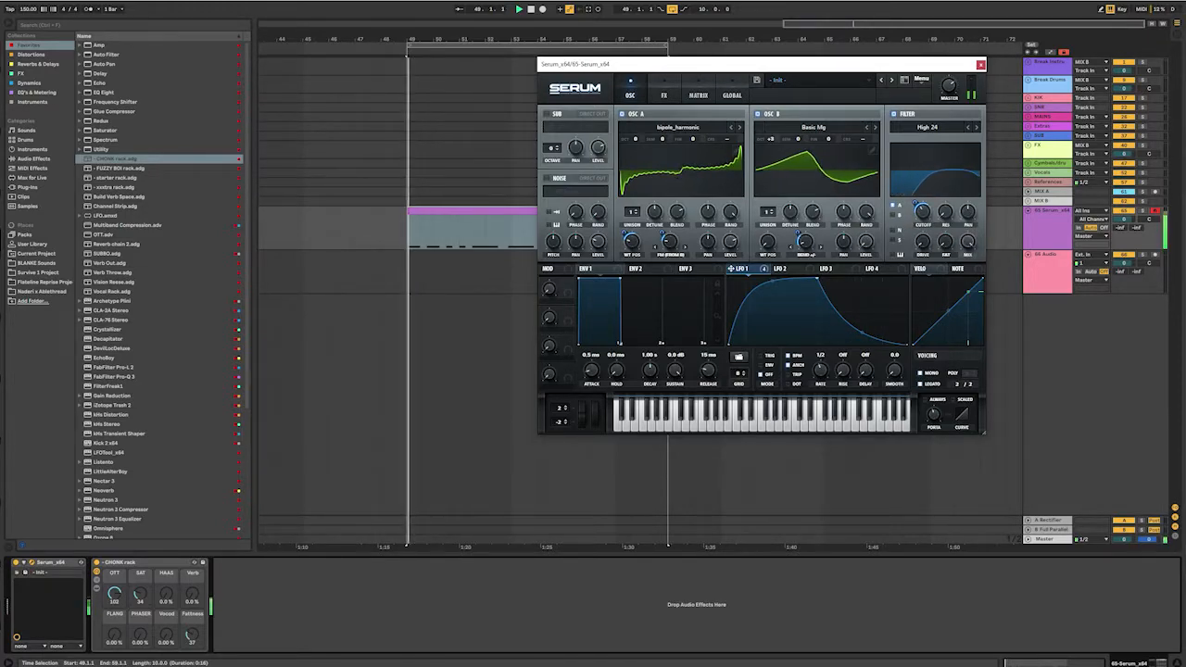
- Raise the High 24 filter's resonance in small amounts while auditioning the pattern's opening
{"action": "left_click_drag", "start_coordinate": [945, 212], "coordinate": [945, 209]}
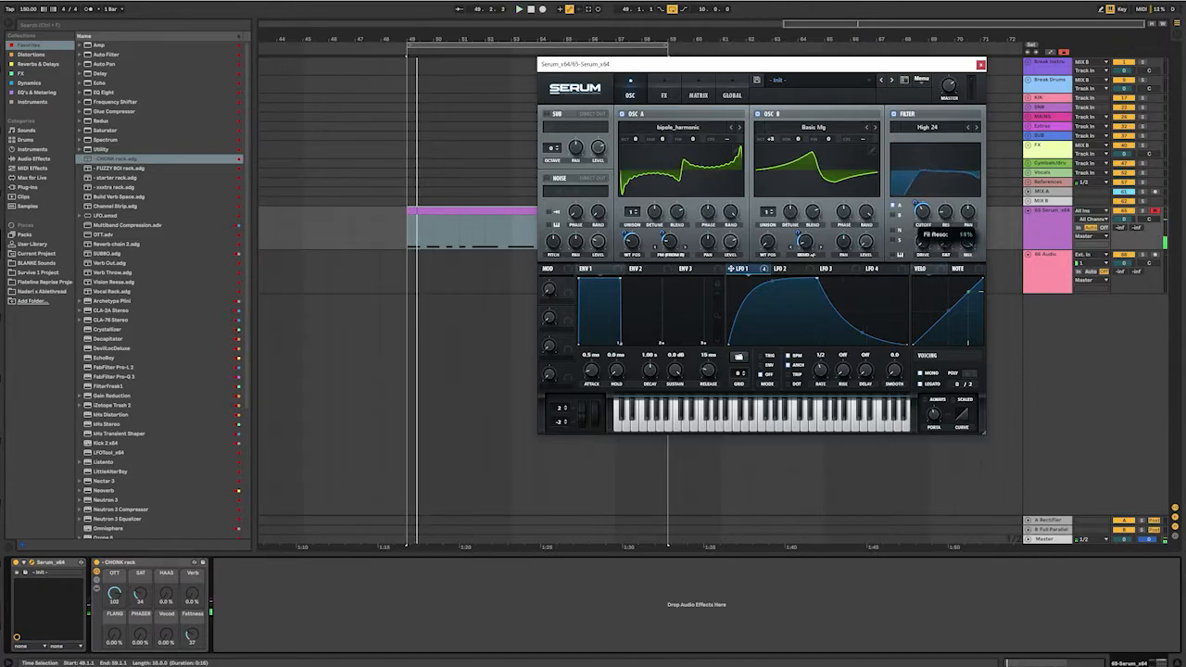
{"action": "key", "text": "space"}
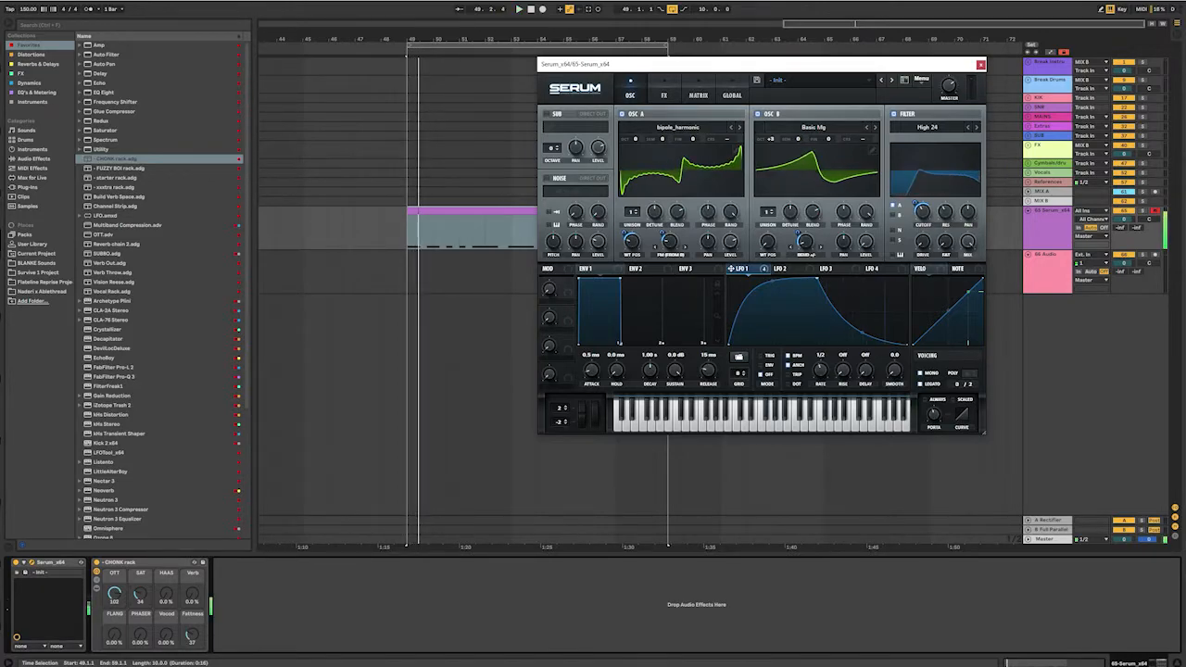
{"action": "key", "text": "space"}
{"action": "key", "text": "space"}
{"action": "left_click_drag", "start_coordinate": [945, 212], "coordinate": [945, 210]}
{"action": "key", "text": "space"}
{"action": "key", "text": "space"}
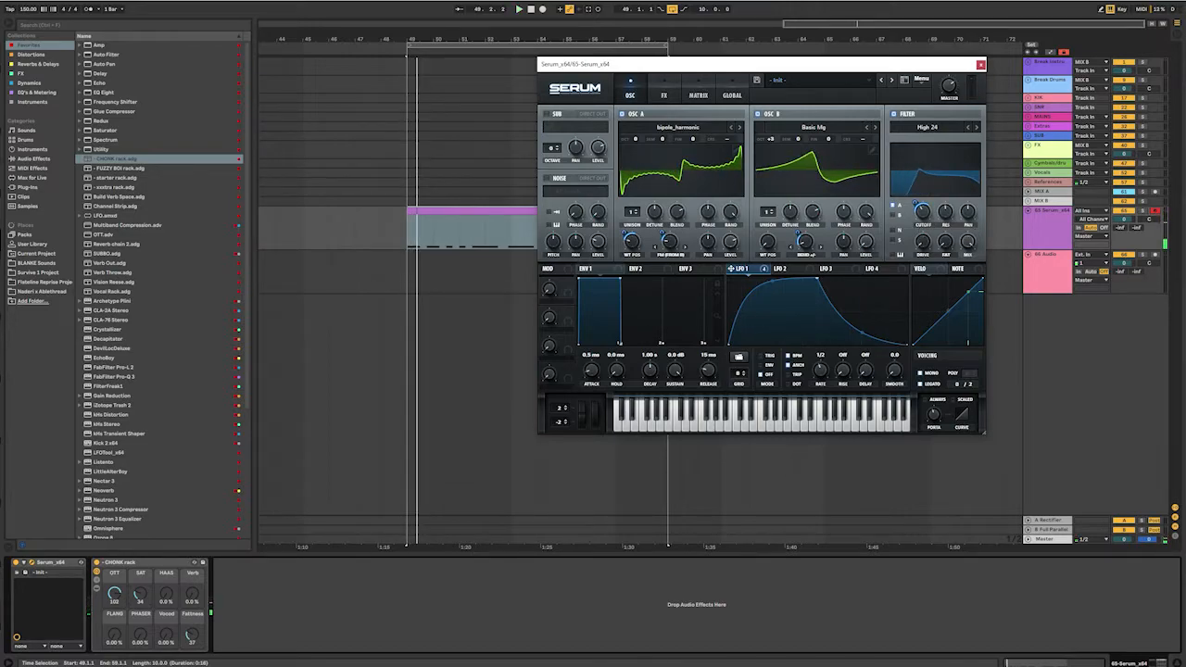
{"action": "key", "text": "space"}
{"action": "key", "text": "space"}
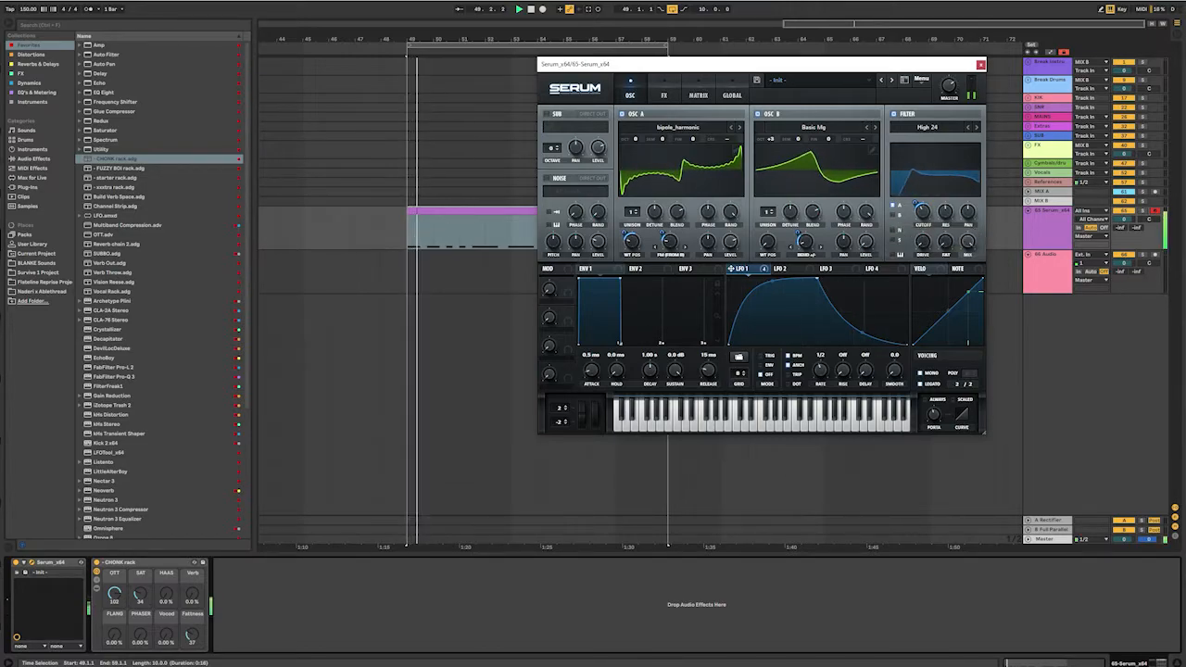
- Lower the filter cutoff slightly and audition the pattern's opening
{"action": "key", "text": "space"}
{"action": "key", "text": "space"}
{"action": "left_click_drag", "start_coordinate": [922, 212], "coordinate": [922, 214]}
{"action": "key", "text": "space"}
{"action": "key", "text": "space"}
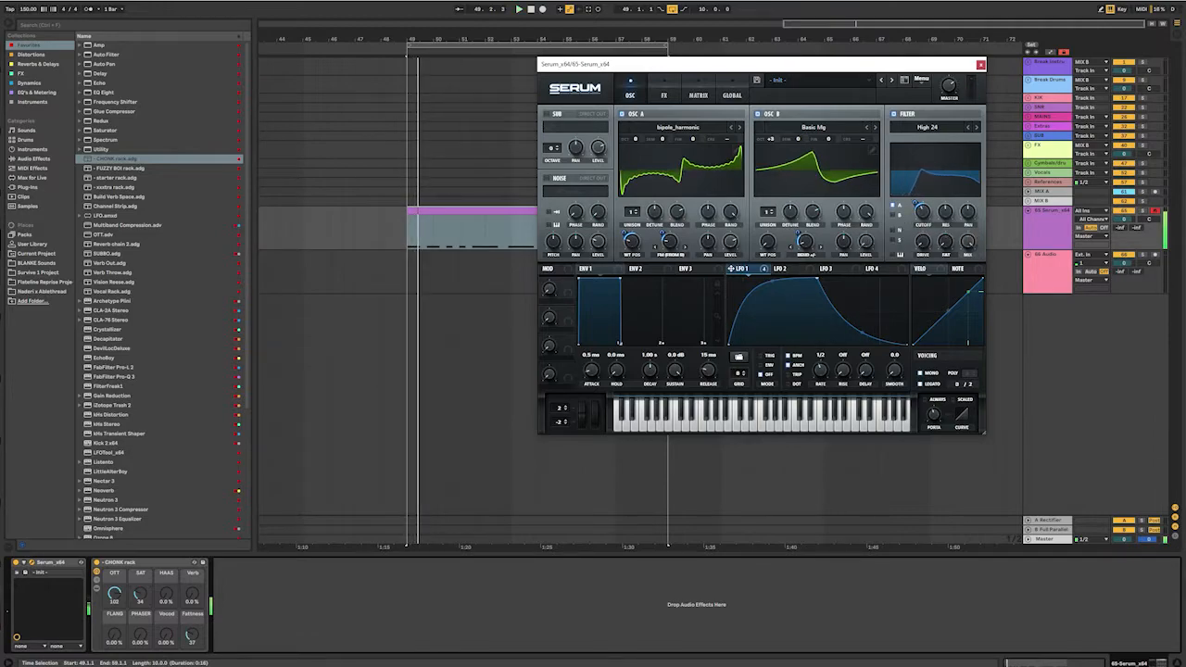
{"action": "key", "text": "space"}
{"action": "key", "text": "space"}
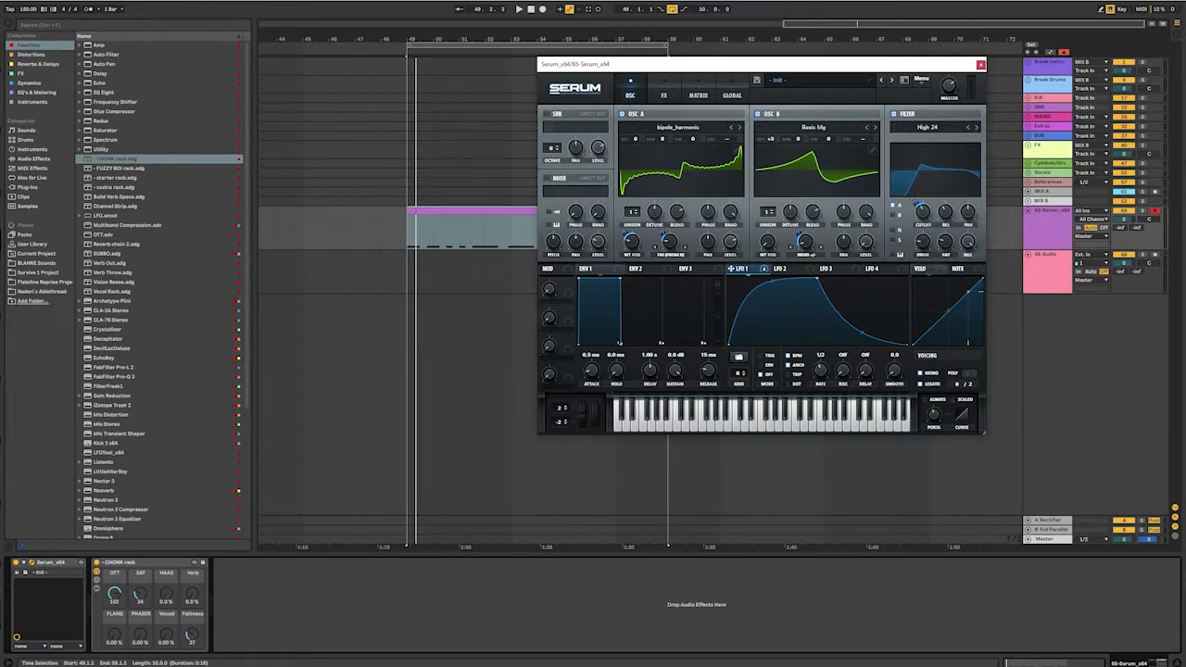
- Adjust the depth of LFO 1's modulation on the filter cutoff by ear
{"action": "key", "text": "space"}
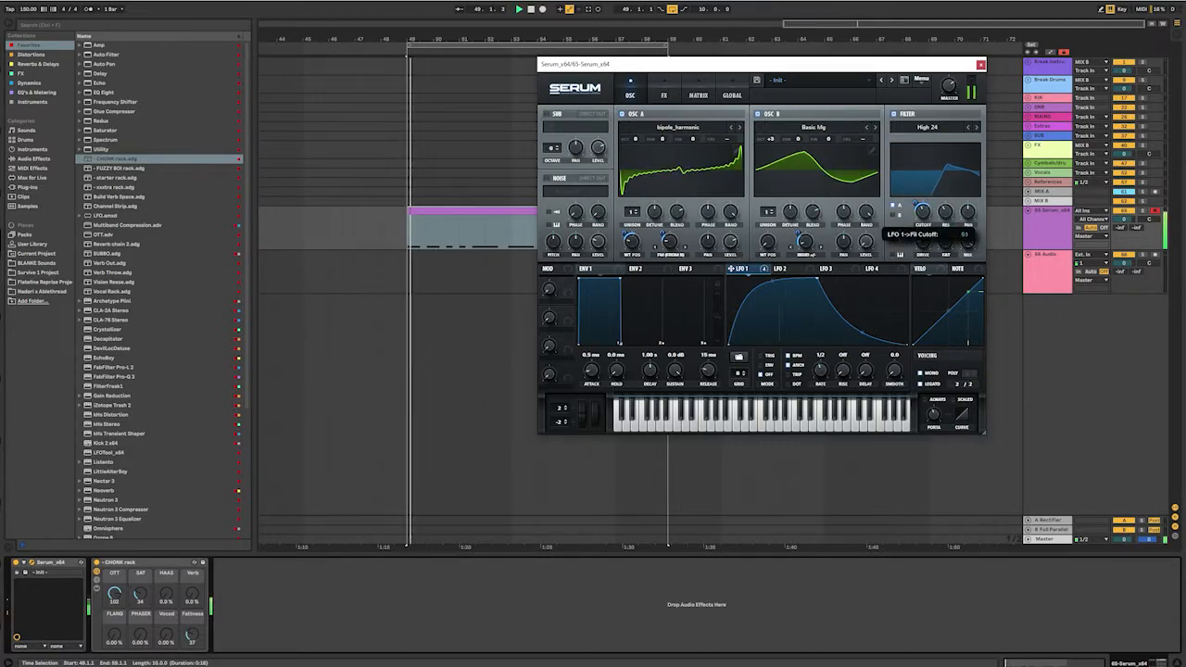
{"action": "left_click_drag", "start_coordinate": [916, 205], "coordinate": [915, 228]}
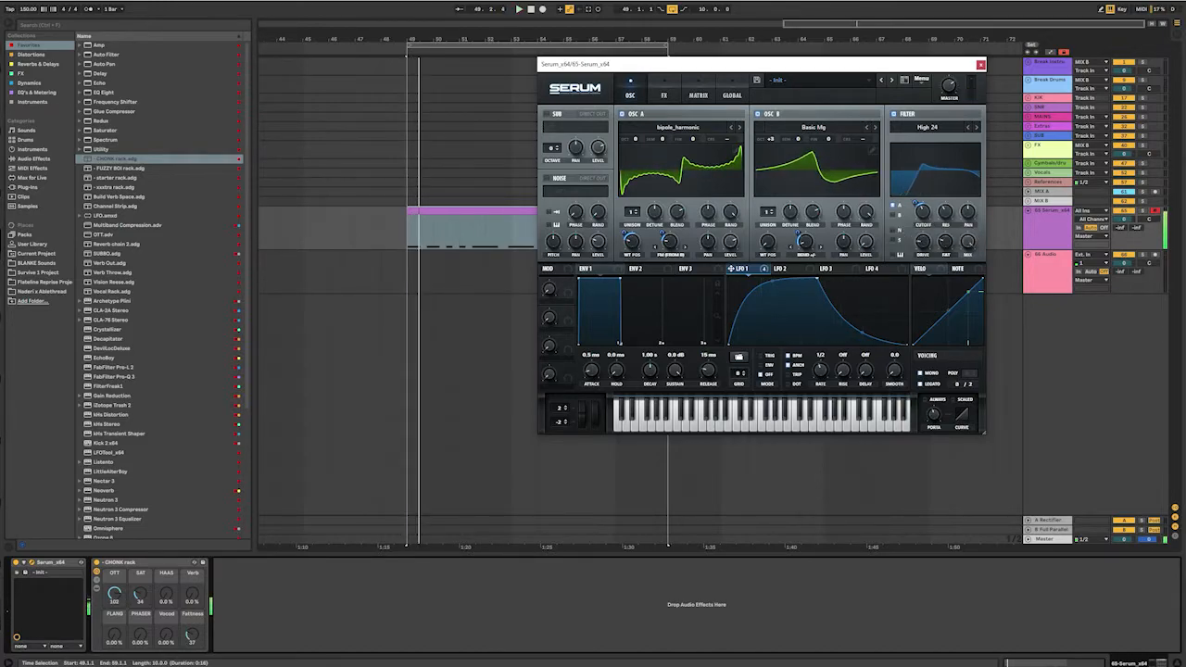
{"action": "mouse_move", "coordinate": [915, 205]}
{"action": "left_mouse_down"}
{"action": "mouse_move", "coordinate": [922, 218]}
{"action": "mouse_move", "coordinate": [915, 198]}
{"action": "left_mouse_up"}
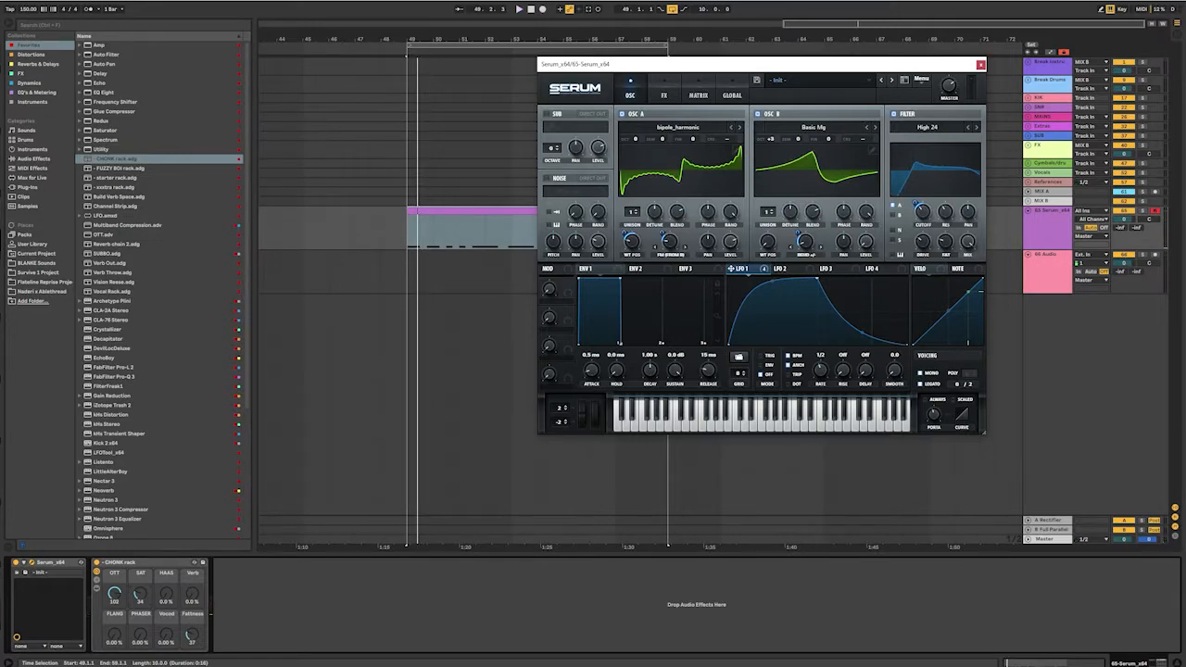
- Move LFO 1's peak to the end of its cycle and audition the pattern
{"action": "left_click_drag", "start_coordinate": [817, 278], "coordinate": [907, 278]}
{"action": "key", "text": "space"}
{"action": "key", "text": "space"}
{"action": "key", "text": "space"}
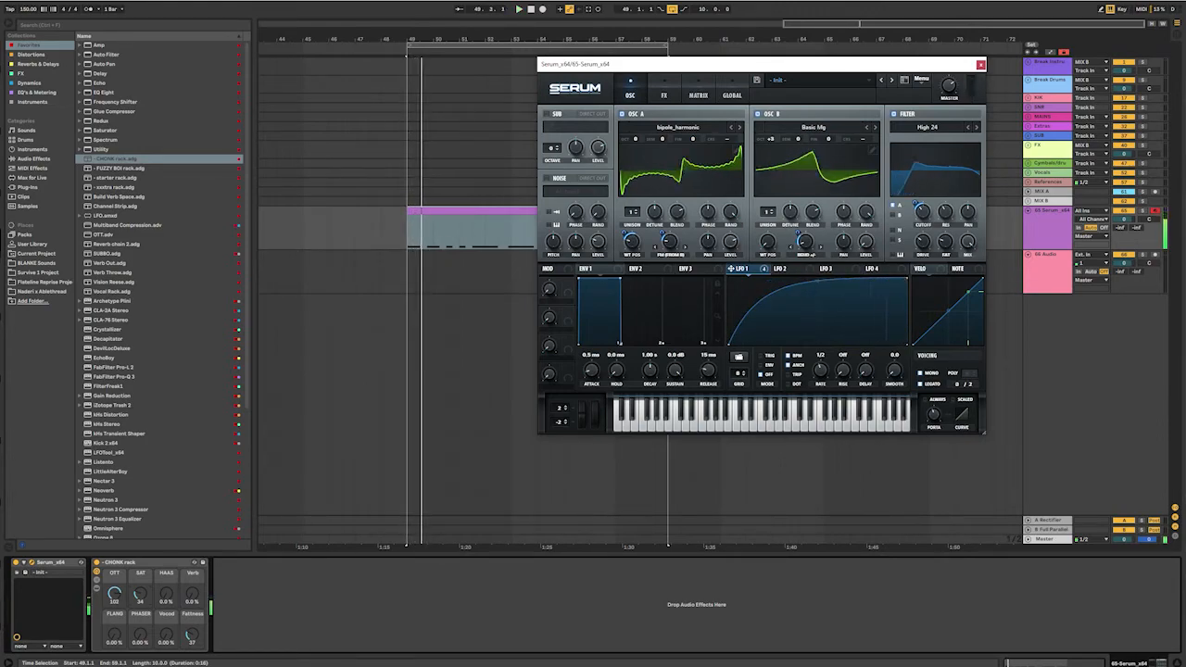
{"action": "key", "text": "space"}
{"action": "key", "text": "space"}
- Lower oscillator A's FM warp amount and audition the pattern
{"action": "key", "text": "space"}
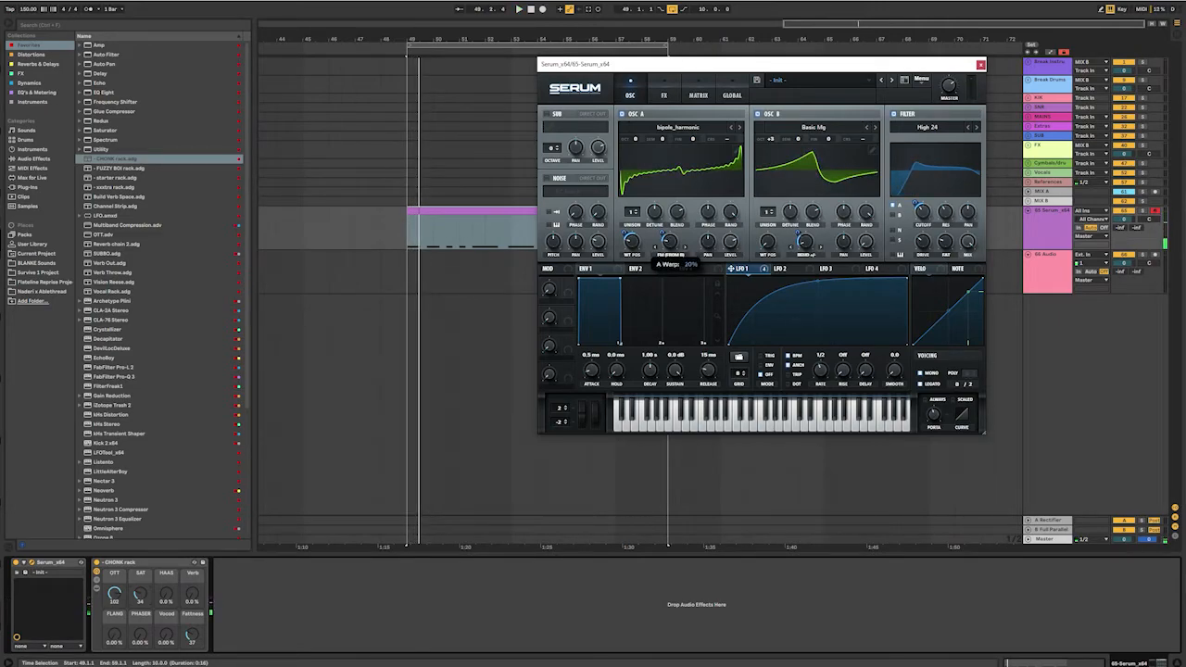
{"action": "key", "text": "space"}
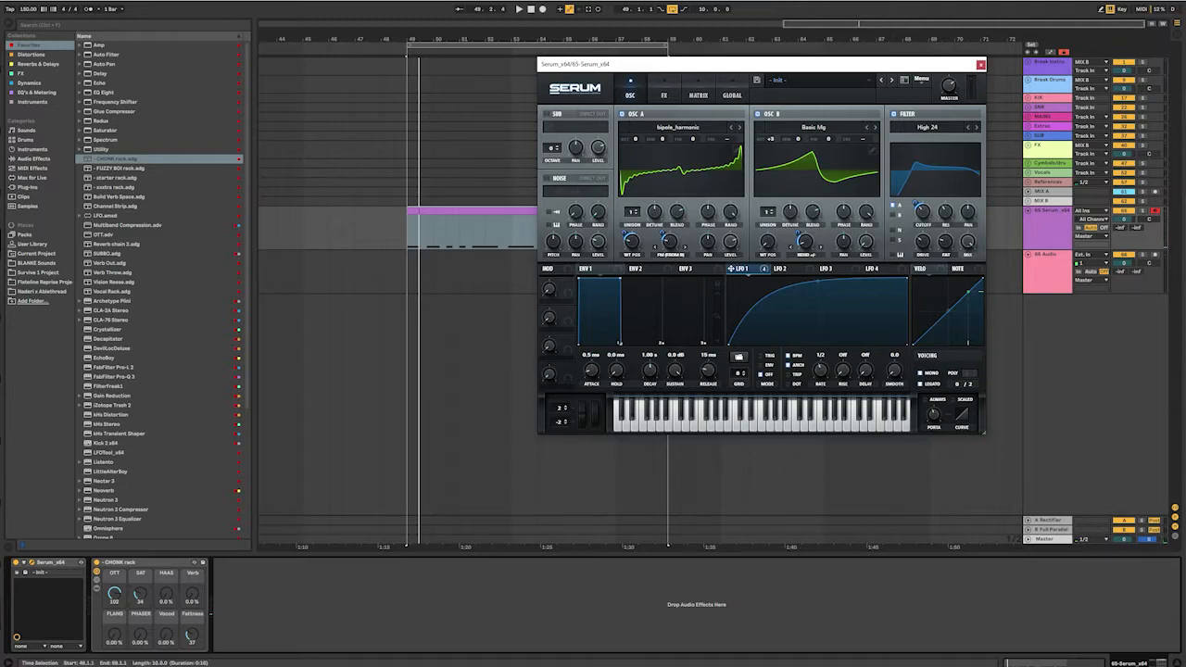
{"action": "left_click_drag", "start_coordinate": [668, 242], "coordinate": [669, 245]}
{"action": "key", "text": "space"}
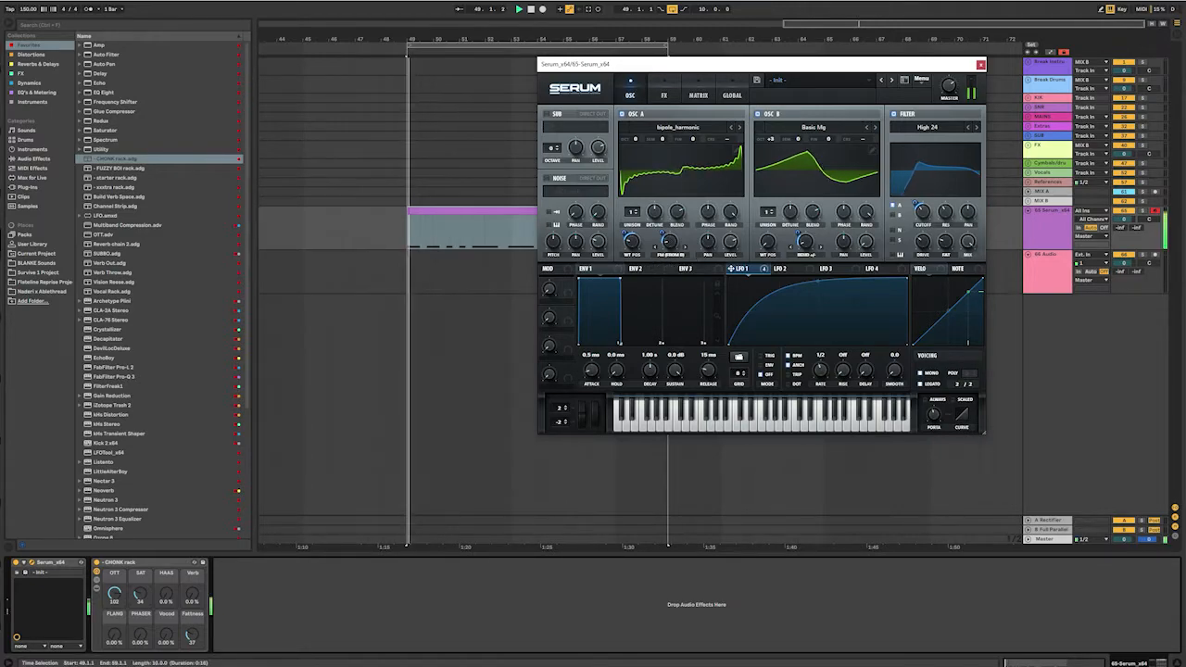
{"action": "key", "text": "space"}
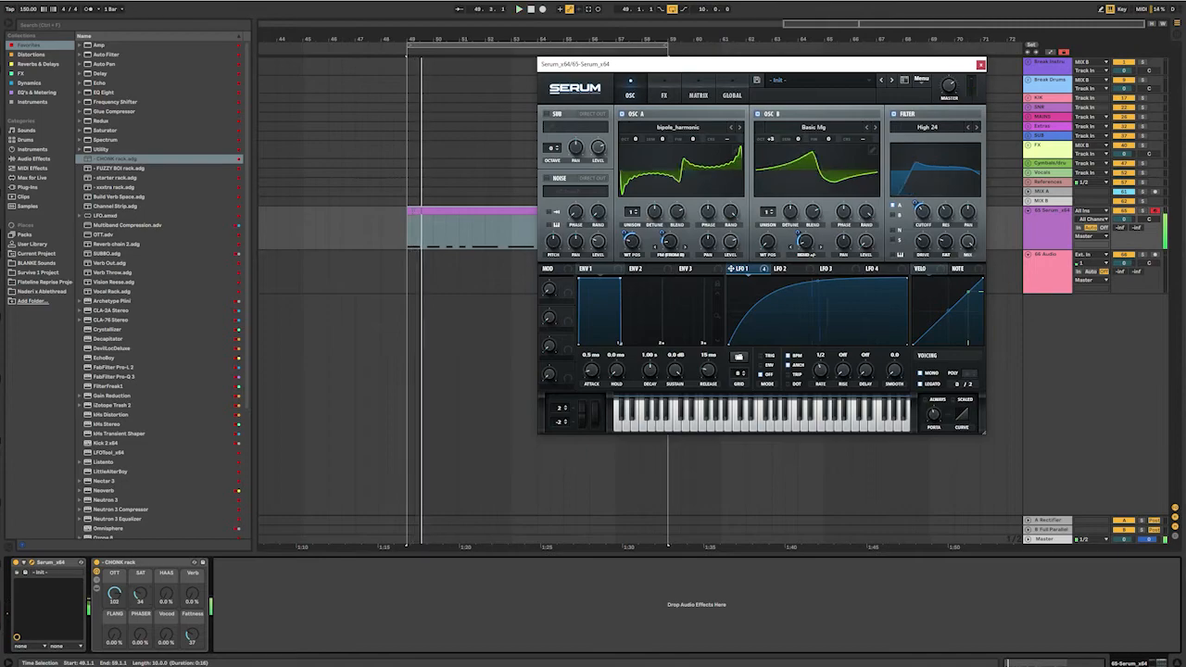
- Set oscillator B's octave to +2 while auditioning the pattern's opening
{"action": "mouse_move", "coordinate": [661, 236]}
{"action": "key", "text": "space"}
{"action": "key", "text": "space"}
{"action": "key", "text": "space"}
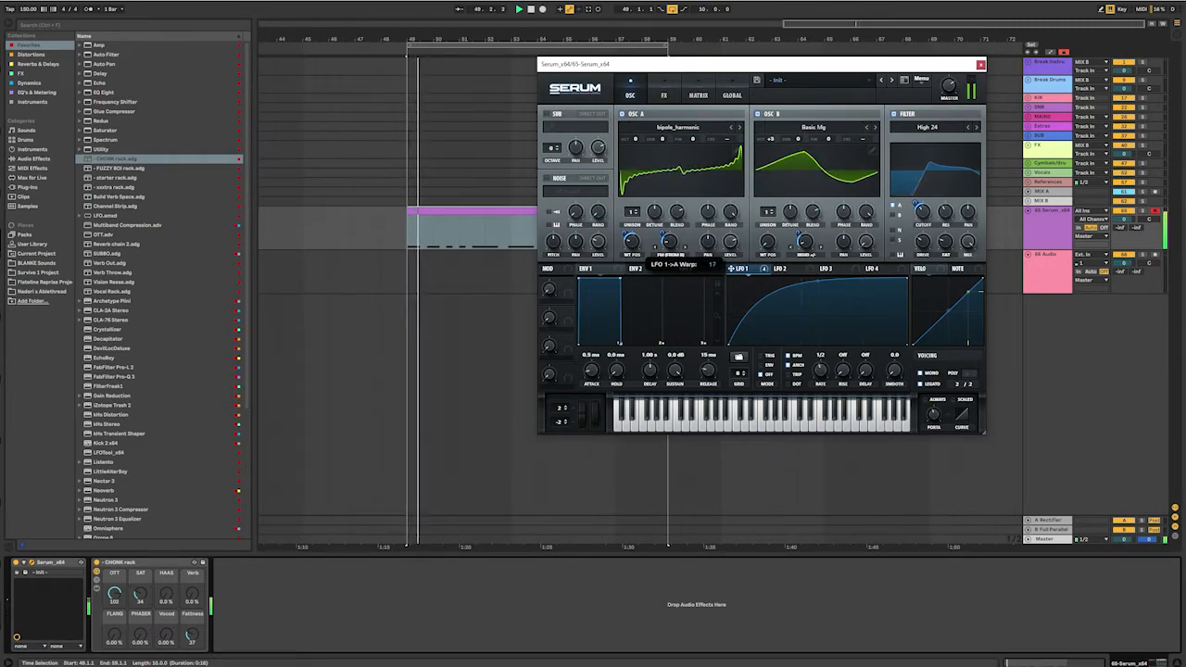
{"action": "key", "text": "space"}
{"action": "left_click_drag", "start_coordinate": [769, 139], "coordinate": [770, 148]}
{"action": "key", "text": "space"}
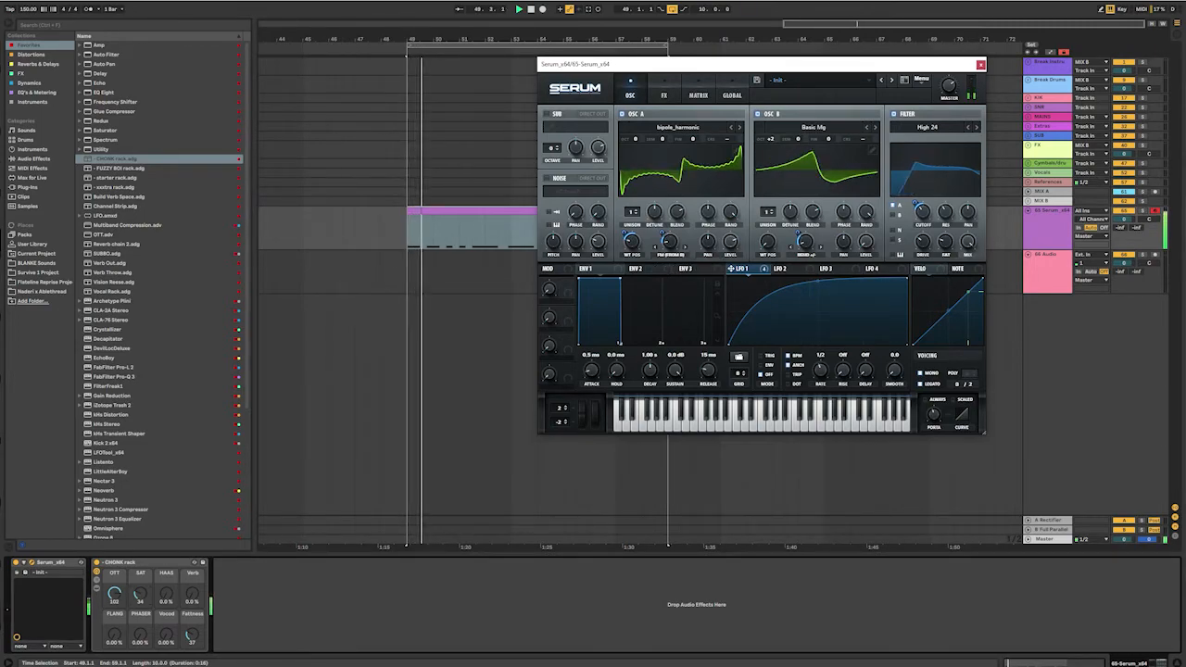
- Set LFO 1's modulation of oscillator A's warp to 11 and the warp amount to 13% while auditioning
{"action": "left_click_drag", "start_coordinate": [662, 236], "coordinate": [662, 234]}
{"action": "key", "text": "space"}
{"action": "key", "text": "space"}
{"action": "key", "text": "space"}
{"action": "key", "text": "space"}
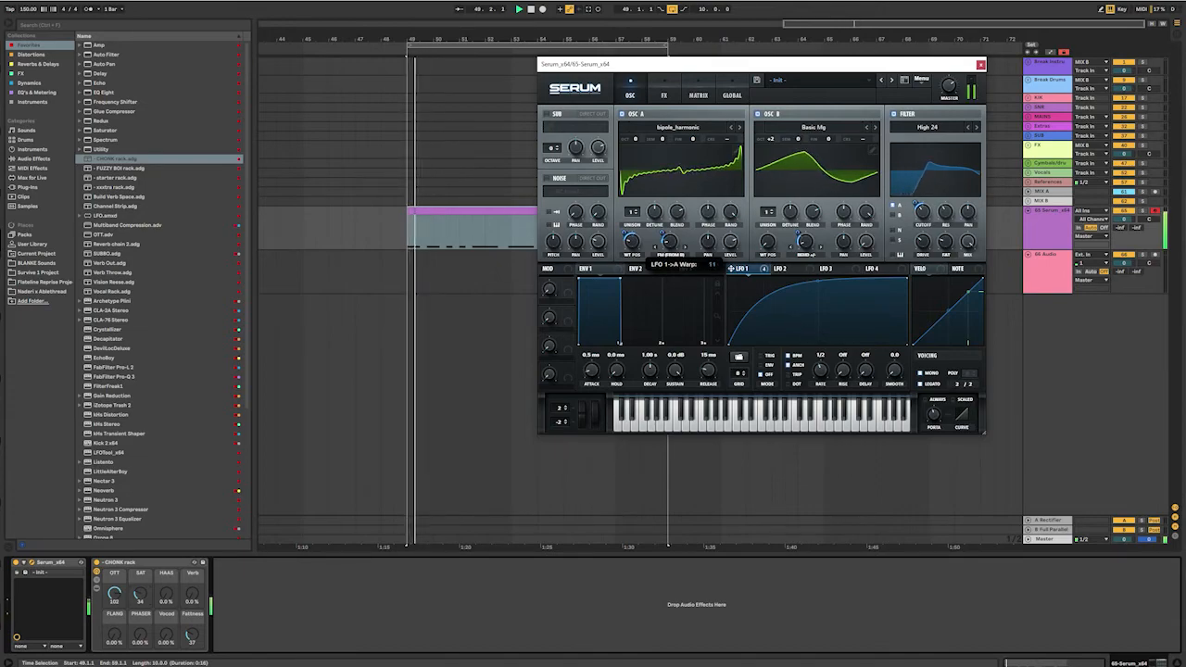
{"action": "key", "text": "space"}
{"action": "key", "text": "space"}
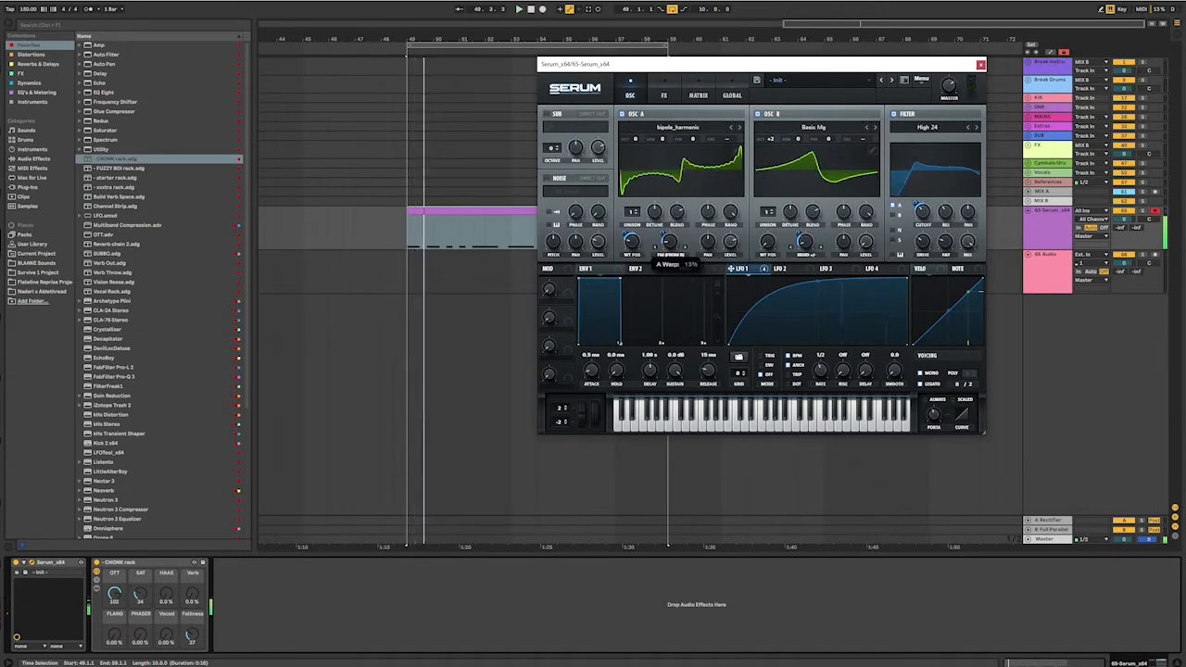
{"action": "key", "text": "space"}
{"action": "key", "text": "space"}
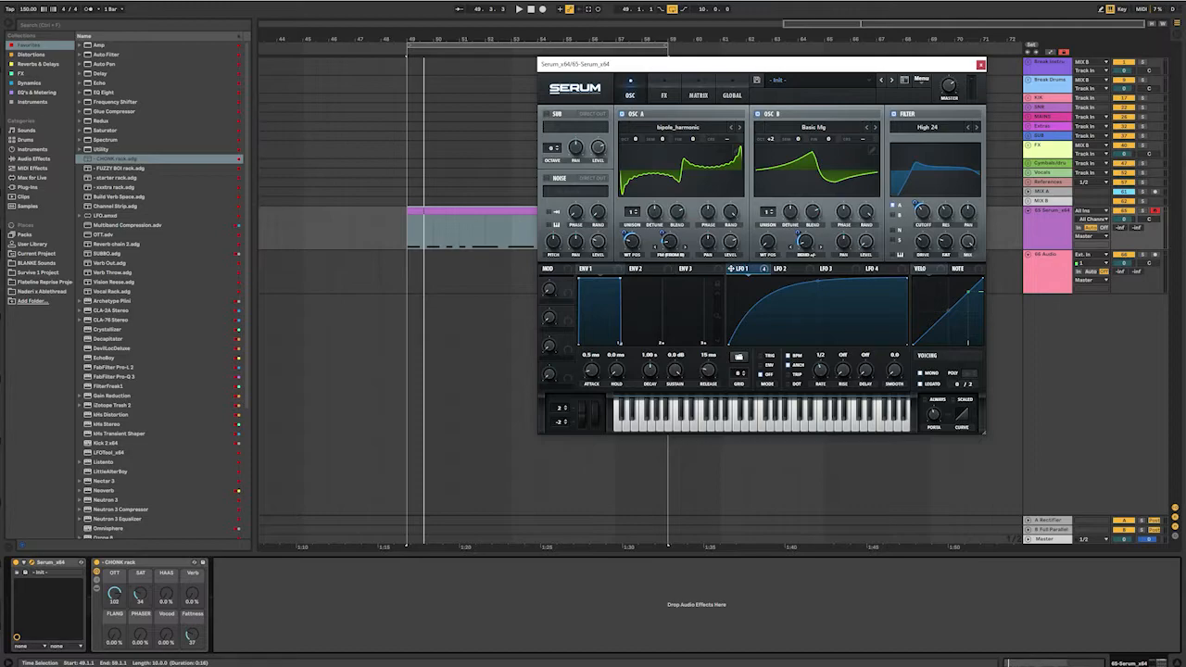
- Change the filter type to the multi filter BP 12
{"action": "left_click", "coordinate": [926, 127]}
{"action": "mouse_move", "coordinate": [917, 149]}
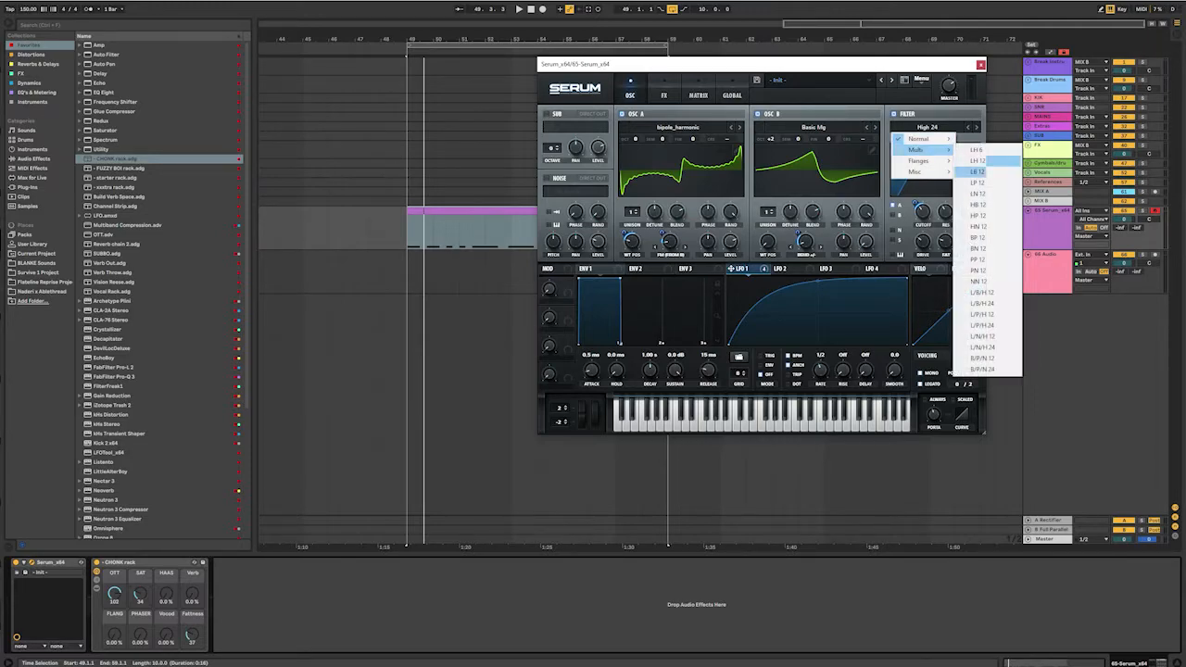
{"action": "left_click", "coordinate": [981, 239]}
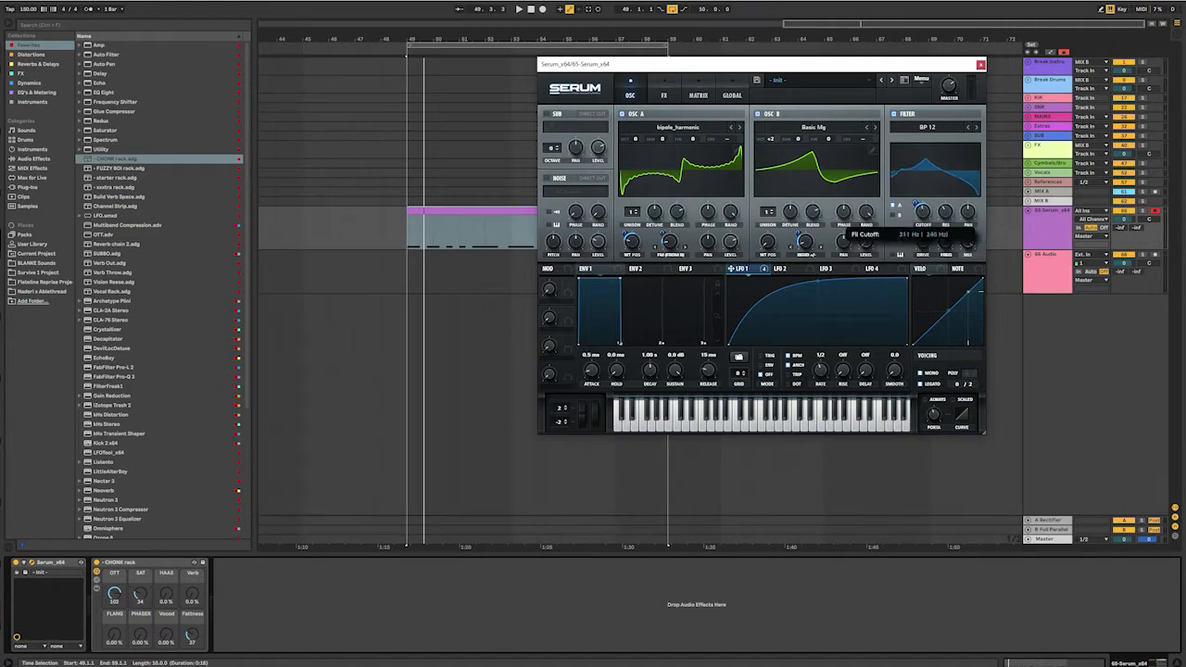
- Adjust the BP 12 filter's cutoff, Var and resonance while auditioning the pattern's opening
{"action": "key", "text": "space"}
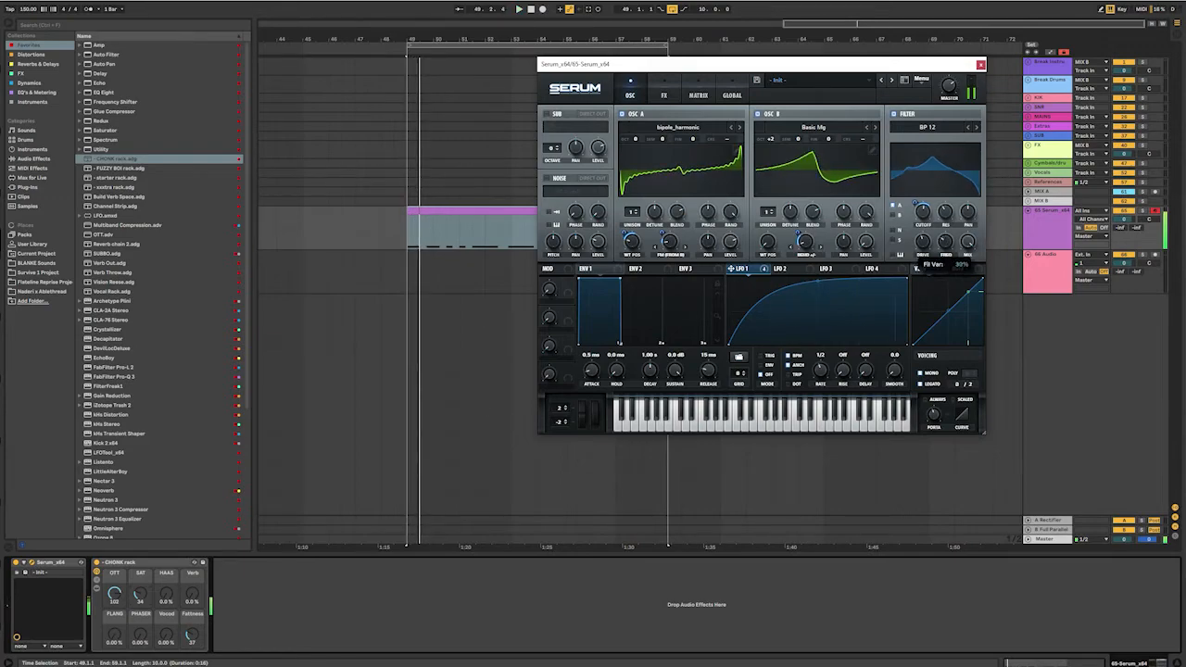
{"action": "mouse_move", "coordinate": [922, 213]}
{"action": "left_mouse_down"}
{"action": "mouse_move", "coordinate": [922, 196]}
{"action": "mouse_move", "coordinate": [922, 212]}
{"action": "left_mouse_up"}
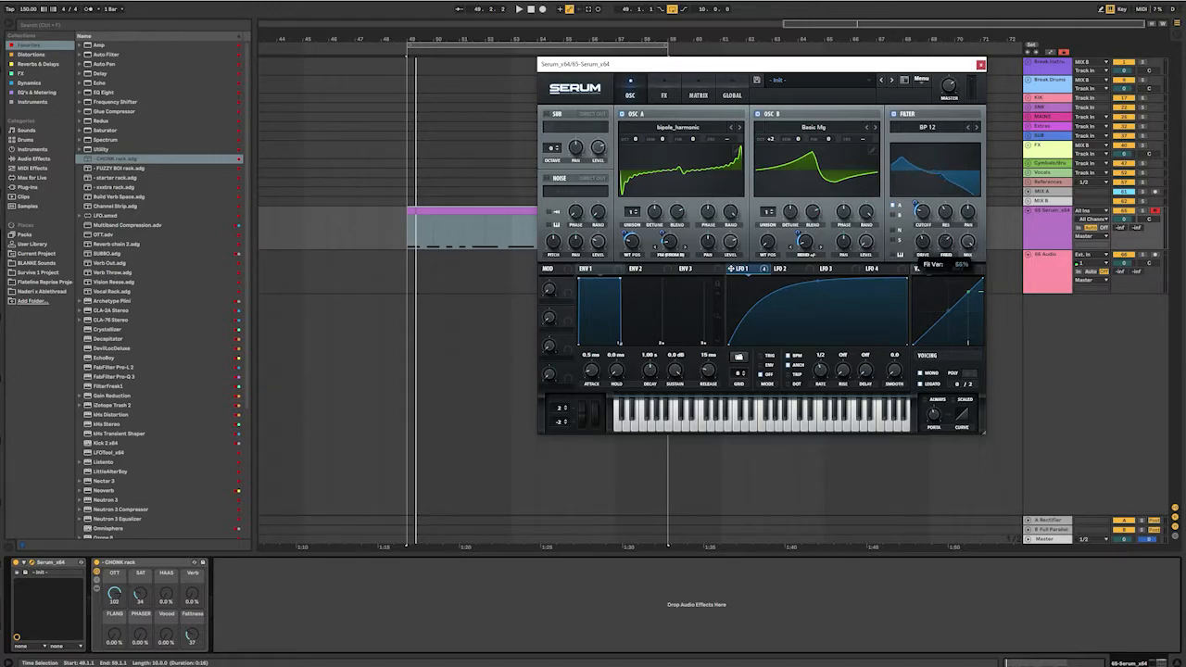
{"action": "left_click_drag", "start_coordinate": [922, 212], "coordinate": [915, 199]}
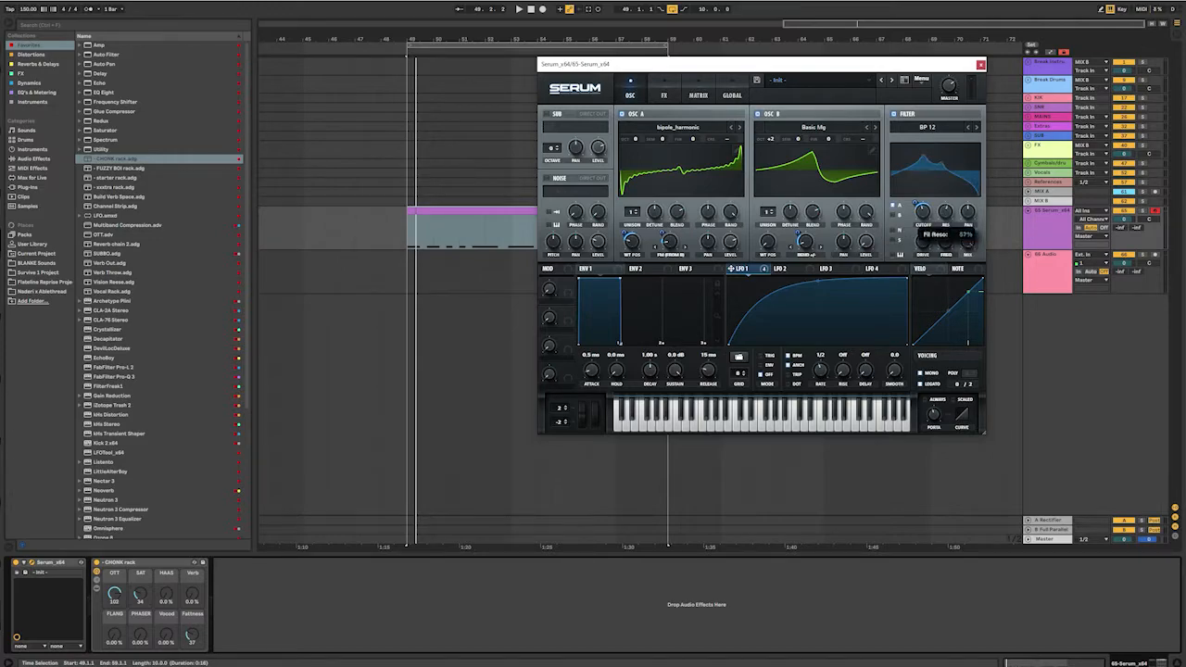
{"action": "key", "text": "space"}
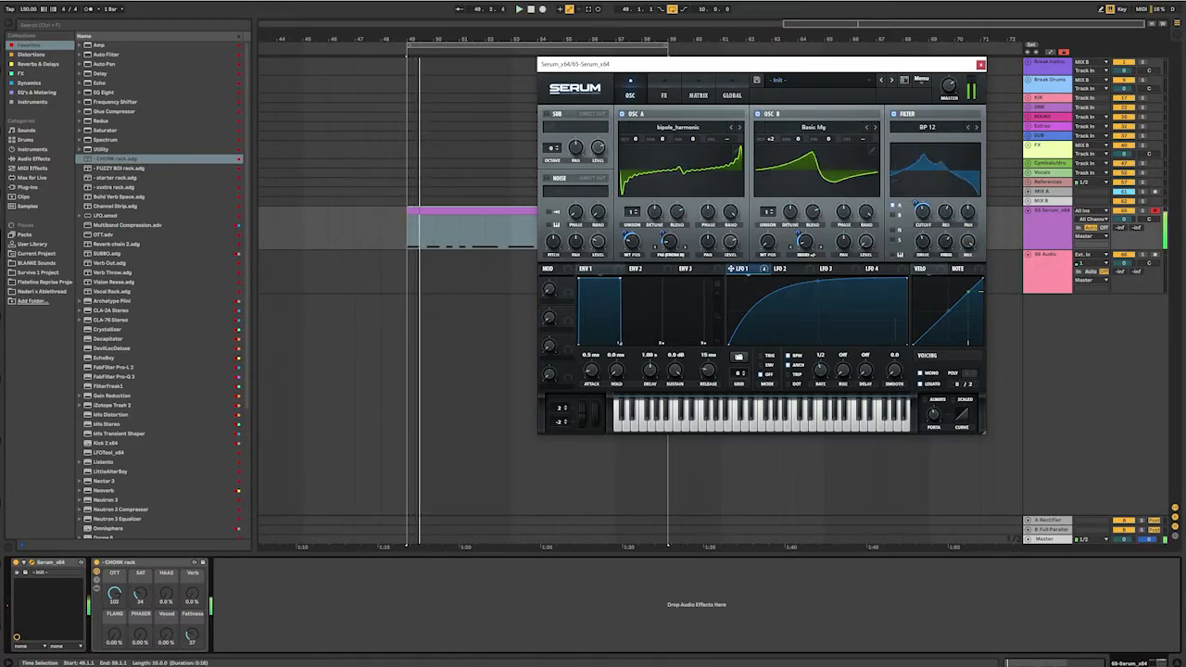
- Assign LFO 1 to the filter's Var control with an amount of -43 while auditioning the pattern
{"action": "left_click_drag", "start_coordinate": [732, 268], "coordinate": [935, 249]}
{"action": "key", "text": "space"}
{"action": "key", "text": "space"}
{"action": "key", "text": "space"}
{"action": "key", "text": "space"}
{"action": "key", "text": "space"}
{"action": "key", "text": "space"}
{"action": "key", "text": "space"}
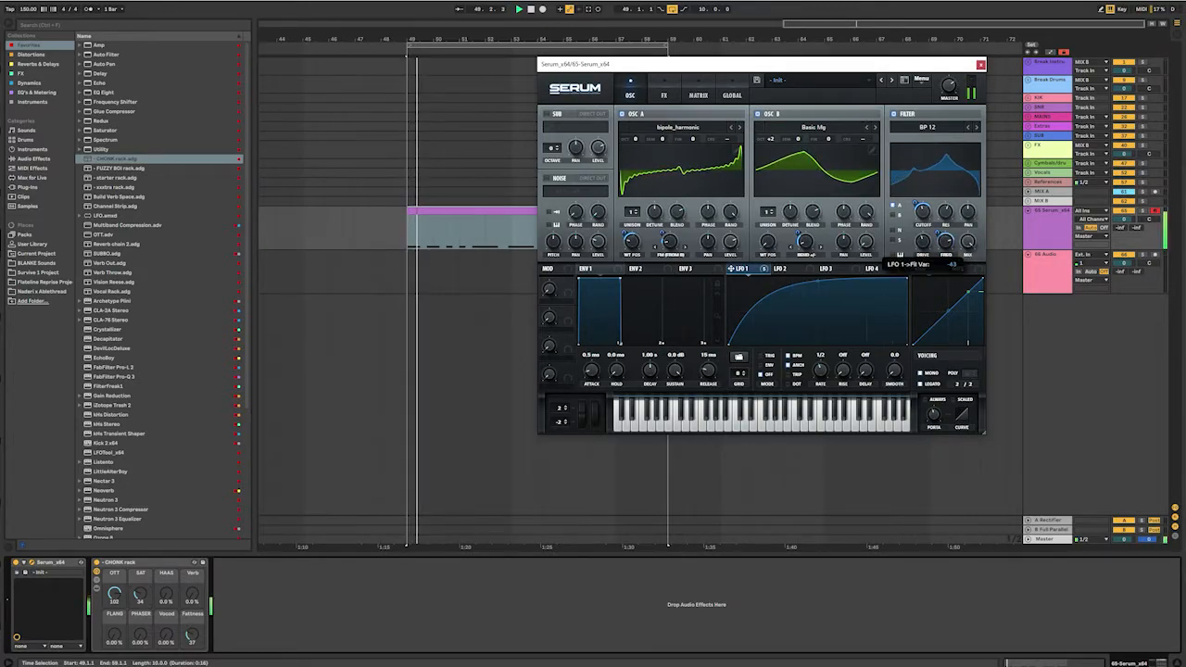
- Audition the pattern's opening repeatedly and set LFO 1's modulation of the filter Var to -18
{"action": "key", "text": "space"}
{"action": "key", "text": "space"}
{"action": "key", "text": "space"}
{"action": "key", "text": "space"}
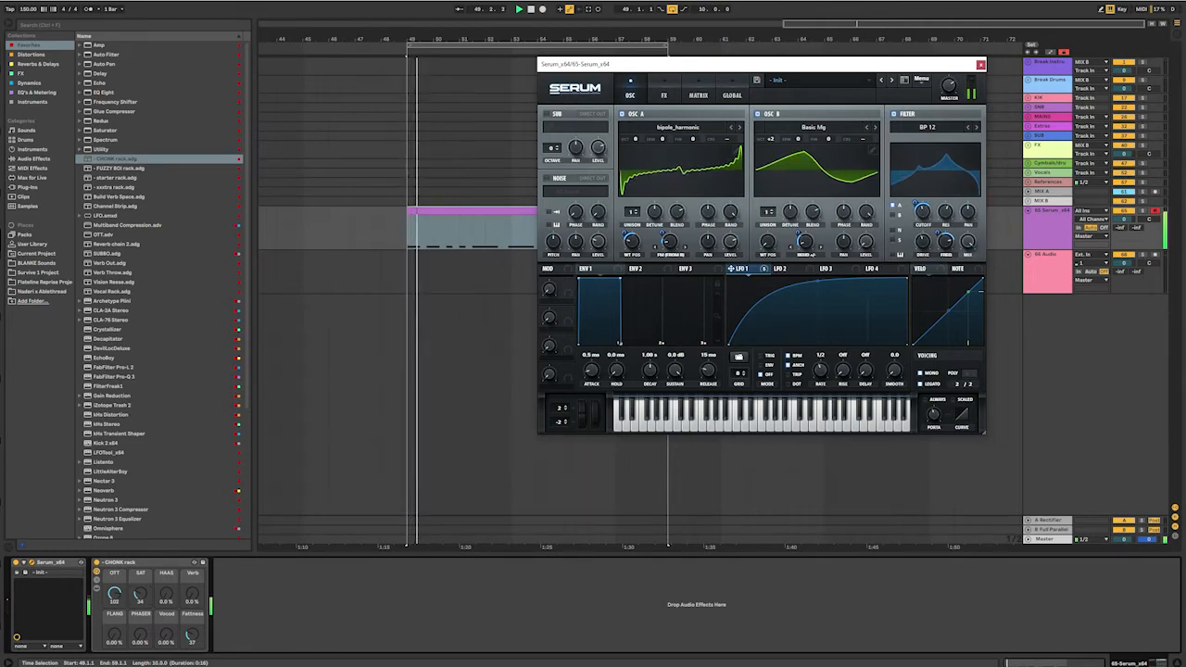
{"action": "key", "text": "space"}
{"action": "key", "text": "space"}
{"action": "key", "text": "space"}
{"action": "key", "text": "space"}
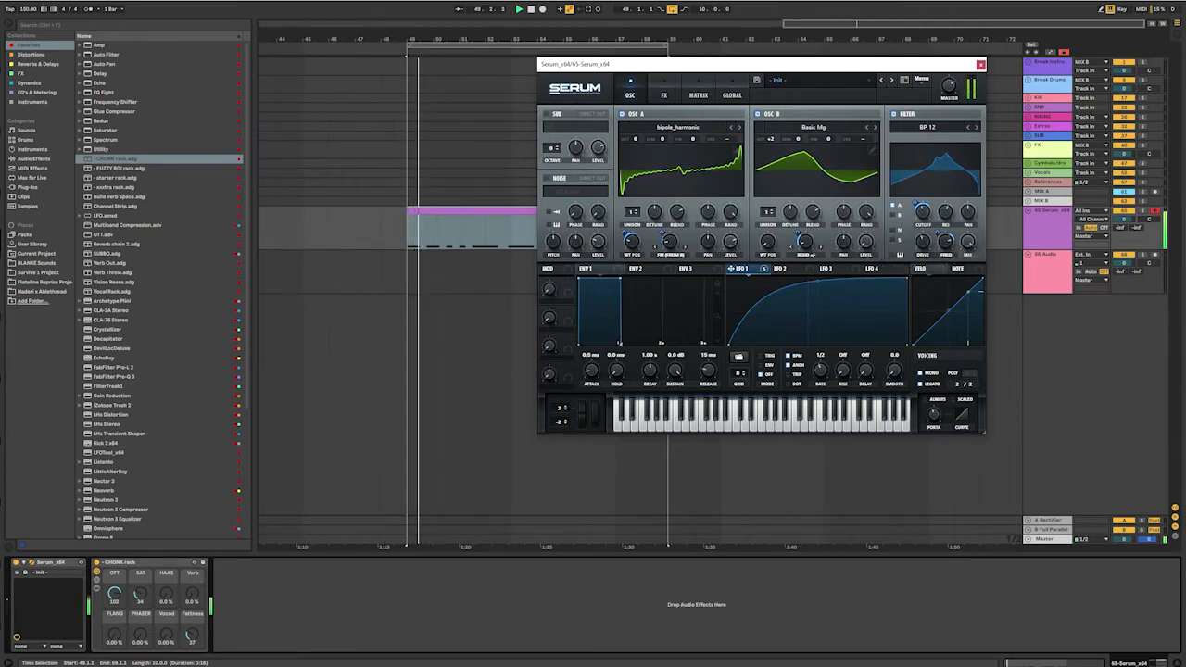
{"action": "key", "text": "space"}
{"action": "key", "text": "space"}
{"action": "key", "text": "space"}
{"action": "left_click_drag", "start_coordinate": [936, 233], "coordinate": [935, 222]}
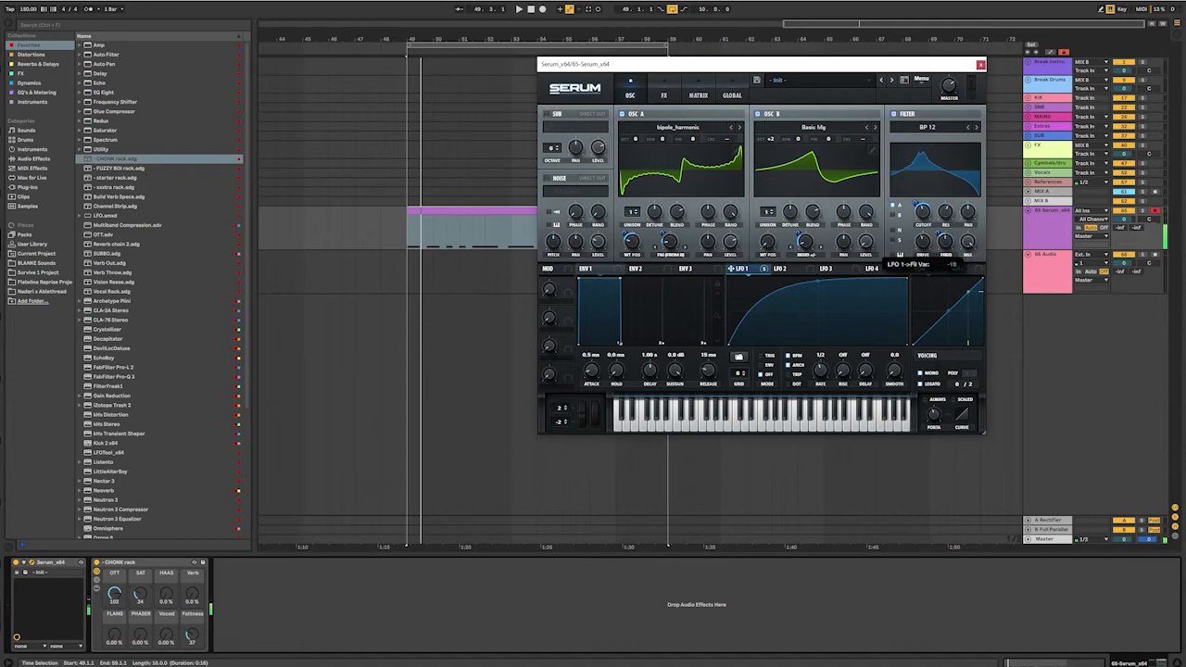
{"action": "key", "text": "space"}
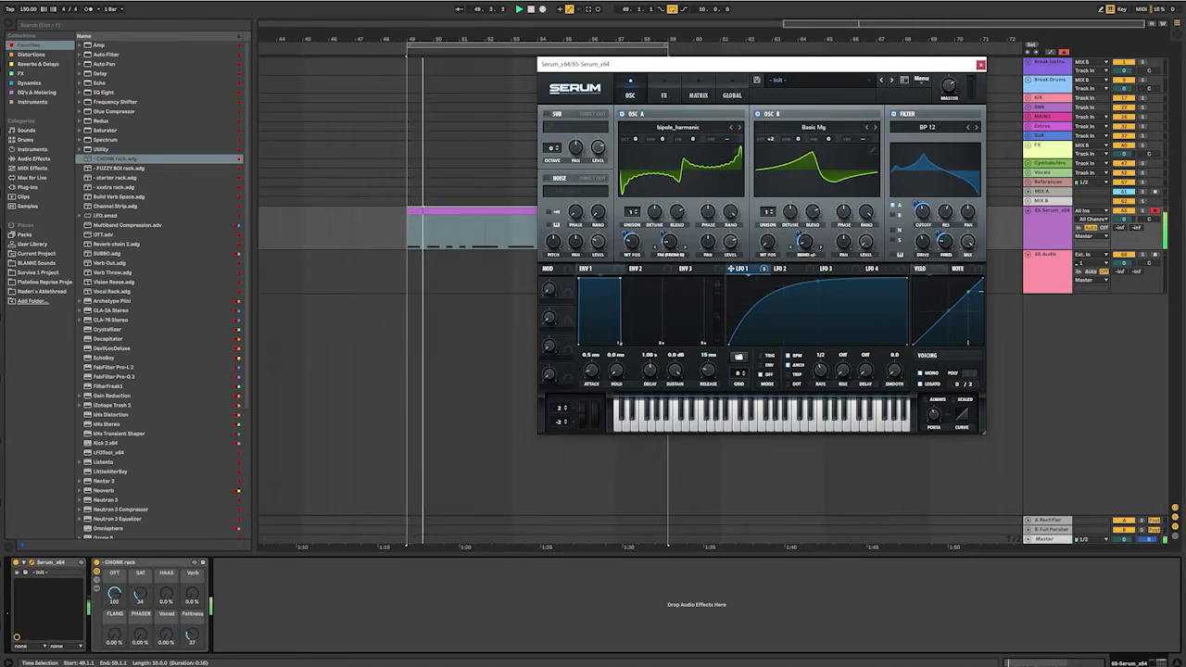
- Change the filter type to HP 12 and adjust its resonance while auditioning the pattern
{"action": "key", "text": "space"}
{"action": "key", "text": "space"}
{"action": "left_click_drag", "start_coordinate": [945, 212], "coordinate": [945, 205]}
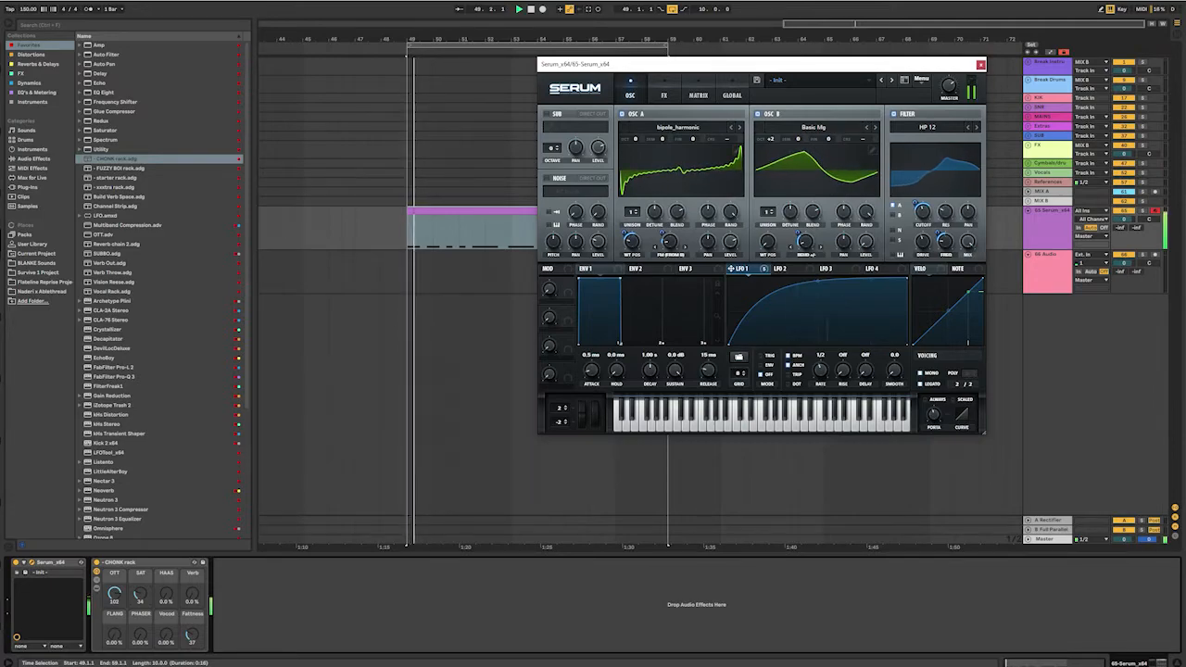
- Set LFO 1's mode to Trig and adjust the HP 12 filter's cutoff while auditioning the pattern
{"action": "mouse_move", "coordinate": [923, 212]}
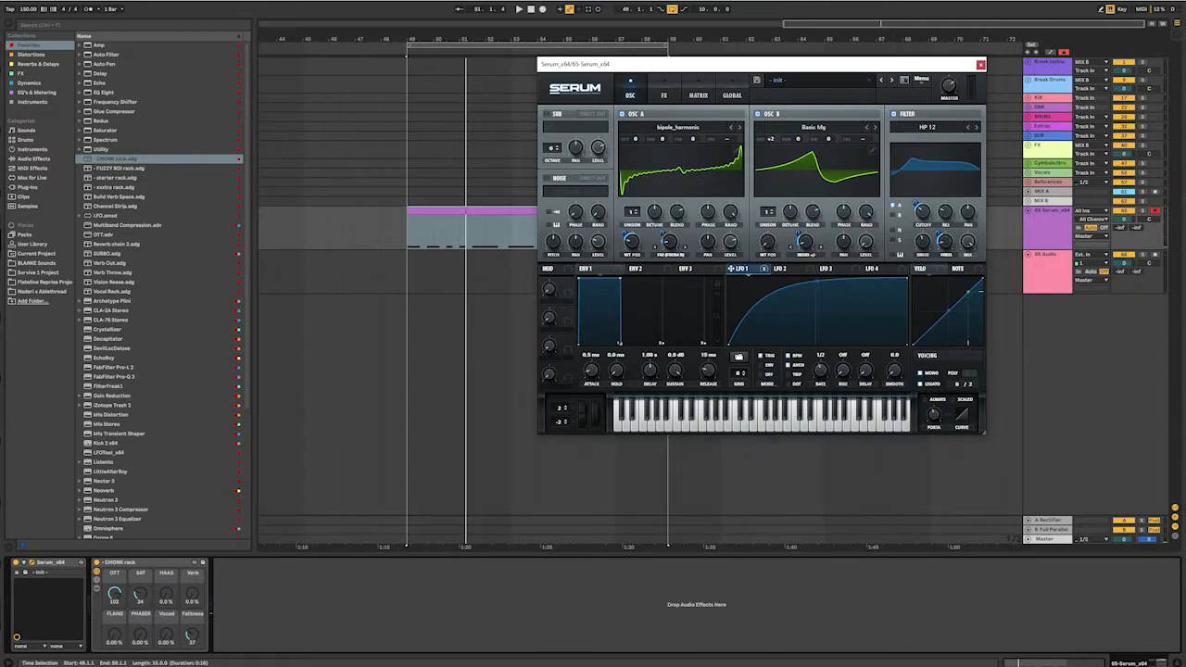
{"action": "key", "text": "space"}
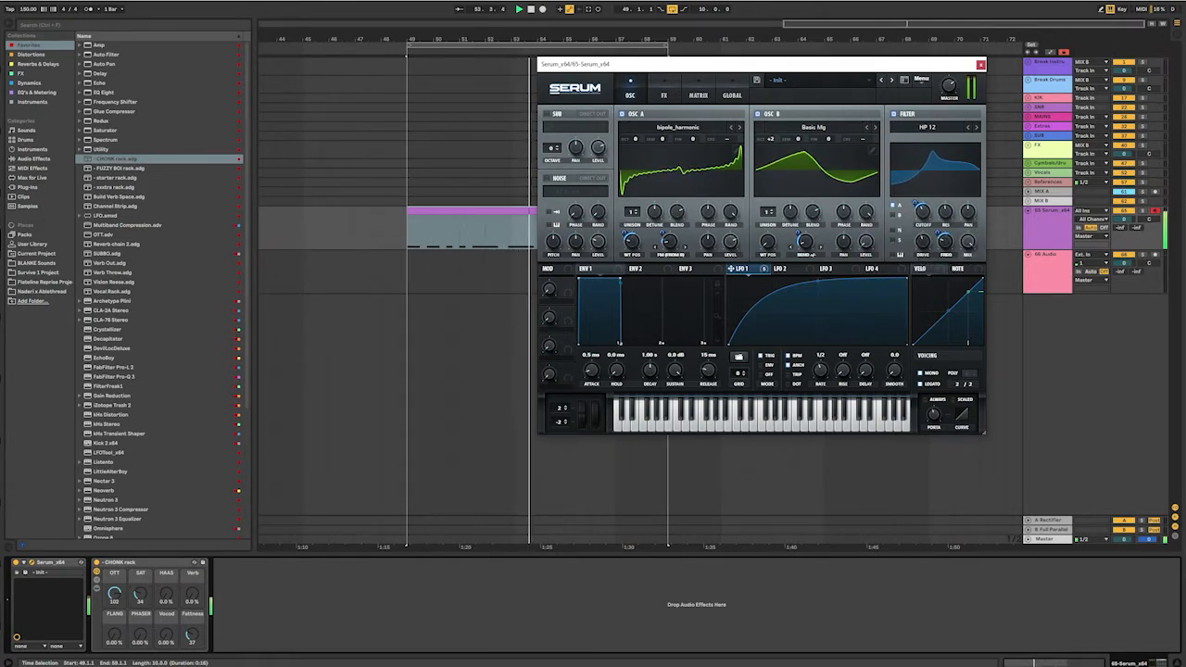
{"action": "right_click", "coordinate": [944, 246]}
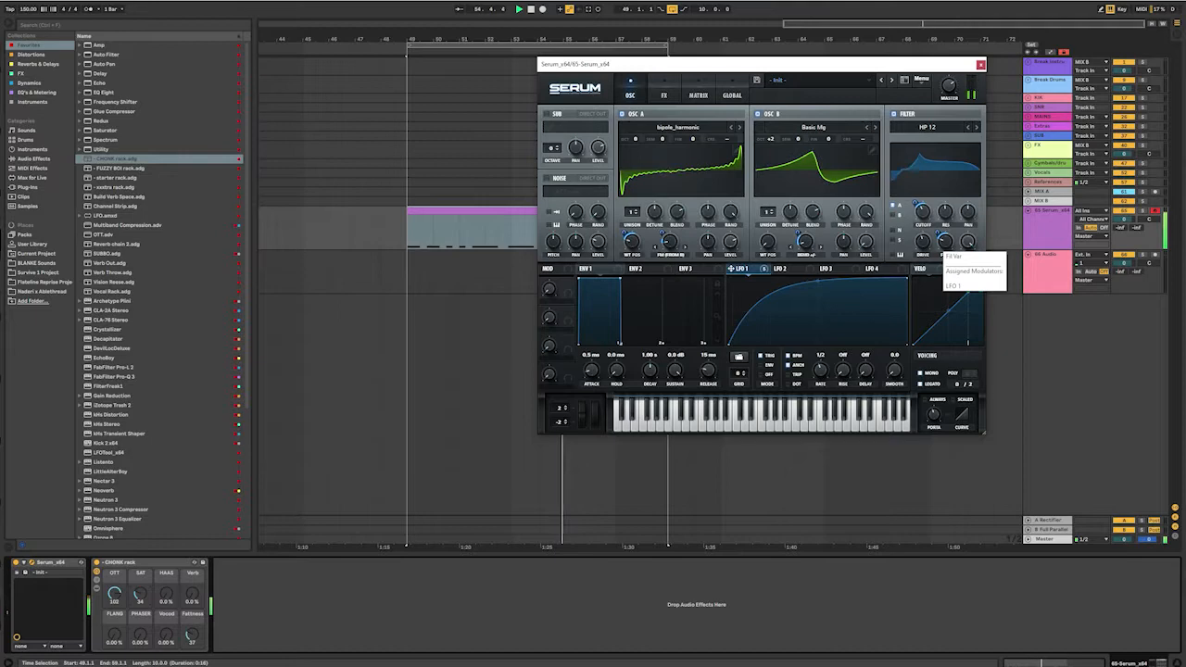
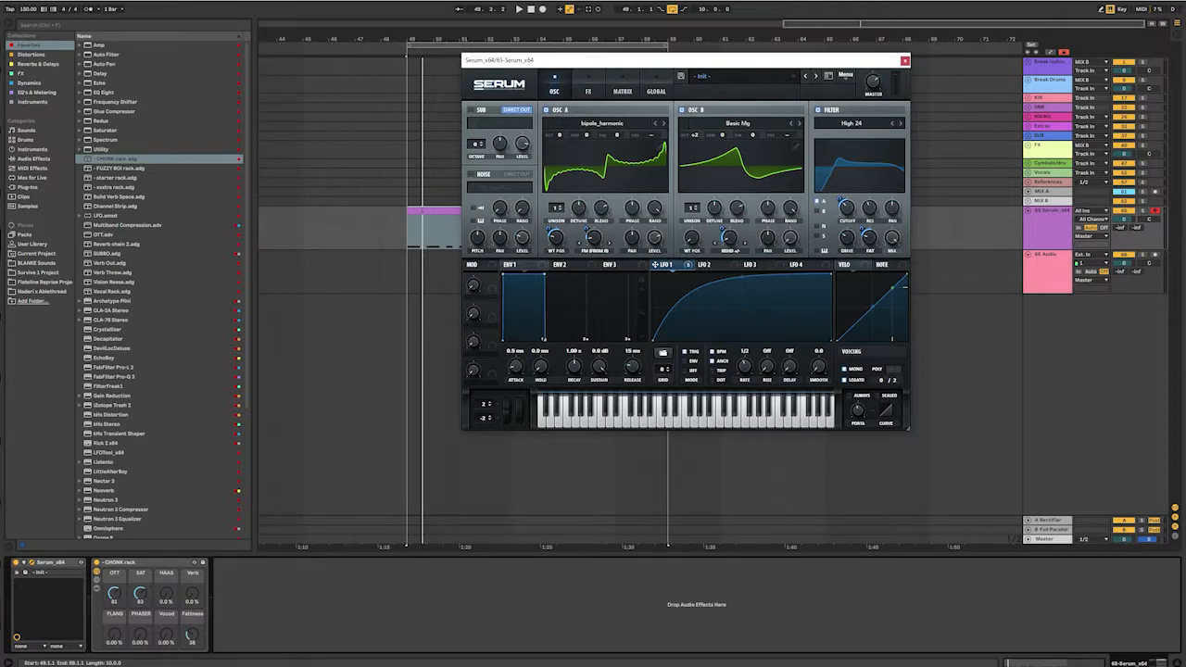
- Try the CHONK rack's Vocod at 100% while auditioning the pattern
{"action": "key", "text": "space"}
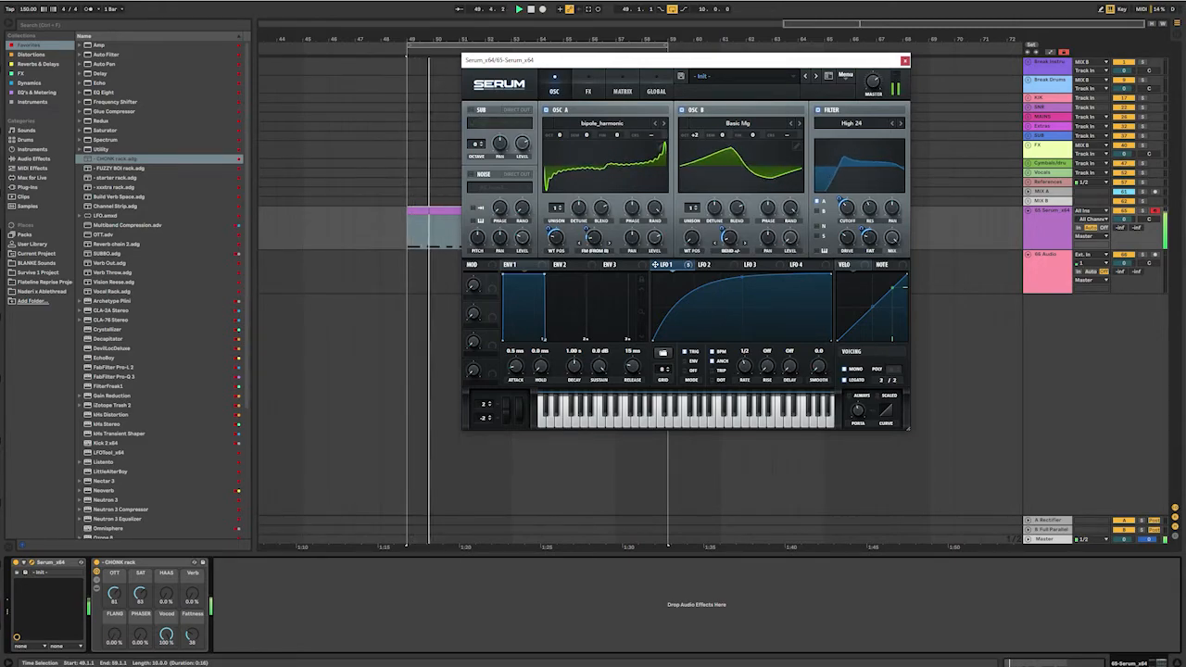
{"action": "key", "text": "space"}
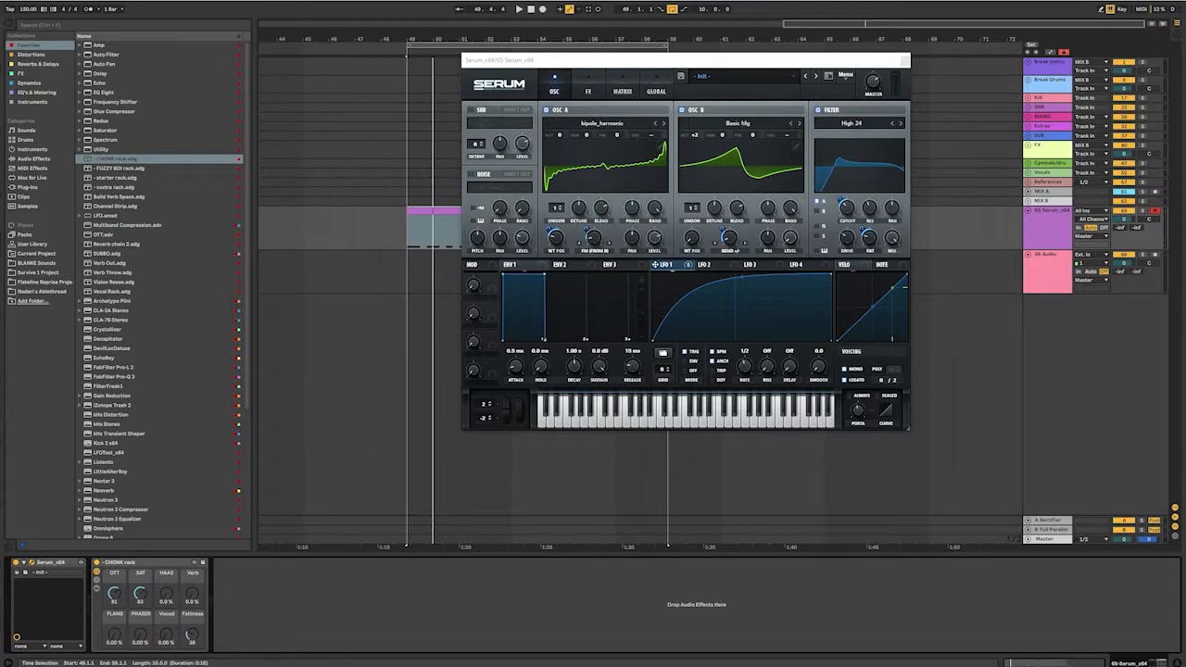
{"action": "left_click", "coordinate": [655, 264]}
{"action": "left_click", "coordinate": [588, 91]}
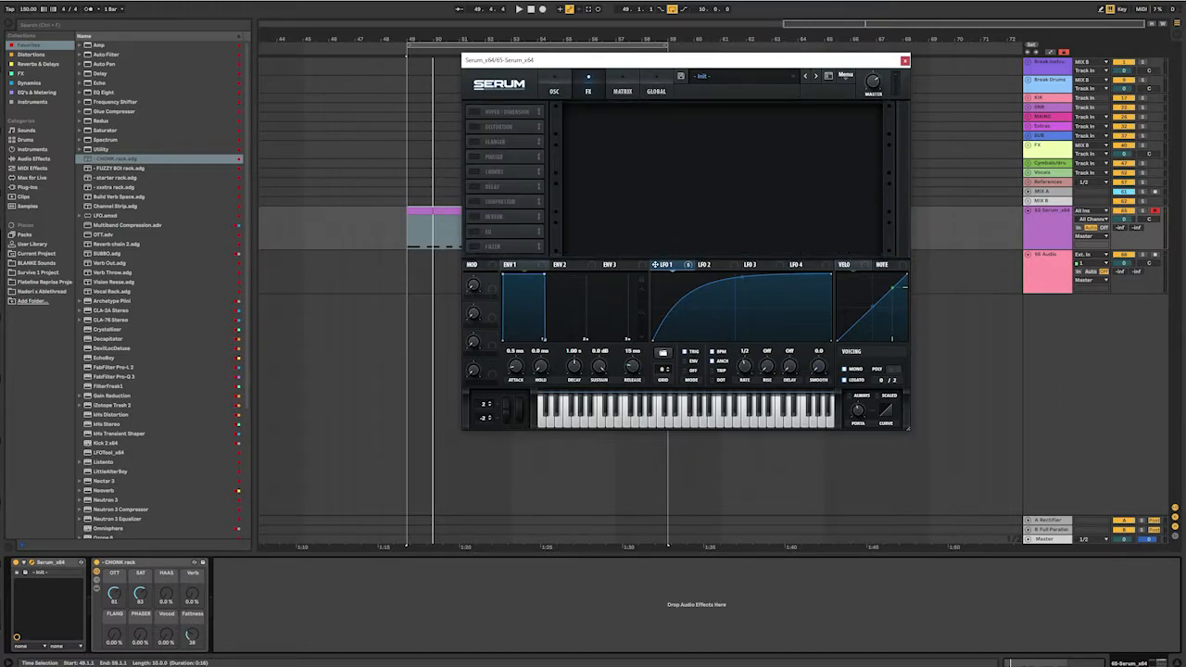
{"action": "left_click", "coordinate": [554, 91]}
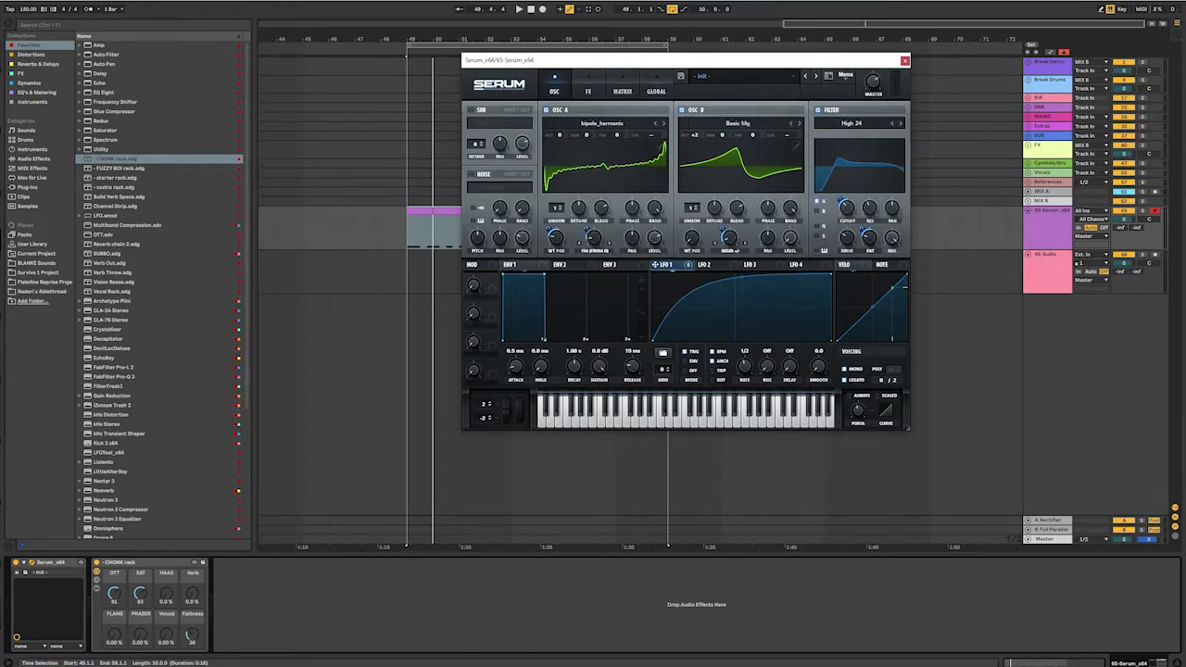
{"action": "right_click", "coordinate": [596, 242]}
- Enable the Hyper/Dimension effect, lower the Hyper mix and assign LFO 1 to modulate it
{"action": "left_click", "coordinate": [588, 91]}
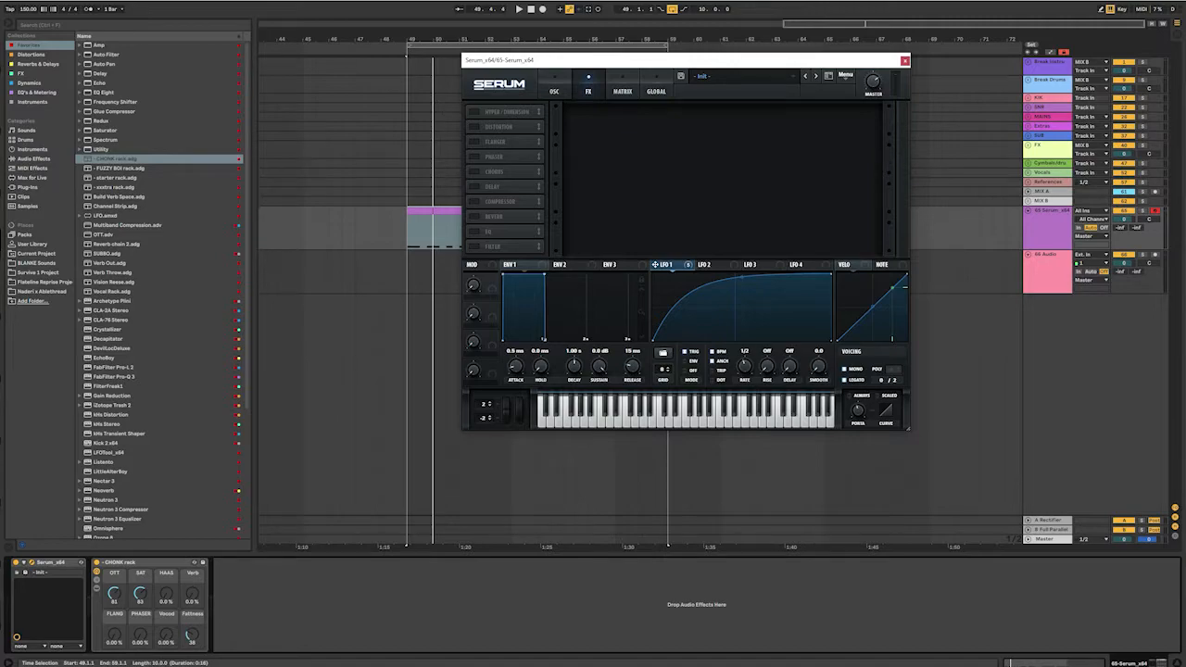
{"action": "left_click", "coordinate": [474, 112]}
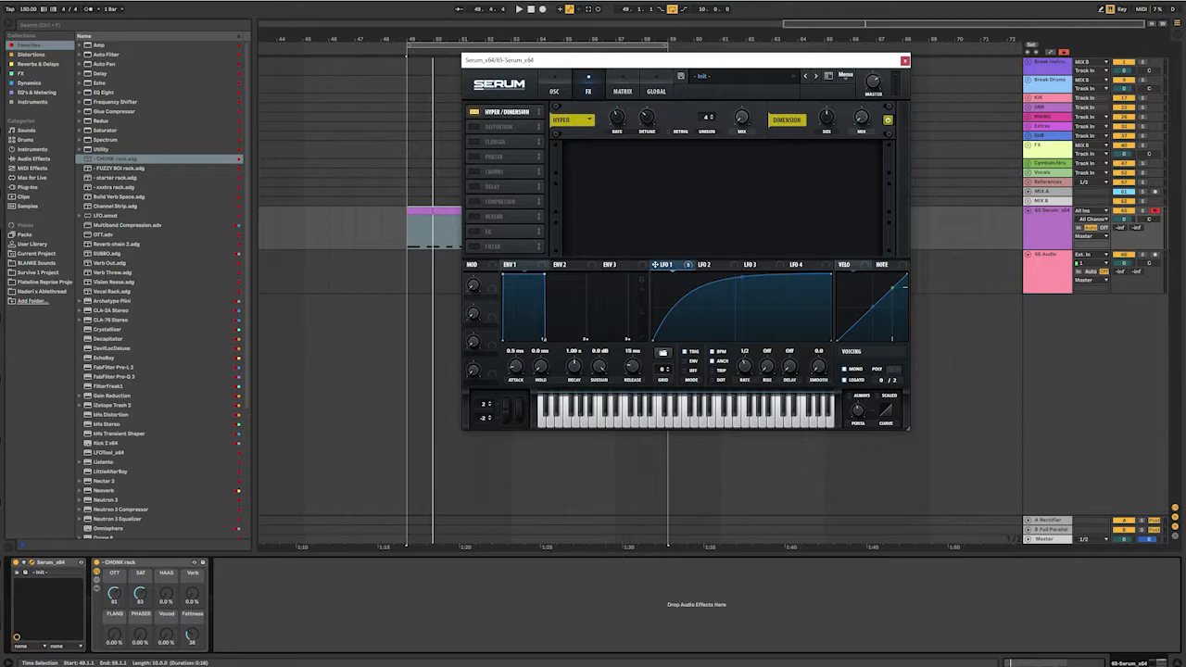
{"action": "left_click_drag", "start_coordinate": [742, 118], "coordinate": [742, 144]}
{"action": "left_click_drag", "start_coordinate": [656, 265], "coordinate": [732, 128]}
{"action": "key", "text": "space"}
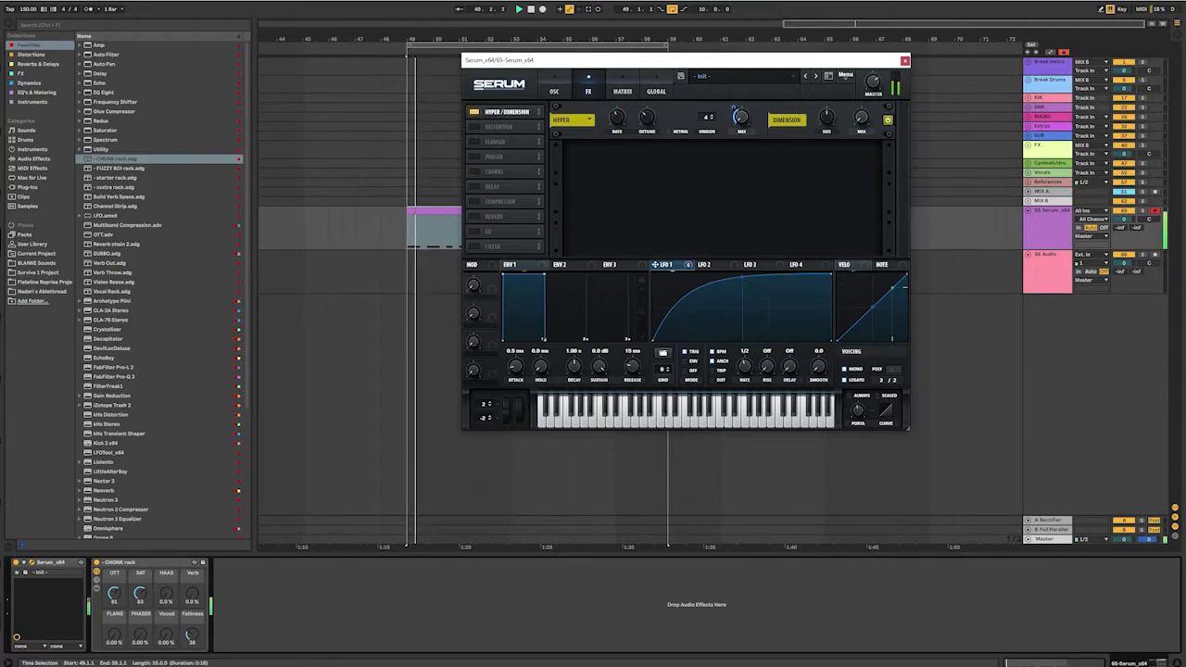
- Set LFO 1's modulation of the Hyper mix to 21 while auditioning the pattern
{"action": "right_click", "coordinate": [741, 116]}
{"action": "left_click_drag", "start_coordinate": [734, 108], "coordinate": [733, 118]}
{"action": "key", "text": "space"}
{"action": "key", "text": "space"}
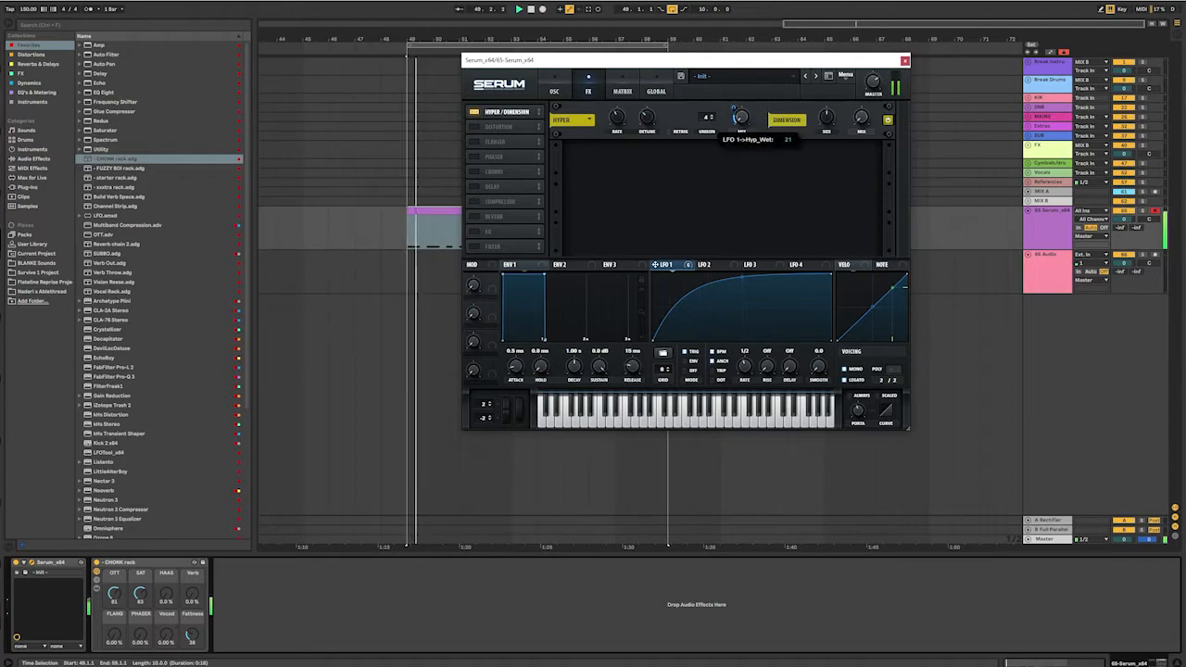
{"action": "key", "text": "space"}
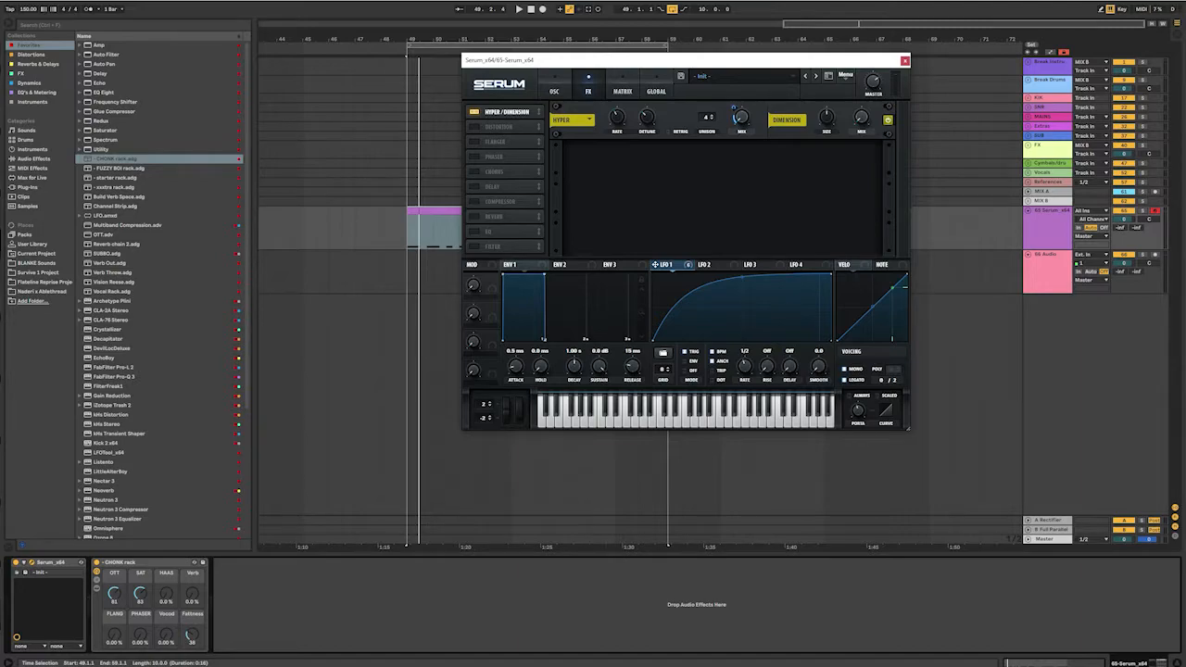
- Set the Dimension mix to 0% and audition the pattern with the modulated Hyper effect
{"action": "key", "text": "space"}
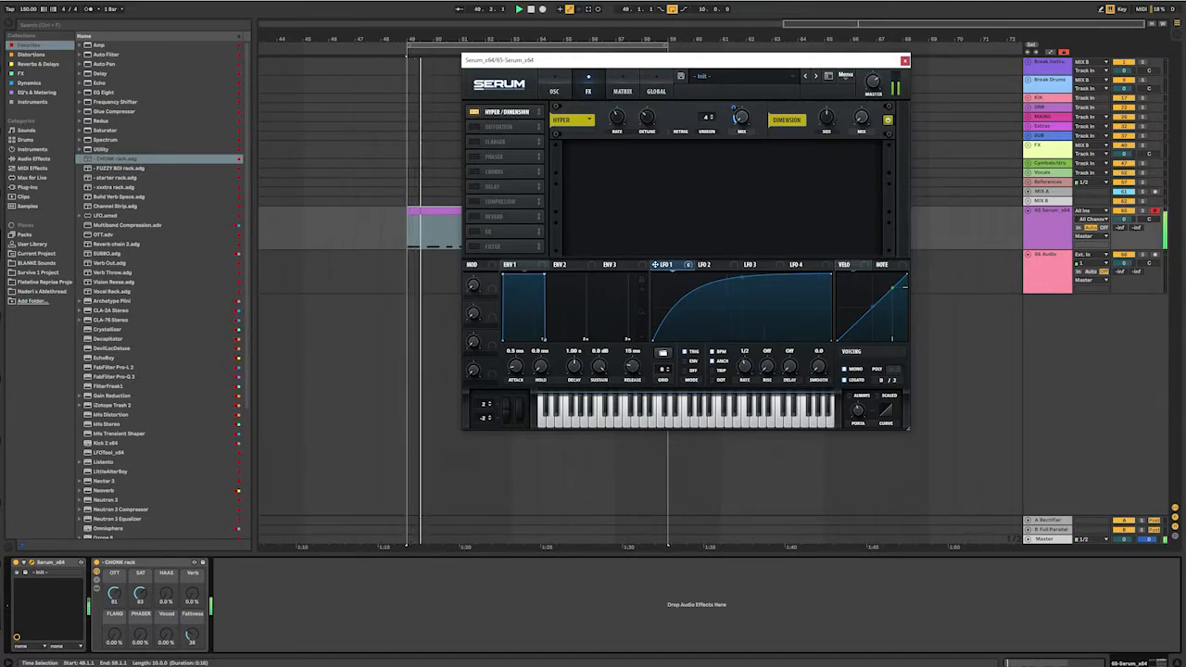
{"action": "key", "text": "space"}
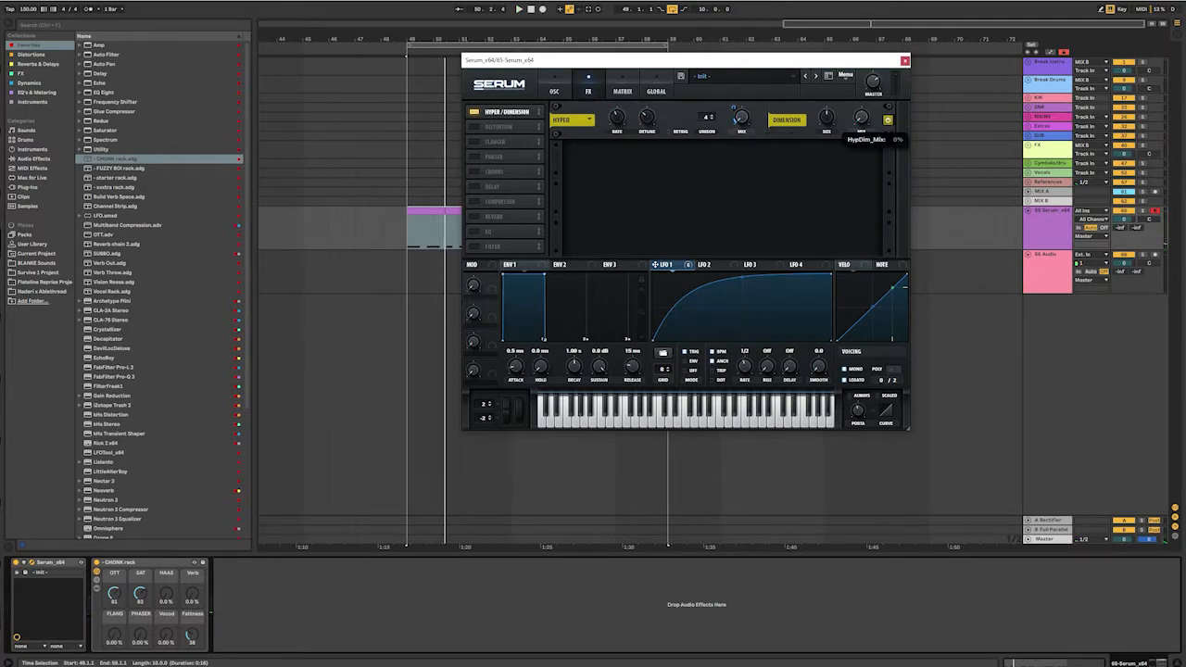
{"action": "key", "text": "space"}
{"action": "key", "text": "space"}
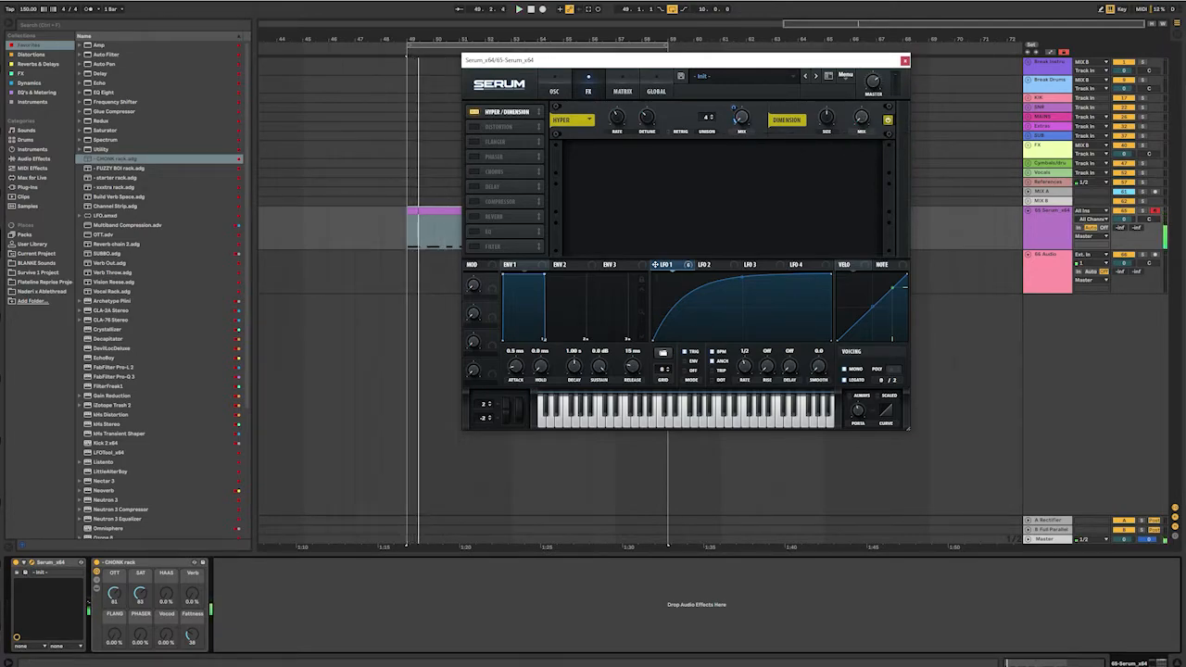
- Enable the Distortion effect and assign LFO 1 to its drive while auditioning the pattern
{"action": "left_click", "coordinate": [475, 126]}
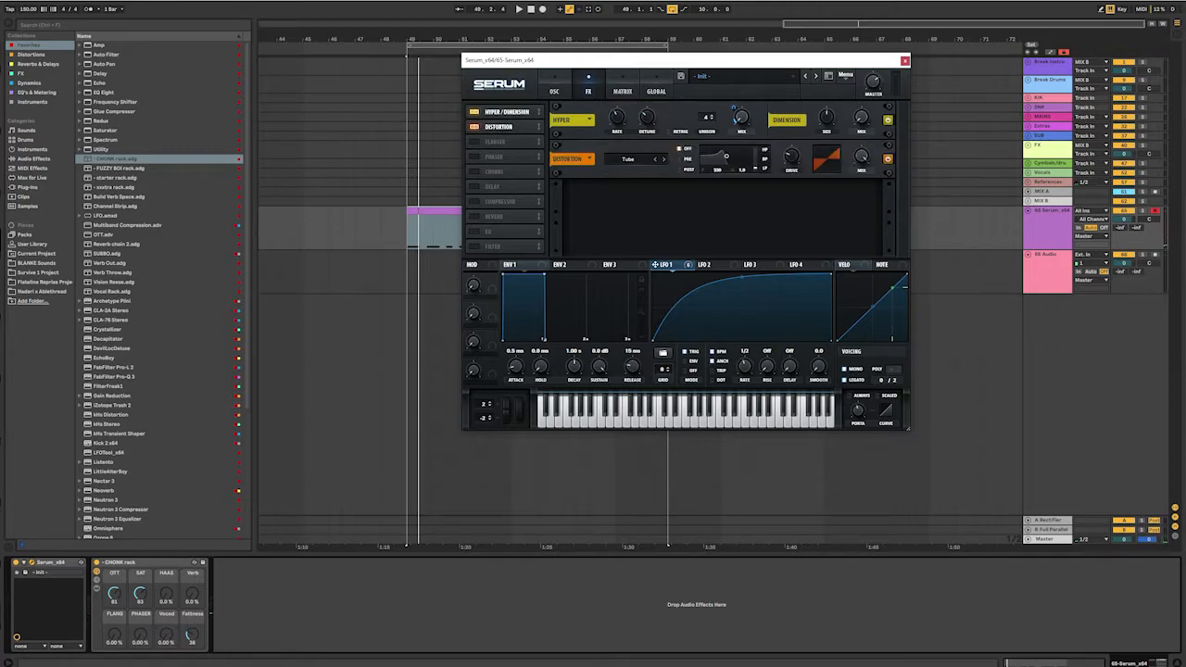
{"action": "key", "text": "space"}
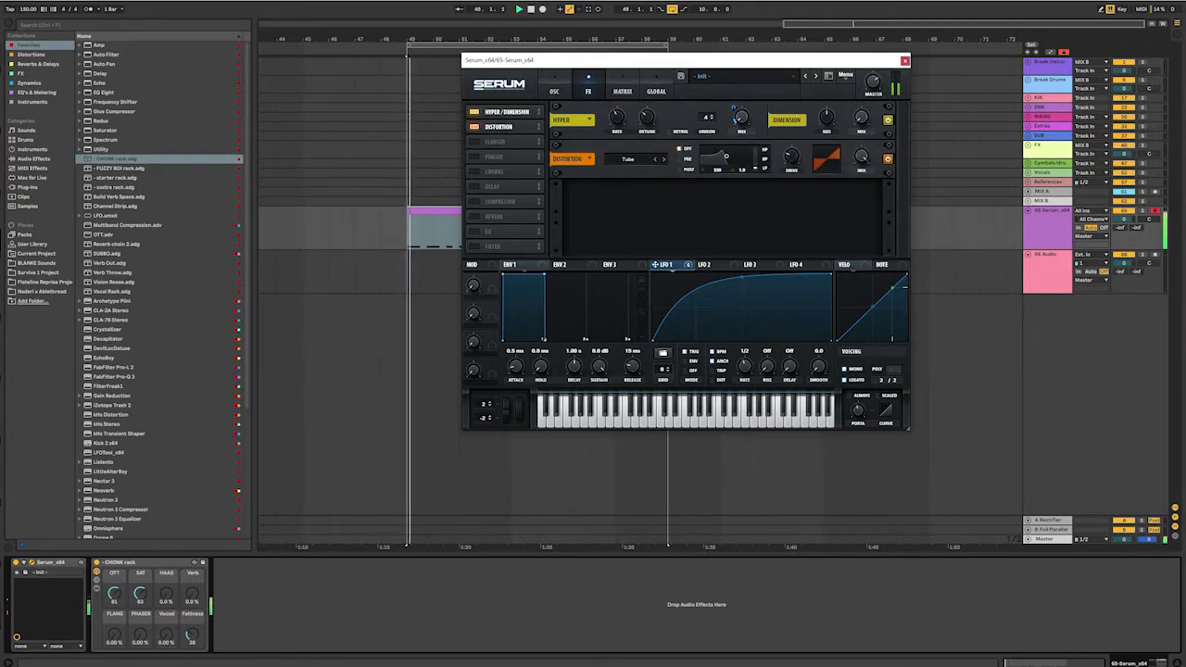
{"action": "key", "text": "space"}
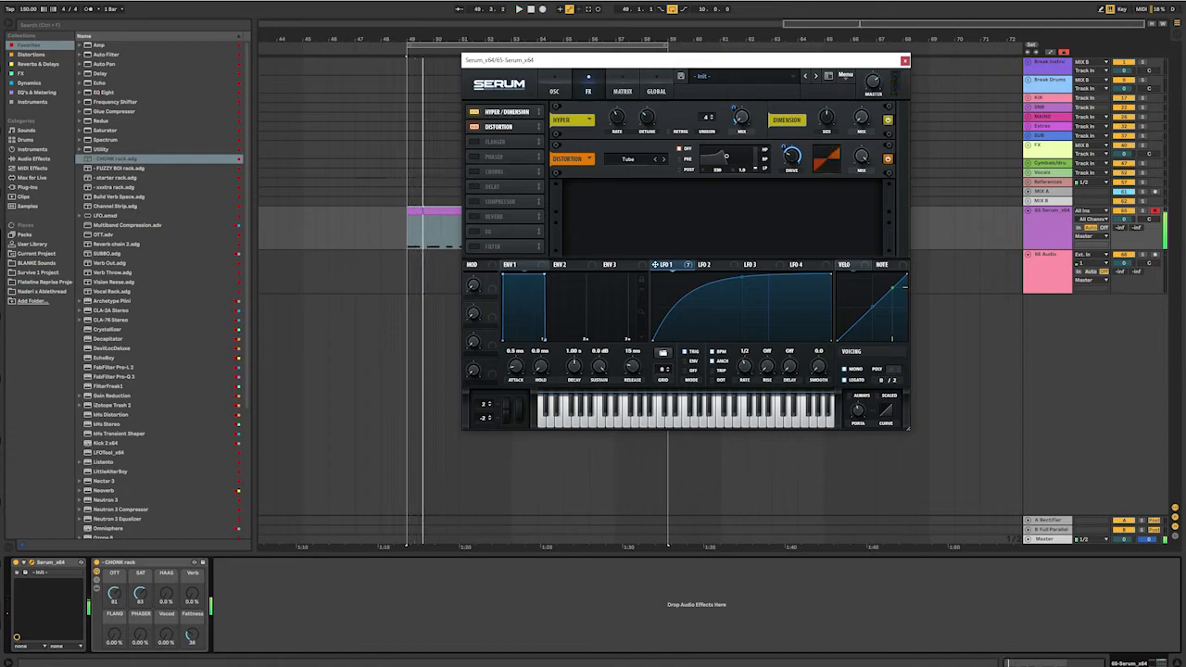
- Try the HardClip distortion type and audition the pattern
{"action": "left_click", "coordinate": [662, 160]}
{"action": "left_click", "coordinate": [663, 159]}
{"action": "key", "text": "space"}
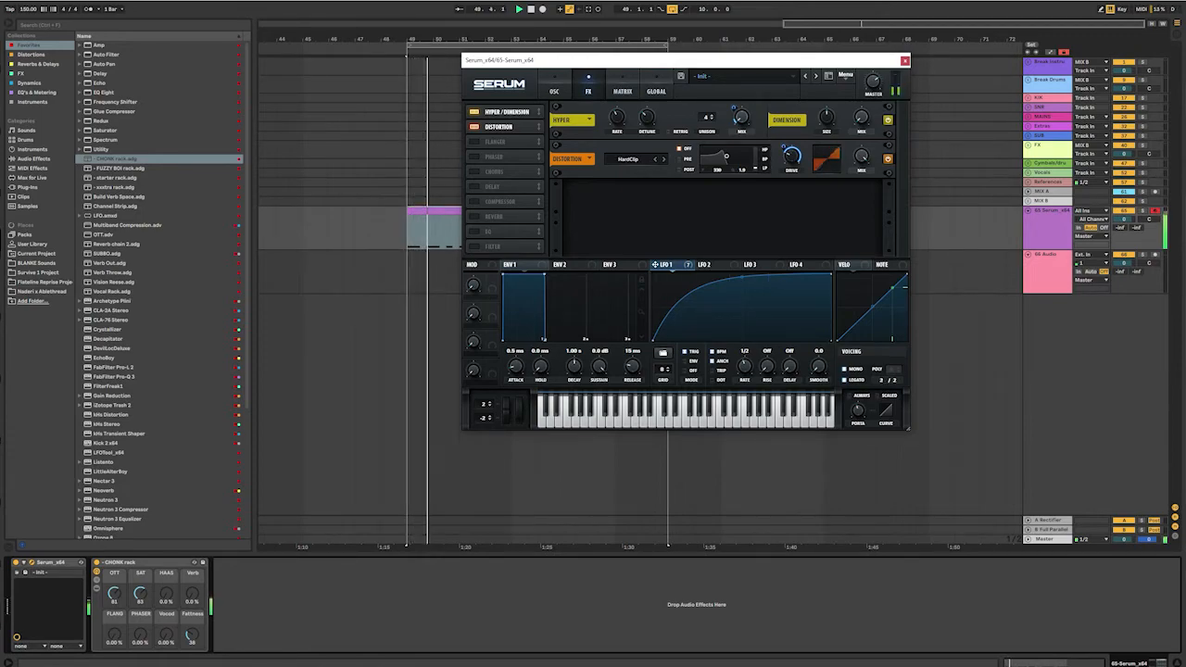
{"action": "key", "text": "space"}
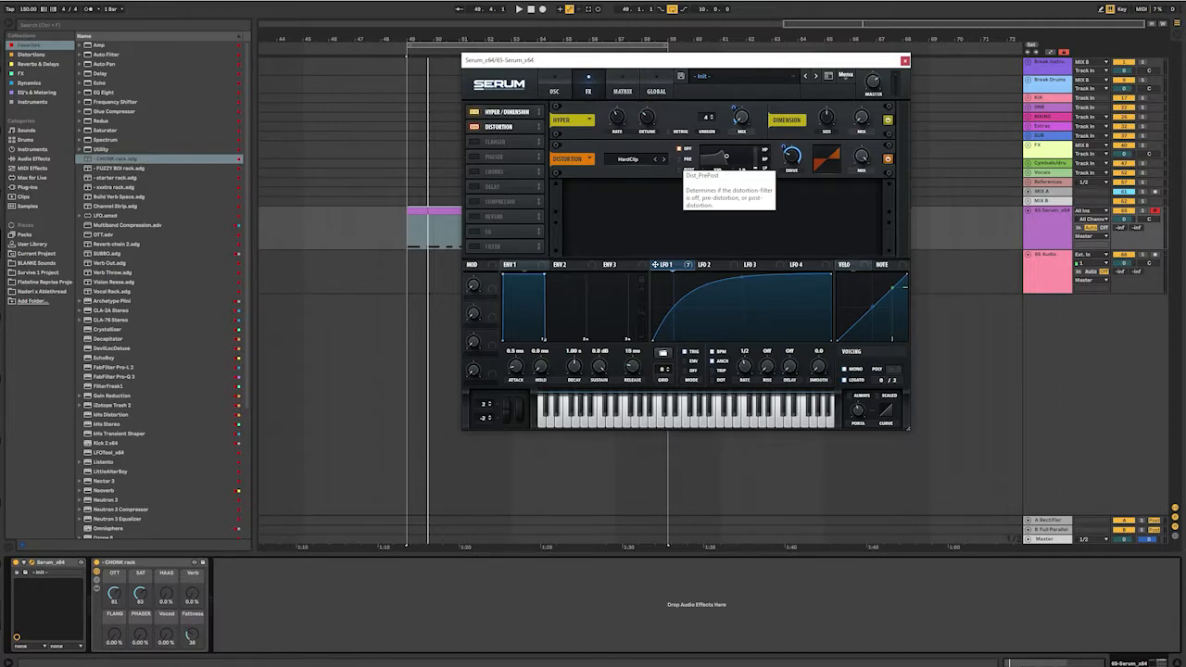
- Try the Diode 2 distortion type and audition the pattern
{"action": "key", "text": "space"}
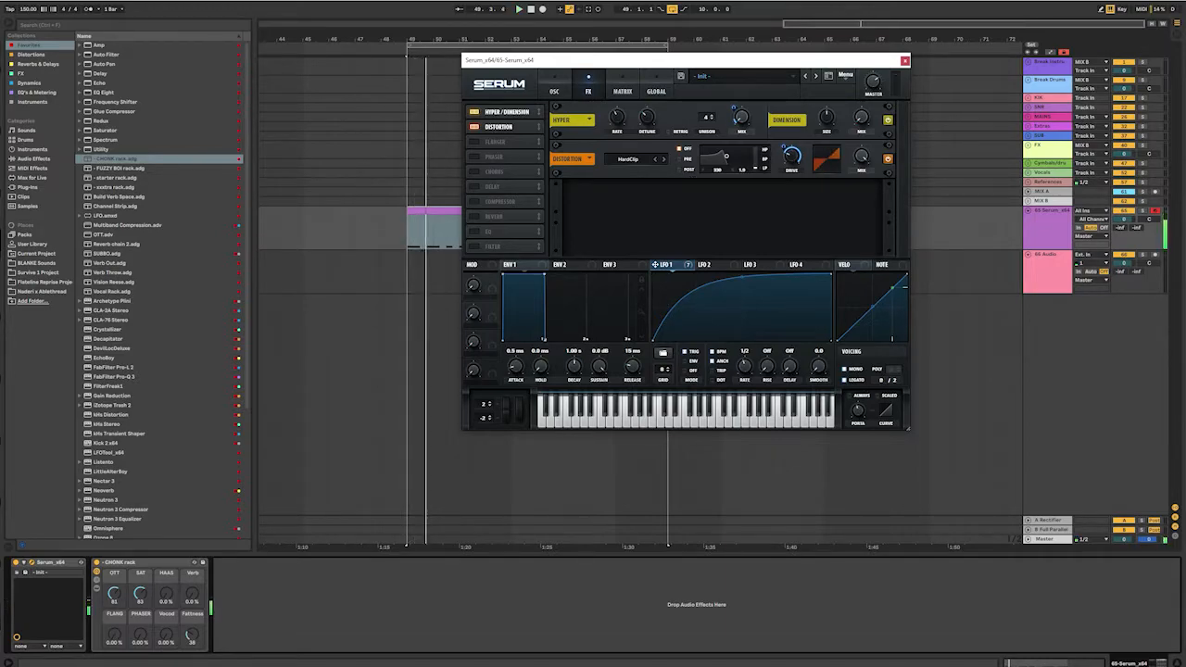
{"action": "left_click", "coordinate": [663, 159]}
{"action": "key", "text": "space"}
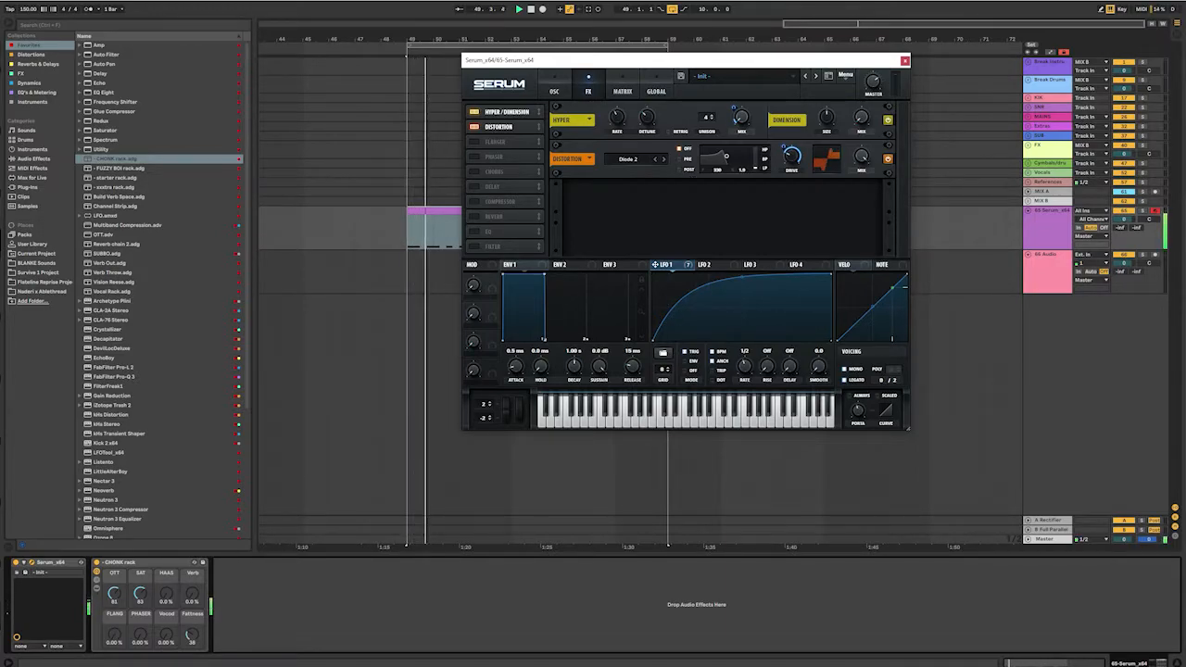
- Change the distortion type to Lin.Fold and reduce its drive while auditioning the pattern
{"action": "key", "text": "space"}
{"action": "key", "text": "space"}
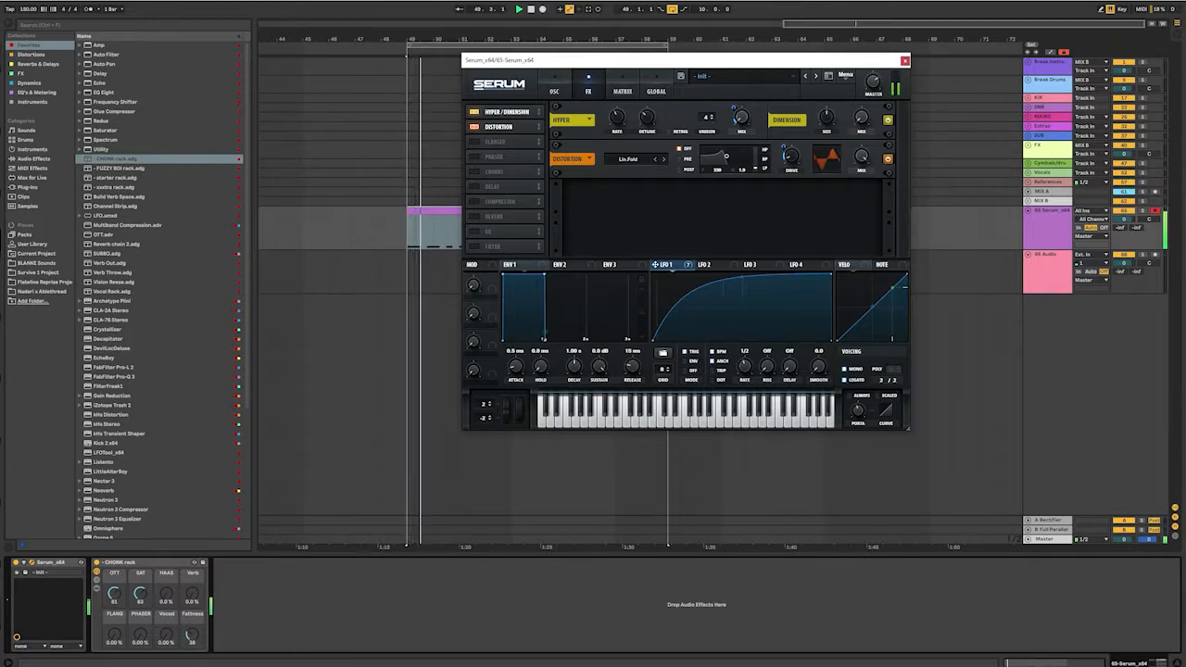
{"action": "key", "text": "space"}
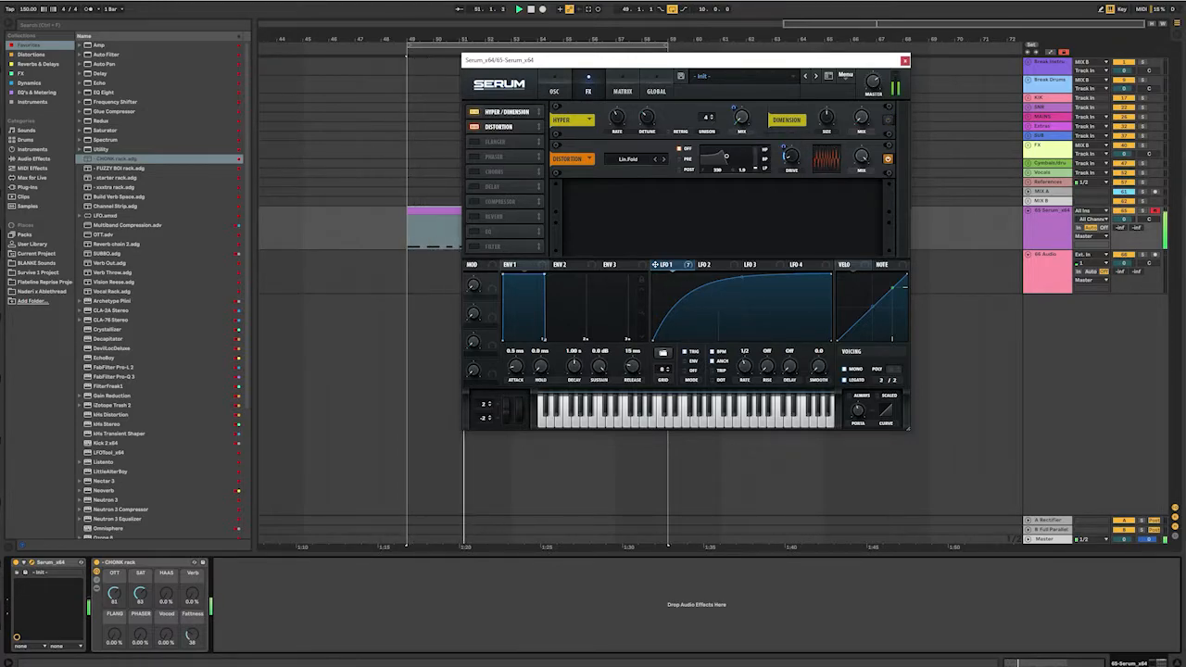
- Adjust LFO 1's modulation amount on the Lin.Fold distortion's drive while auditioning the pattern
{"action": "key", "text": "space"}
{"action": "left_click_drag", "start_coordinate": [791, 156], "coordinate": [784, 143]}
{"action": "key", "text": "space"}
{"action": "key", "text": "space"}
{"action": "key", "text": "space"}
{"action": "key", "text": "space"}
{"action": "key", "text": "space"}
{"action": "key", "text": "space"}
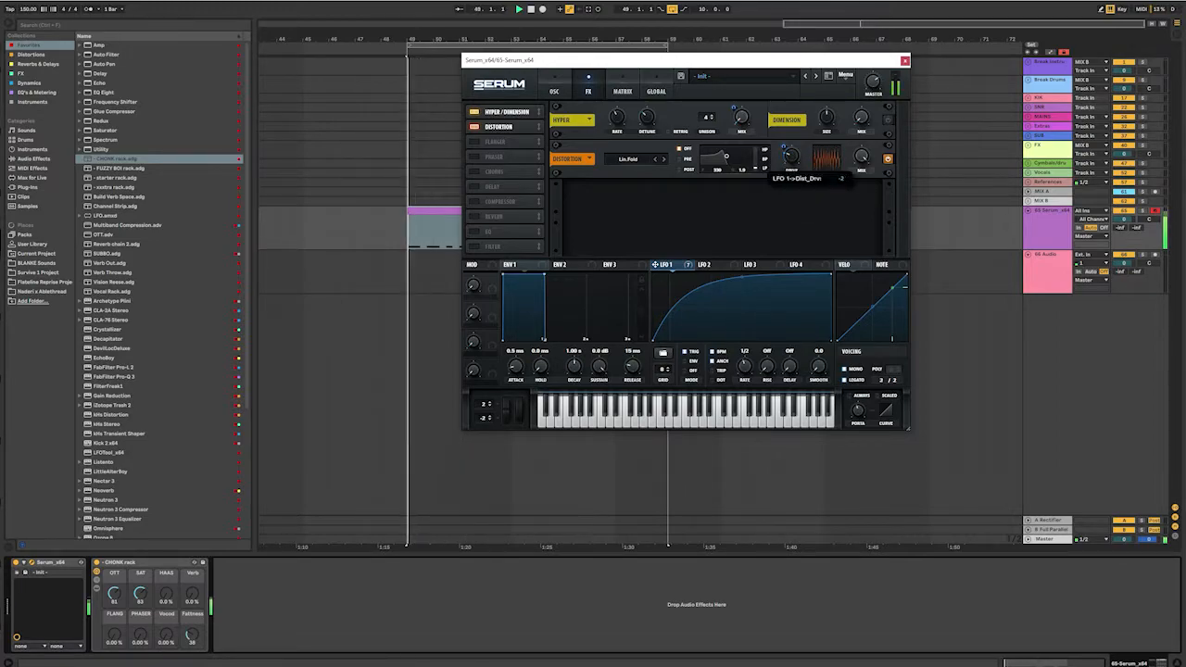
- Try the Zero-Square distortion type and audition the pattern
{"action": "left_click", "coordinate": [663, 160]}
{"action": "left_click", "coordinate": [664, 159]}
{"action": "key", "text": "space"}
{"action": "key", "text": "space"}
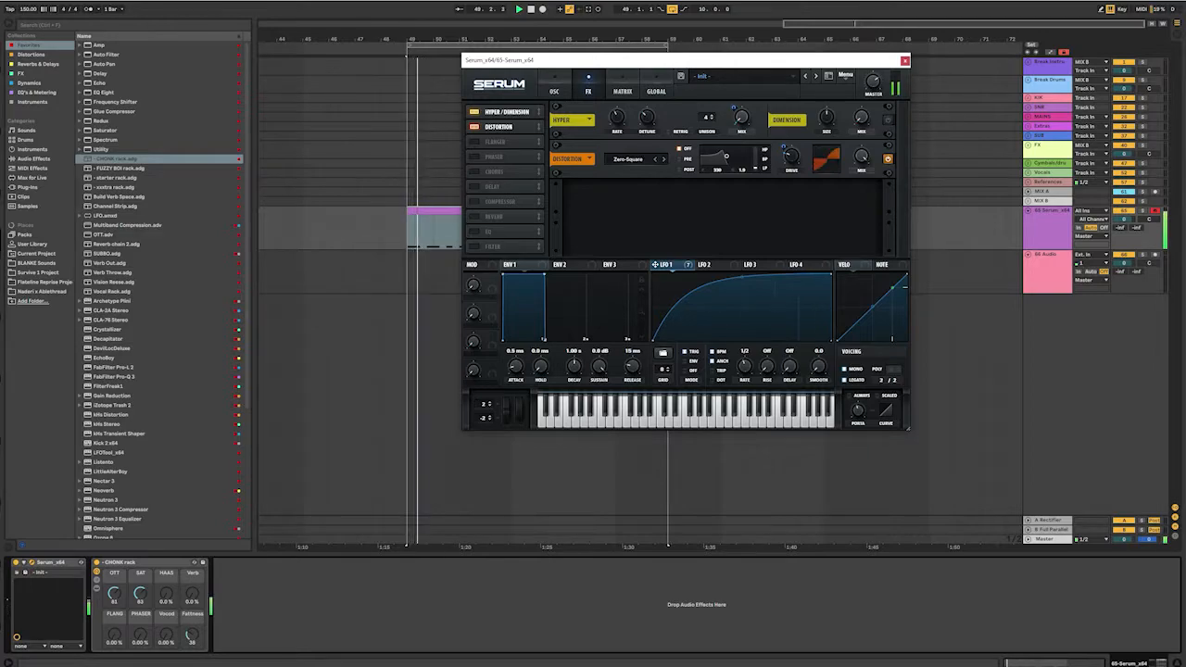
{"action": "key", "text": "space"}
{"action": "key", "text": "space"}
- Audition the Asym distortion type and change the distortion to Rectify
{"action": "left_click", "coordinate": [663, 159]}
{"action": "key", "text": "space"}
{"action": "key", "text": "space"}
{"action": "left_click", "coordinate": [663, 160]}
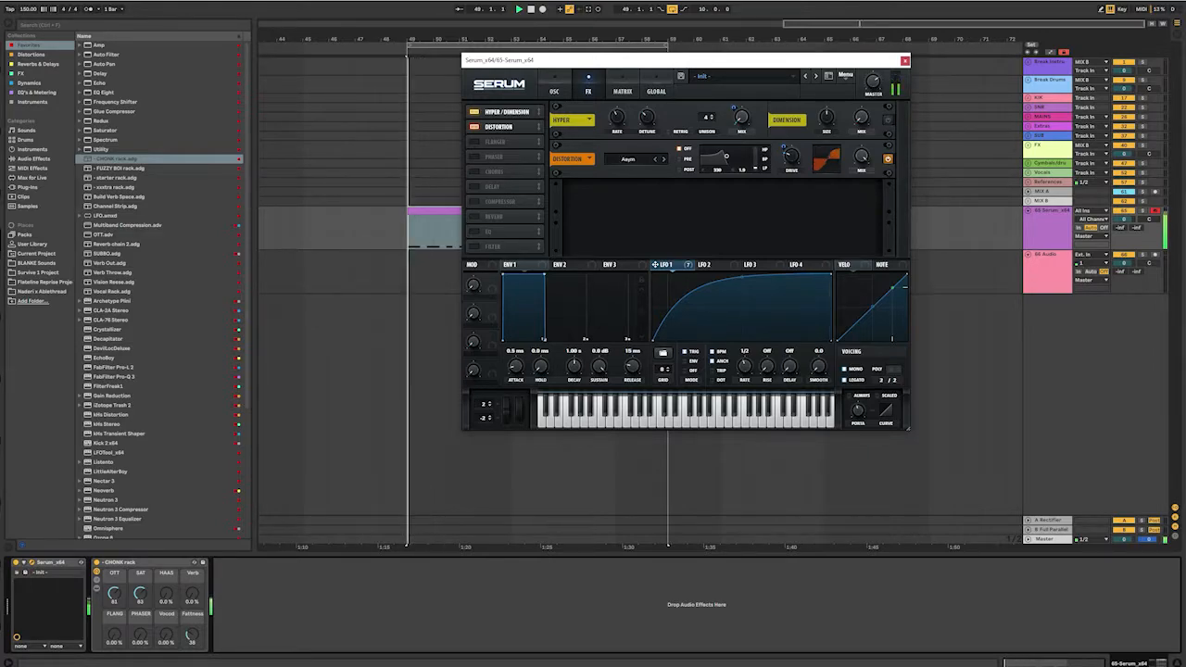
{"action": "left_click", "coordinate": [663, 159]}
{"action": "key", "text": "space"}
{"action": "key", "text": "space"}
{"action": "left_click", "coordinate": [663, 160]}
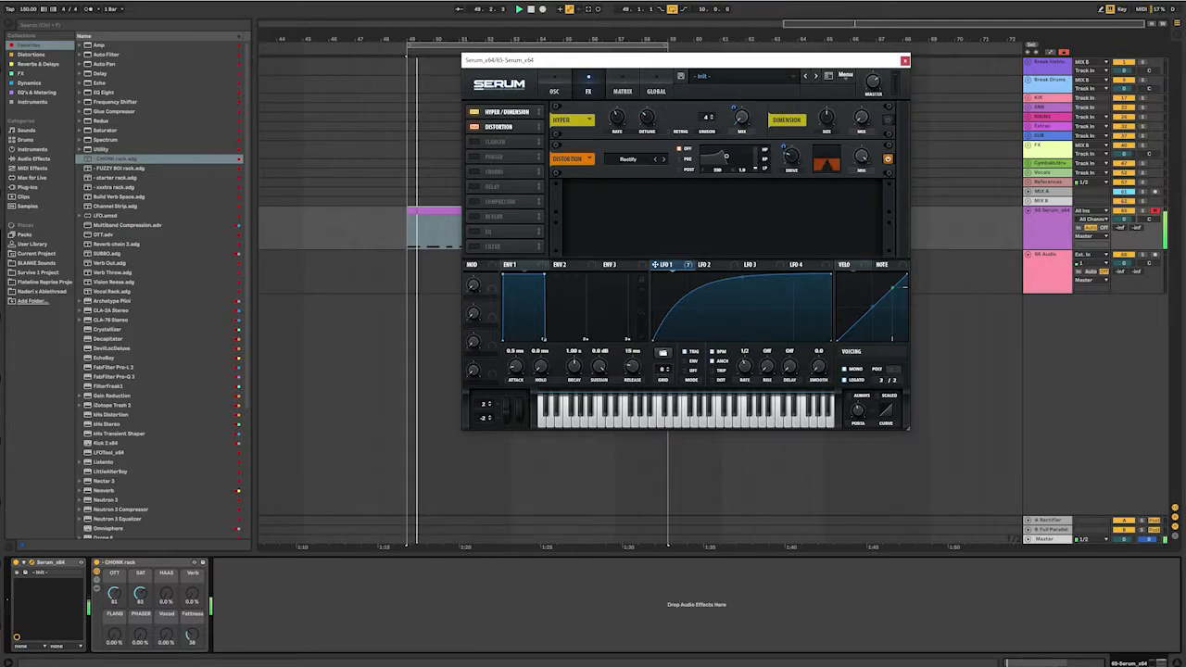
- Set LFO 1's modulation of the distortion drive to about 62 while auditioning the pattern
{"action": "left_click_drag", "start_coordinate": [784, 147], "coordinate": [784, 152]}
{"action": "key", "text": "space"}
{"action": "key", "text": "space"}
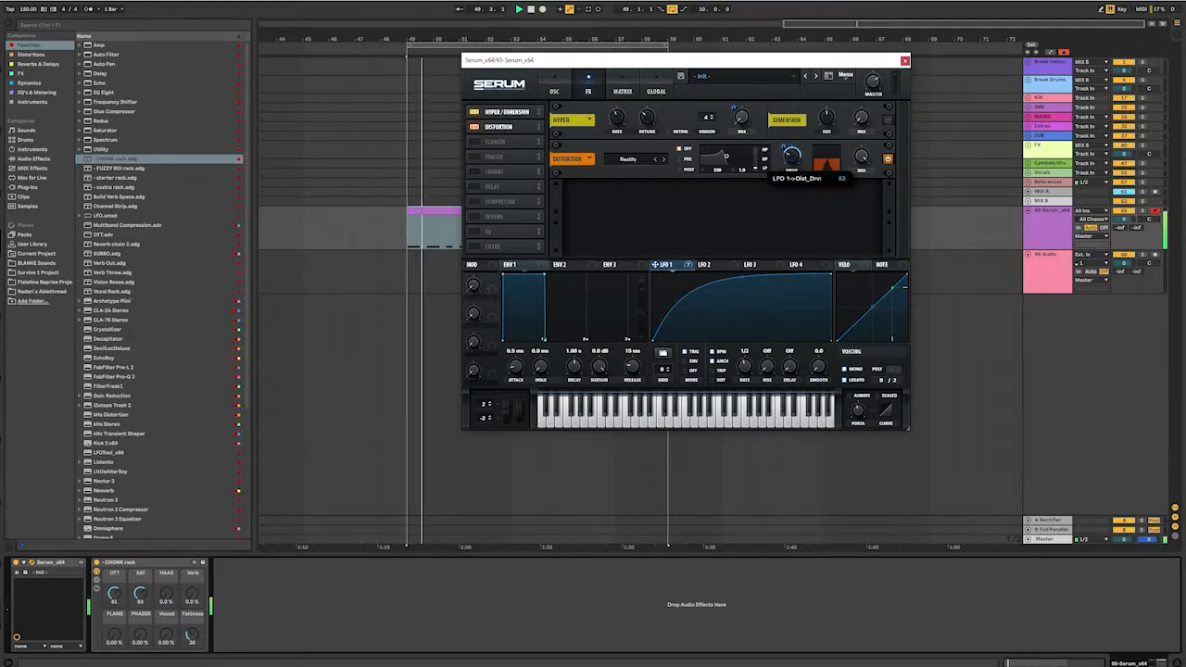
{"action": "key", "text": "space"}
{"action": "key", "text": "space"}
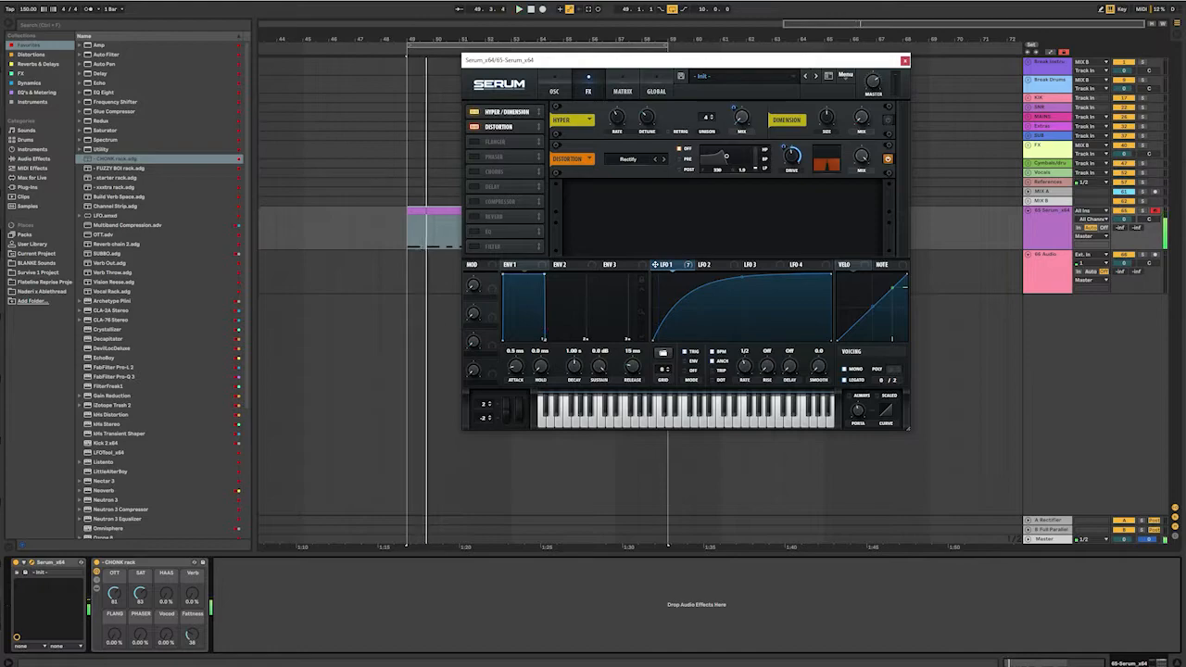
{"action": "key", "text": "space"}
{"action": "key", "text": "space"}
- Set LFO 1's modulation of the Hyper mix to about 25 and audition the pattern while checking the oscillator settings
{"action": "left_click_drag", "start_coordinate": [734, 108], "coordinate": [733, 111]}
{"action": "key", "text": "space"}
{"action": "key", "text": "space"}
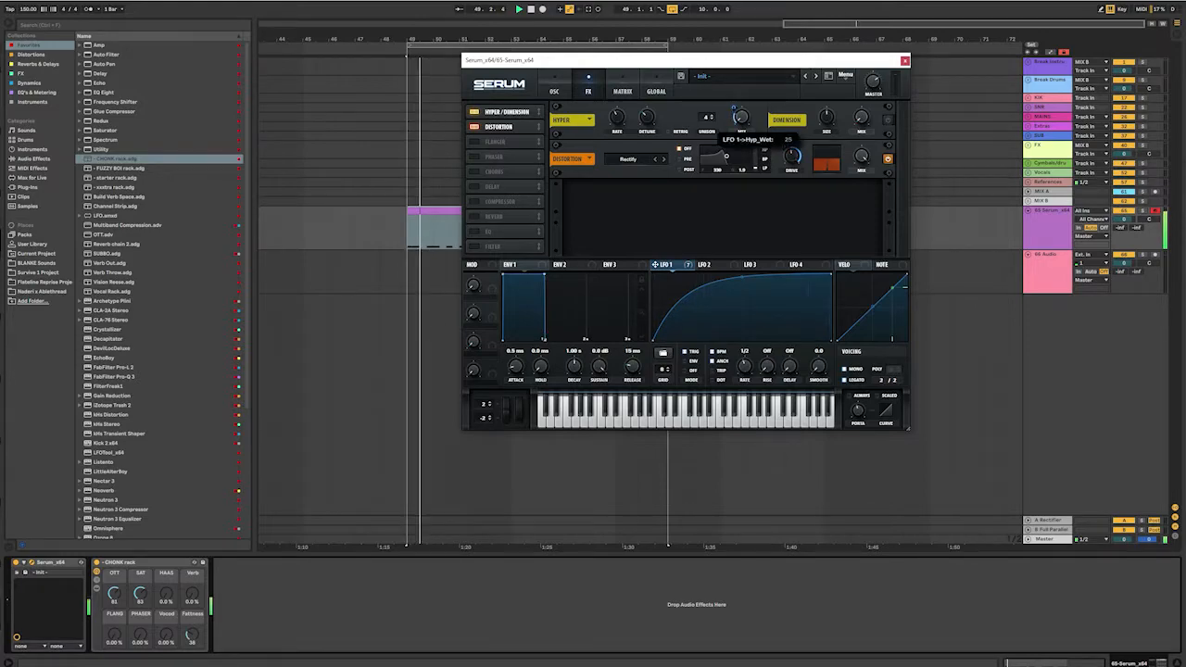
{"action": "key", "text": "space"}
{"action": "left_click", "coordinate": [554, 90]}
{"action": "key", "text": "space"}
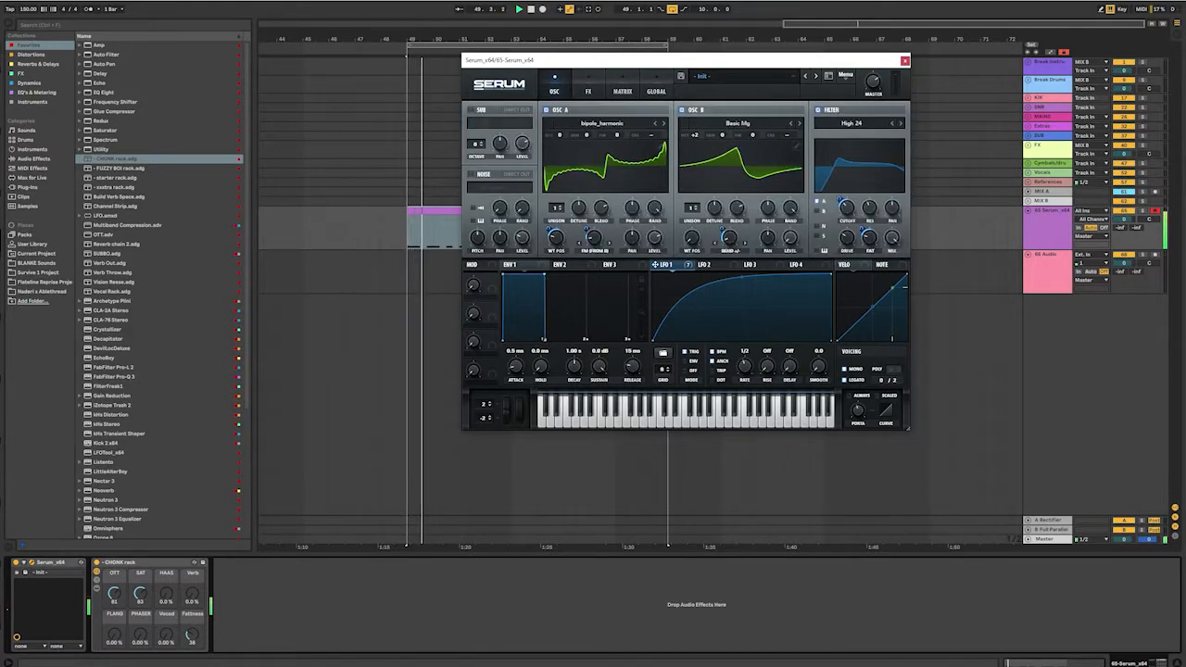
{"action": "key", "text": "space"}
{"action": "left_click", "coordinate": [587, 91]}
{"action": "key", "text": "space"}
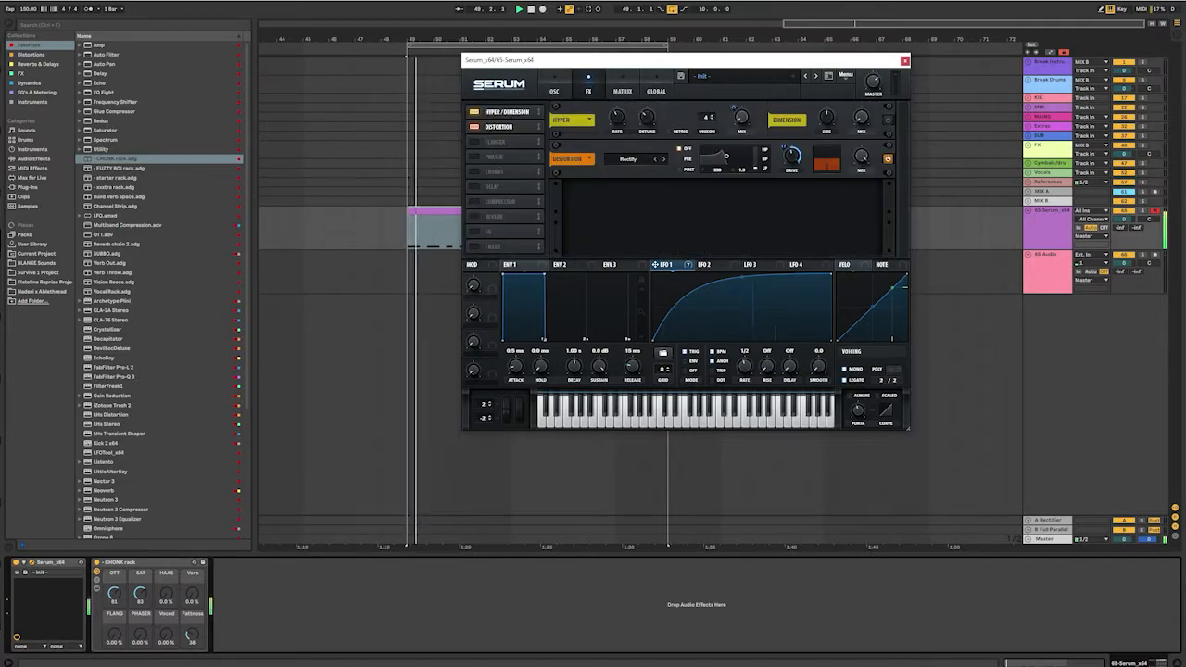
{"action": "key", "text": "space"}
- Enable the Flanger effect and raise LFO 1's modulation of its mix while auditioning the pattern
{"action": "left_click", "coordinate": [475, 141]}
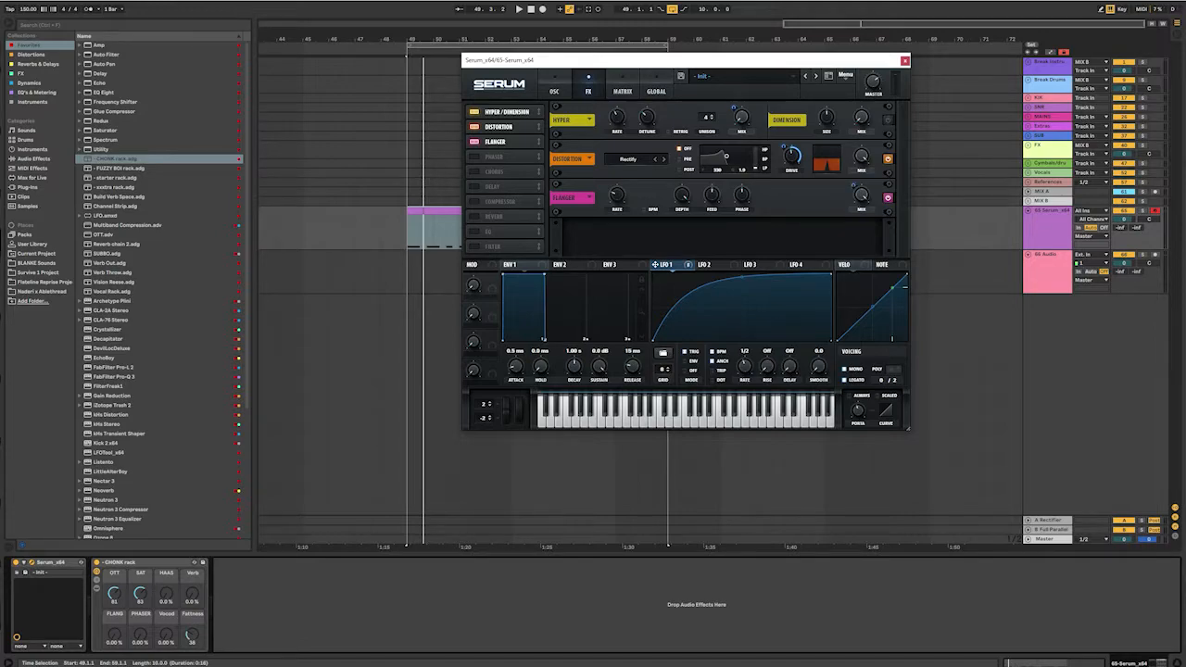
{"action": "left_click_drag", "start_coordinate": [853, 186], "coordinate": [853, 174]}
{"action": "key", "text": "space"}
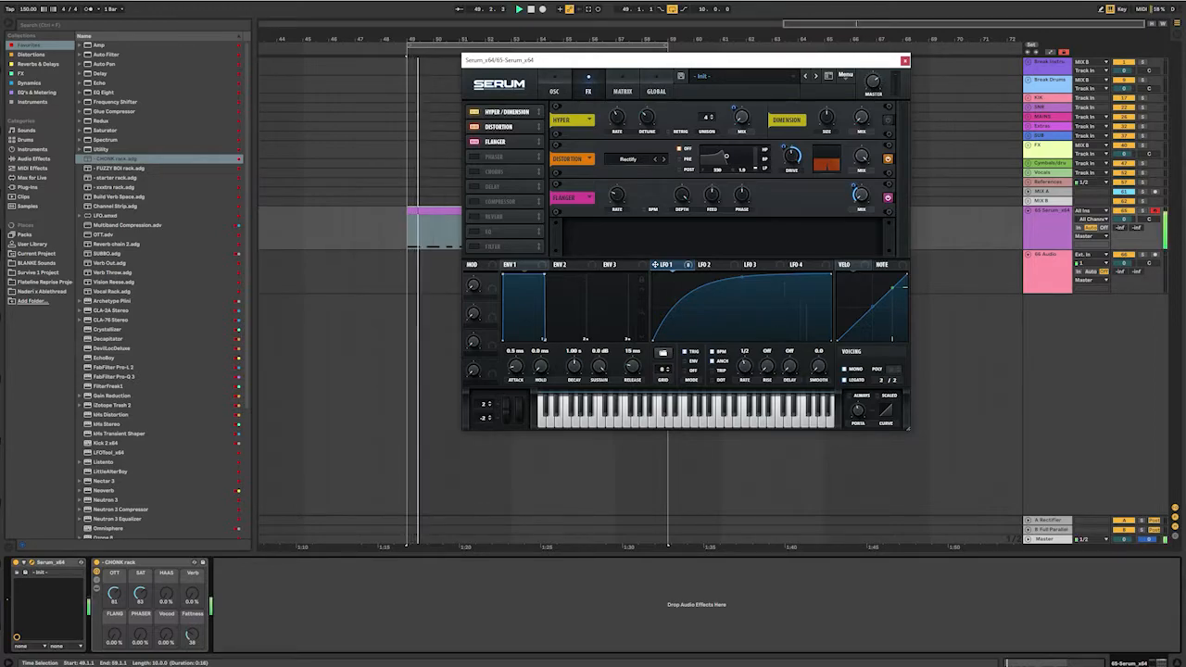
{"action": "key", "text": "space"}
{"action": "left_click_drag", "start_coordinate": [854, 186], "coordinate": [853, 137]}
{"action": "key", "text": "space"}
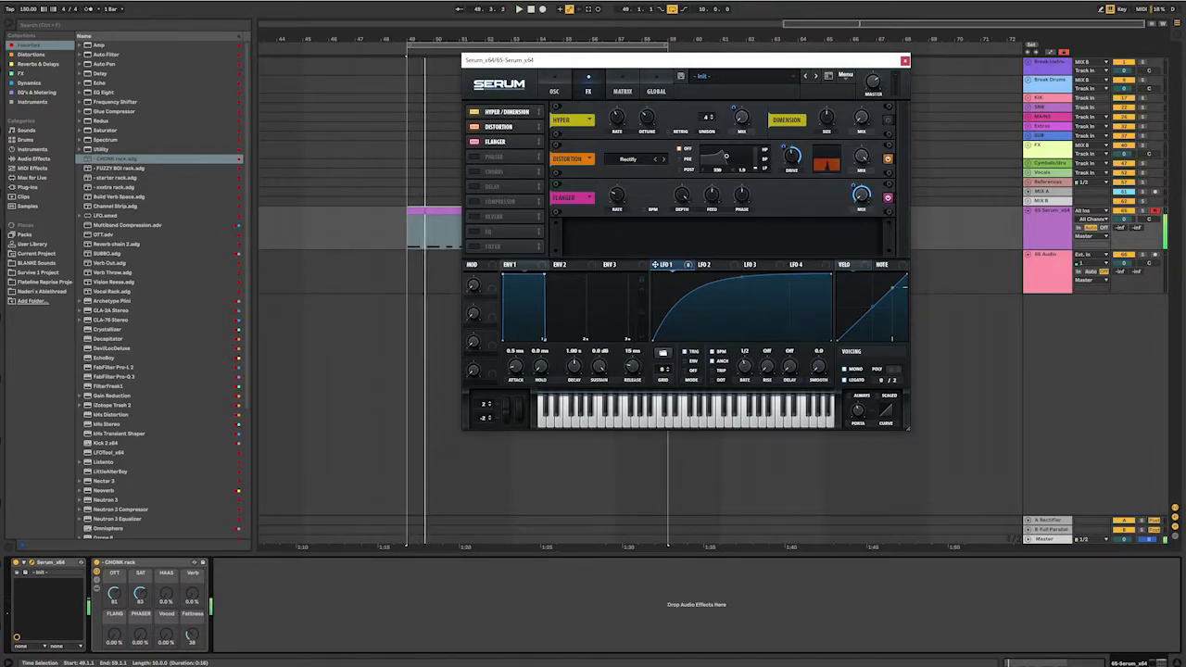
- Reduce LFO 1's modulation of the Flanger mix to 32 while auditioning the pattern
{"action": "key", "text": "space"}
{"action": "key", "text": "space"}
{"action": "left_click_drag", "start_coordinate": [853, 187], "coordinate": [853, 196]}
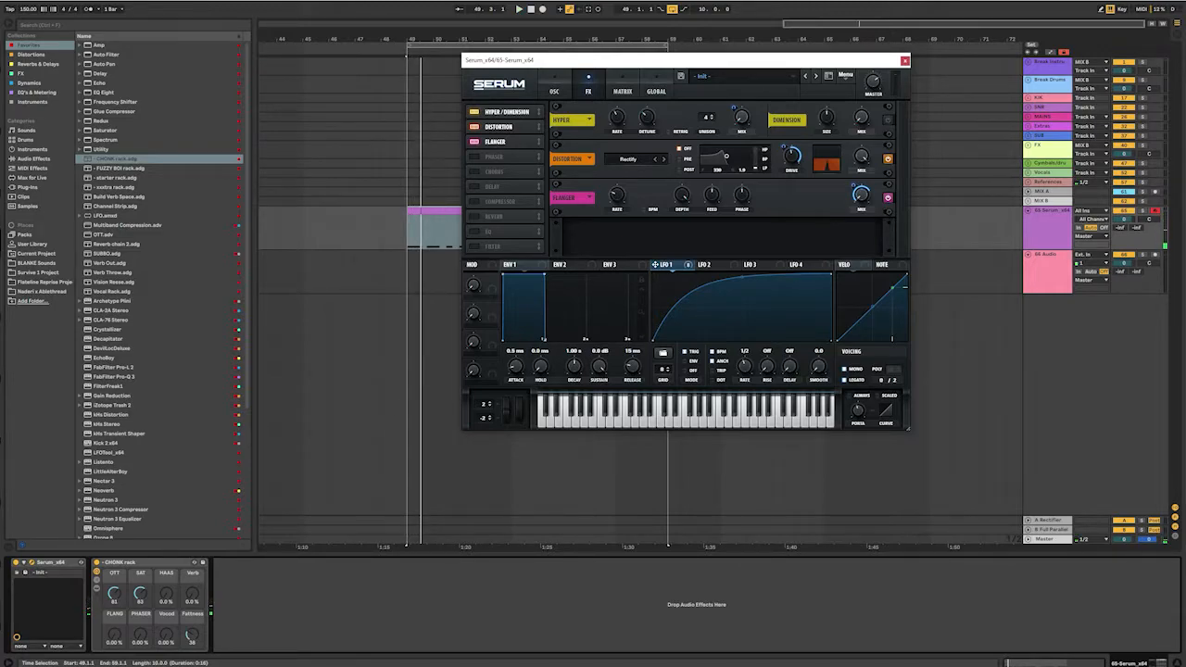
{"action": "mouse_move", "coordinate": [711, 196]}
{"action": "key", "text": "space"}
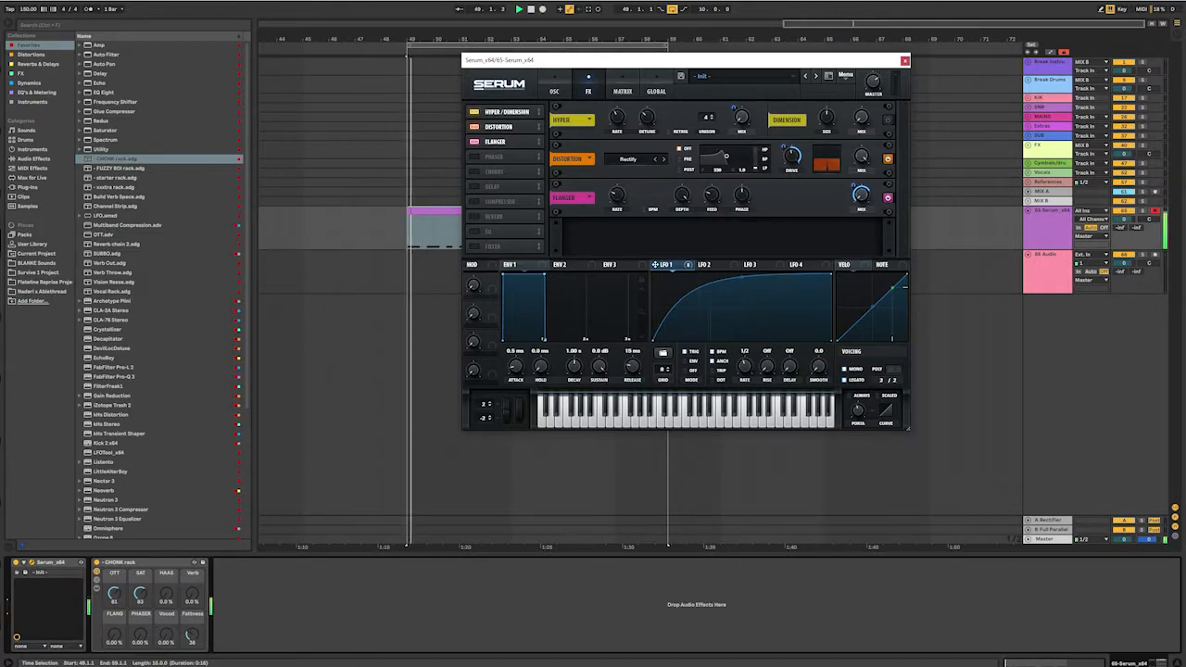
{"action": "key", "text": "space"}
{"action": "key", "text": "space"}
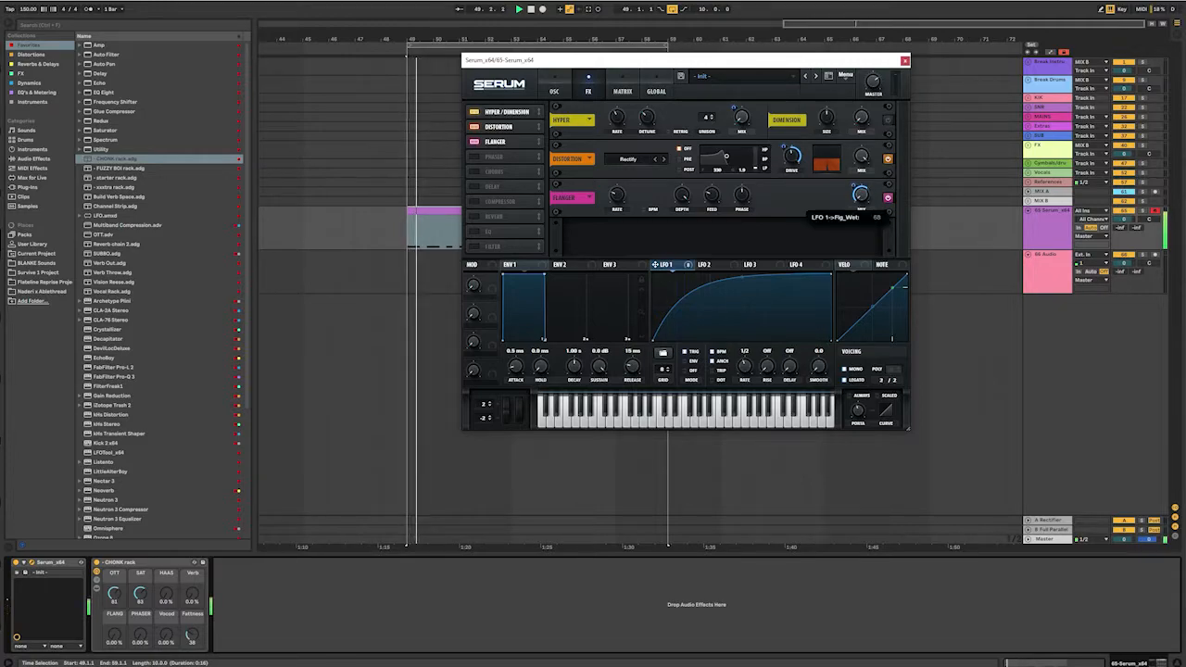
{"action": "left_click_drag", "start_coordinate": [854, 187], "coordinate": [854, 215]}
{"action": "key", "text": "space"}
{"action": "key", "text": "space"}
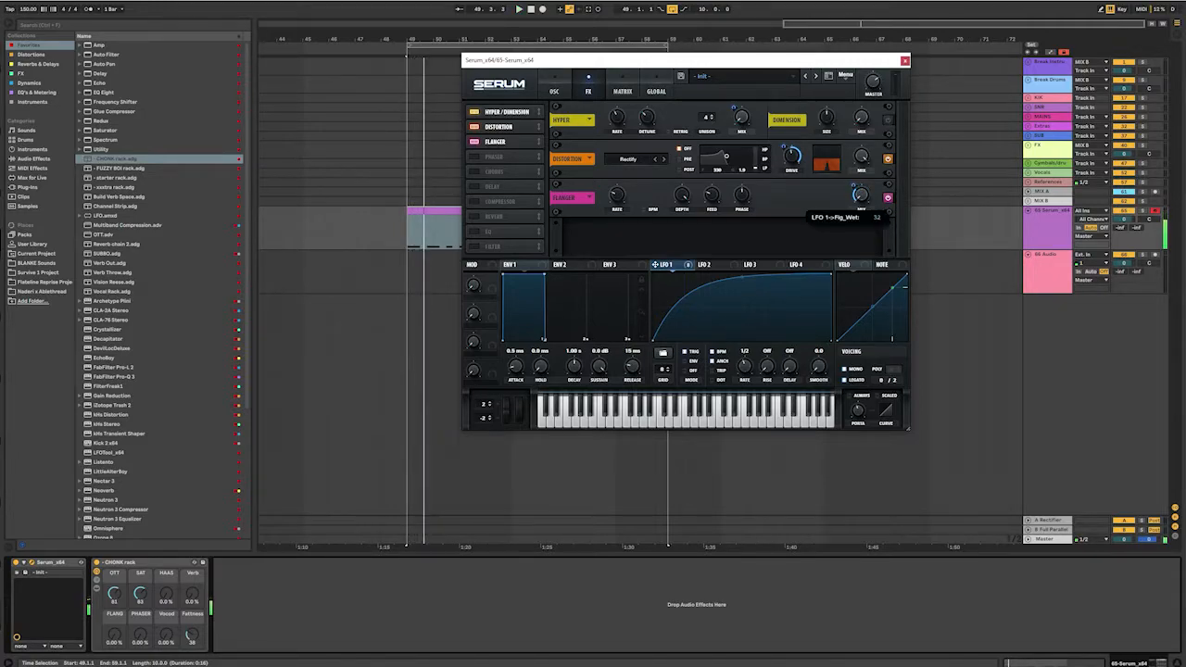
- Enable the Phaser effect, turn its mix down, and assign LFO 1 to its mix and frequency while auditioning the pattern
{"action": "left_click", "coordinate": [473, 157]}
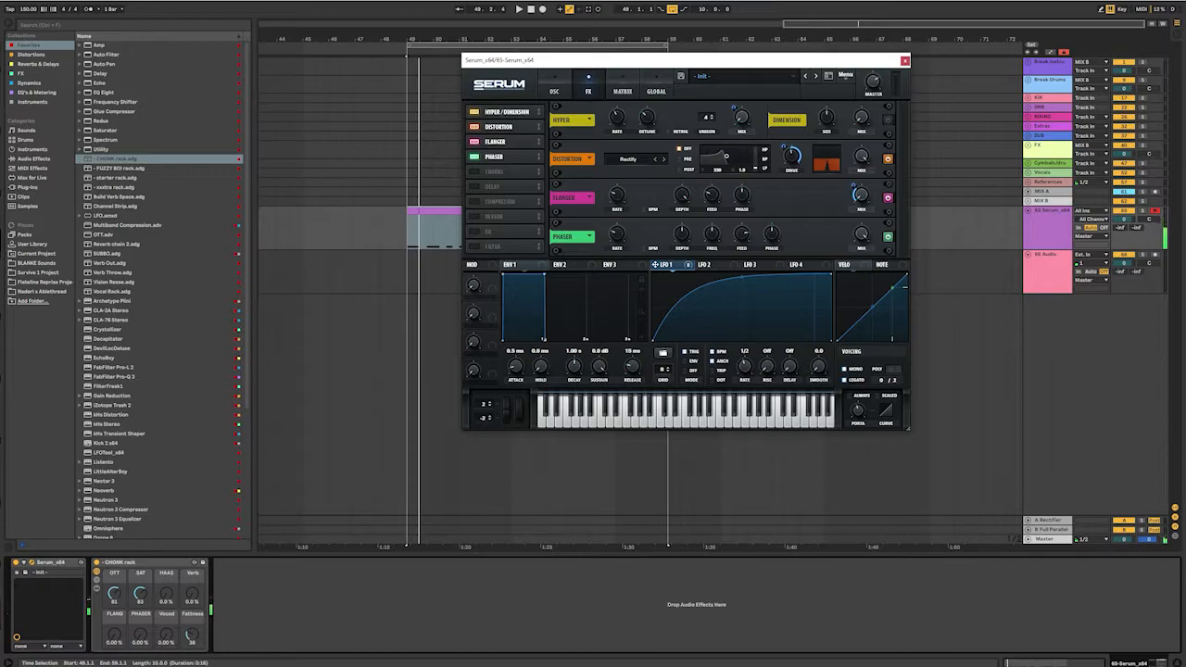
{"action": "left_click_drag", "start_coordinate": [860, 234], "coordinate": [861, 320]}
{"action": "left_click_drag", "start_coordinate": [662, 265], "coordinate": [860, 233]}
{"action": "left_click_drag", "start_coordinate": [854, 226], "coordinate": [854, 216]}
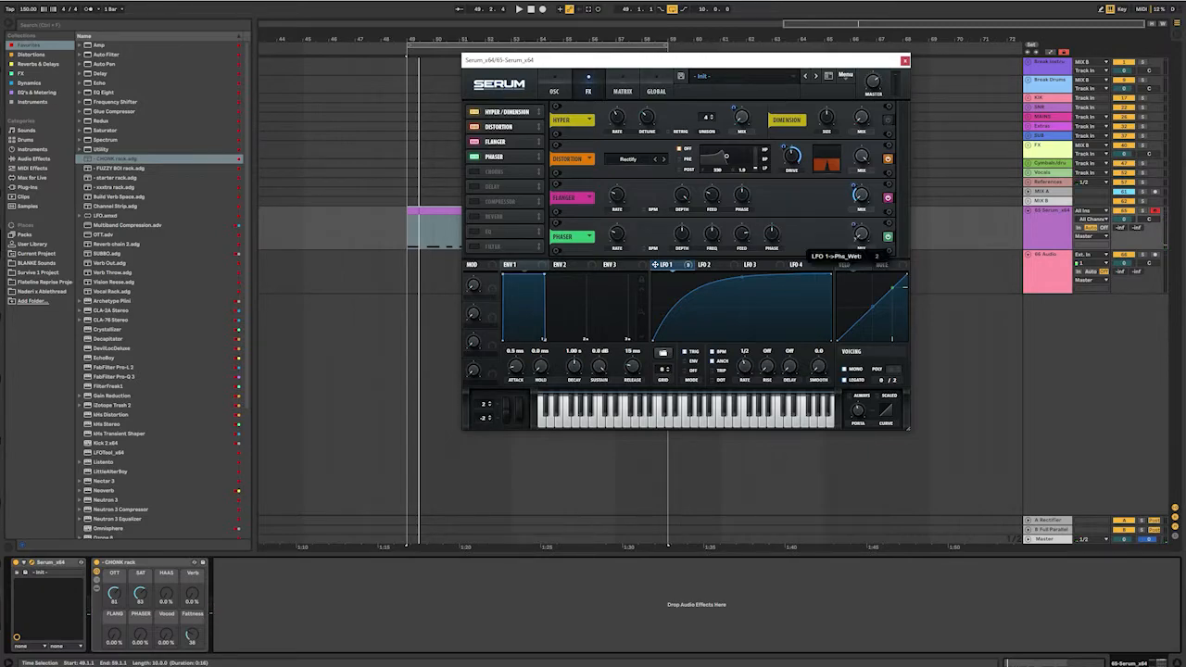
{"action": "key", "text": "space"}
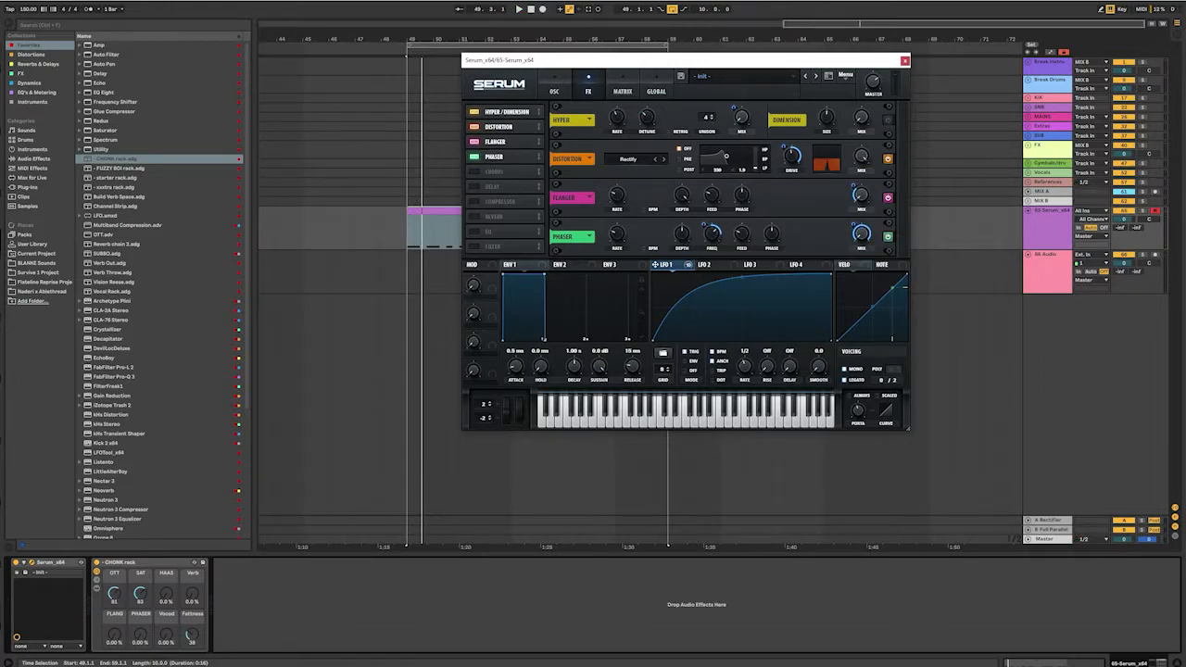
{"action": "right_click", "coordinate": [861, 237]}
{"action": "key", "text": "space"}
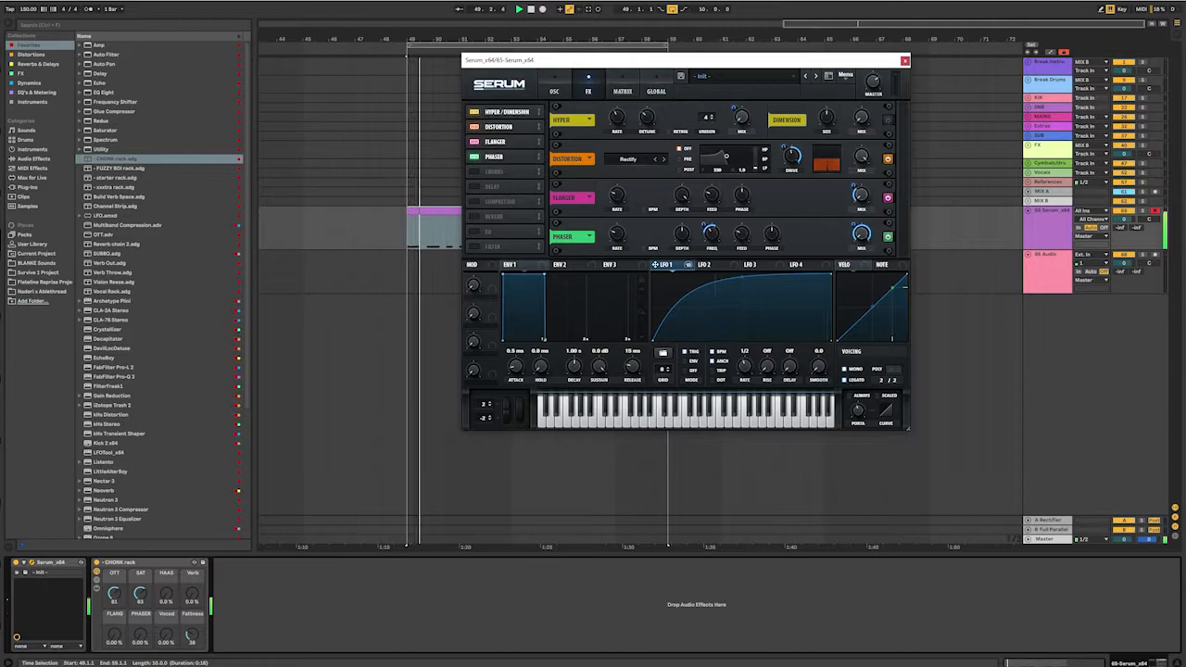
{"action": "key", "text": "space"}
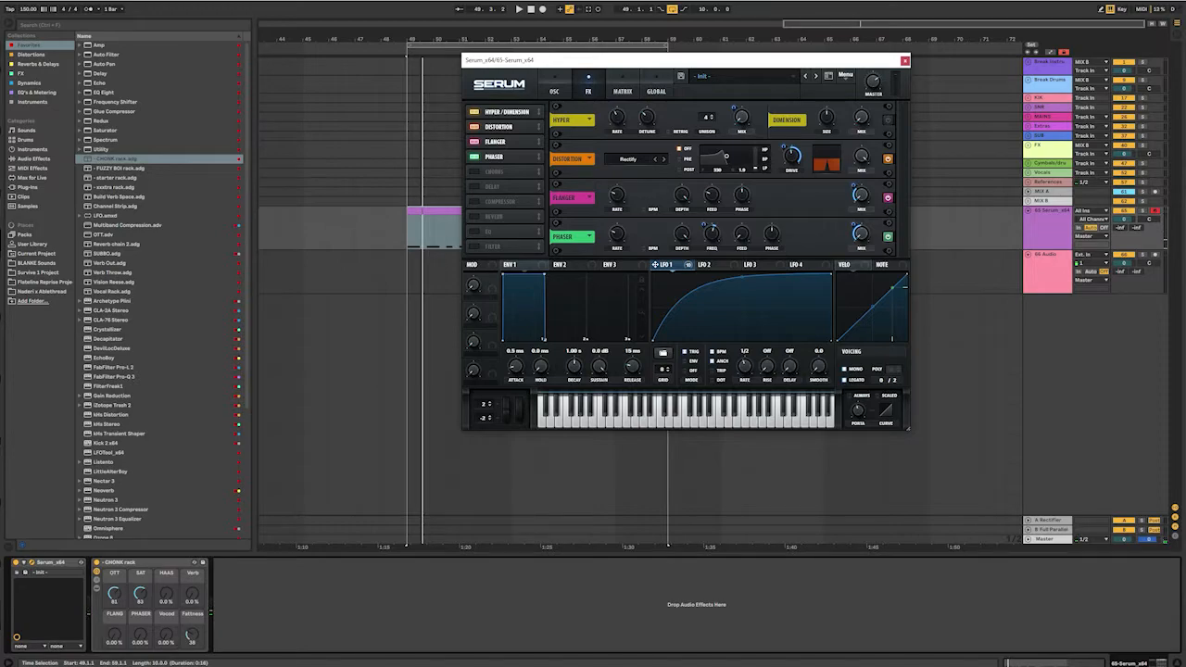
- Enable the Chorus effect with LFO 1 on its mix, and adjust its lowpass filter and feedback while auditioning
{"action": "left_click", "coordinate": [475, 171]}
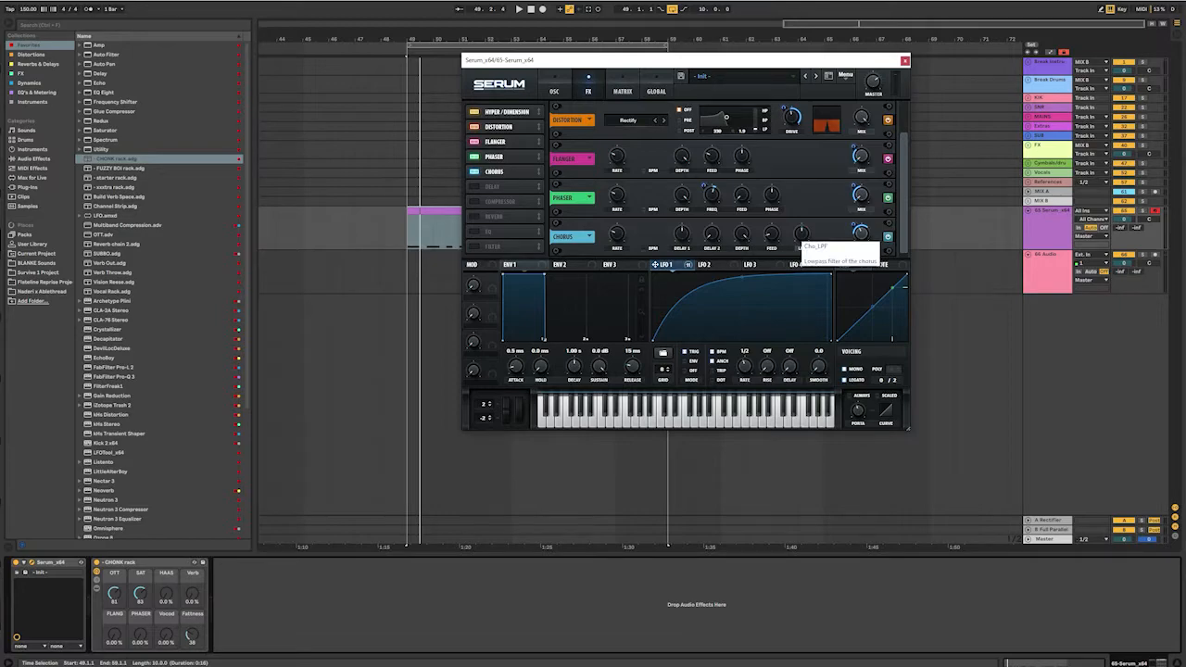
{"action": "left_click", "coordinate": [802, 233]}
{"action": "left_click_drag", "start_coordinate": [801, 234], "coordinate": [801, 230]}
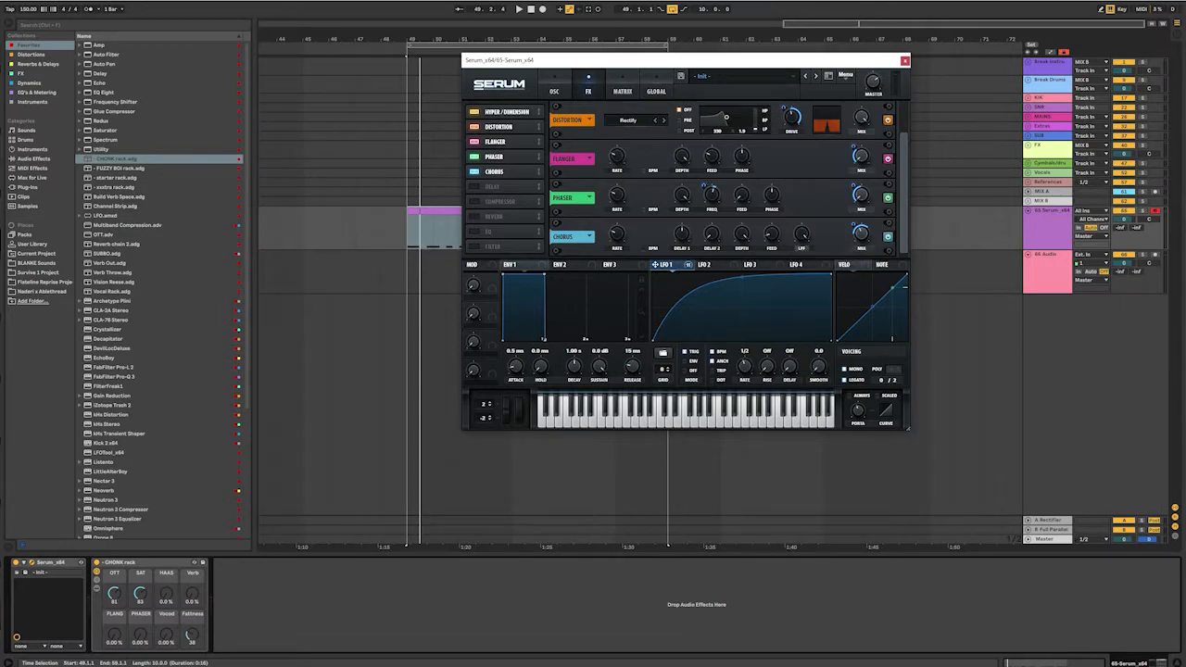
{"action": "key", "text": "space"}
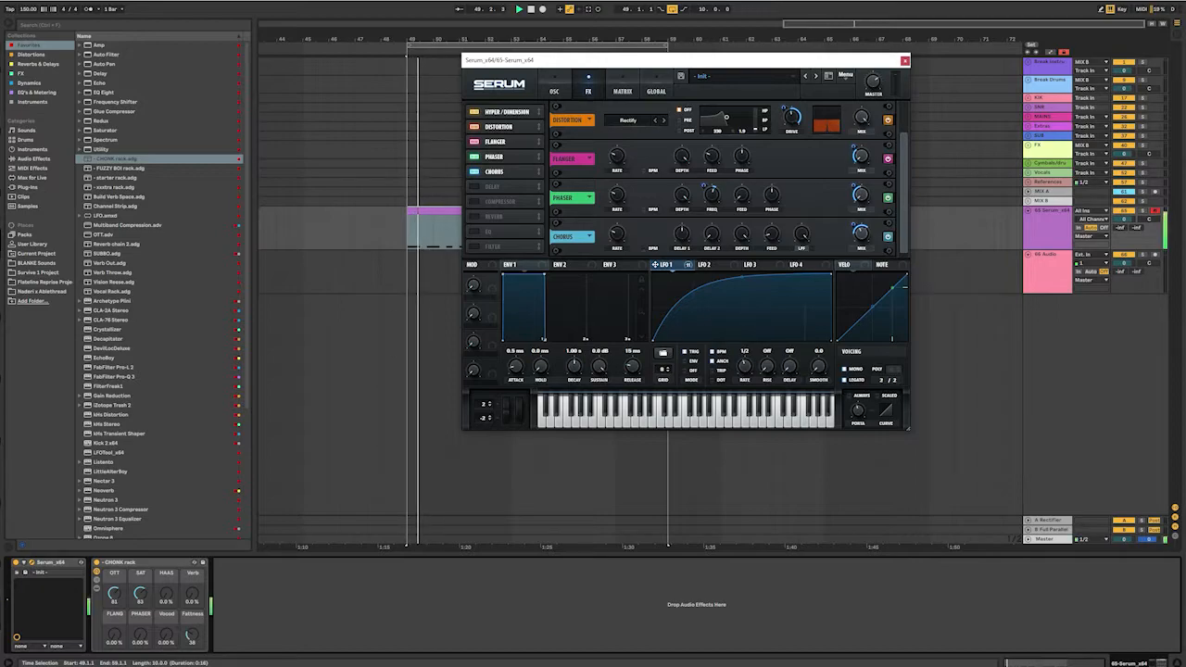
{"action": "left_click_drag", "start_coordinate": [771, 234], "coordinate": [771, 224]}
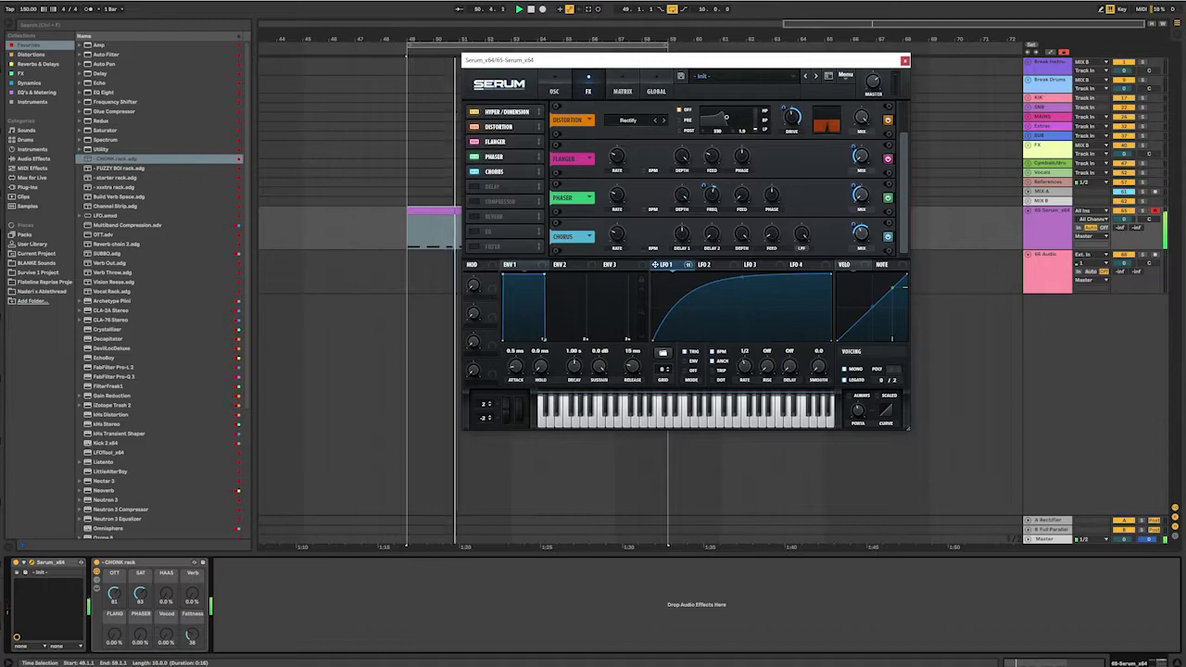
{"action": "key", "text": "space"}
- Reduce LFO 1's modulation of the Chorus mix while auditioning the pattern
{"action": "right_click", "coordinate": [853, 227]}
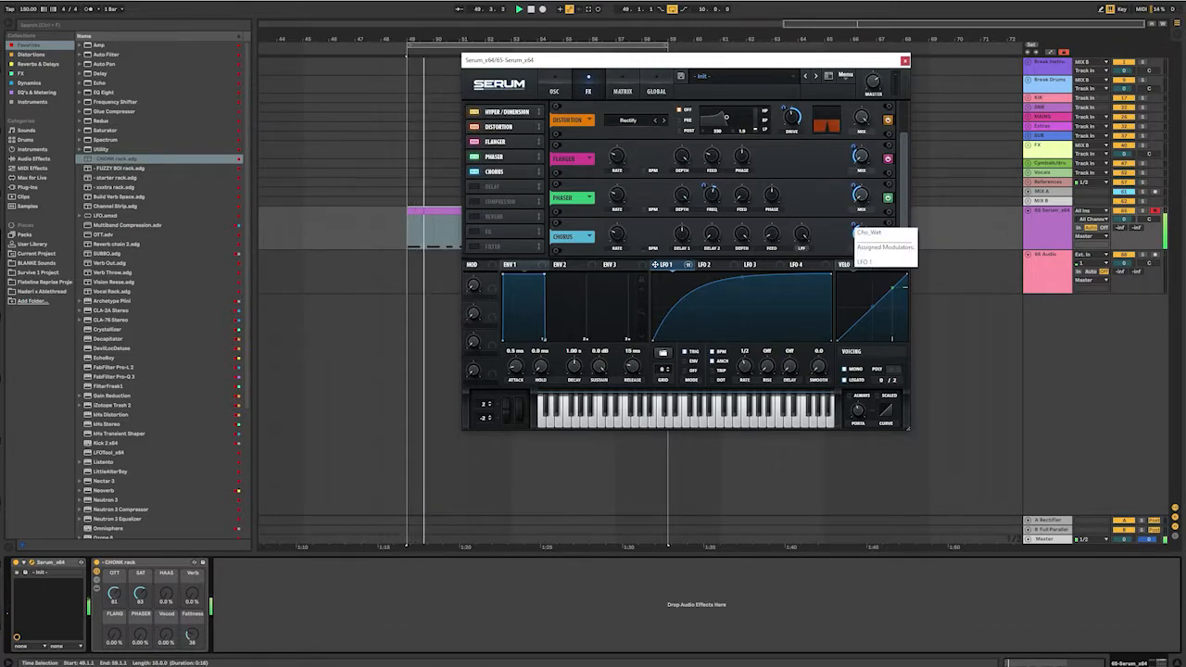
{"action": "left_click", "coordinate": [857, 234]}
{"action": "key", "text": "space"}
{"action": "left_click_drag", "start_coordinate": [860, 234], "coordinate": [860, 215]}
{"action": "key", "text": "space"}
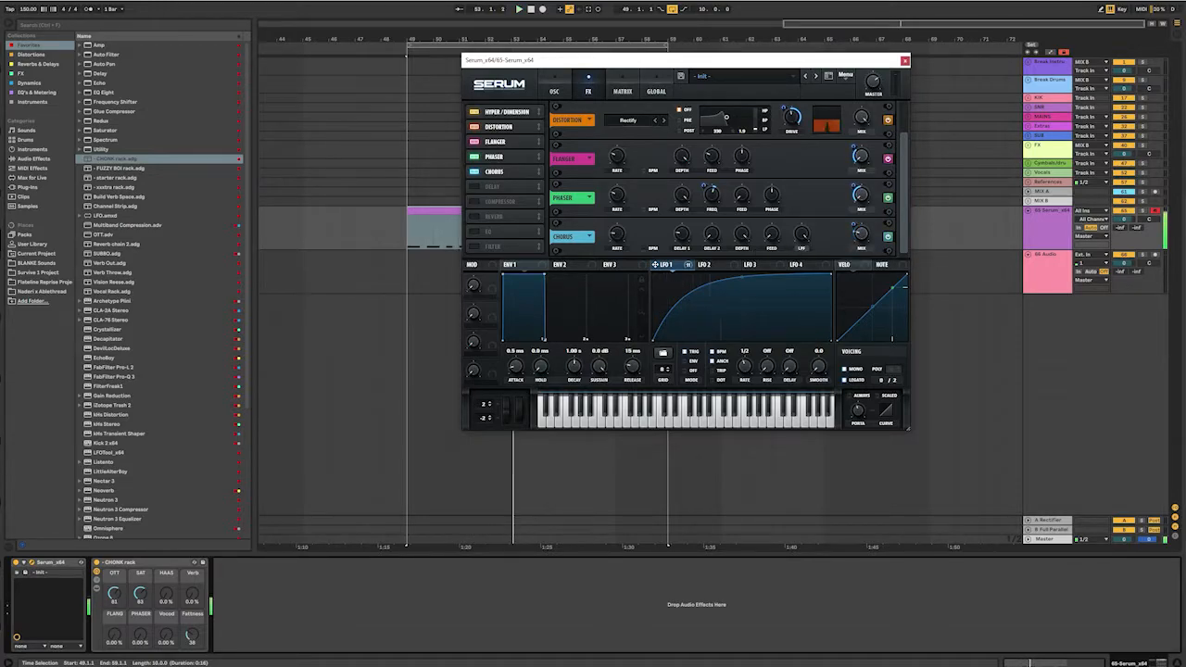
- Try the Chorus directly before the Distortion in the effects order and raise LFO 1's modulation of its mix while auditioning
{"action": "key", "text": "space"}
{"action": "key", "text": "space"}
{"action": "key", "text": "space"}
{"action": "left_click_drag", "start_coordinate": [505, 172], "coordinate": [505, 126]}
{"action": "key", "text": "space"}
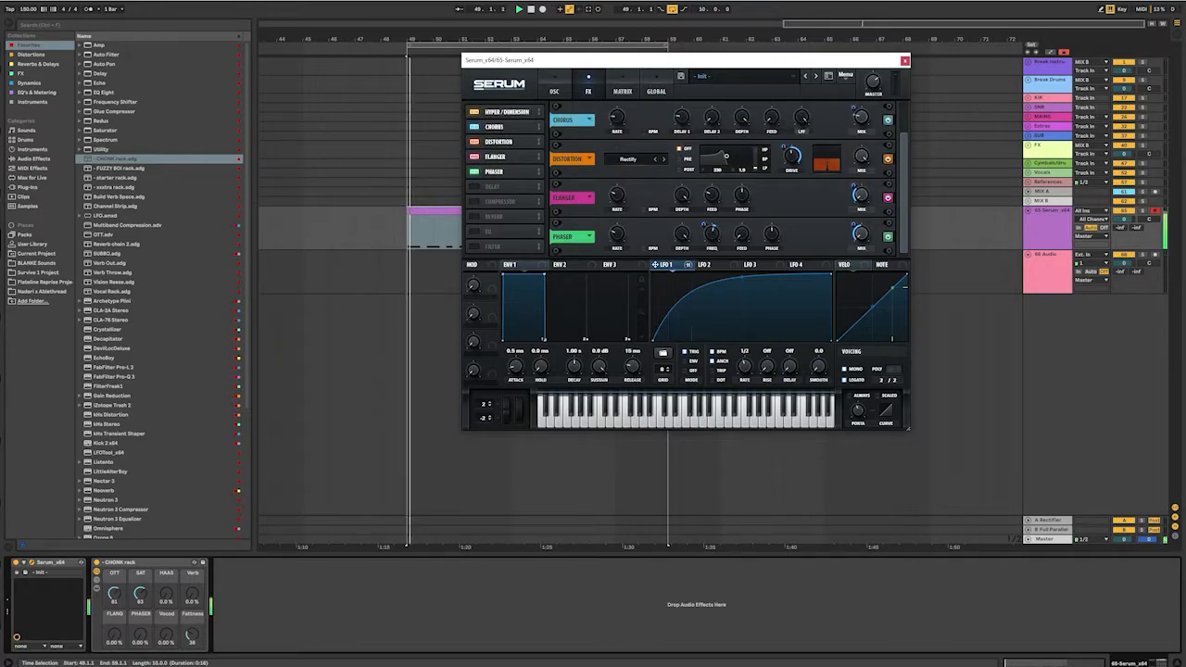
{"action": "key", "text": "space"}
{"action": "key", "text": "space"}
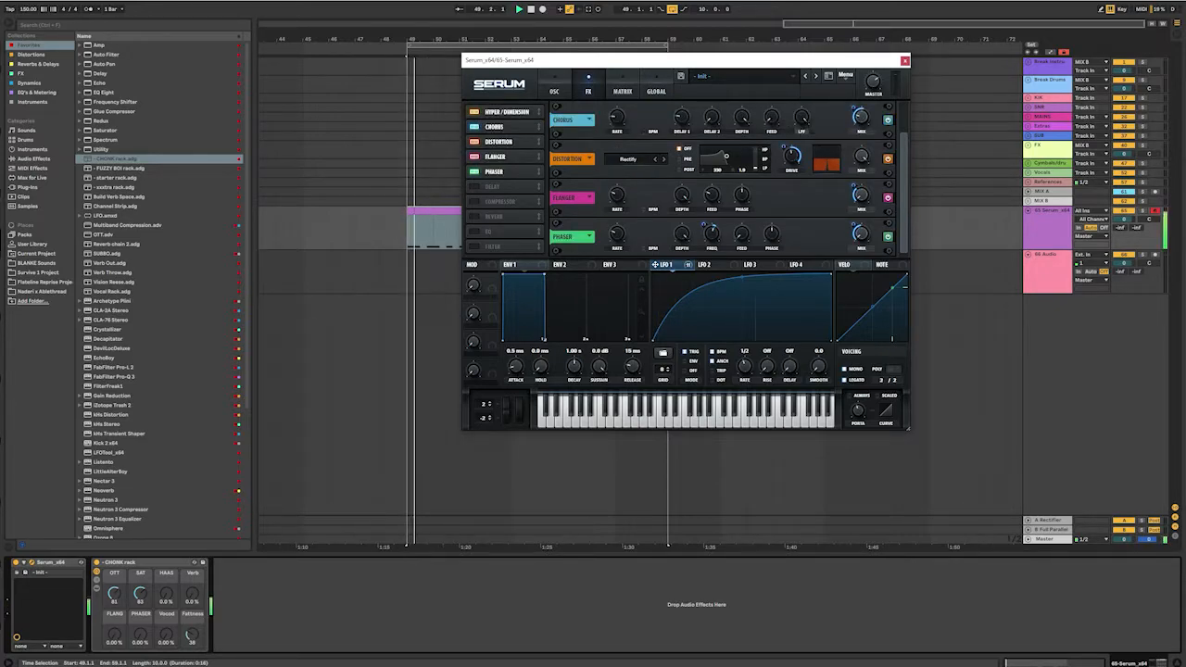
{"action": "key", "text": "space"}
{"action": "key", "text": "space"}
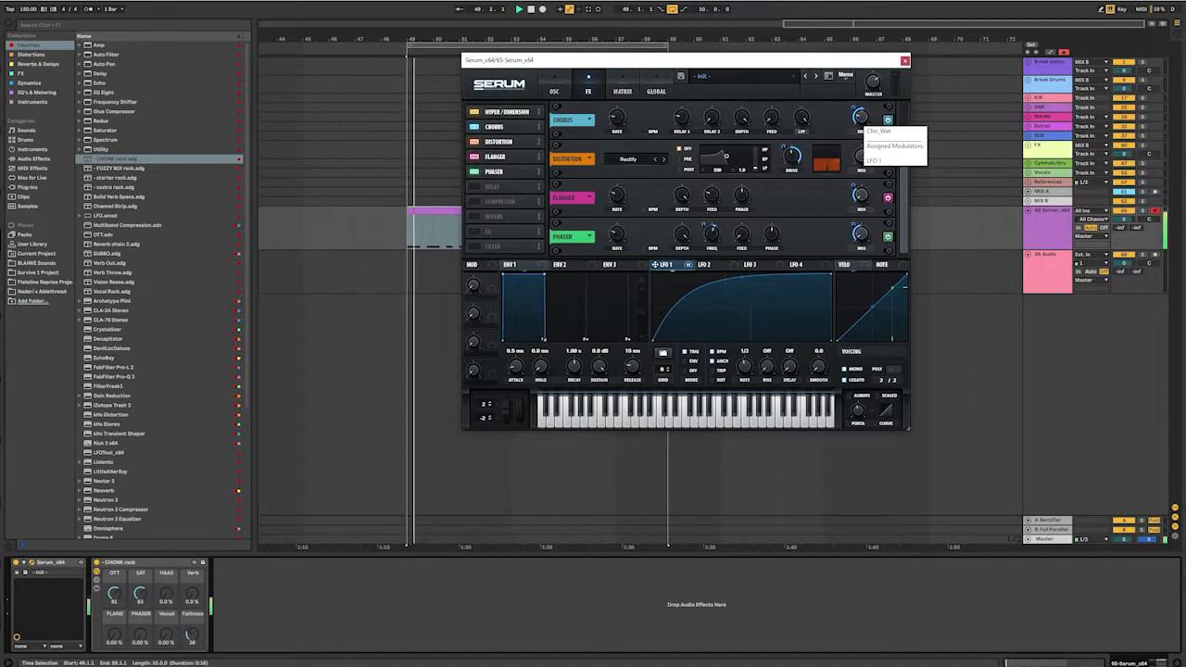
{"action": "mouse_move", "coordinate": [853, 109]}
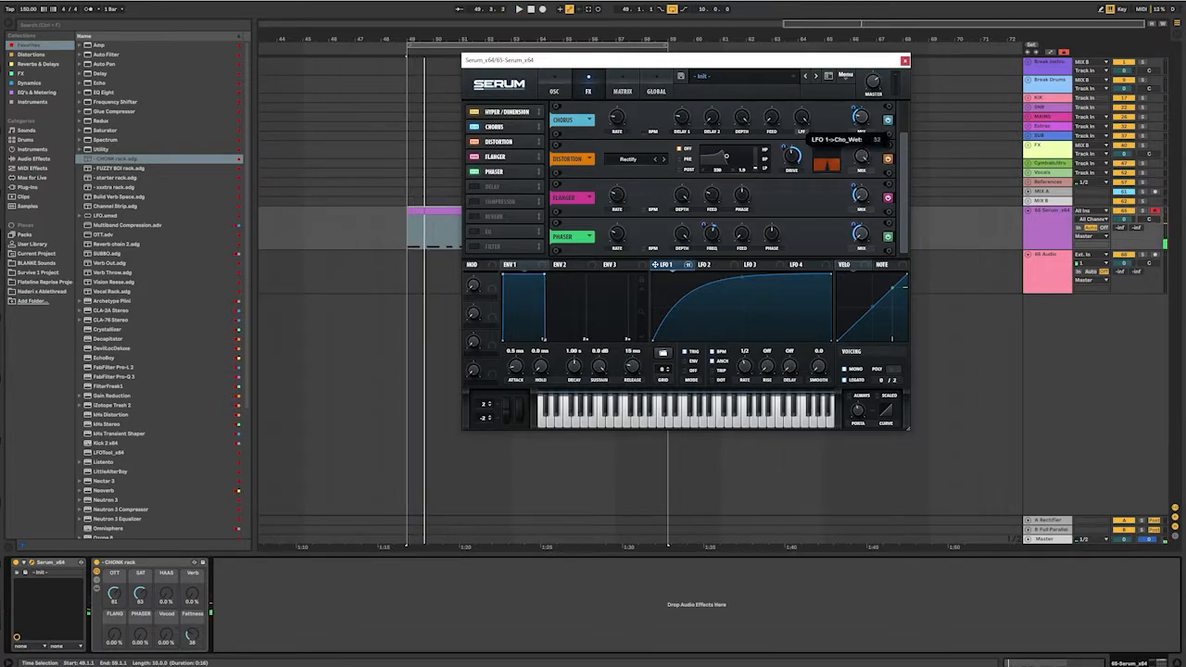
- Move the Chorus back to after the Phaser in the effects order
{"action": "left_click_drag", "start_coordinate": [493, 126], "coordinate": [494, 174]}
{"action": "scroll", "coordinate": [722, 176], "scroll_direction": "up", "scroll_amount": 2}
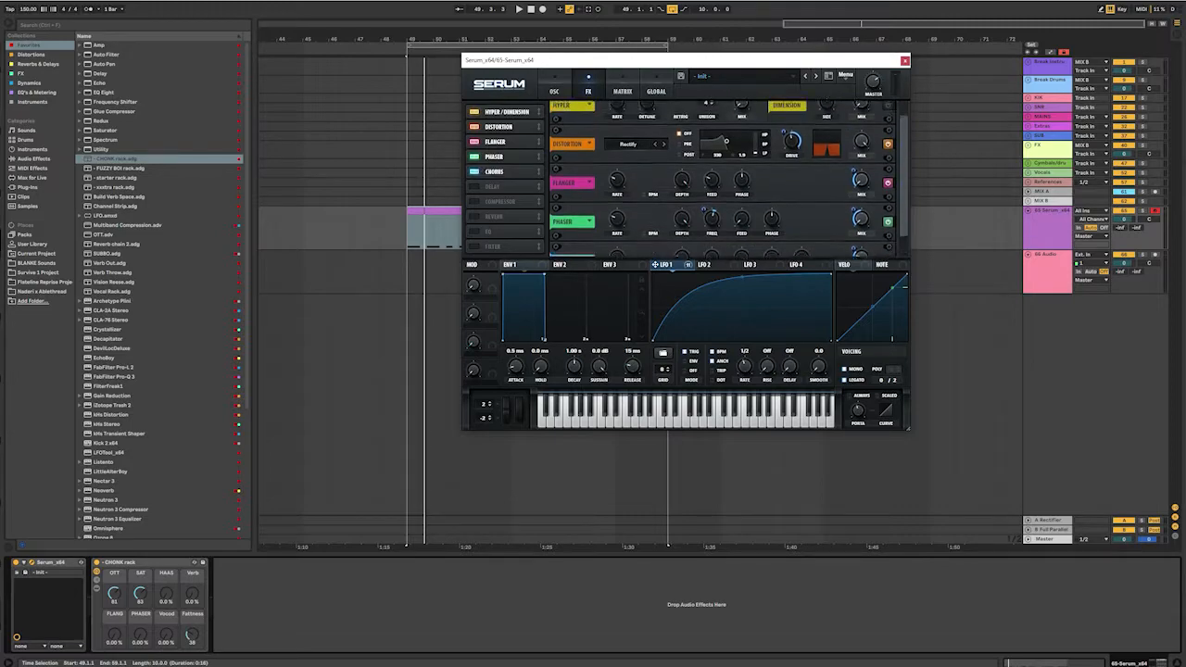
{"action": "scroll", "coordinate": [722, 176], "scroll_direction": "down", "scroll_amount": 2}
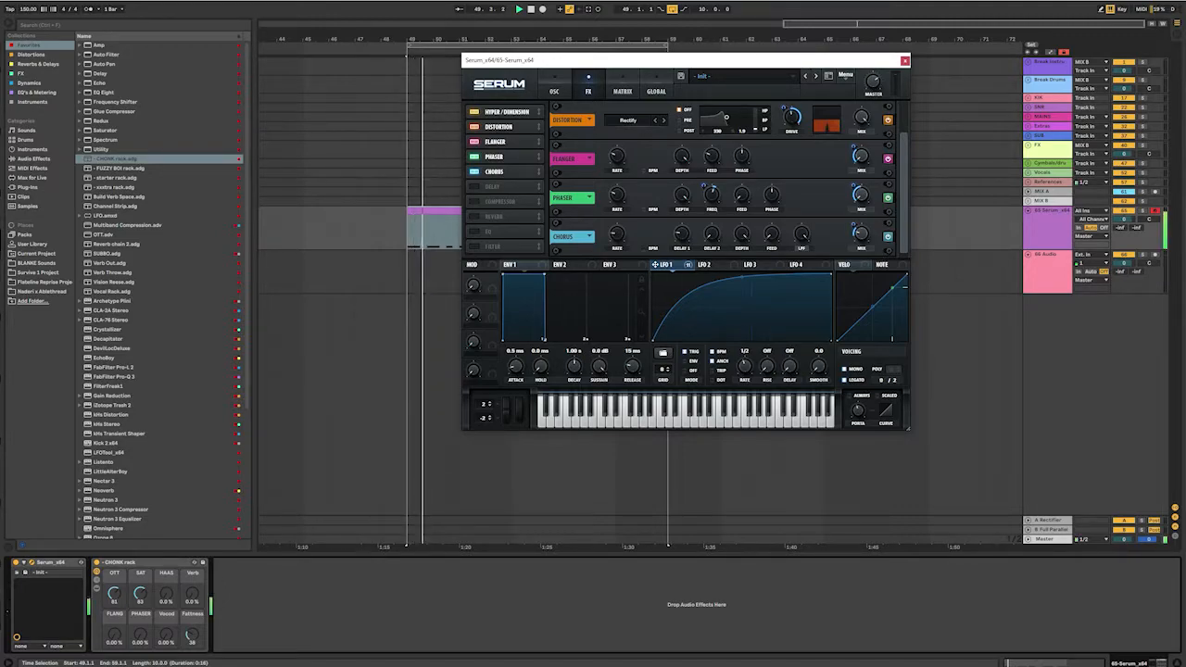
- Enable Serum's Compressor effect with multiband mode on, and select the CHONK rack
{"action": "left_click", "coordinate": [475, 201]}
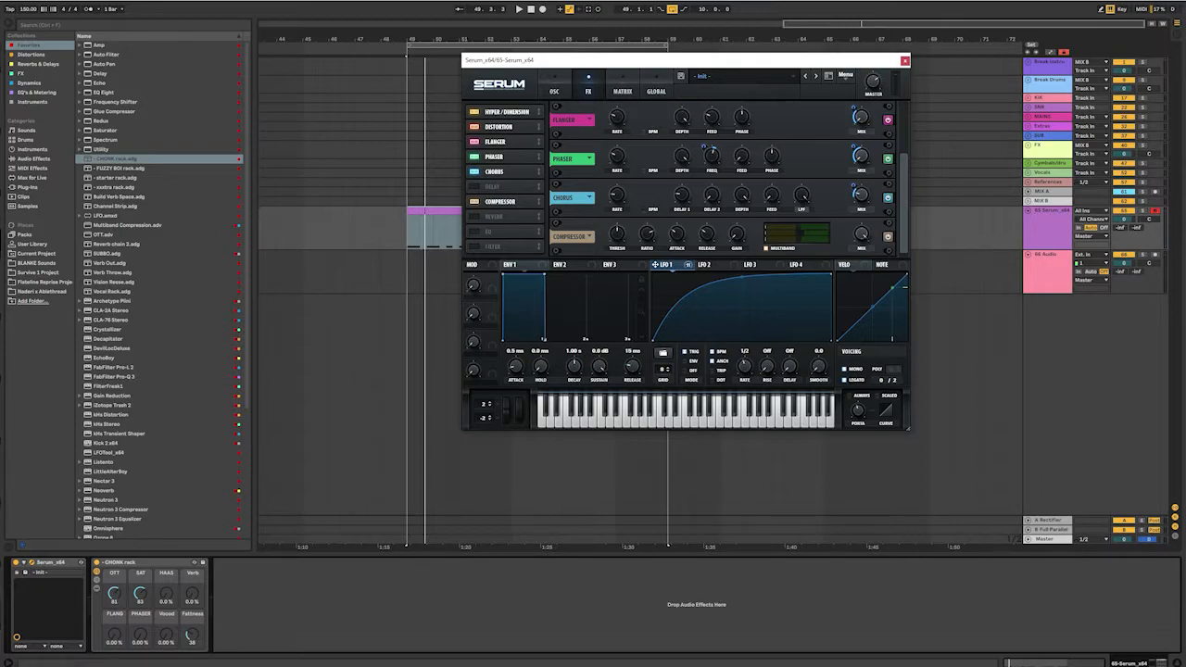
{"action": "left_click", "coordinate": [148, 562]}
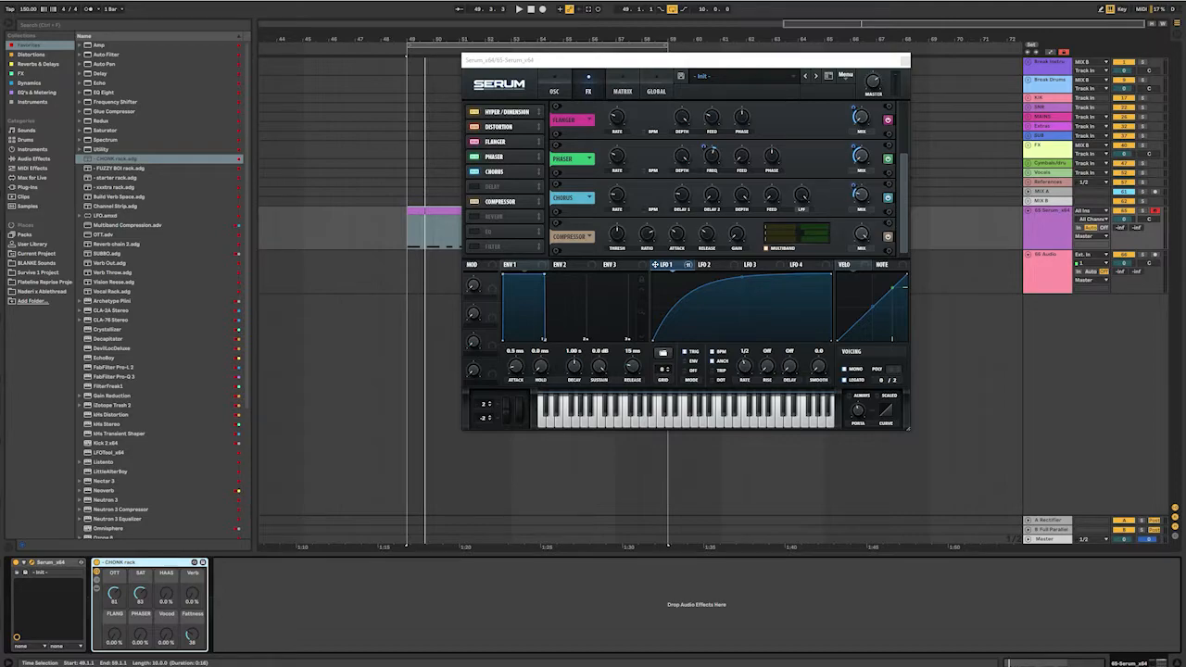
- Audition the pattern through the multiband Compressor while trying mix amounts of about 72 and 62
{"action": "left_click", "coordinate": [654, 264]}
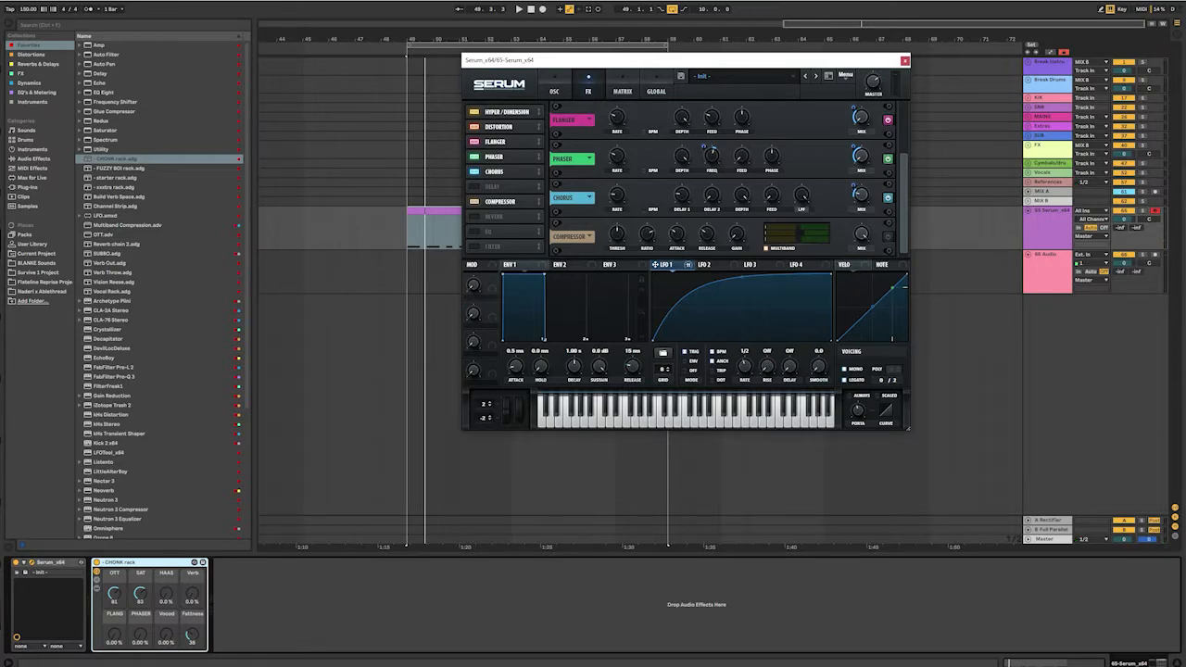
{"action": "left_click", "coordinate": [139, 562]}
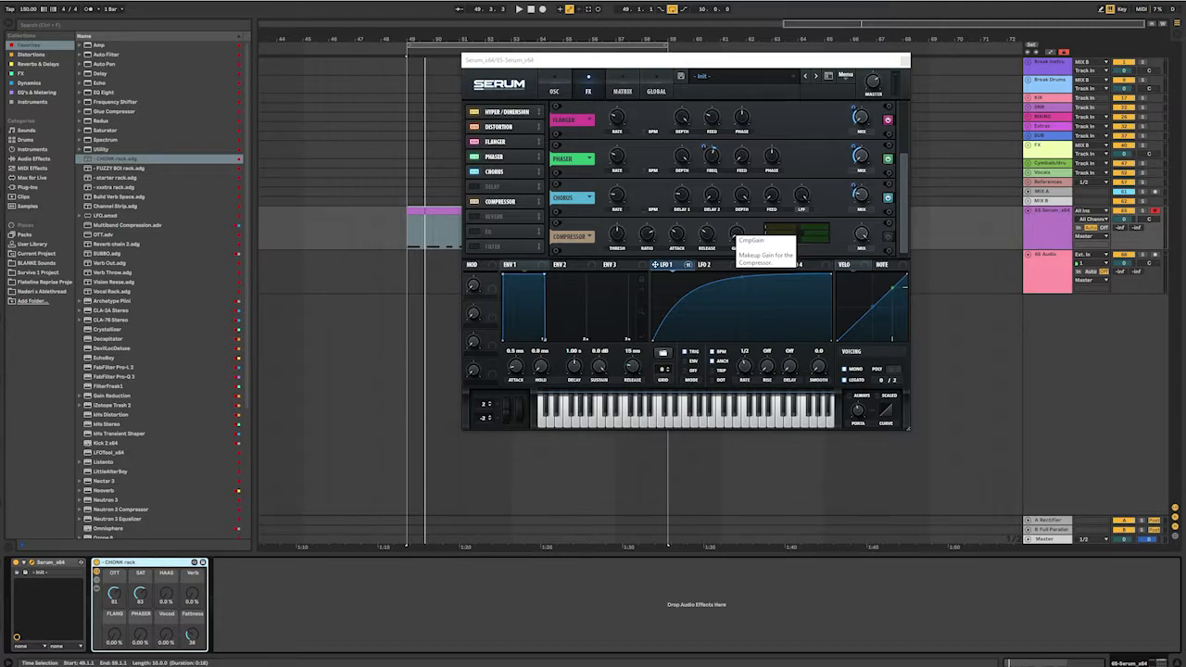
{"action": "key", "text": "space"}
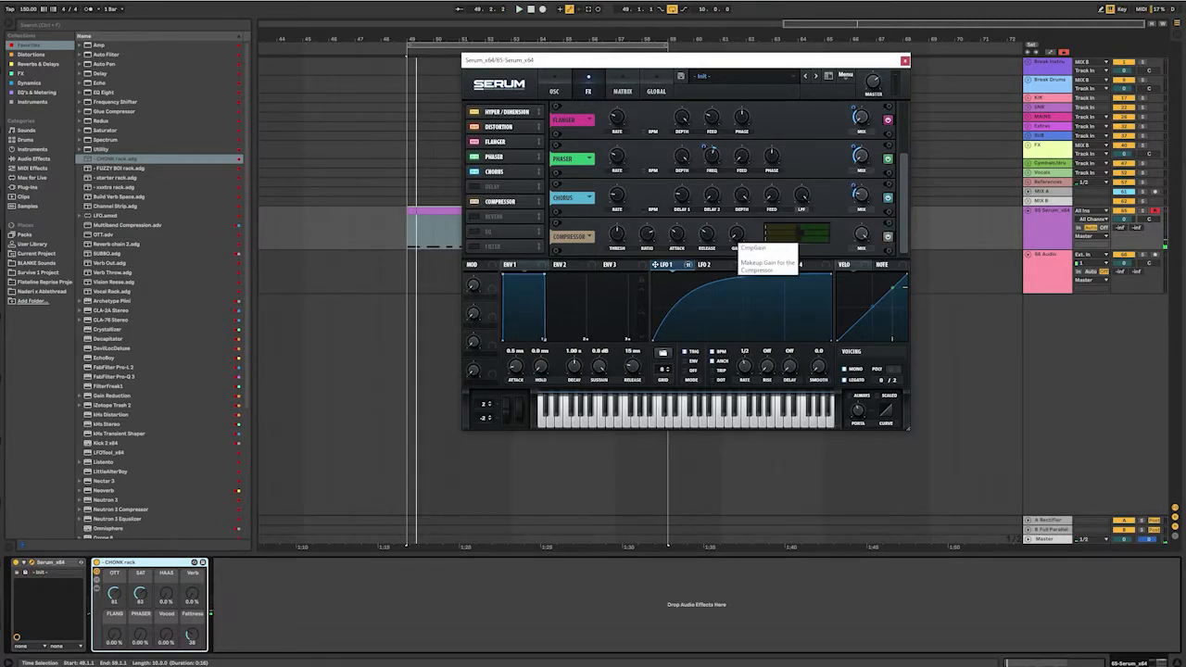
{"action": "key", "text": "space"}
{"action": "key", "text": "space"}
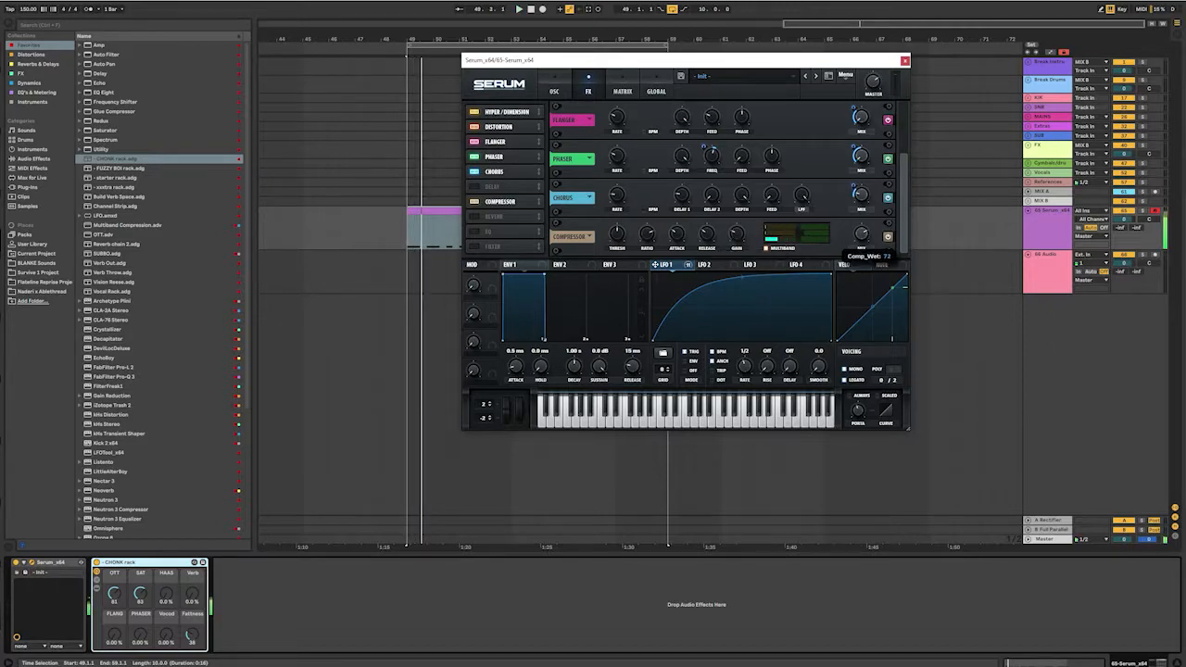
{"action": "key", "text": "space"}
{"action": "key", "text": "space"}
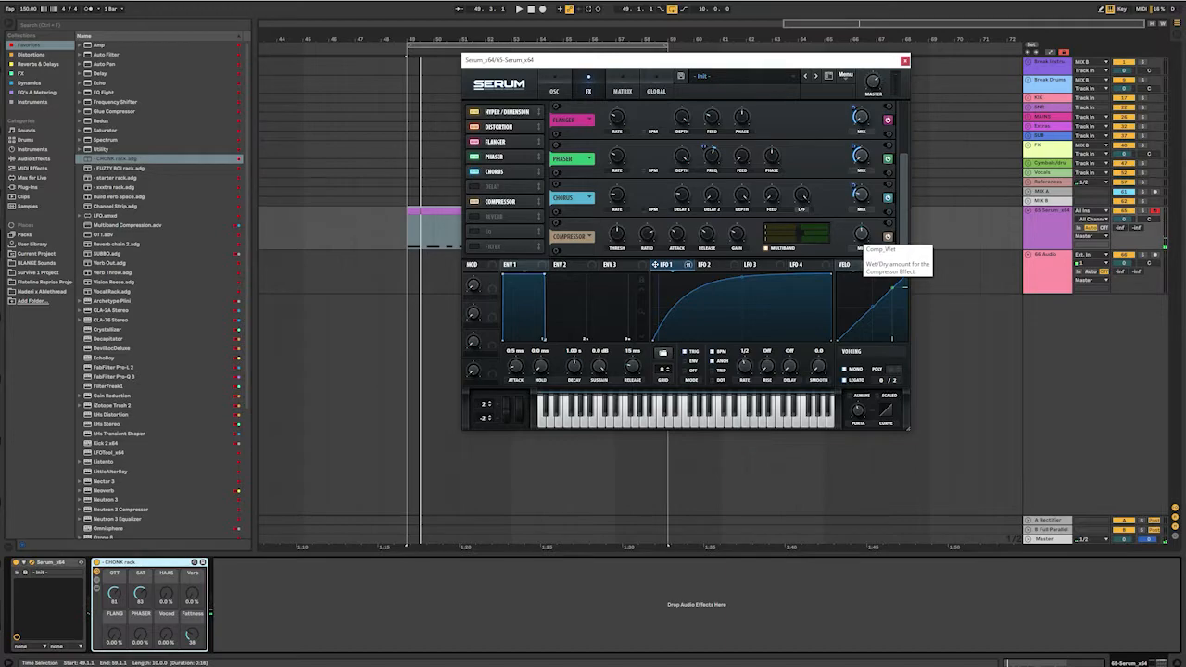
{"action": "key", "text": "space"}
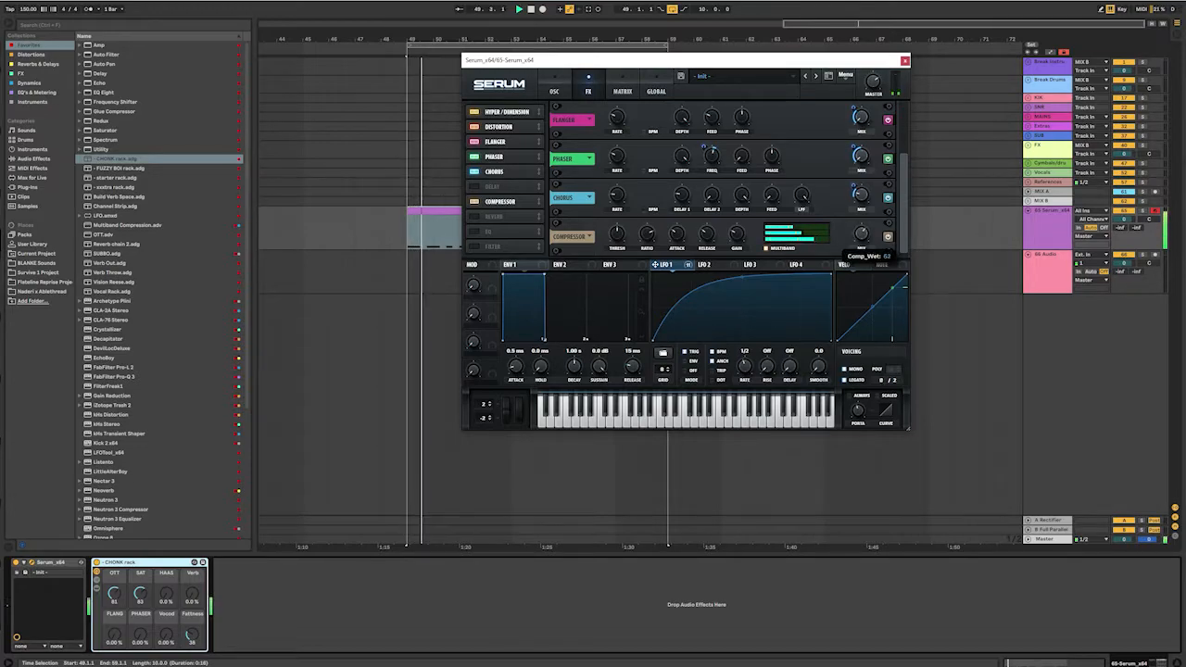
{"action": "key", "text": "space"}
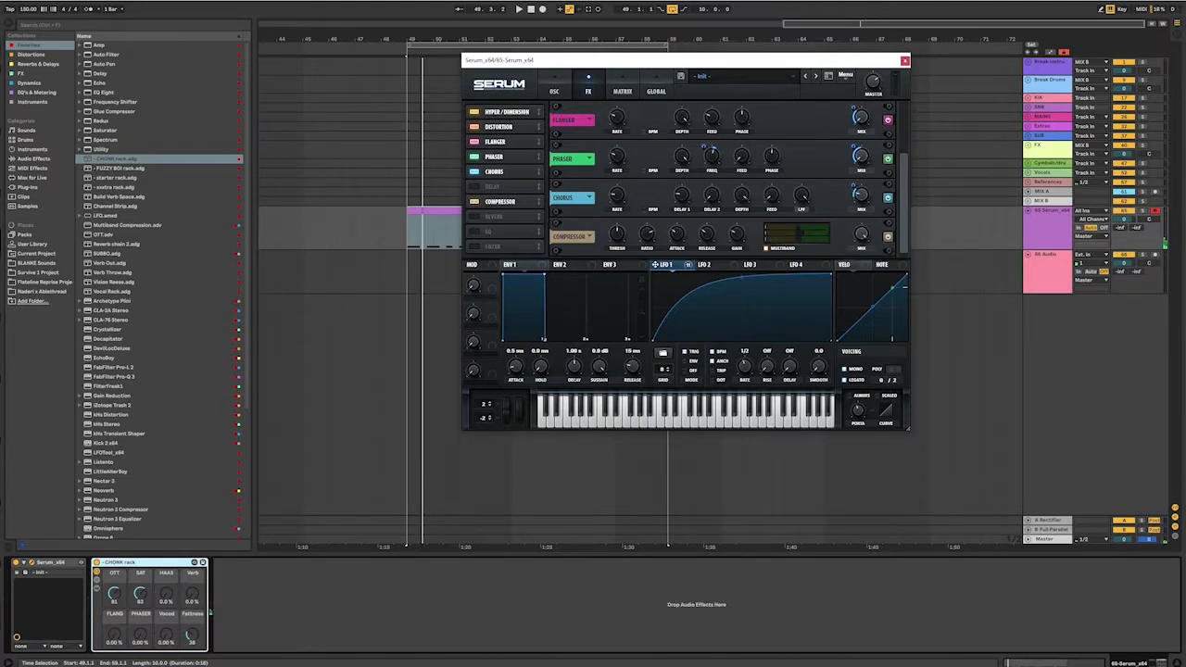
- Replace the Compressor with the Reverb effect and assign LFO 1 to the Reverb mix
{"action": "left_click", "coordinate": [474, 201]}
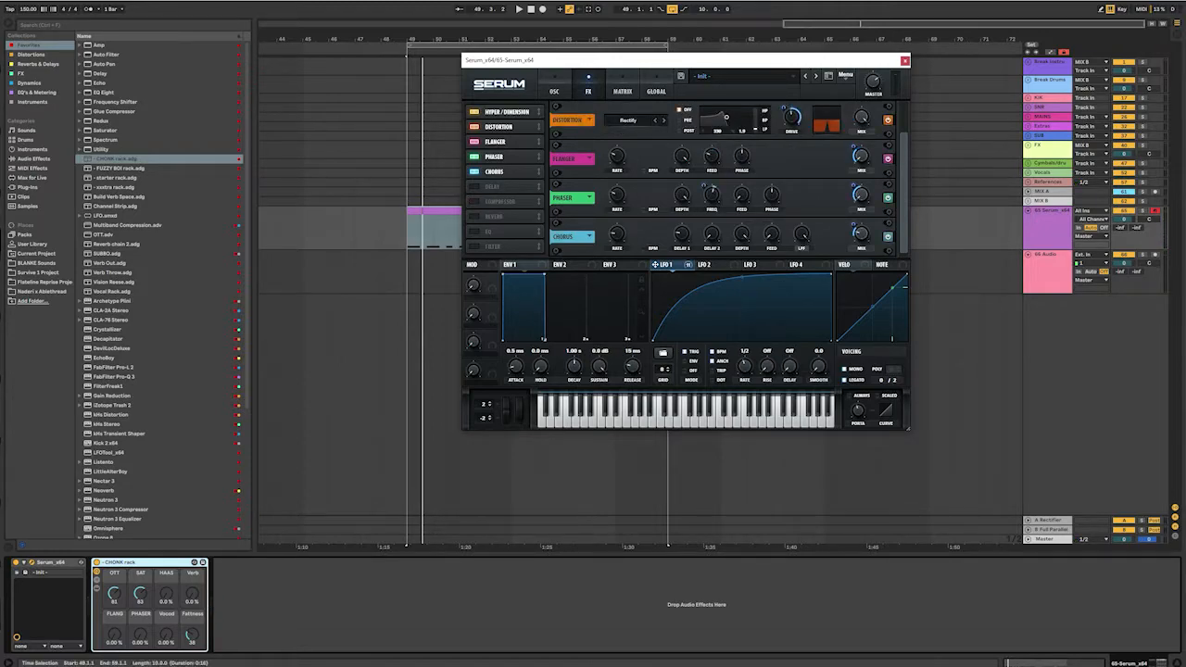
{"action": "left_click", "coordinate": [474, 216]}
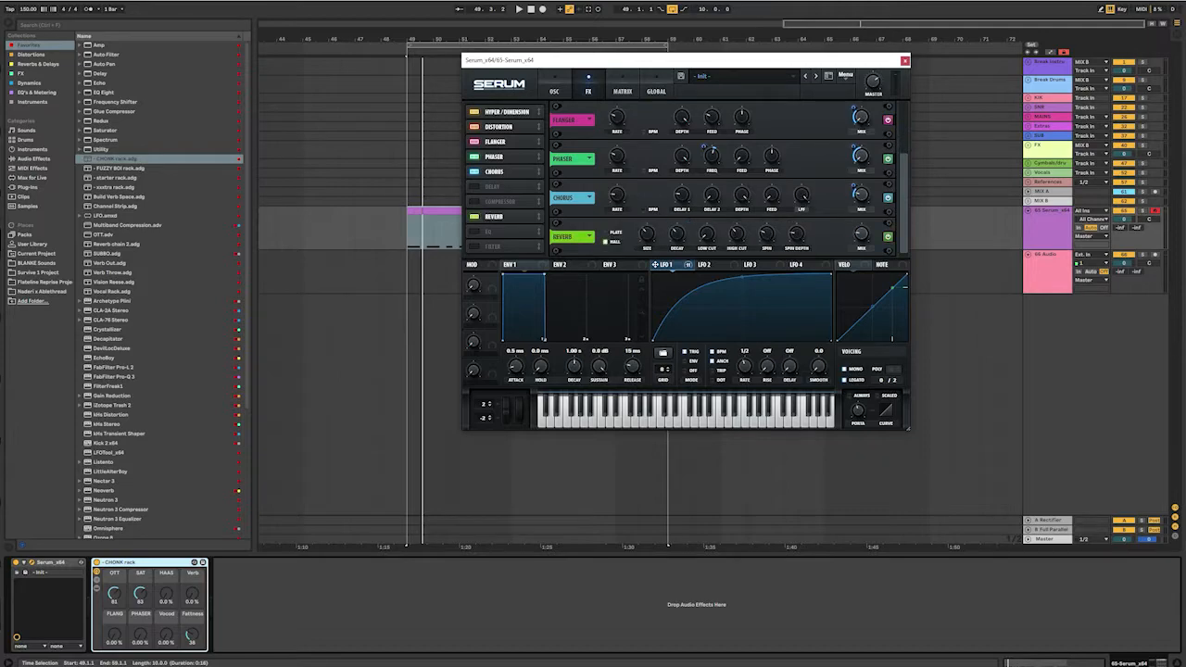
{"action": "left_click_drag", "start_coordinate": [655, 265], "coordinate": [860, 234]}
{"action": "mouse_move", "coordinate": [860, 234]}
{"action": "left_mouse_down"}
{"action": "mouse_move", "coordinate": [861, 255]}
{"action": "mouse_move", "coordinate": [853, 232]}
{"action": "left_mouse_up"}
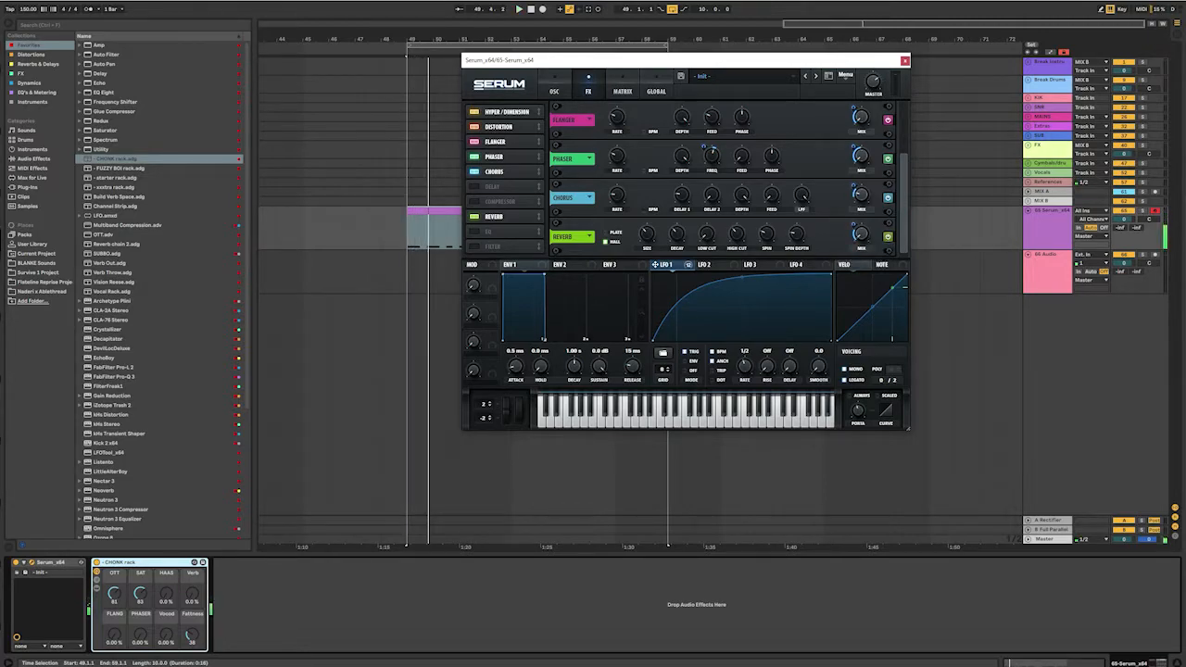
- Remove LFO 1 from the Reverb mix, assign Env 1 to it instead, and audition the pattern
{"action": "right_click", "coordinate": [687, 265]}
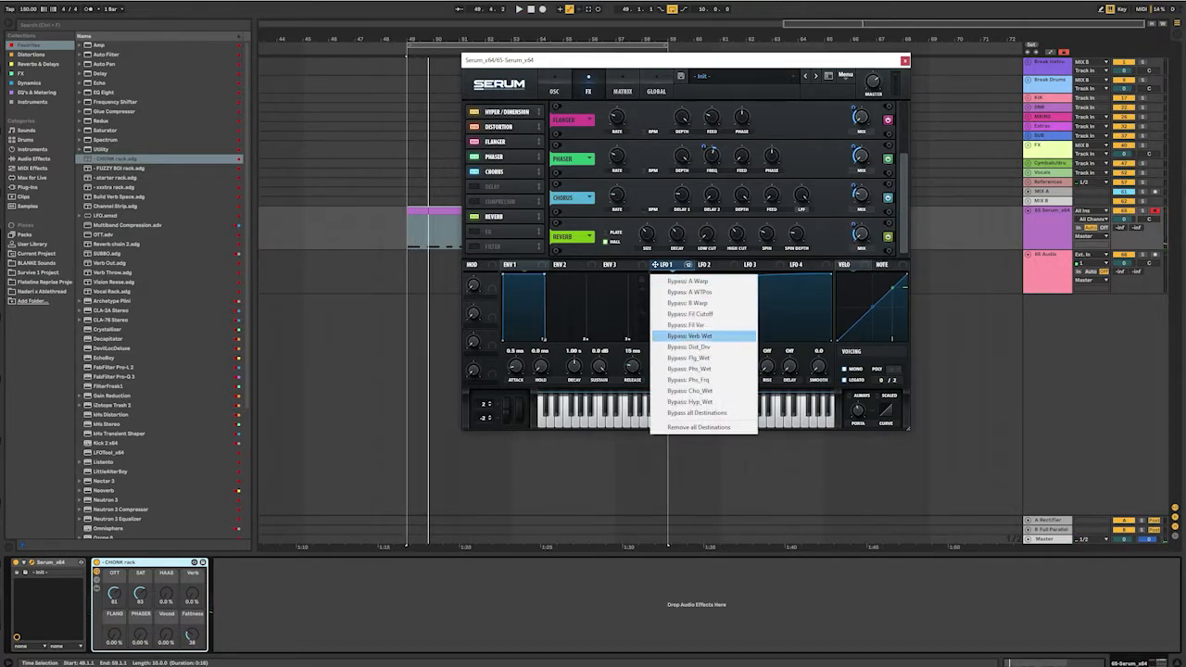
{"action": "key", "text": "Escape"}
{"action": "right_click", "coordinate": [862, 232]}
{"action": "left_click", "coordinate": [897, 269]}
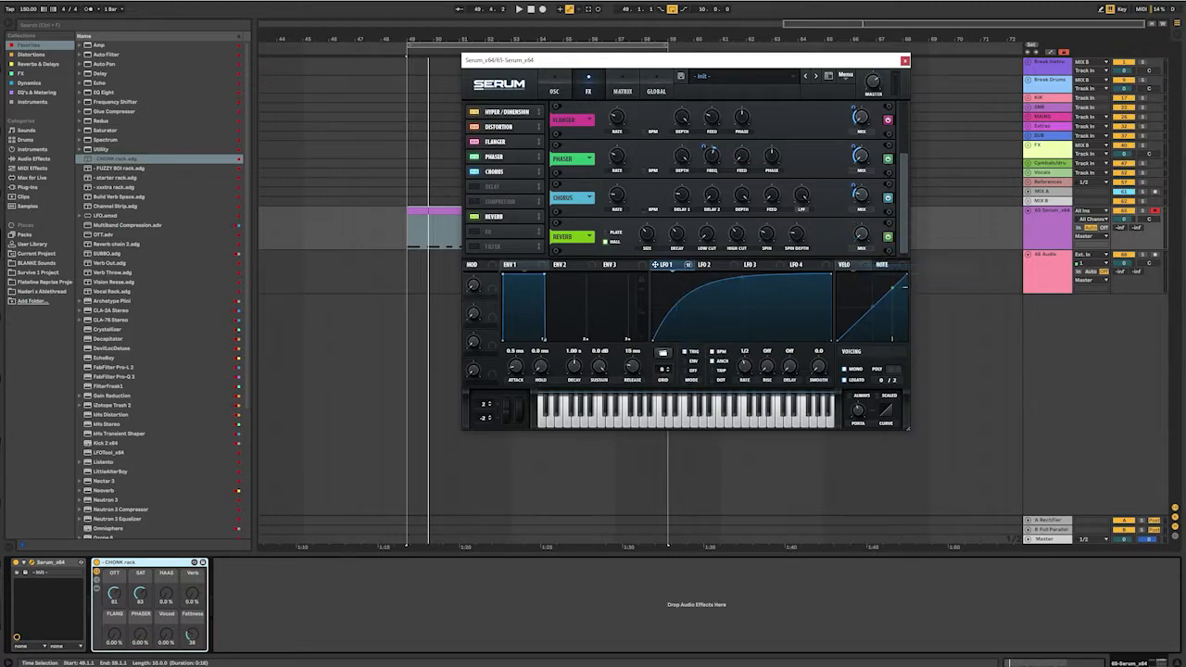
{"action": "left_click_drag", "start_coordinate": [505, 265], "coordinate": [862, 234]}
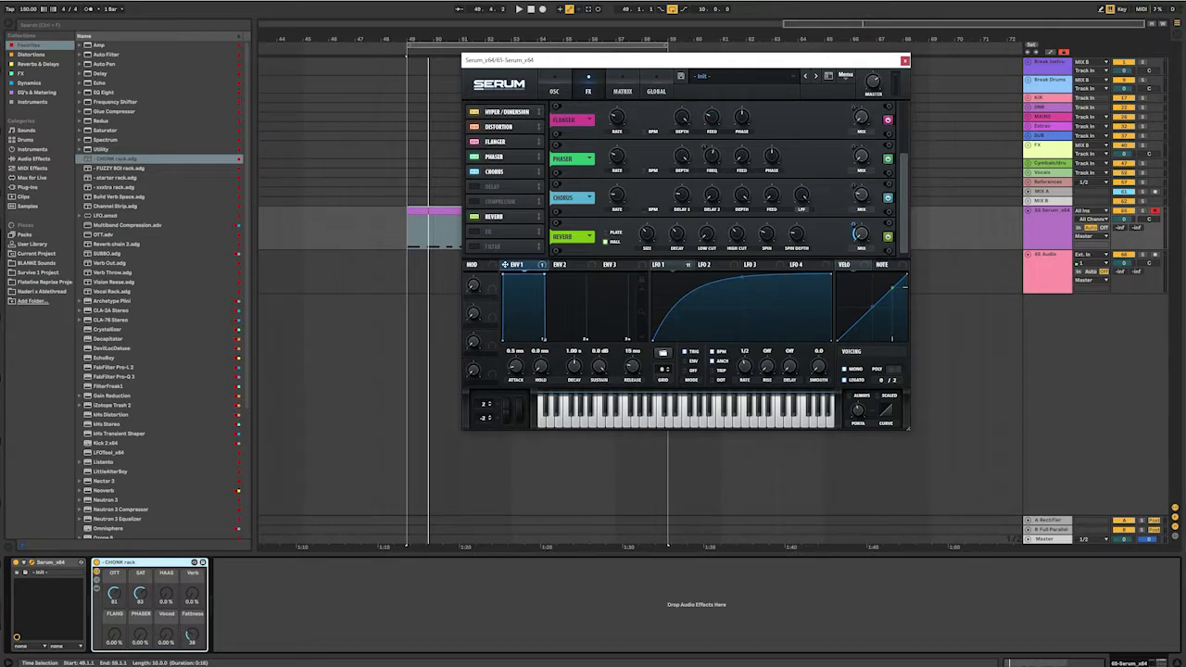
{"action": "key", "text": "space"}
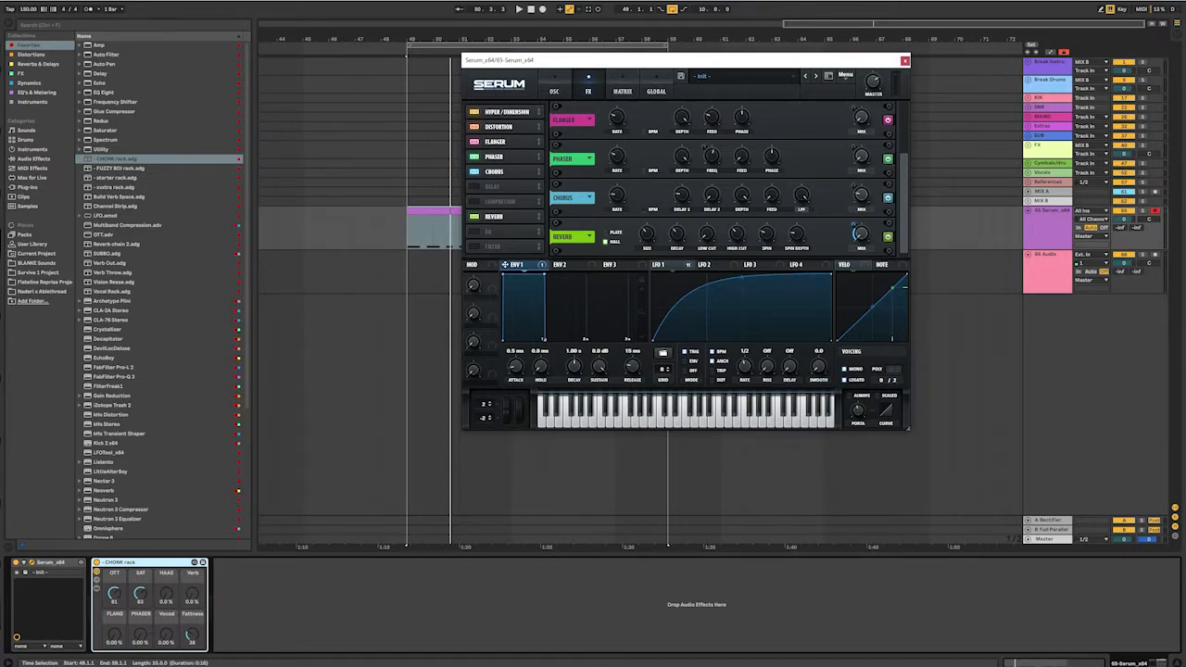
- Close Serum, set the audio track's input to Resampling, arm it, and record the beginning of the bass pattern
{"action": "left_click", "coordinate": [904, 60]}
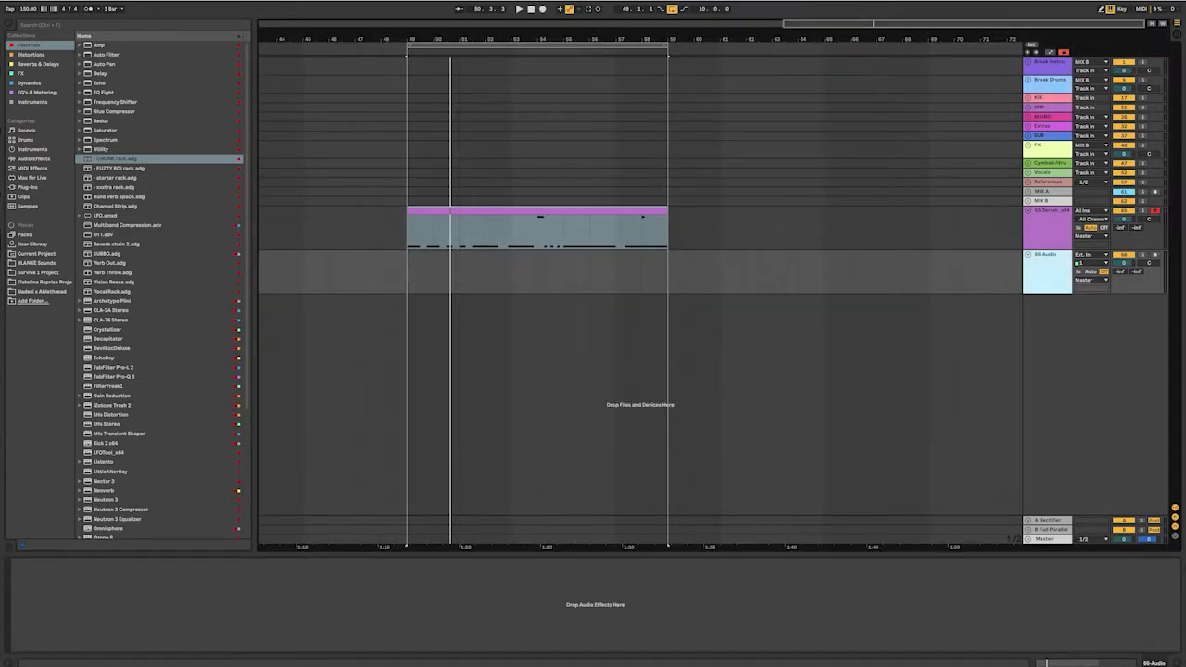
{"action": "left_click", "coordinate": [1090, 254]}
{"action": "left_click", "coordinate": [1093, 294]}
{"action": "left_click", "coordinate": [1154, 255]}
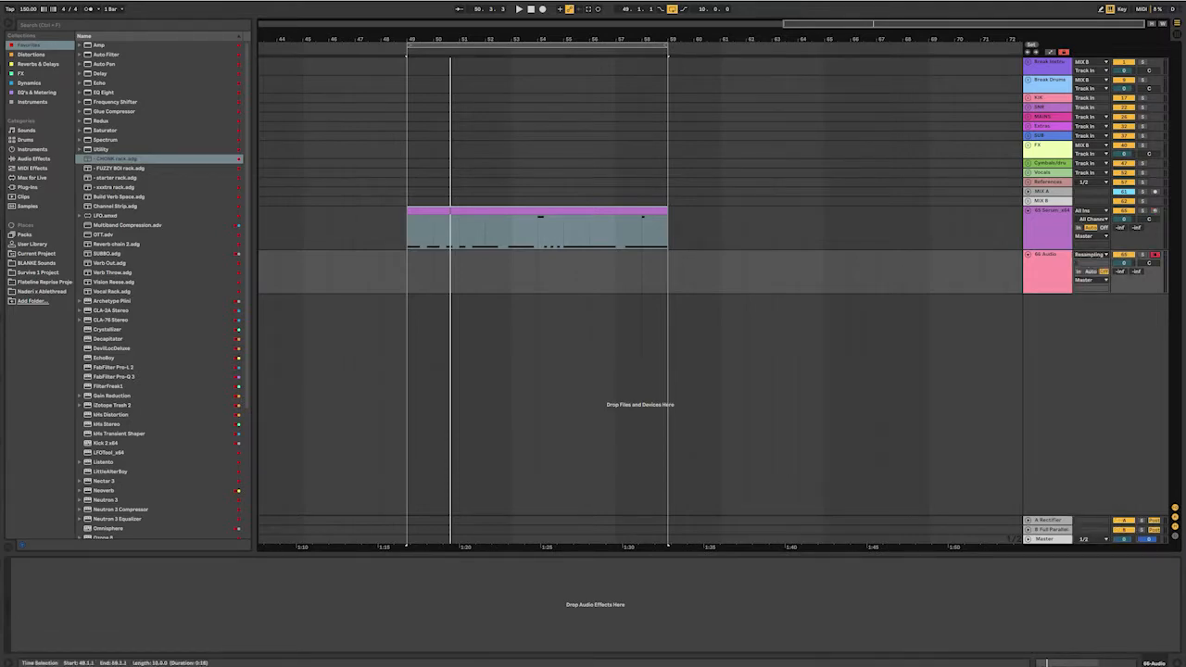
{"action": "key", "text": "F9"}
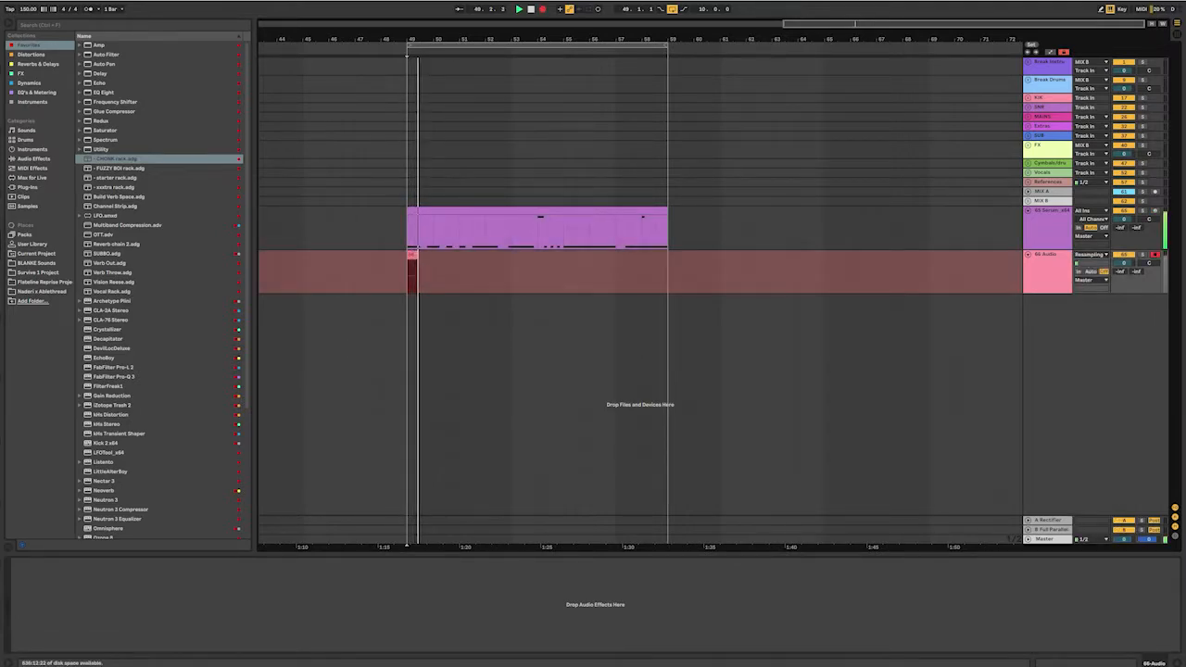
{"action": "key", "text": "space"}
- Solo the audio track and repeatedly audition the recorded clip from 49.3.1
{"action": "key", "text": "plus"}
{"action": "key", "text": "plus"}
{"action": "key", "text": "plus"}
{"action": "key", "text": "plus"}
{"action": "key", "text": "plus"}
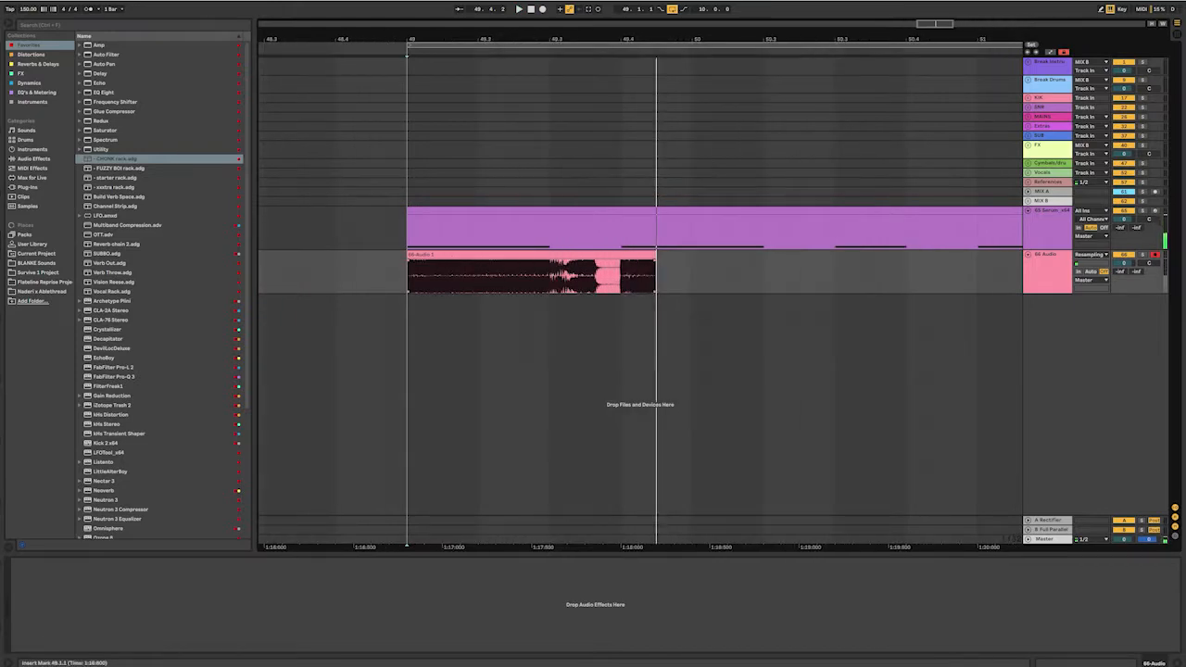
{"action": "left_click", "coordinate": [540, 276]}
{"action": "key", "text": "s"}
{"action": "left_click", "coordinate": [549, 276]}
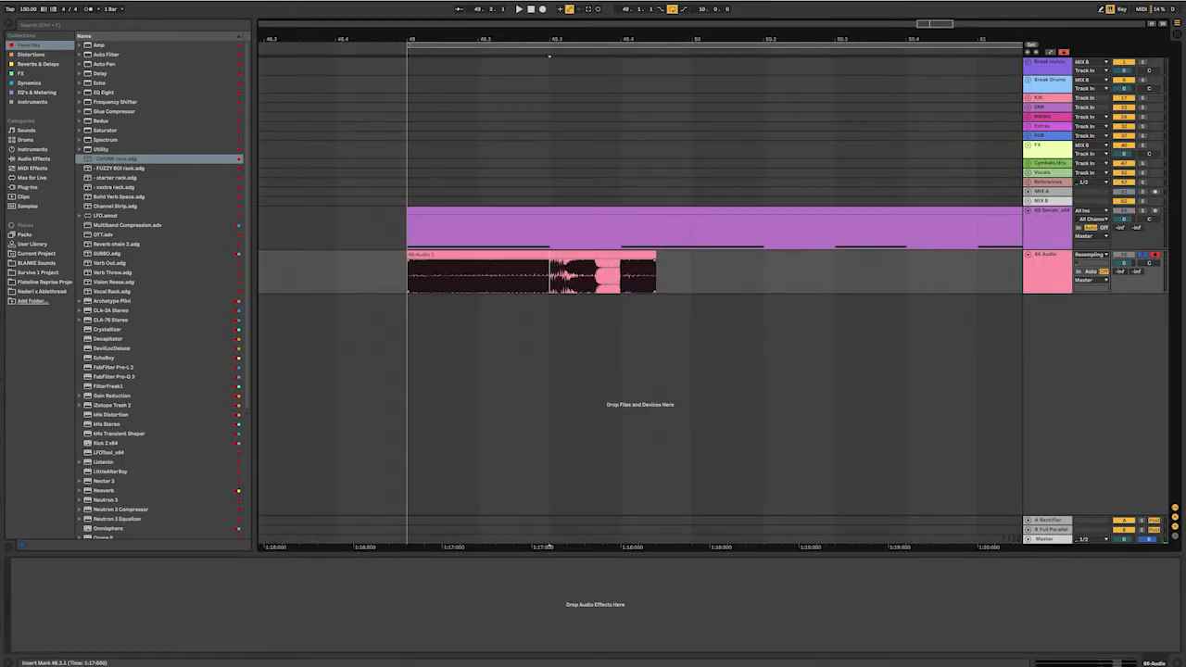
{"action": "key", "text": "space"}
{"action": "key", "text": "space"}
{"action": "key", "text": "space"}
{"action": "key", "text": "space"}
{"action": "key", "text": "space"}
{"action": "key", "text": "space"}
{"action": "key", "text": "space"}
{"action": "key", "text": "space"}
{"action": "key", "text": "space"}
{"action": "key", "text": "space"}
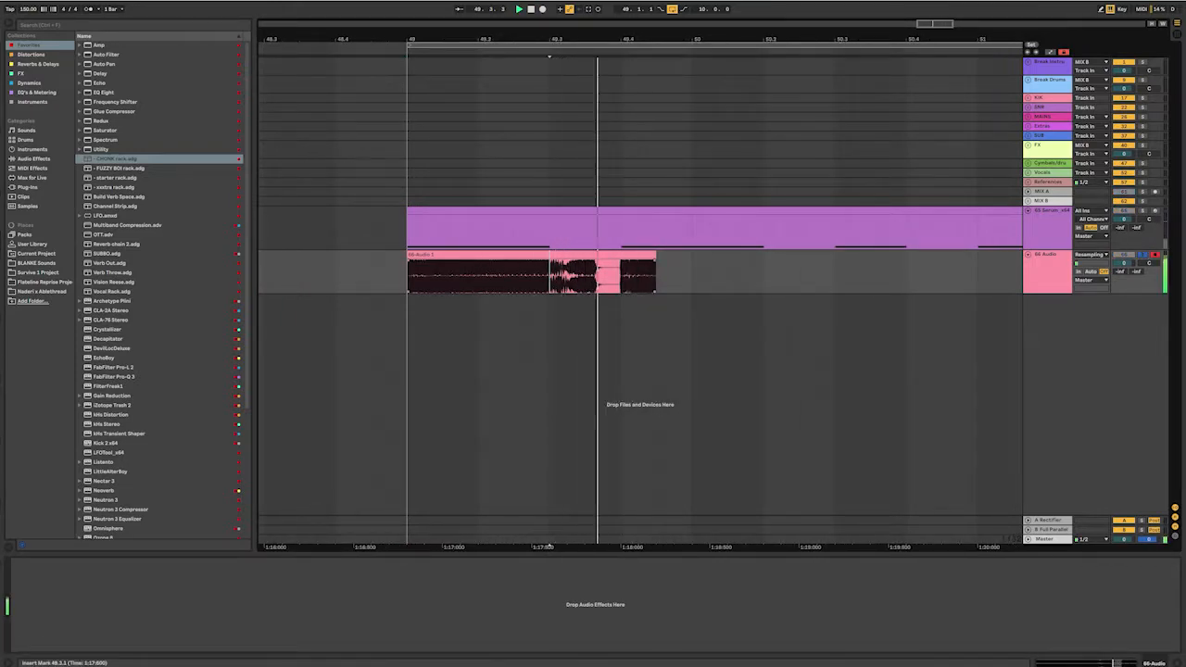
- Move the recording's part from 49.3.1 onward to a new audio track, trim its end to 49.4.1, and audition it
{"action": "left_click_drag", "start_coordinate": [594, 276], "coordinate": [576, 299]}
{"action": "key", "text": "ctrl+t"}
{"action": "left_click", "coordinate": [559, 276]}
{"action": "left_click", "coordinate": [549, 276]}
{"action": "key", "text": "ctrl+e"}
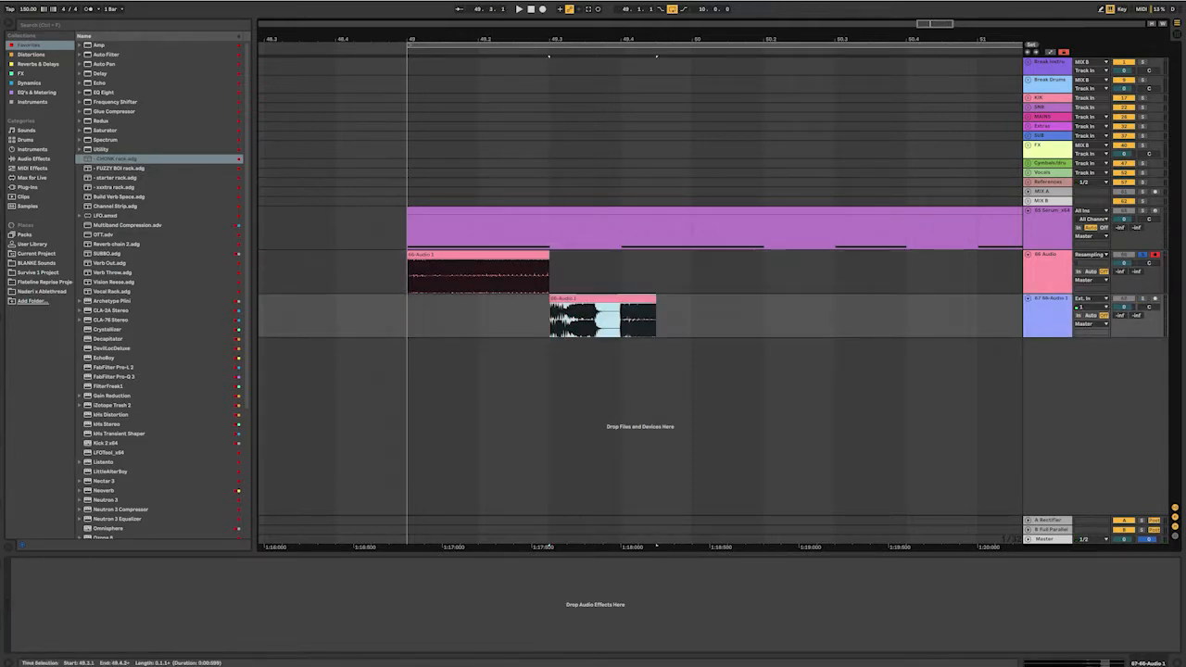
{"action": "left_click_drag", "start_coordinate": [655, 315], "coordinate": [621, 315]}
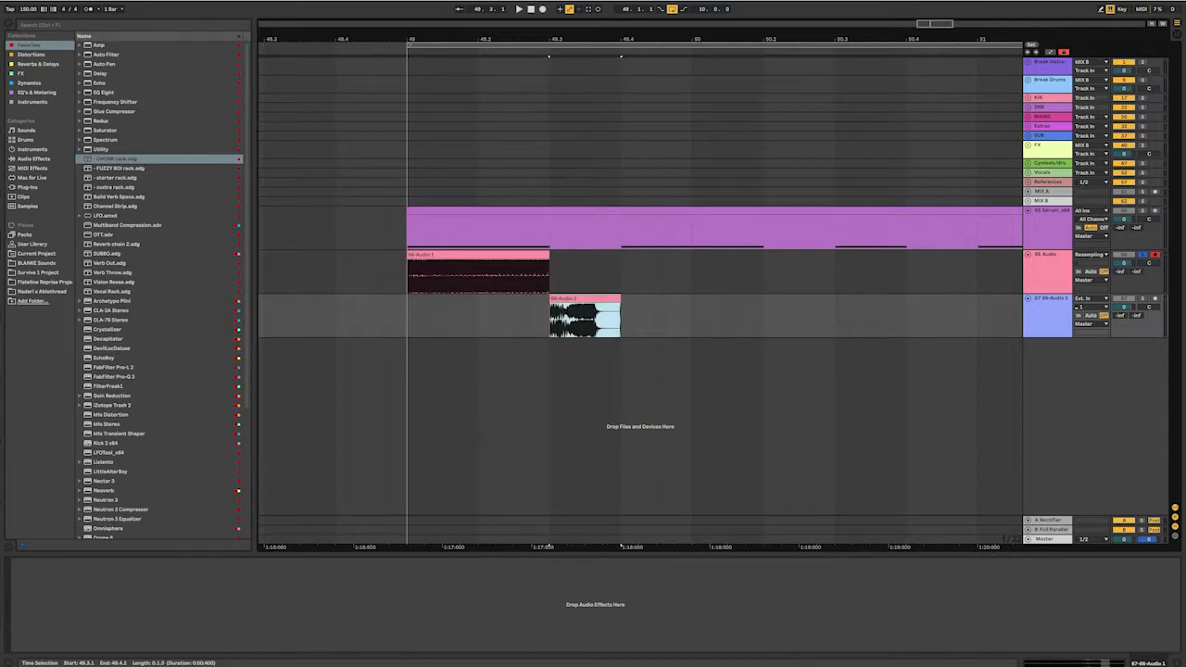
{"action": "key", "text": "space"}
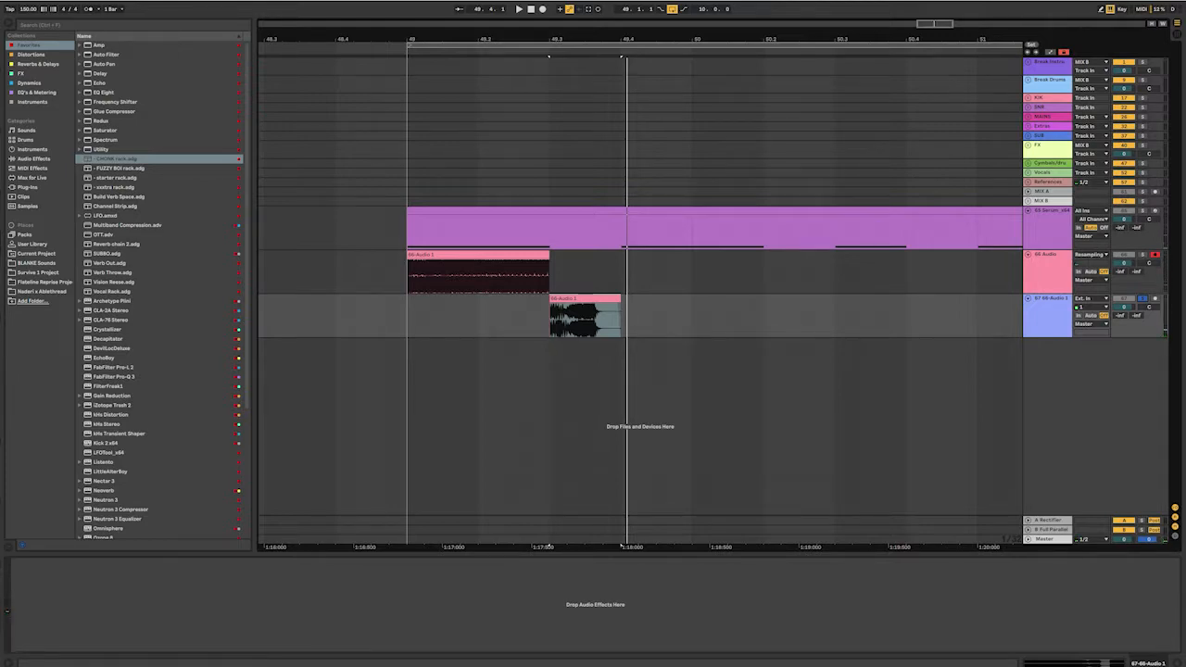
- Try splitting the moved clip where its loud part ends and reversing the first piece, then audition it
{"action": "scroll", "coordinate": [600, 319], "scroll_direction": "up", "scroll_amount": 5}
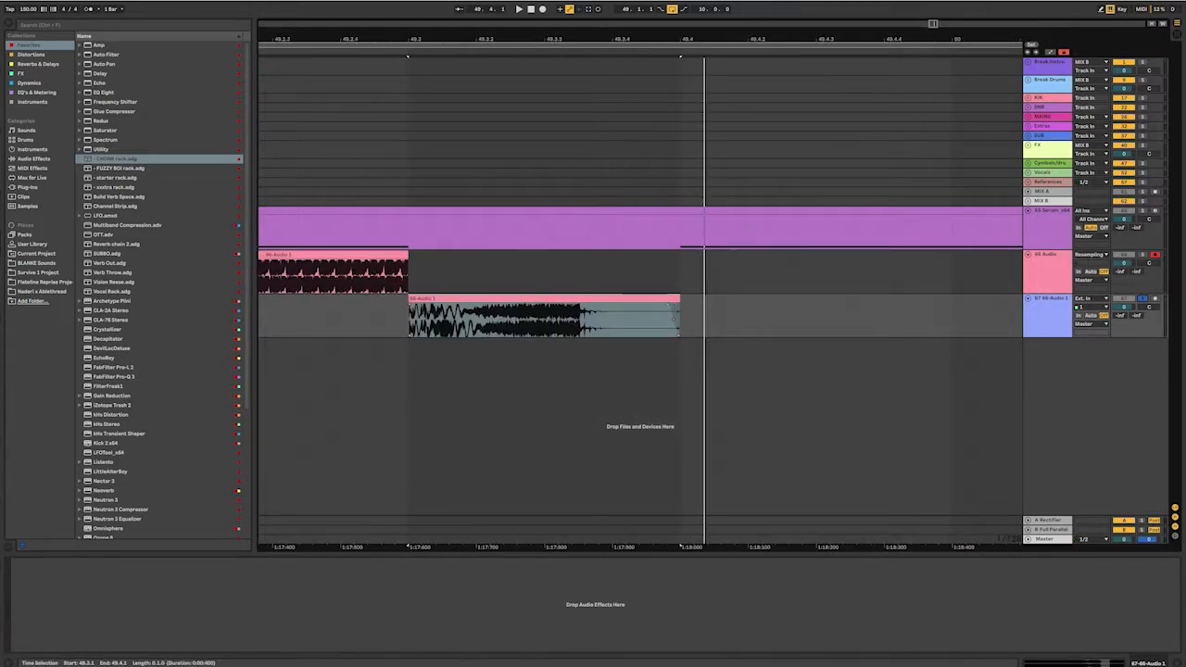
{"action": "left_click", "coordinate": [586, 320]}
{"action": "key", "text": "ctrl+e"}
{"action": "left_click", "coordinate": [464, 299]}
{"action": "key", "text": "r"}
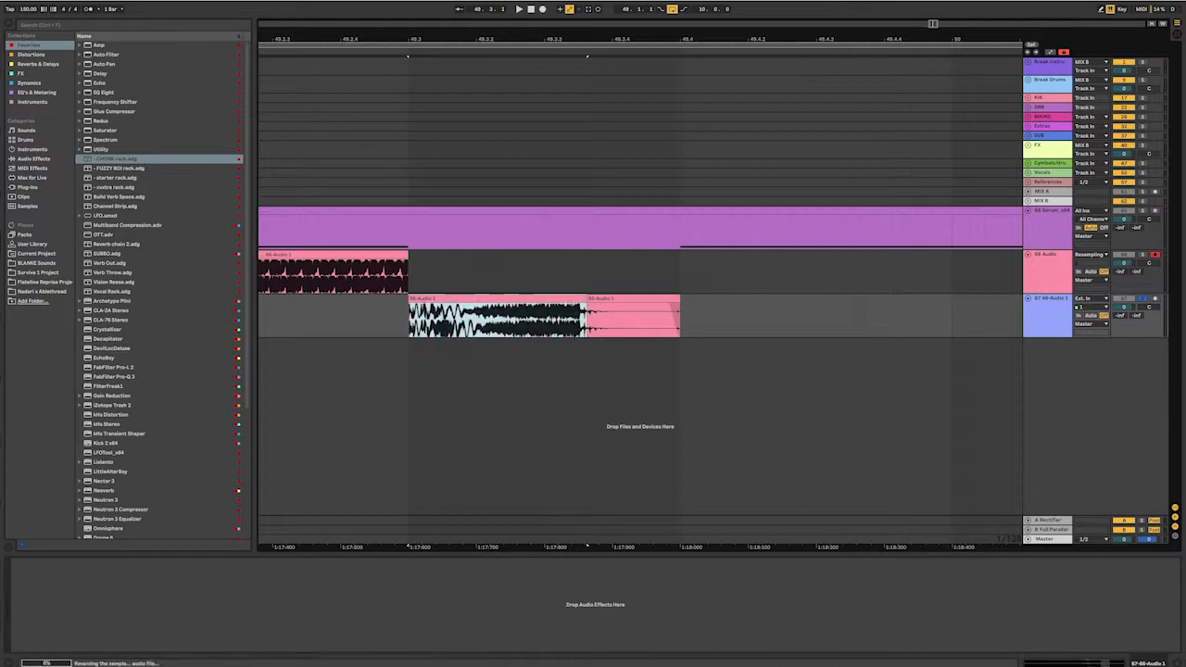
{"action": "key", "text": "space"}
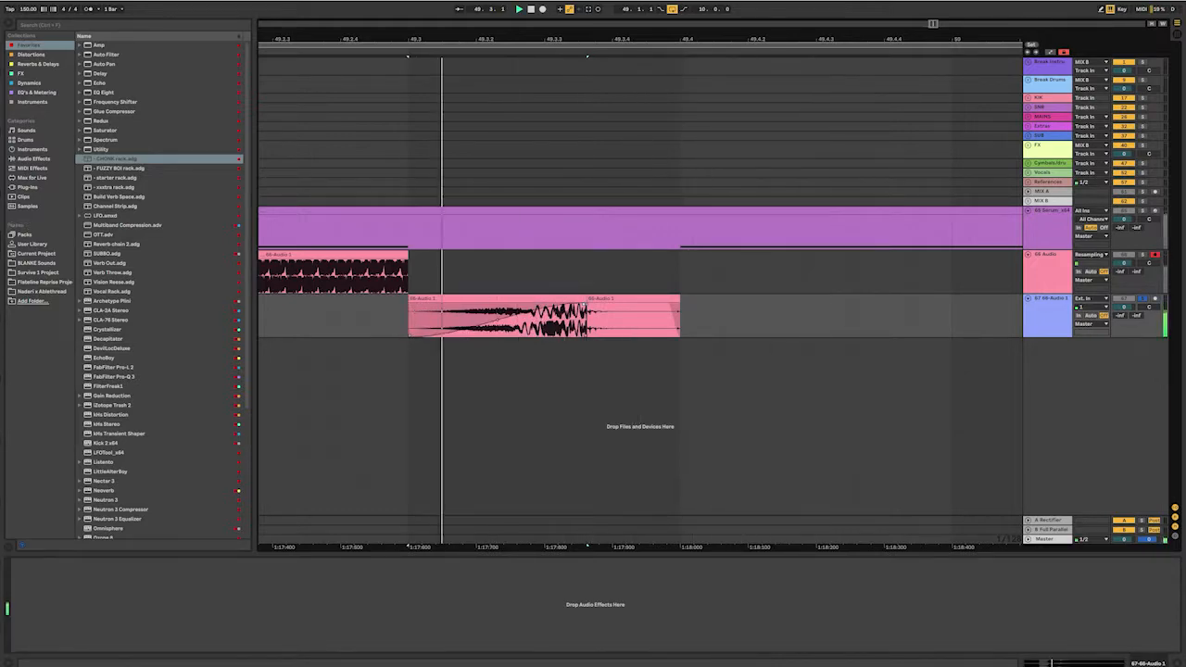
{"action": "key", "text": "space"}
- Remove the fade from the reversed piece and audition it from around 49.3.3
{"action": "key", "text": "ctrl+z"}
{"action": "left_click", "coordinate": [536, 320]}
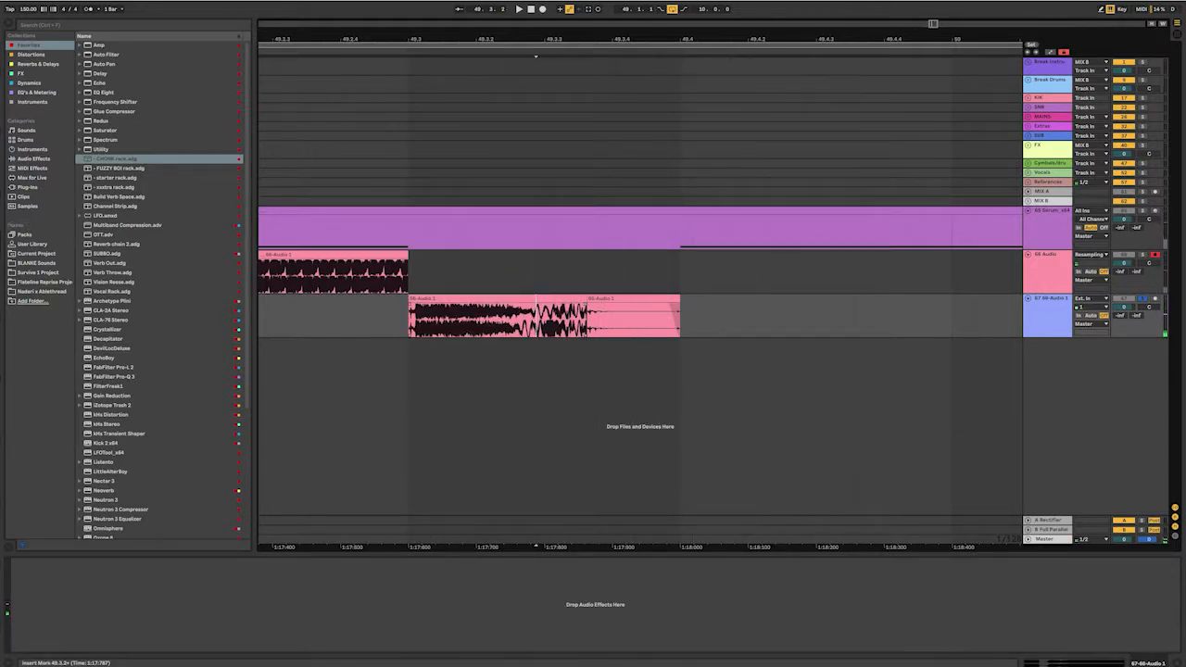
{"action": "left_click", "coordinate": [527, 319]}
{"action": "key", "text": "space"}
{"action": "key", "text": "space"}
{"action": "key", "text": "space"}
{"action": "key", "text": "space"}
{"action": "key", "text": "space"}
{"action": "key", "text": "space"}
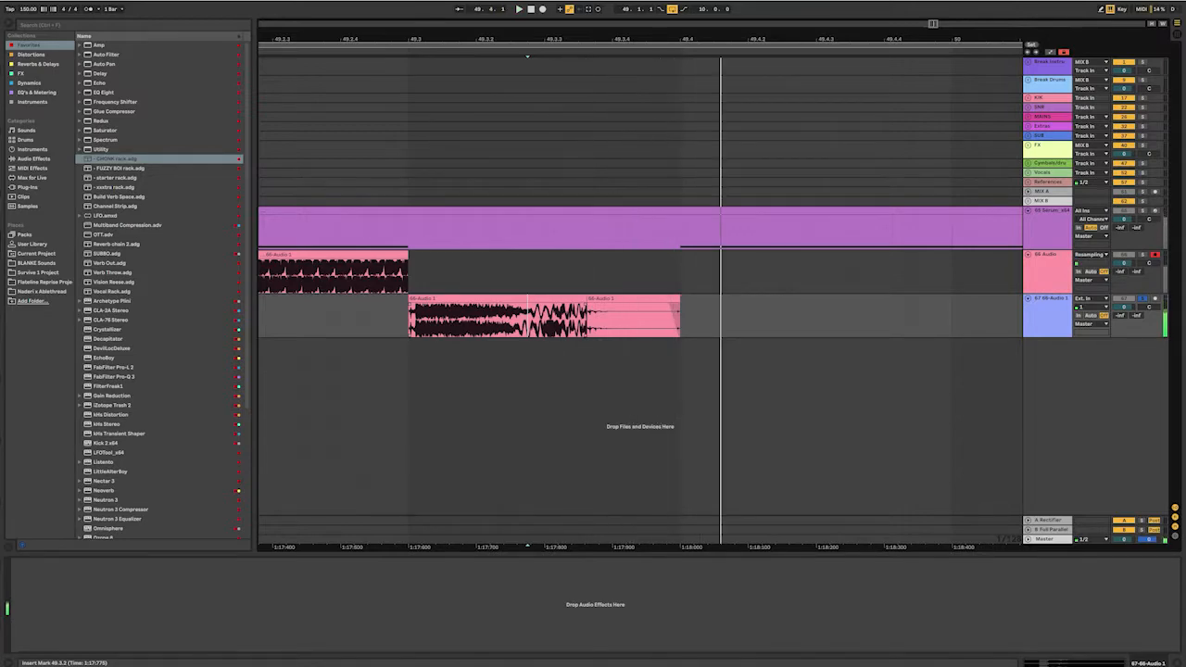
- Undo the reversal and split of the moved clip and select the time range around it on its track
{"action": "scroll", "coordinate": [527, 320], "scroll_direction": "down", "scroll_amount": 8}
{"action": "left_click", "coordinate": [528, 319]}
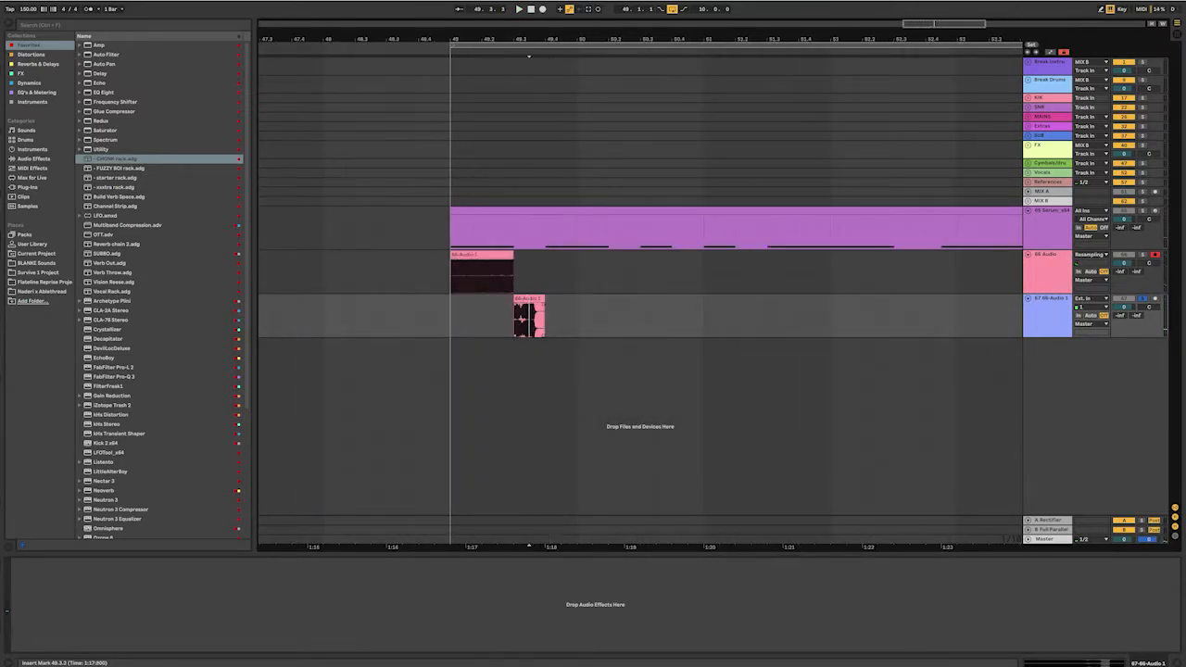
{"action": "scroll", "coordinate": [514, 320], "scroll_direction": "up", "scroll_amount": 6}
{"action": "left_click", "coordinate": [544, 320]}
{"action": "left_click_drag", "start_coordinate": [664, 320], "coordinate": [709, 320]}
{"action": "scroll", "coordinate": [707, 319], "scroll_direction": "down", "scroll_amount": 2}
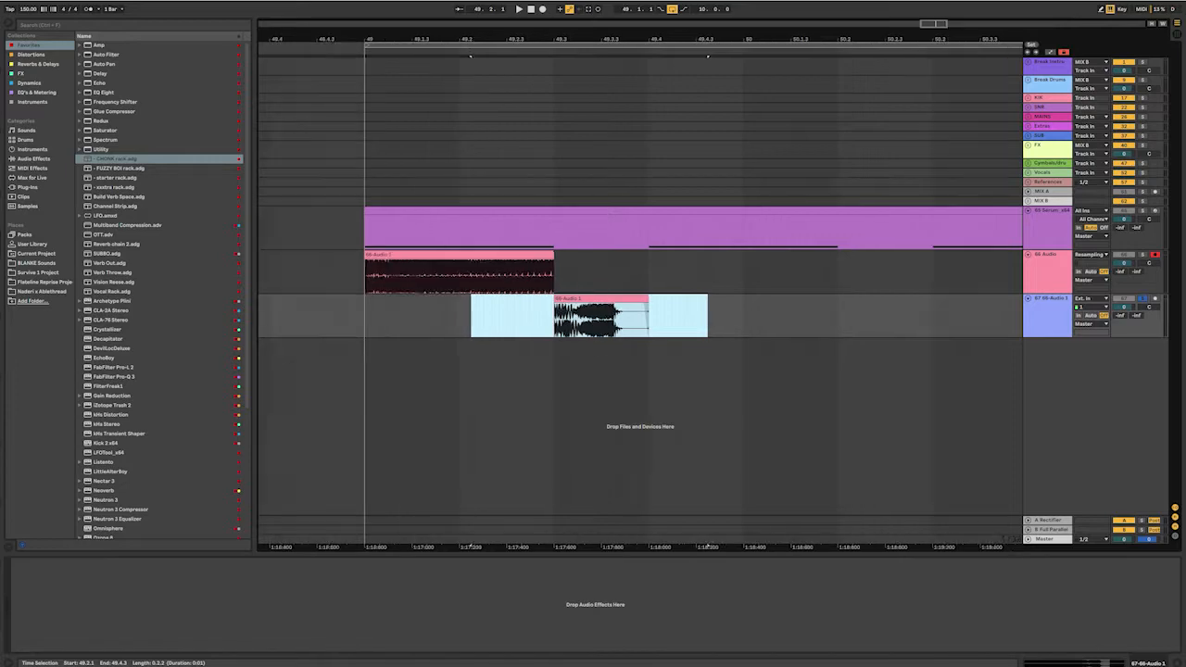
- Return to the Serum track's bass clip, solo the track, and play the pattern
{"action": "scroll", "coordinate": [706, 320], "scroll_direction": "down", "scroll_amount": 5}
{"action": "left_click", "coordinate": [706, 320]}
{"action": "left_click", "coordinate": [708, 273]}
{"action": "left_click", "coordinate": [717, 212]}
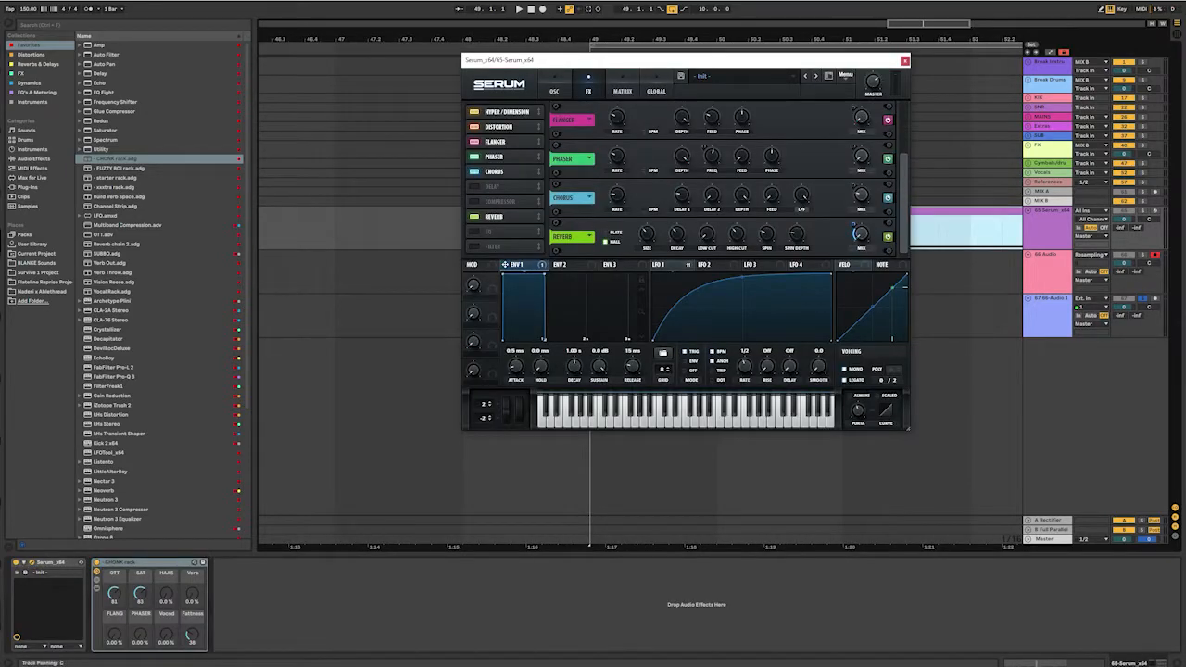
{"action": "left_click", "coordinate": [1142, 210]}
{"action": "key", "text": "space"}
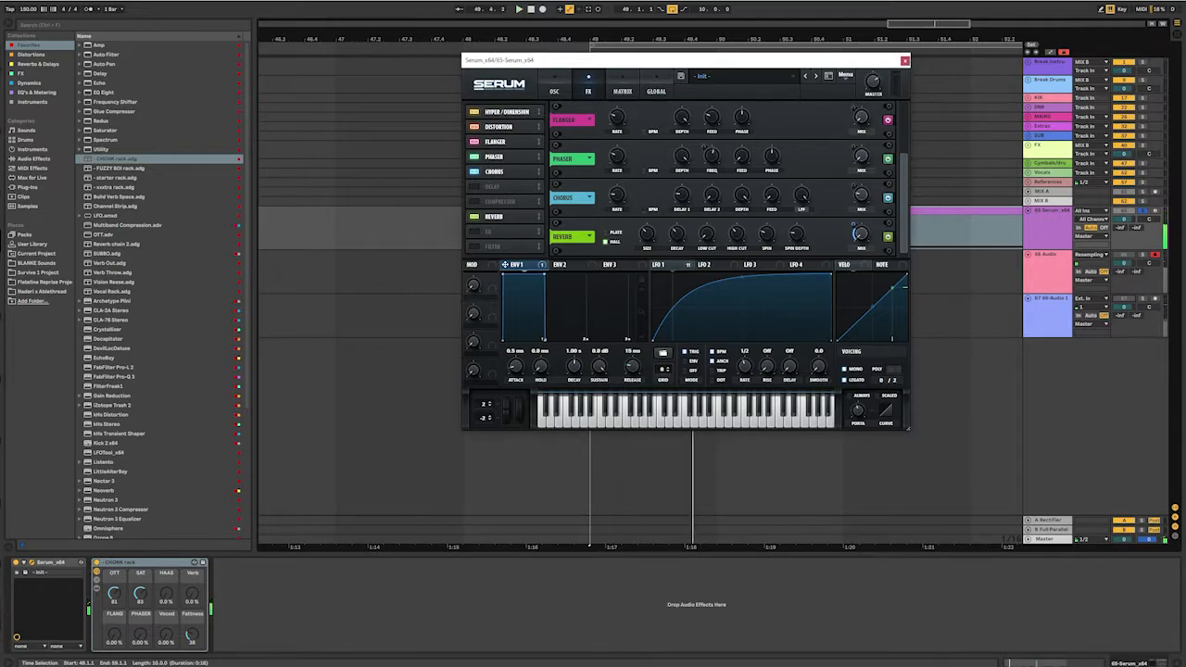
- Set Env 1's modulation of the Reverb mix to about 48, comparing it with lower amounts while auditioning the pattern
{"action": "mouse_move", "coordinate": [853, 225]}
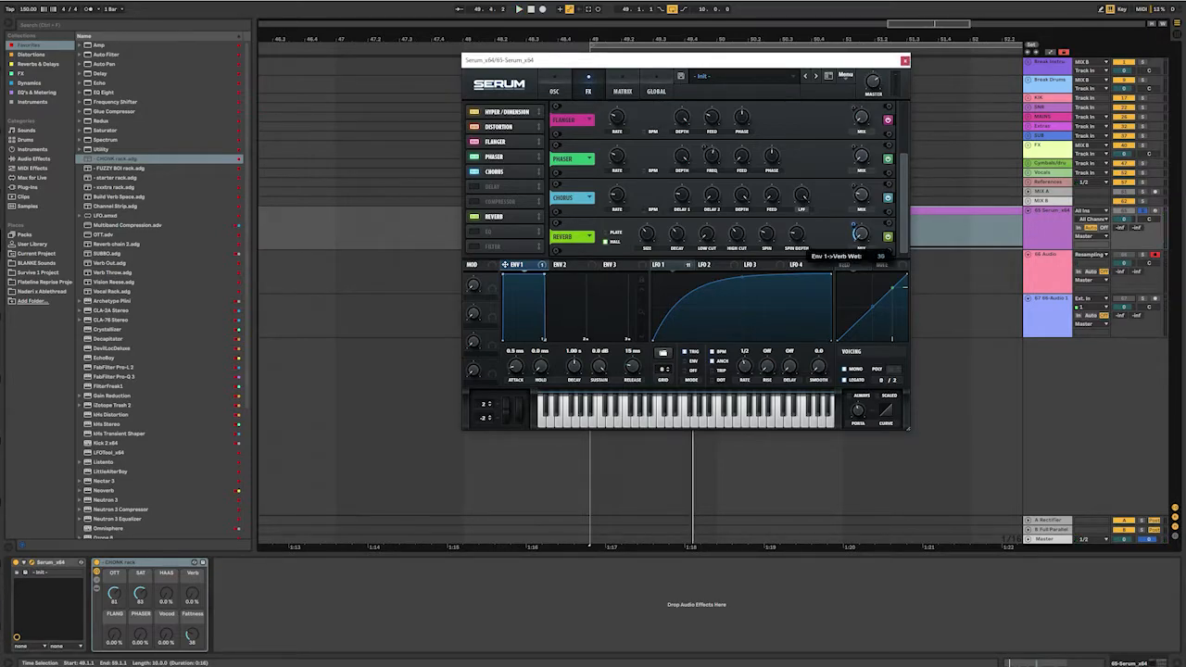
{"action": "key", "text": "space"}
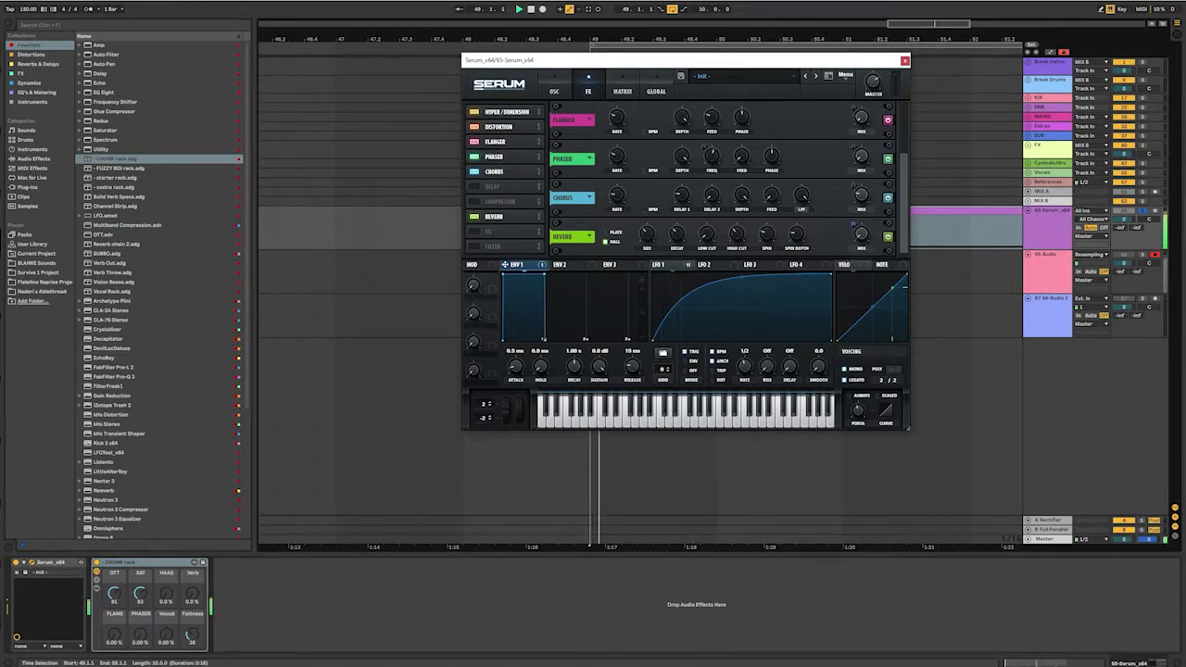
{"action": "key", "text": "space"}
{"action": "key", "text": "space"}
{"action": "left_click_drag", "start_coordinate": [853, 225], "coordinate": [853, 201]}
{"action": "key", "text": "space"}
{"action": "key", "text": "space"}
{"action": "key", "text": "space"}
{"action": "key", "text": "space"}
{"action": "key", "text": "space"}
{"action": "key", "text": "space"}
{"action": "key", "text": "space"}
{"action": "key", "text": "space"}
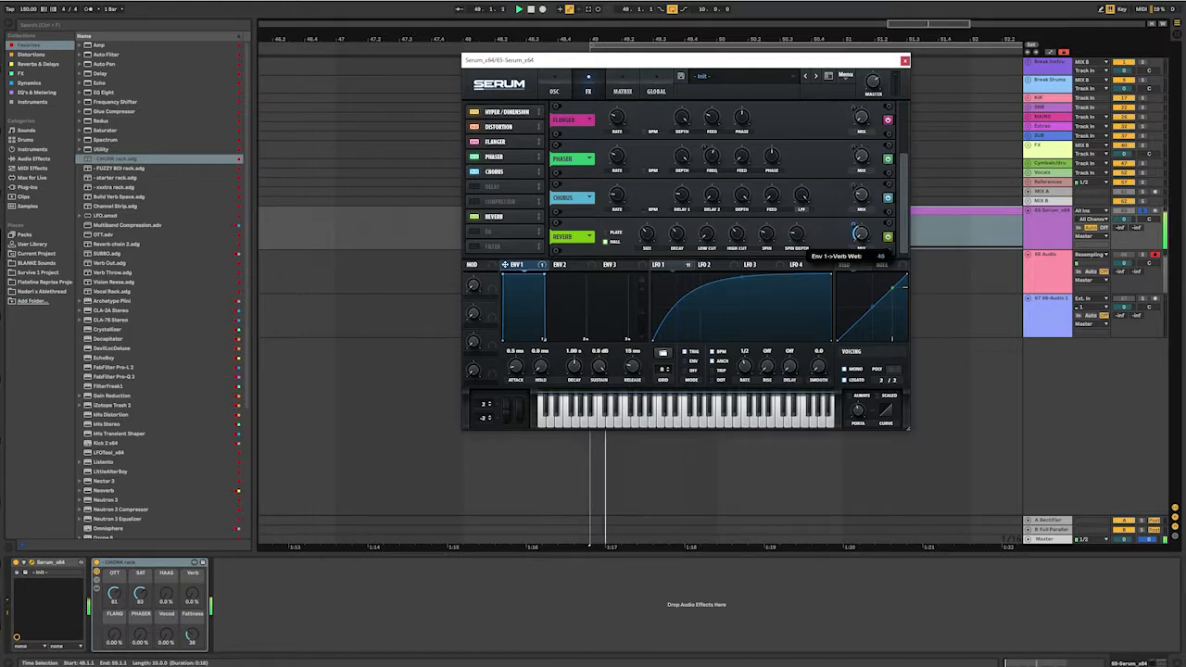
- Audition the pattern, enable Serum's EQ effect, and assign LFO 1 to its low band's frequency
{"action": "key", "text": "space"}
{"action": "key", "text": "space"}
{"action": "key", "text": "space"}
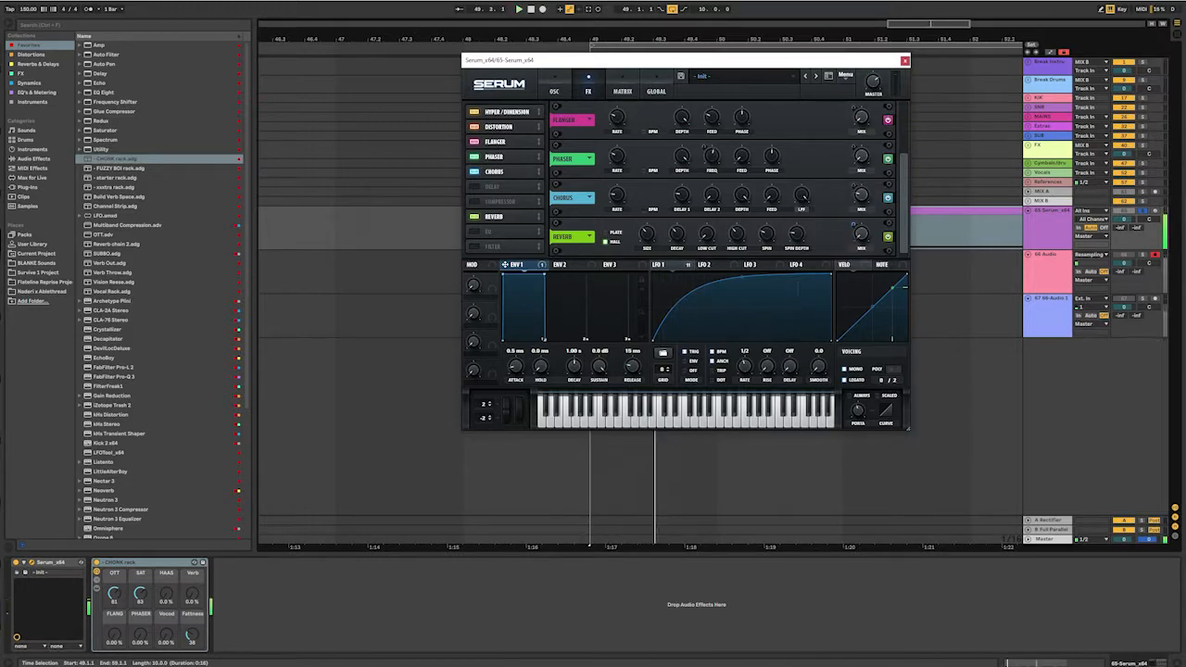
{"action": "left_click", "coordinate": [474, 232]}
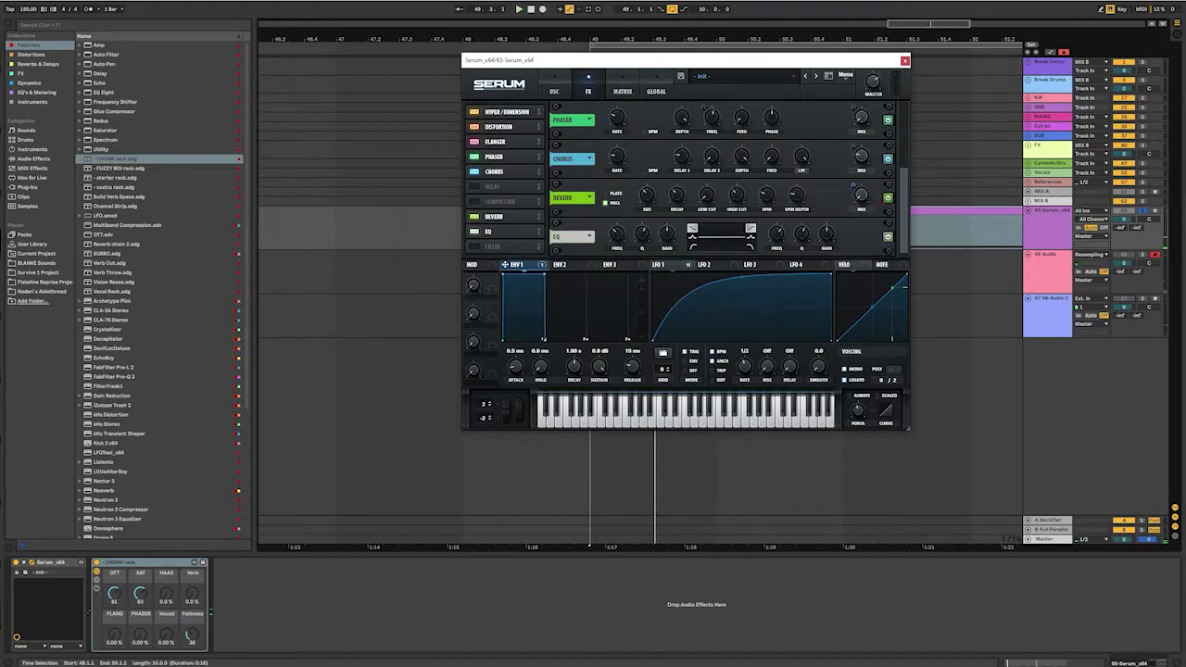
{"action": "left_click_drag", "start_coordinate": [706, 60], "coordinate": [587, 56]}
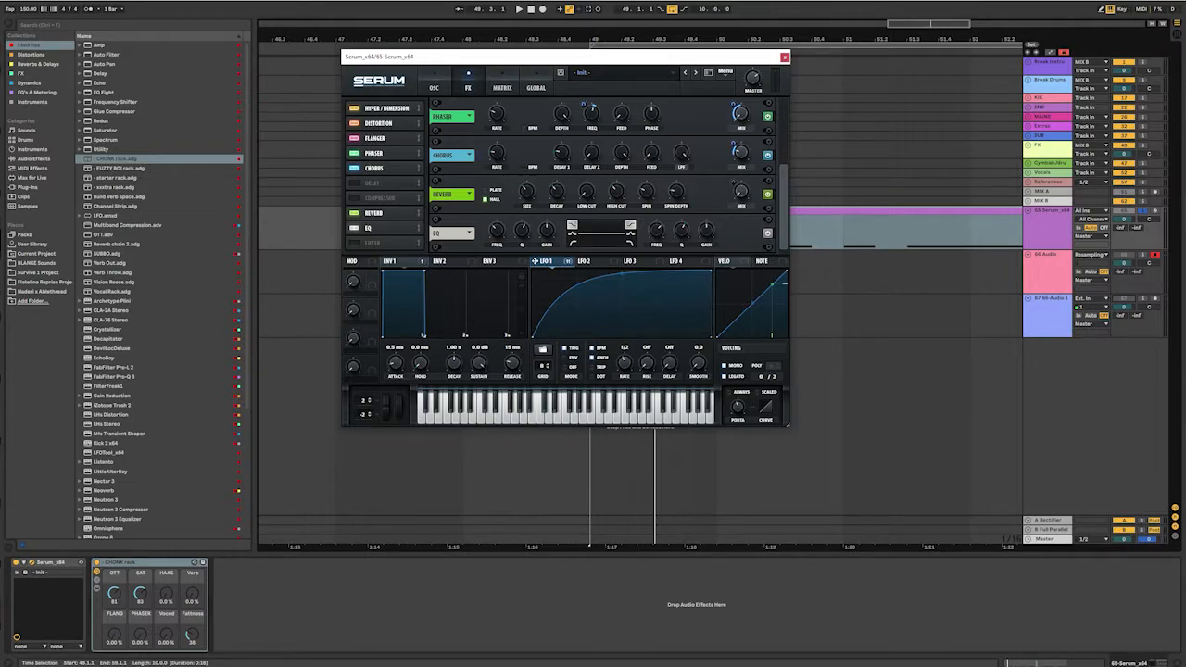
{"action": "left_click_drag", "start_coordinate": [534, 261], "coordinate": [496, 230]}
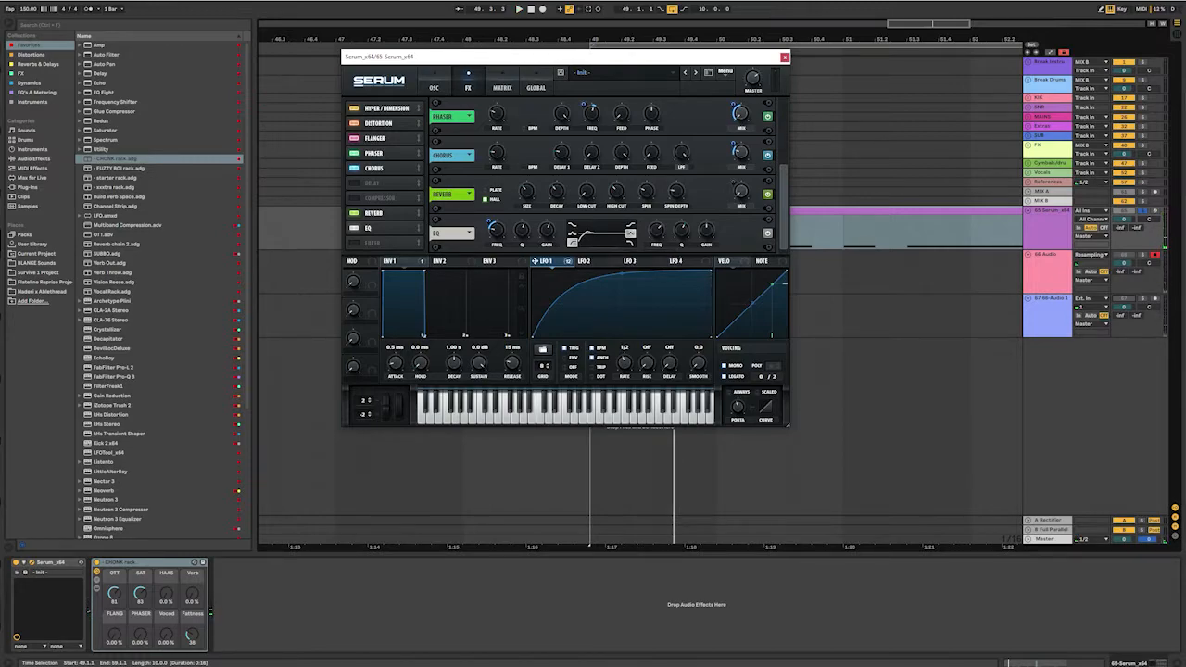
- Assign LFO 1 to the EQ's high-band frequency and adjust the modulation amount
{"action": "left_click_drag", "start_coordinate": [545, 261], "coordinate": [647, 236]}
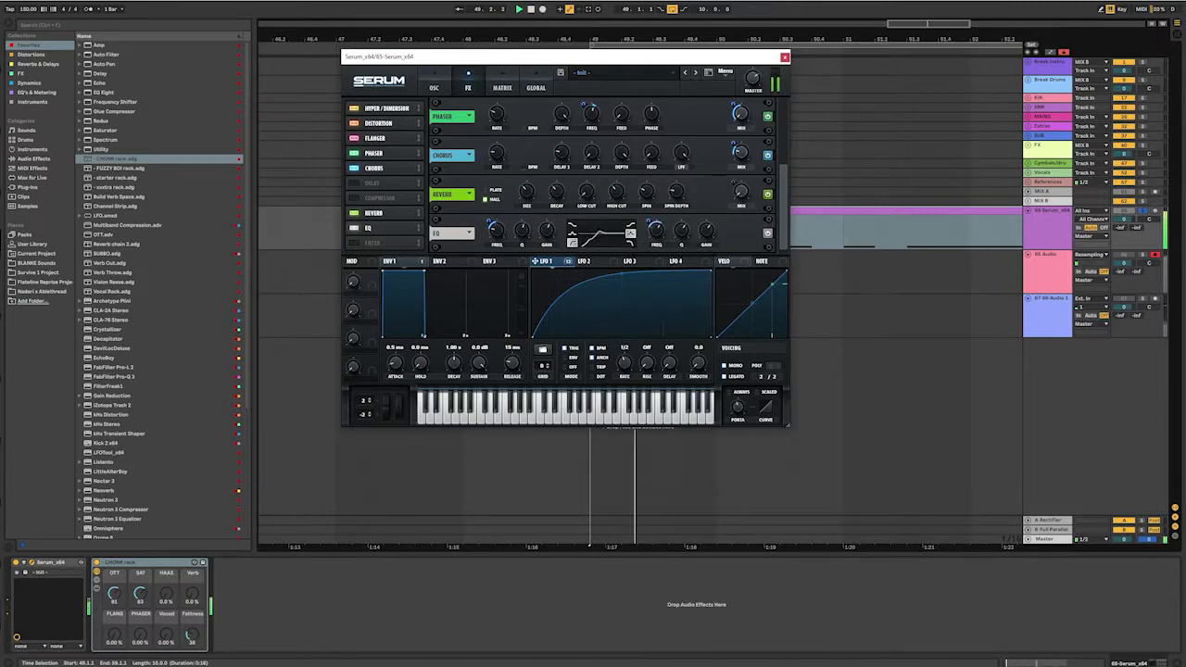
{"action": "mouse_move", "coordinate": [649, 222]}
{"action": "left_mouse_down"}
{"action": "mouse_move", "coordinate": [648, 200]}
{"action": "mouse_move", "coordinate": [648, 243]}
{"action": "mouse_move", "coordinate": [648, 217]}
{"action": "left_mouse_up"}
{"action": "left_click", "coordinate": [656, 229]}
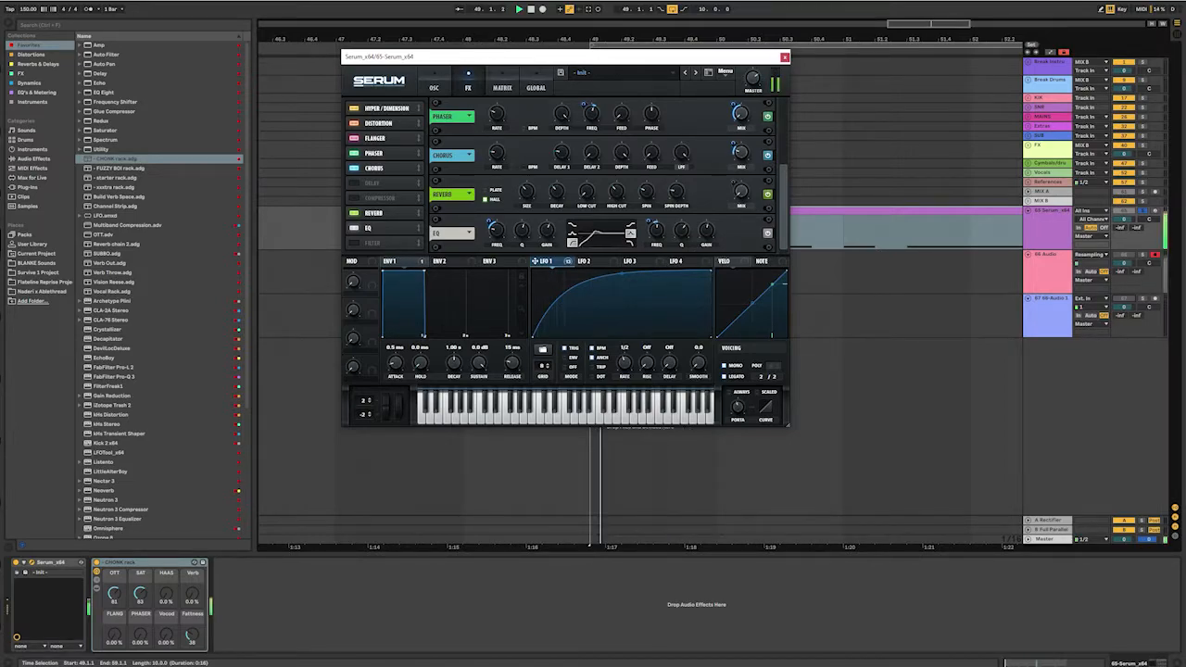
- Enable Serum's Filter effect and set its type to Combs
{"action": "left_click", "coordinate": [353, 243]}
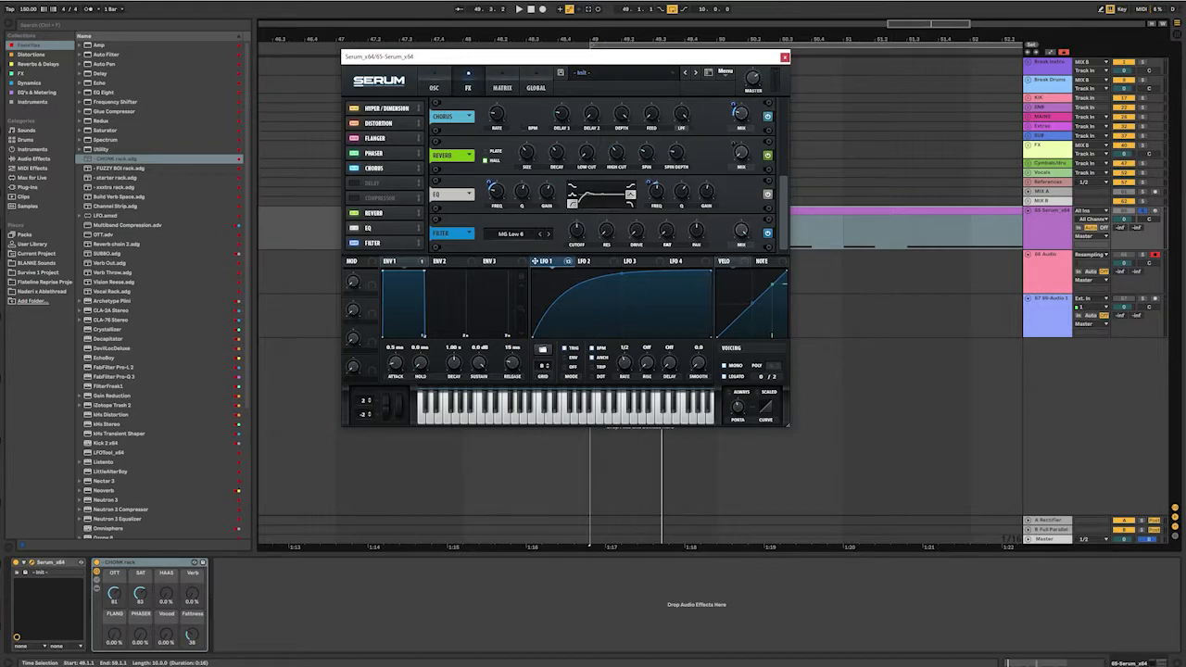
{"action": "left_click", "coordinate": [510, 233]}
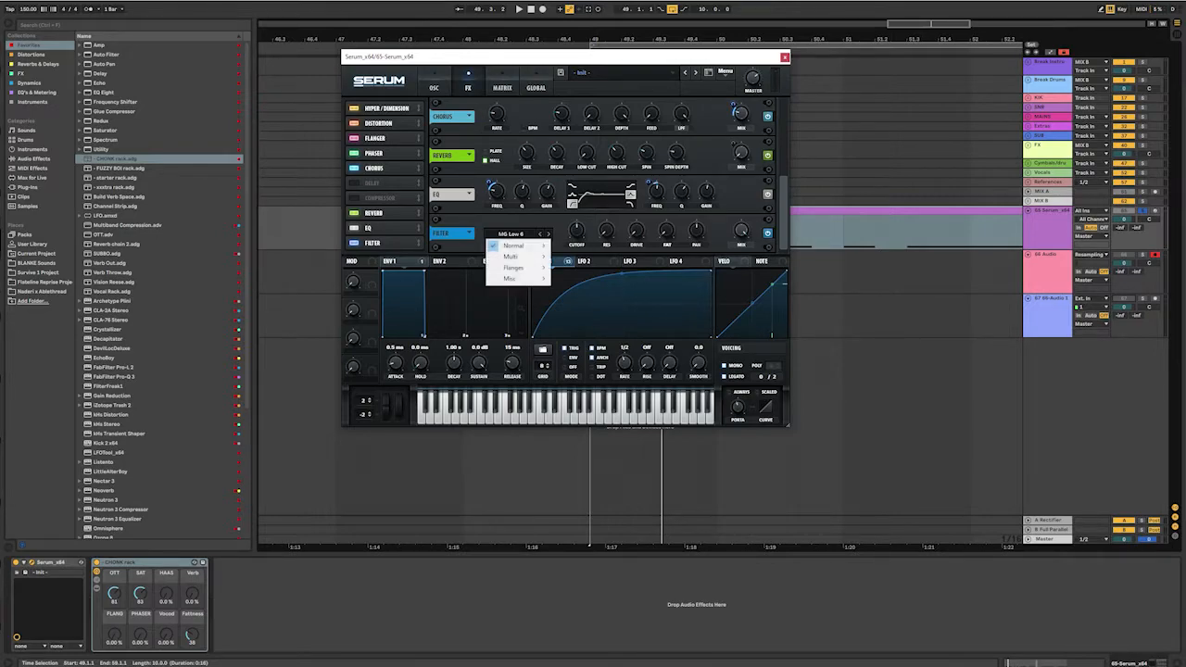
{"action": "mouse_move", "coordinate": [510, 278]}
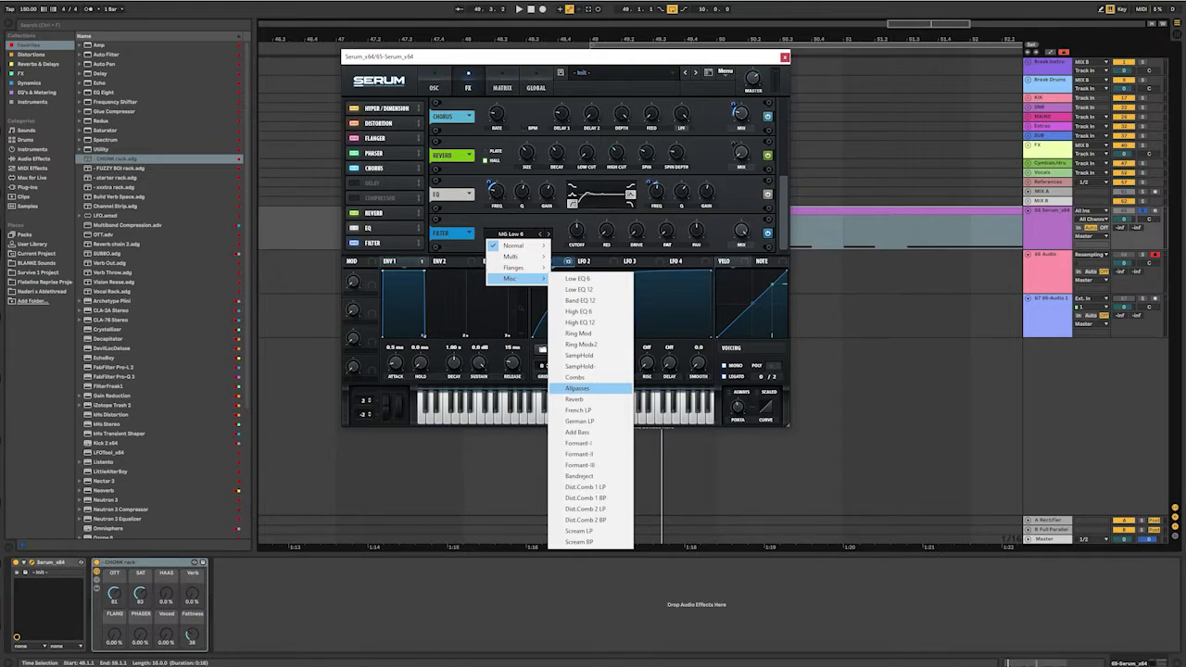
{"action": "left_click", "coordinate": [576, 377]}
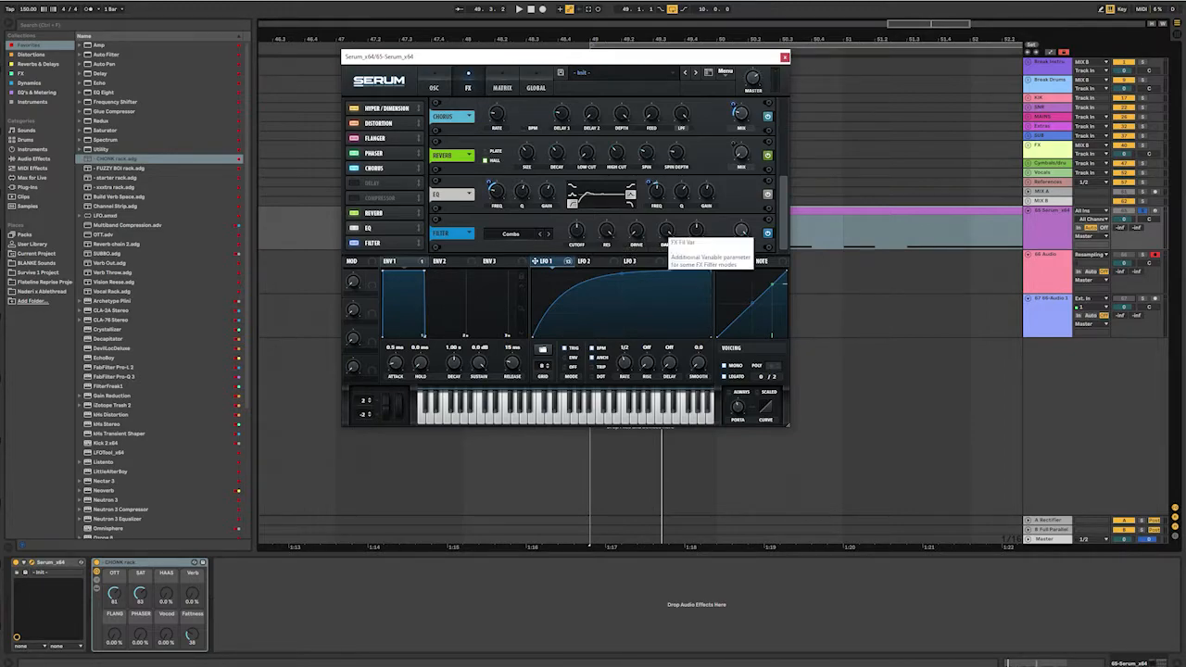
- Set the Filter effect's Damp to 100% while auditioning the pattern
{"action": "key", "text": "space"}
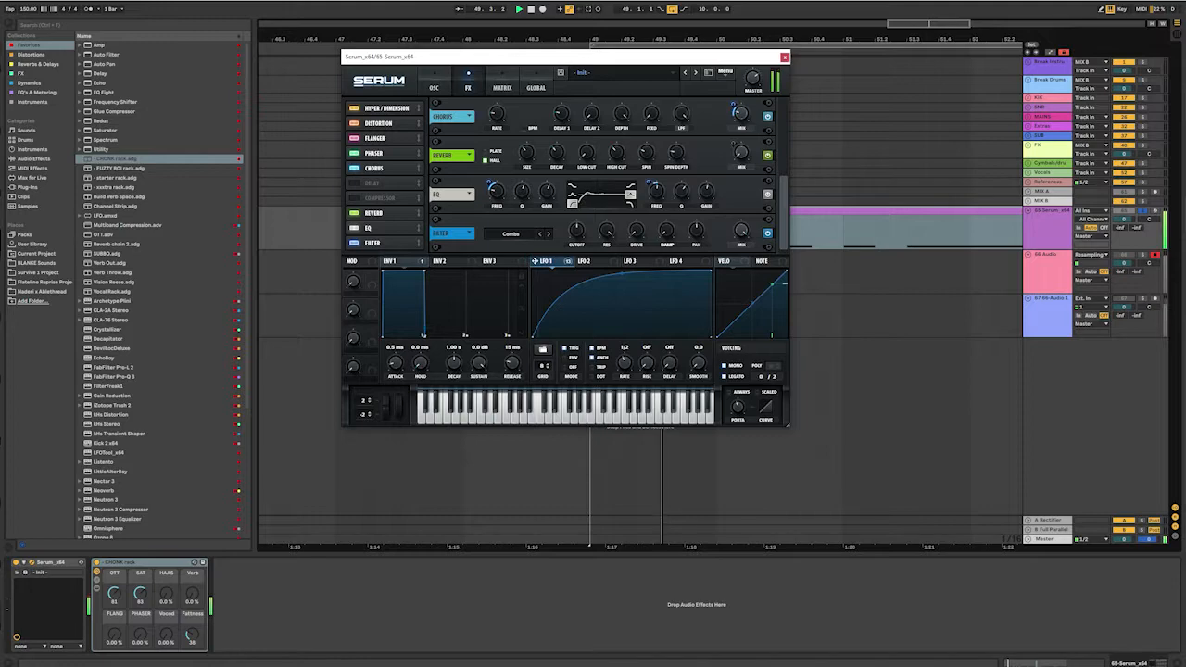
{"action": "key", "text": "space"}
{"action": "left_click_drag", "start_coordinate": [666, 231], "coordinate": [666, 222]}
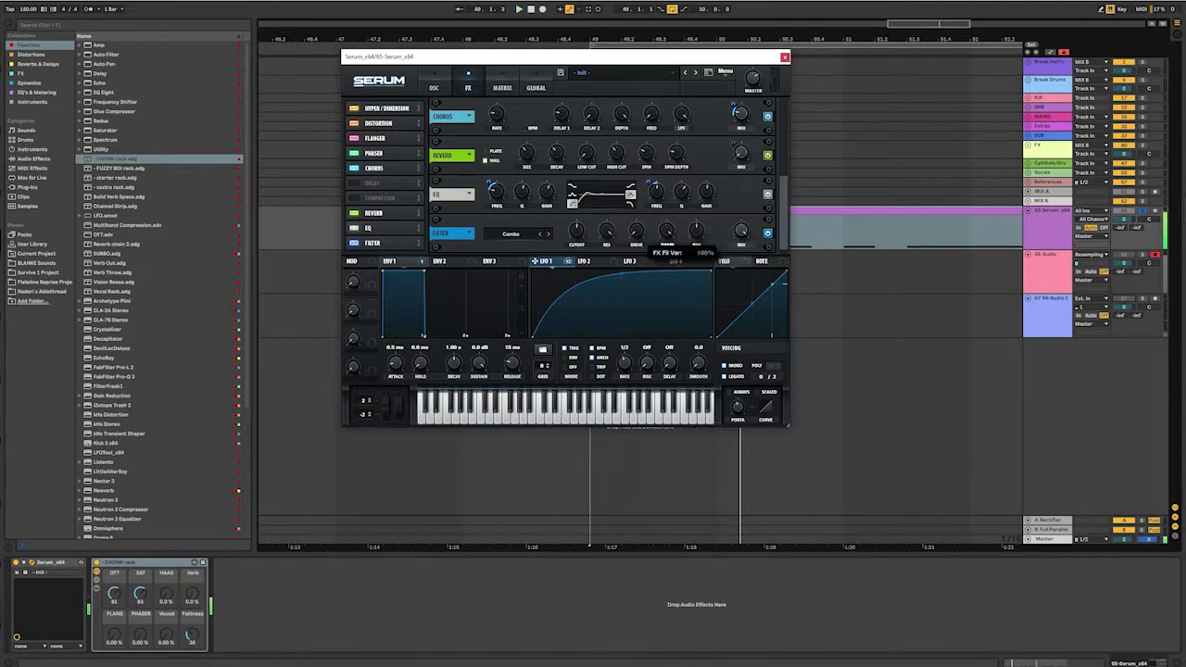
{"action": "key", "text": "space"}
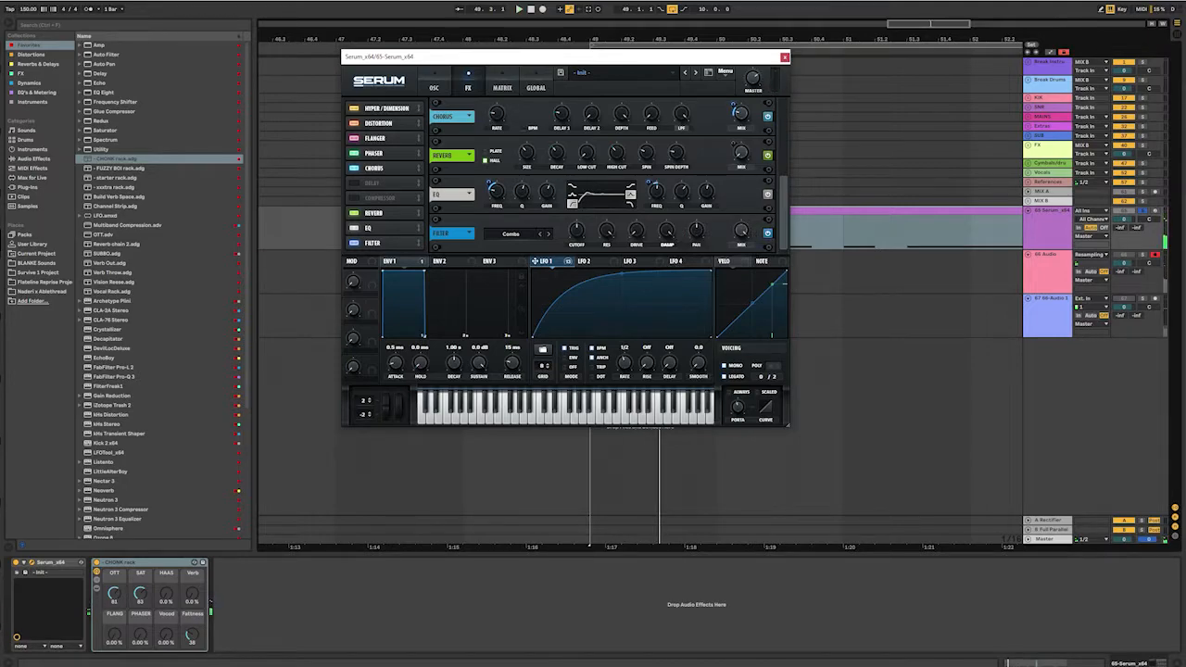
- Modulate the Filter effect's cutoff with LFO 1 at about 40 and set LFO 1's rate to 1/4 while auditioning
{"action": "mouse_move", "coordinate": [576, 229]}
{"action": "key", "text": "space"}
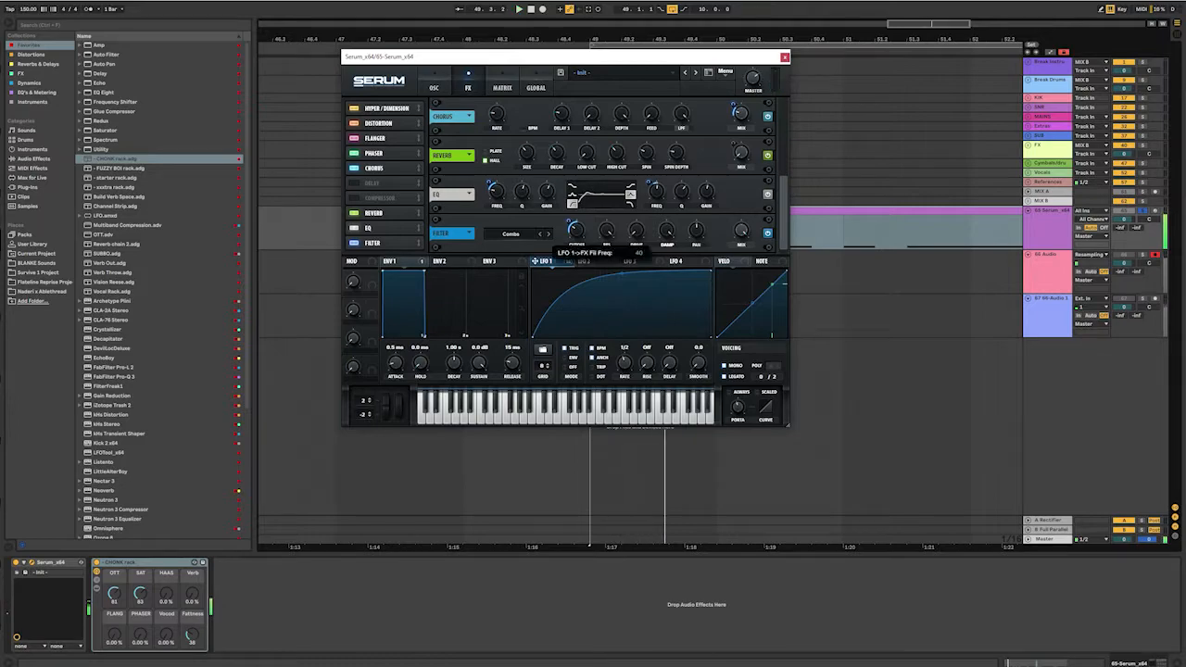
{"action": "key", "text": "space"}
{"action": "key", "text": "space"}
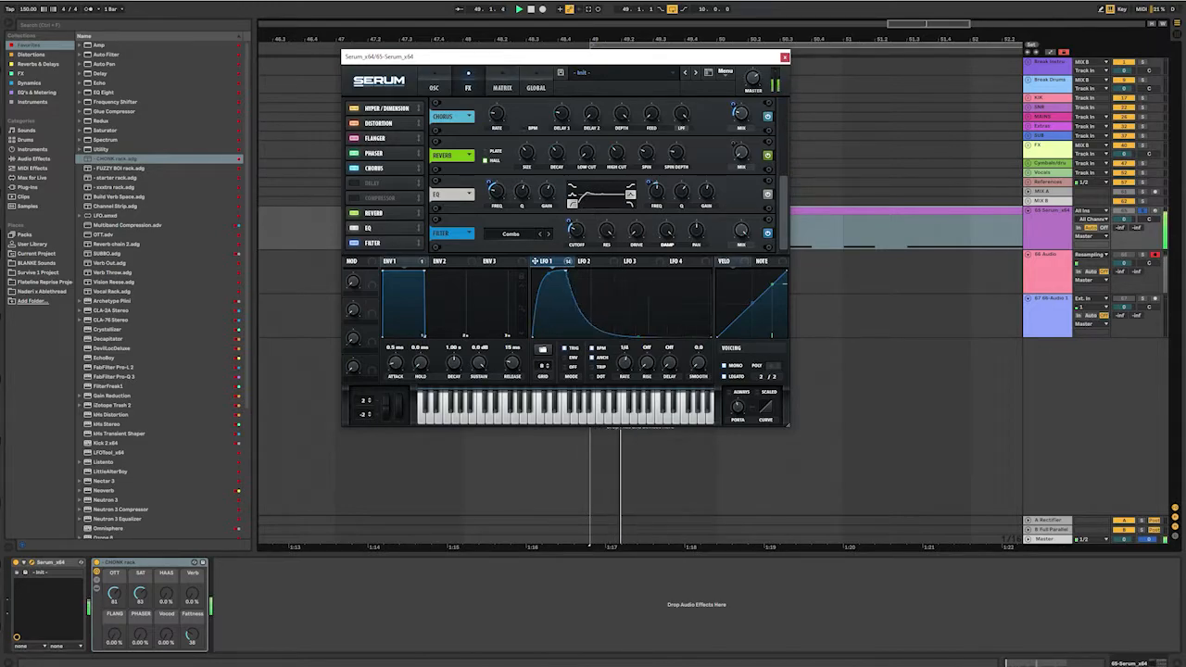
- Try an LFO 1 shape with an early sharp peak and a curved decay
{"action": "left_click_drag", "start_coordinate": [565, 270], "coordinate": [588, 270]}
{"action": "left_click_drag", "start_coordinate": [638, 336], "coordinate": [649, 330]}
{"action": "left_click_drag", "start_coordinate": [588, 271], "coordinate": [569, 322]}
{"action": "left_click_drag", "start_coordinate": [606, 271], "coordinate": [567, 272]}
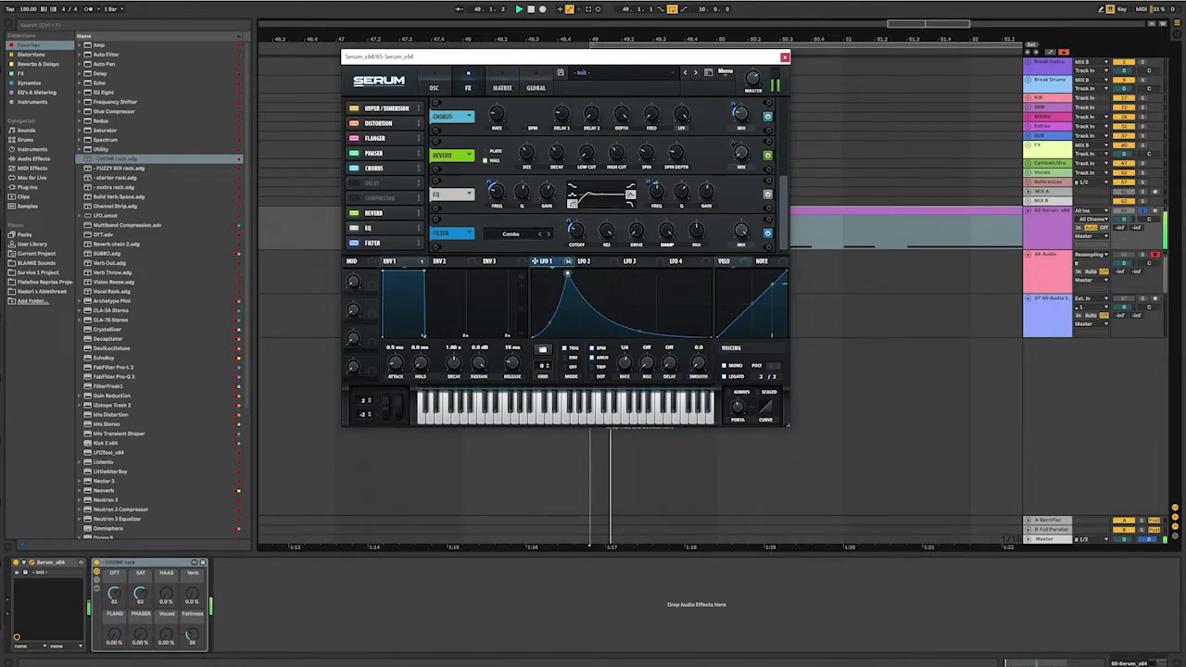
- Place the Filter ahead of the EQ in the effects order and try LFO 1 cutoff modulation amounts down to -100
{"action": "left_click_drag", "start_coordinate": [568, 224], "coordinate": [568, 261]}
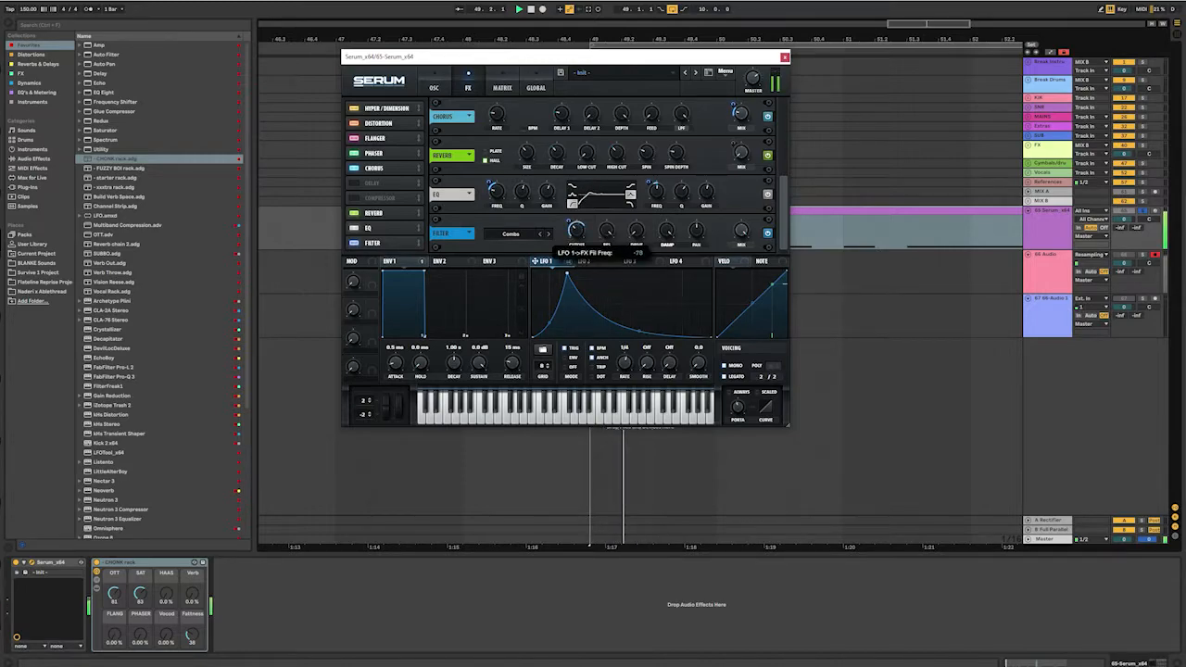
{"action": "left_click_drag", "start_coordinate": [418, 243], "coordinate": [419, 227]}
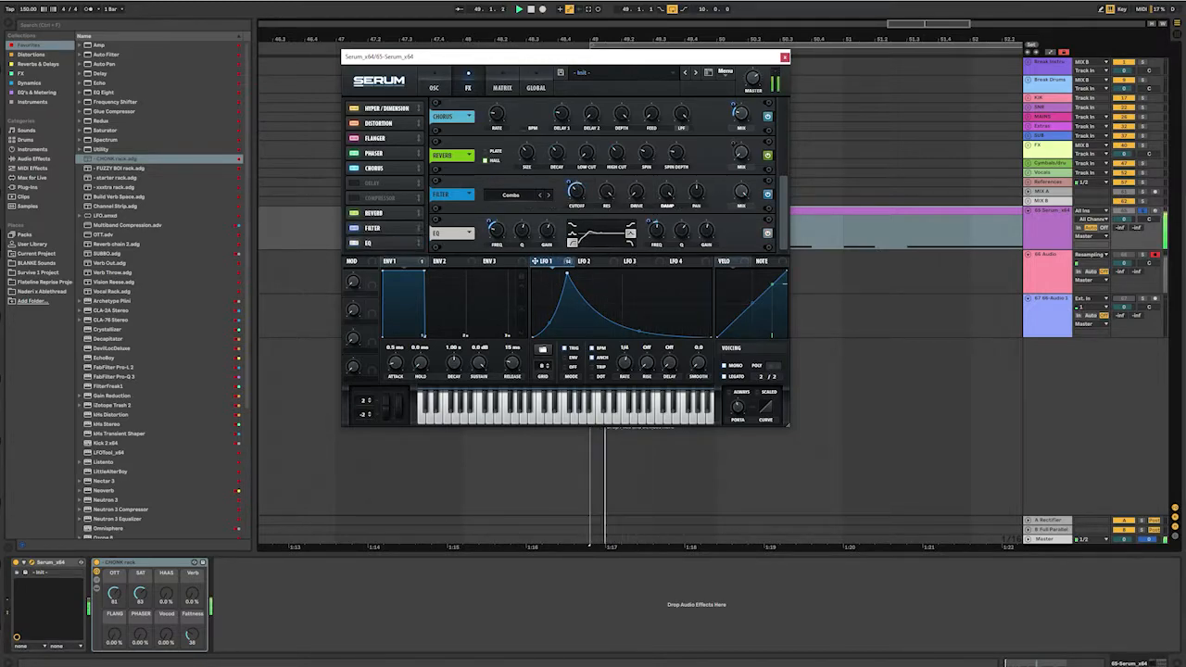
{"action": "left_click_drag", "start_coordinate": [568, 184], "coordinate": [567, 112]}
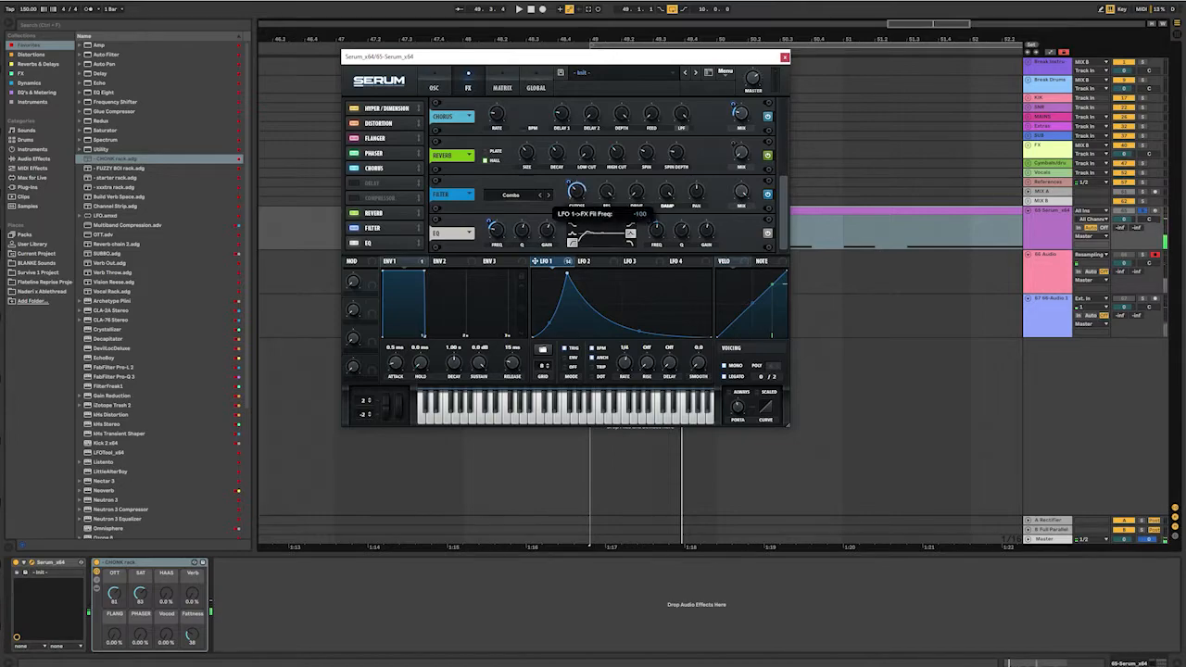
- Readjust LFO 1's modulation of the filter cutoff while auditioning the pattern, and switch the Filter type to Reverb
{"action": "key", "text": "space"}
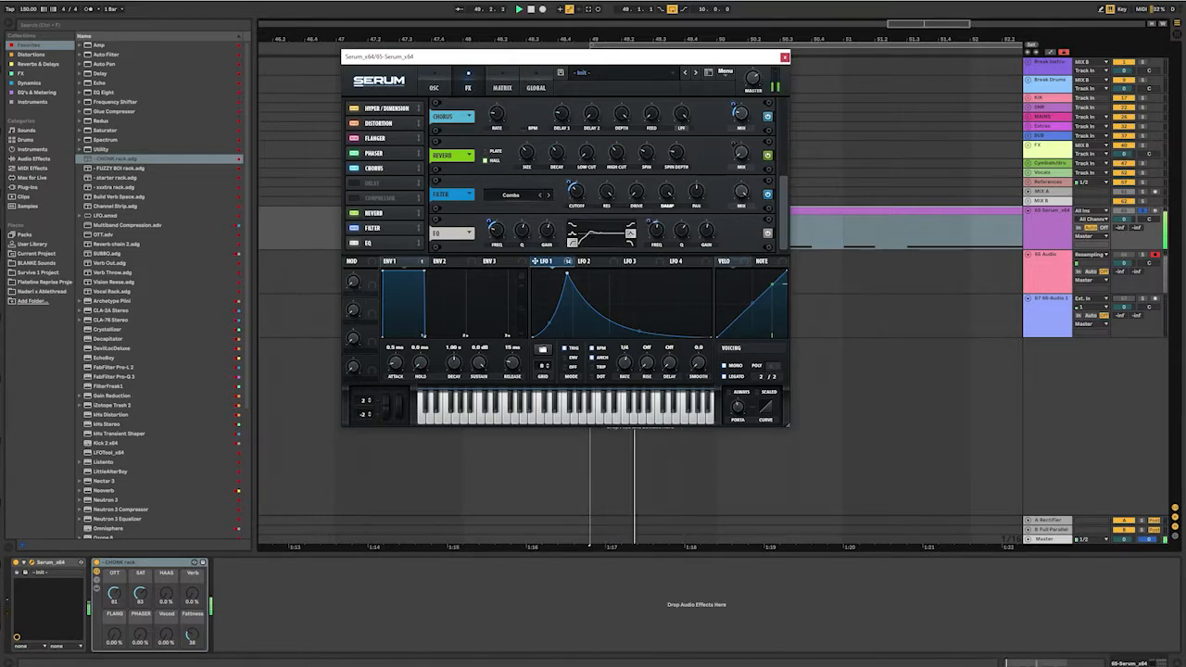
{"action": "key", "text": "space"}
{"action": "key", "text": "space"}
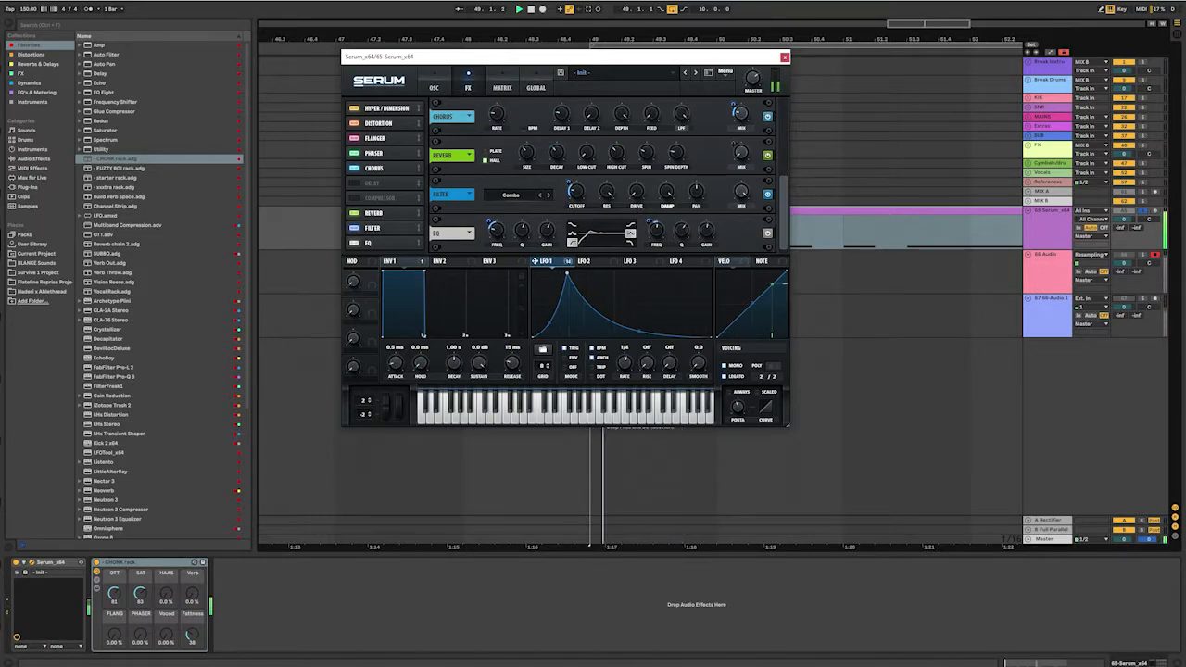
{"action": "key", "text": "space"}
{"action": "left_click_drag", "start_coordinate": [568, 185], "coordinate": [568, 173]}
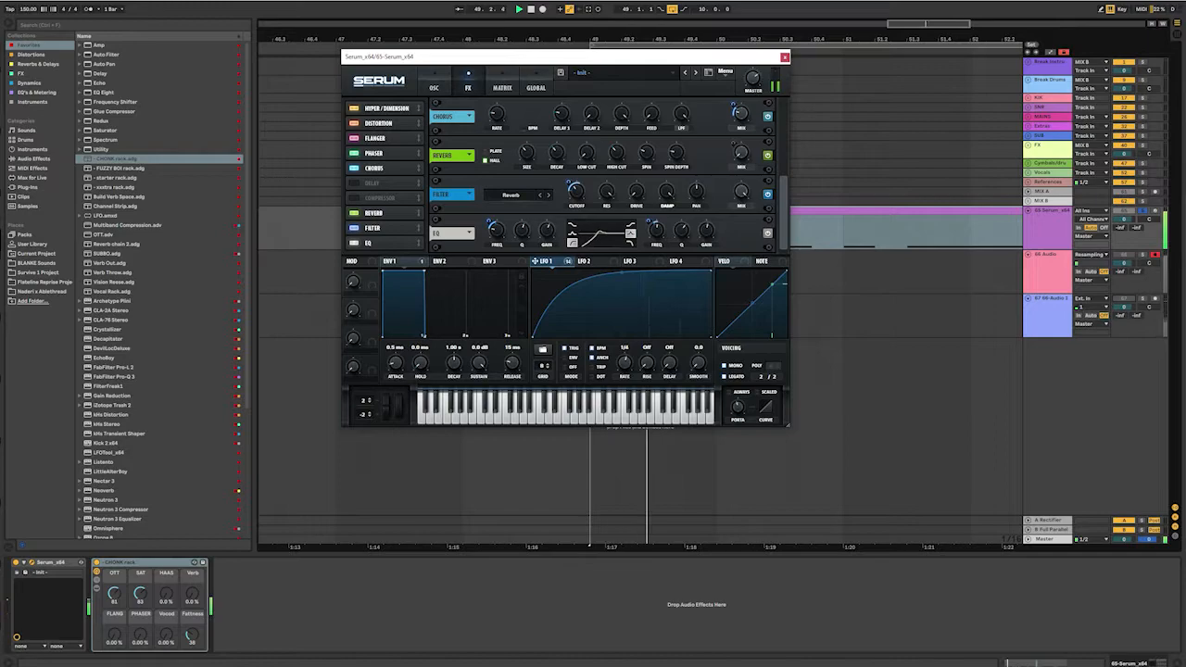
- Try an LFO 1 shape that falls after its midpoint, audition it, and restore the rising curve
{"action": "left_click_drag", "start_coordinate": [711, 270], "coordinate": [632, 272]}
{"action": "key", "text": "space"}
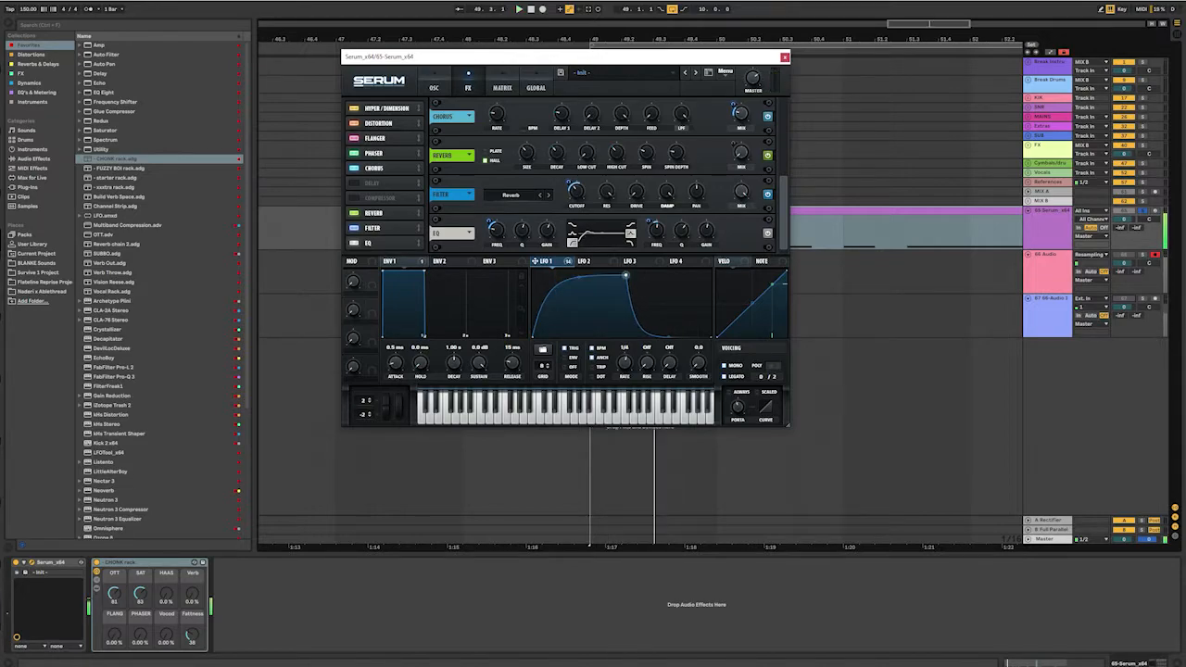
{"action": "key", "text": "space"}
{"action": "key", "text": "space"}
{"action": "left_click_drag", "start_coordinate": [671, 336], "coordinate": [712, 272]}
{"action": "key", "text": "space"}
{"action": "key", "text": "space"}
- Replay the start of the pattern to judge LFO 1's rising curve on the Reverb-type filter
{"action": "key", "text": "space"}
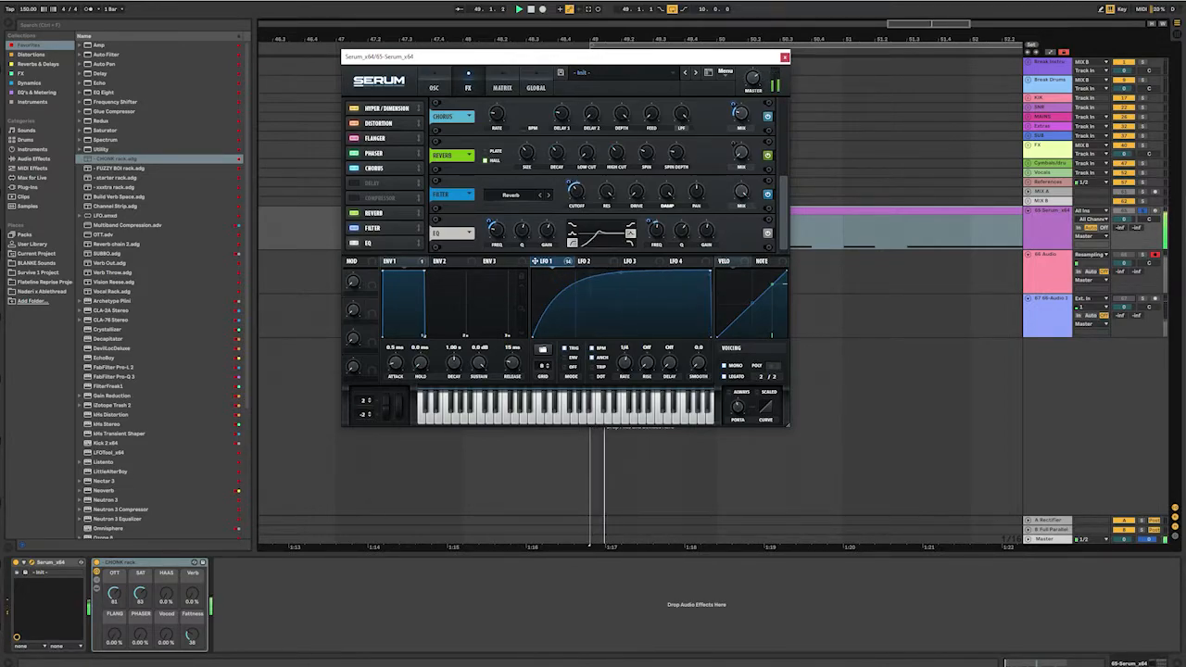
{"action": "key", "text": "space"}
{"action": "left_click_drag", "start_coordinate": [620, 282], "coordinate": [620, 319]}
{"action": "key", "text": "space"}
{"action": "key", "text": "space"}
{"action": "key", "text": "space"}
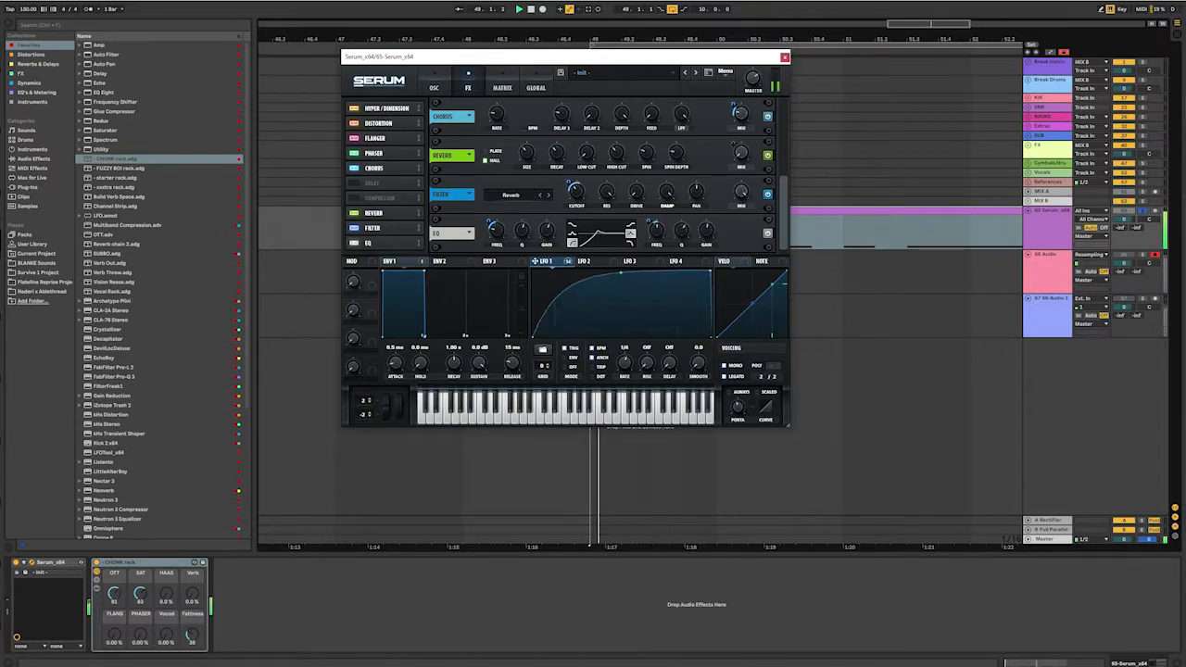
{"action": "key", "text": "space"}
{"action": "key", "text": "space"}
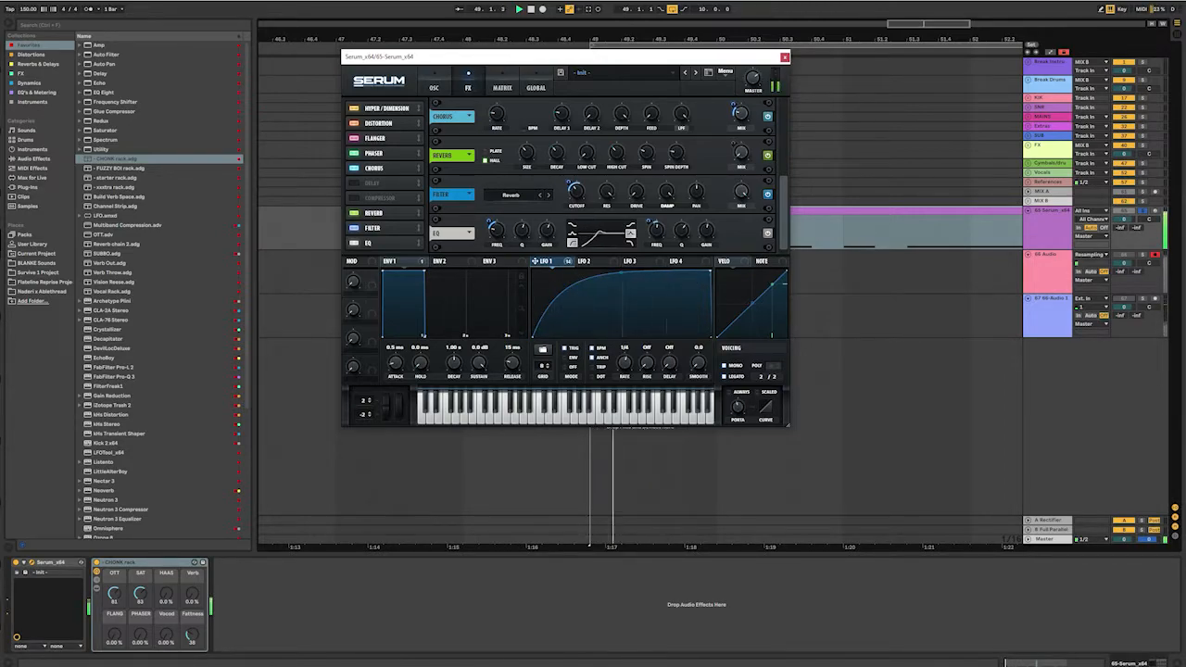
- Raise the Filter effect's Drive to about 94% while auditioning the pattern
{"action": "mouse_move", "coordinate": [636, 192]}
{"action": "key", "text": "space"}
{"action": "key", "text": "space"}
{"action": "key", "text": "space"}
{"action": "key", "text": "space"}
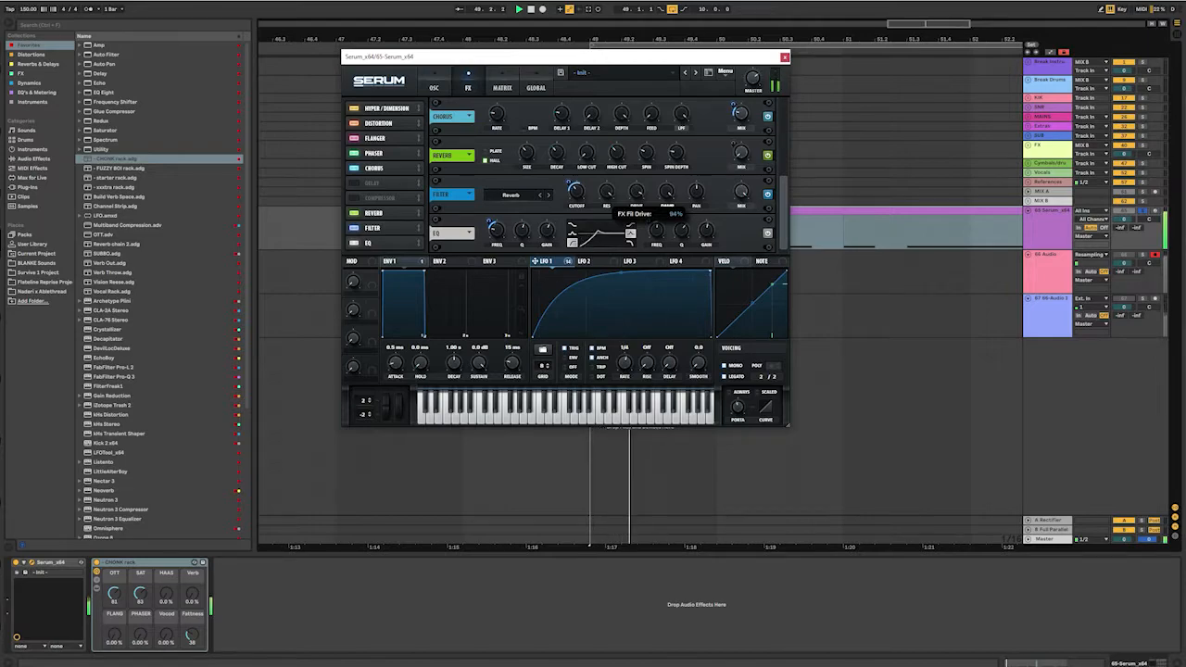
{"action": "key", "text": "space"}
{"action": "key", "text": "space"}
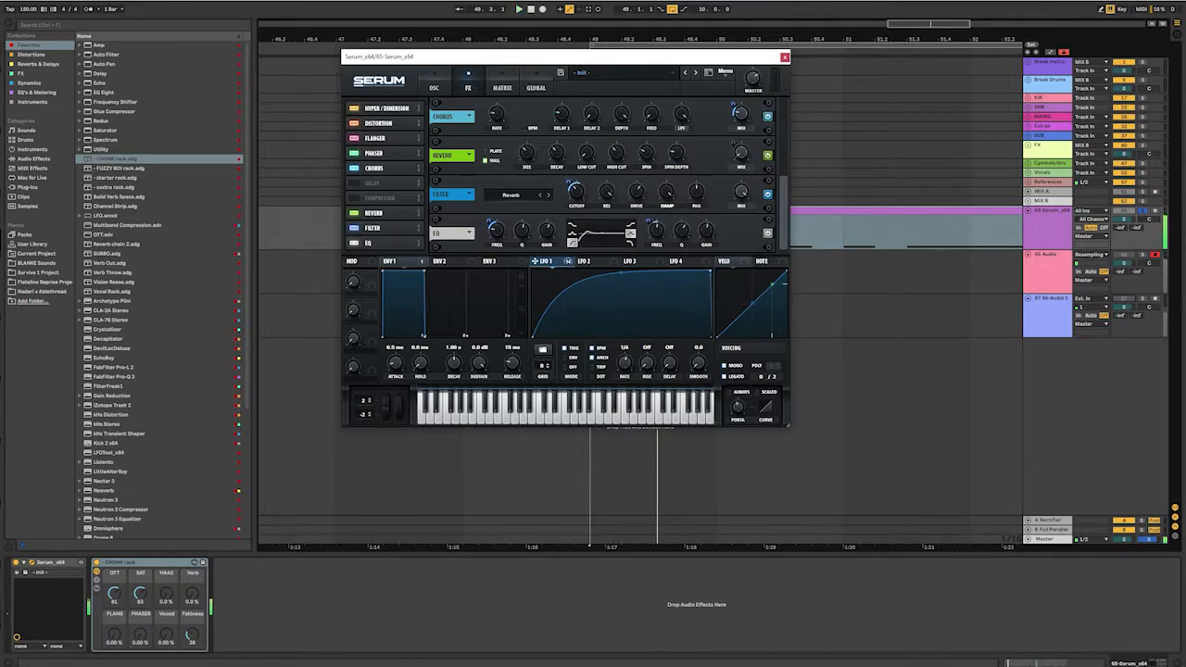
- Assign LFO 1 to the Filter effect's Drive and audition the pattern
{"action": "key", "text": "space"}
{"action": "key", "text": "space"}
{"action": "key", "text": "space"}
{"action": "key", "text": "space"}
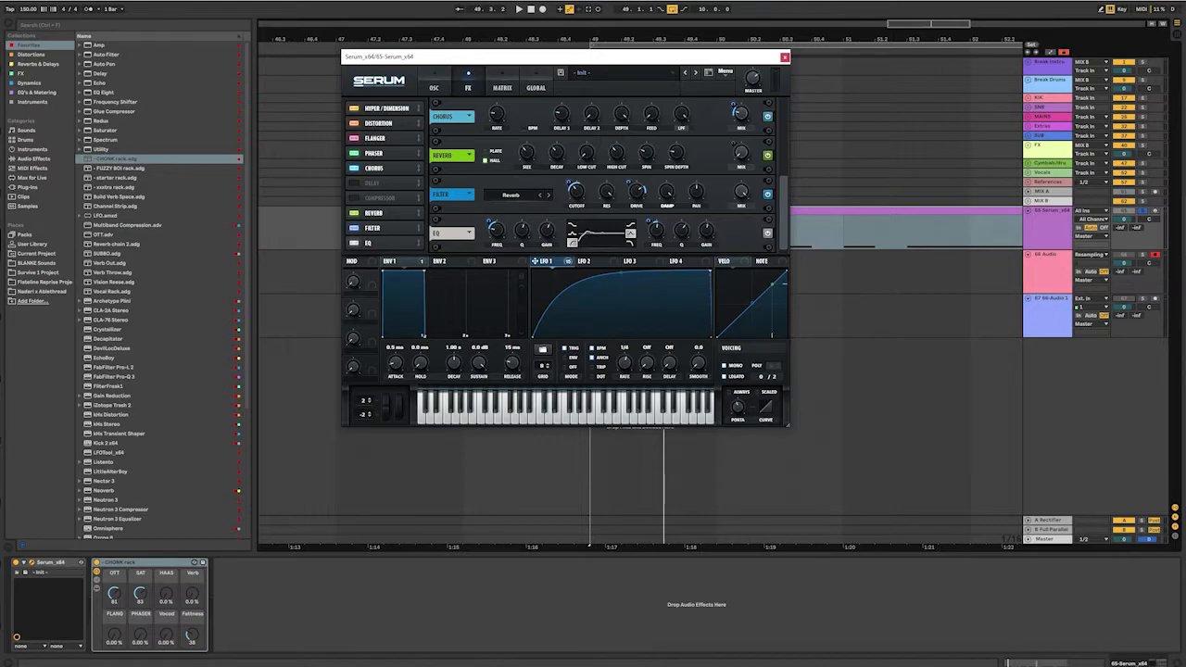
{"action": "key", "text": "space"}
{"action": "key", "text": "space"}
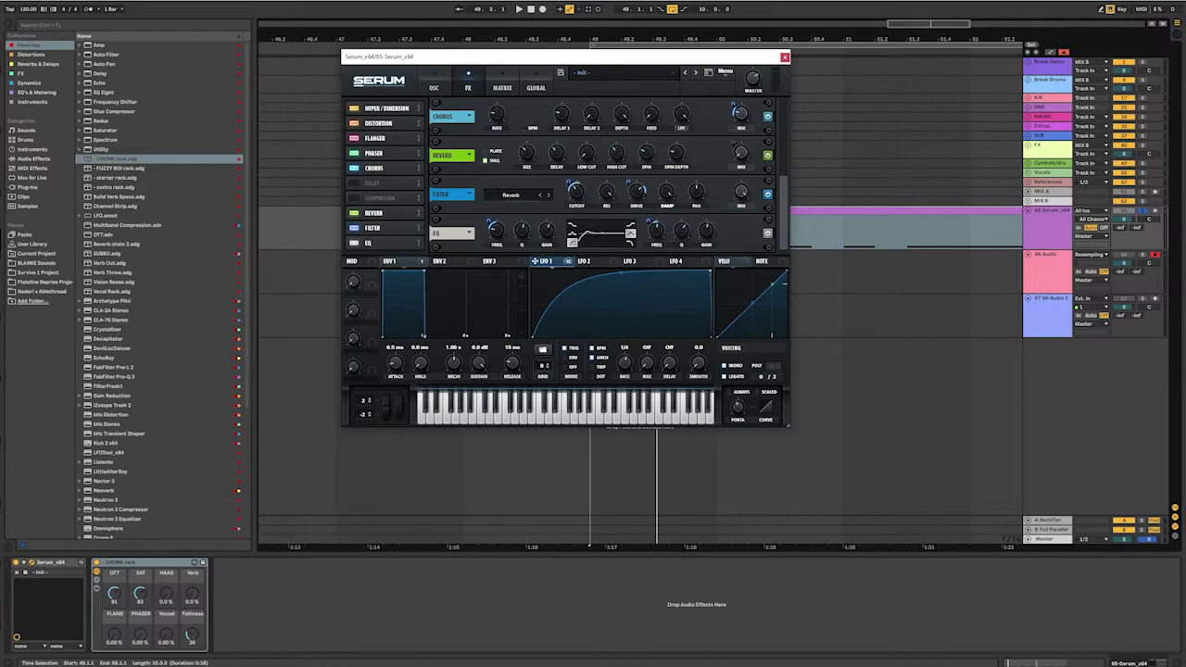
- Review Serum's oscillator settings, close the plugin, and clear the range around bar 49 on the 66 and 67 audio tracks
{"action": "left_click", "coordinate": [433, 87]}
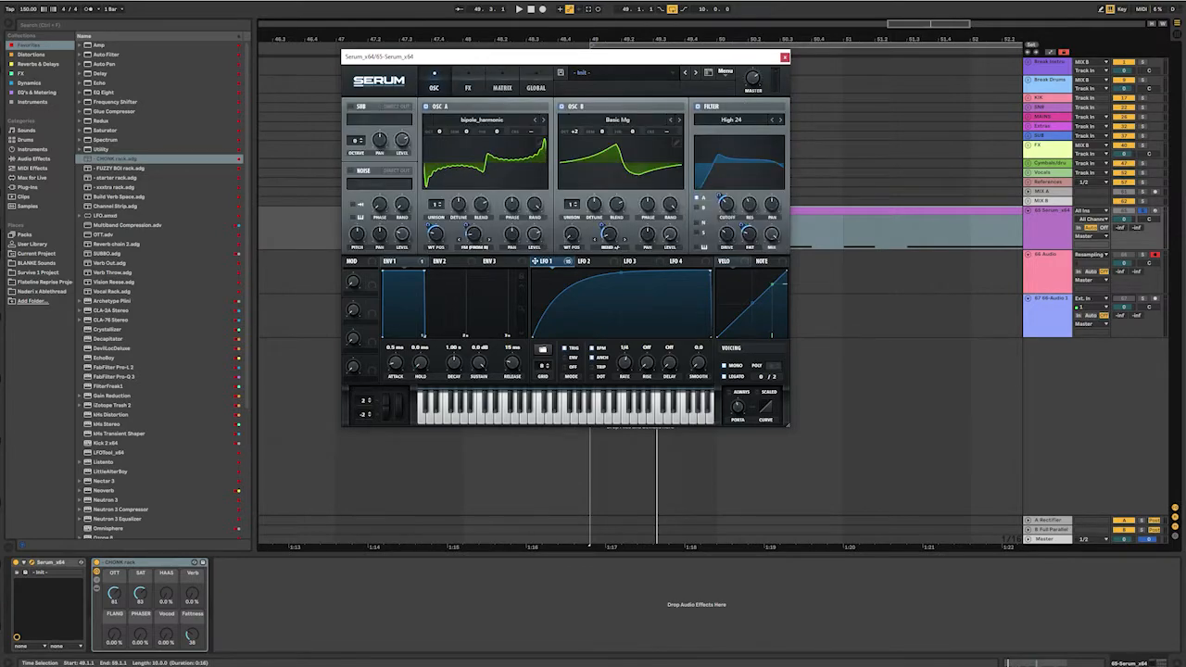
{"action": "left_click", "coordinate": [784, 57]}
{"action": "left_click", "coordinate": [622, 319]}
{"action": "left_click_drag", "start_coordinate": [780, 319], "coordinate": [534, 275]}
{"action": "key", "text": "Delete"}
- Set the CHONK rack's Vocod macro to 100% and play the Serum pattern from just after its start
{"action": "left_click", "coordinate": [582, 272]}
{"action": "left_click", "coordinate": [590, 233]}
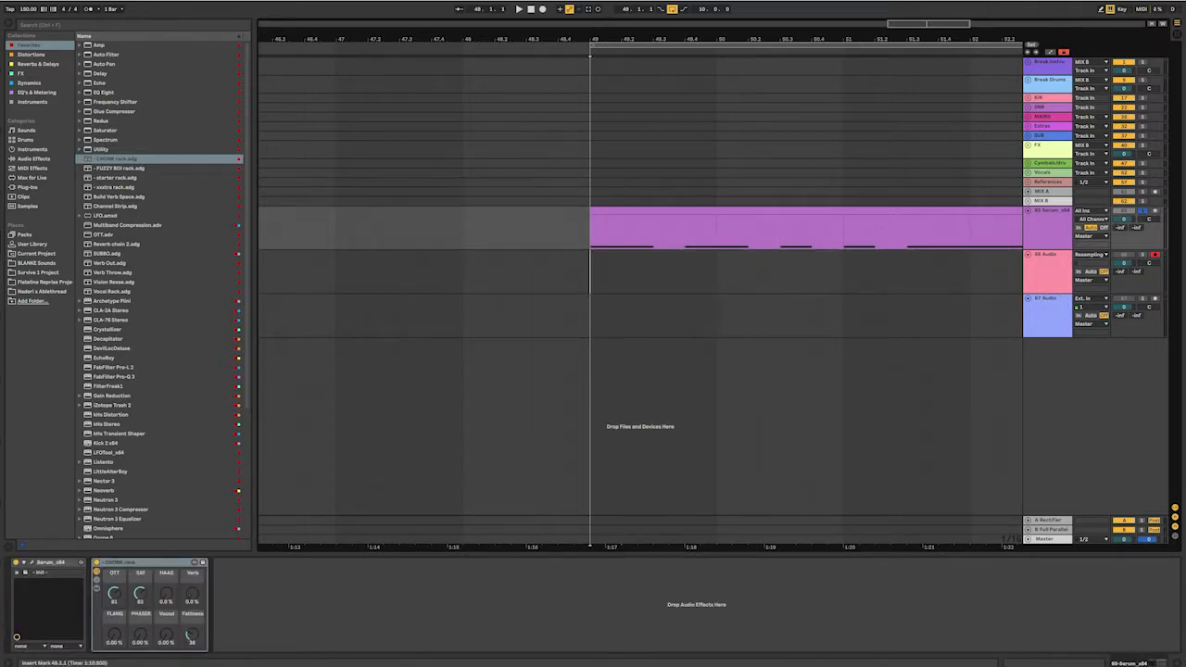
{"action": "left_click", "coordinate": [605, 271]}
{"action": "left_click", "coordinate": [605, 233]}
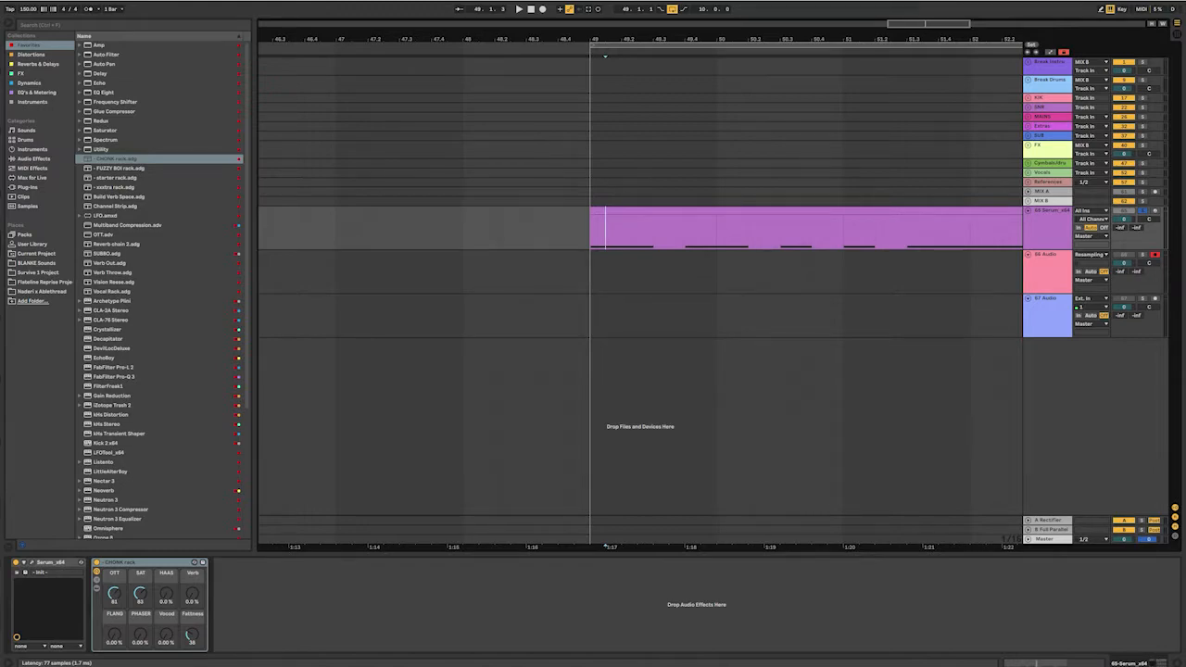
{"action": "key", "text": "space"}
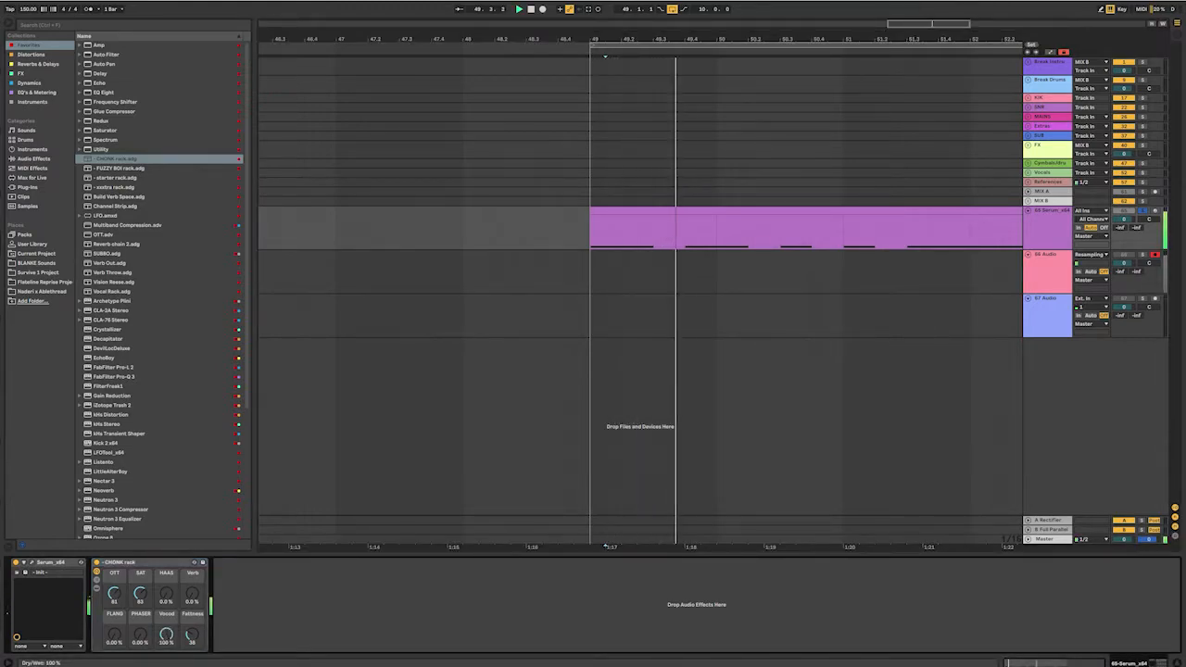
{"action": "key", "text": "space"}
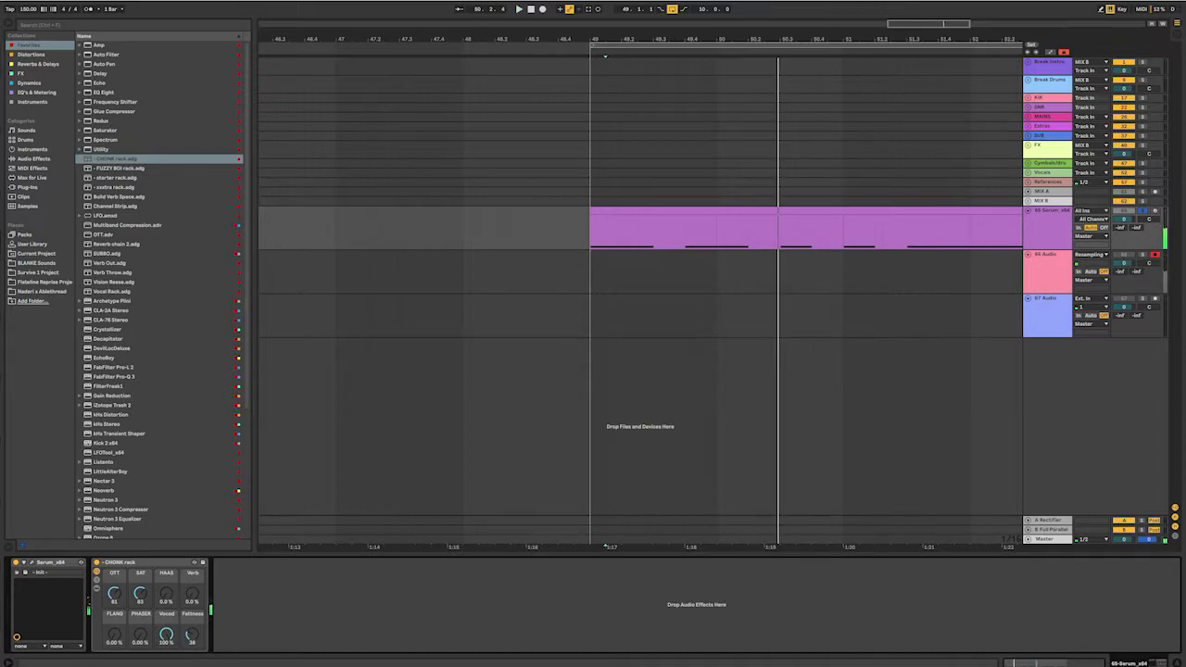
- Turn off the Serum track's solo and select its ten-bar clip starting at bar 49
{"action": "left_click", "coordinate": [149, 562]}
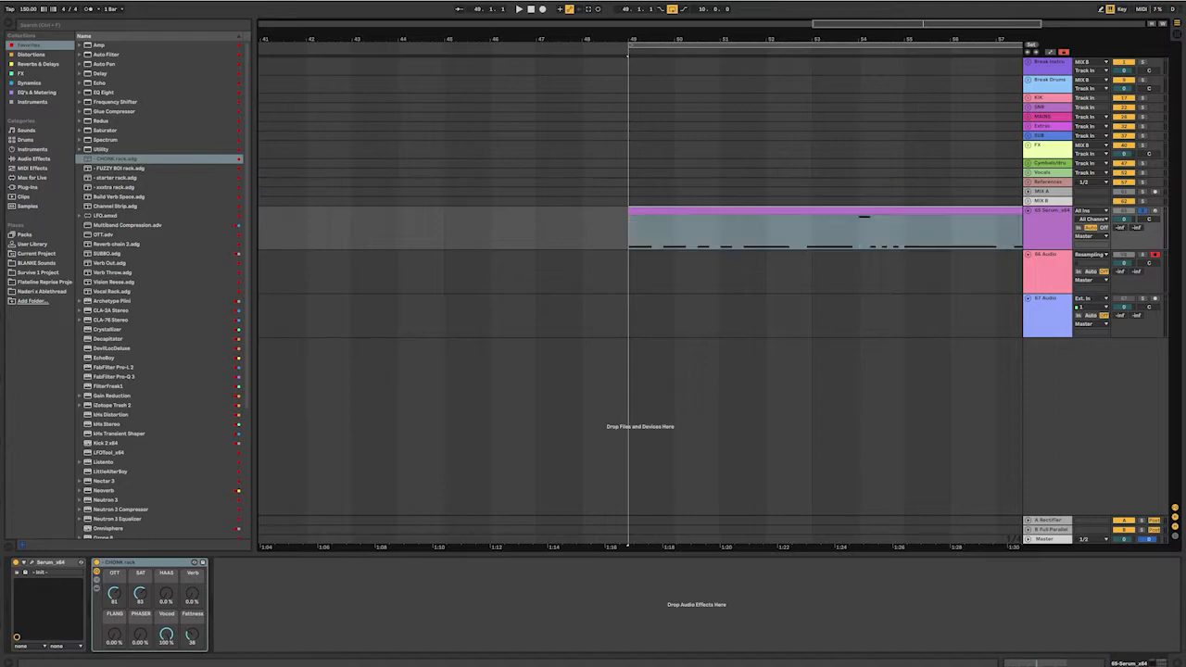
{"action": "left_click", "coordinate": [1142, 211]}
{"action": "left_click", "coordinate": [787, 211]}
{"action": "scroll", "coordinate": [788, 231], "scroll_direction": "right", "scroll_amount": 3}
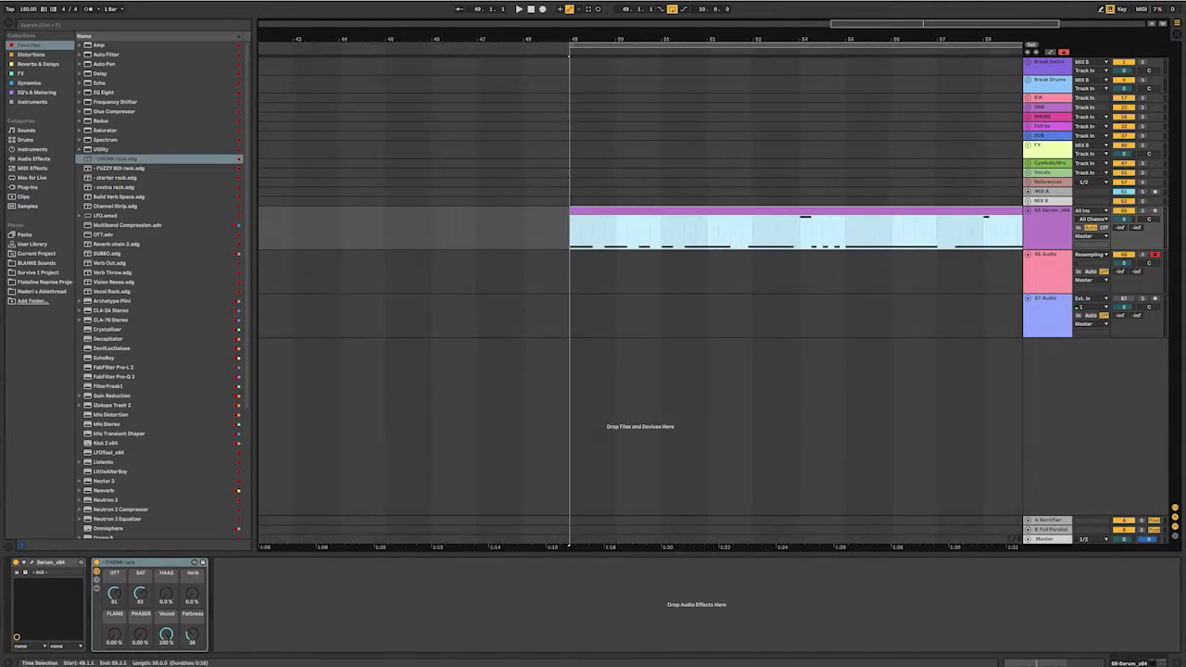
{"action": "scroll", "coordinate": [787, 231], "scroll_direction": "right", "scroll_amount": 1}
- Delete the 66 and 67 audio tracks below the Serum track
{"action": "left_click", "coordinate": [1046, 272]}
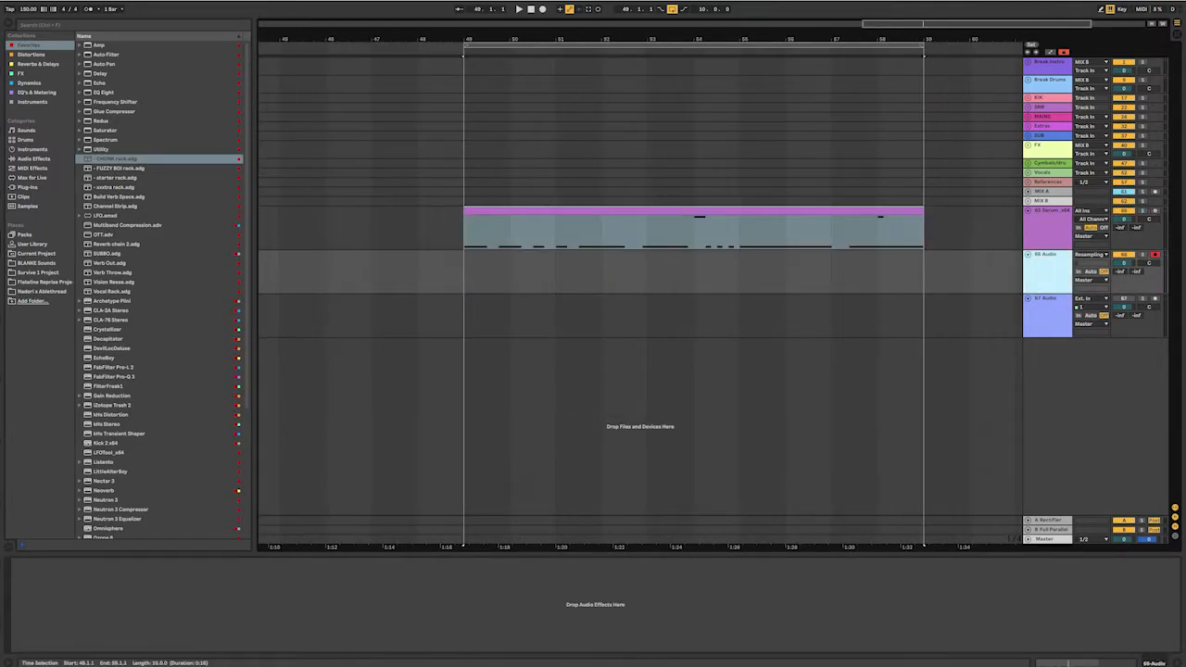
{"action": "left_click", "coordinate": [464, 272]}
{"action": "left_click", "coordinate": [1091, 255]}
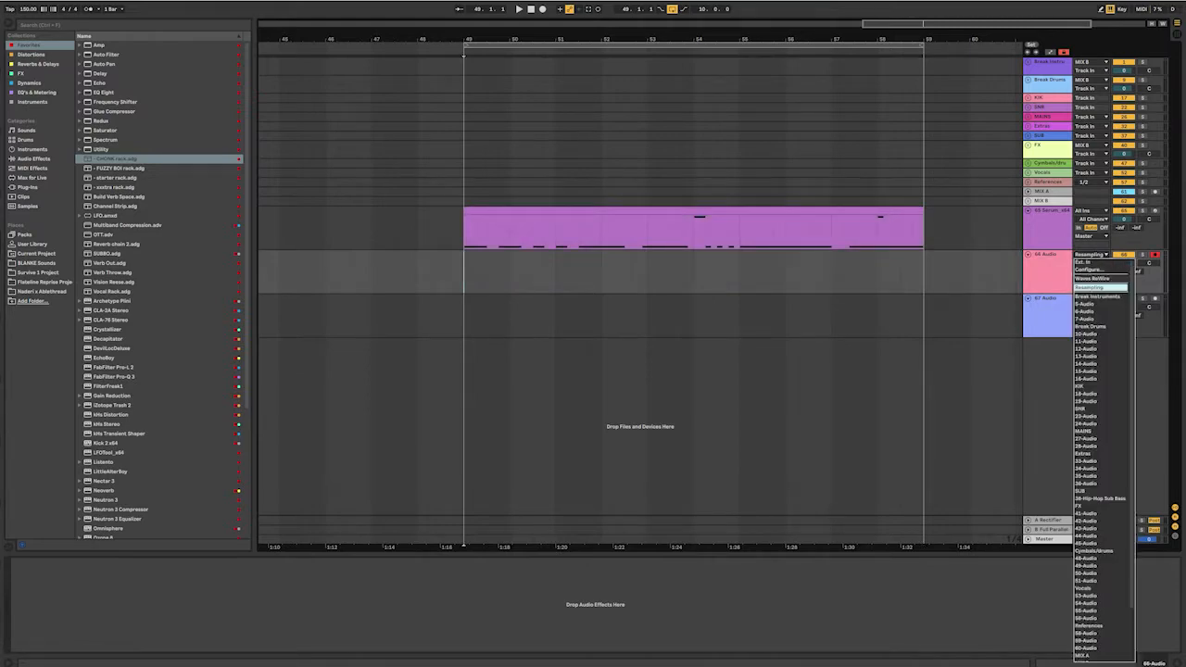
{"action": "left_click", "coordinate": [1099, 286]}
{"action": "left_click", "coordinate": [1047, 272]}
{"action": "left_click", "coordinate": [1047, 314], "text": "shift"}
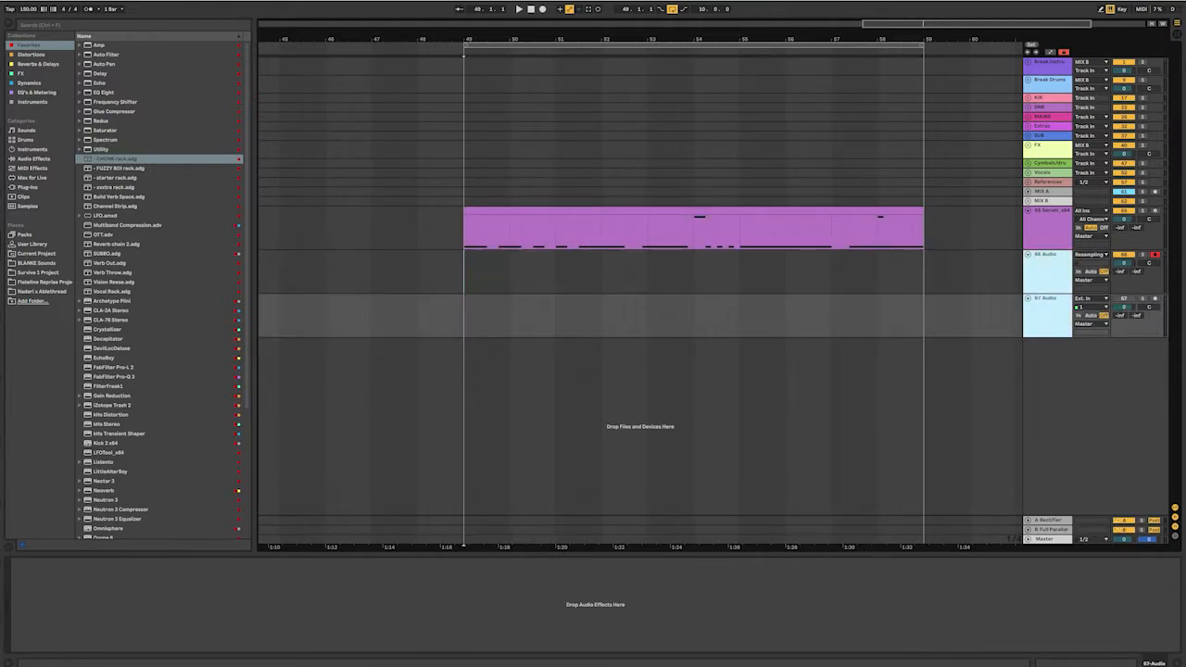
{"action": "key", "text": "Delete"}
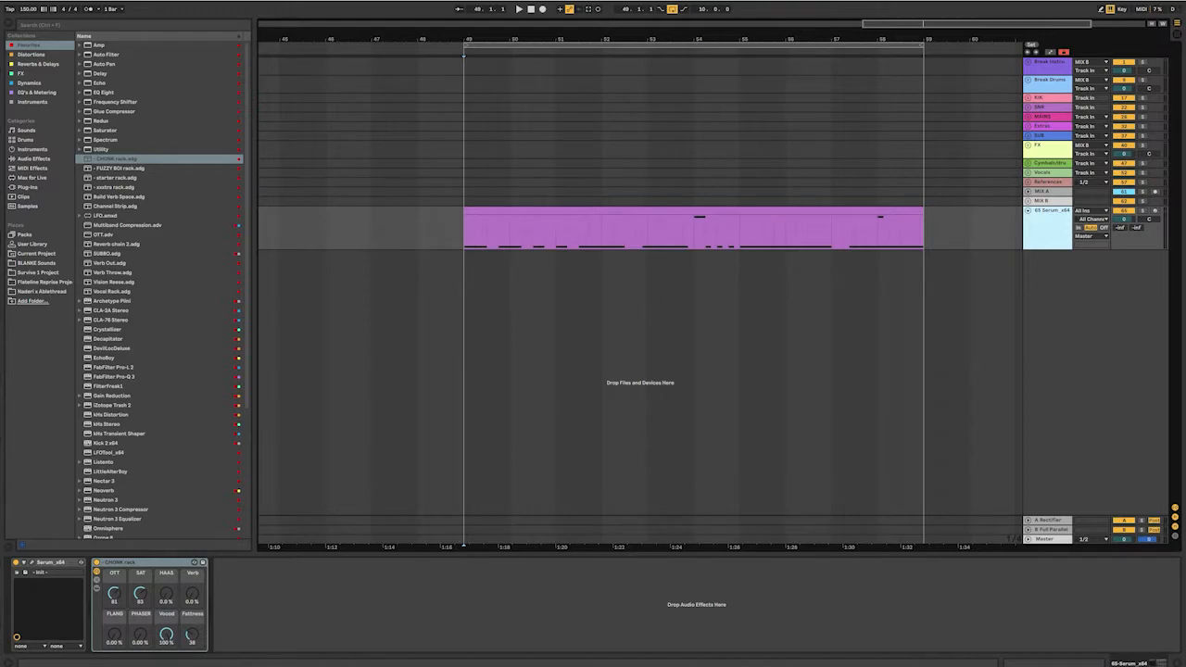
- Insert a new audio track below the Serum track and set its input to Resampling
{"action": "key", "text": "ctrl+t"}
{"action": "left_click", "coordinate": [1046, 229]}
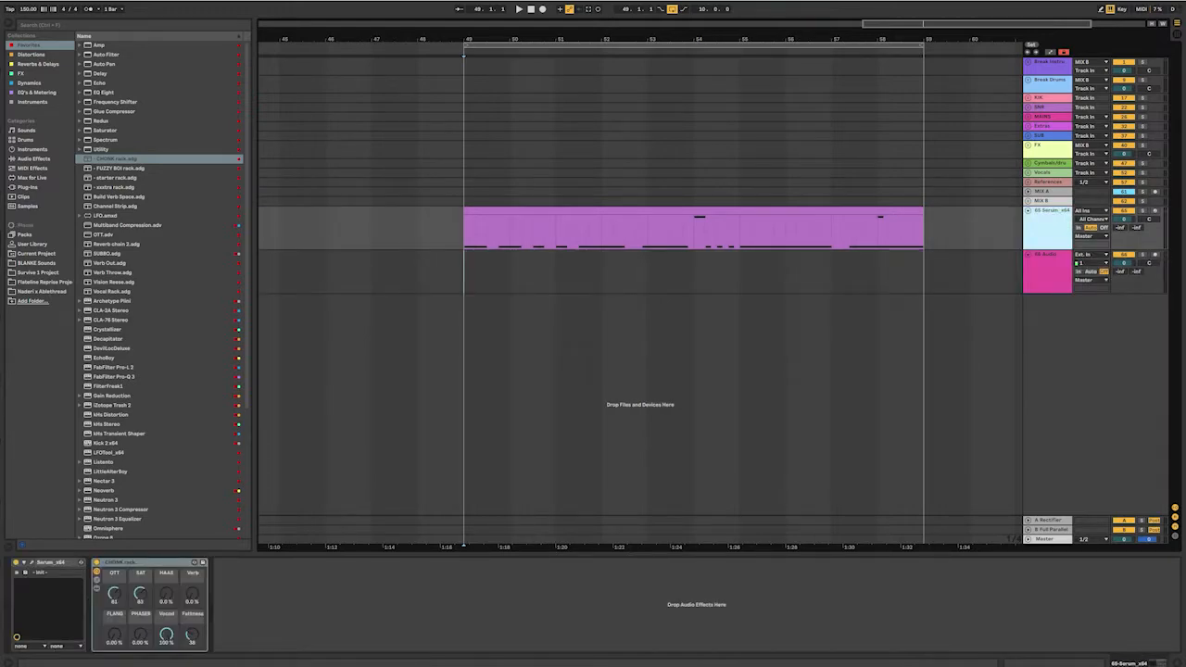
{"action": "left_click", "coordinate": [1047, 272]}
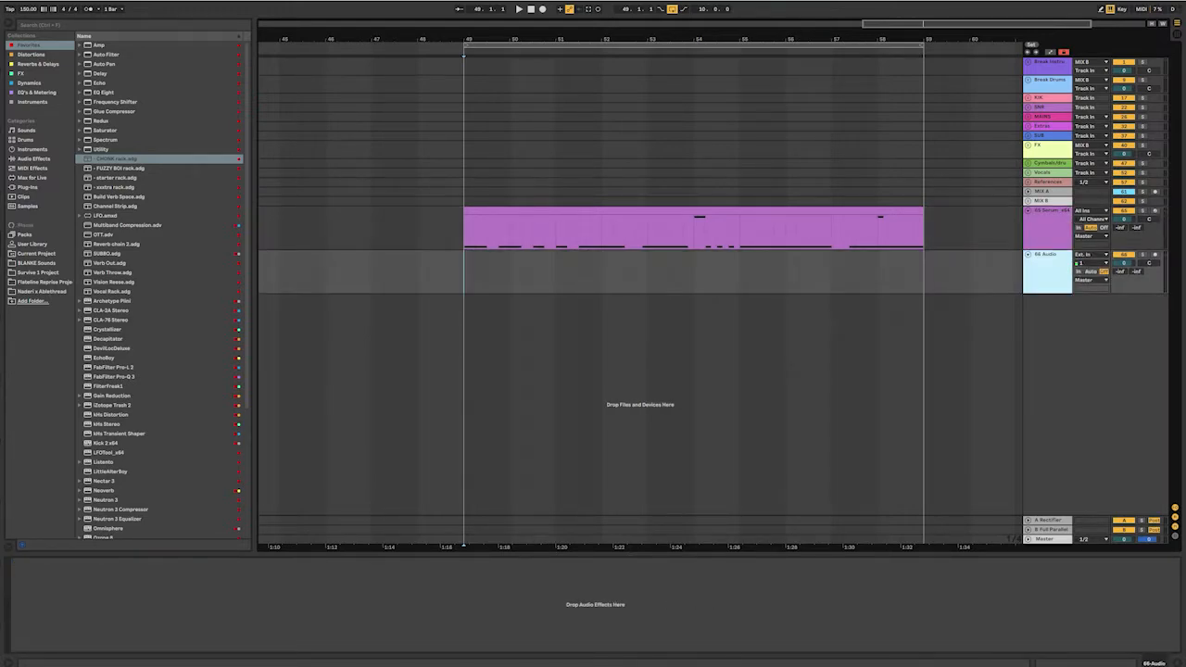
{"action": "left_click", "coordinate": [1090, 254]}
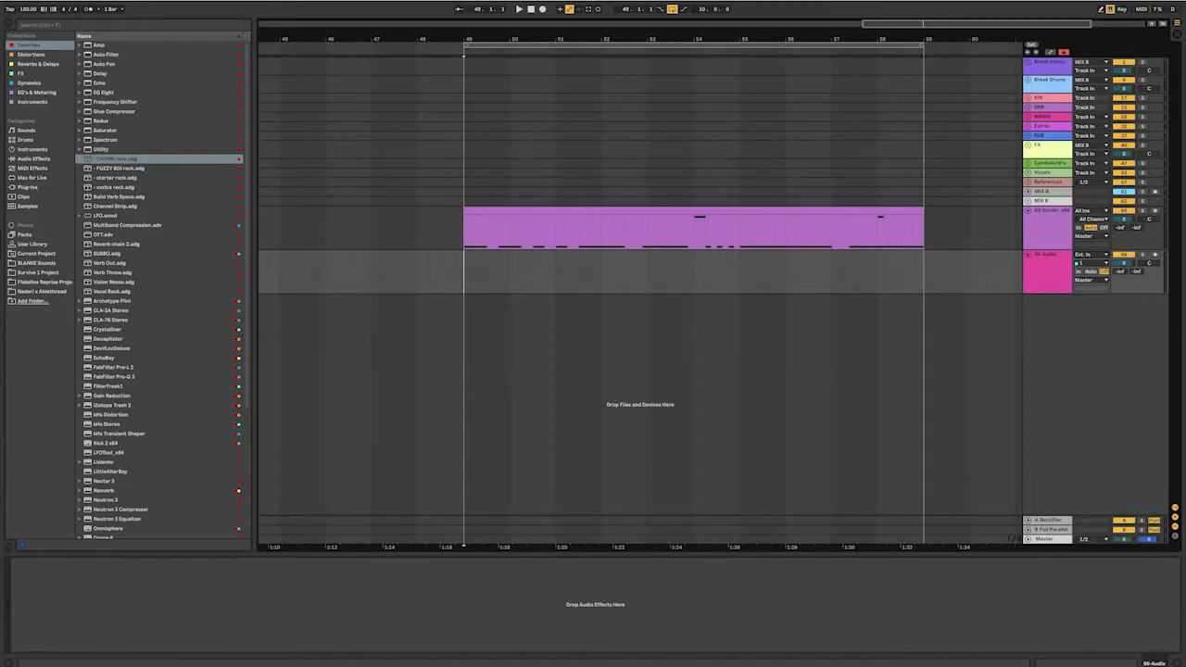
{"action": "left_click", "coordinate": [1089, 287]}
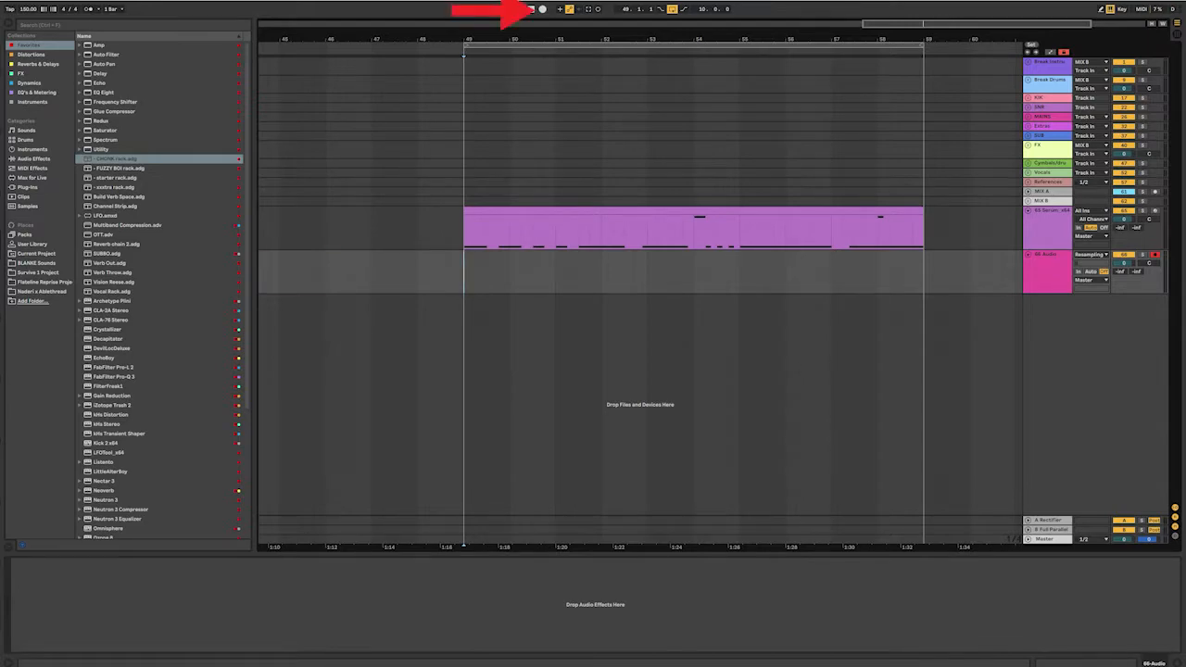
{"action": "key", "text": "F9"}
{"action": "key", "text": "space"}
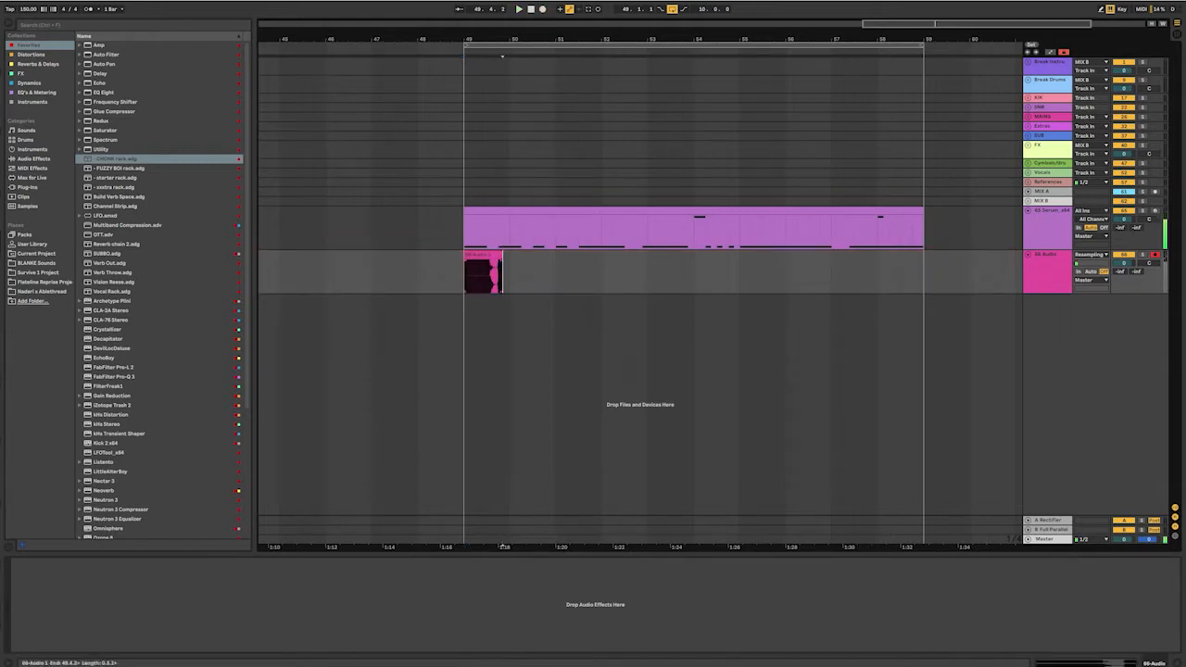
{"action": "key", "text": "Delete"}
{"action": "left_click", "coordinate": [464, 274]}
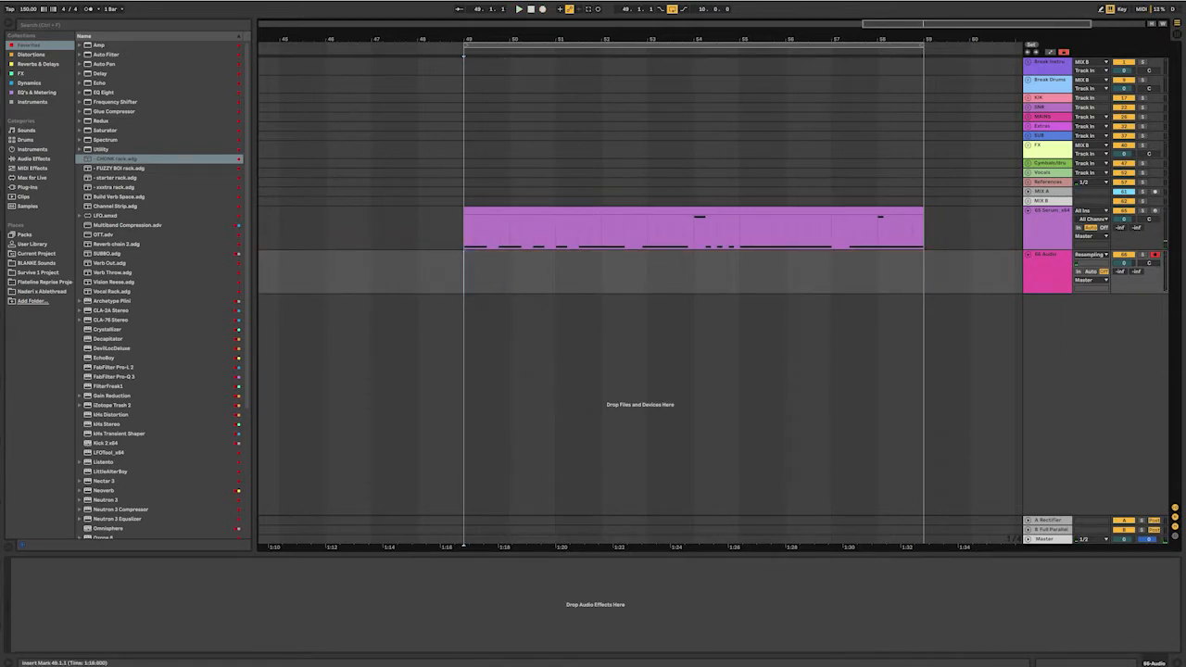
{"action": "key", "text": "F9"}
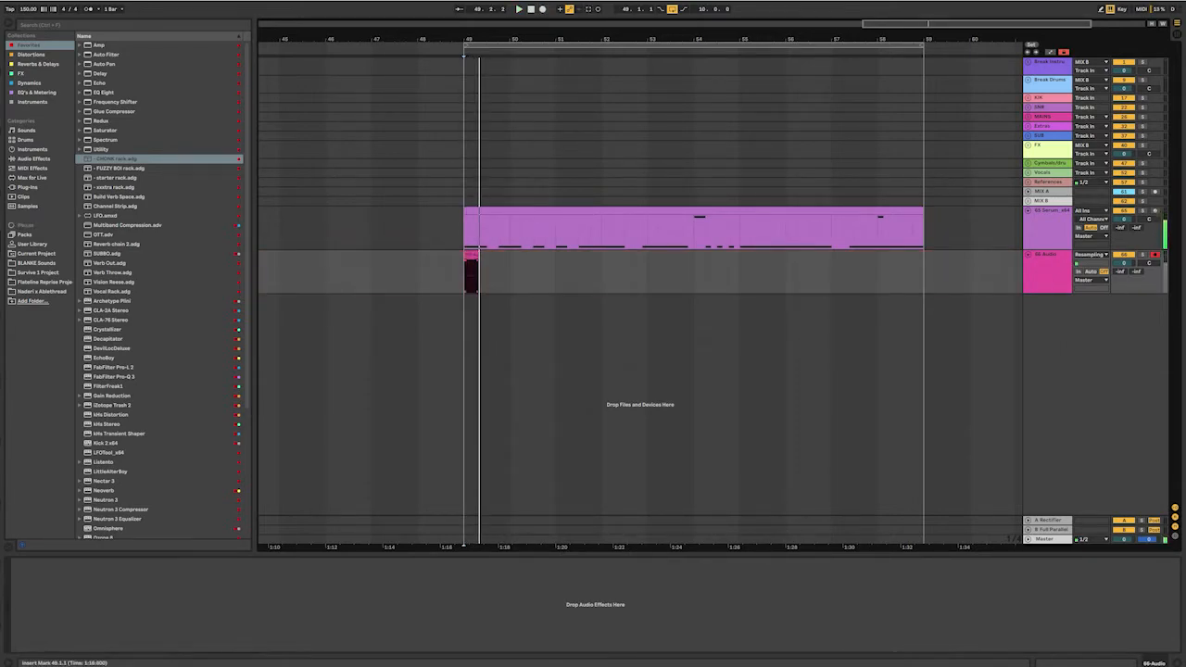
{"action": "key", "text": "space"}
{"action": "key", "text": "ctrl+z"}
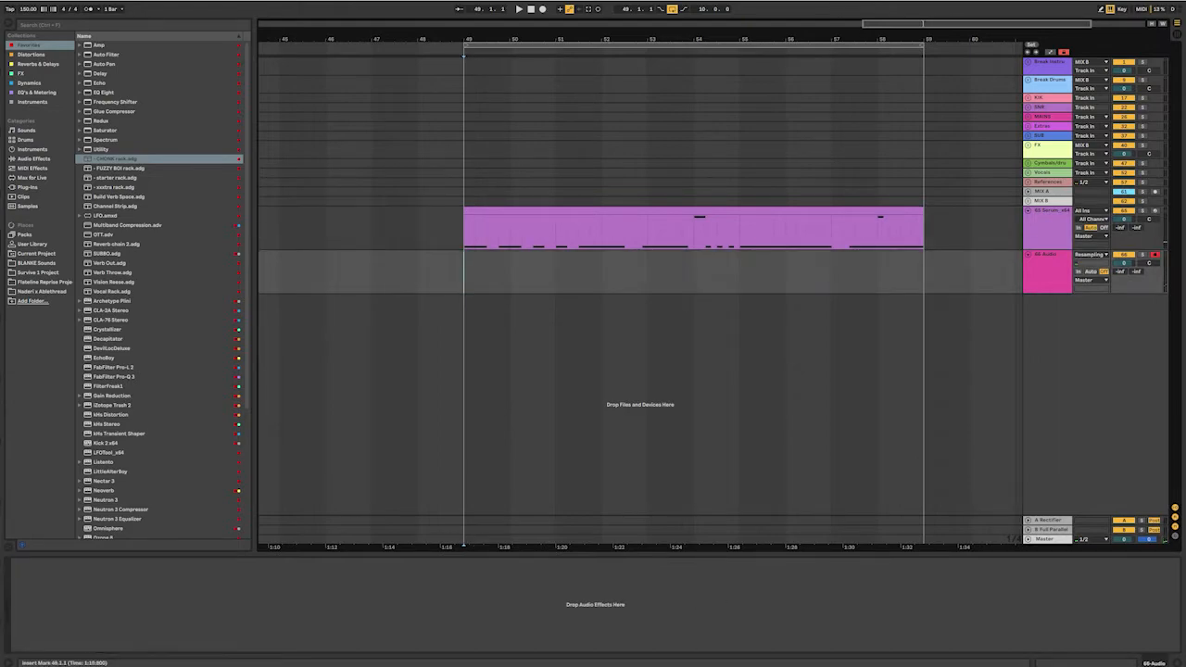
- Loop the ten-bar Serum clip and place the insert marker at its start, bar 49
{"action": "left_click_drag", "start_coordinate": [923, 234], "coordinate": [465, 233]}
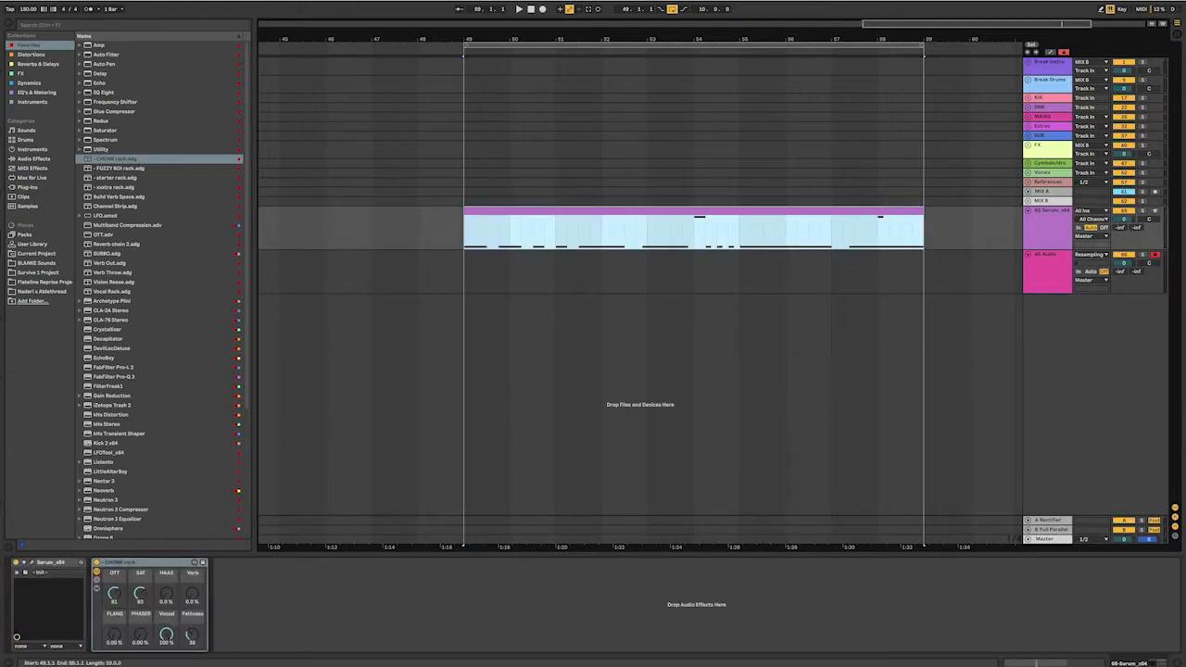
{"action": "key", "text": "ctrl+l"}
{"action": "key", "text": "ctrl+l"}
{"action": "key", "text": "ctrl+l"}
{"action": "key", "text": "ctrl+l"}
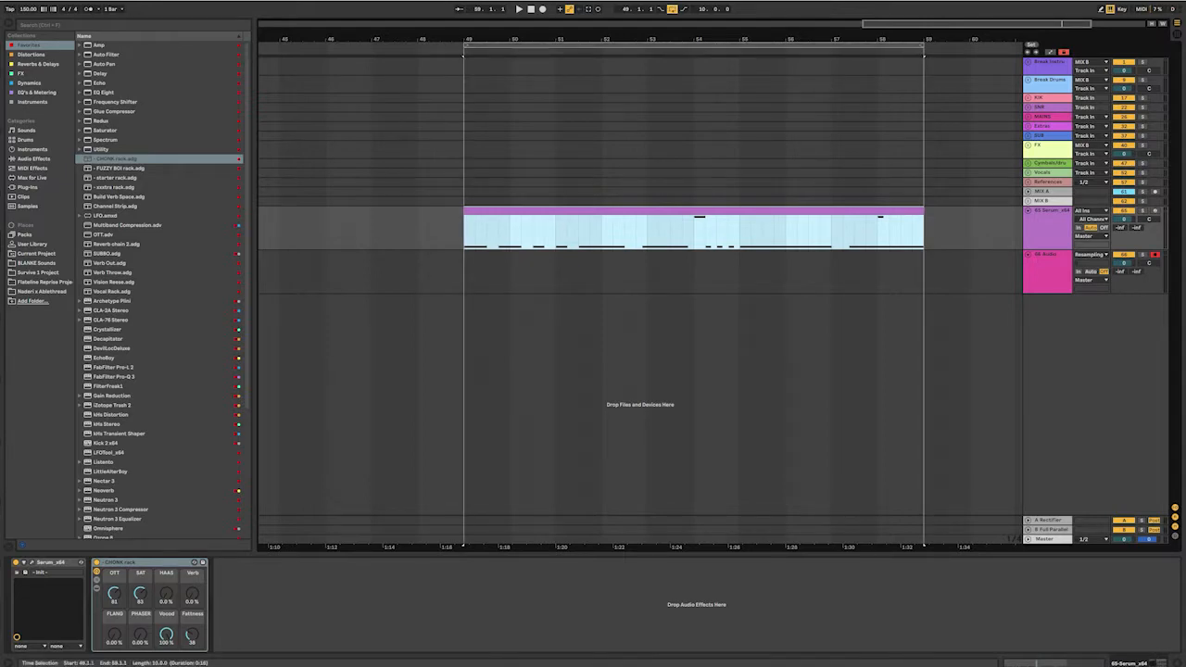
{"action": "left_click", "coordinate": [588, 232]}
{"action": "left_click", "coordinate": [589, 211]}
{"action": "left_click", "coordinate": [465, 231]}
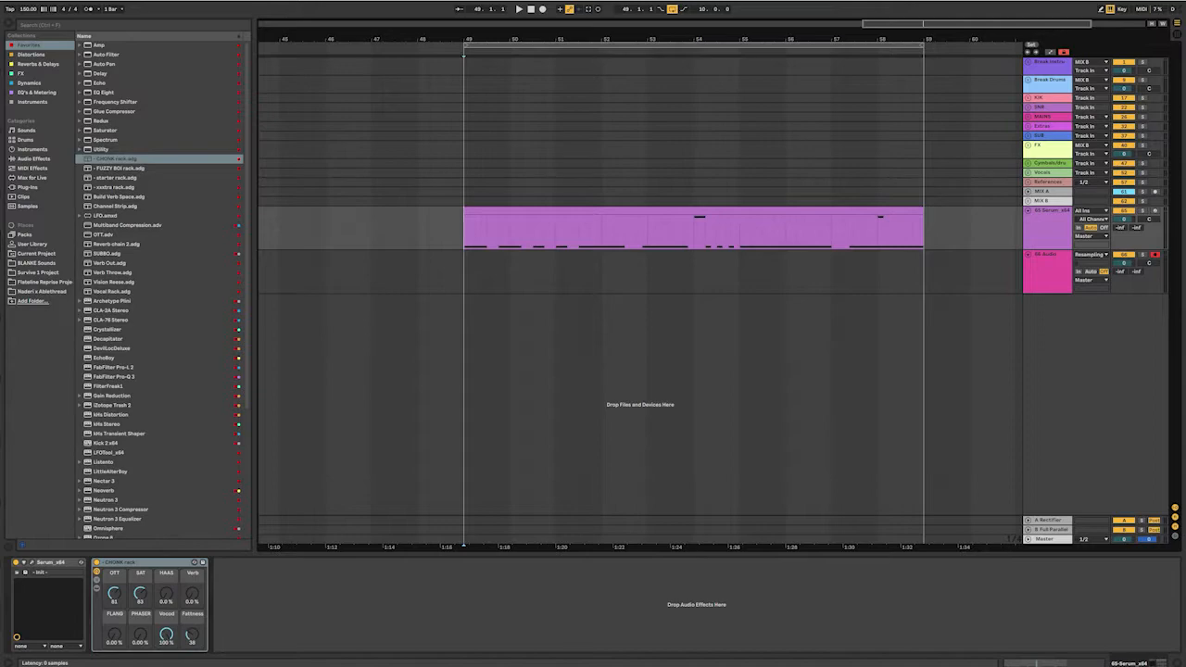
- Start recording the looped Serum pattern onto the resampling audio track from bar 49
{"action": "left_click", "coordinate": [32, 563]}
{"action": "left_click", "coordinate": [820, 271]}
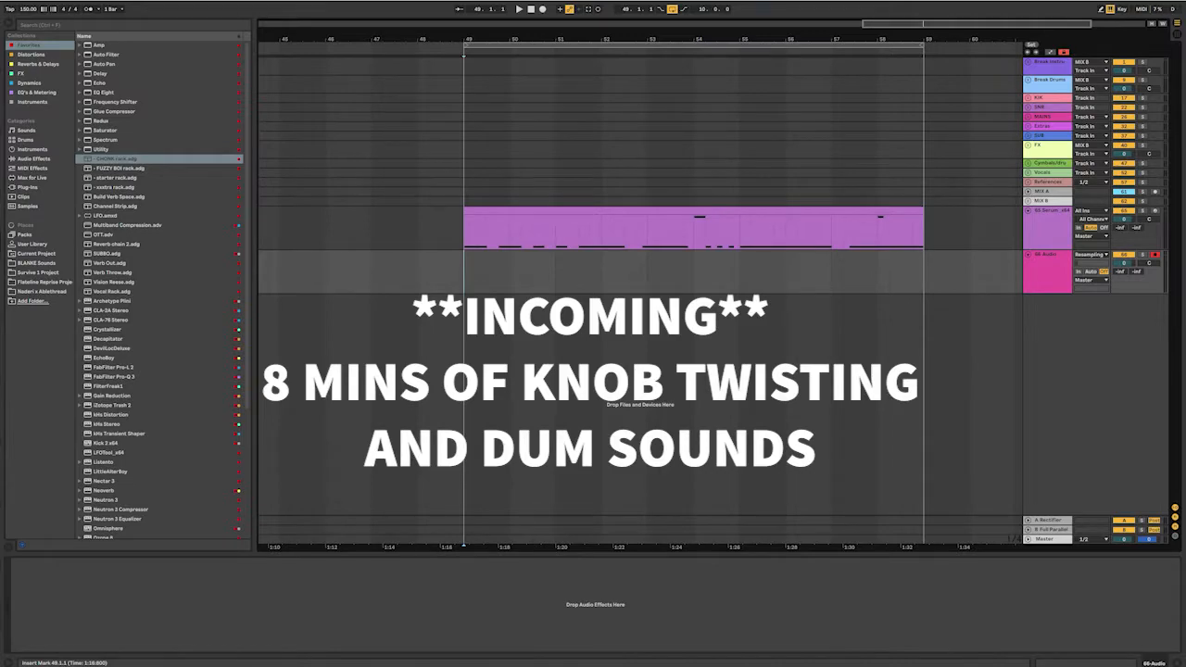
{"action": "key", "text": "F9"}
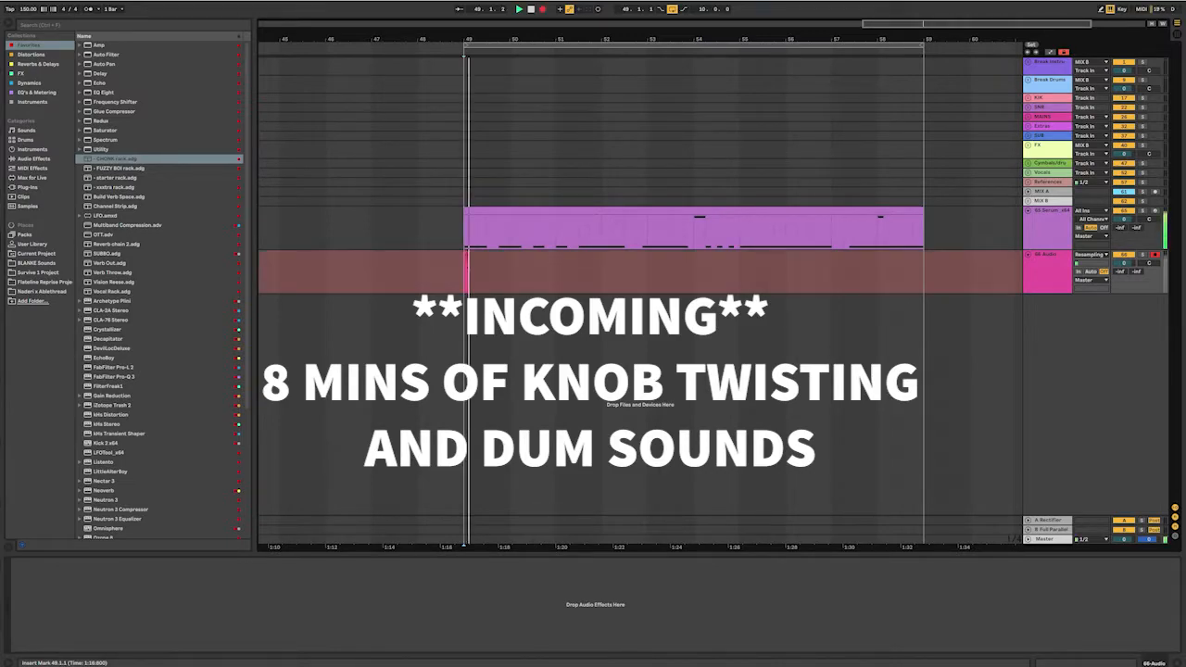
- While recording, adjust the cutoff and its LFO 1 amount on Serum's Filter effect and switch the filter type to French LP
{"action": "left_click", "coordinate": [1051, 211]}
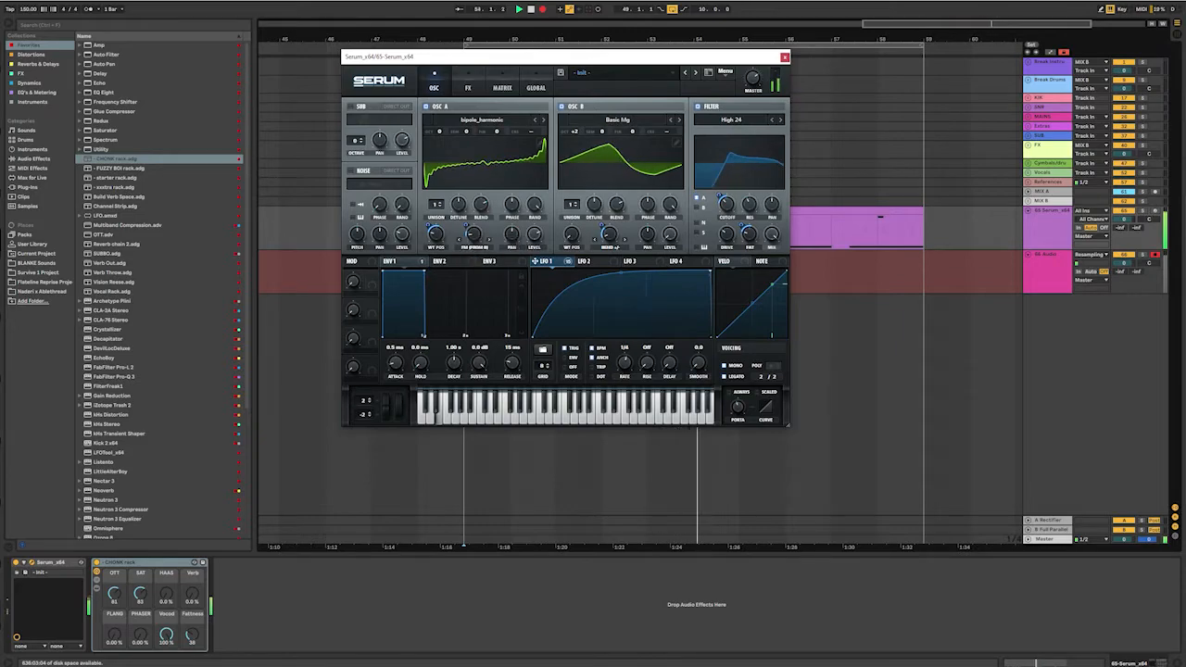
{"action": "left_click", "coordinate": [468, 88]}
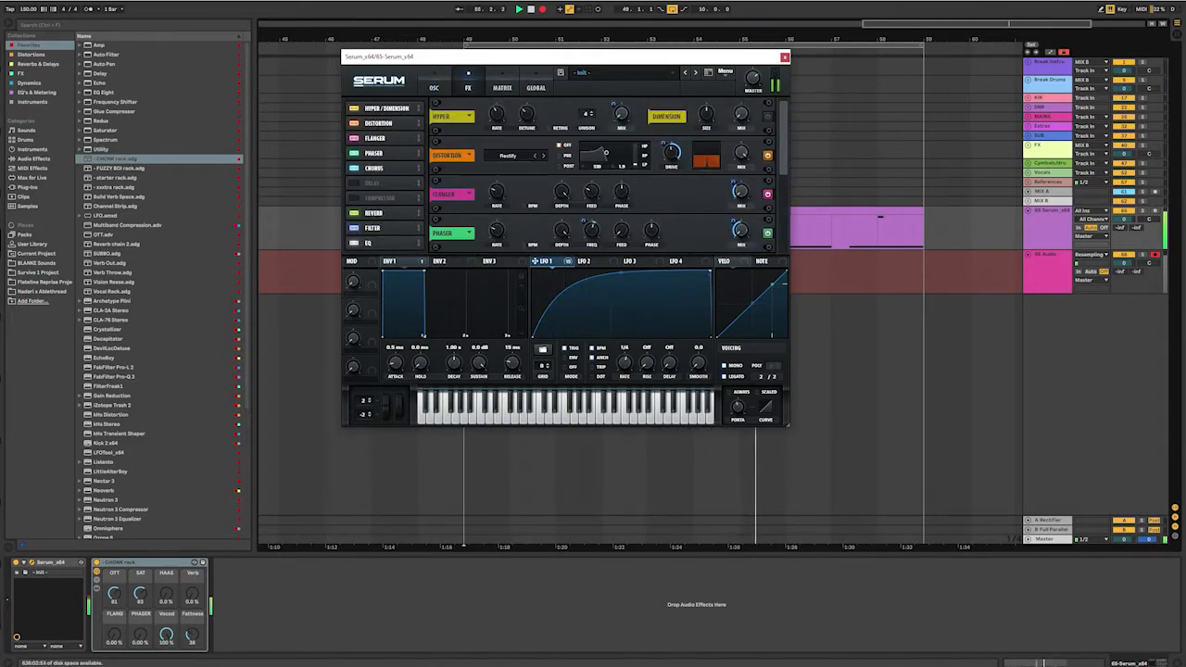
{"action": "scroll", "coordinate": [572, 199], "scroll_direction": "down", "scroll_amount": 5}
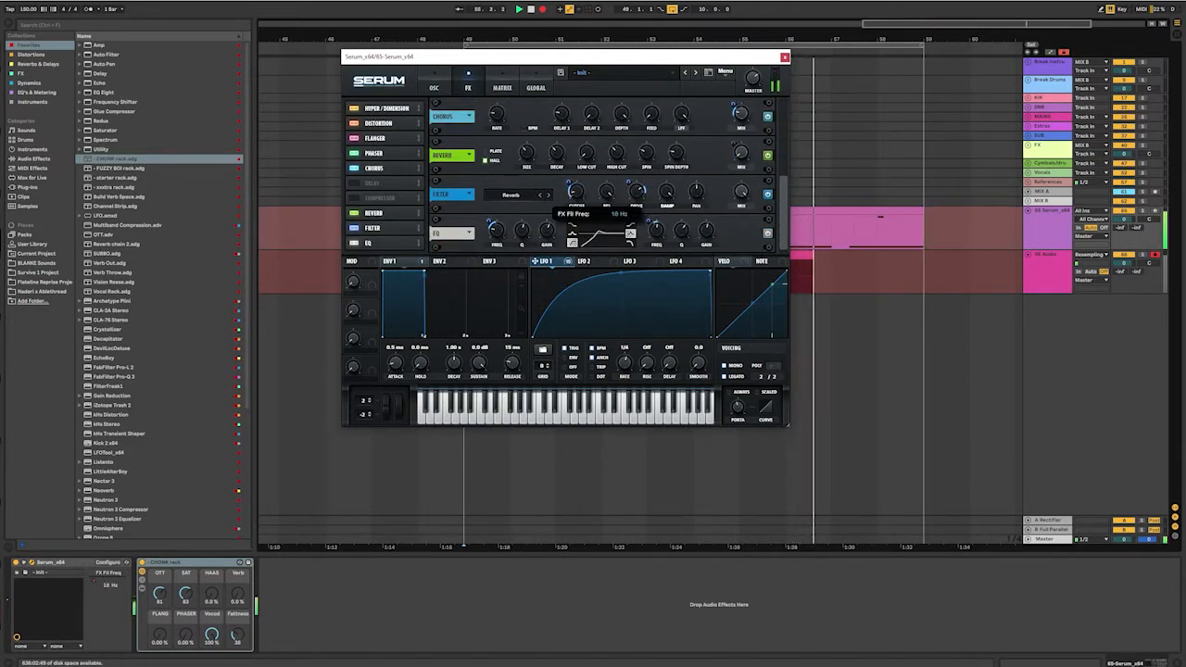
{"action": "mouse_move", "coordinate": [570, 185]}
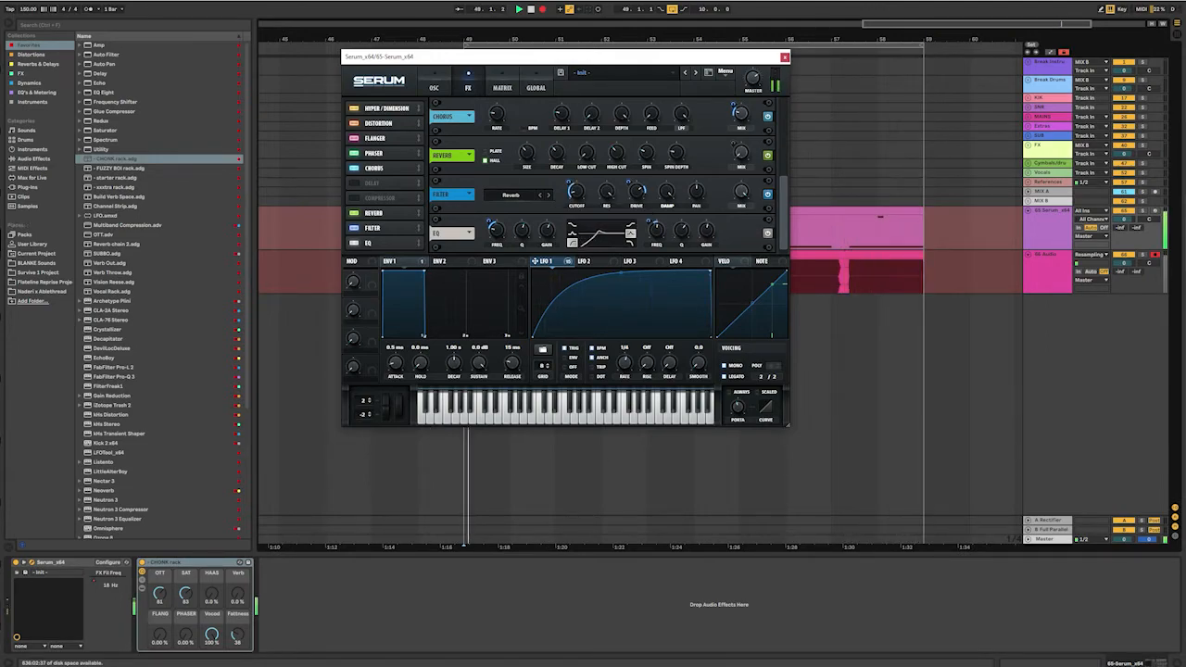
{"action": "left_click_drag", "start_coordinate": [576, 192], "coordinate": [570, 148]}
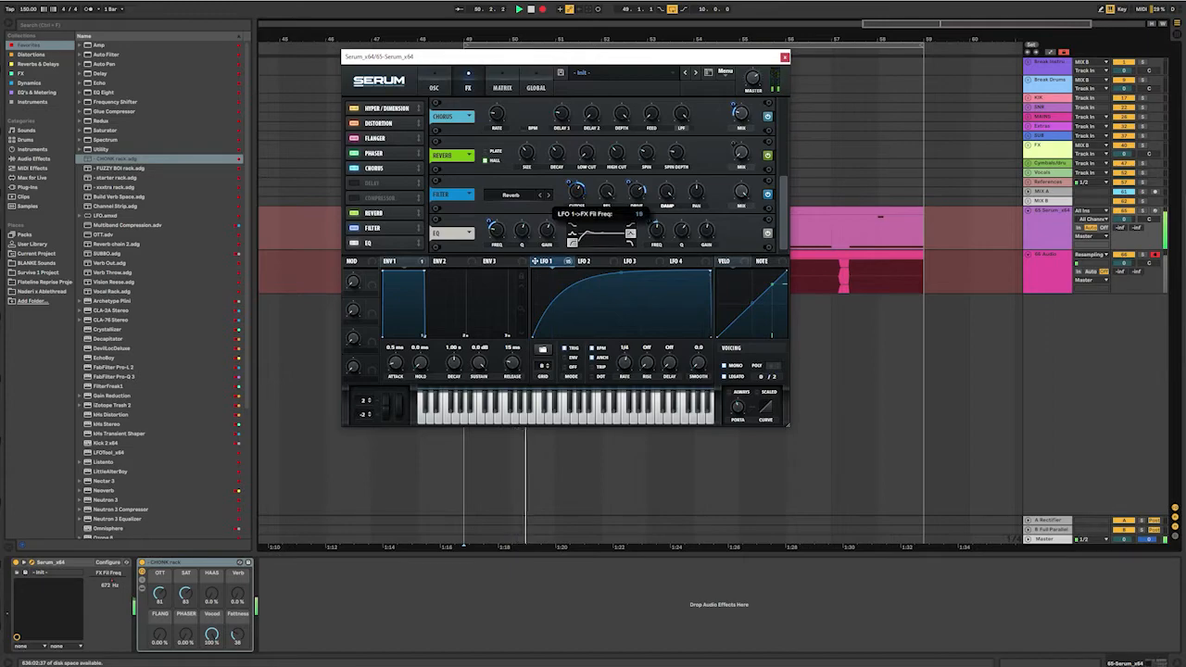
{"action": "mouse_move", "coordinate": [576, 191]}
{"action": "left_mouse_down"}
{"action": "mouse_move", "coordinate": [569, 170]}
{"action": "mouse_move", "coordinate": [576, 196]}
{"action": "left_mouse_up"}
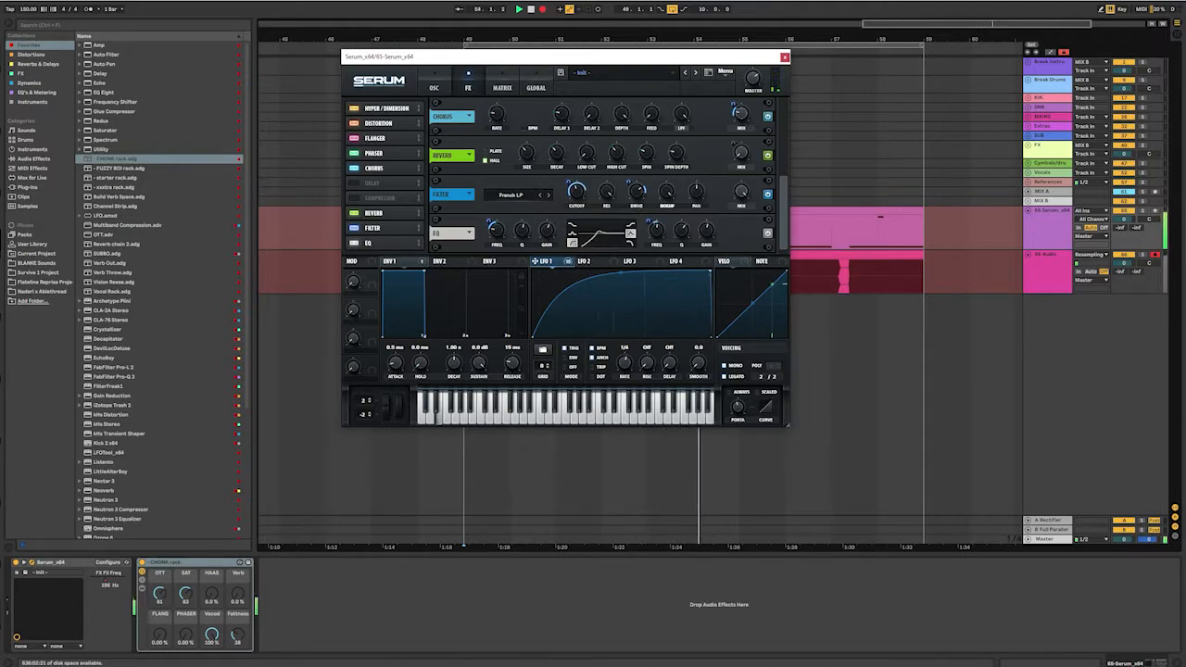
- Set the French LP filter's cutoff to about 1130 Hz, Drive to 46% and Boeuf to about 15%, with LFO 1 modulating Boeuf
{"action": "left_click_drag", "start_coordinate": [667, 191], "coordinate": [569, 215]}
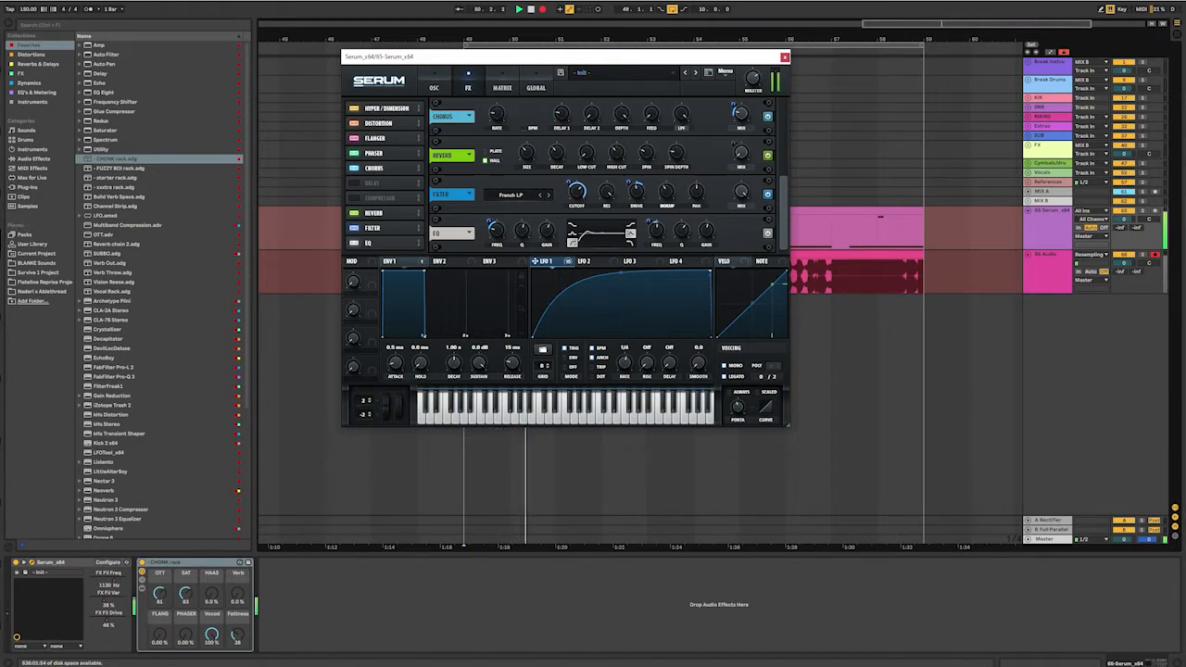
{"action": "left_click_drag", "start_coordinate": [659, 184], "coordinate": [659, 192]}
{"action": "left_click_drag", "start_coordinate": [666, 191], "coordinate": [666, 190]}
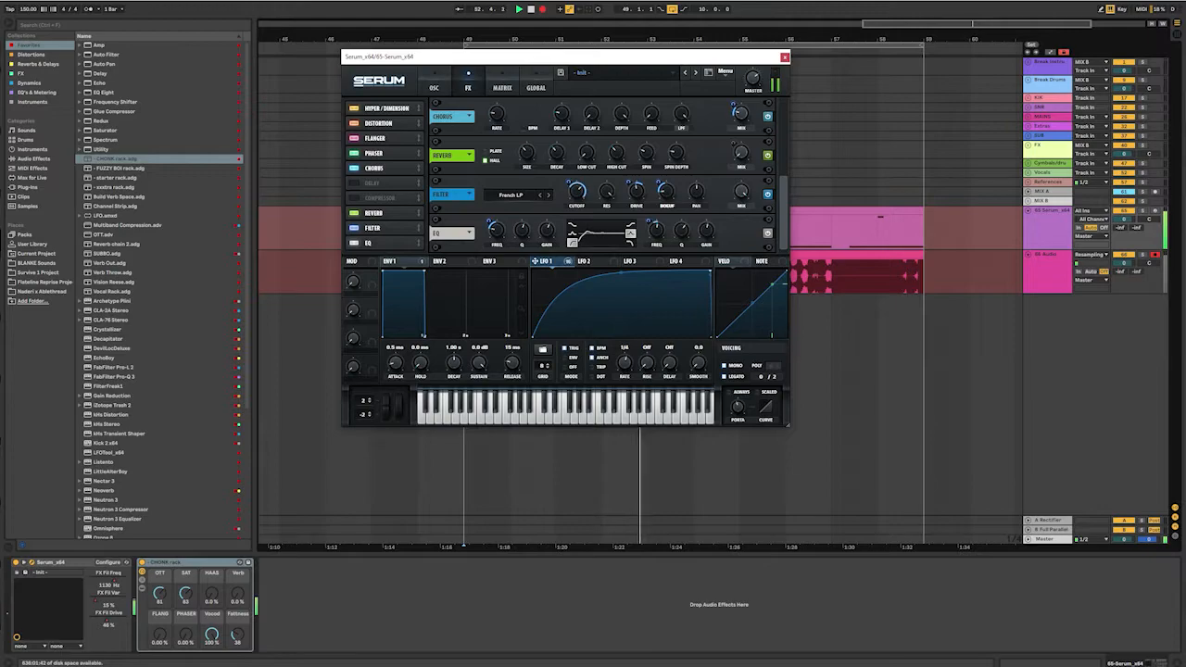
- Reshape LFO 1 to peak mid-cycle with a curved fall, and raise the filter's Boeuf to about 98% with LFO 1 modulation
{"action": "left_click_drag", "start_coordinate": [621, 274], "coordinate": [622, 333]}
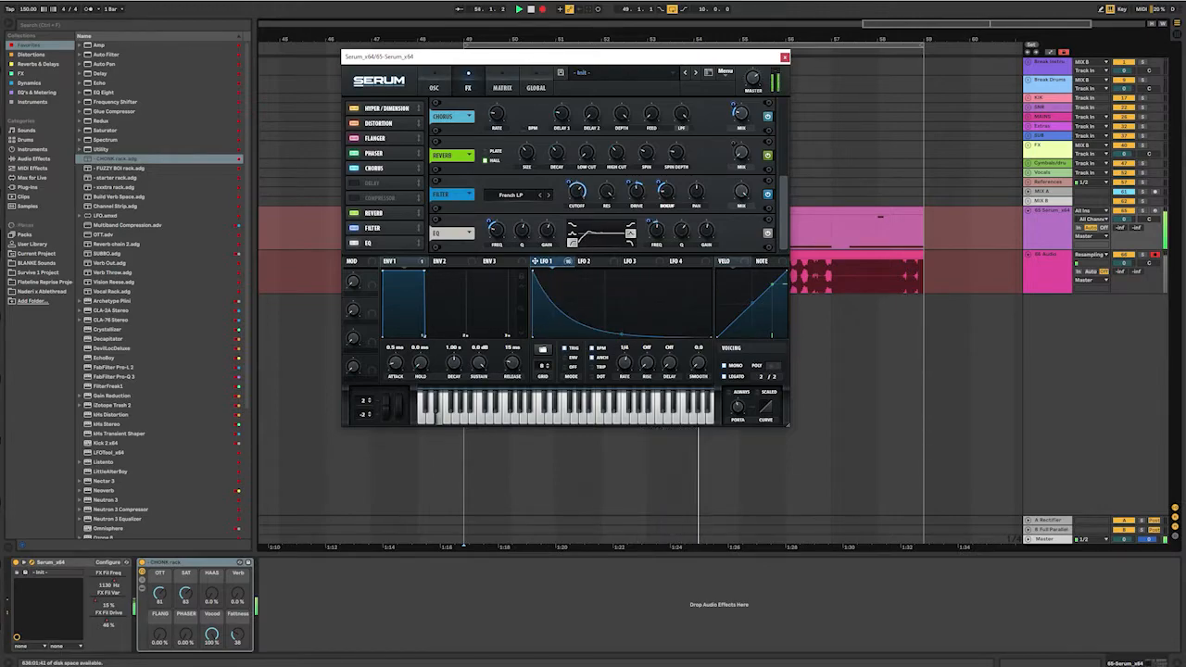
{"action": "left_click_drag", "start_coordinate": [532, 271], "coordinate": [631, 272]}
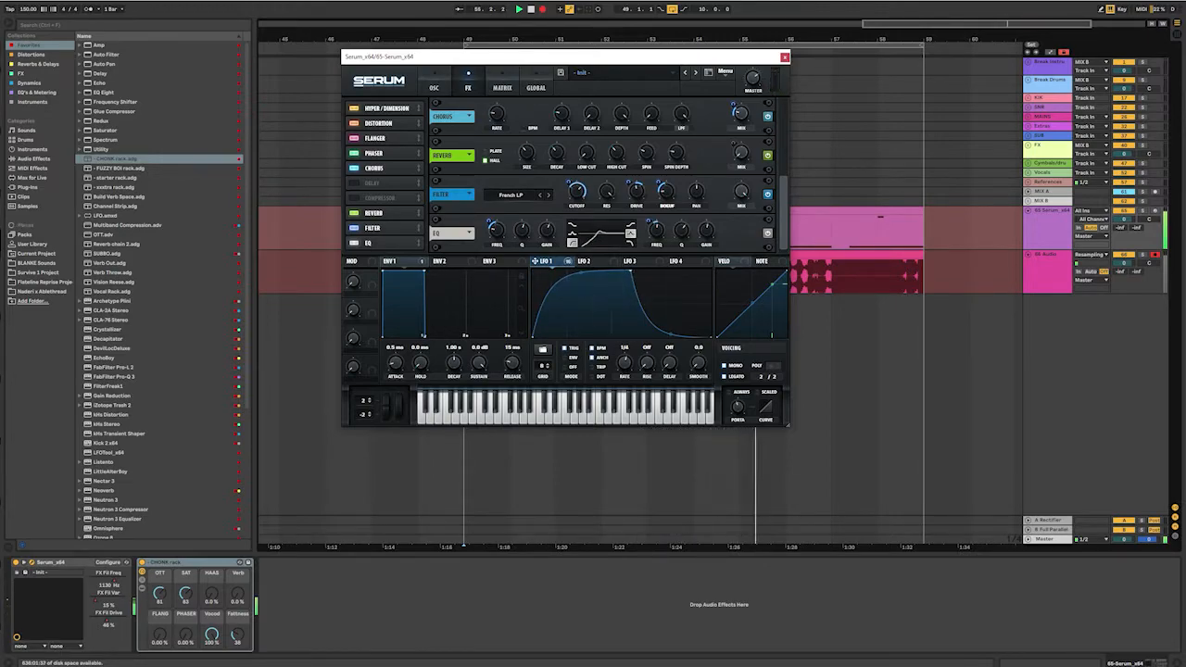
{"action": "left_click_drag", "start_coordinate": [666, 191], "coordinate": [666, 154]}
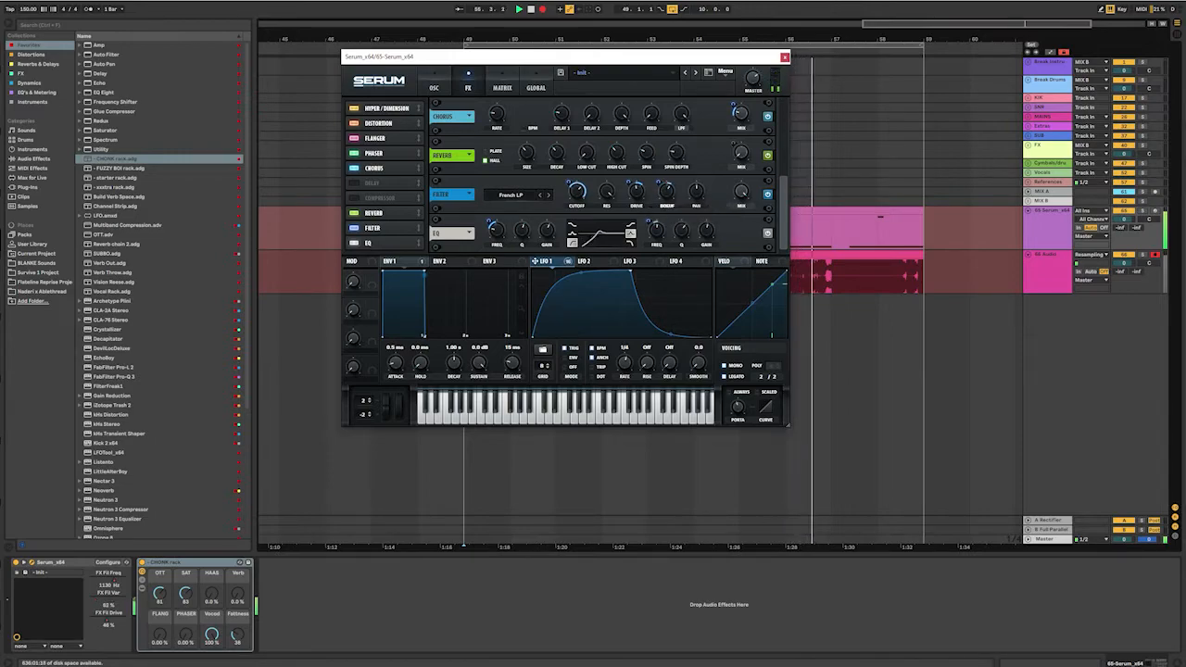
{"action": "mouse_move", "coordinate": [536, 261]}
{"action": "left_mouse_down"}
{"action": "mouse_move", "coordinate": [637, 191]}
{"action": "mouse_move", "coordinate": [636, 170]}
{"action": "mouse_move", "coordinate": [666, 182]}
{"action": "left_mouse_up"}
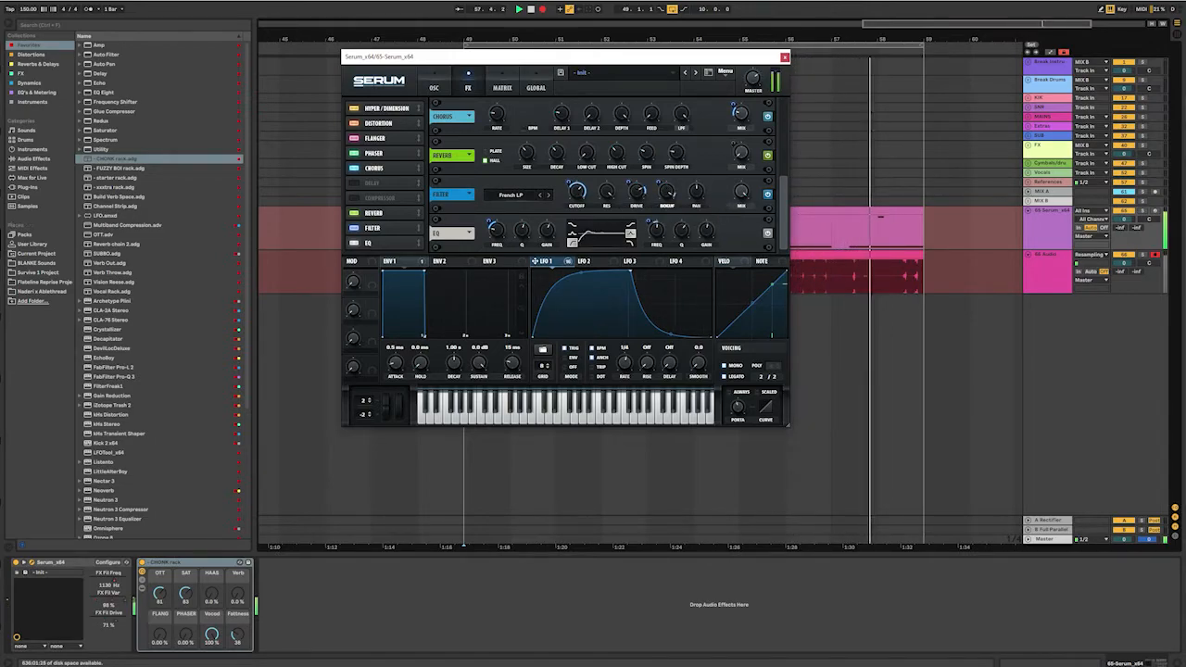
- Lower the filter cutoff to about 670 Hz, and slow LFO 1 to a 2 bar rate with its peak at the cycle's end
{"action": "mouse_move", "coordinate": [576, 191]}
{"action": "left_mouse_down"}
{"action": "mouse_move", "coordinate": [576, 228]}
{"action": "mouse_move", "coordinate": [577, 155]}
{"action": "mouse_move", "coordinate": [569, 188]}
{"action": "left_mouse_up"}
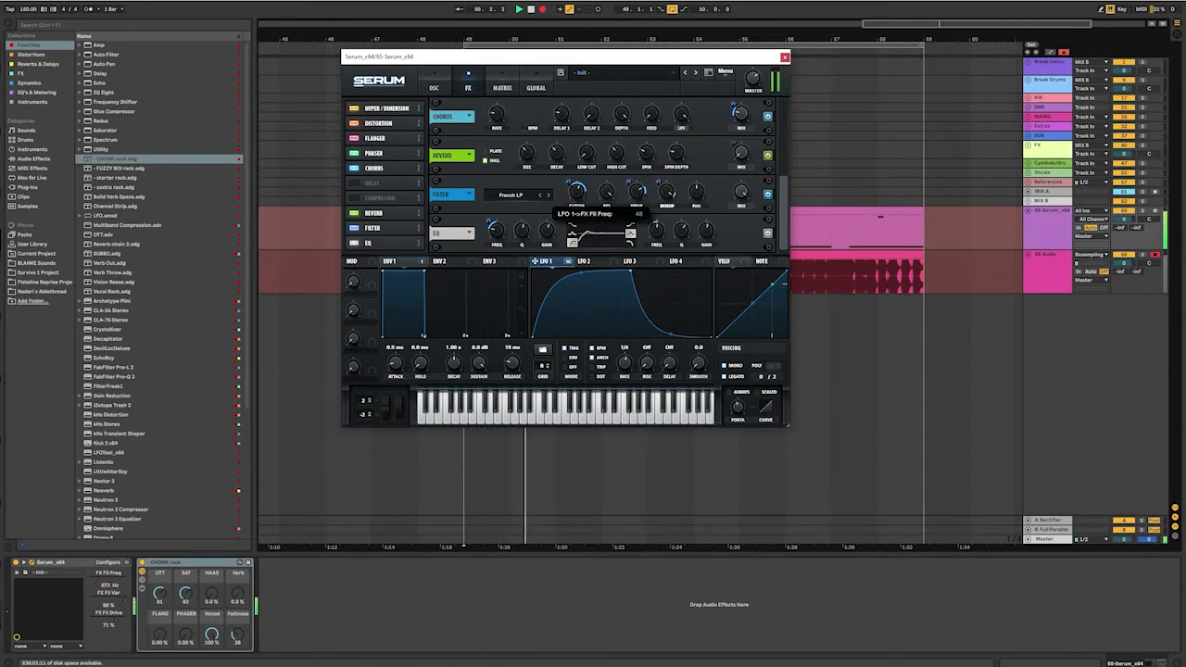
{"action": "left_click_drag", "start_coordinate": [625, 362], "coordinate": [624, 380]}
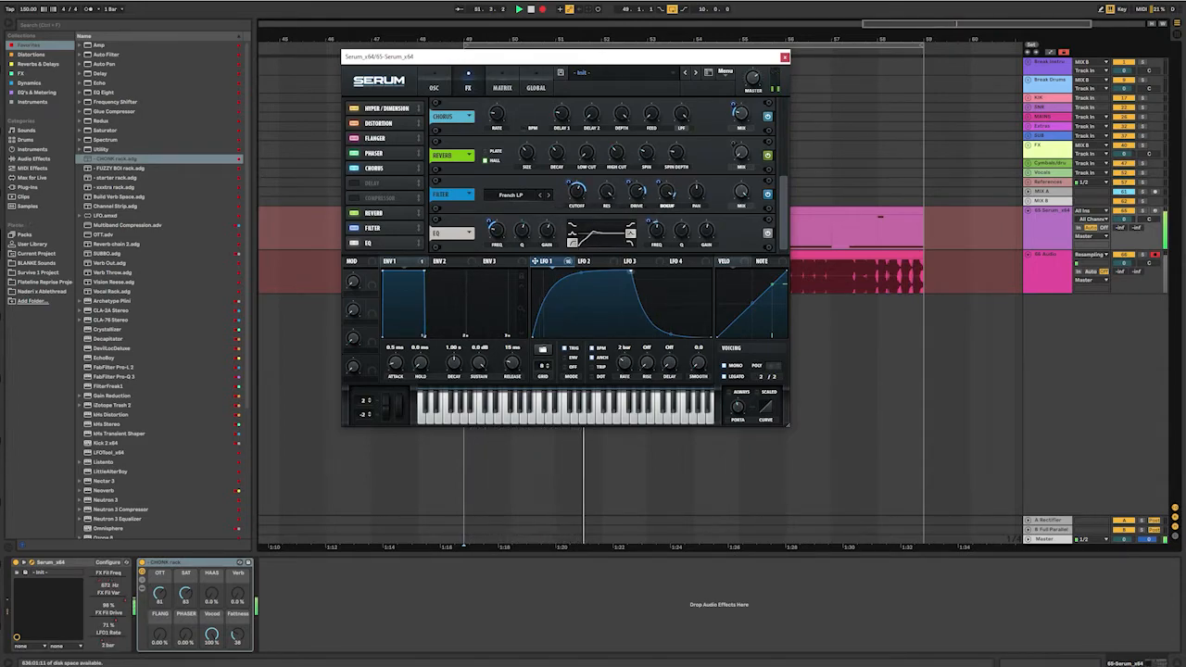
{"action": "left_click_drag", "start_coordinate": [631, 272], "coordinate": [711, 270]}
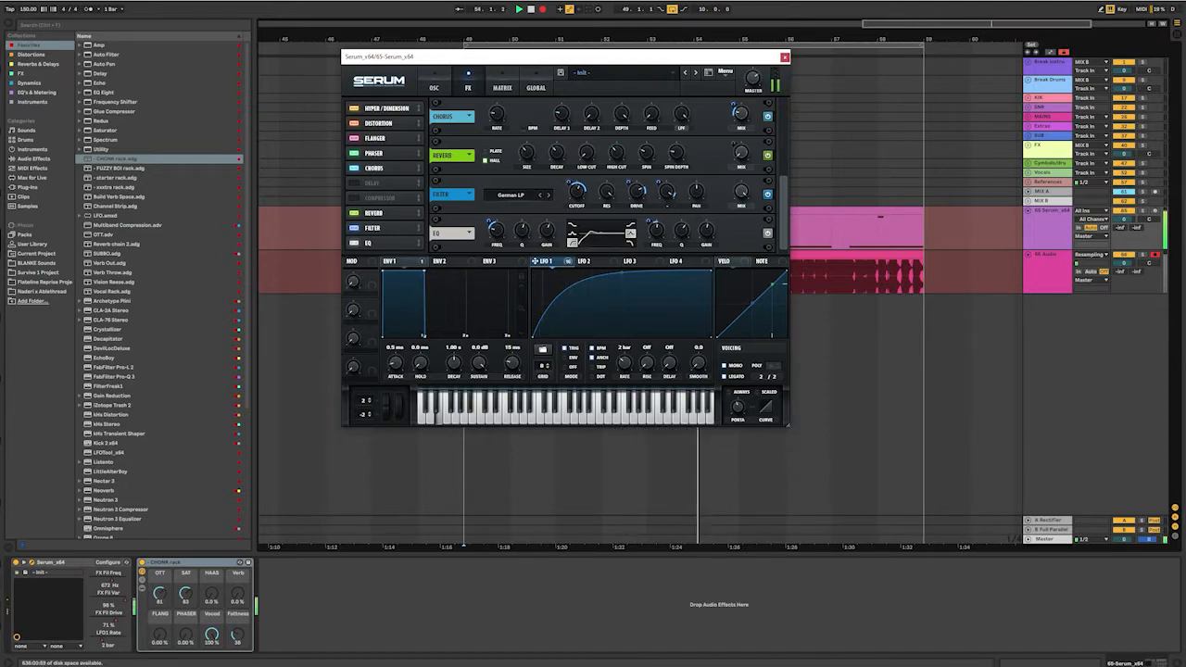
- Switch the Filter effect's type to Add Bass and lower its cutoff while recording continues
{"action": "left_click", "coordinate": [548, 196]}
{"action": "left_click_drag", "start_coordinate": [576, 191], "coordinate": [576, 218]}
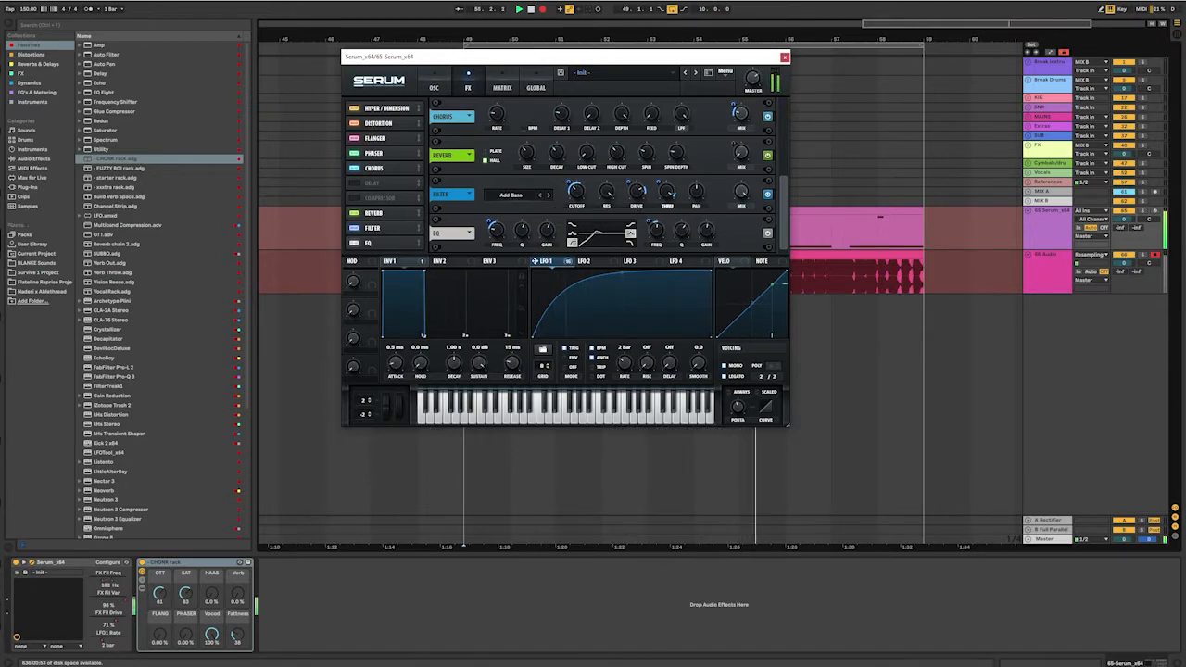
- Switch the Filter effect from Add Bass to Formant-I, with cutoff at about 2162 Hz, Formant at about 19% and Drive at 0%
{"action": "left_click_drag", "start_coordinate": [666, 191], "coordinate": [637, 230]}
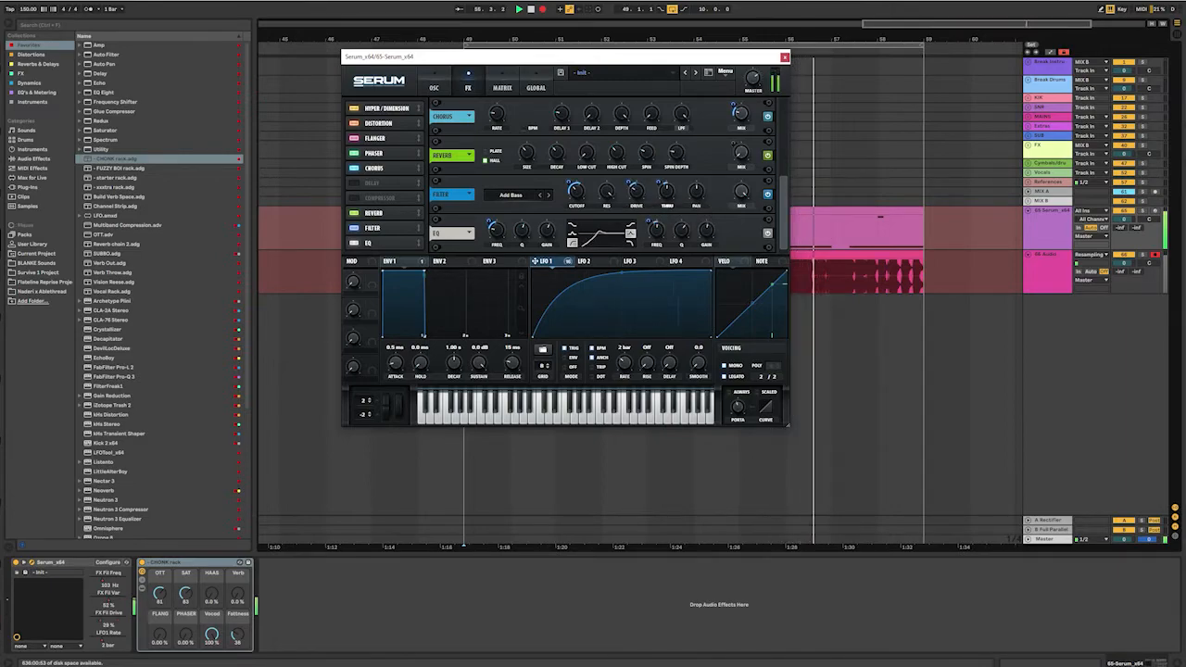
{"action": "left_click_drag", "start_coordinate": [666, 191], "coordinate": [666, 237]}
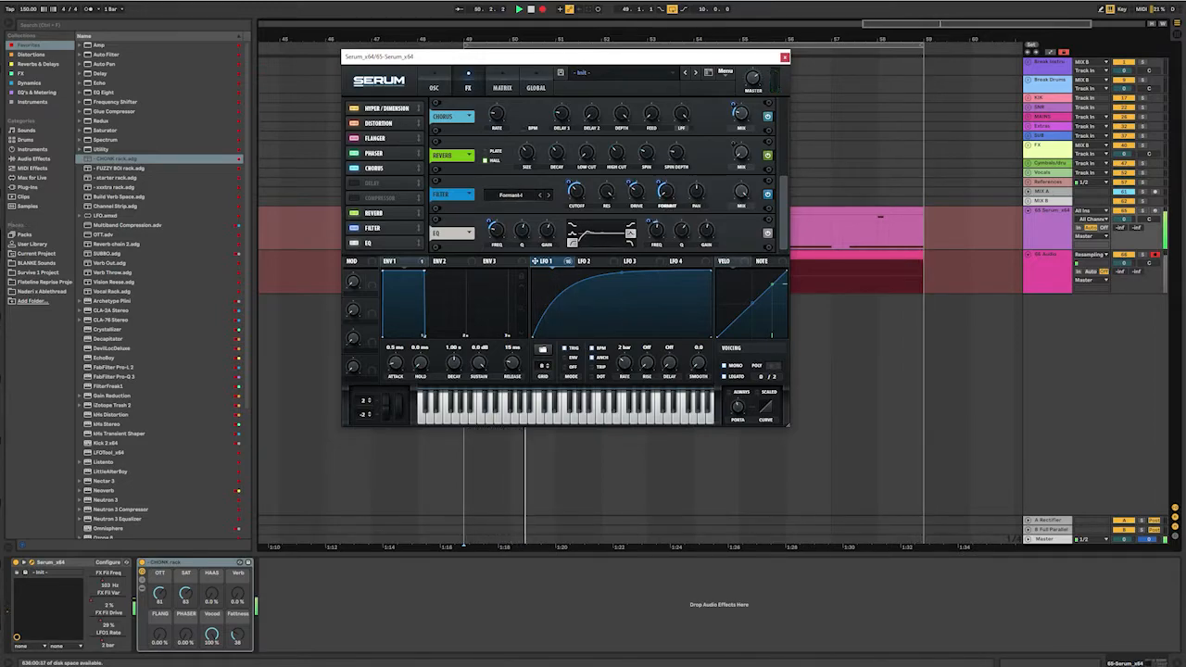
{"action": "left_click_drag", "start_coordinate": [666, 191], "coordinate": [636, 219]}
{"action": "left_click_drag", "start_coordinate": [576, 191], "coordinate": [576, 167]}
{"action": "left_click_drag", "start_coordinate": [567, 184], "coordinate": [576, 176]}
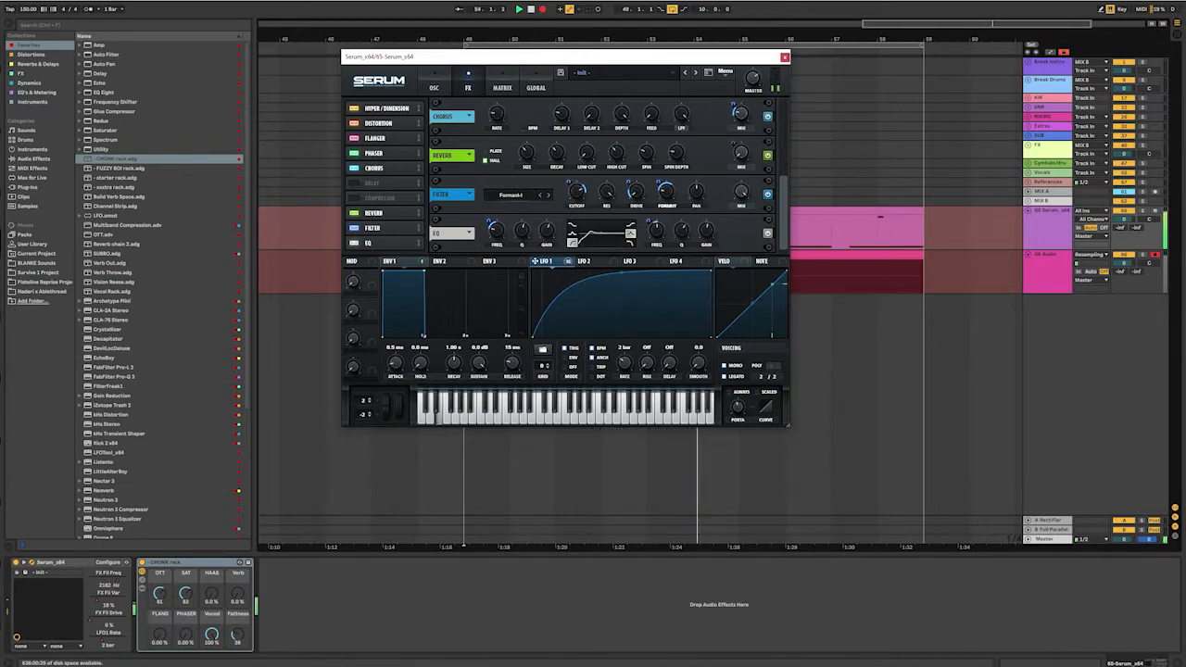
{"action": "left_click", "coordinate": [495, 230]}
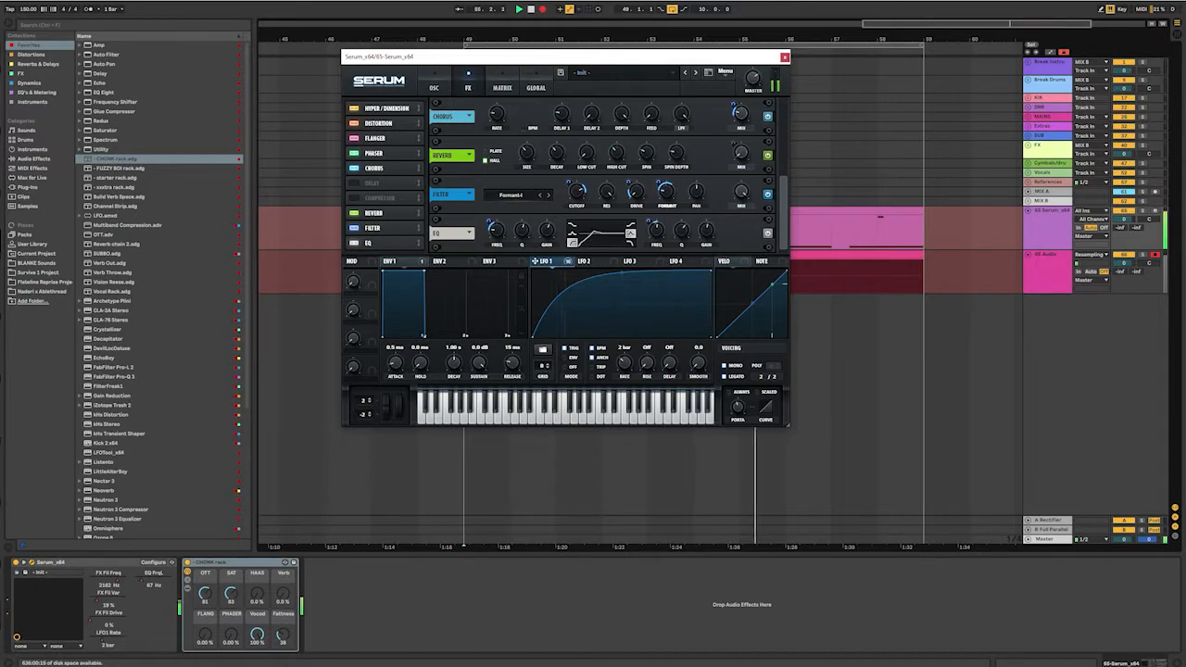
- Advance the Filter effect's type through Formant-II to Dist.Comb 1 LP, with cutoff at 8 Hz and Combfrq at about 76%
{"action": "left_click", "coordinate": [548, 195]}
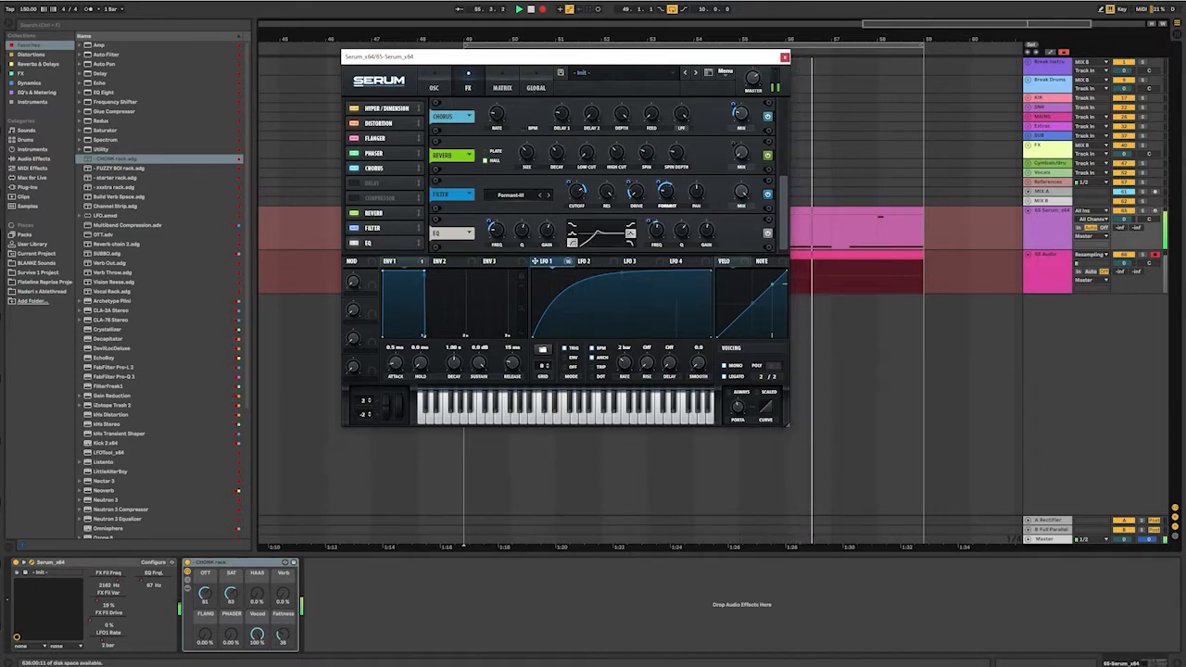
{"action": "left_click_drag", "start_coordinate": [568, 183], "coordinate": [567, 176]}
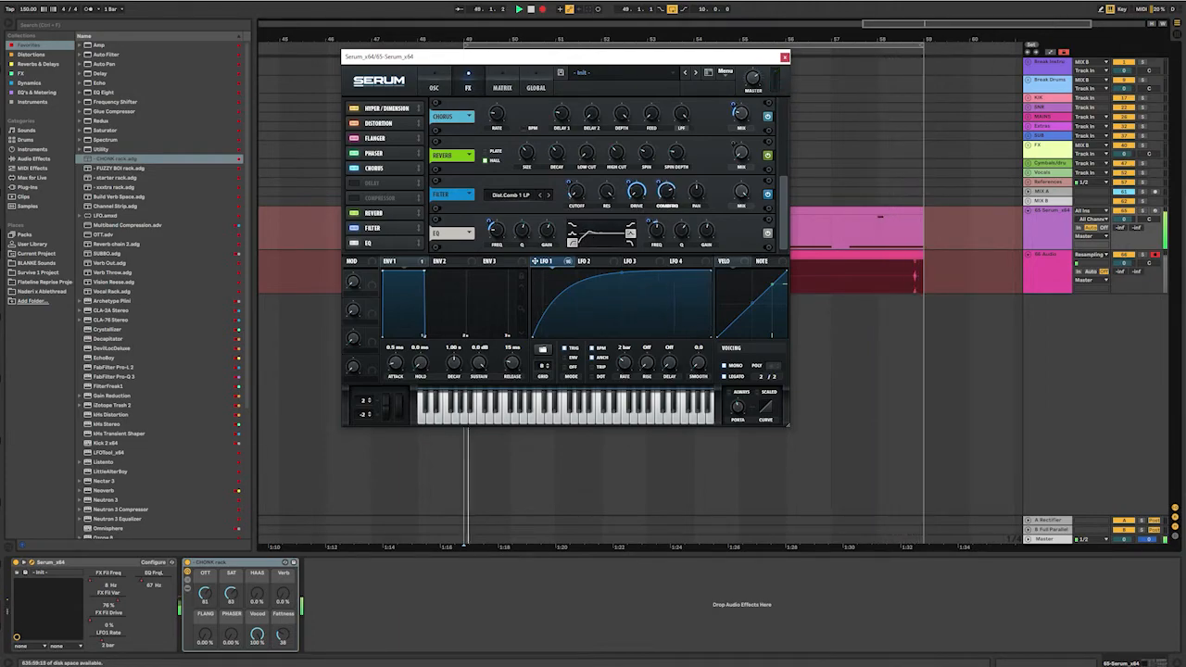
- Raise the Dist.Comb 1 LP cutoff to about 5720 Hz, with Drive at 48%, and lower Combfrq to about 9%
{"action": "mouse_move", "coordinate": [576, 193]}
{"action": "left_mouse_down"}
{"action": "mouse_move", "coordinate": [576, 161]}
{"action": "mouse_move", "coordinate": [568, 200]}
{"action": "left_mouse_up"}
{"action": "mouse_move", "coordinate": [666, 191]}
{"action": "left_mouse_down"}
{"action": "mouse_move", "coordinate": [659, 208]}
{"action": "mouse_move", "coordinate": [629, 202]}
{"action": "mouse_move", "coordinate": [636, 165]}
{"action": "mouse_move", "coordinate": [629, 205]}
{"action": "mouse_move", "coordinate": [666, 187]}
{"action": "left_mouse_up"}
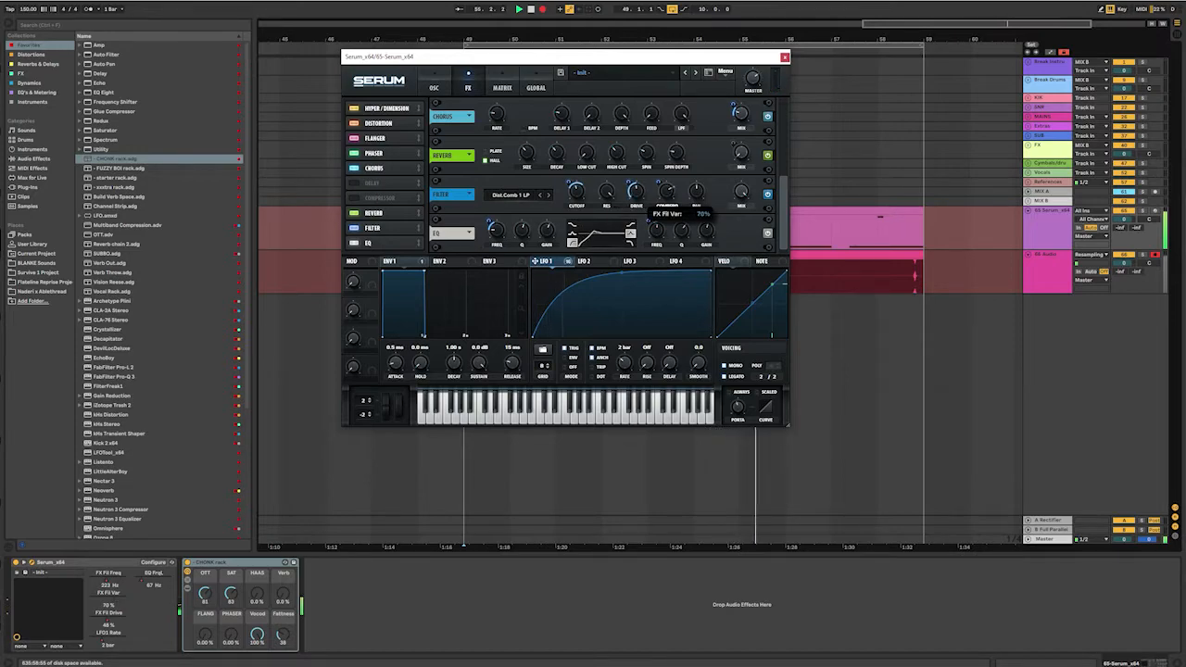
{"action": "left_click_drag", "start_coordinate": [576, 192], "coordinate": [576, 155]}
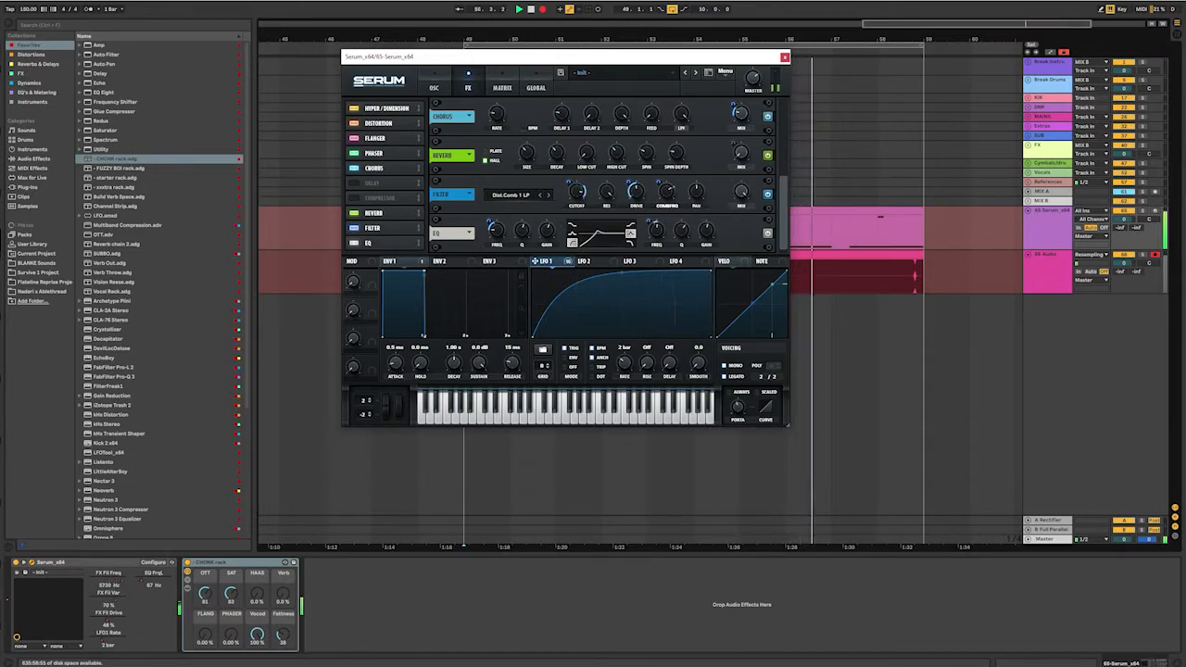
{"action": "left_click_drag", "start_coordinate": [658, 184], "coordinate": [666, 225]}
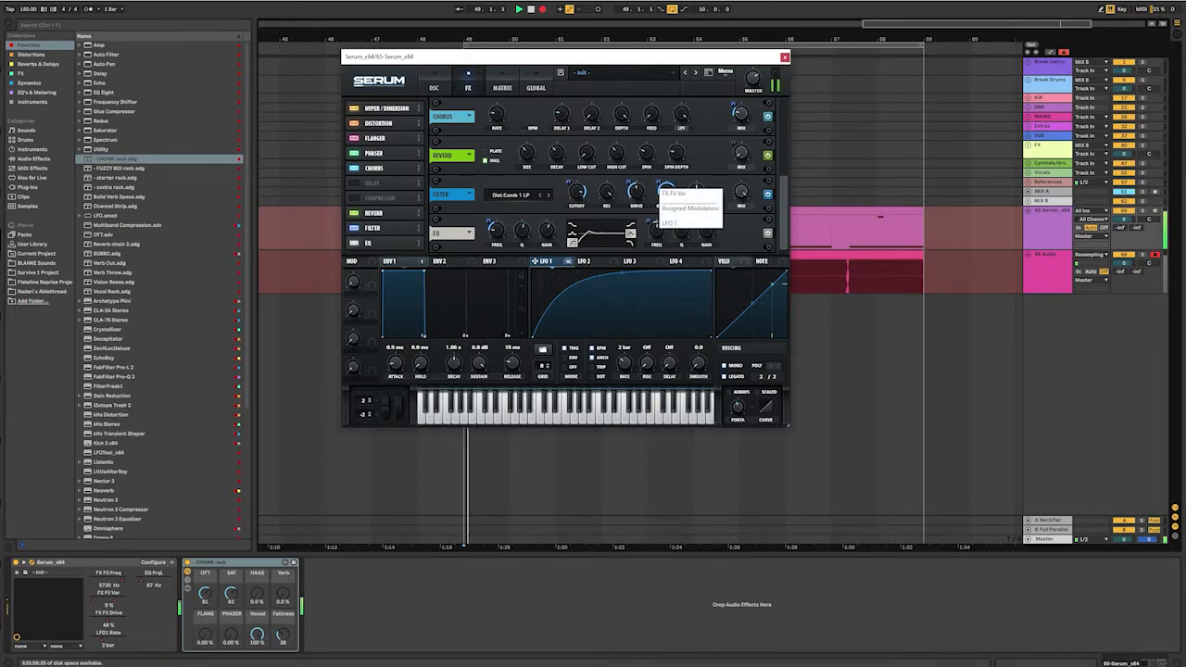
{"action": "right_click", "coordinate": [657, 237]}
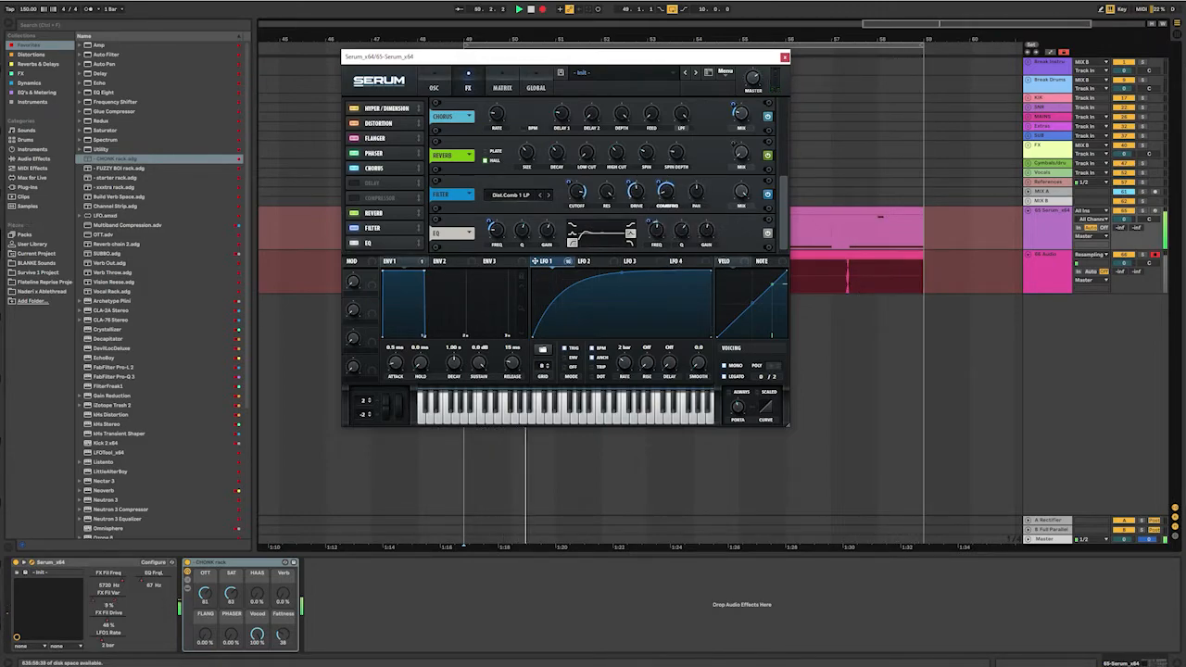
- Set the CHONK rack's Vocod to 0% and Fattness to 40, and switch Serum's Filter effect to Dist.Comb 2 BP
{"action": "key", "text": "ctrl+z"}
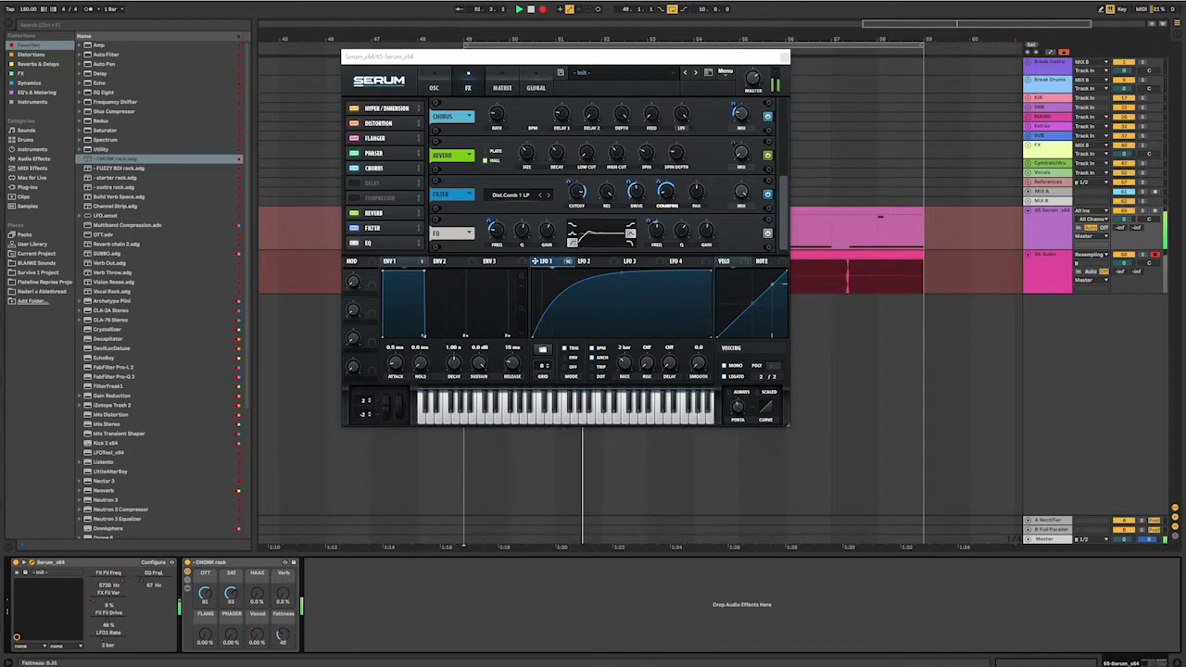
{"action": "key", "text": "ctrl+z"}
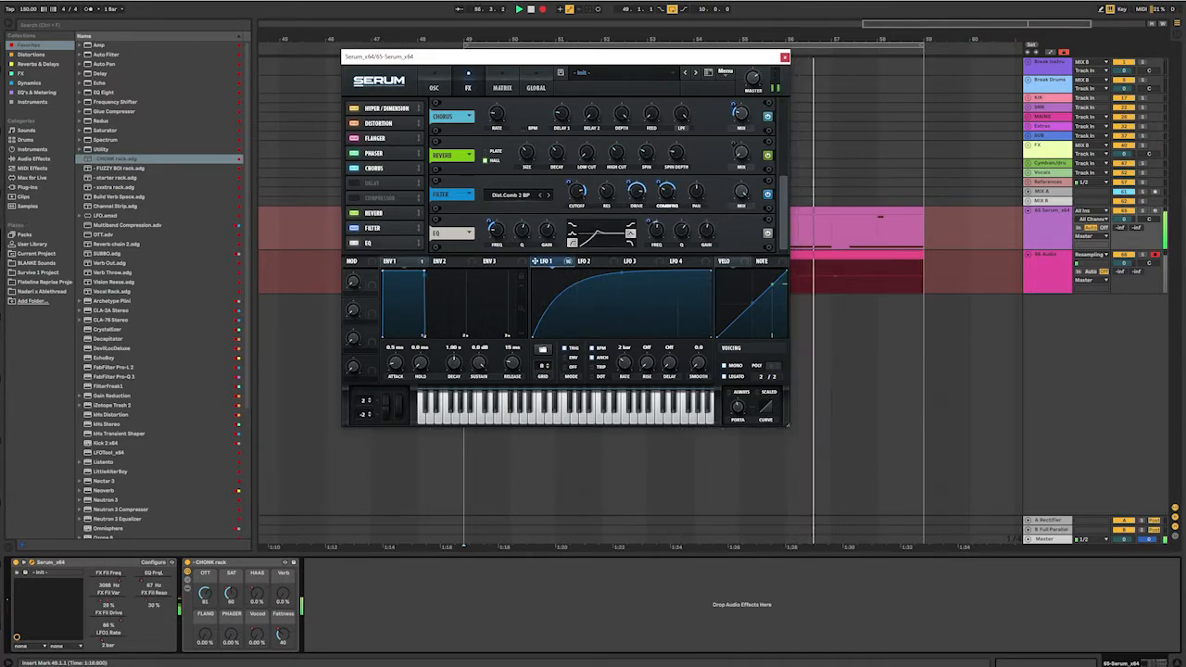
- Lower the Chorus mix to 0% and adjust LFO 1's modulation of the Flanger mix to about 27
{"action": "left_click_drag", "start_coordinate": [740, 114], "coordinate": [740, 120]}
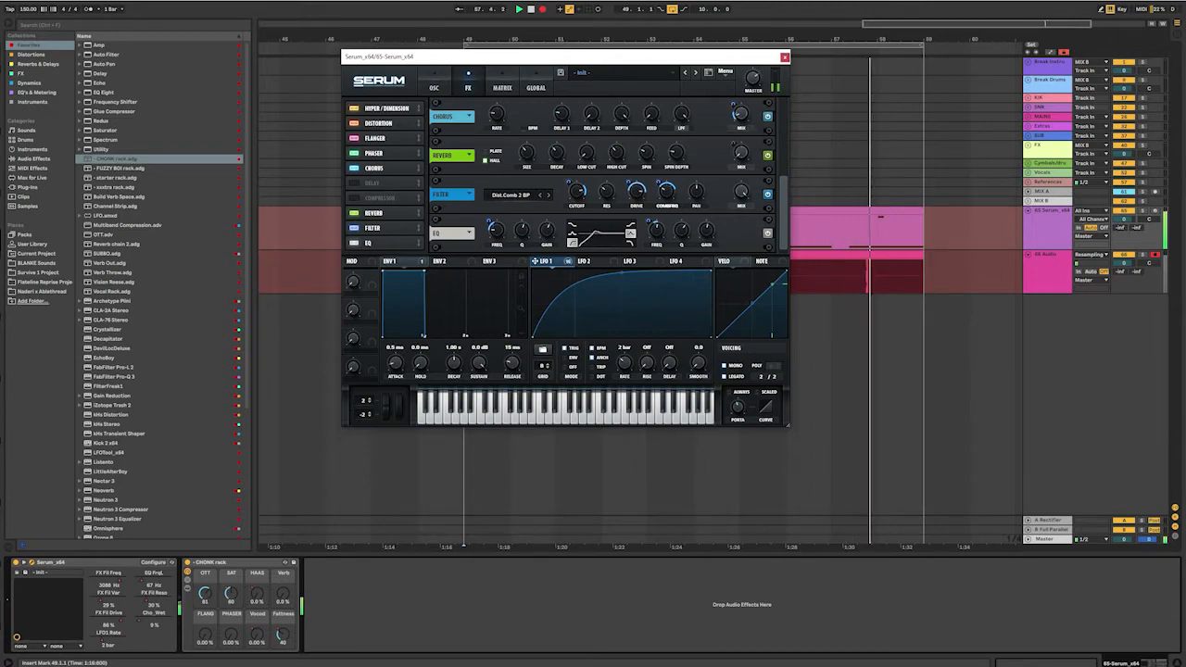
{"action": "scroll", "coordinate": [602, 176], "scroll_direction": "up", "scroll_amount": 5}
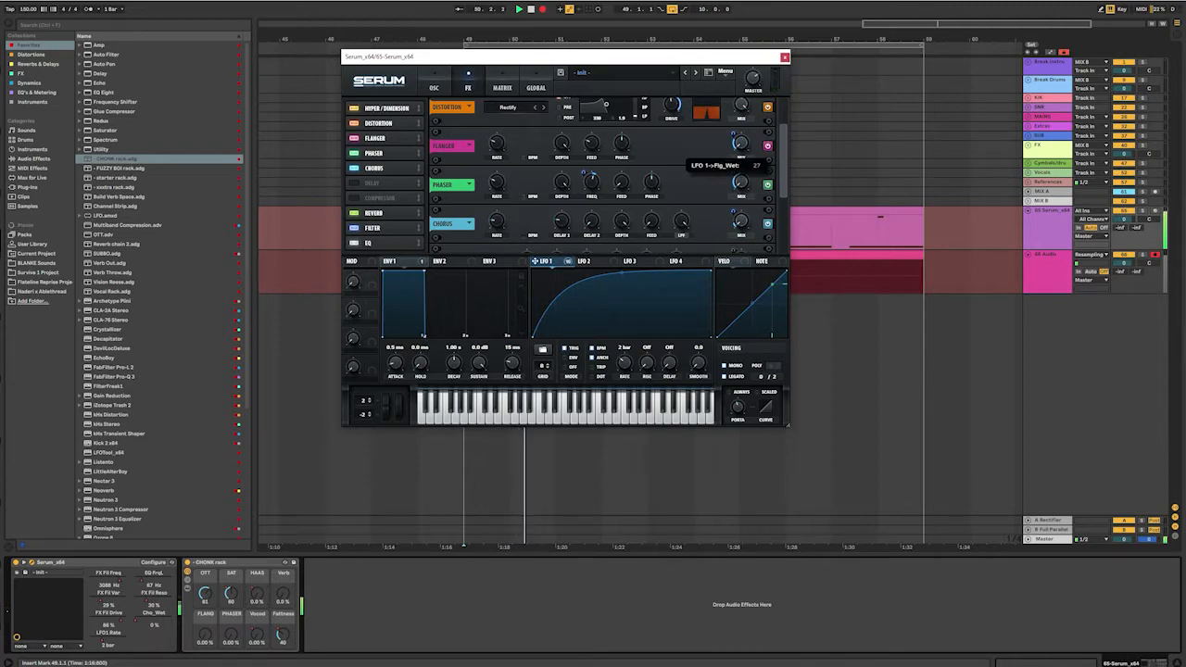
{"action": "scroll", "coordinate": [602, 176], "scroll_direction": "up", "scroll_amount": 3}
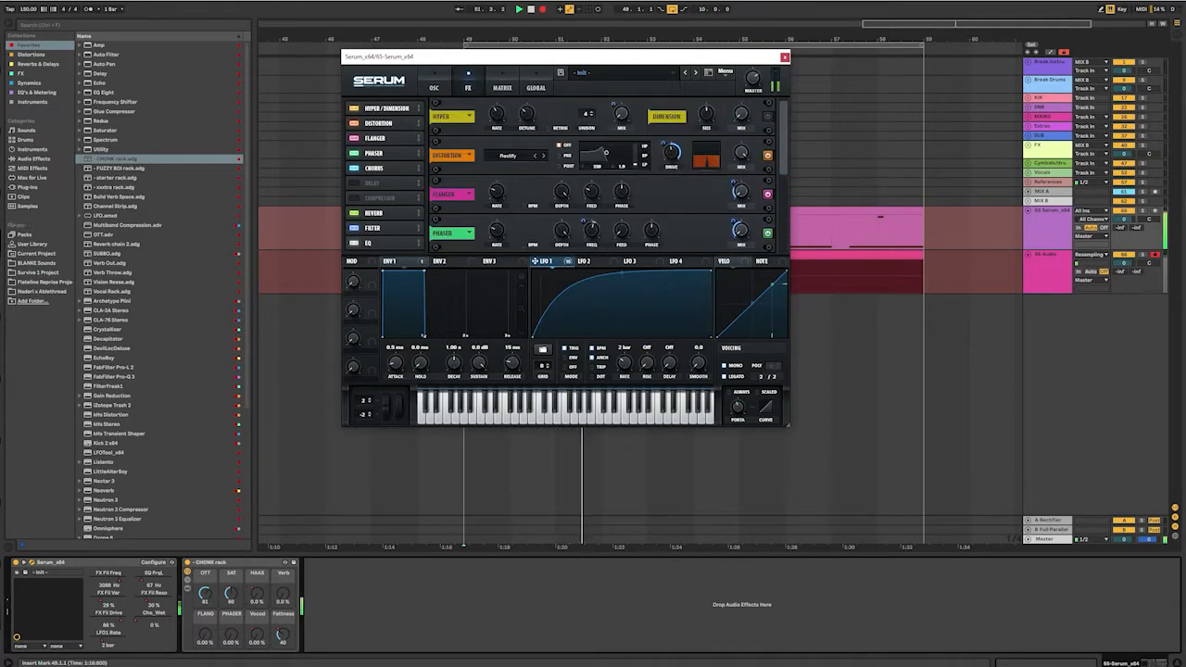
- Switch the Filter effect to Scream LP and sweep its cutoff up to about 11870 Hz, with Drive and Scream at 100%
{"action": "scroll", "coordinate": [602, 176], "scroll_direction": "down", "scroll_amount": 6}
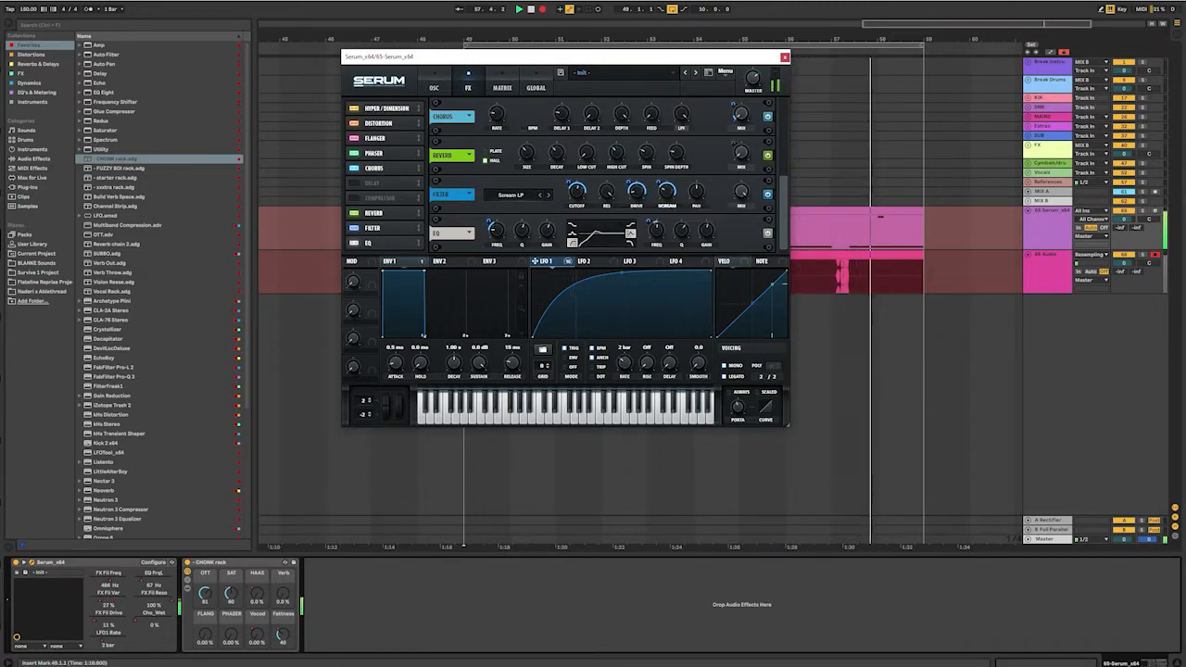
{"action": "left_click_drag", "start_coordinate": [576, 192], "coordinate": [576, 167]}
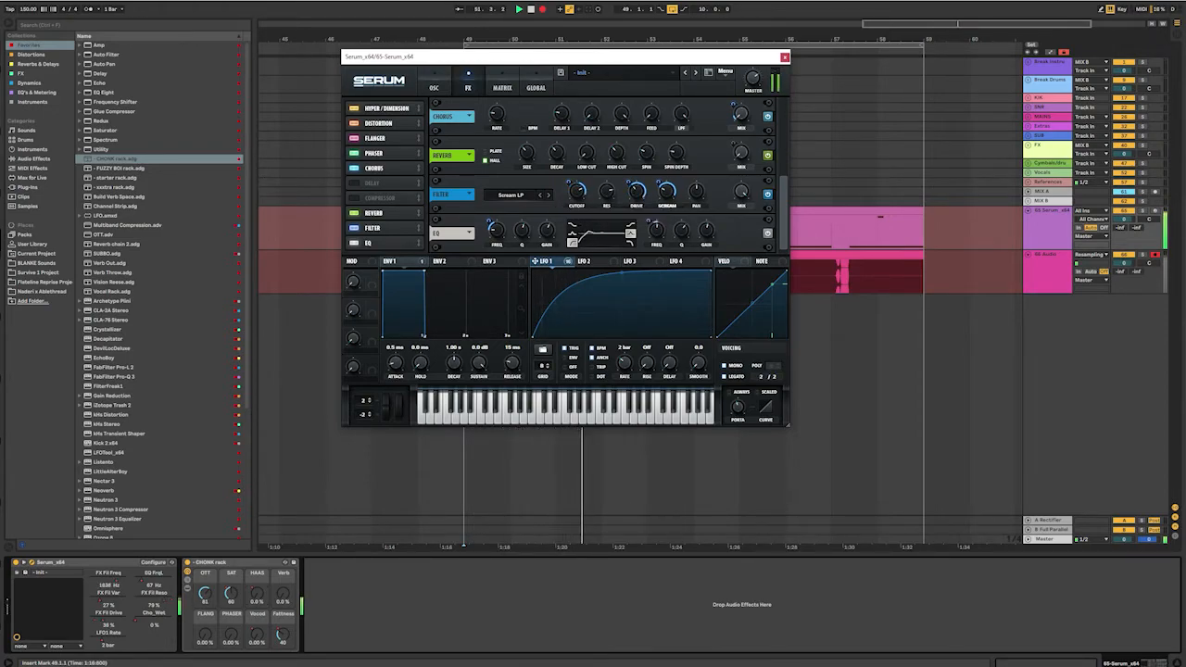
{"action": "left_click_drag", "start_coordinate": [607, 192], "coordinate": [576, 158]}
{"action": "left_click", "coordinate": [548, 195]}
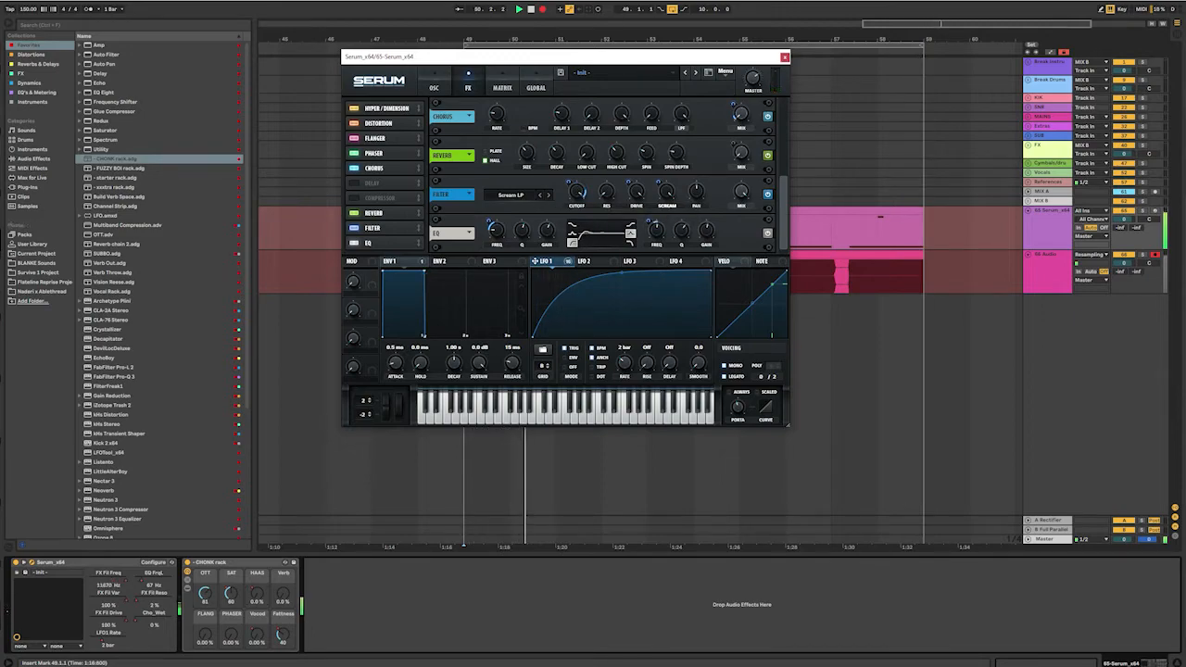
- Change the Filter effect's type to French LP and on to Combs, with cutoff at about 77 Hz and resonance at 100%
{"action": "left_click", "coordinate": [540, 196]}
{"action": "left_click", "coordinate": [541, 196]}
{"action": "left_click", "coordinate": [541, 195]}
{"action": "left_click", "coordinate": [541, 195]}
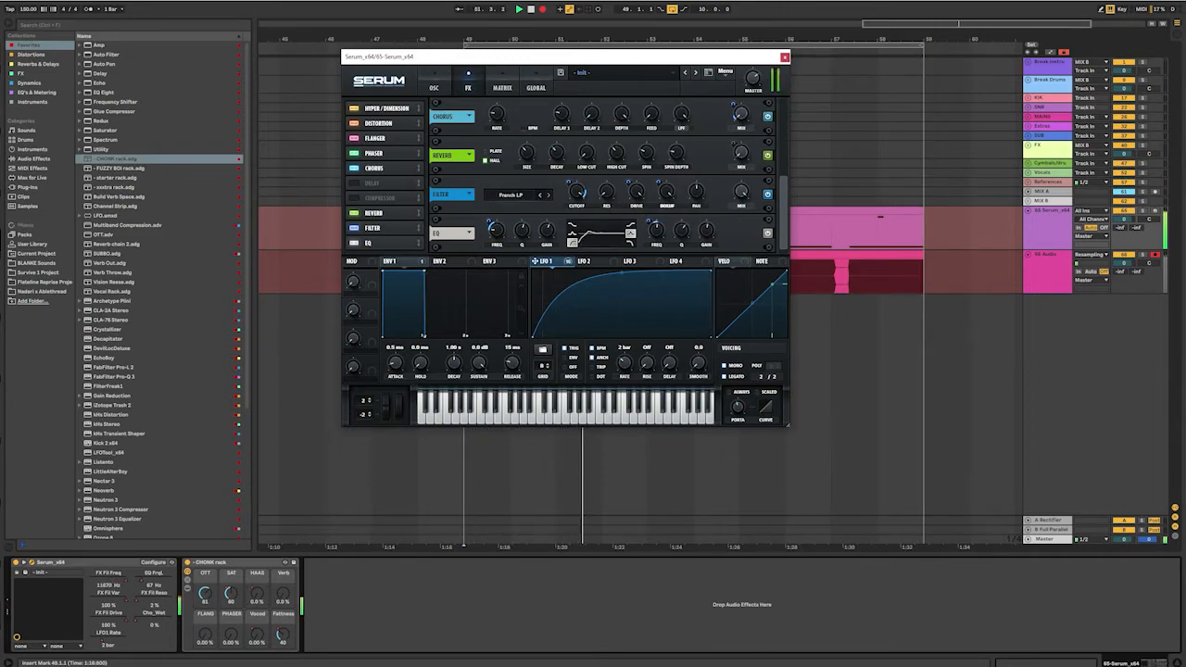
{"action": "left_click_drag", "start_coordinate": [576, 192], "coordinate": [576, 232]}
{"action": "left_click_drag", "start_coordinate": [607, 192], "coordinate": [568, 175]}
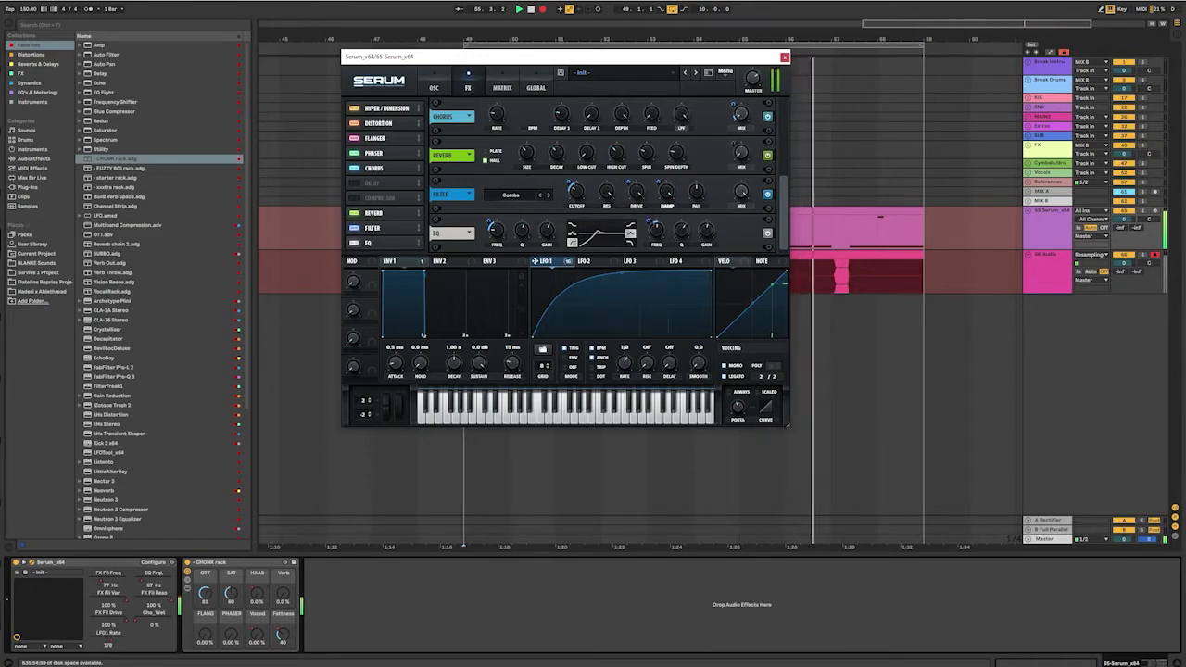
- Reshape LFO 1 with a steep early dip at a 1/2 rate, and lower the Combs filter's cutoff to about 47 Hz
{"action": "left_click_drag", "start_coordinate": [625, 362], "coordinate": [624, 334]}
{"action": "left_click_drag", "start_coordinate": [711, 271], "coordinate": [620, 271]}
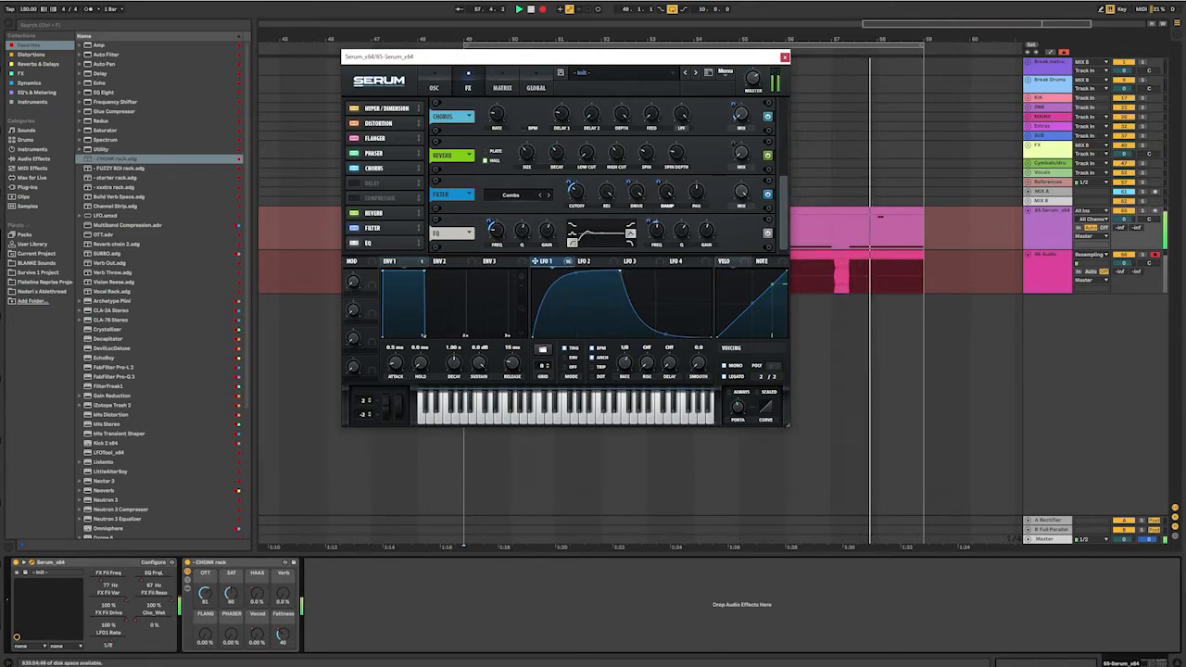
{"action": "left_click_drag", "start_coordinate": [624, 362], "coordinate": [624, 370]}
{"action": "mouse_move", "coordinate": [576, 192]}
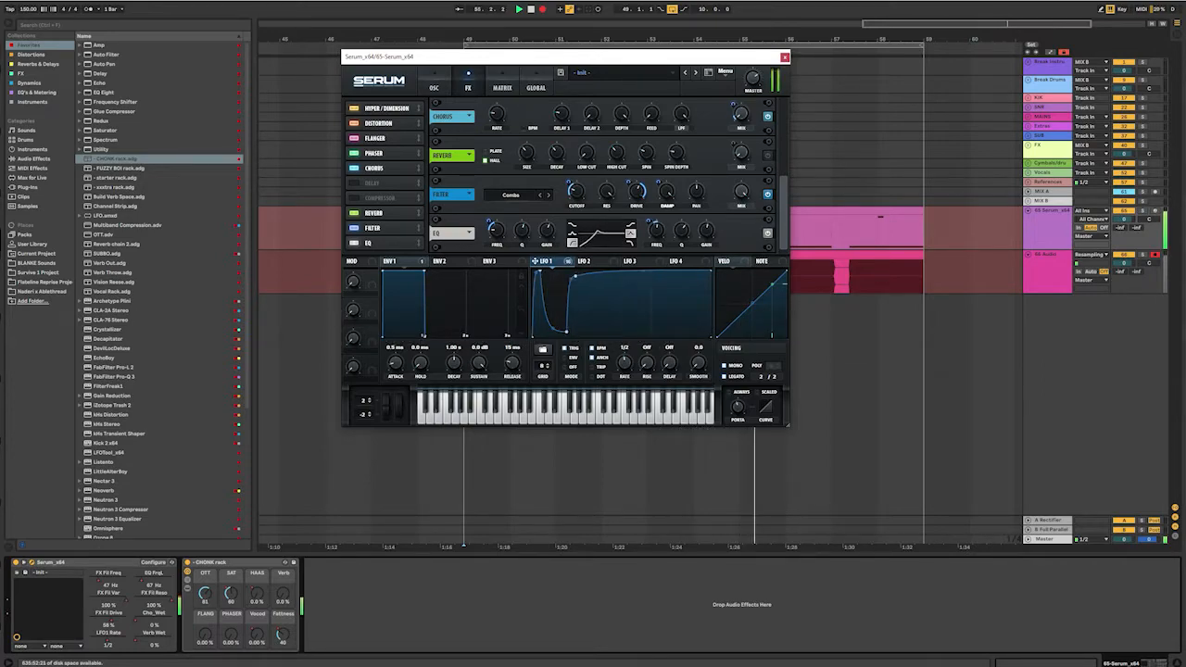
- Add late points to LFO 1 to form a long curved fall and a final rise, and switch the filter to Ring Mod
{"action": "double_click", "coordinate": [611, 329]}
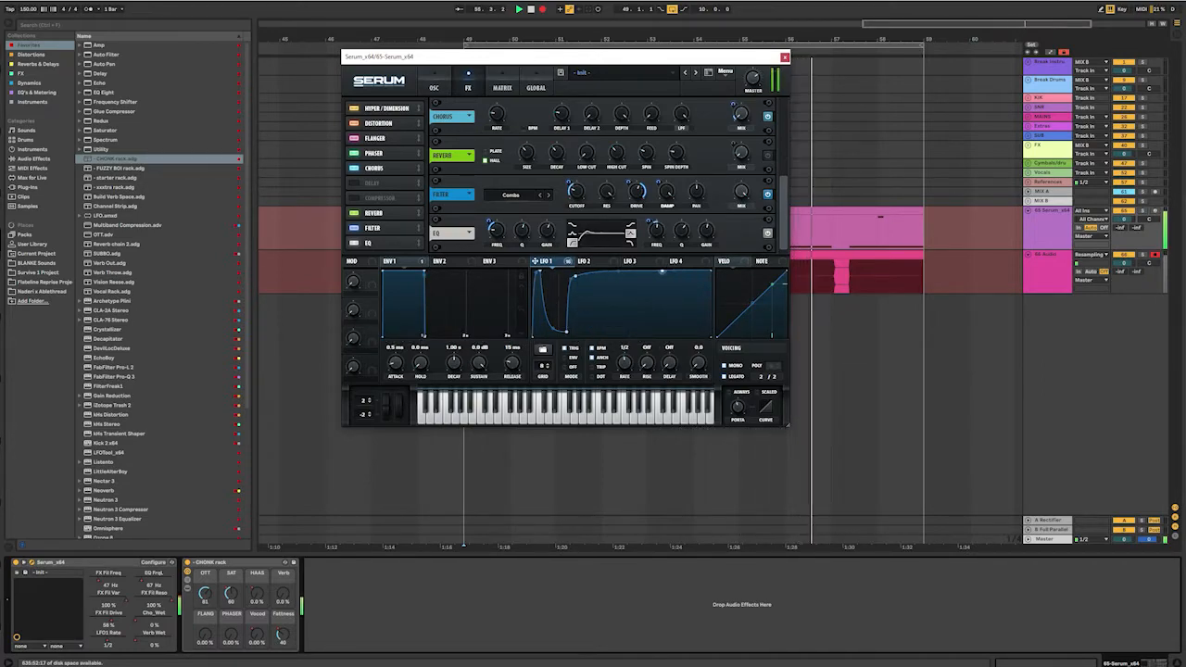
{"action": "double_click", "coordinate": [669, 271]}
{"action": "double_click", "coordinate": [686, 330]}
{"action": "left_click", "coordinate": [680, 260]}
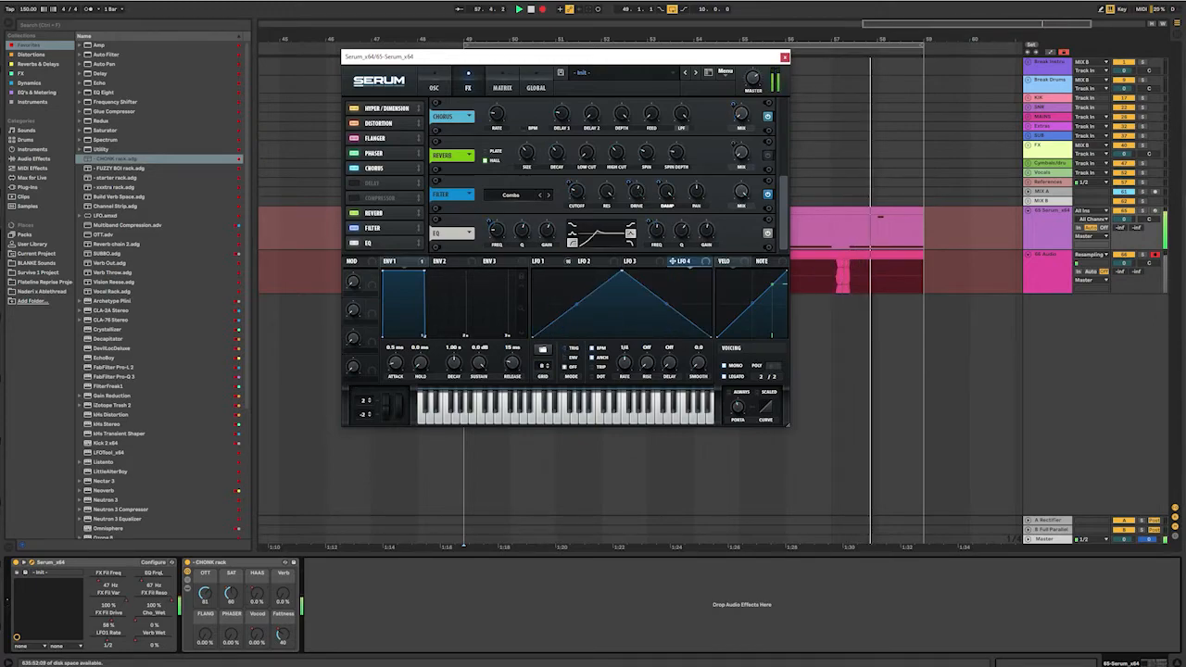
{"action": "left_click", "coordinate": [540, 260]}
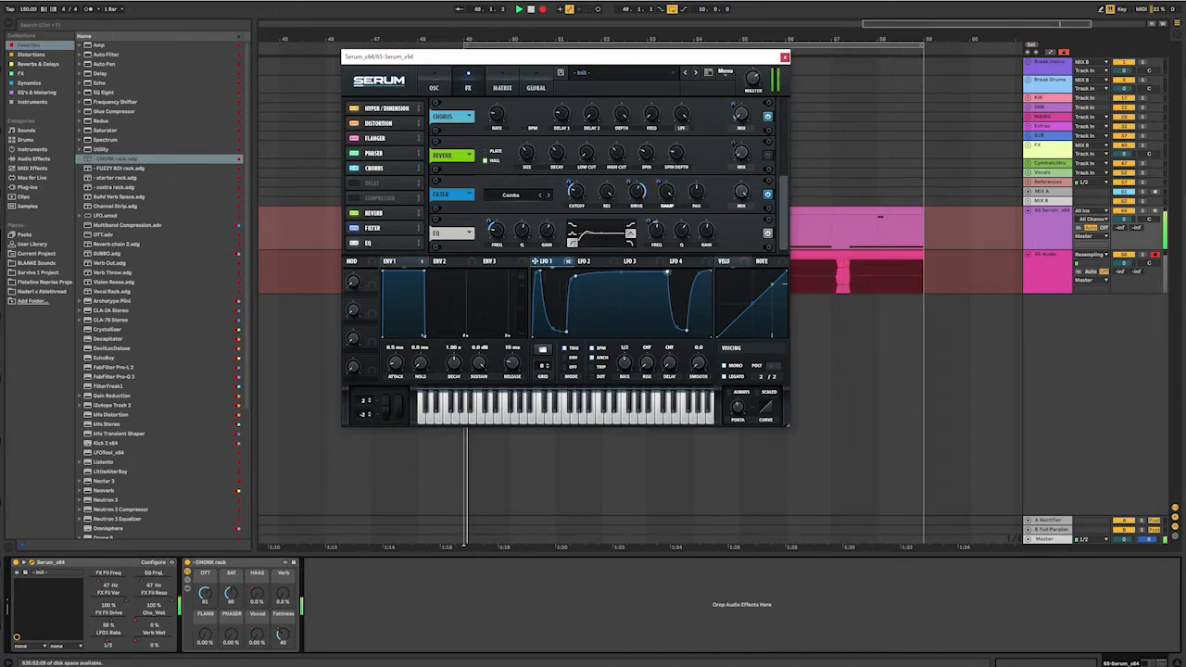
{"action": "left_click_drag", "start_coordinate": [668, 272], "coordinate": [685, 331]}
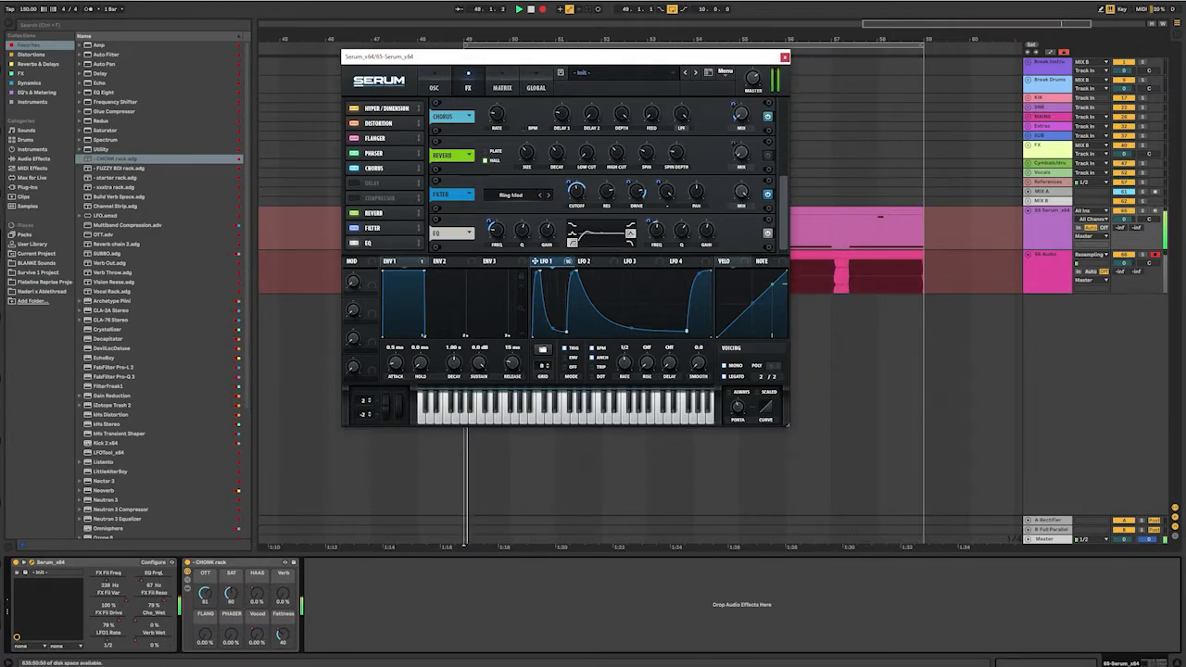
- Insert LittleAlterBoy between Serum and the CHONK rack, and move its window so Serum's filter stays in view
{"action": "scroll", "coordinate": [157, 287], "scroll_direction": "down", "scroll_amount": 3}
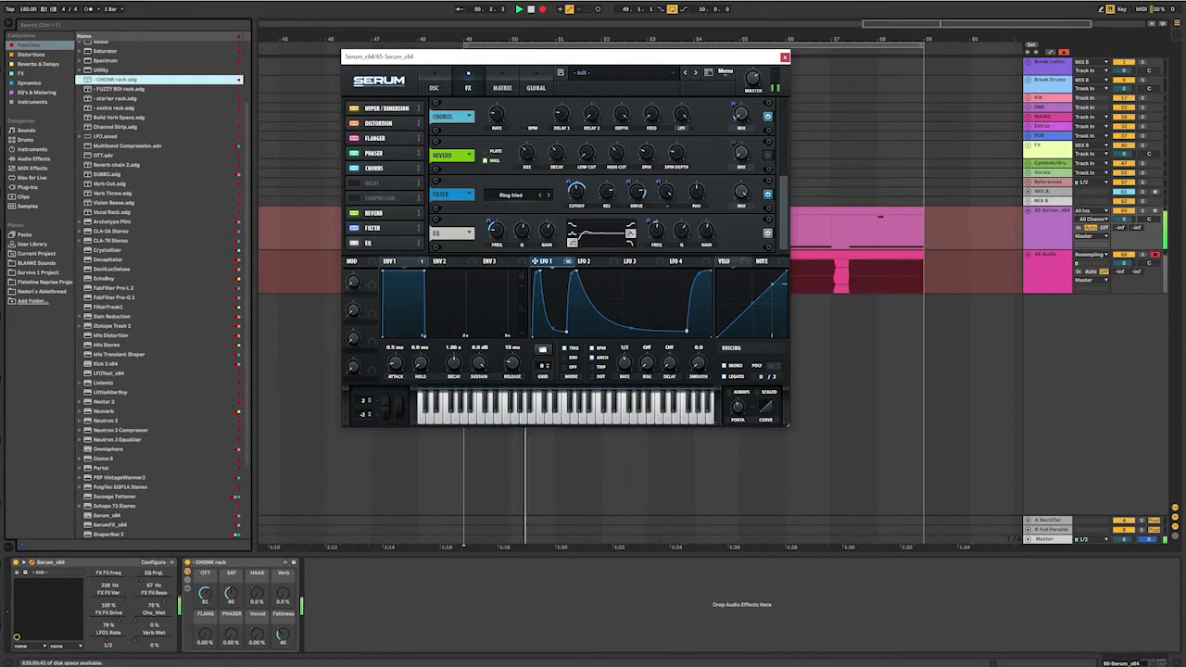
{"action": "left_click", "coordinate": [111, 392]}
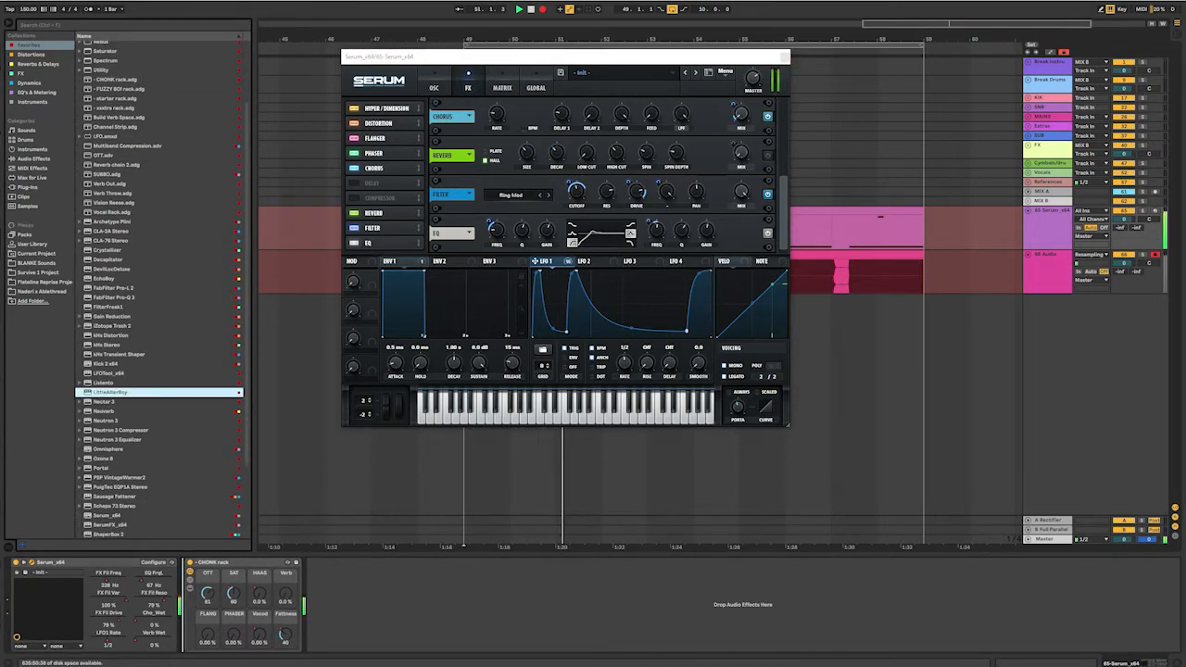
{"action": "left_click_drag", "start_coordinate": [111, 391], "coordinate": [183, 602]}
{"action": "left_click_drag", "start_coordinate": [556, 72], "coordinate": [558, 230]}
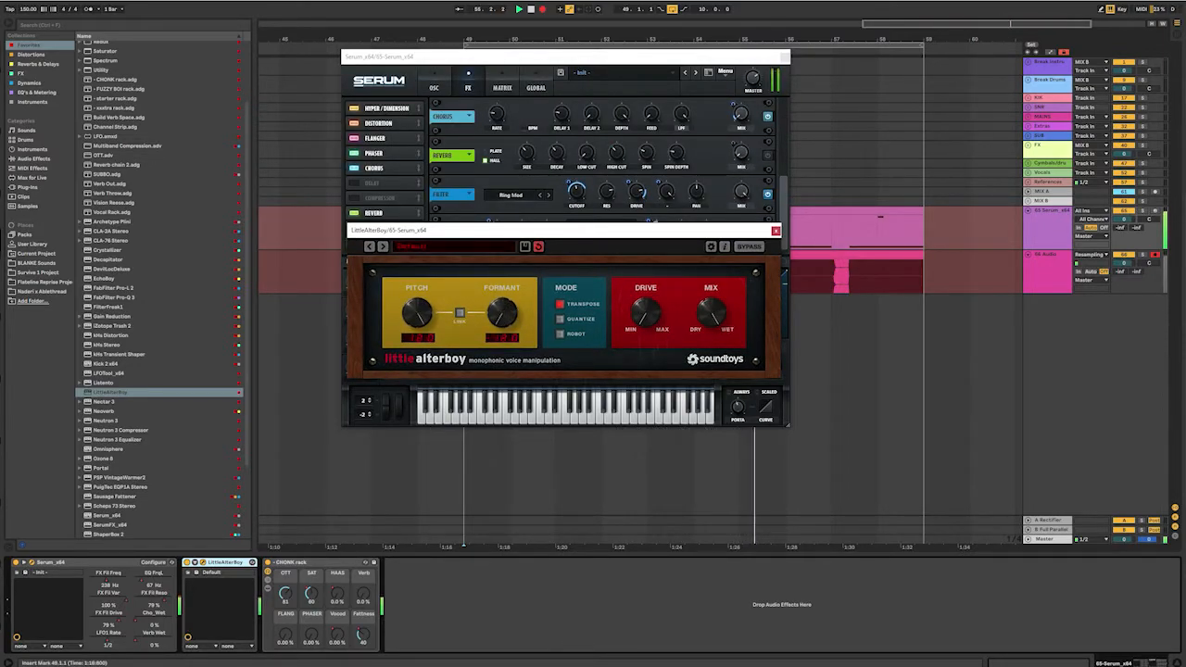
- Reset LittleAlterBoy's Formant to 0, try Quantize mode before returning to Transpose, and close the plugin window
{"action": "double_click", "coordinate": [502, 313]}
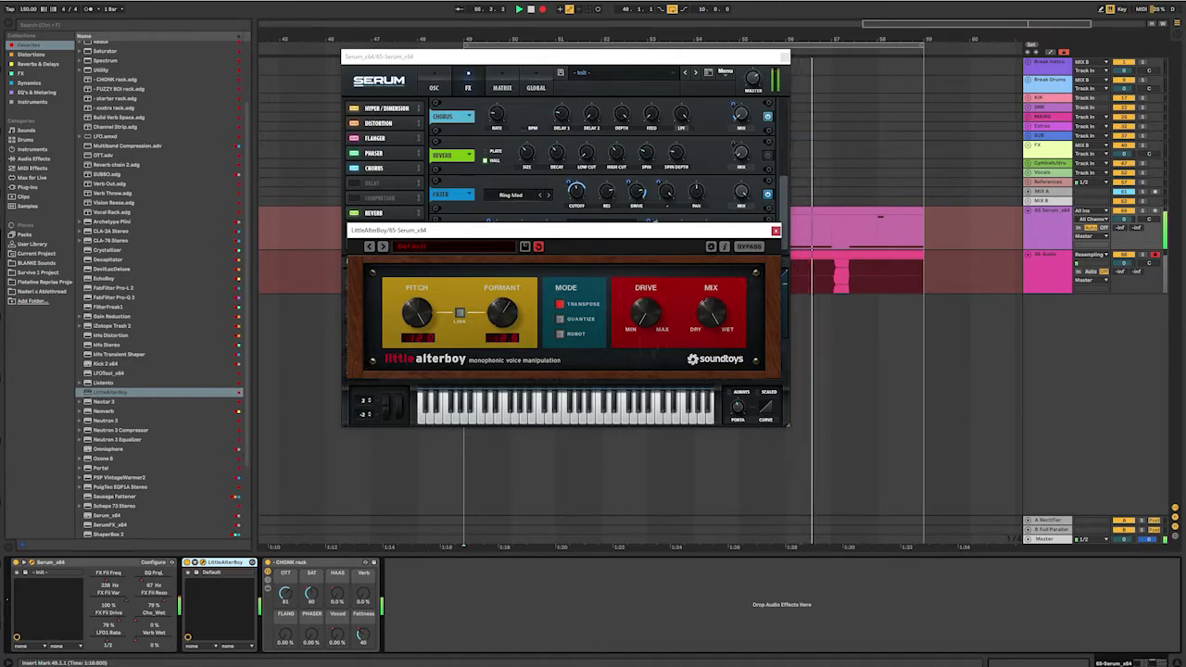
{"action": "left_click", "coordinate": [559, 319]}
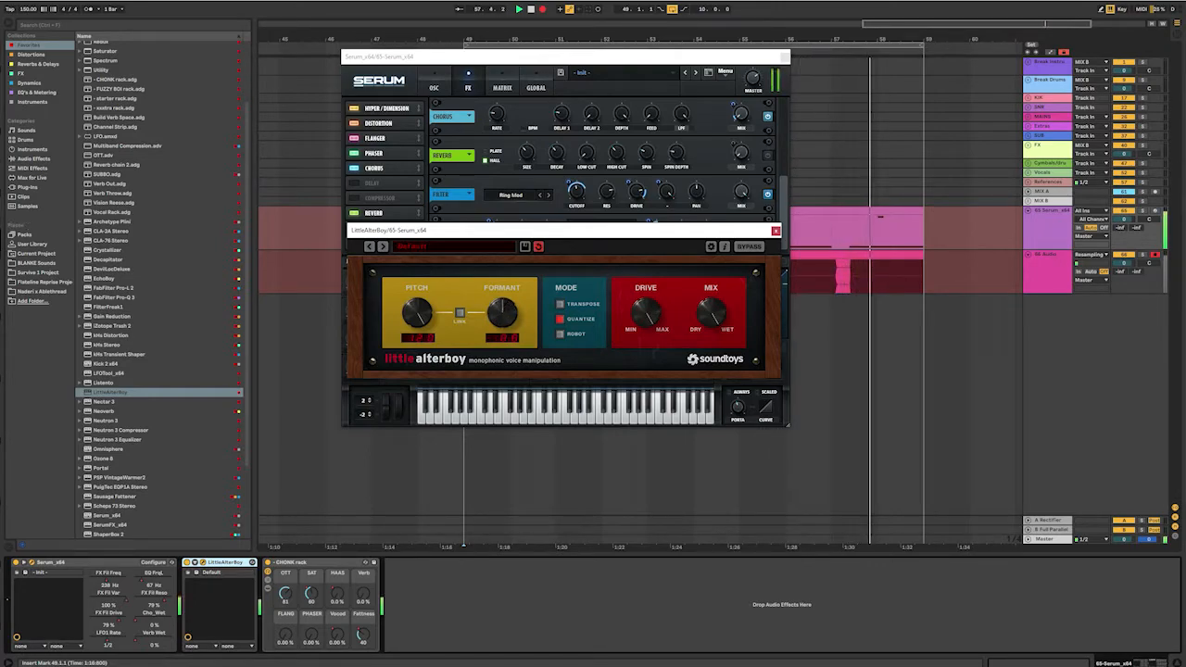
{"action": "key", "text": "space"}
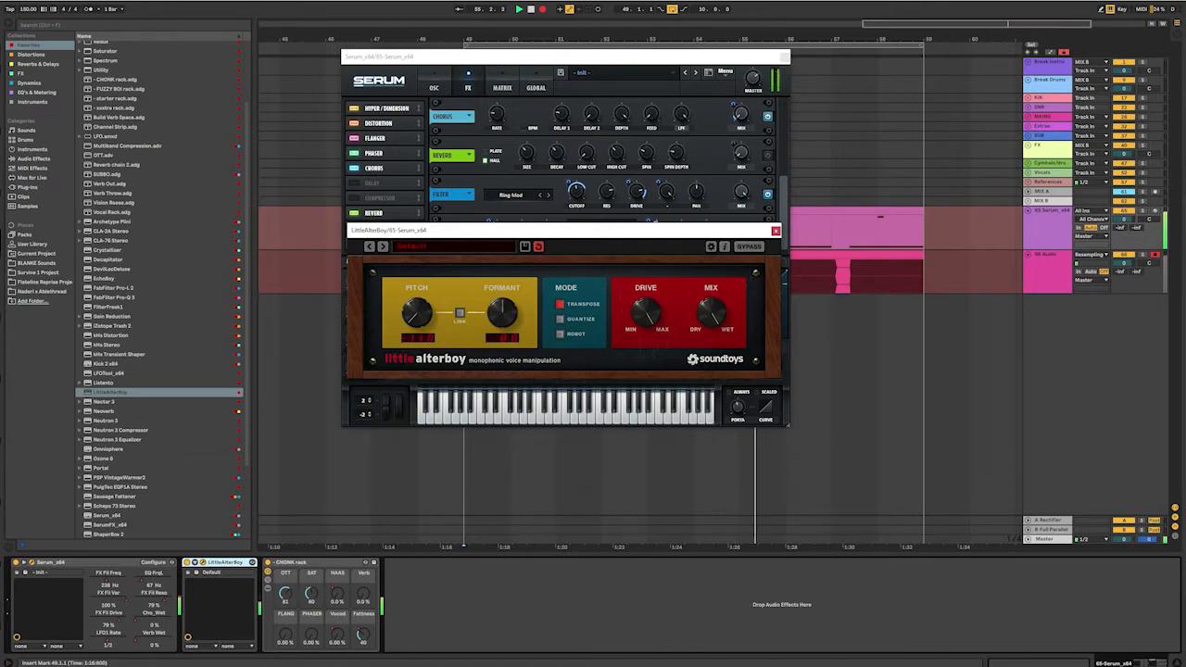
{"action": "key", "text": "0"}
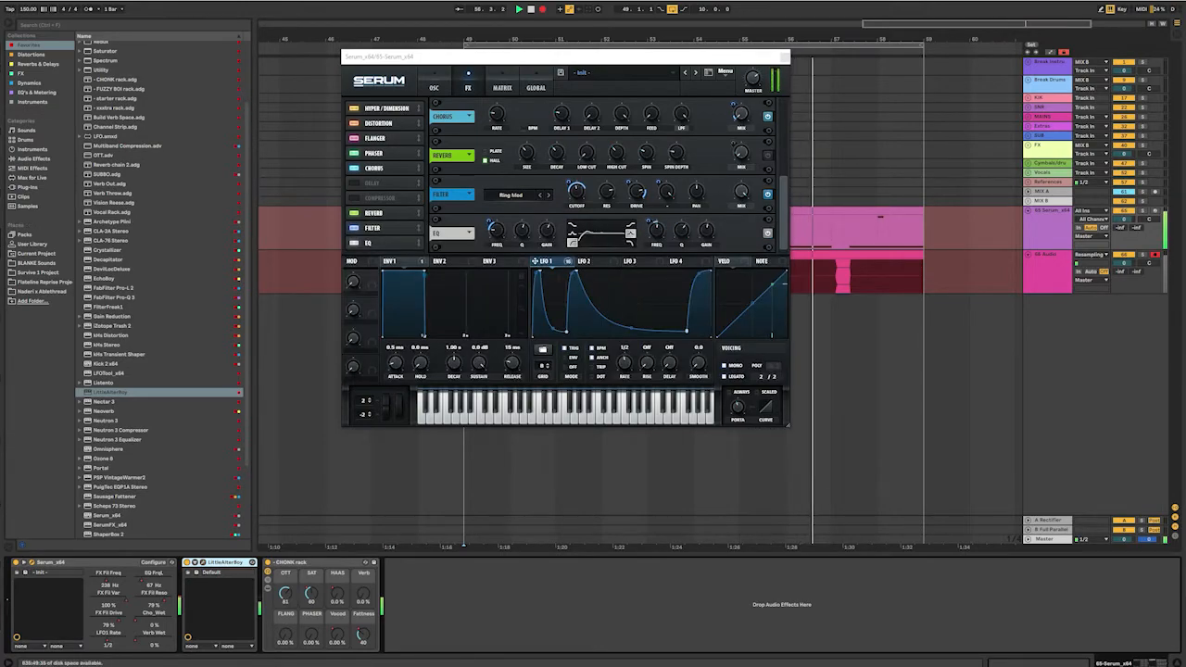
- Step through the FX filter types and set the filter to Reverb
{"action": "left_click", "coordinate": [548, 196]}
{"action": "left_click", "coordinate": [549, 196]}
{"action": "left_click", "coordinate": [548, 196]}
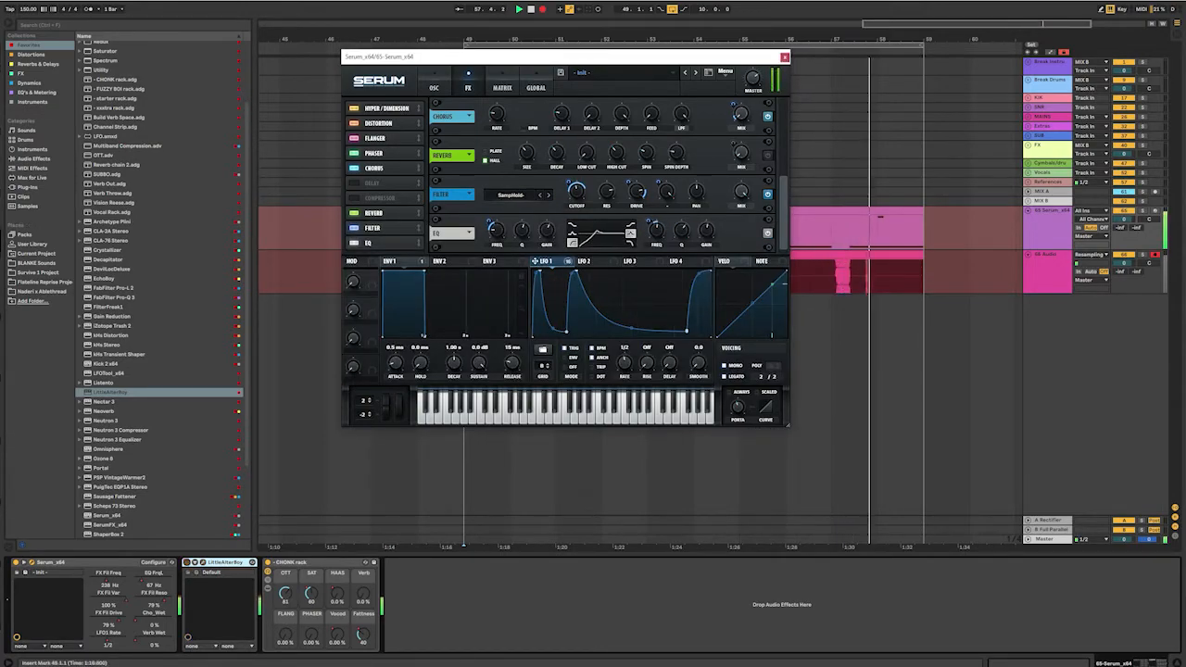
{"action": "left_click", "coordinate": [549, 196]}
{"action": "left_click", "coordinate": [548, 196]}
{"action": "left_click", "coordinate": [548, 196]}
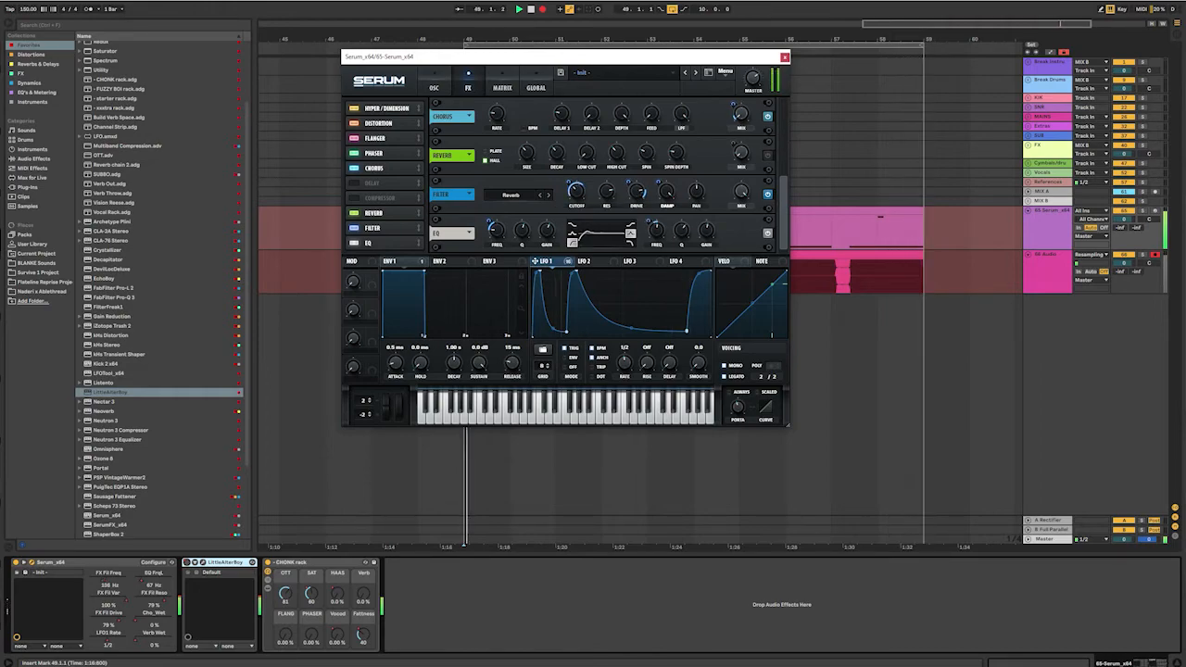
- Reshape the LFO 1 curve into a single early peak that decays and ramps back up at the end
{"action": "left_click_drag", "start_coordinate": [565, 331], "coordinate": [565, 271]}
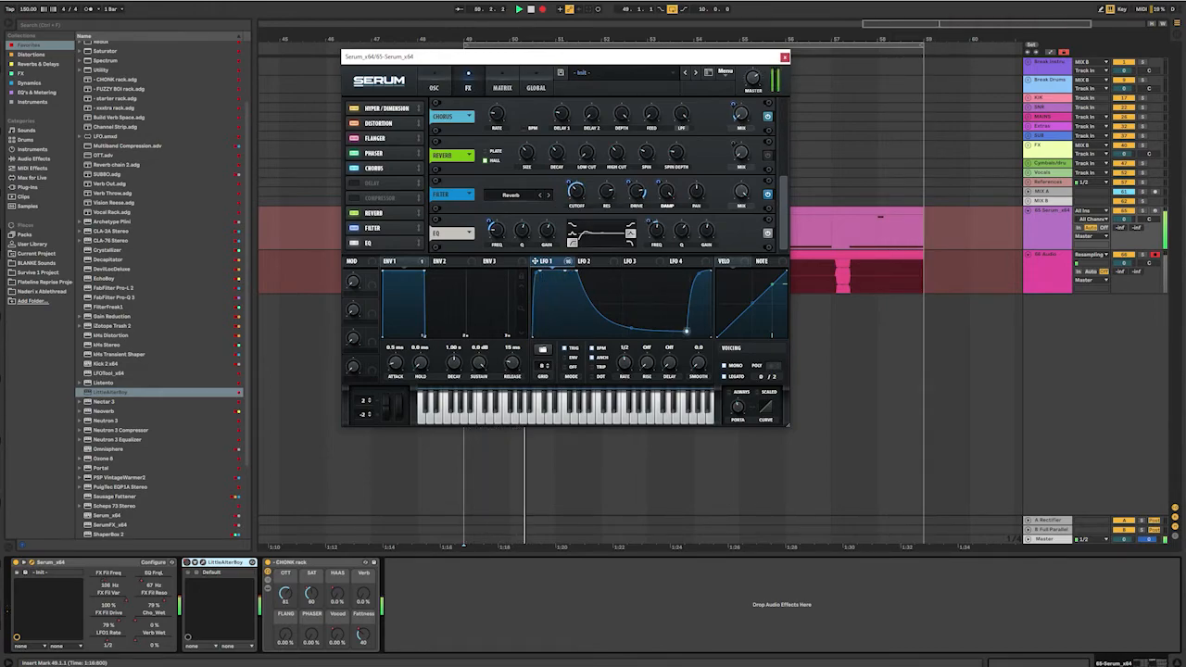
{"action": "left_click_drag", "start_coordinate": [687, 330], "coordinate": [686, 271]}
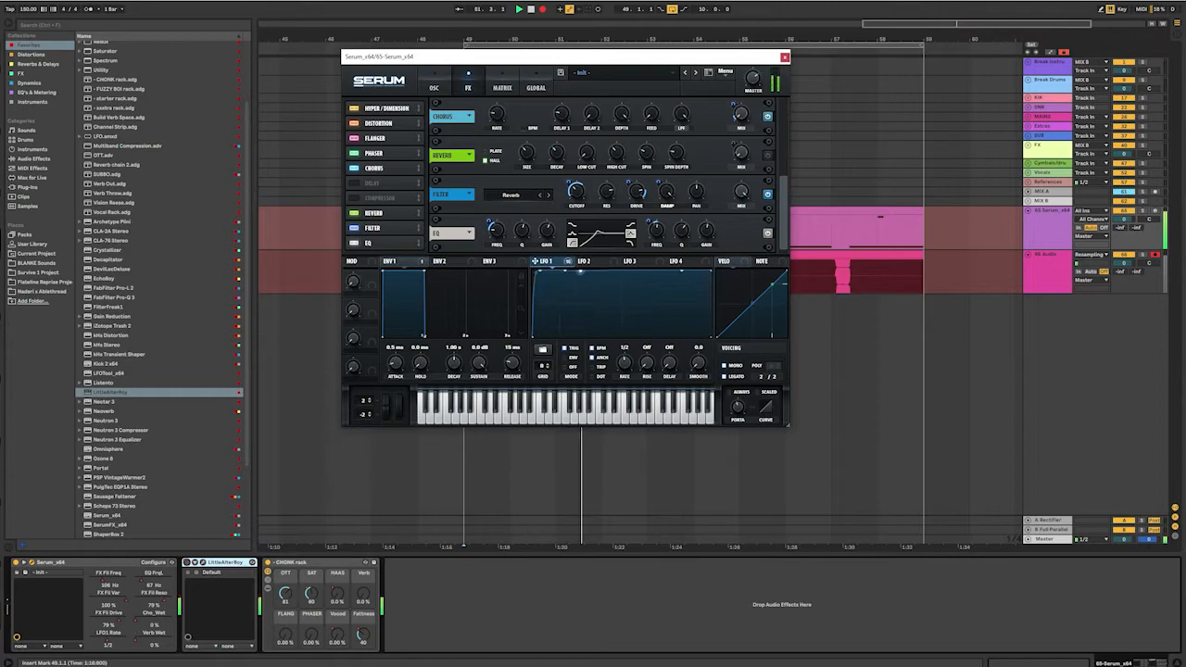
{"action": "left_click_drag", "start_coordinate": [565, 270], "coordinate": [681, 336]}
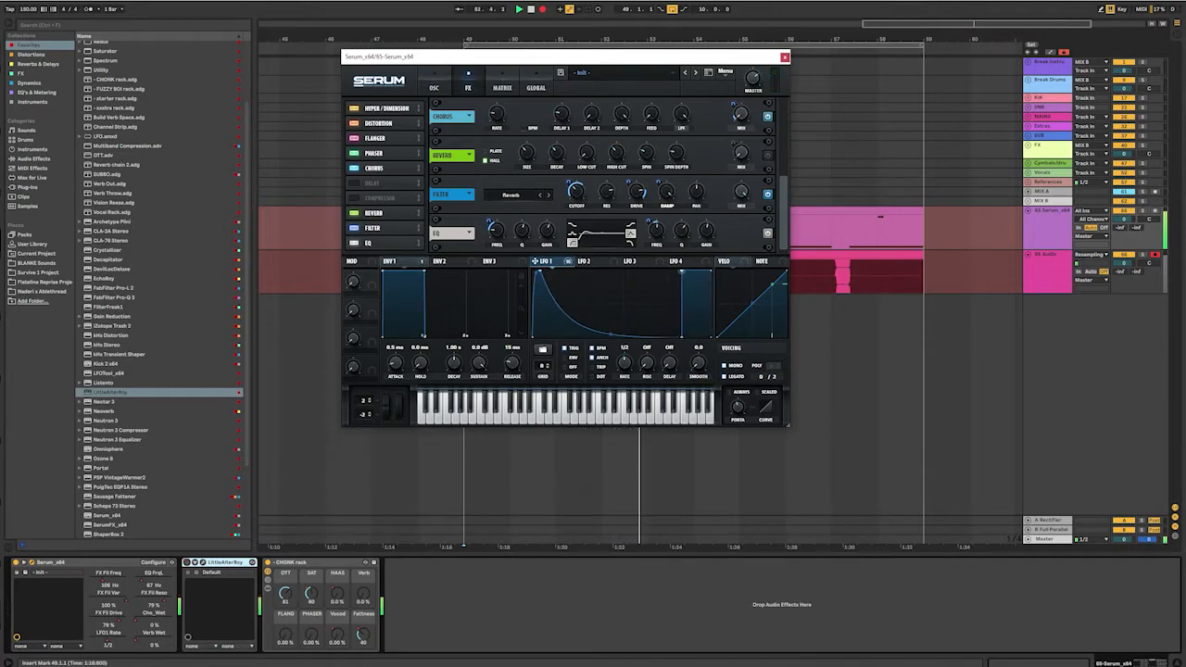
{"action": "double_click", "coordinate": [682, 271]}
{"action": "left_click_drag", "start_coordinate": [540, 270], "coordinate": [567, 270]}
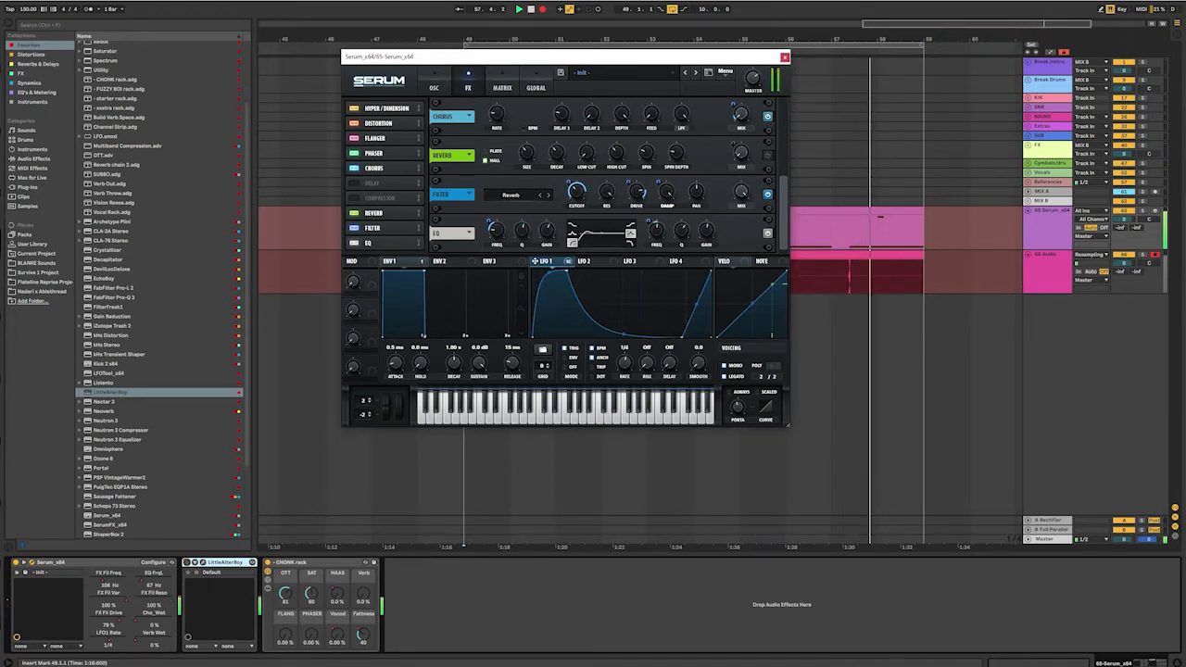
- Raise the FX filter cutoff, and change the distortion to Tube with its drive at 7%
{"action": "mouse_move", "coordinate": [568, 183]}
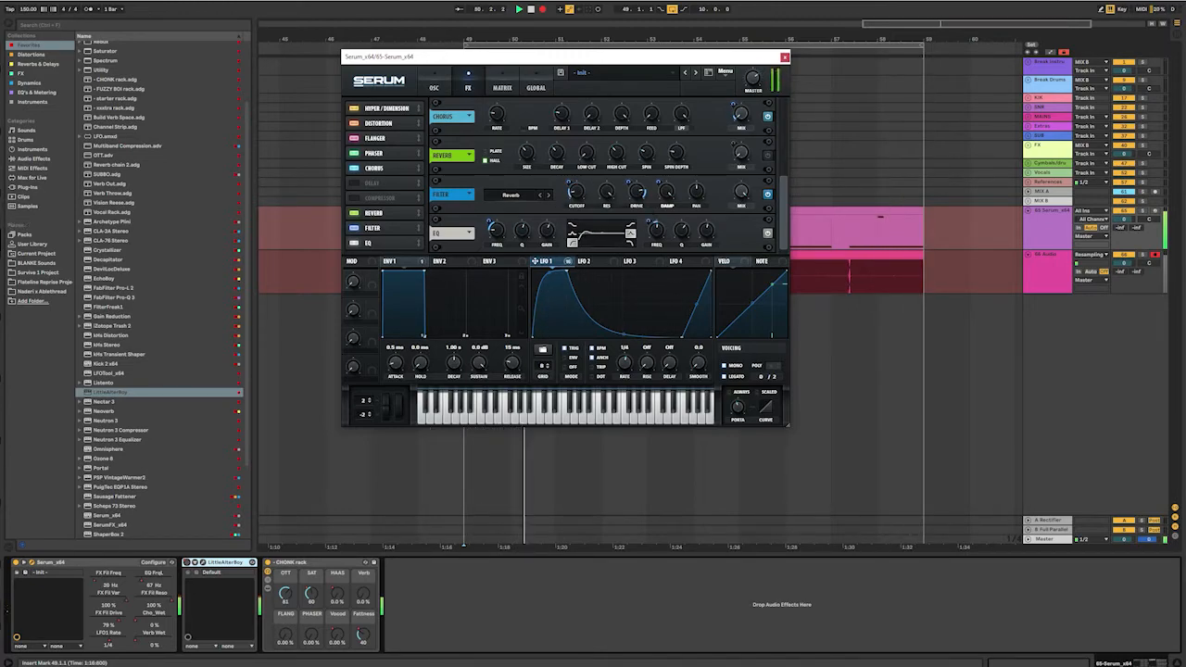
{"action": "mouse_move", "coordinate": [569, 183]}
{"action": "left_mouse_down"}
{"action": "mouse_move", "coordinate": [568, 153]}
{"action": "mouse_move", "coordinate": [577, 169]}
{"action": "left_mouse_up"}
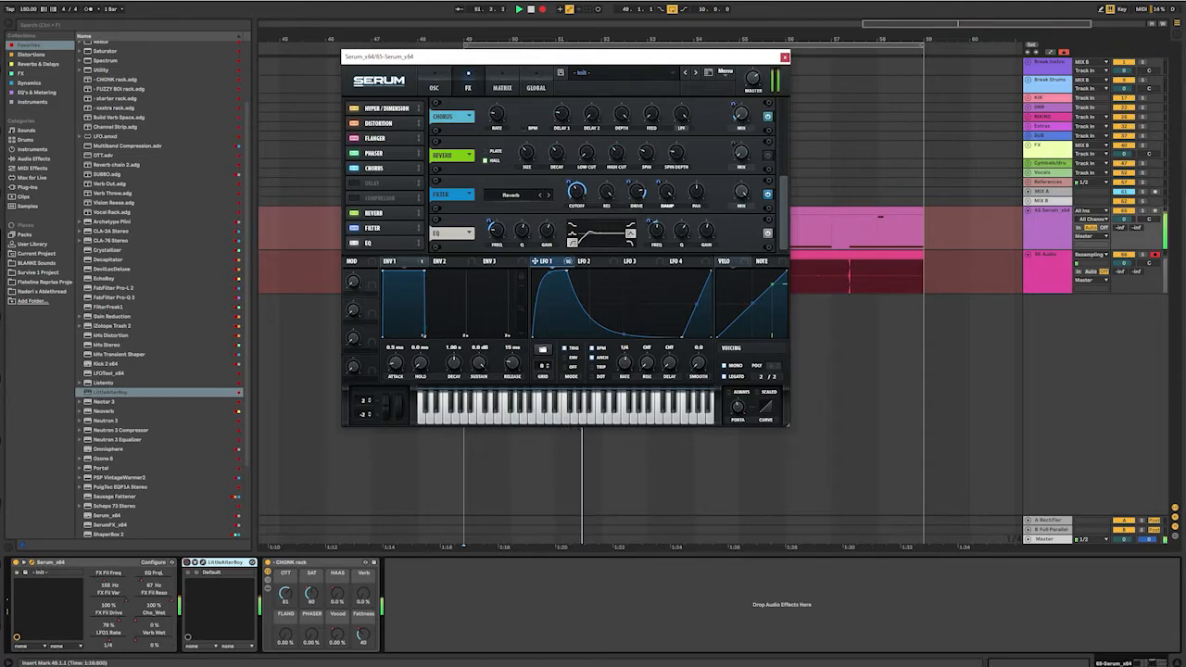
{"action": "scroll", "coordinate": [584, 174], "scroll_direction": "up", "scroll_amount": 5}
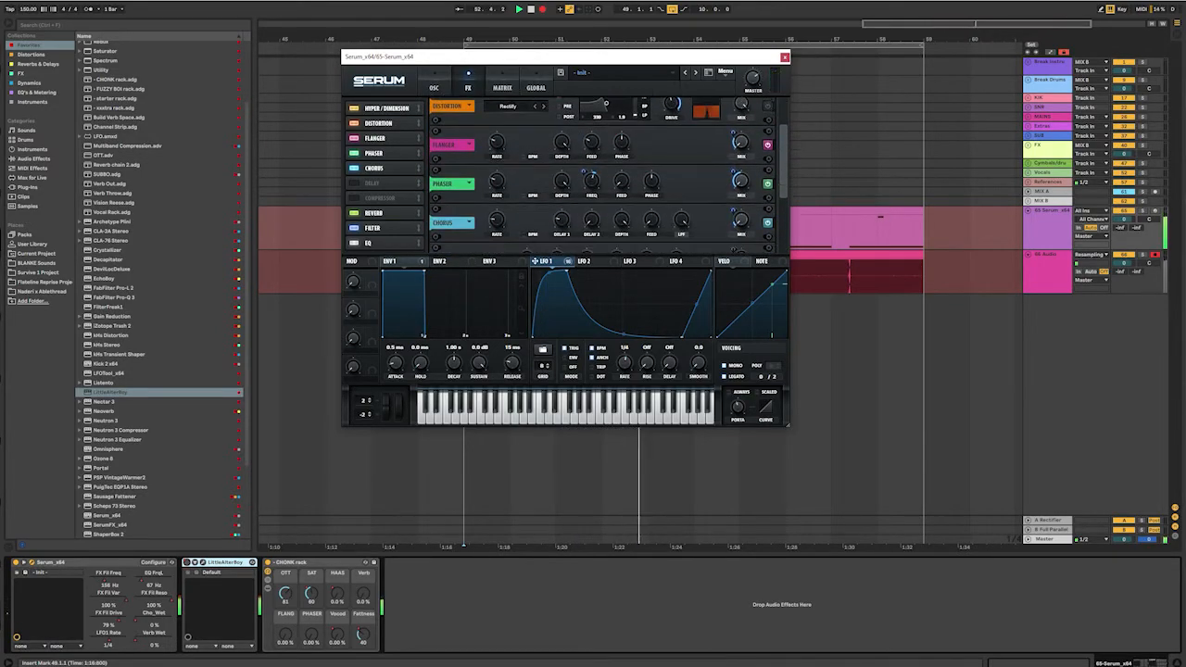
{"action": "scroll", "coordinate": [639, 158], "scroll_direction": "up", "scroll_amount": 2}
{"action": "left_click_drag", "start_coordinate": [671, 153], "coordinate": [671, 175]}
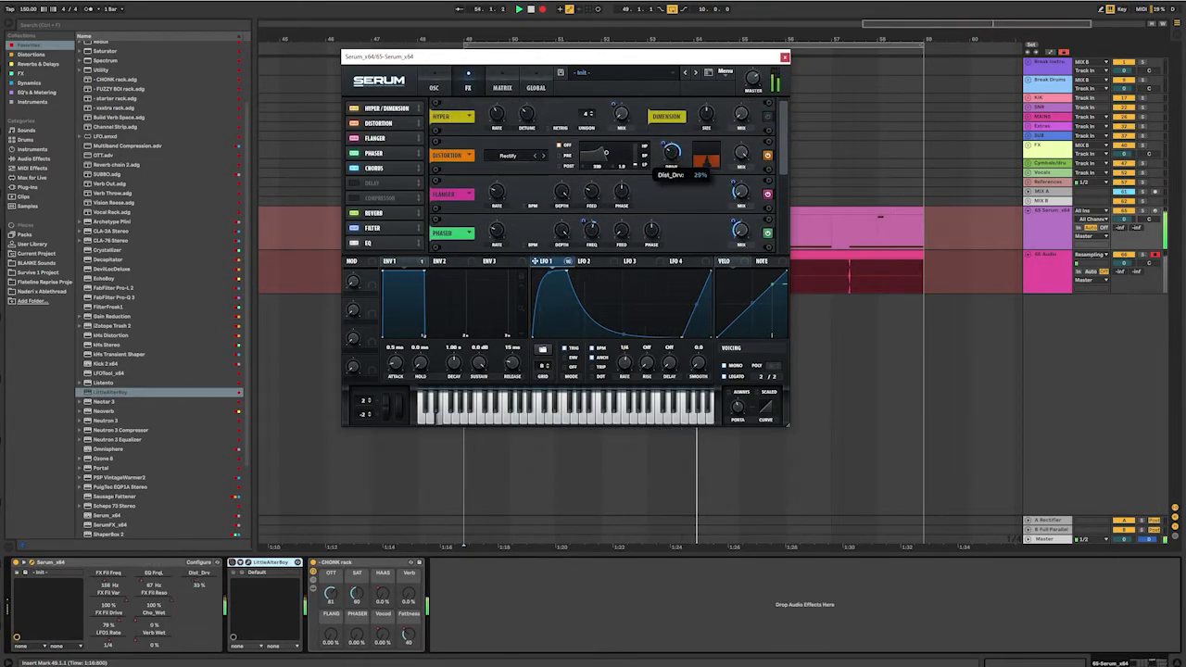
{"action": "left_click", "coordinate": [509, 155]}
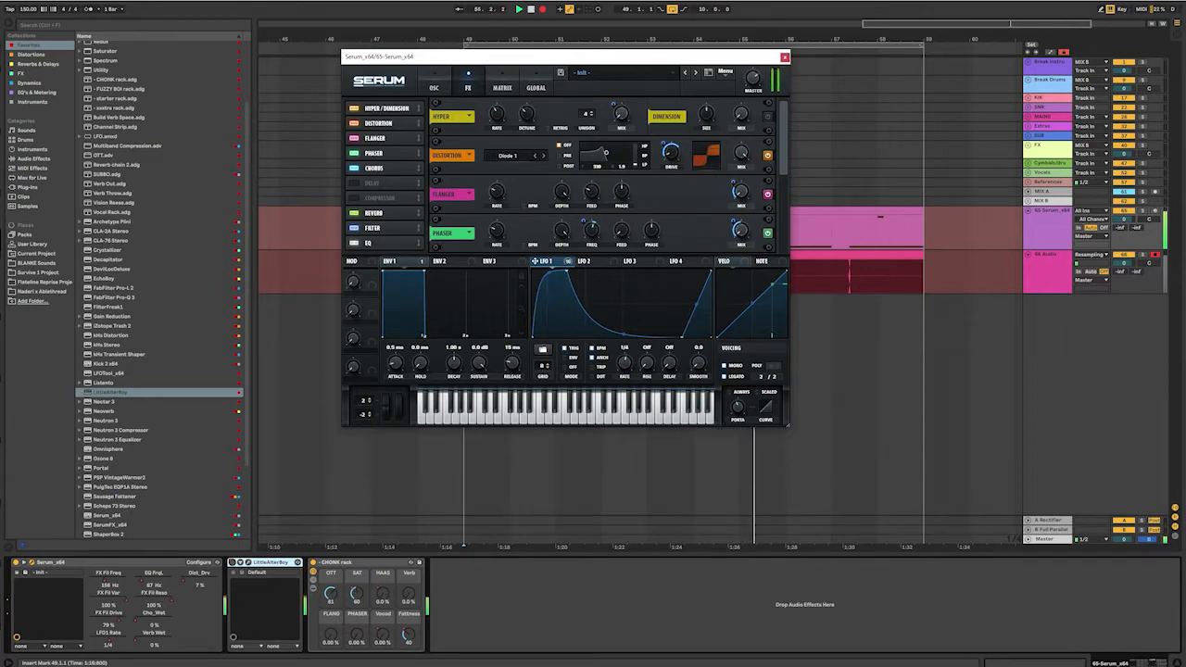
{"action": "left_click", "coordinate": [535, 156]}
- Shift the LFO 1 peak close to the end of the curve and slow its rate to one bar
{"action": "left_click_drag", "start_coordinate": [567, 270], "coordinate": [683, 270]}
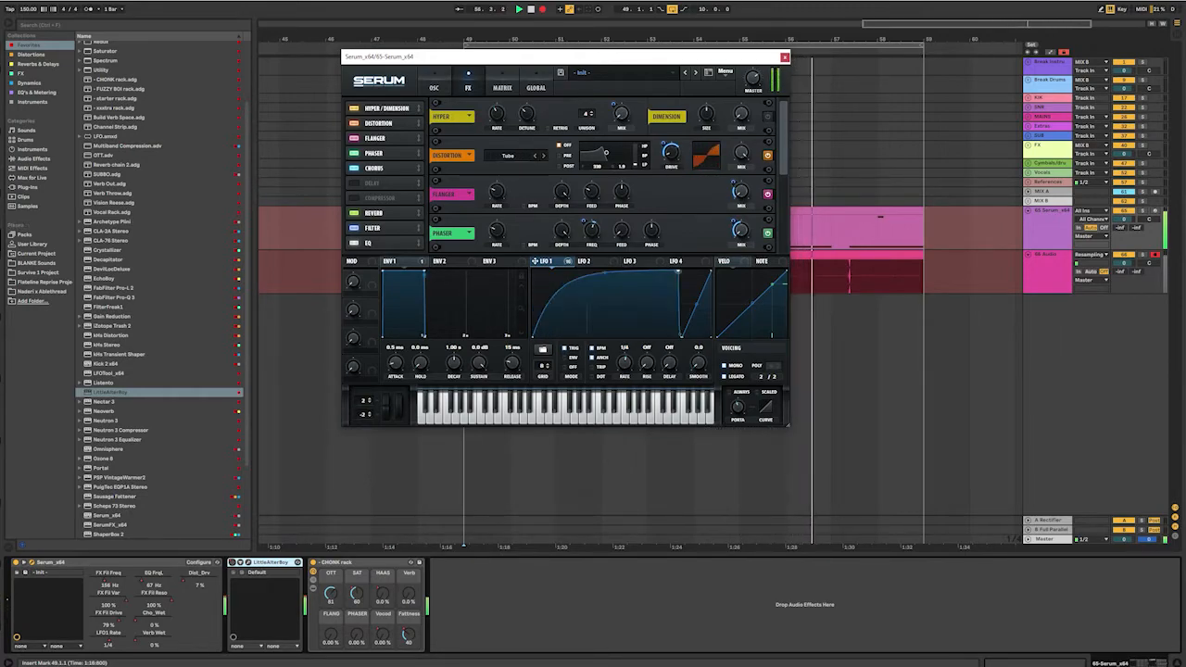
{"action": "left_click_drag", "start_coordinate": [625, 362], "coordinate": [624, 378]}
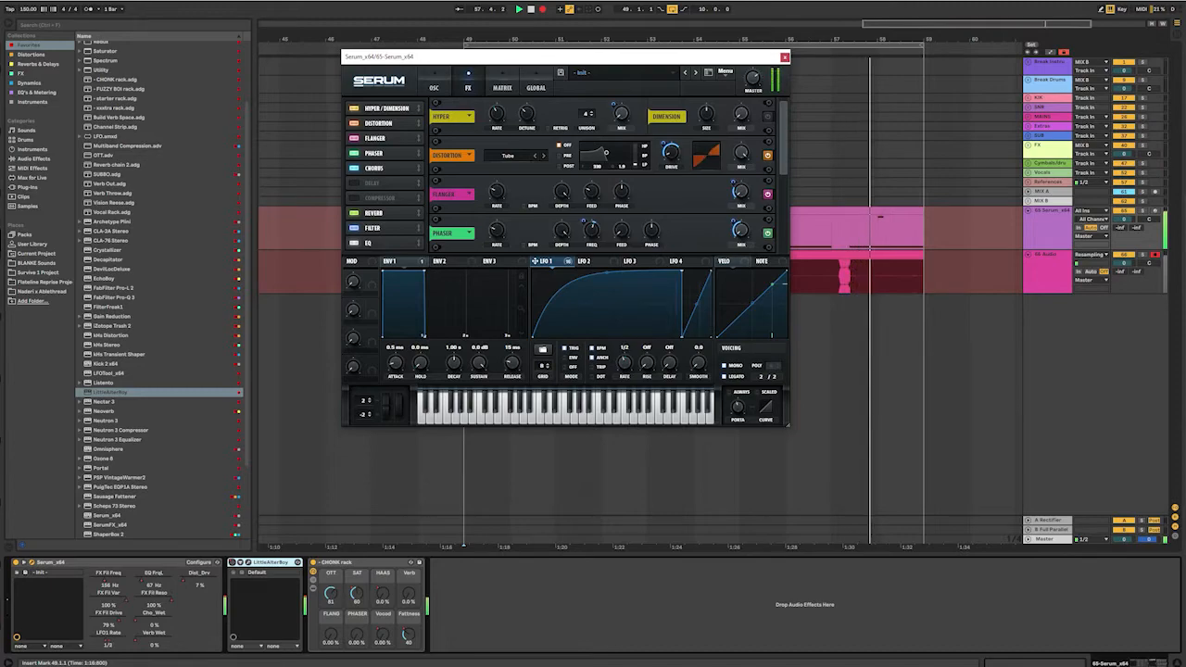
- Set the CHONK rack's Vocod to 100%, Fattness to 70, OTT to 117 and SAT to 99
{"action": "scroll", "coordinate": [602, 176], "scroll_direction": "down", "scroll_amount": 4}
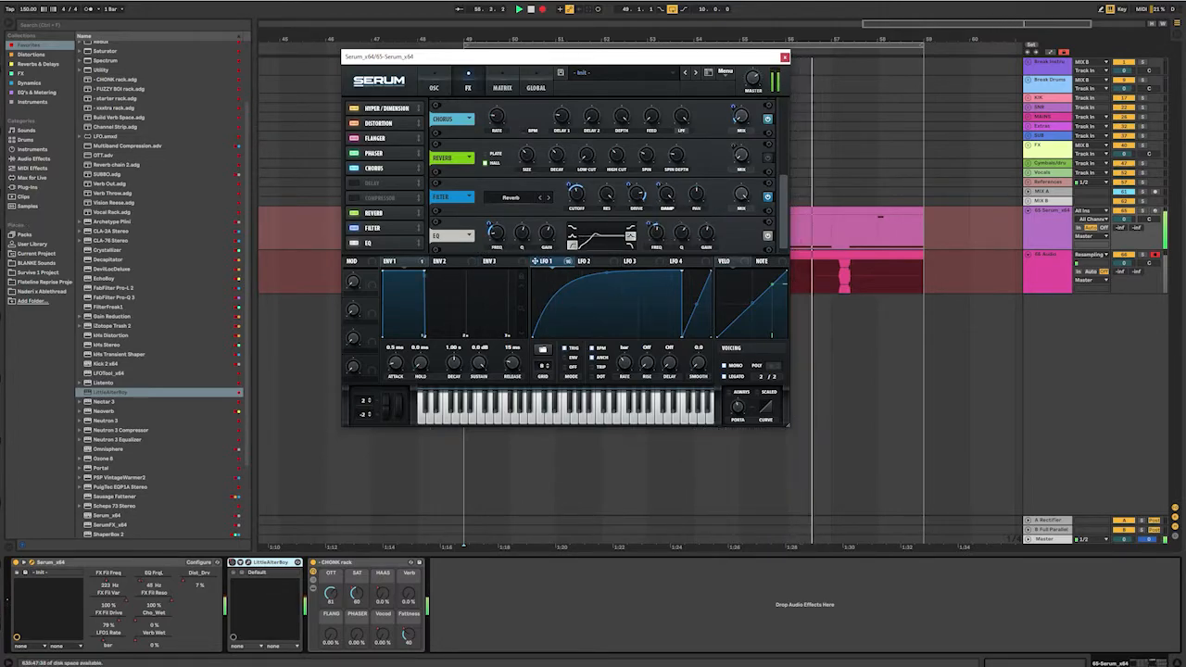
{"action": "left_click_drag", "start_coordinate": [383, 635], "coordinate": [382, 556]}
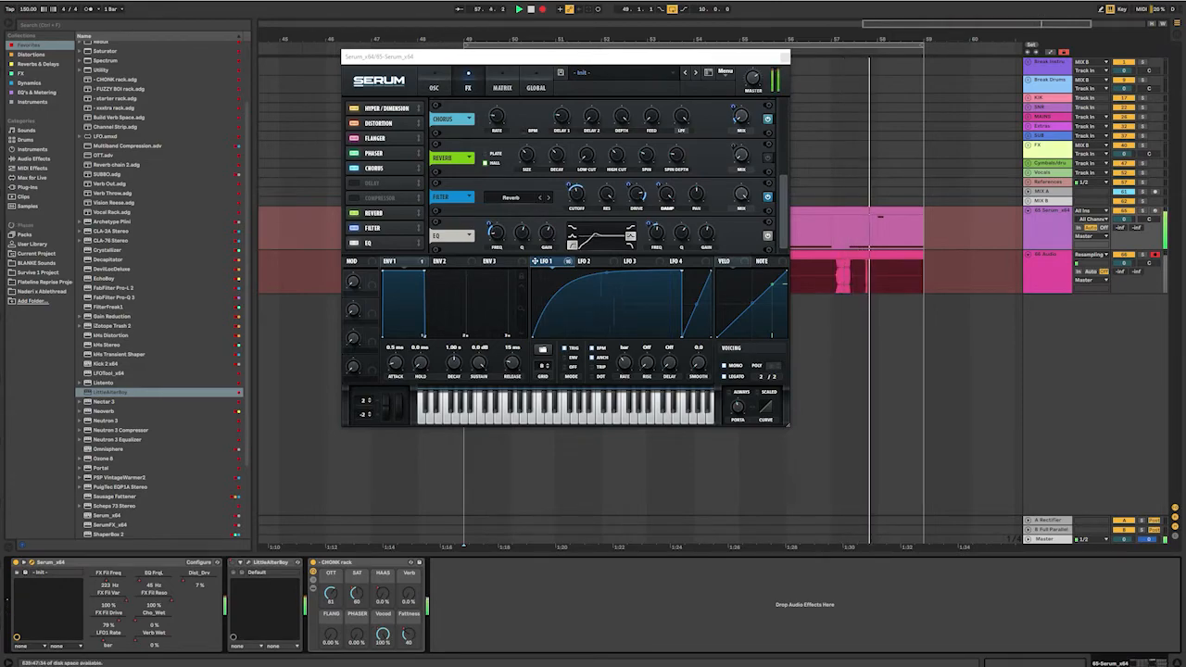
{"action": "left_click_drag", "start_coordinate": [409, 634], "coordinate": [408, 607]}
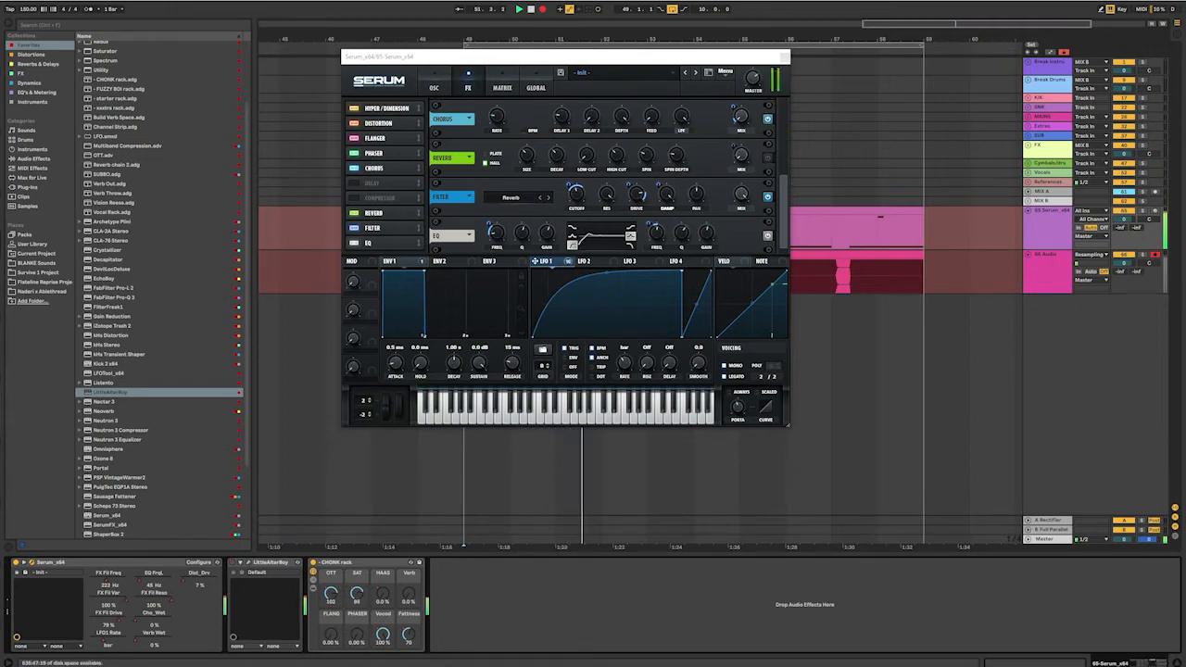
- Lower the FX filter cutoff to 121 Hz and change its type to Add Bass
{"action": "left_click_drag", "start_coordinate": [576, 195], "coordinate": [576, 190]}
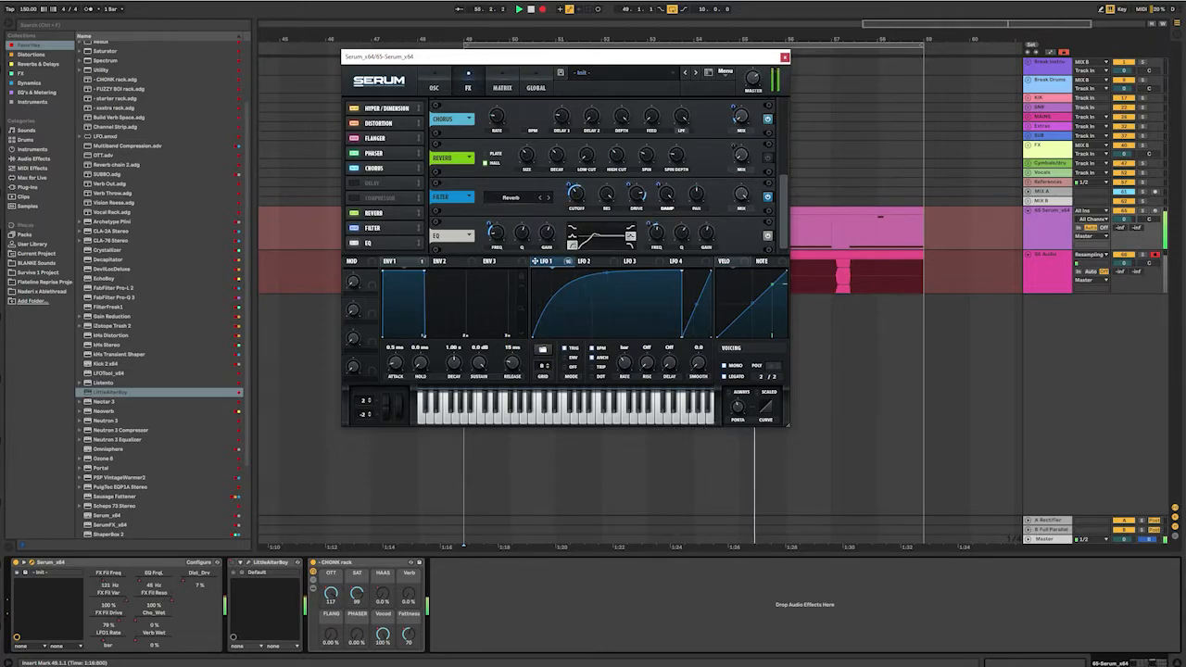
{"action": "left_click", "coordinate": [549, 198]}
{"action": "left_click", "coordinate": [548, 197]}
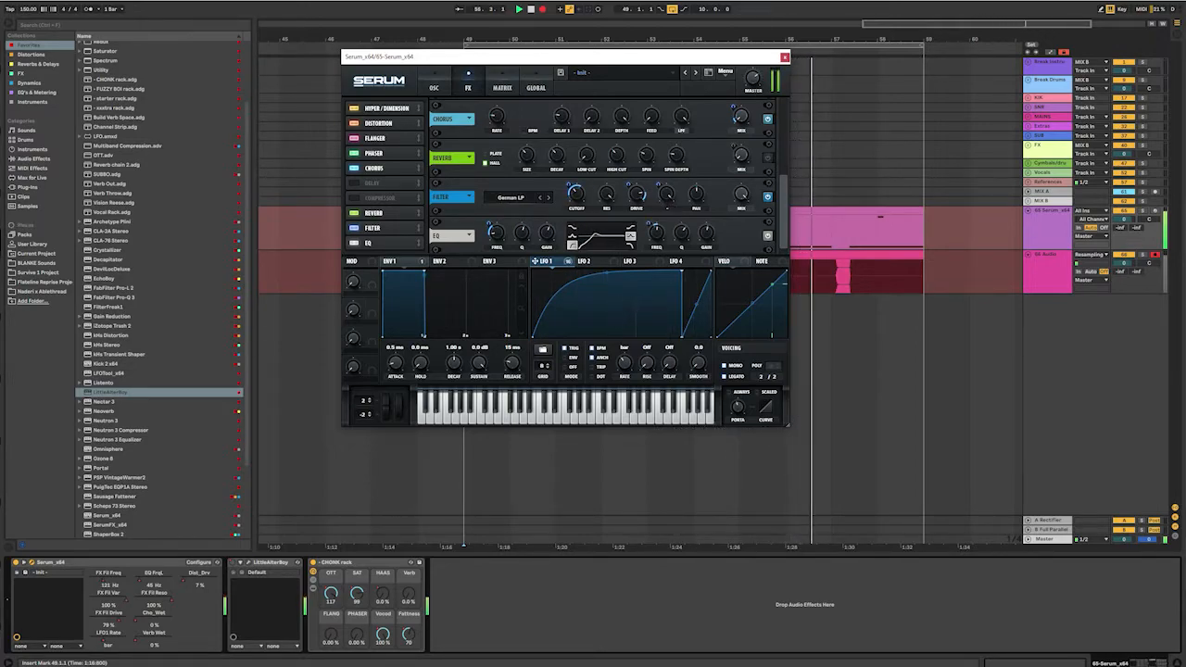
{"action": "left_click", "coordinate": [548, 198]}
{"action": "left_click", "coordinate": [548, 197]}
{"action": "left_click", "coordinate": [541, 197]}
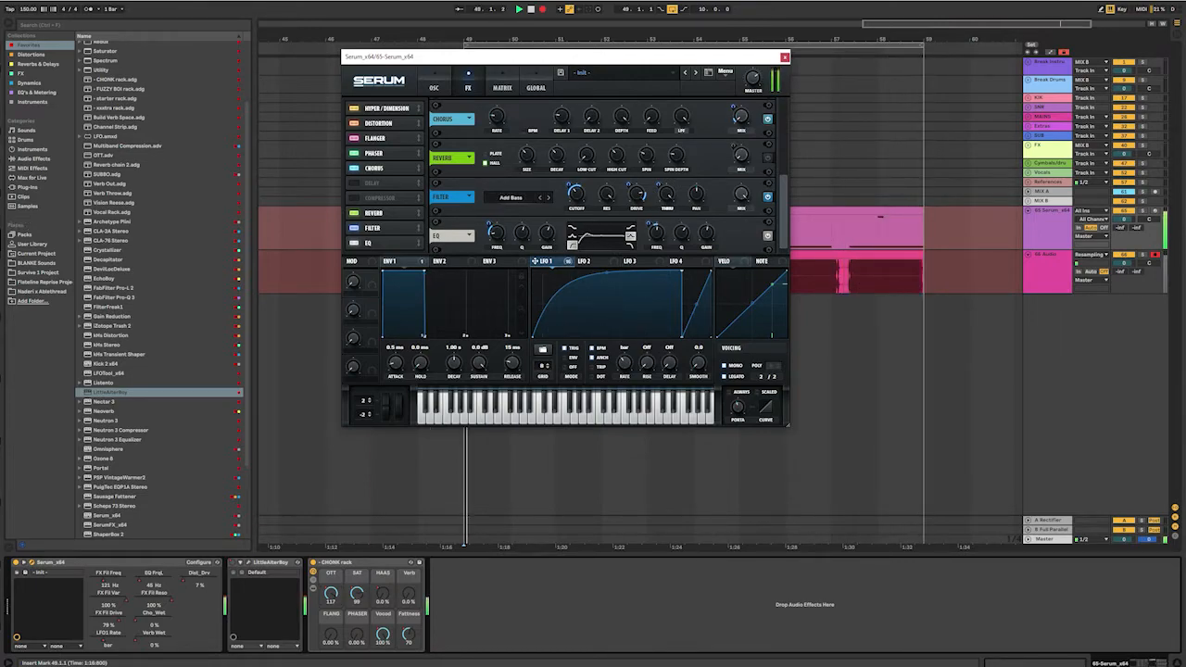
- Switch the distortion's filter to Post with its L/B/H mix at 47%, and raise the drive to 40%
{"action": "scroll", "coordinate": [601, 176], "scroll_direction": "up", "scroll_amount": 5}
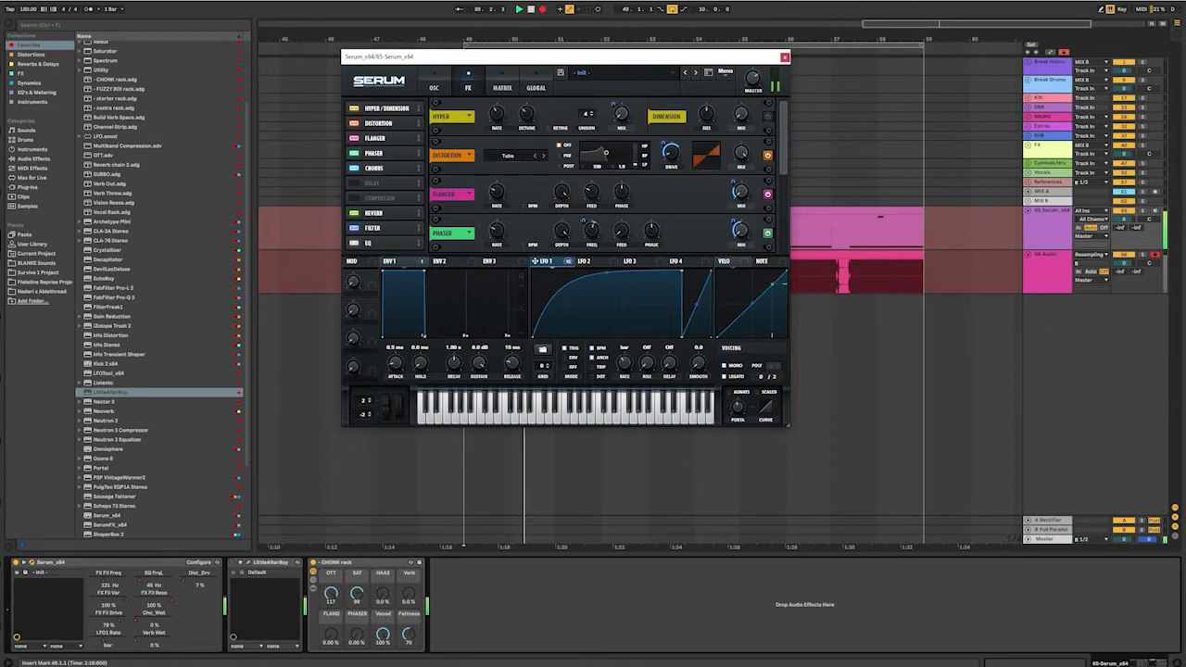
{"action": "left_click", "coordinate": [564, 154]}
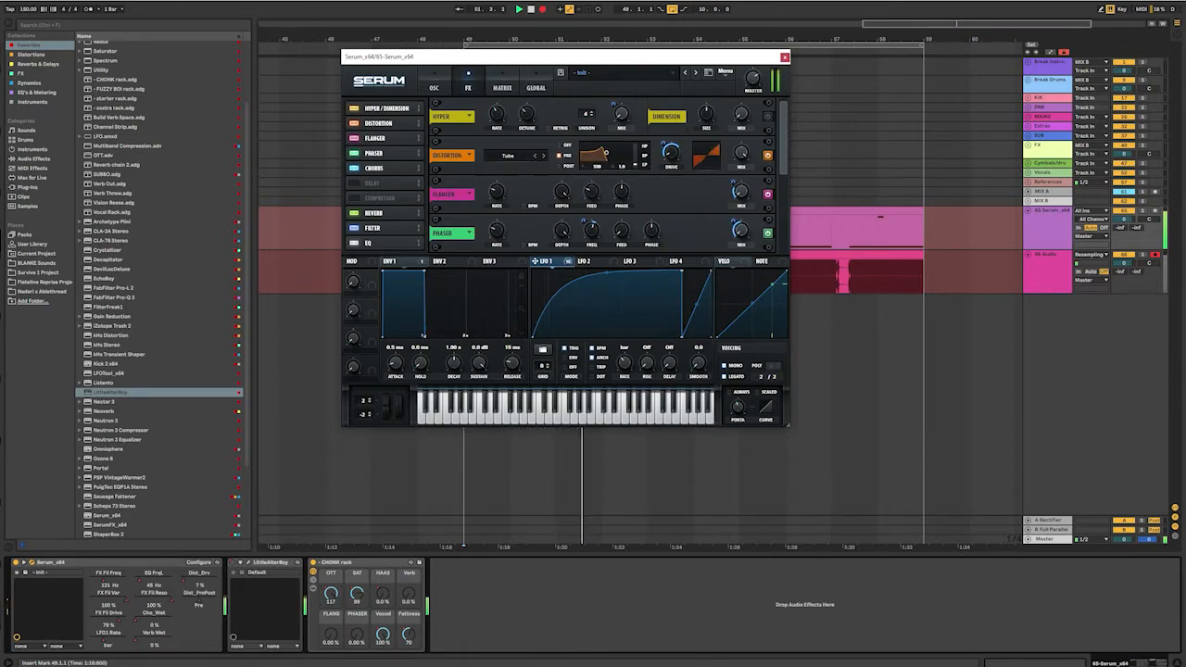
{"action": "left_click", "coordinate": [644, 155]}
{"action": "left_click_drag", "start_coordinate": [670, 153], "coordinate": [669, 138]}
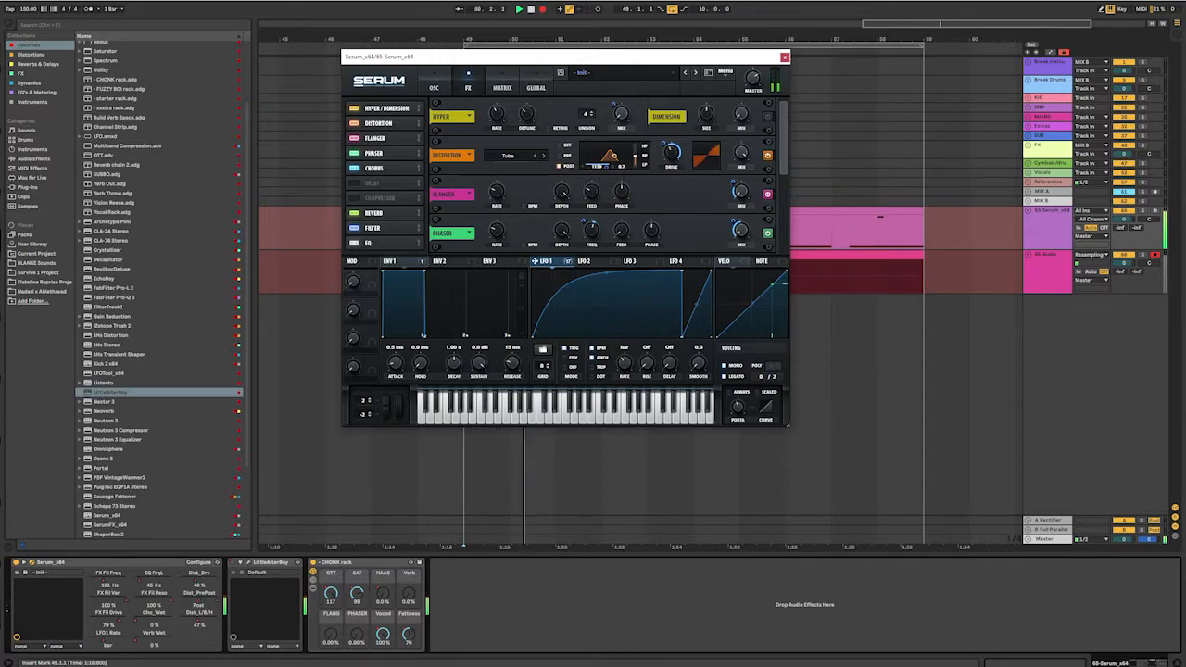
- Raise the FX filter cutoff to 363 Hz, and set oscillator A to 3 unison voices with adjusted random phase
{"action": "scroll", "coordinate": [607, 176], "scroll_direction": "down", "scroll_amount": 5}
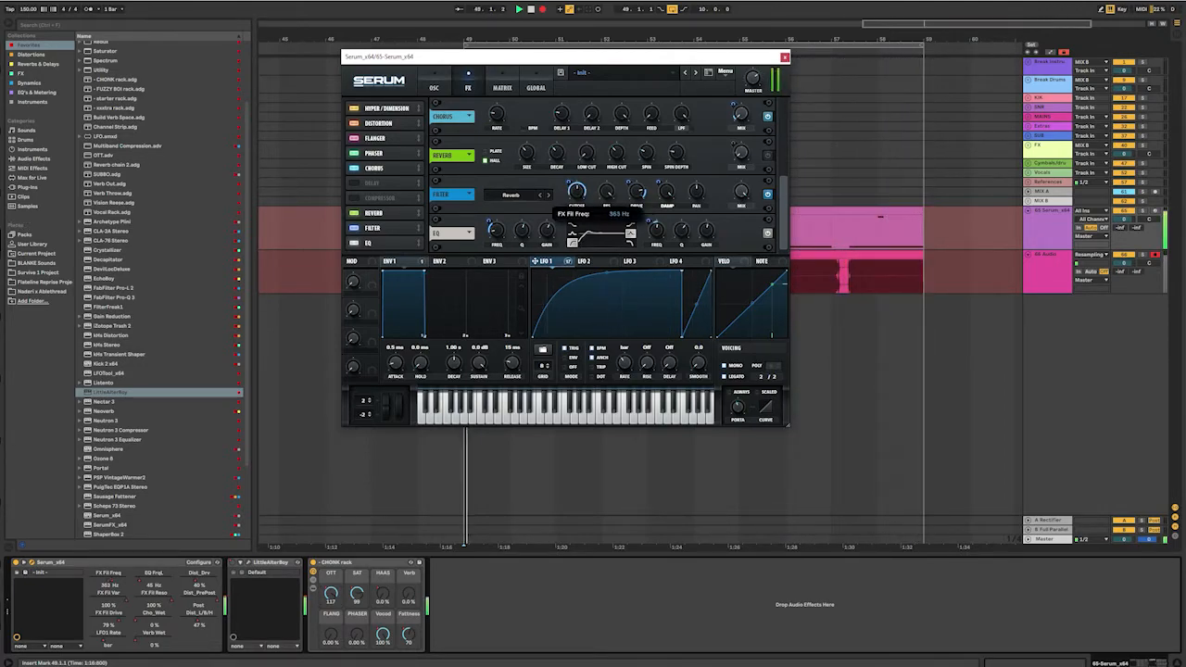
{"action": "left_click", "coordinate": [433, 87]}
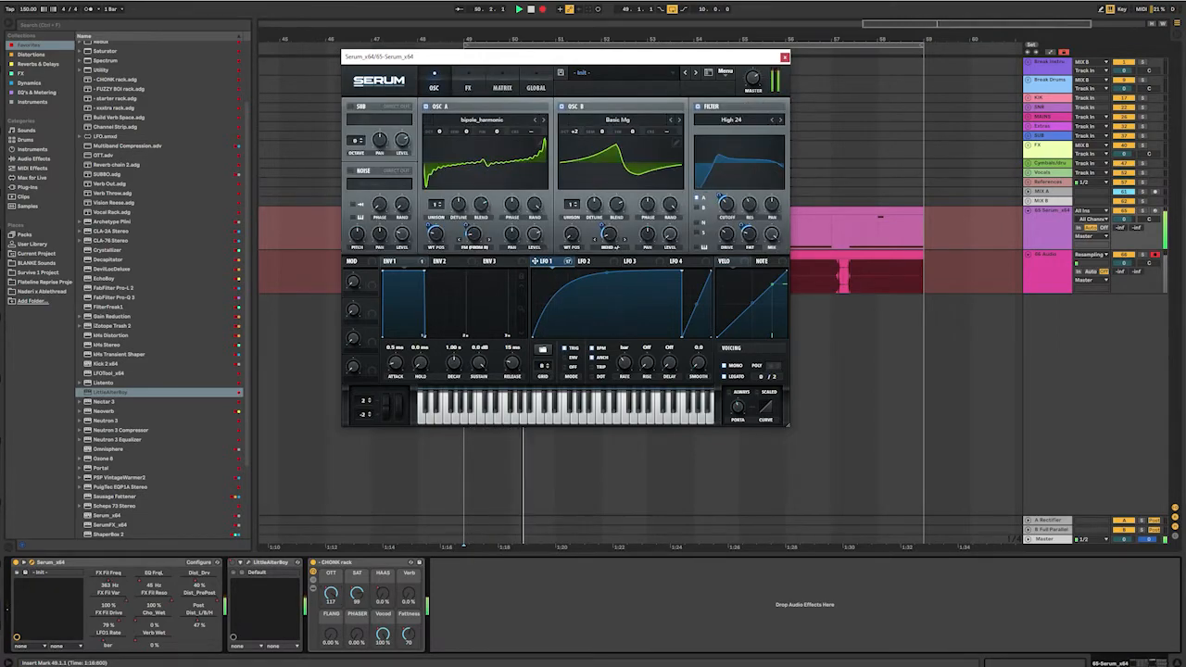
{"action": "left_click", "coordinate": [535, 205]}
{"action": "left_click_drag", "start_coordinate": [435, 204], "coordinate": [435, 191]}
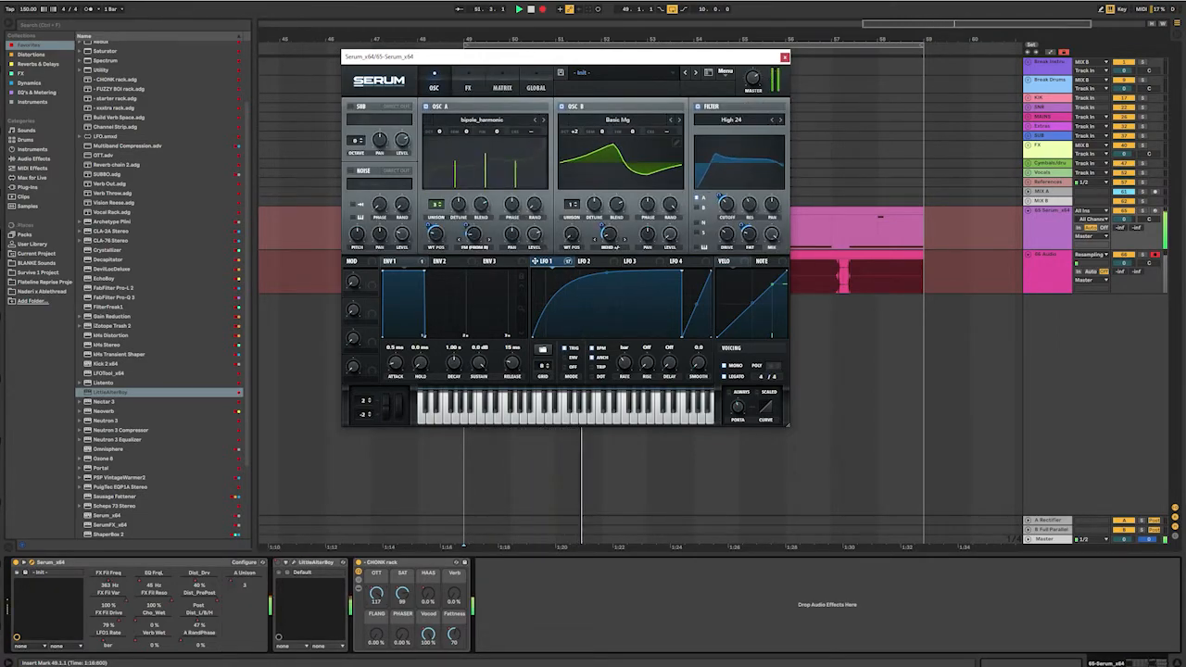
- Switch the FX filter to a Formant type with its cutoff at 61 Hz and adjust its formant amount
{"action": "left_click", "coordinate": [467, 87]}
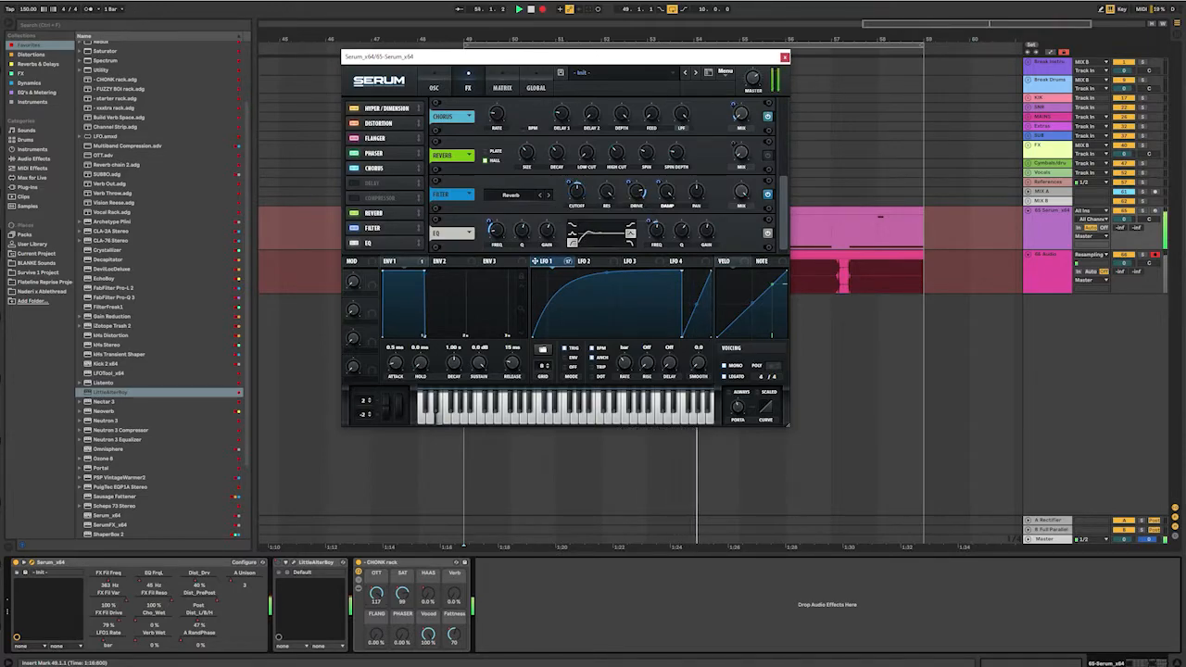
{"action": "left_click_drag", "start_coordinate": [576, 191], "coordinate": [576, 209]}
{"action": "left_click", "coordinate": [549, 195]}
{"action": "left_click", "coordinate": [548, 196]}
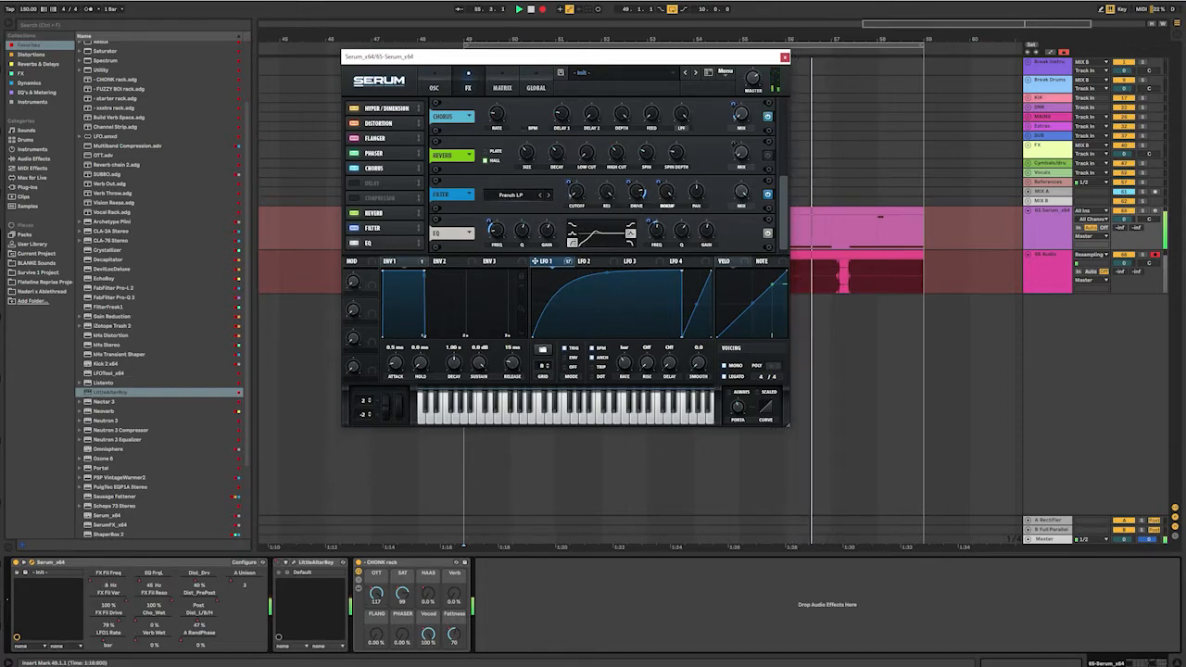
{"action": "left_click", "coordinate": [549, 195]}
{"action": "left_click", "coordinate": [548, 195]}
{"action": "left_click", "coordinate": [548, 195]}
{"action": "left_click", "coordinate": [541, 195]}
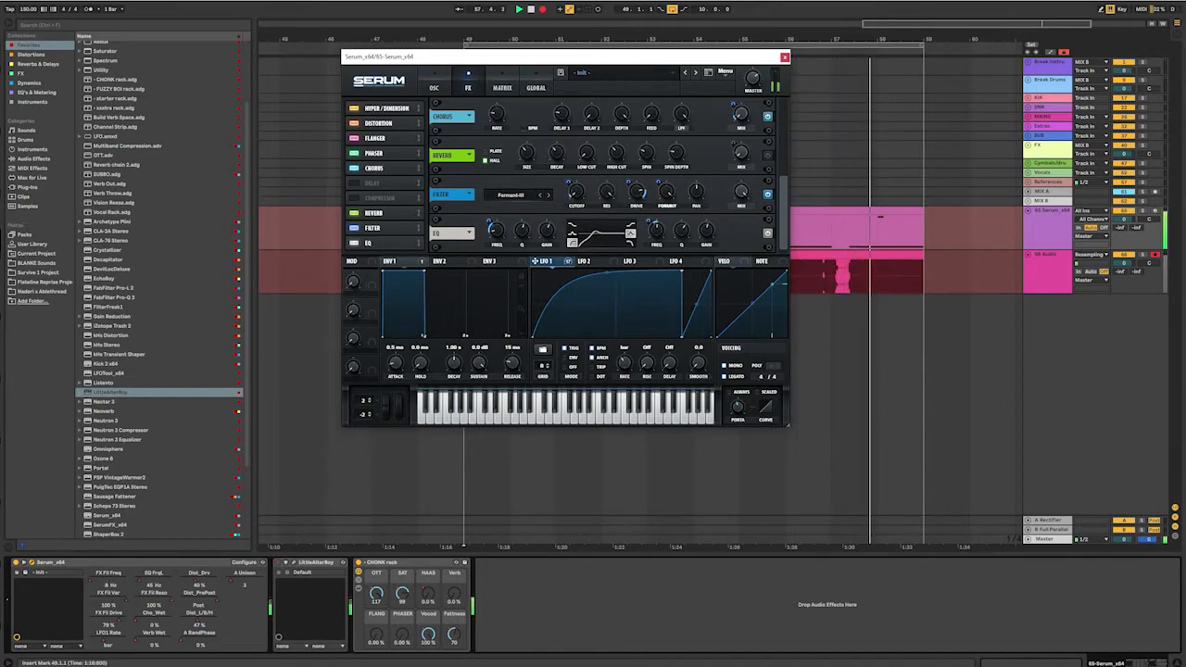
{"action": "left_click_drag", "start_coordinate": [576, 192], "coordinate": [576, 178]}
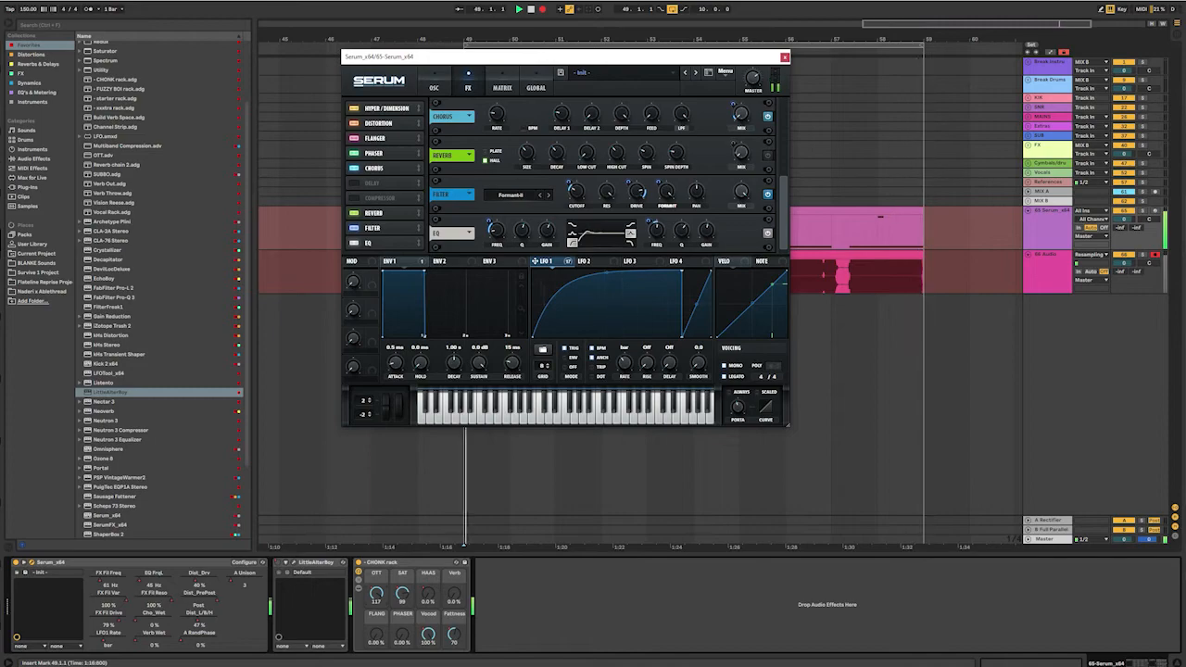
{"action": "left_click_drag", "start_coordinate": [667, 192], "coordinate": [637, 139]}
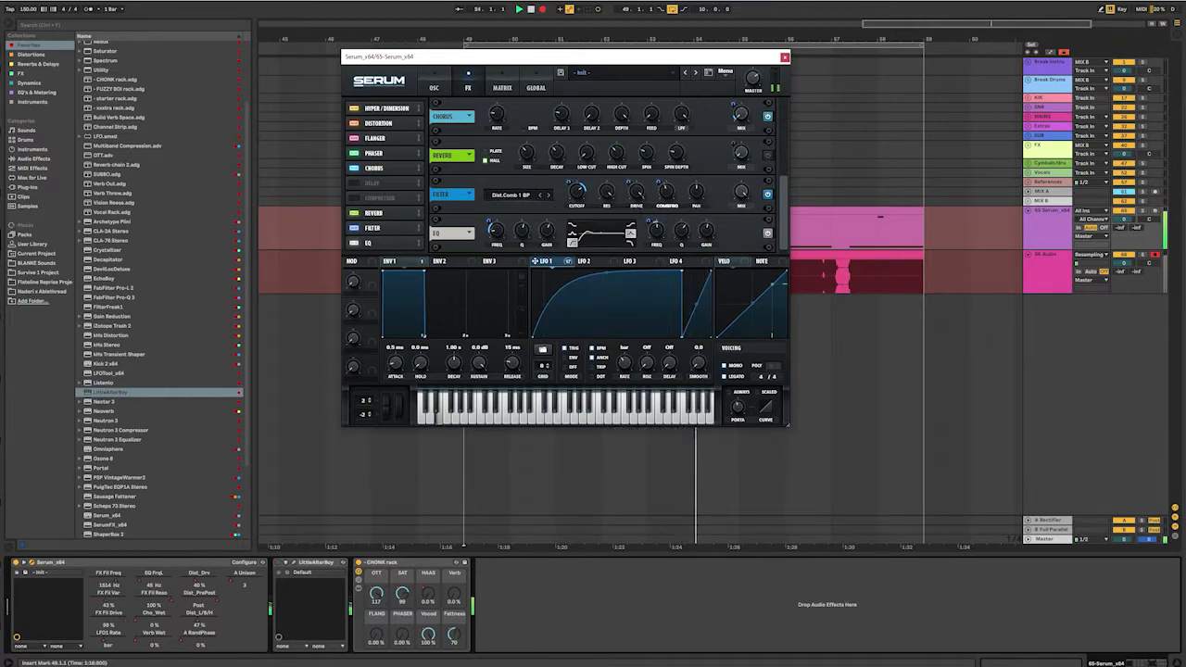
- Adjust the Dist.Comb 1 BP filter's comb frequency, and set its cutoff to about 150 Hz and resonance to 49%
{"action": "left_click_drag", "start_coordinate": [576, 192], "coordinate": [576, 242]}
{"action": "left_click_drag", "start_coordinate": [666, 191], "coordinate": [666, 162]}
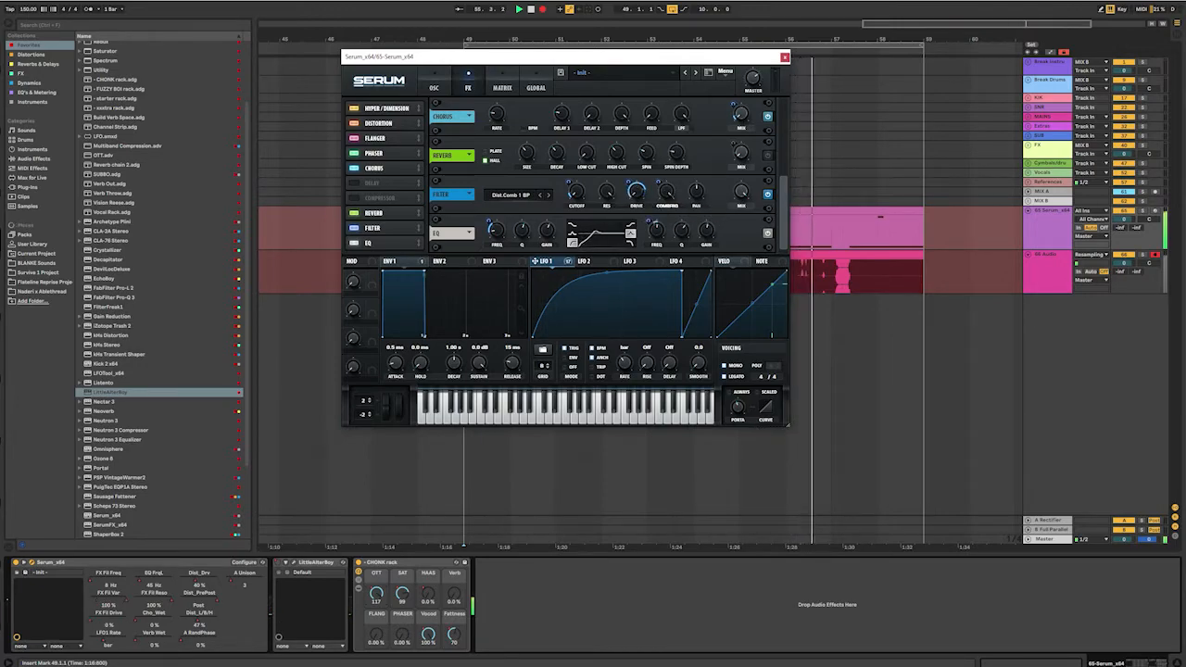
{"action": "left_click_drag", "start_coordinate": [606, 192], "coordinate": [576, 164]}
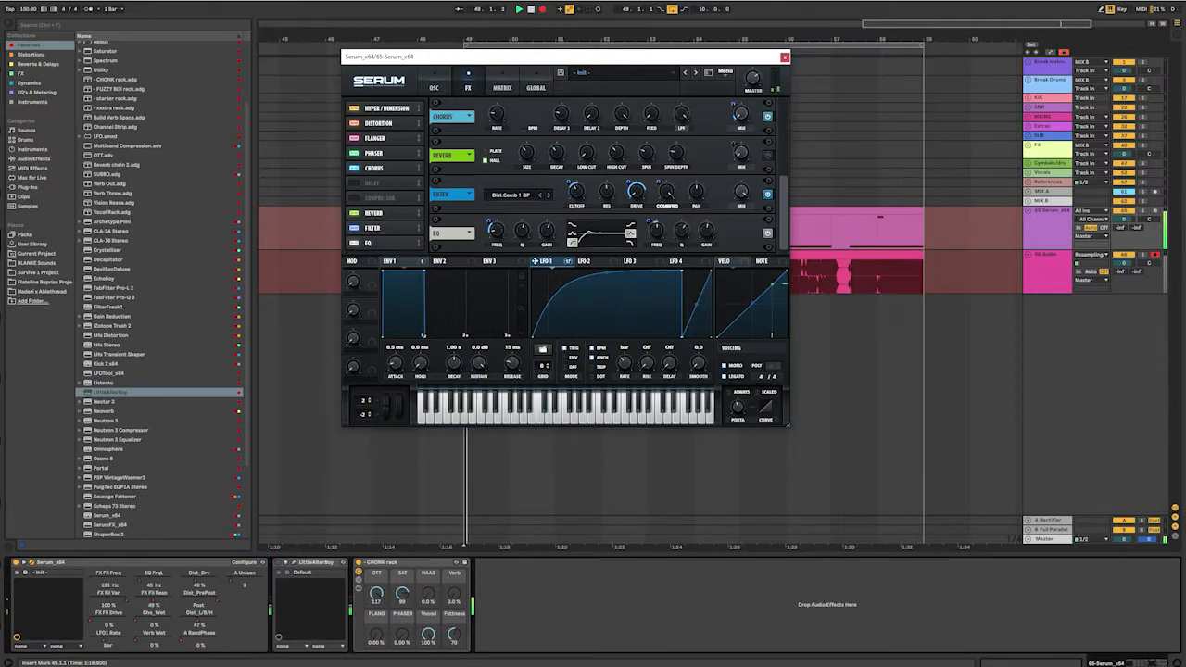
- Reduce oscillator A to 2 unison voices and increase oscillator B's warp amount
{"action": "left_click", "coordinate": [434, 87]}
{"action": "left_click_drag", "start_coordinate": [436, 205], "coordinate": [435, 213]}
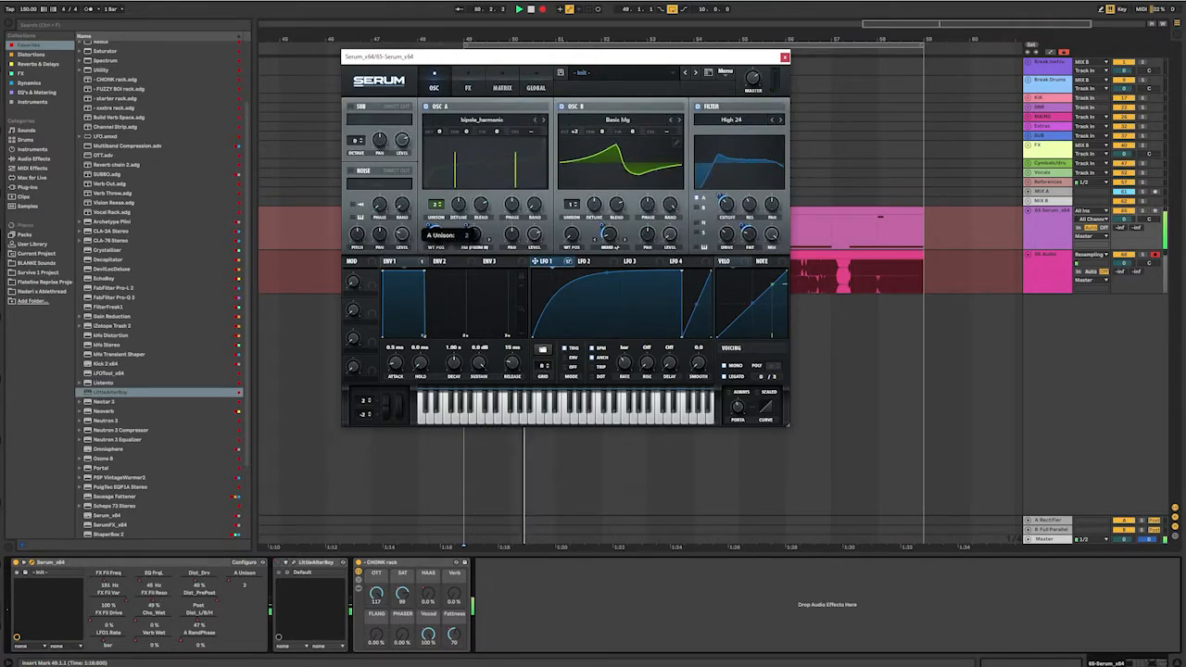
{"action": "left_click_drag", "start_coordinate": [609, 234], "coordinate": [609, 219]}
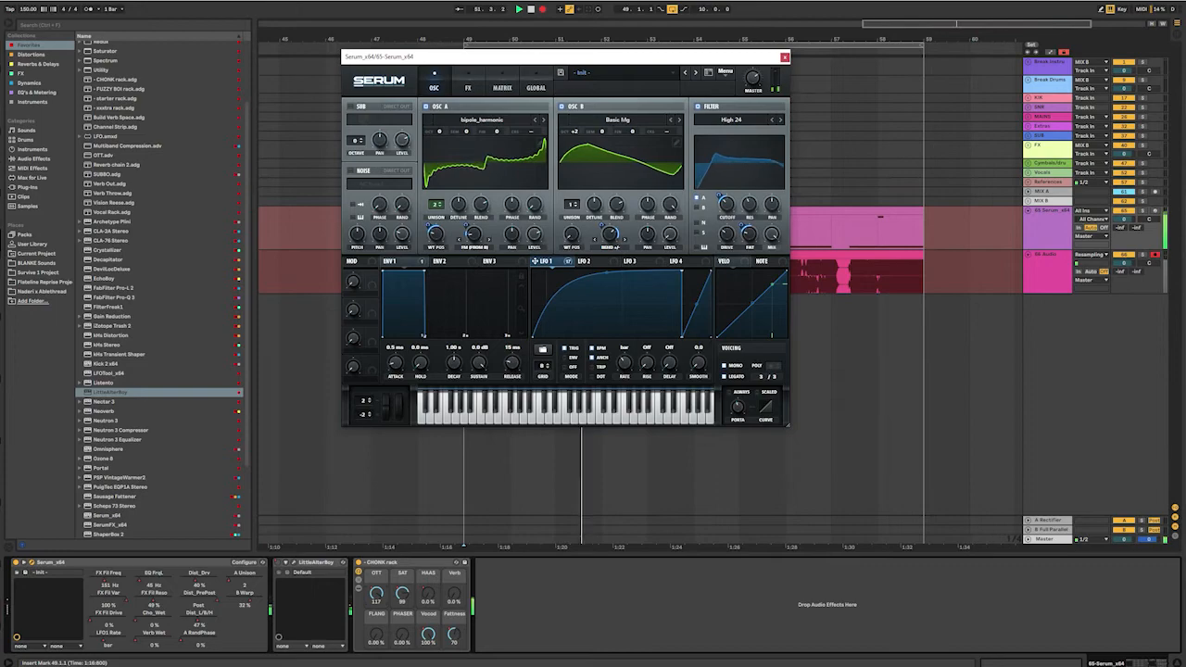
- Set the High 24 filter's cutoff to 80 Hz and oscillator A's FM warp to 38%
{"action": "left_click_drag", "start_coordinate": [725, 204], "coordinate": [726, 213]}
{"action": "left_click_drag", "start_coordinate": [474, 233], "coordinate": [474, 220]}
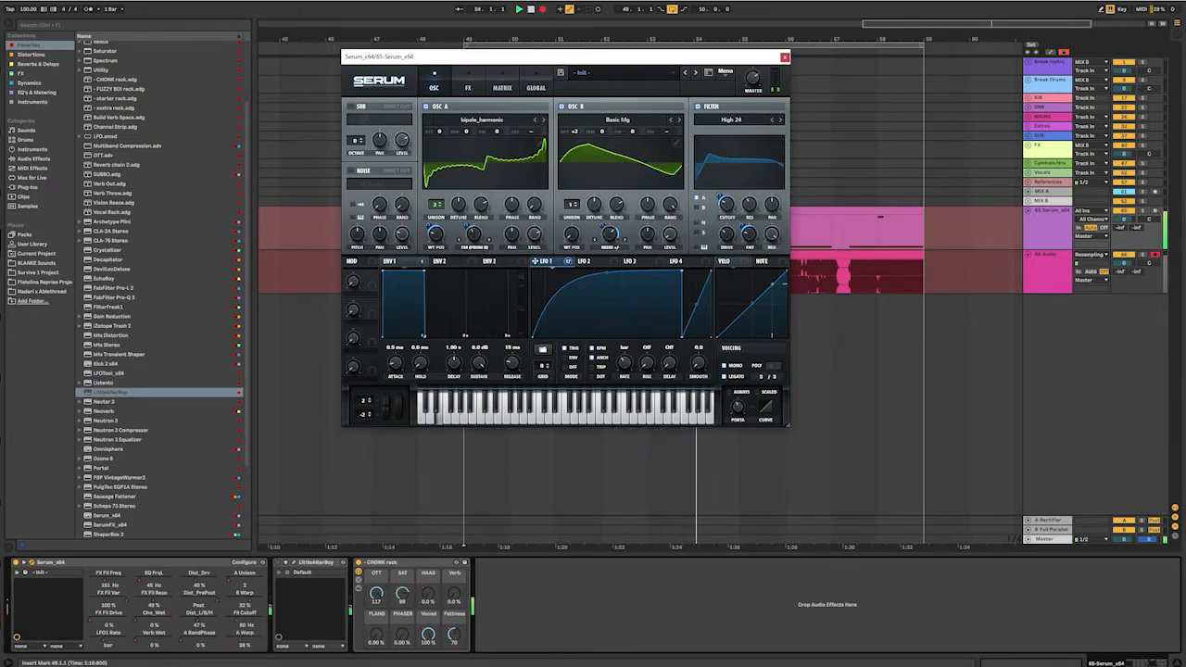
- Raise oscillator B's octave to +4 and set oscillator A's unison detune to 0.16
{"action": "left_click_drag", "start_coordinate": [574, 132], "coordinate": [575, 121]}
{"action": "mouse_move", "coordinate": [473, 234]}
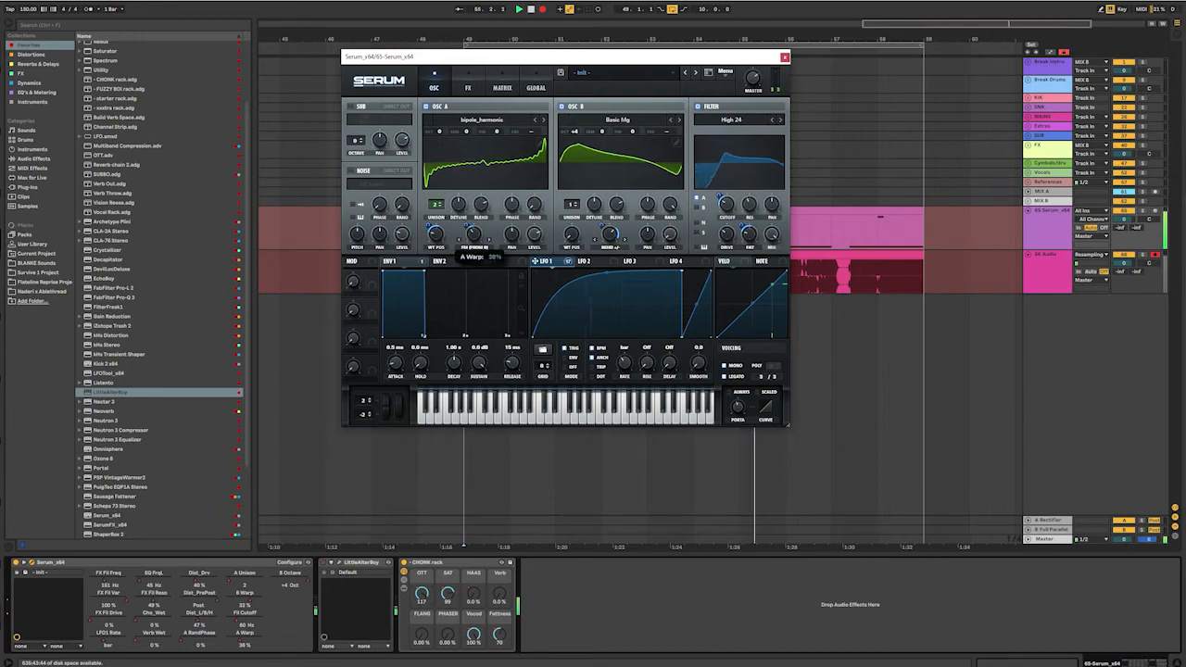
{"action": "left_click_drag", "start_coordinate": [436, 204], "coordinate": [458, 222]}
{"action": "left_click", "coordinate": [467, 88]}
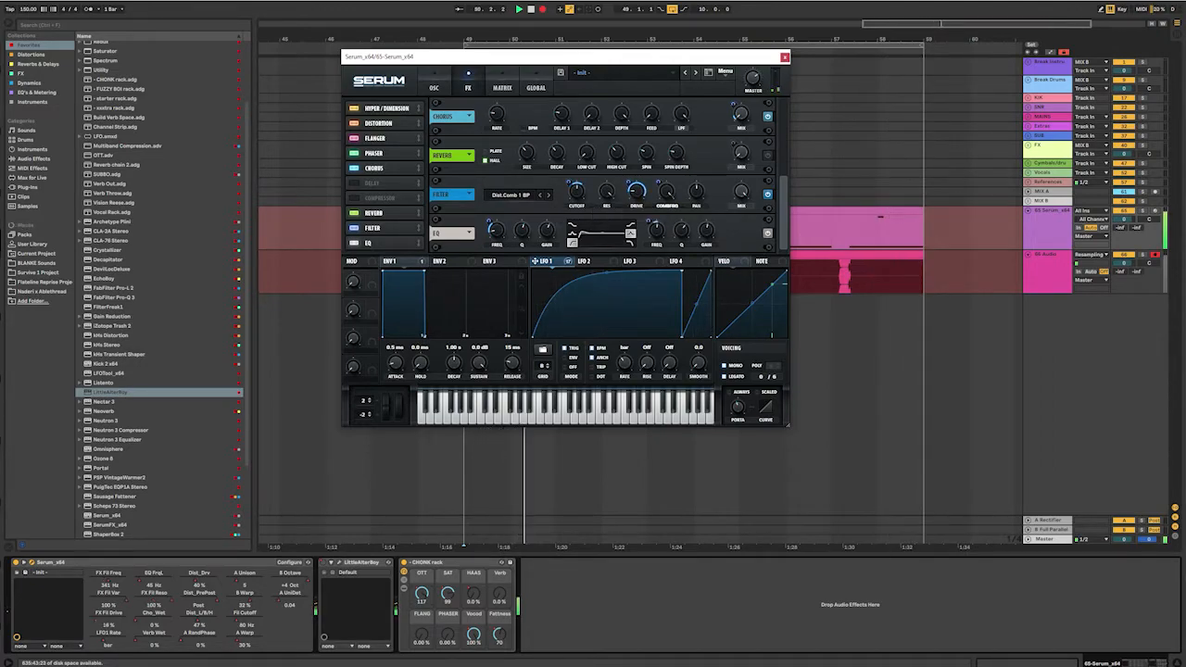
{"action": "left_click", "coordinate": [433, 72]}
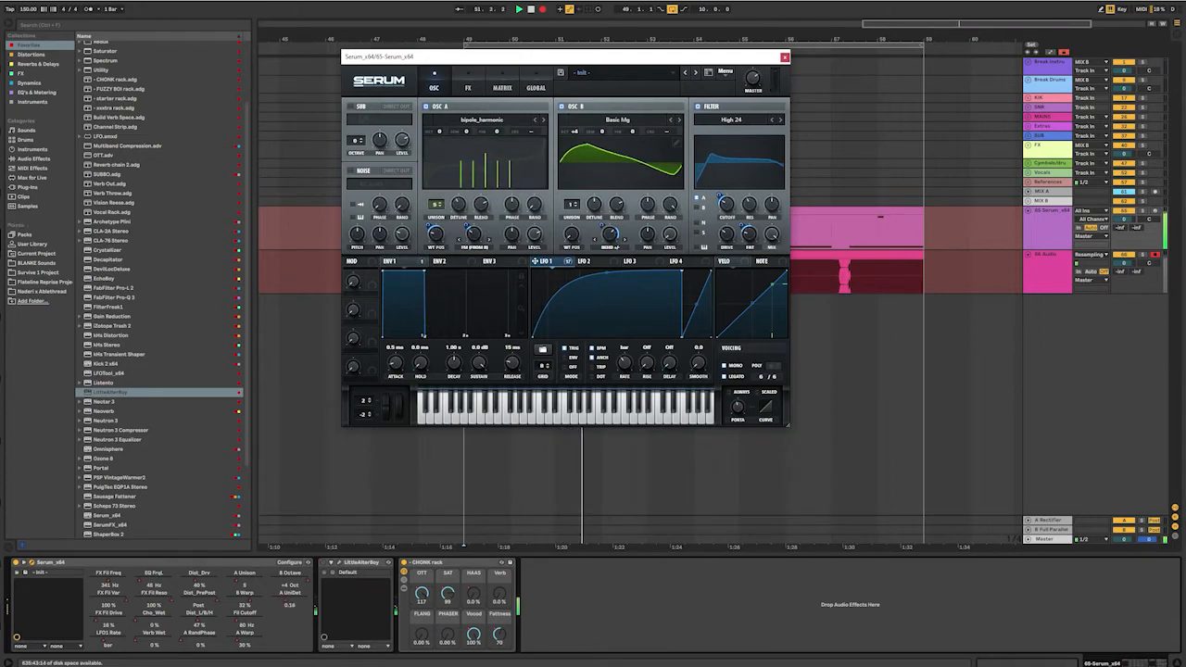
- Lower the FX filter's cutoff to about 45 Hz, set its resonance to 33%, and reduce oscillator A's FM warp to 17%
{"action": "left_click", "coordinate": [467, 85]}
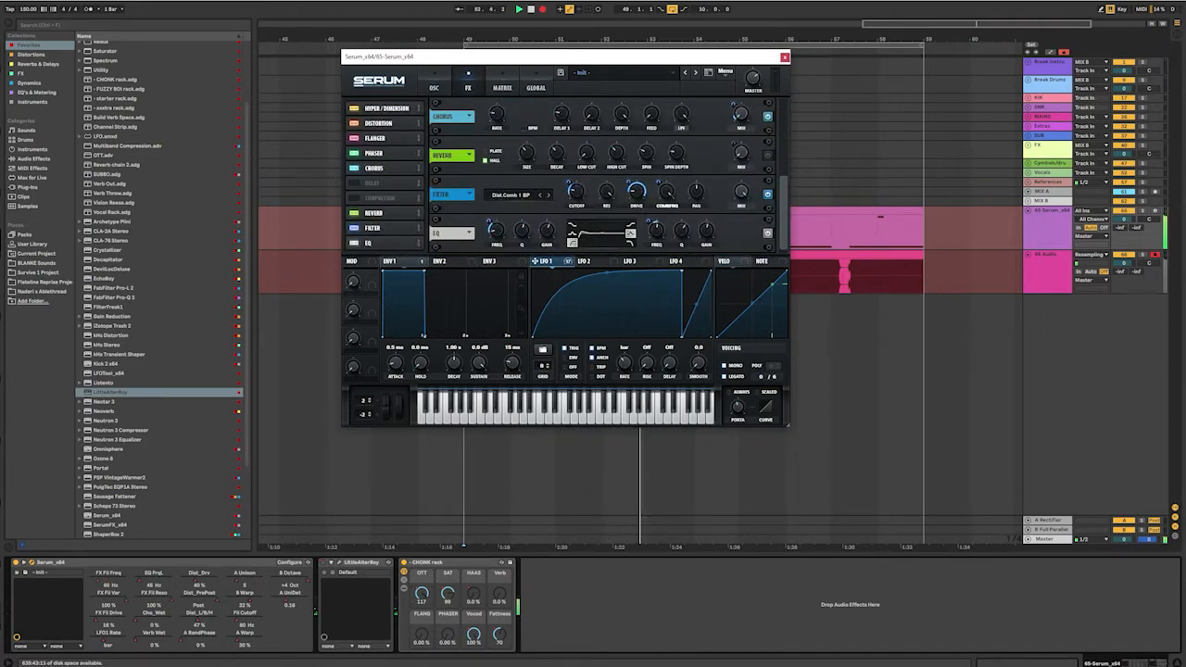
{"action": "left_click", "coordinate": [433, 85]}
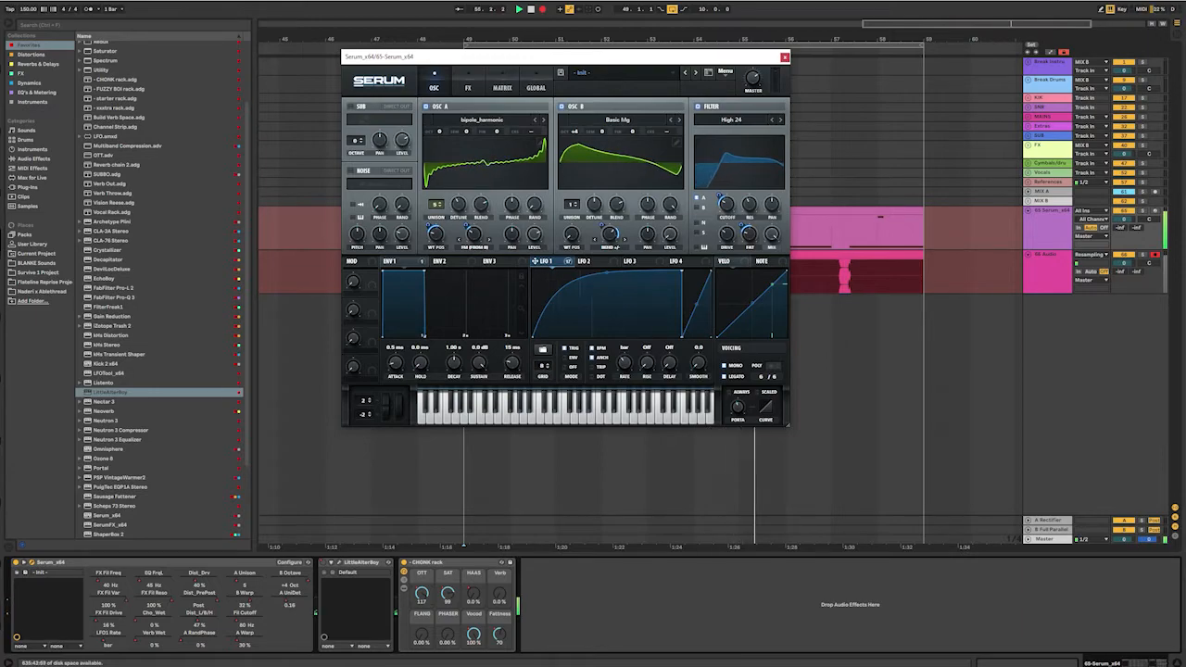
{"action": "left_click", "coordinate": [467, 87]}
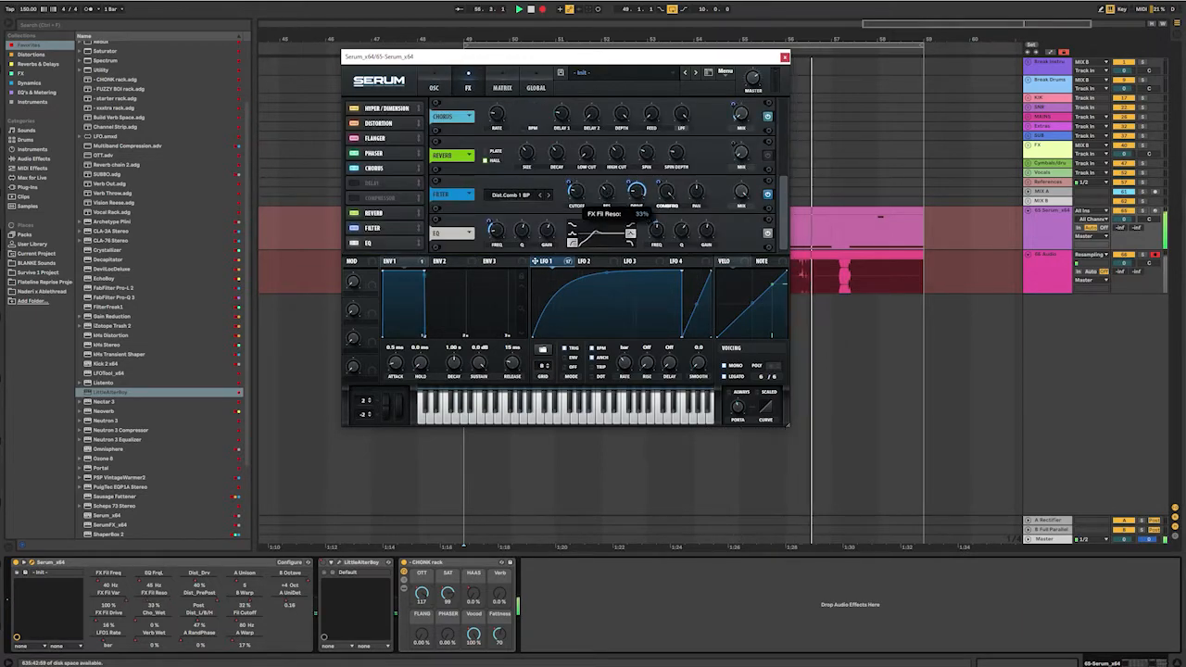
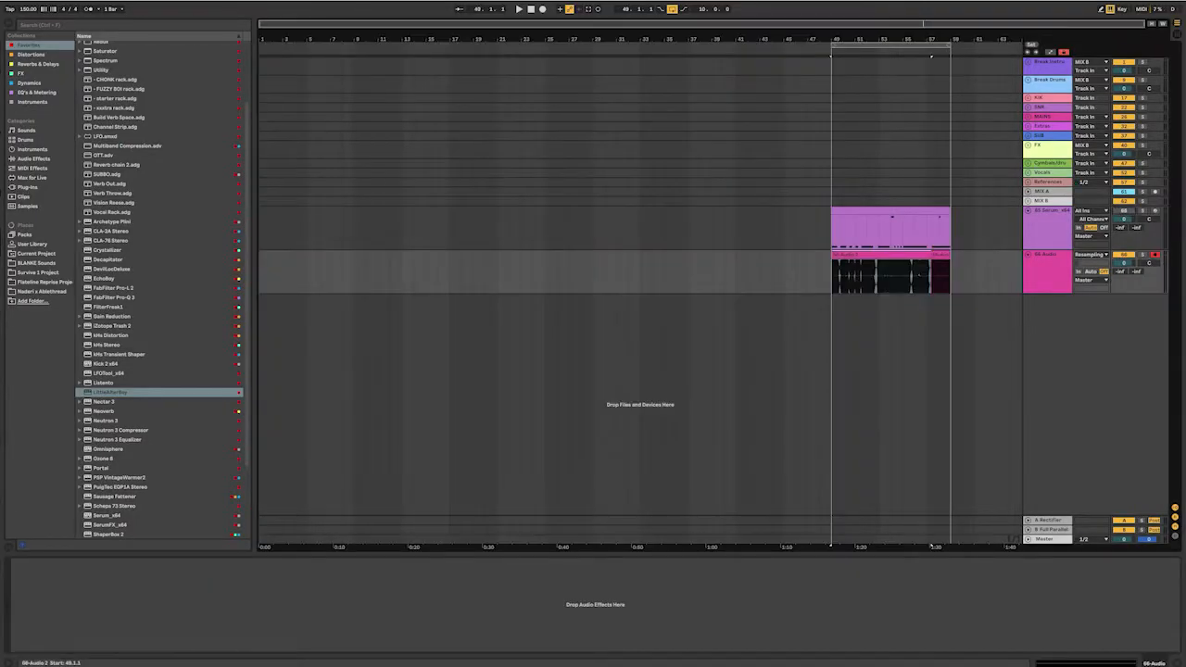
- Delete the leftover piece of recorded audio after bar 57 on the resampling track
{"action": "key", "text": "space"}
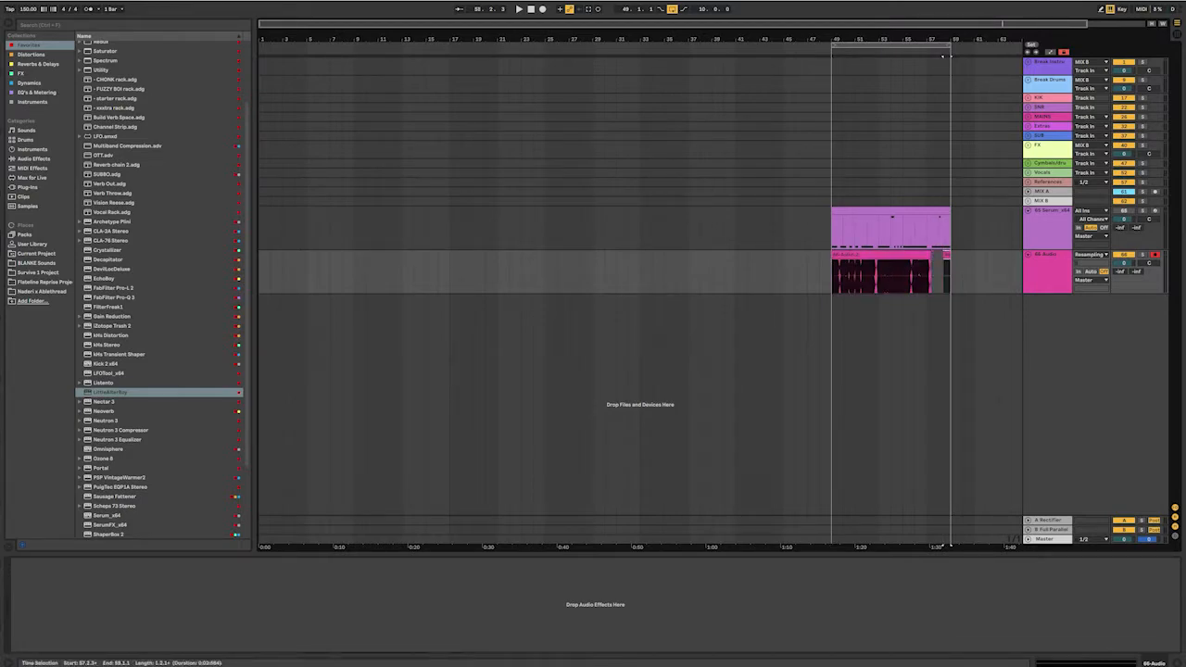
{"action": "left_click_drag", "start_coordinate": [962, 275], "coordinate": [944, 275]}
{"action": "key", "text": "Delete"}
{"action": "left_click", "coordinate": [885, 255]}
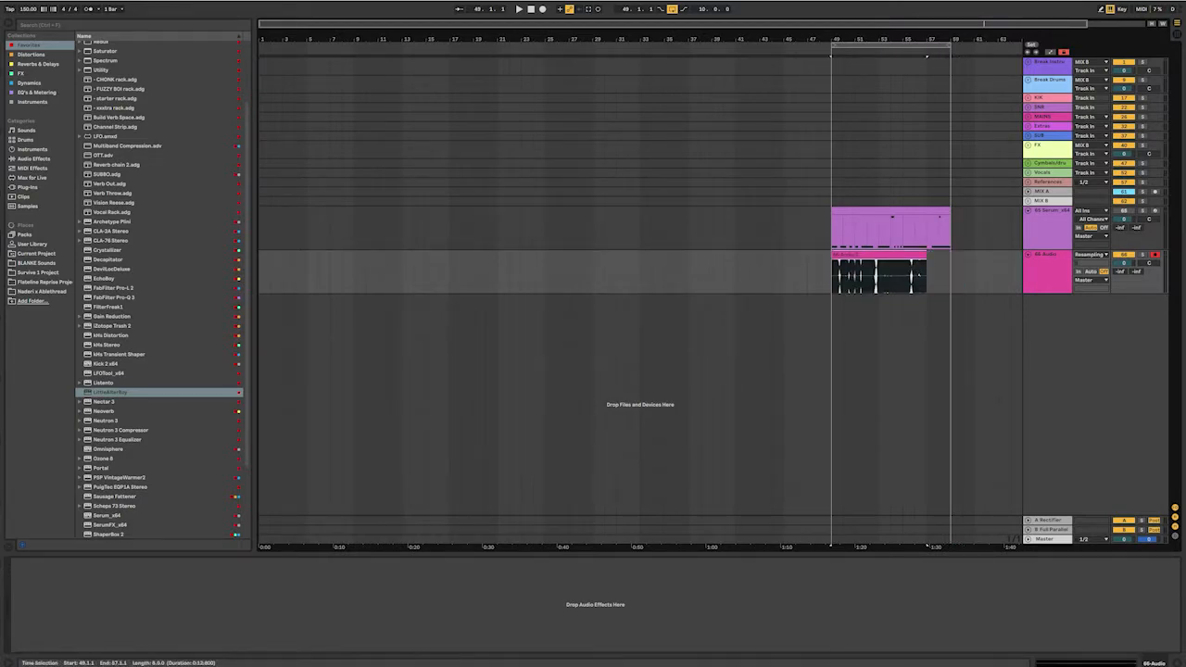
- Extend the recorded audio clip to expose the full 308-bar take and place its start at bar 19
{"action": "scroll", "coordinate": [884, 269], "scroll_direction": "down", "scroll_amount": 1}
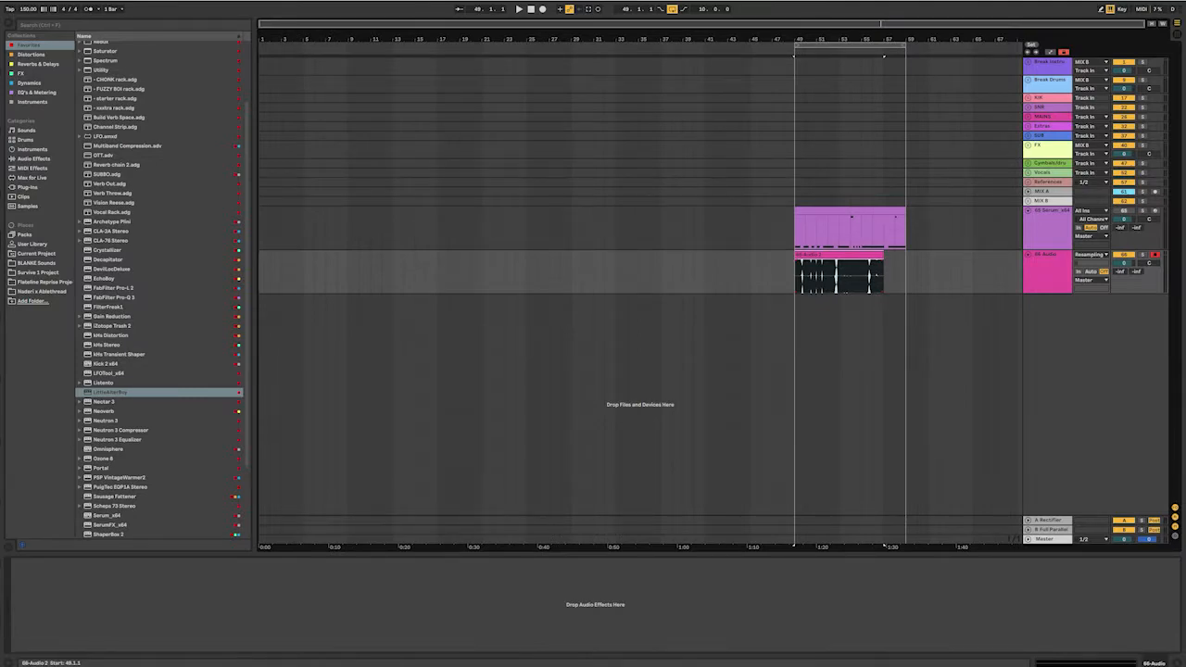
{"action": "left_click_drag", "start_coordinate": [794, 255], "coordinate": [894, 254]}
{"action": "left_click_drag", "start_coordinate": [893, 56], "coordinate": [259, 57]}
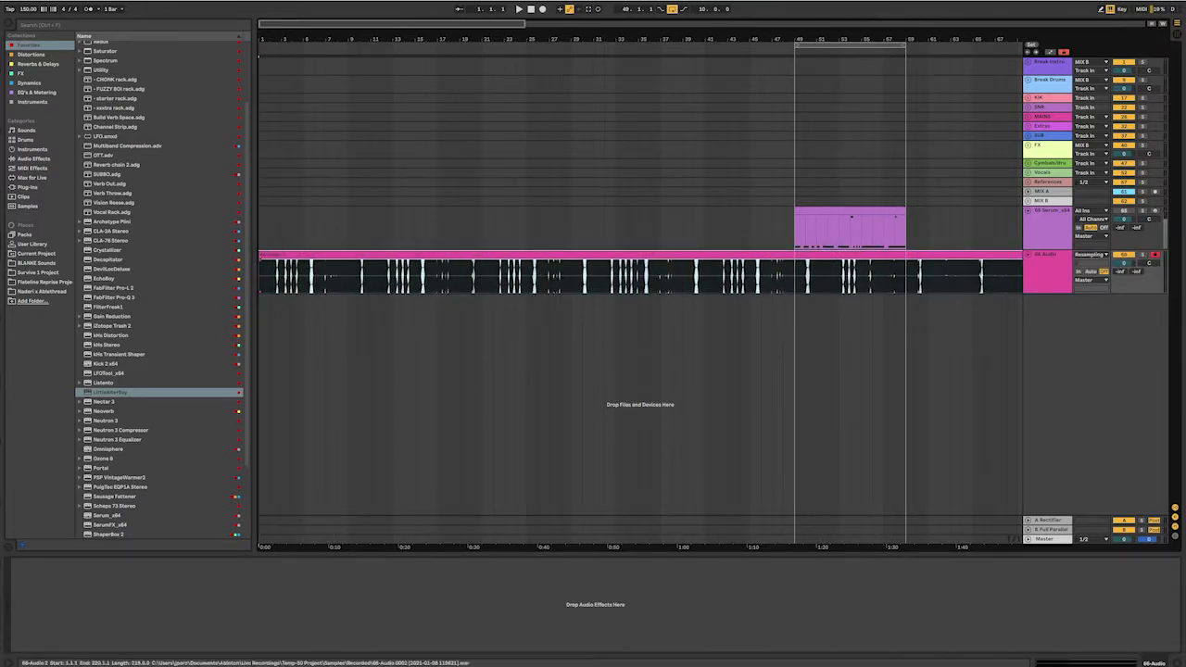
{"action": "mouse_move", "coordinate": [270, 255]}
{"action": "left_mouse_down"}
{"action": "mouse_move", "coordinate": [874, 255]}
{"action": "mouse_move", "coordinate": [281, 255]}
{"action": "left_mouse_up"}
{"action": "left_click_drag", "start_coordinate": [280, 56], "coordinate": [458, 57]}
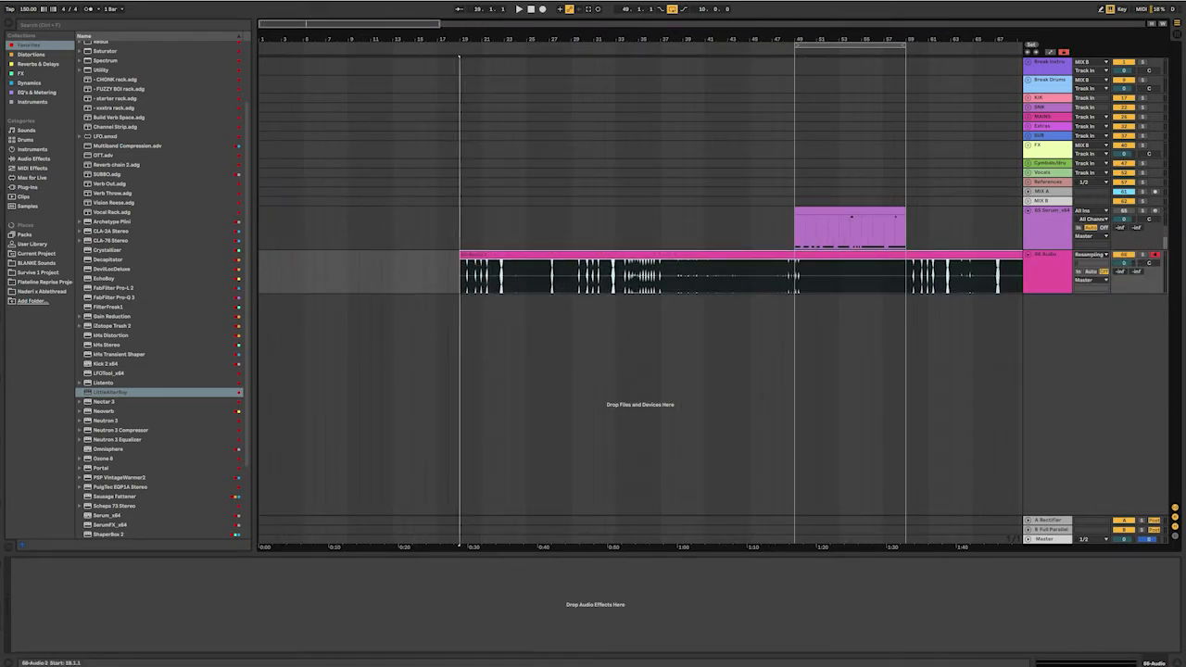
- Play the full resampled clip on the audio track from its beginning
{"action": "left_click", "coordinate": [593, 540]}
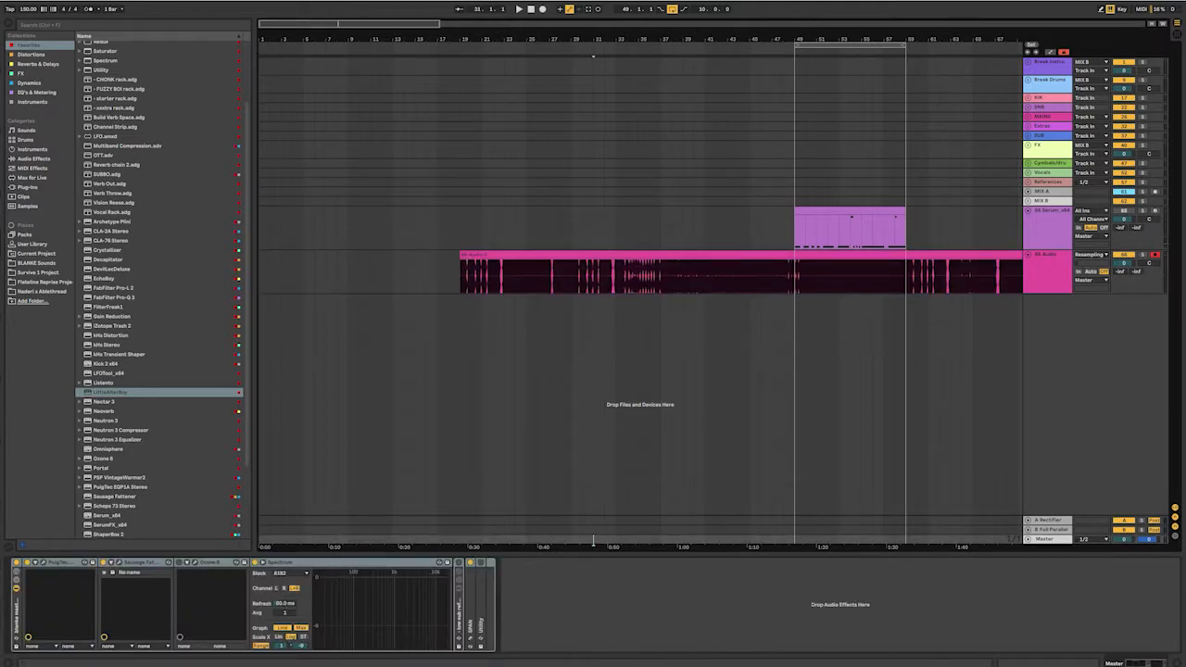
{"action": "left_click", "coordinate": [448, 275]}
{"action": "left_click", "coordinate": [1047, 269]}
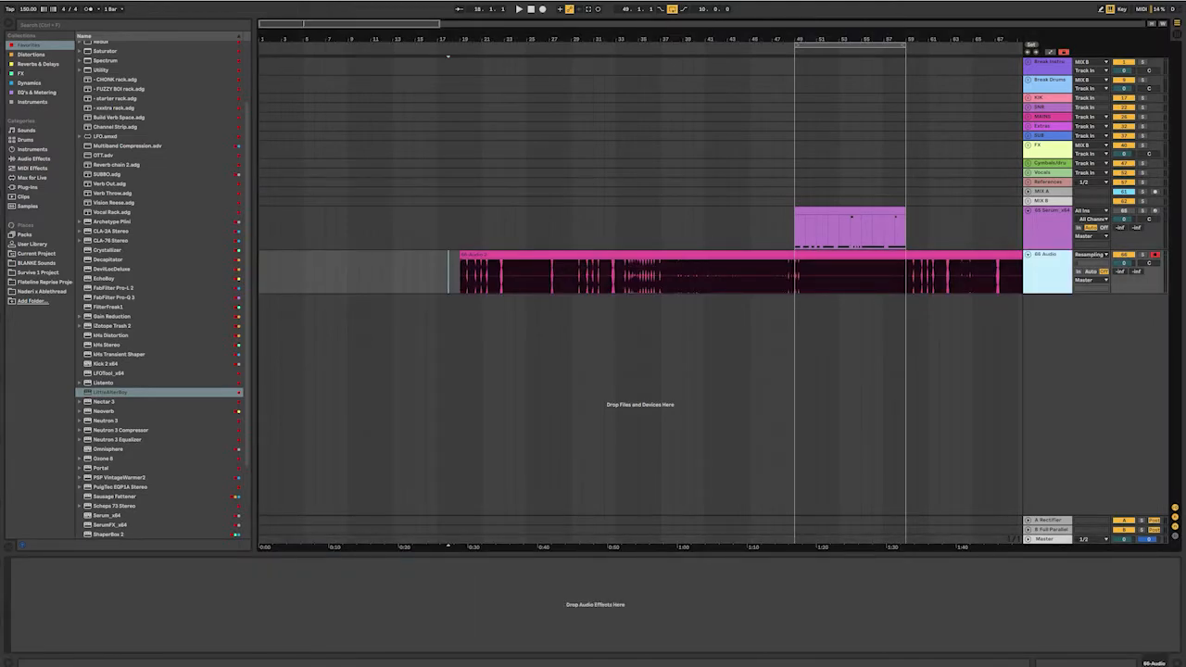
{"action": "left_click", "coordinate": [1142, 254]}
{"action": "left_click", "coordinate": [639, 255]}
{"action": "key", "text": "space"}
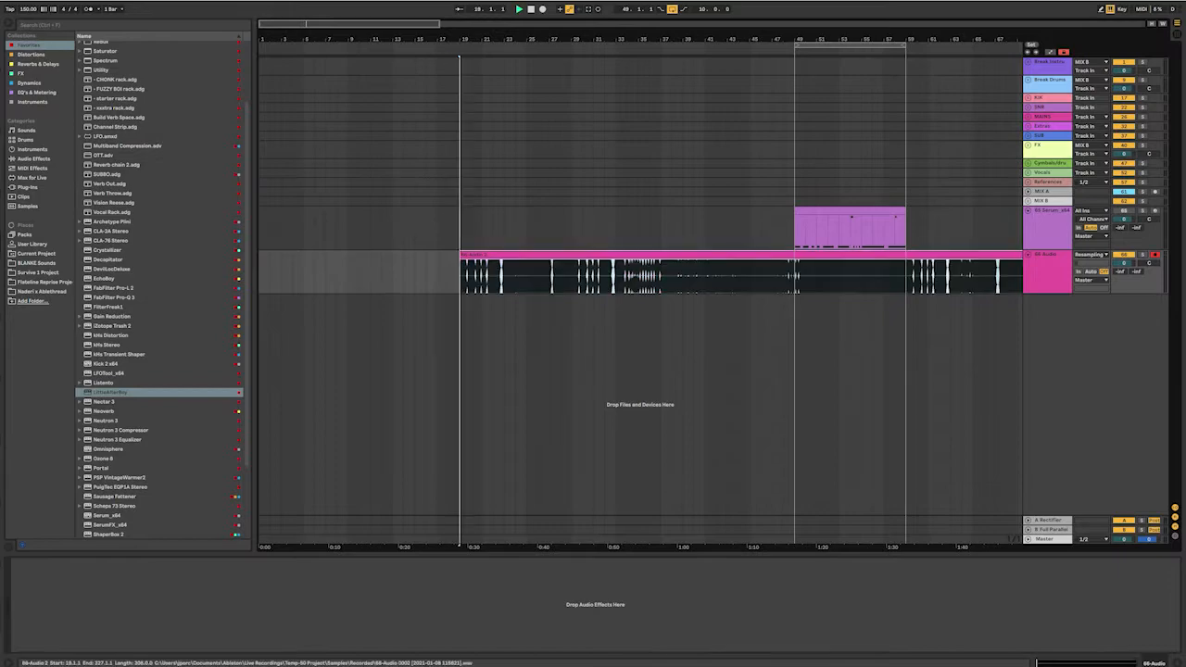
{"action": "scroll", "coordinate": [639, 276], "scroll_direction": "down", "scroll_amount": 5}
{"action": "scroll", "coordinate": [639, 275], "scroll_direction": "down", "scroll_amount": 2}
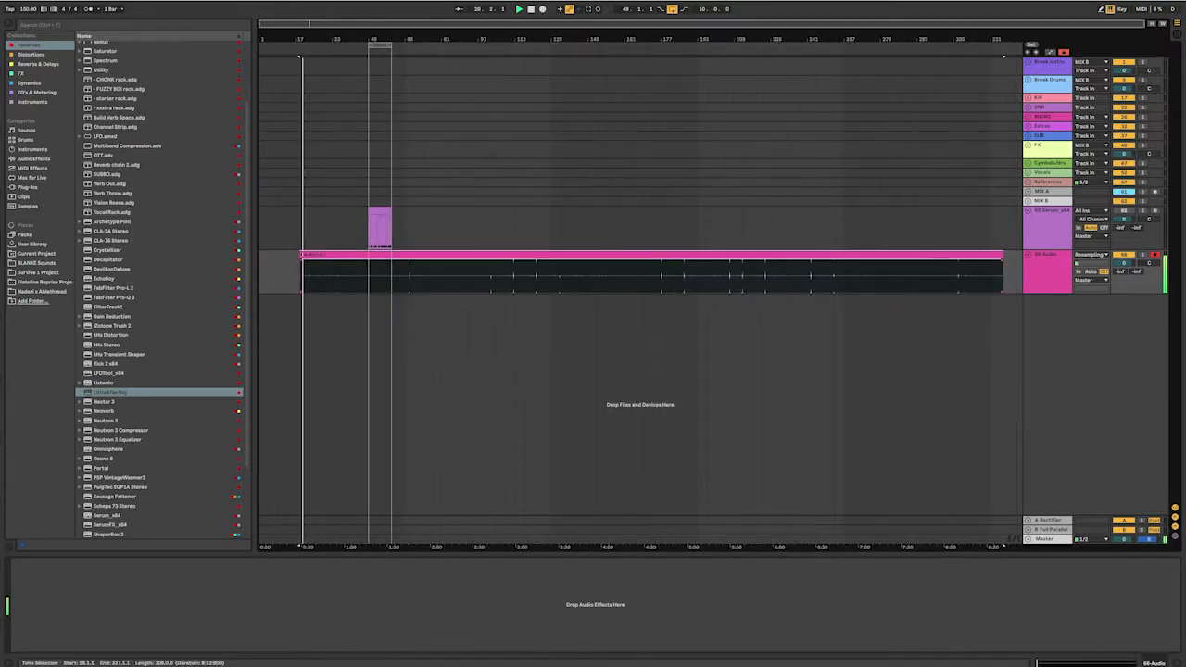
- Audition the resampled recording from several different points along the clip
{"action": "left_click", "coordinate": [725, 275]}
{"action": "key", "text": "space"}
{"action": "key", "text": "space"}
{"action": "left_click", "coordinate": [926, 275]}
{"action": "key", "text": "space"}
{"action": "key", "text": "space"}
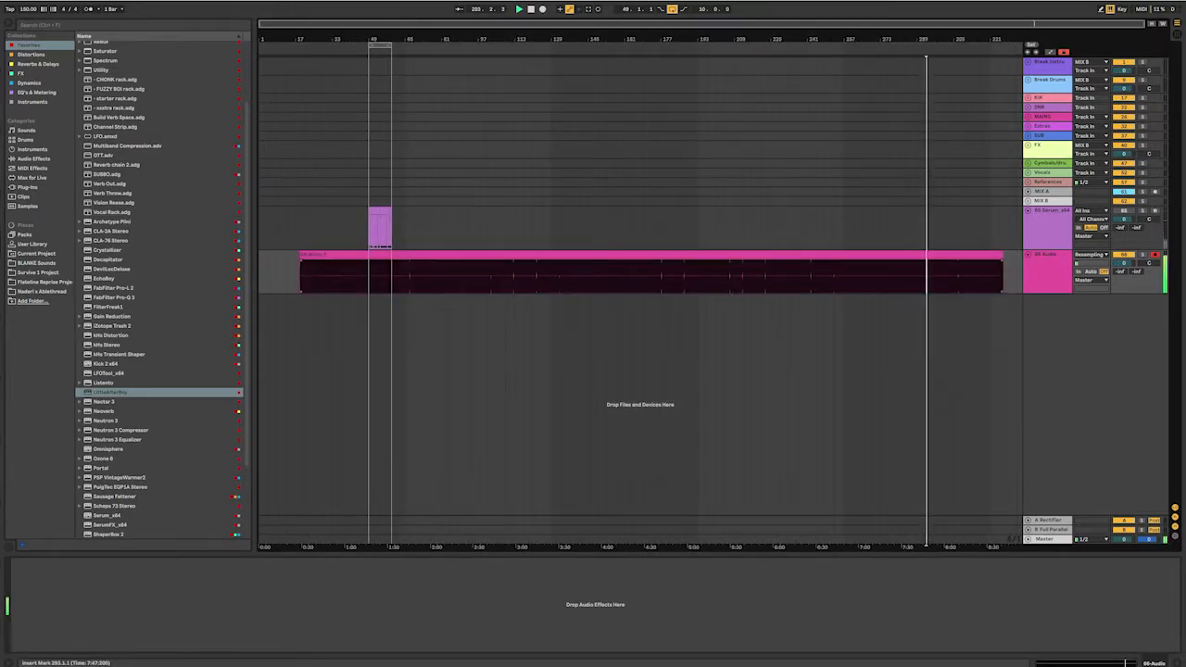
{"action": "key", "text": "space"}
{"action": "left_click", "coordinate": [979, 275]}
{"action": "key", "text": "space"}
{"action": "key", "text": "space"}
{"action": "left_click", "coordinate": [597, 275]}
{"action": "key", "text": "space"}
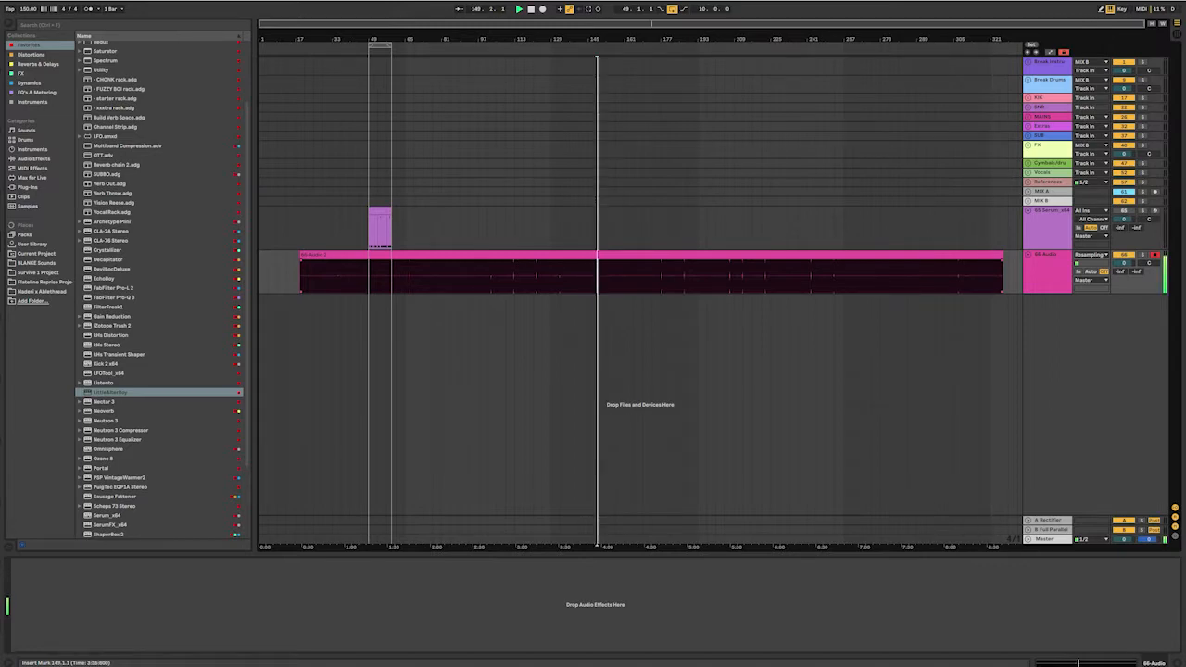
{"action": "key", "text": "space"}
- Move the full recorded clip so that it starts at bar 17
{"action": "left_click", "coordinate": [598, 254]}
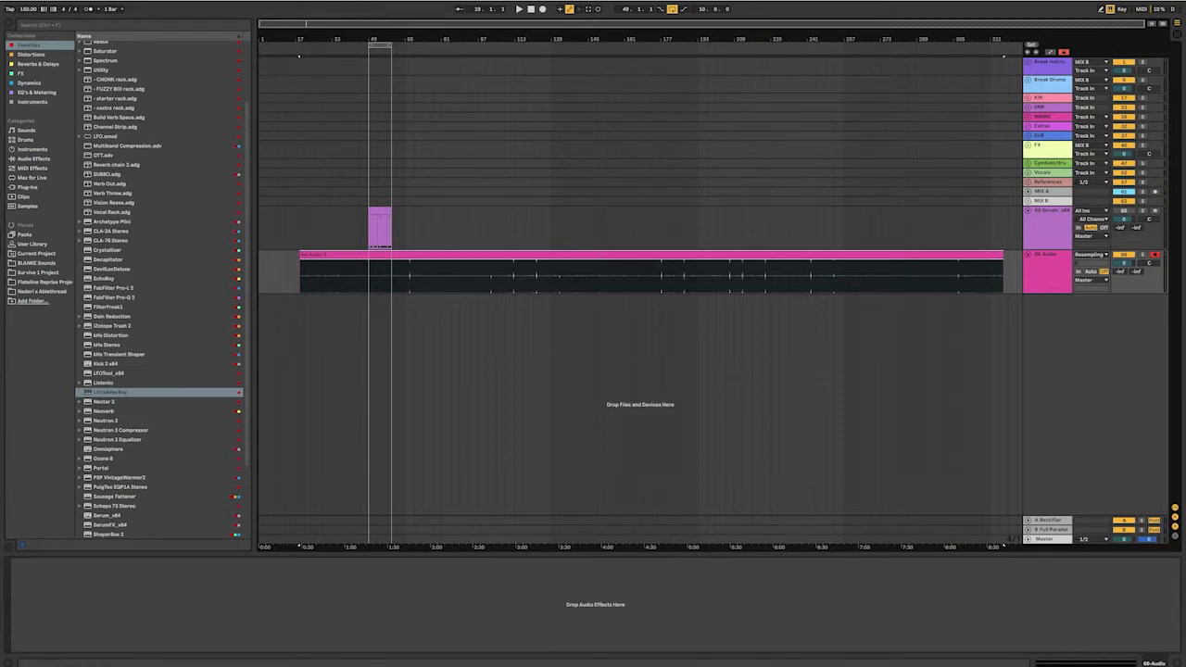
{"action": "left_click_drag", "start_coordinate": [278, 39], "coordinate": [312, 93]}
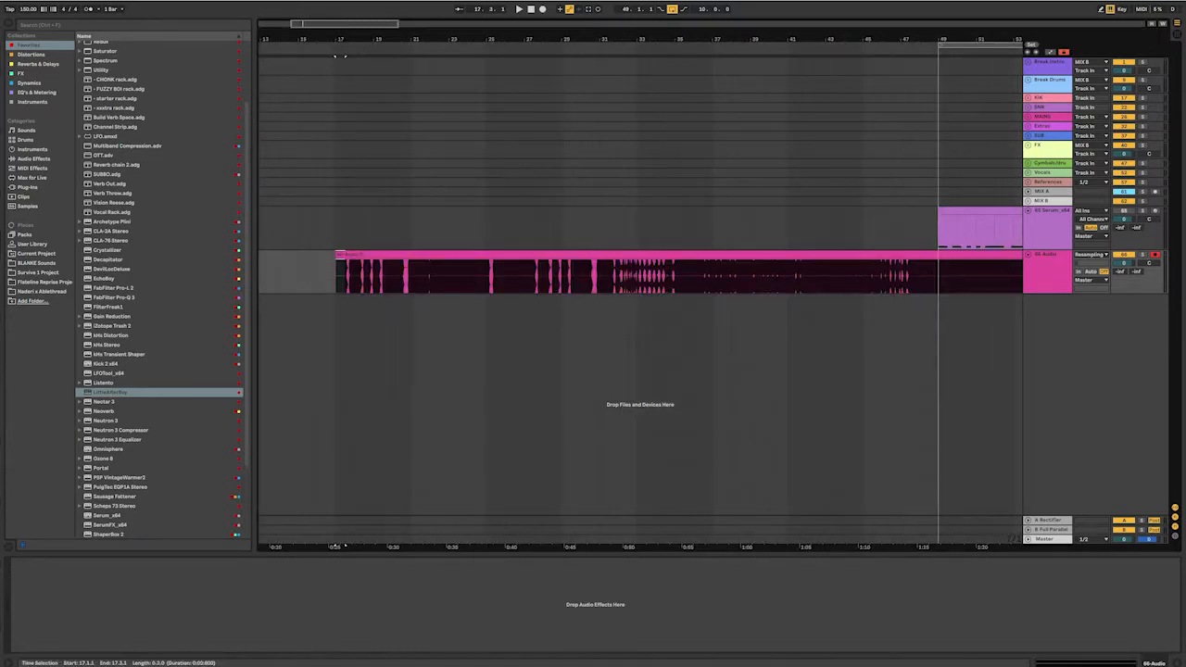
{"action": "scroll", "coordinate": [338, 56], "scroll_direction": "up", "scroll_amount": 3}
{"action": "left_click", "coordinate": [353, 55]}
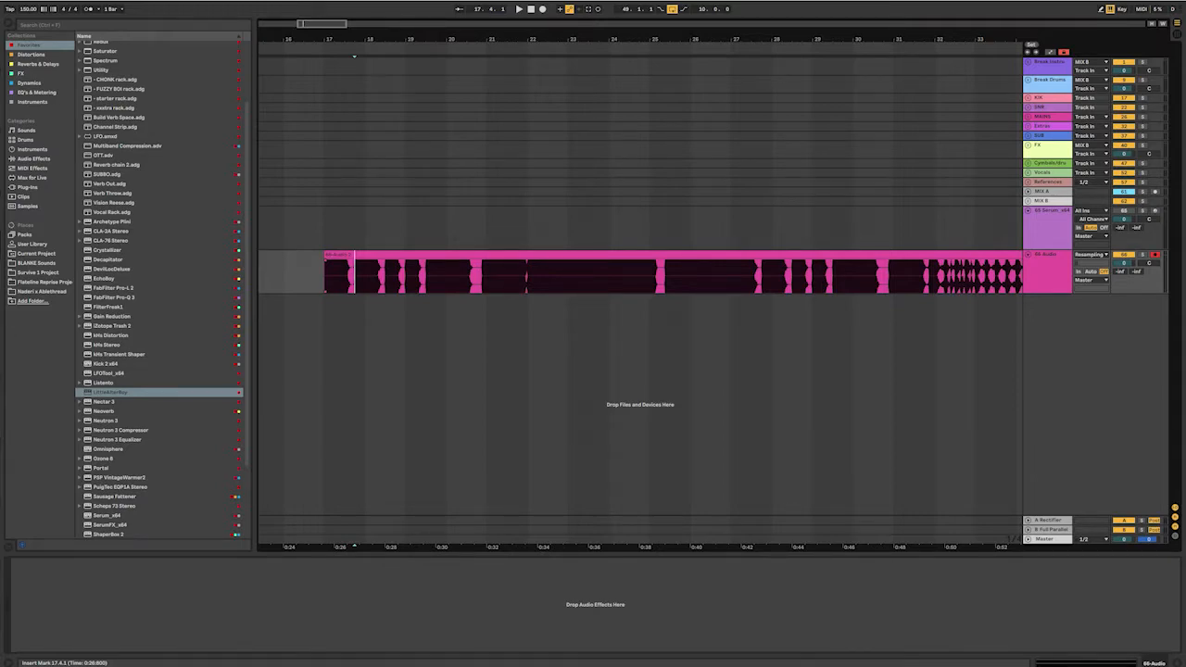
{"action": "left_click", "coordinate": [355, 254]}
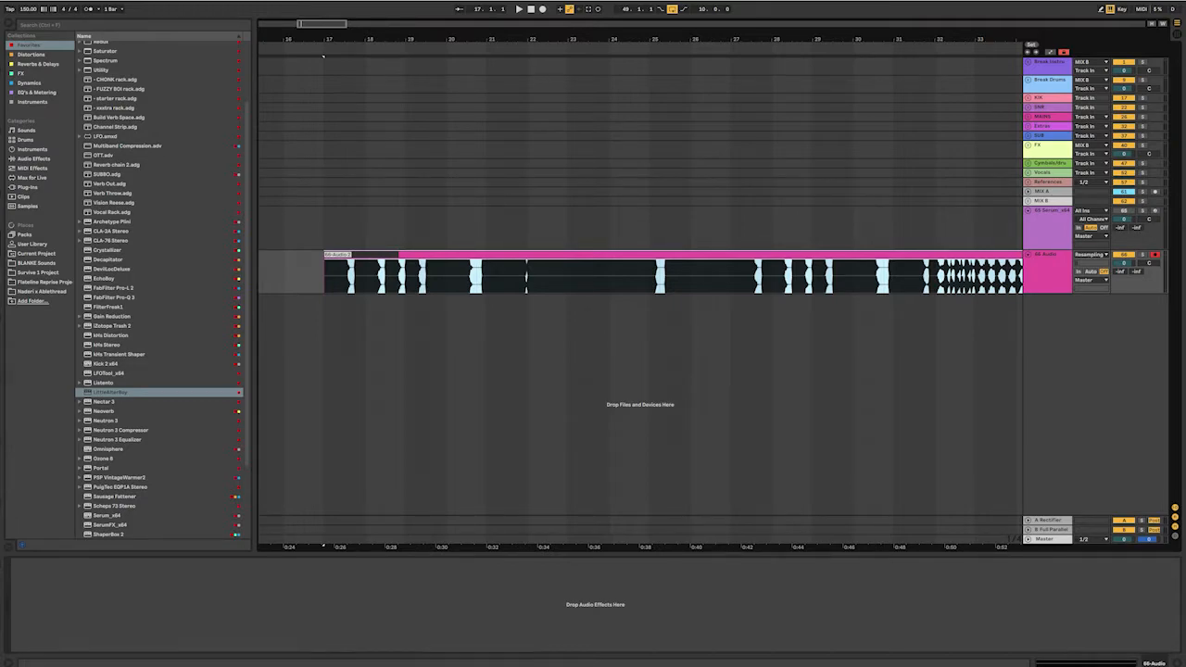
- Examine how the samples are named in the BLANKE SOUNDS subfolder of the BLANKE Sounds place
{"action": "left_click", "coordinate": [37, 263]}
{"action": "key", "text": "Right"}
{"action": "key", "text": "Right"}
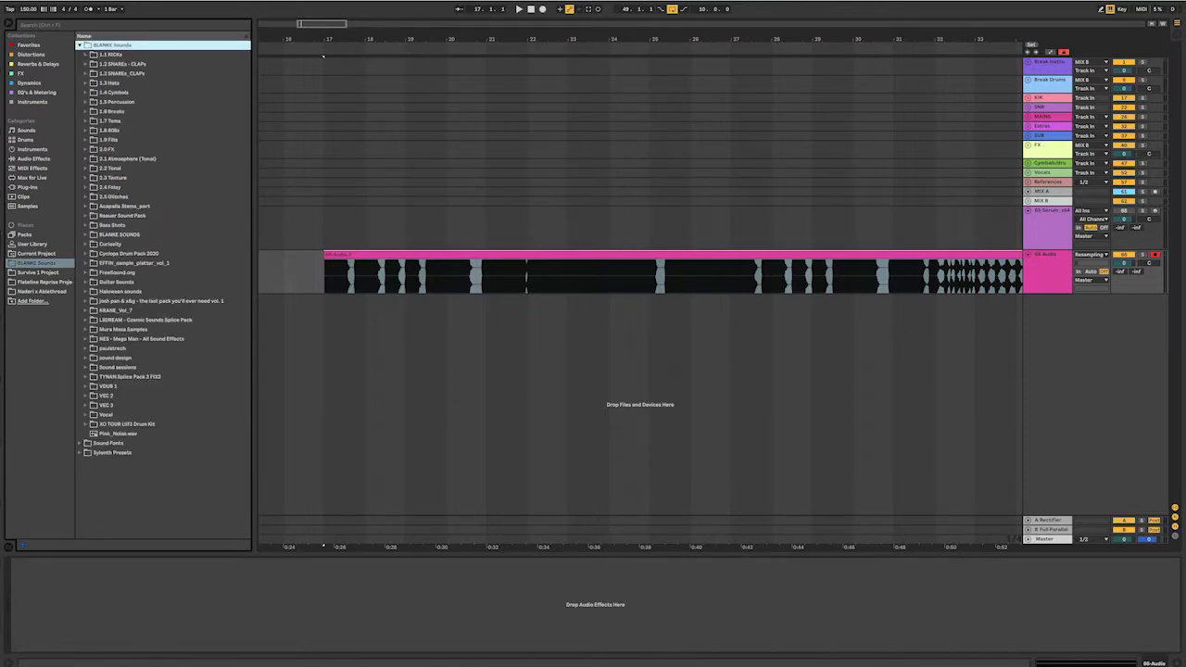
{"action": "left_click", "coordinate": [85, 234]}
{"action": "scroll", "coordinate": [163, 315], "scroll_direction": "down", "scroll_amount": 9}
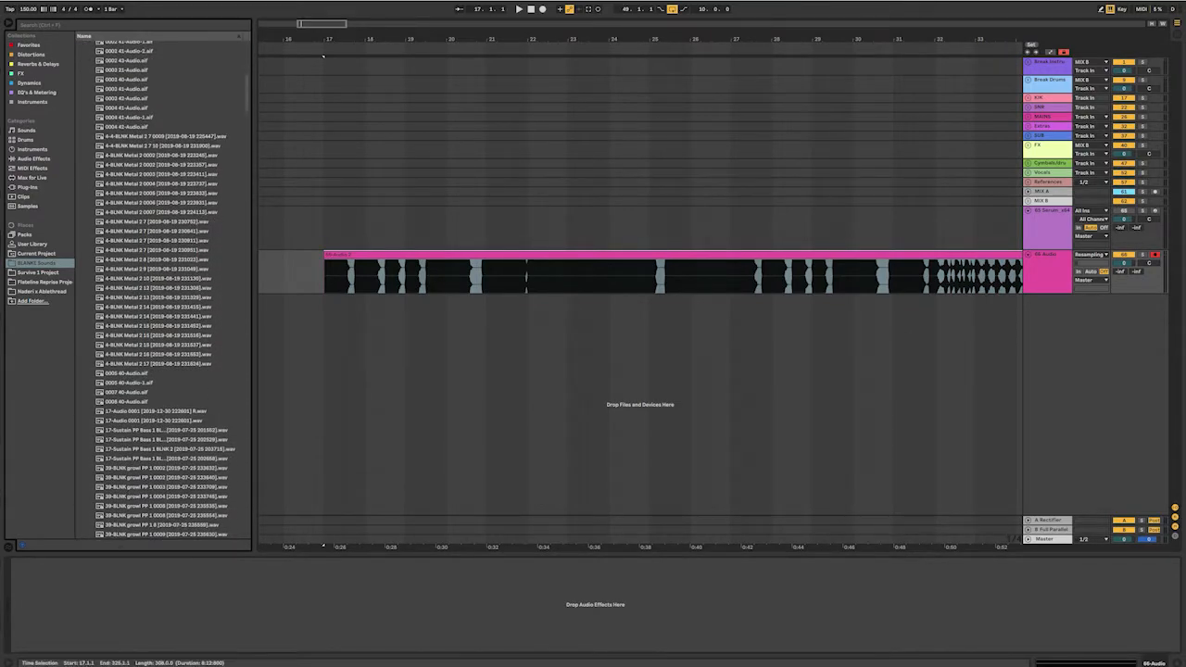
- Rename the recorded audio clip as "BLNK SUCC 01 E 150"
{"action": "left_click", "coordinate": [389, 254]}
{"action": "key", "text": "ctrl+r"}
{"action": "type", "text": "BL"}
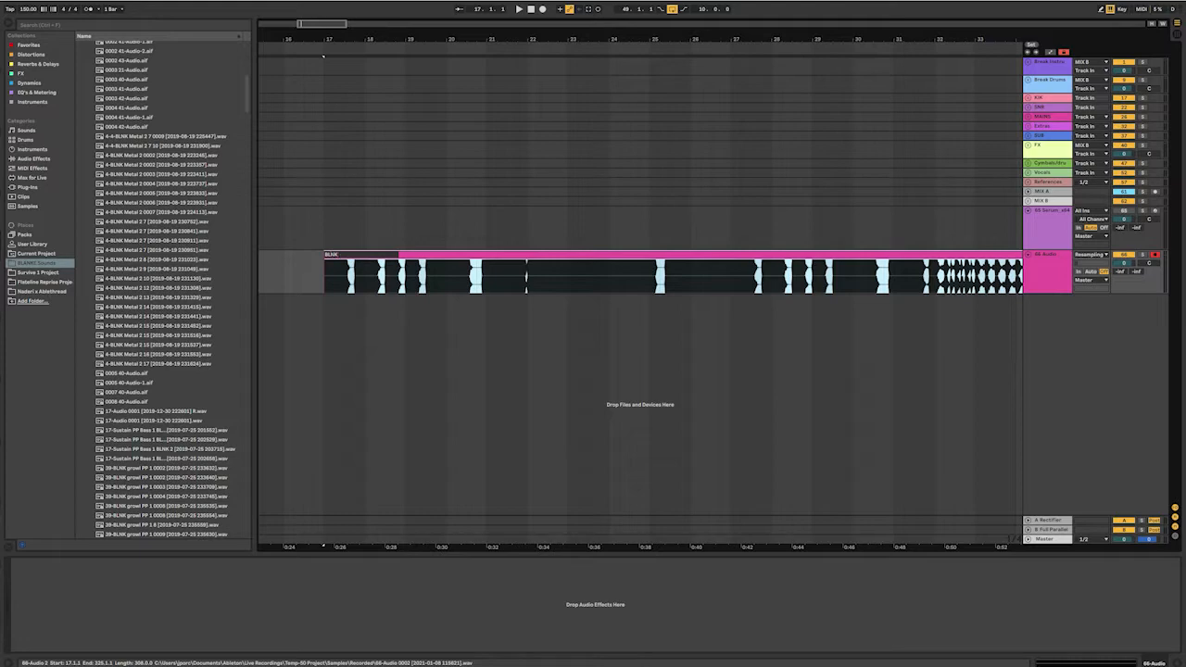
{"action": "scroll", "coordinate": [406, 256], "scroll_direction": "down", "scroll_amount": 3}
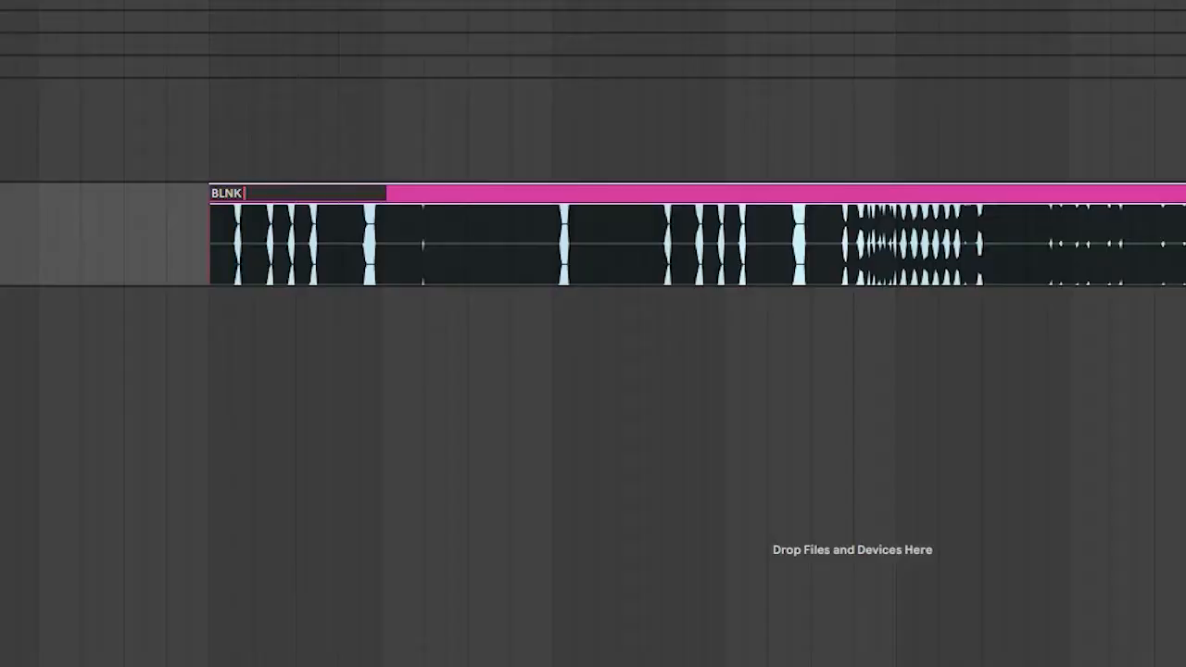
{"action": "type", "text": "ECC"}
{"action": "key", "text": "BackSpace"}
{"action": "key", "text": "BackSpace"}
{"action": "key", "text": "BackSpace"}
{"action": "type", "text": "UCC 01 E 150"}
{"action": "key", "text": "Left"}
{"action": "key", "text": "Left"}
{"action": "key", "text": "Left"}
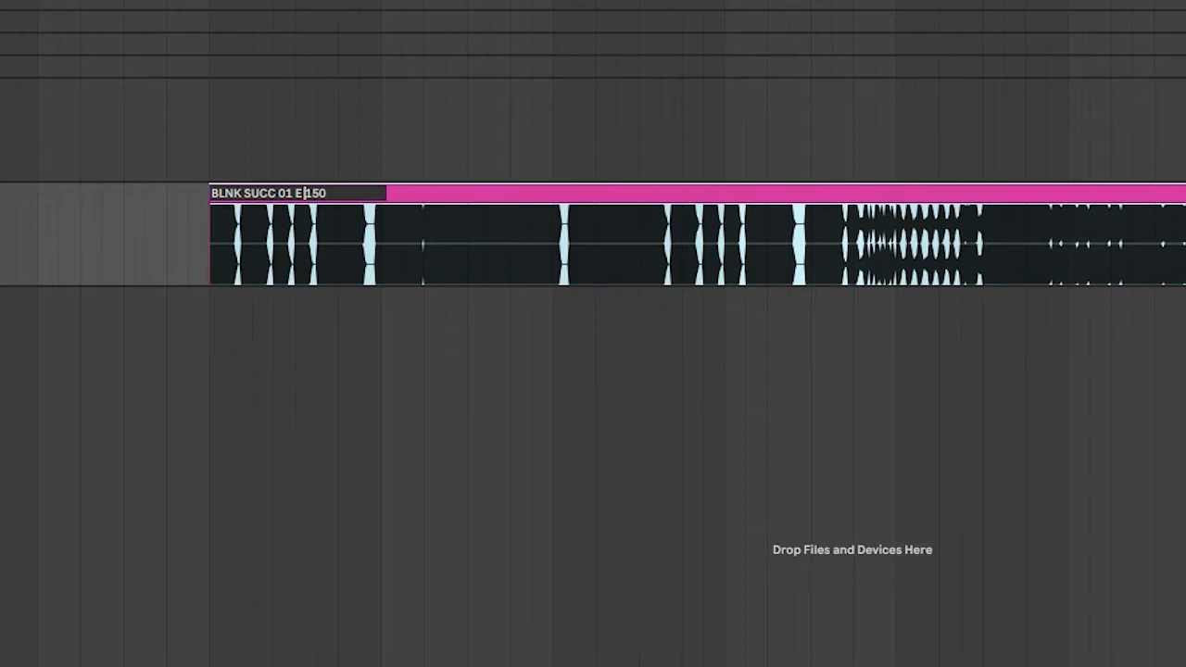
{"action": "key", "text": "Return"}
- Reorder the clip's name to "BLNK SUCC E 150 01", placing the number after the key and tempo
{"action": "scroll", "coordinate": [593, 333], "scroll_direction": "down", "scroll_amount": 8}
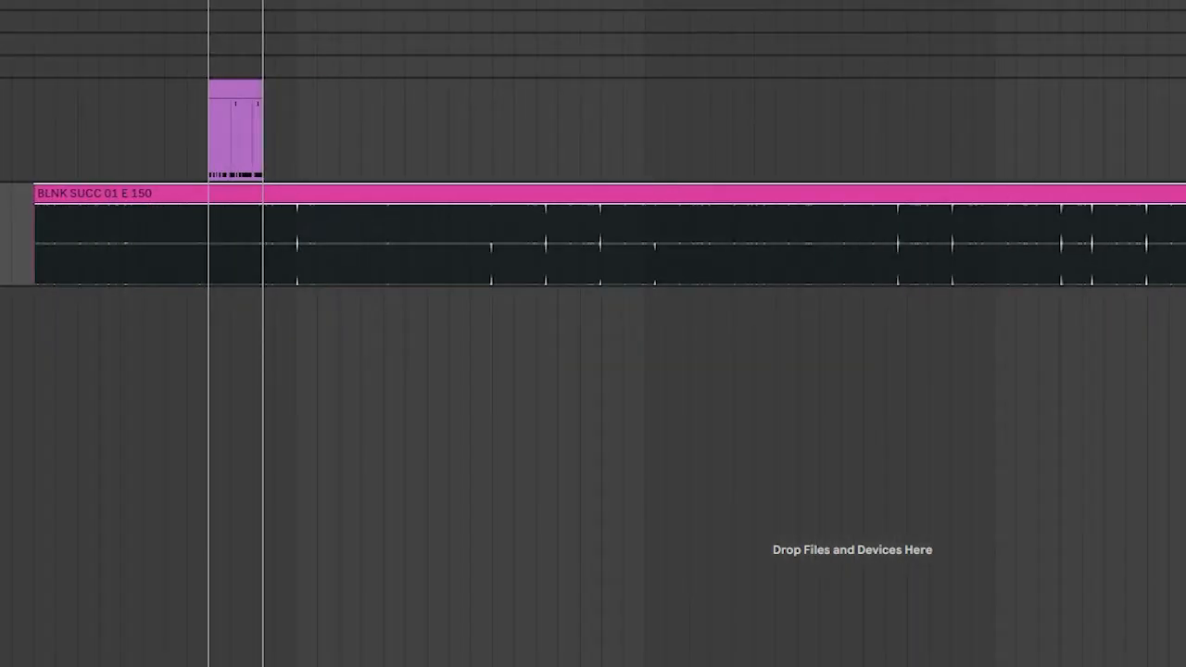
{"action": "scroll", "coordinate": [593, 333], "scroll_direction": "up", "scroll_amount": 2}
{"action": "scroll", "coordinate": [593, 334], "scroll_direction": "up", "scroll_amount": 5}
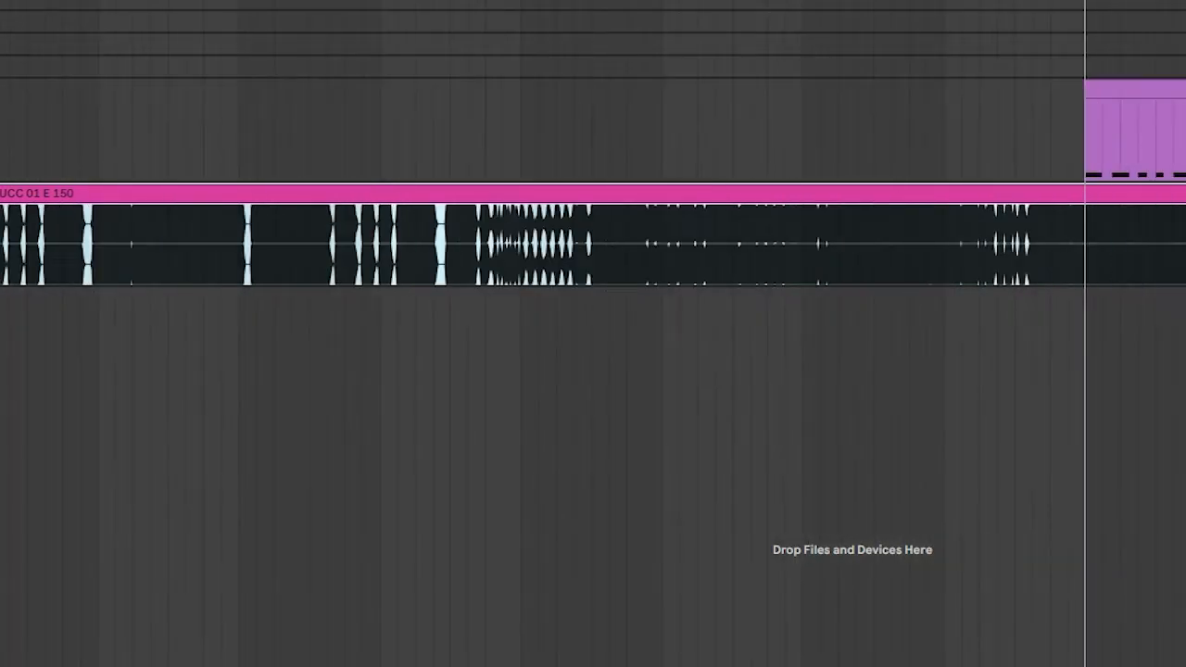
{"action": "scroll", "coordinate": [593, 334], "scroll_direction": "left", "scroll_amount": 3}
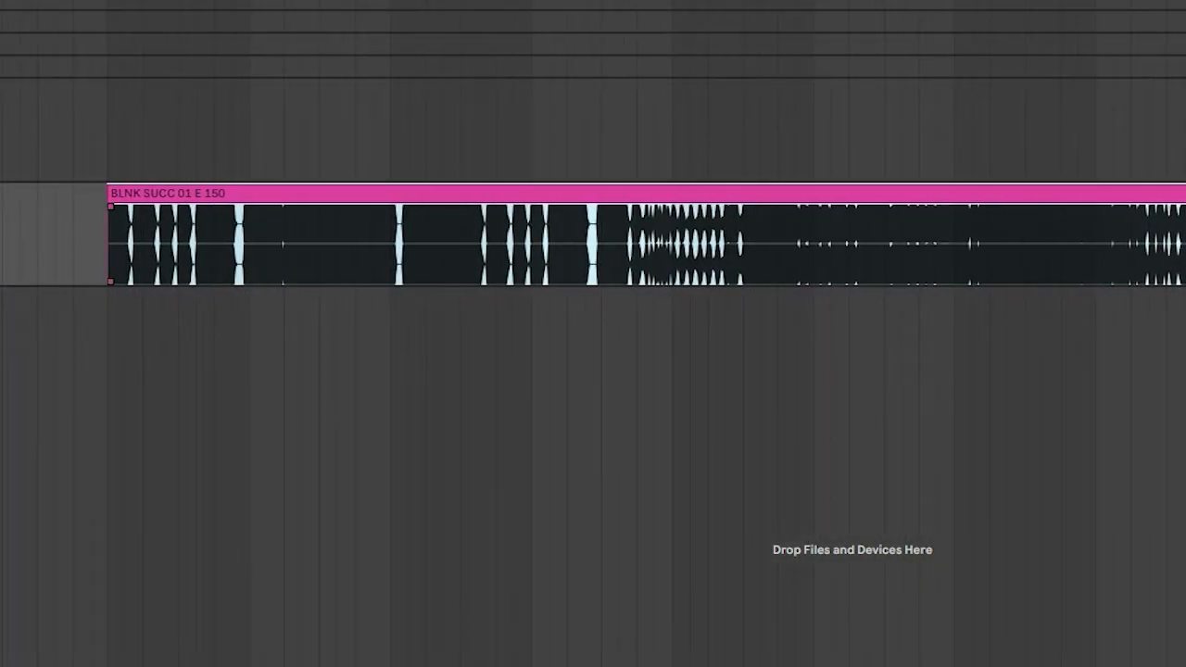
{"action": "key", "text": "Right"}
{"action": "key", "text": "BackSpace"}
{"action": "key", "text": "BackSpace"}
{"action": "key", "text": "BackSpace"}
{"action": "key", "text": "BackSpace"}
{"action": "key", "text": "BackSpace"}
{"action": "key", "text": "BackSpace"}
{"action": "key", "text": "BackSpace"}
{"action": "key", "text": "BackSpace"}
{"action": "key", "text": "BackSpace"}
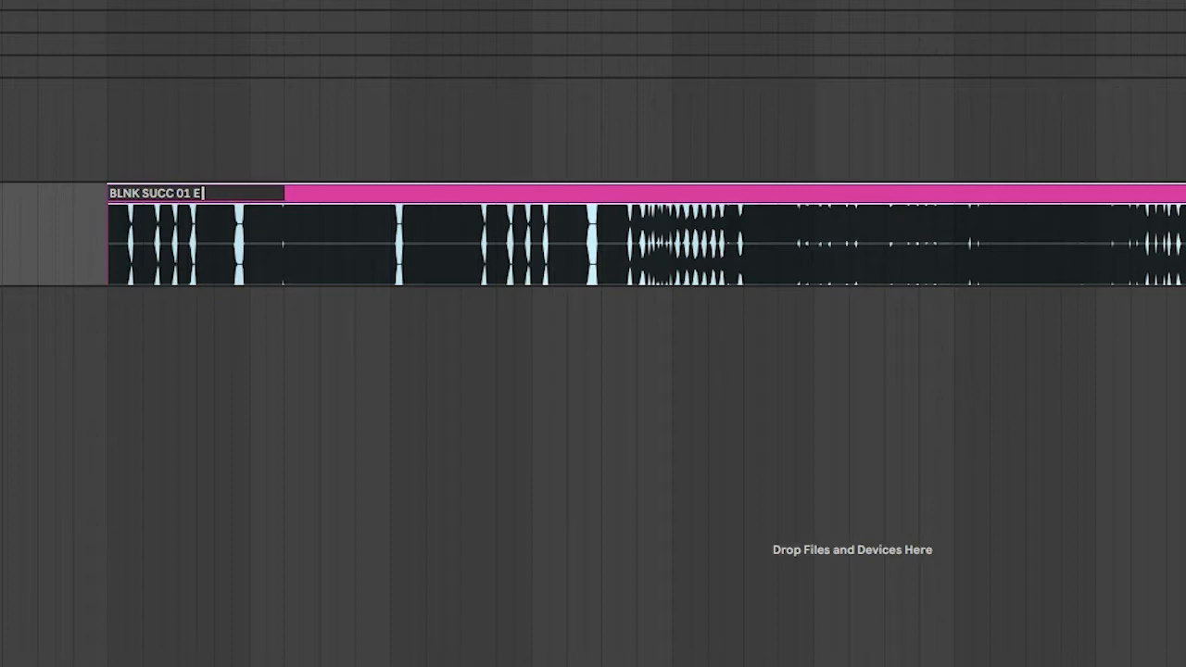
{"action": "type", "text": "E 150 01"}
{"action": "key", "text": "Return"}
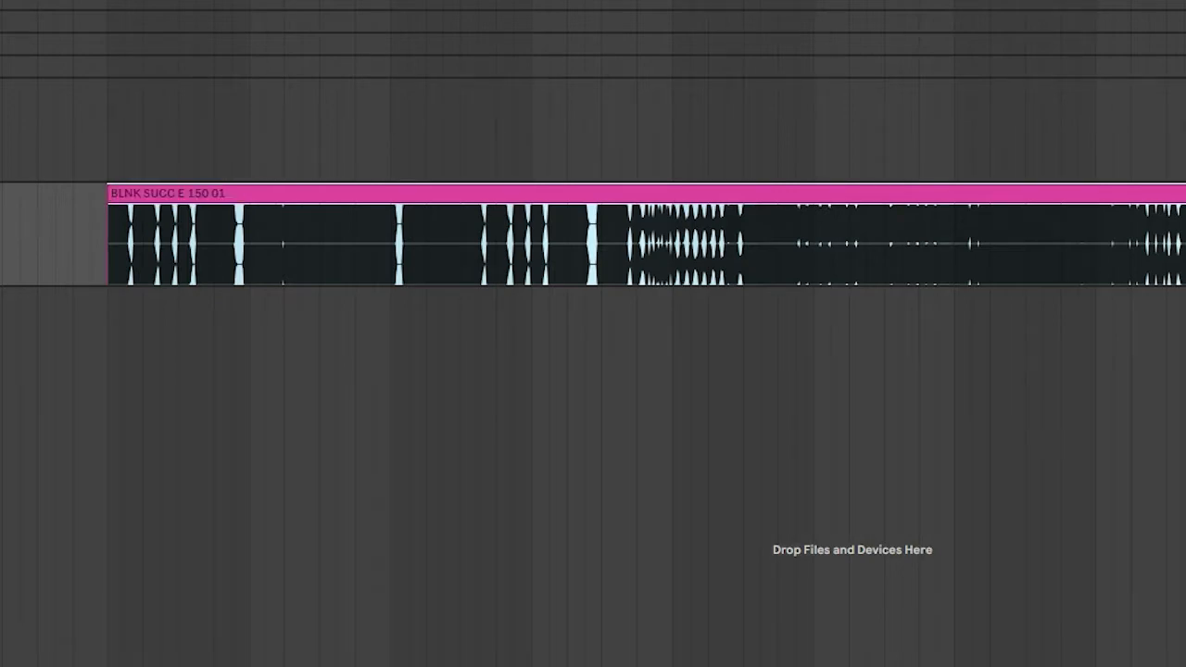
- Try 04 as the ending number of the clip's name and restore it to 01
{"action": "key", "text": "ctrl+r"}
{"action": "key", "text": "Right"}
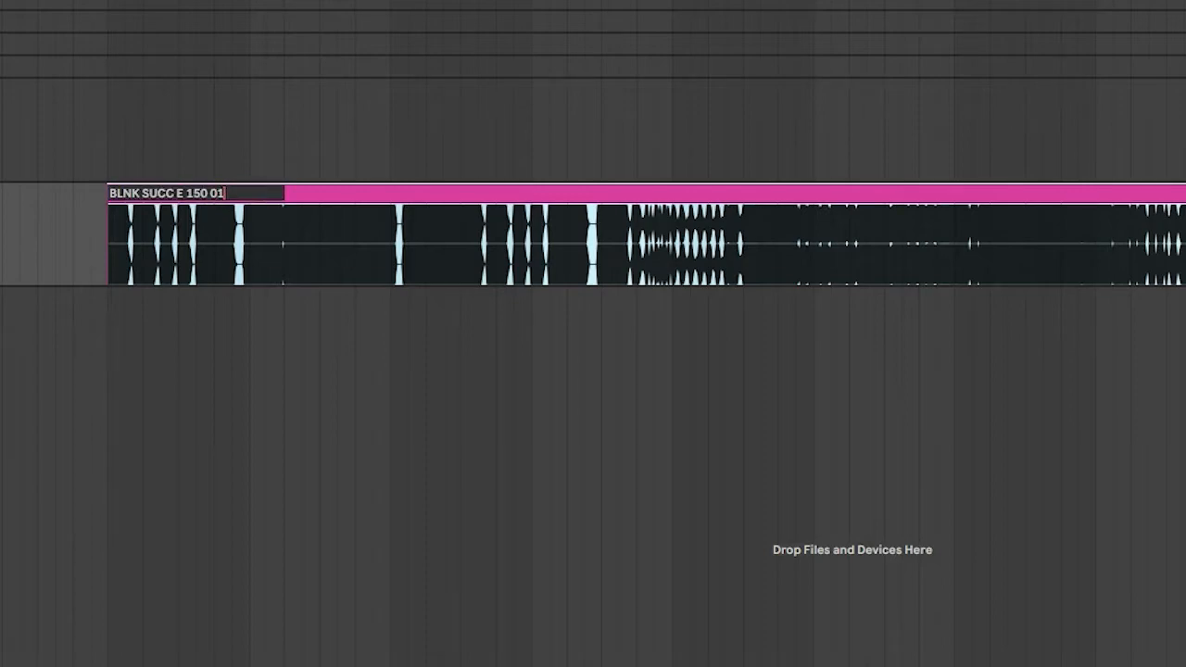
{"action": "key", "text": "BackSpace"}
{"action": "type", "text": "4"}
{"action": "key", "text": "BackSpace"}
{"action": "key", "text": "BackSpace"}
{"action": "key", "text": "BackSpace"}
{"action": "type", "text": "01"}
{"action": "key", "text": "Return"}
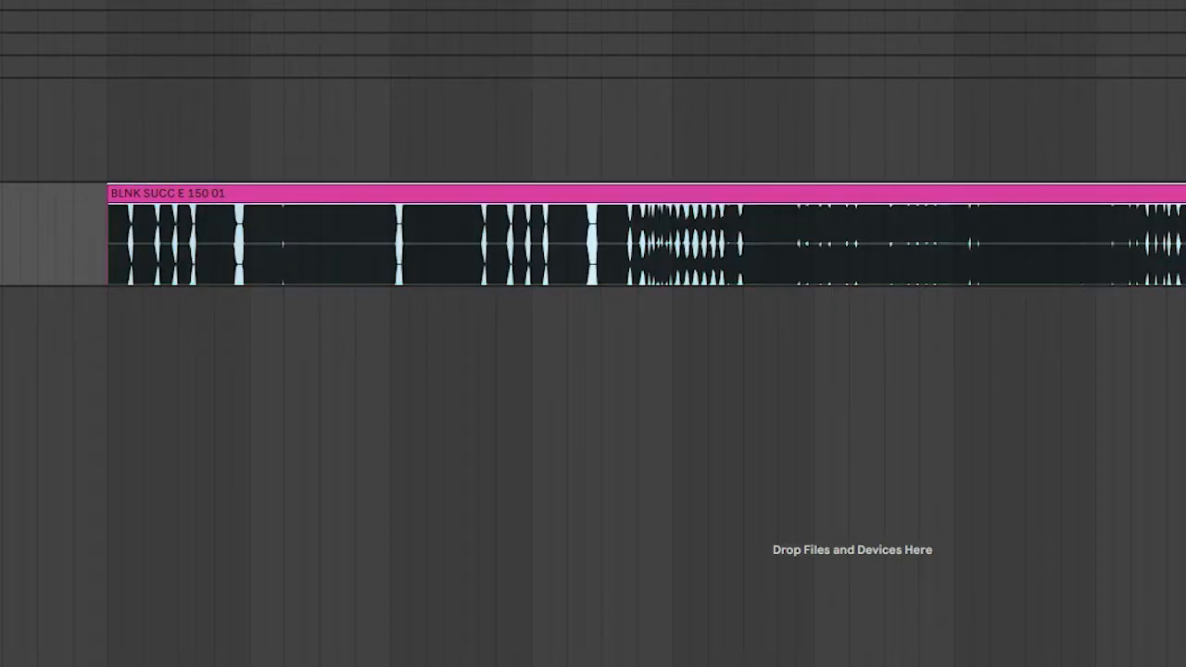
{"action": "key", "text": "plus"}
{"action": "key", "text": "plus"}
{"action": "key", "text": "plus"}
{"action": "key", "text": "minus"}
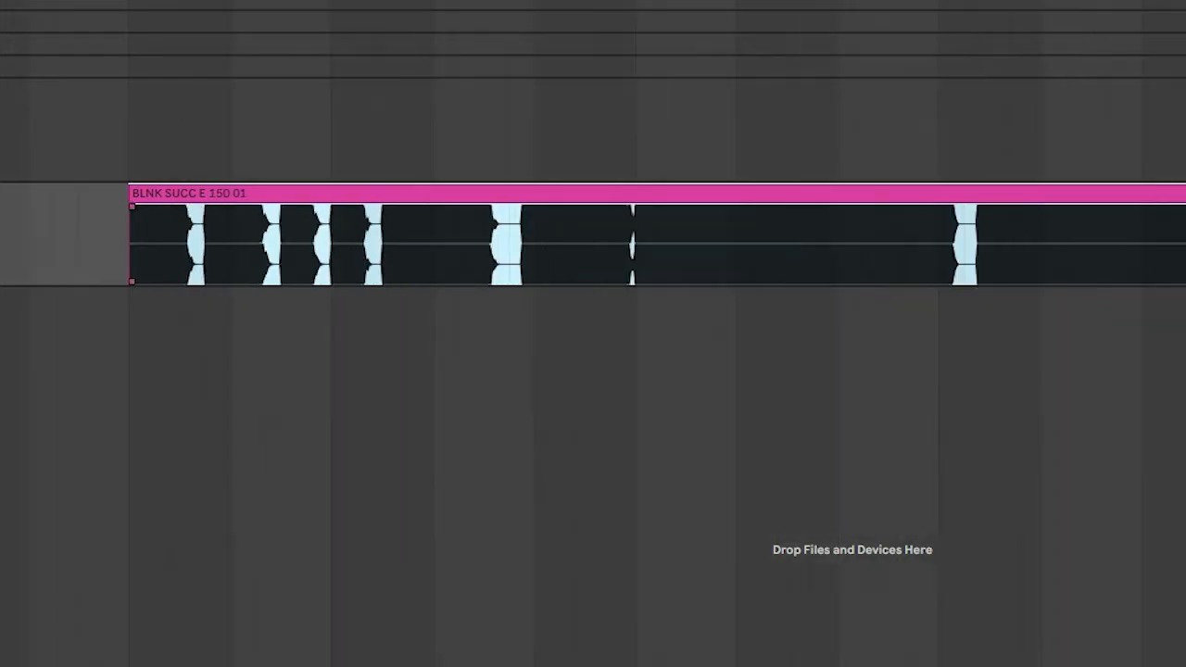
- Try splitting the recorded clip within the tail of its first bass hit and undo that split
{"action": "key", "text": "minus"}
{"action": "key", "text": "ctrl+r"}
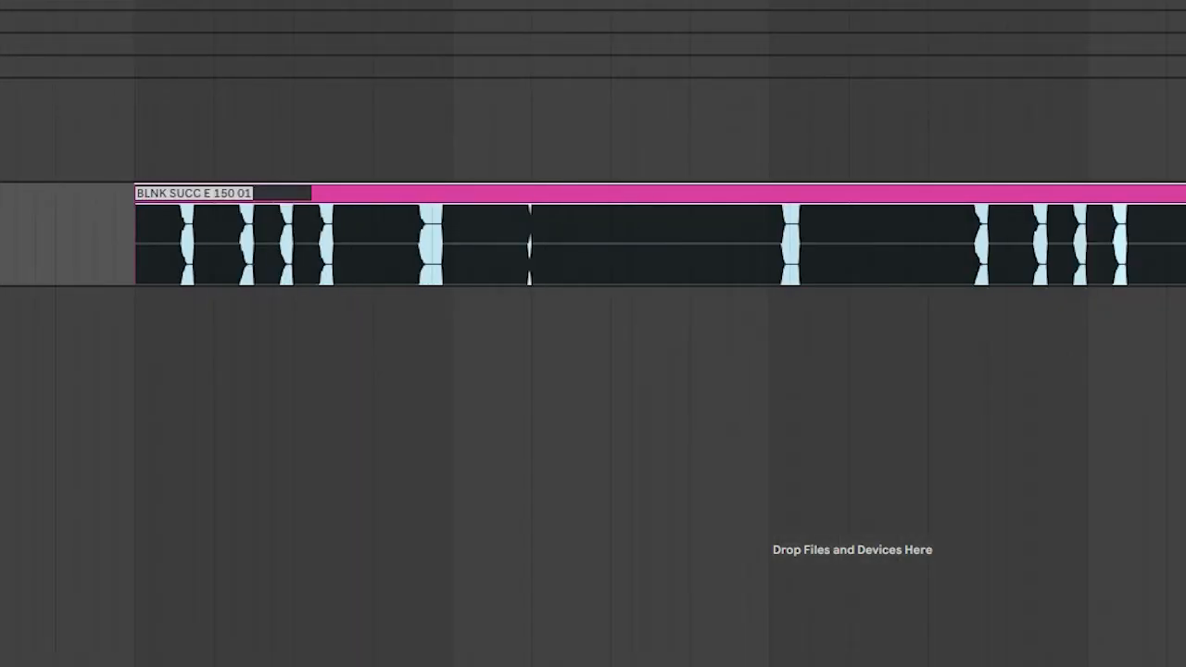
{"action": "left_click", "coordinate": [175, 245]}
{"action": "key", "text": "plus"}
{"action": "key", "text": "plus"}
{"action": "key", "text": "plus"}
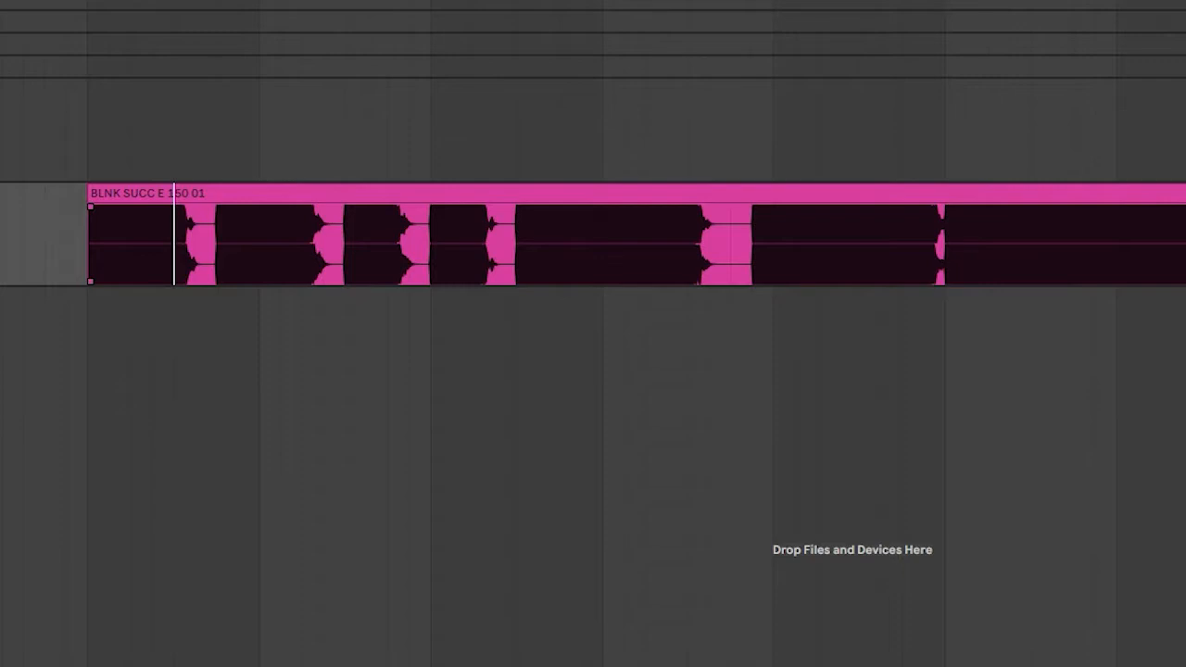
{"action": "left_click", "coordinate": [209, 244]}
{"action": "key", "text": "ctrl+e"}
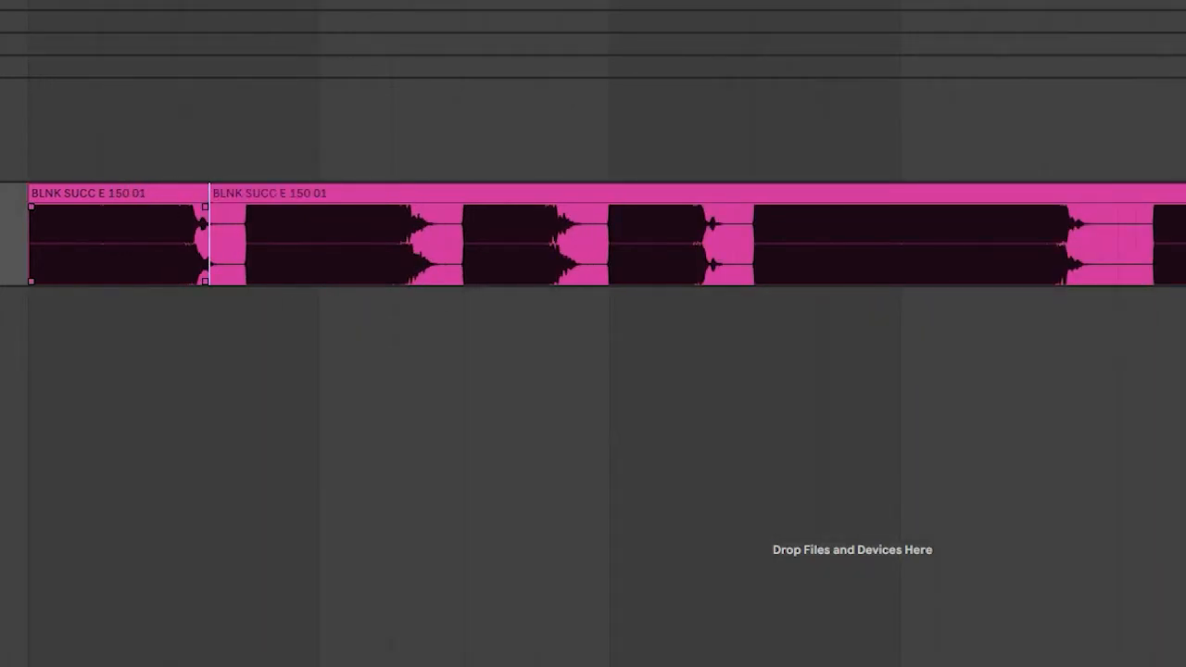
{"action": "left_click", "coordinate": [337, 244]}
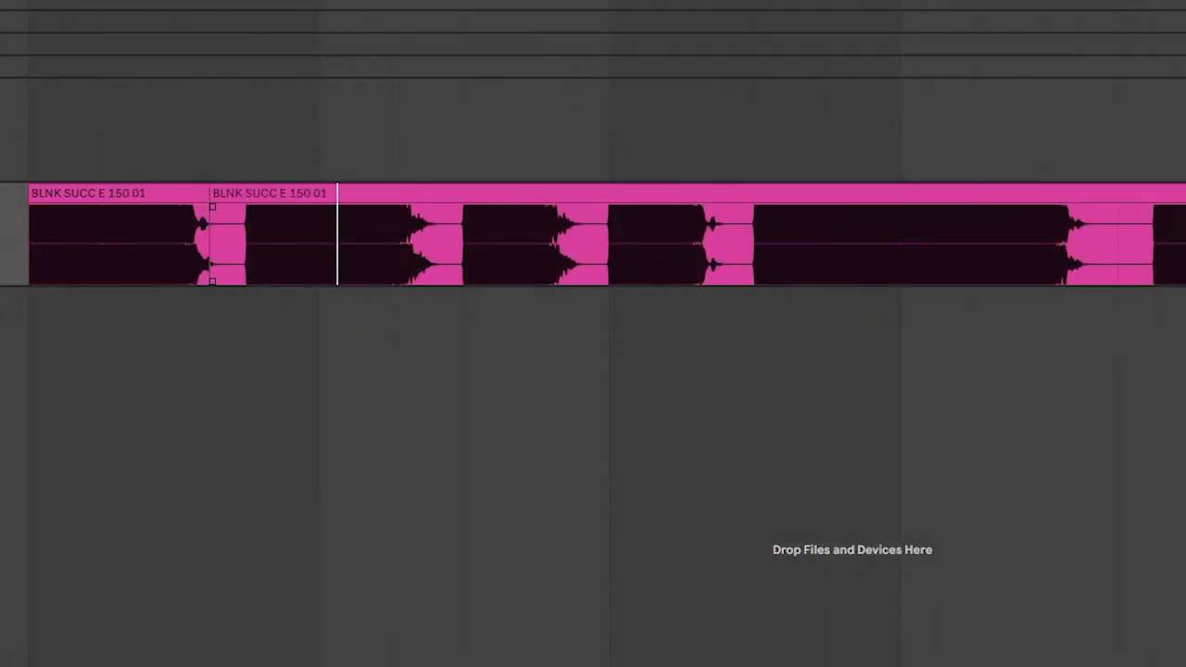
{"action": "left_click_drag", "start_coordinate": [245, 245], "coordinate": [427, 244]}
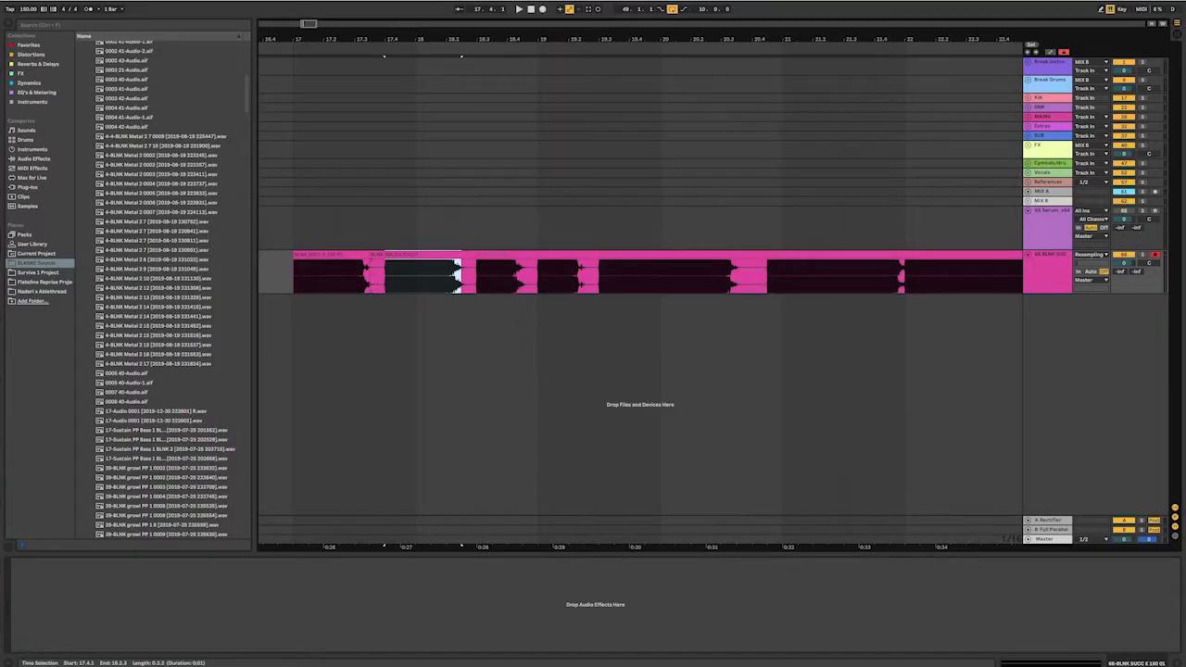
{"action": "left_click_drag", "start_coordinate": [209, 244], "coordinate": [245, 245]}
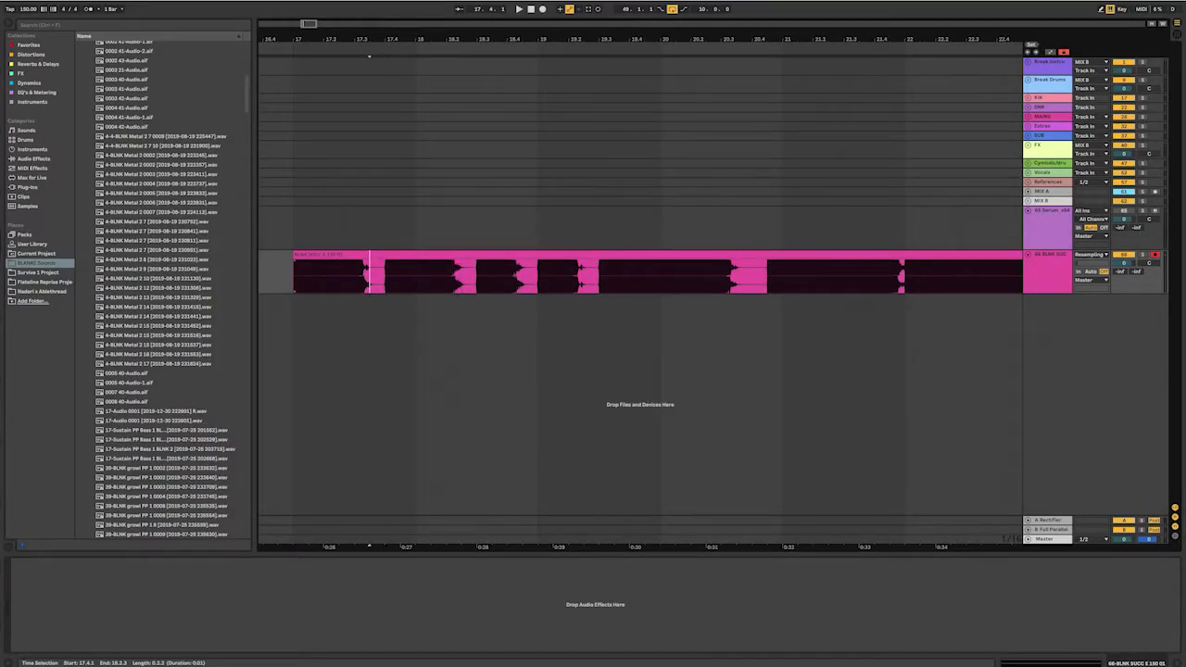
{"action": "key", "text": "ctrl+z"}
- Play the recorded clip from its start to audition the first bass hits
{"action": "left_click", "coordinate": [155, 245]}
{"action": "left_click", "coordinate": [155, 194]}
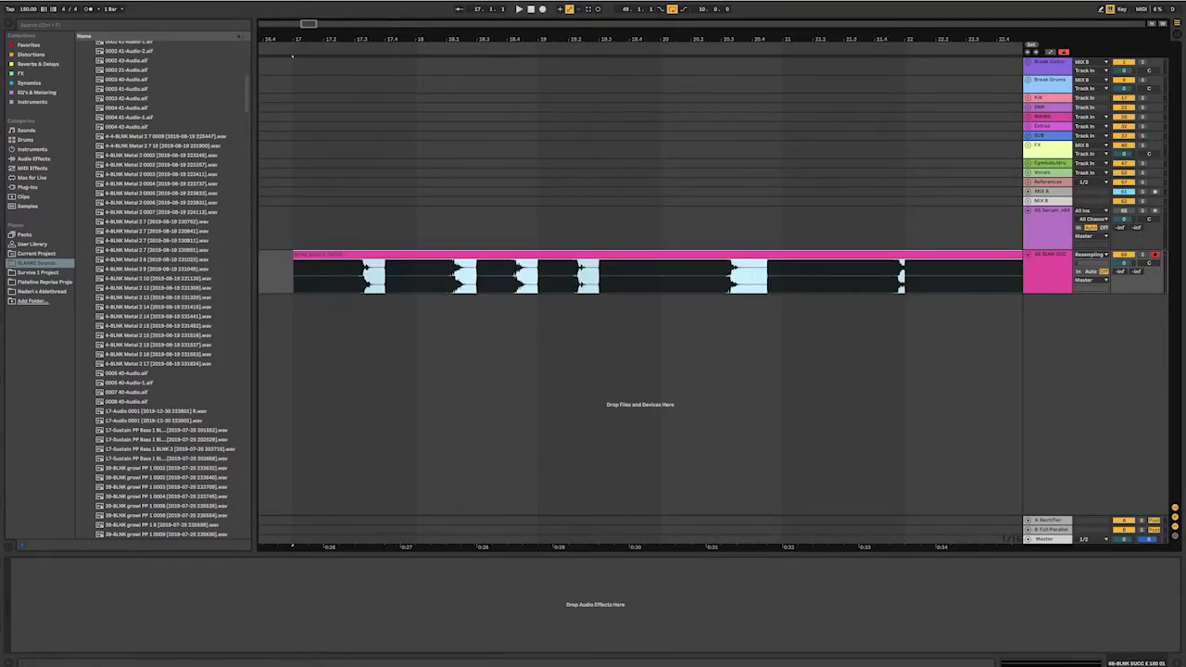
{"action": "key", "text": "space"}
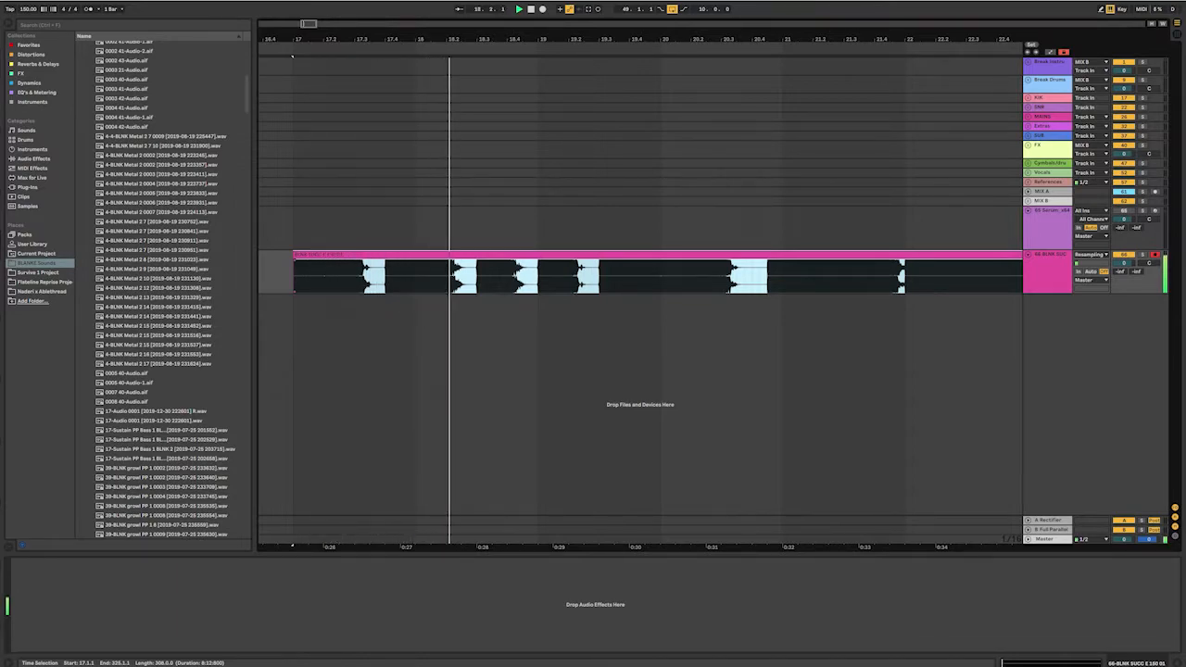
{"action": "key", "text": "space"}
- Split the recorded clip at 17.3.3, in the quiet tail of the first bass hit, and select the first piece
{"action": "left_click", "coordinate": [363, 277]}
{"action": "scroll", "coordinate": [363, 277], "scroll_direction": "up", "scroll_amount": 2}
{"action": "scroll", "coordinate": [363, 277], "scroll_direction": "up", "scroll_amount": 1}
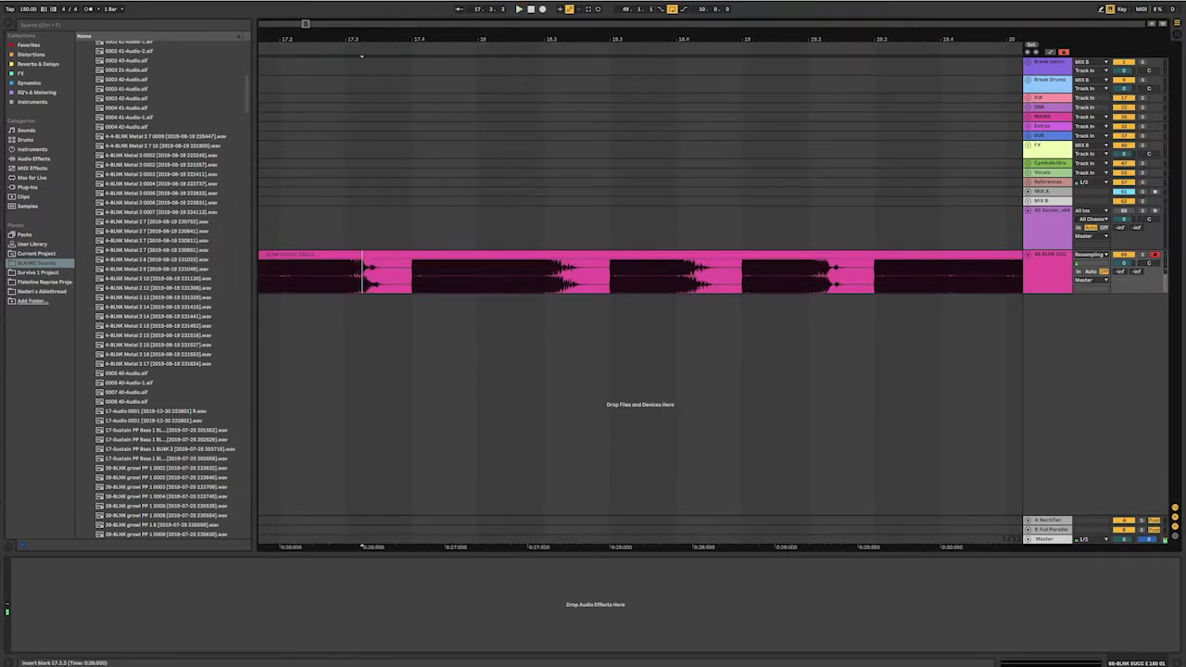
{"action": "left_click", "coordinate": [387, 277]}
{"action": "key", "text": "ctrl+e"}
{"action": "scroll", "coordinate": [387, 277], "scroll_direction": "left", "scroll_amount": 1}
{"action": "left_click", "coordinate": [387, 254]}
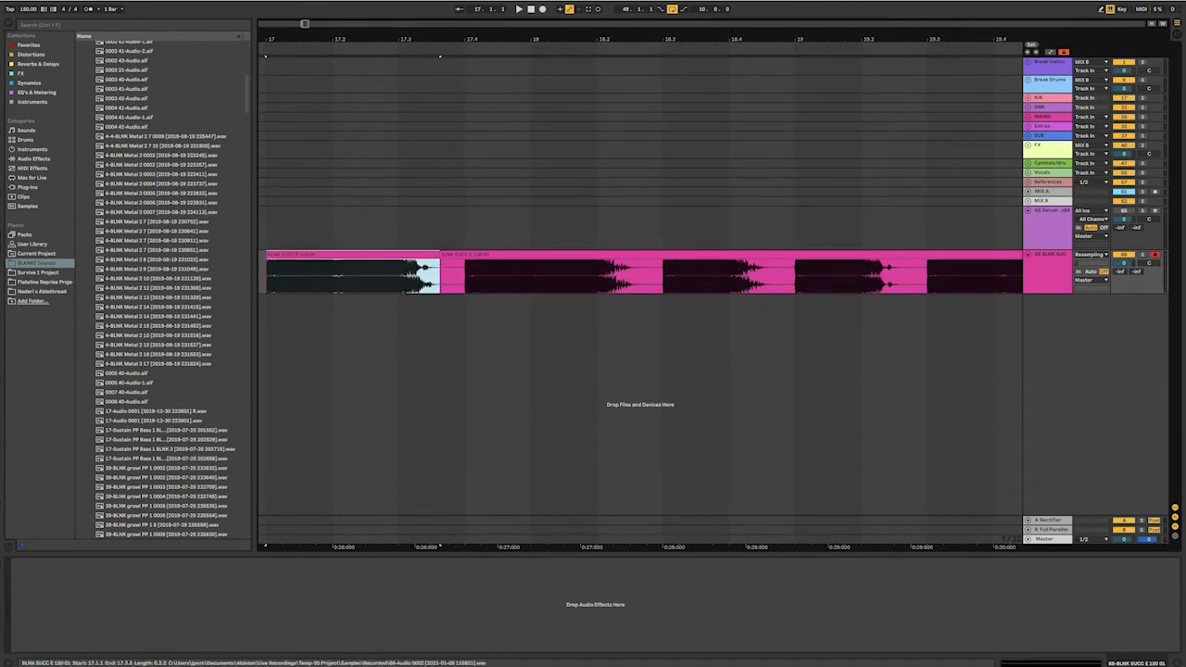
- Consolidate the split-off first bass hit into its own sample, keeping the name BLNK SUCC E 150 01
{"action": "key", "text": "ctrl+r"}
{"action": "left_click", "coordinate": [382, 277]}
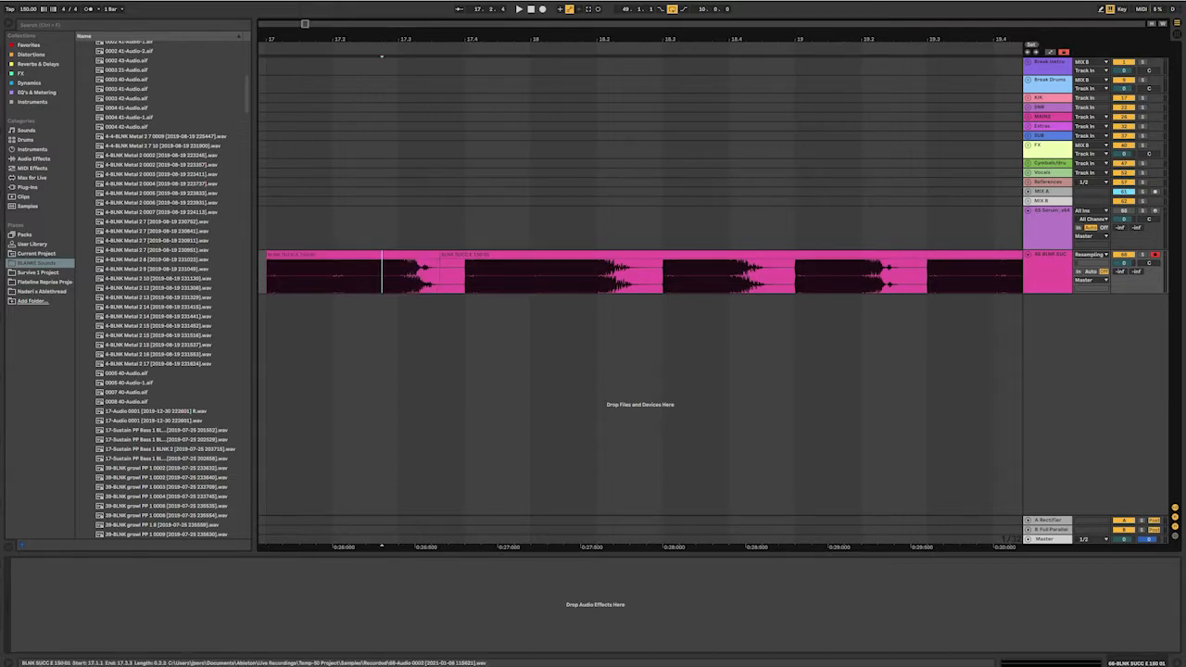
{"action": "left_click", "coordinate": [382, 255]}
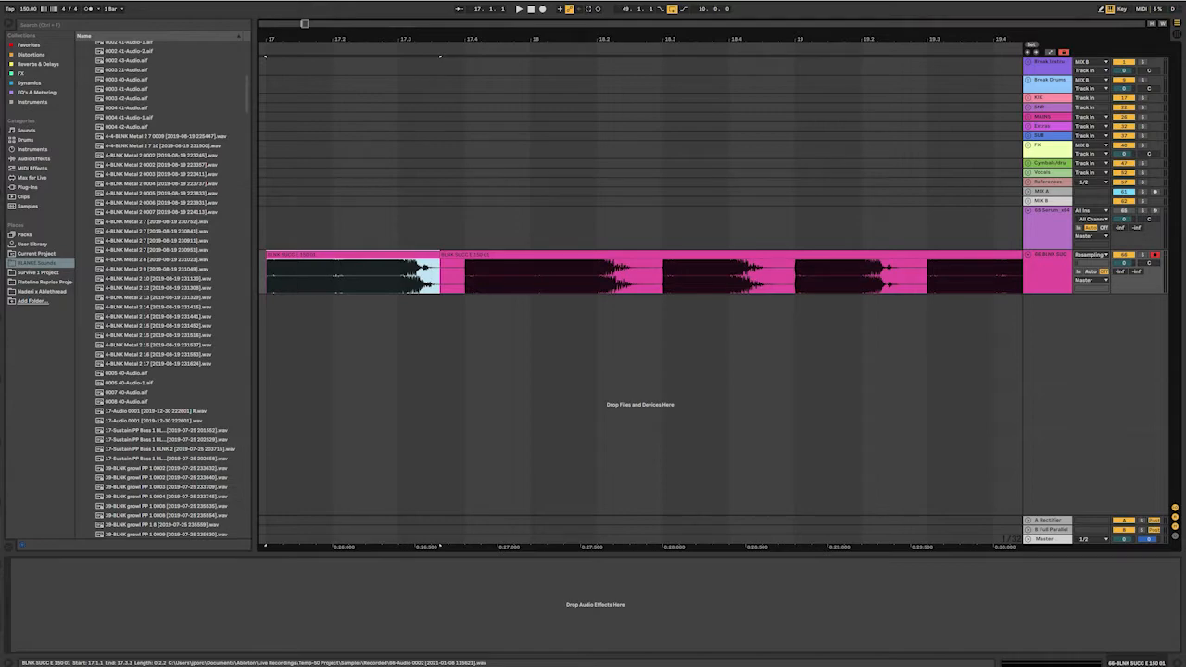
{"action": "right_click", "coordinate": [419, 262]}
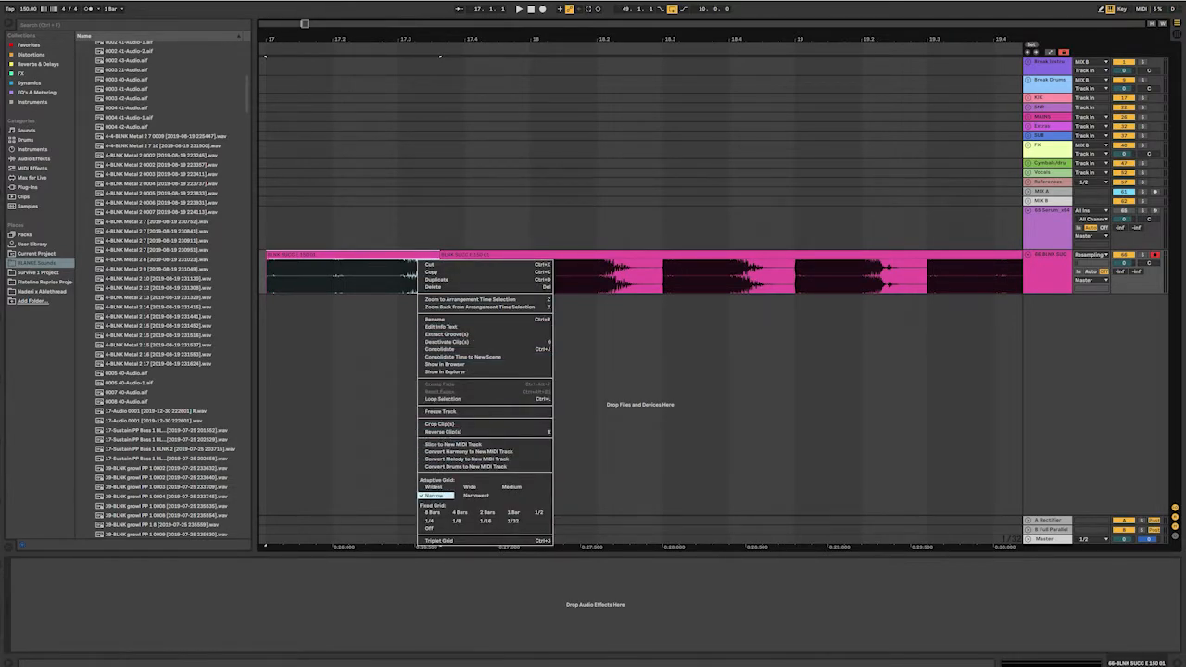
{"action": "left_click", "coordinate": [398, 256]}
{"action": "right_click", "coordinate": [398, 257]}
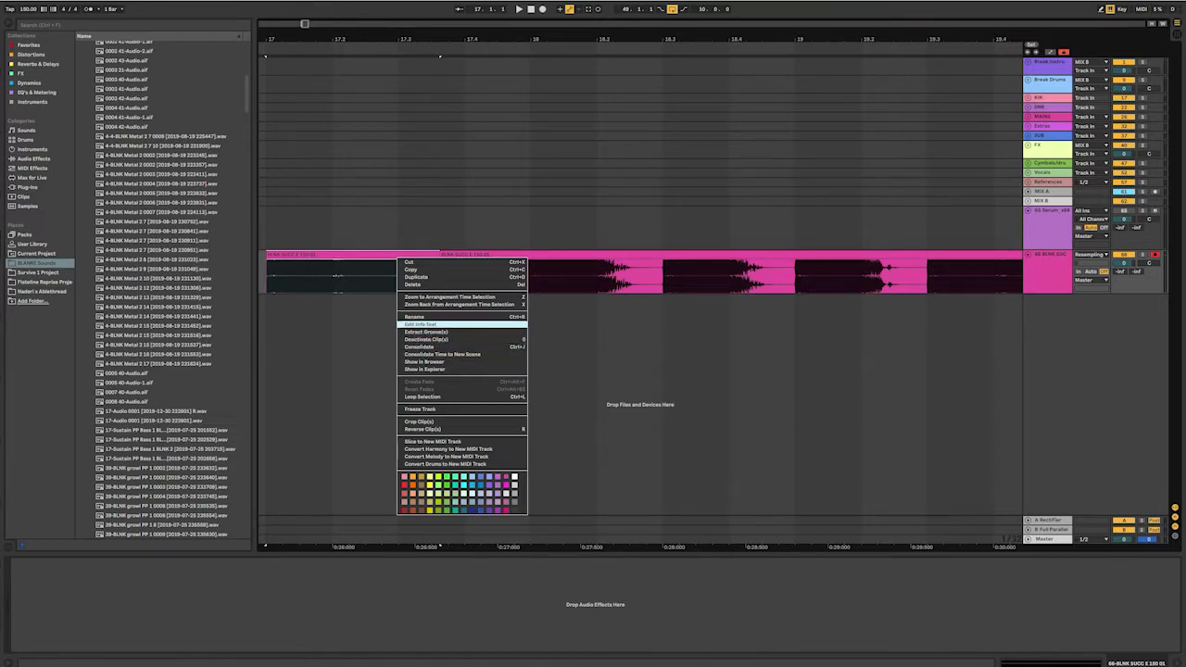
{"action": "key", "text": "Escape"}
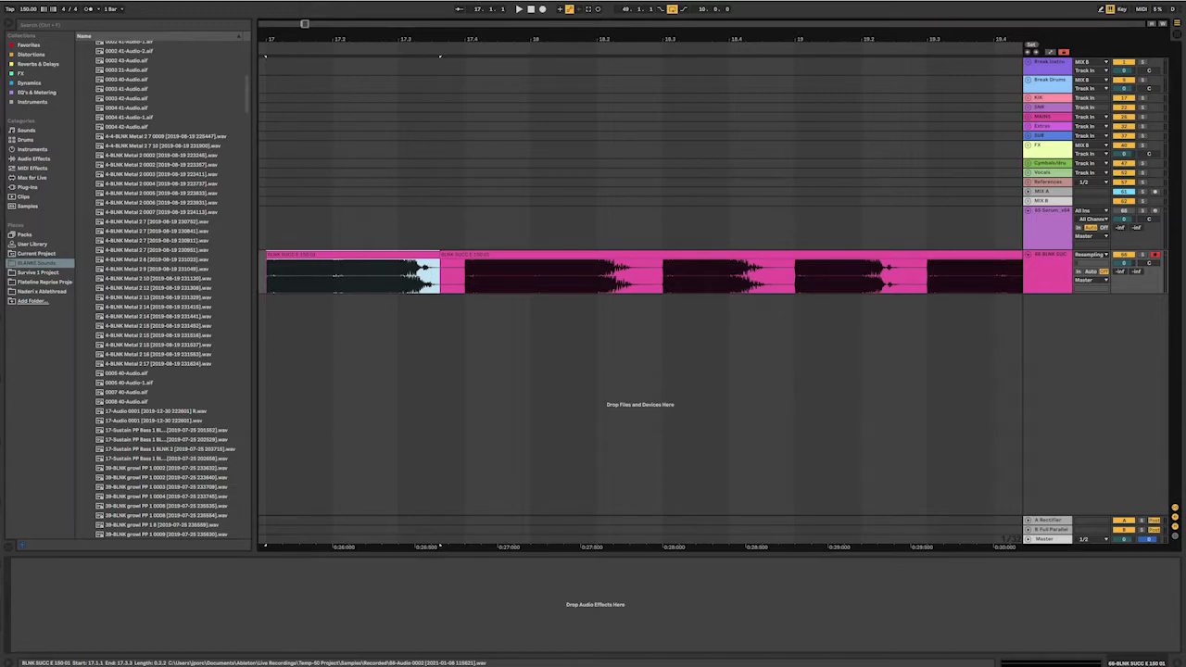
{"action": "key", "text": "ctrl+j"}
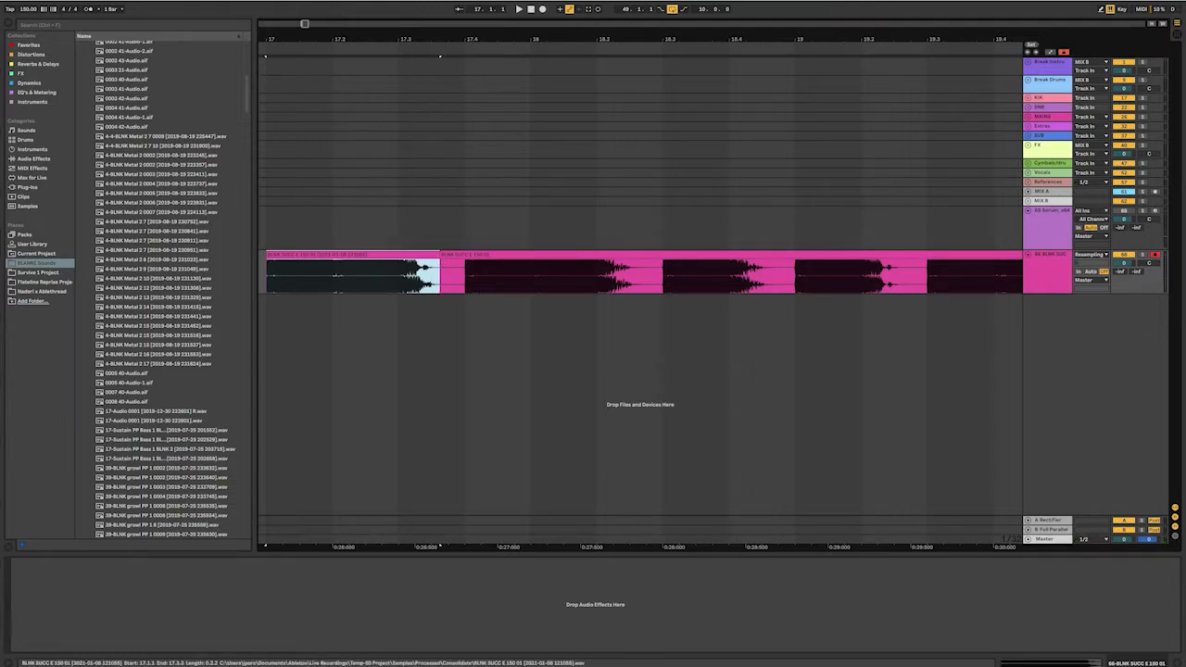
- Show the consolidated sample in Explorer and move the Consolidate folder window clear of the clip
{"action": "right_click", "coordinate": [405, 259]}
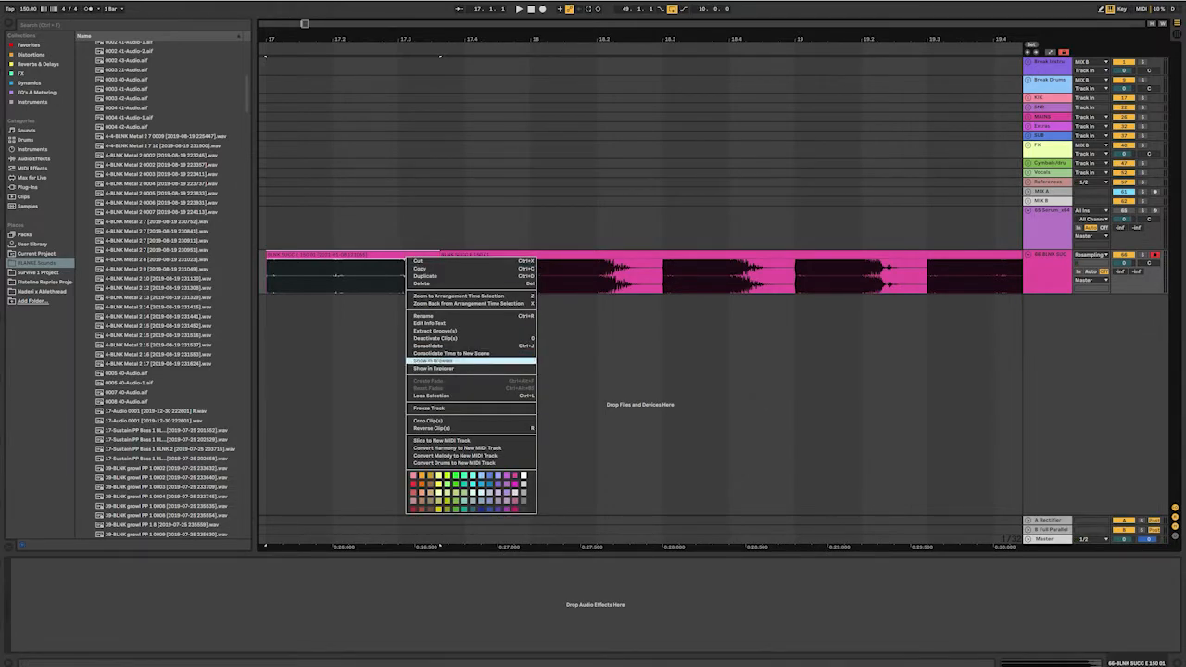
{"action": "left_click", "coordinate": [434, 368]}
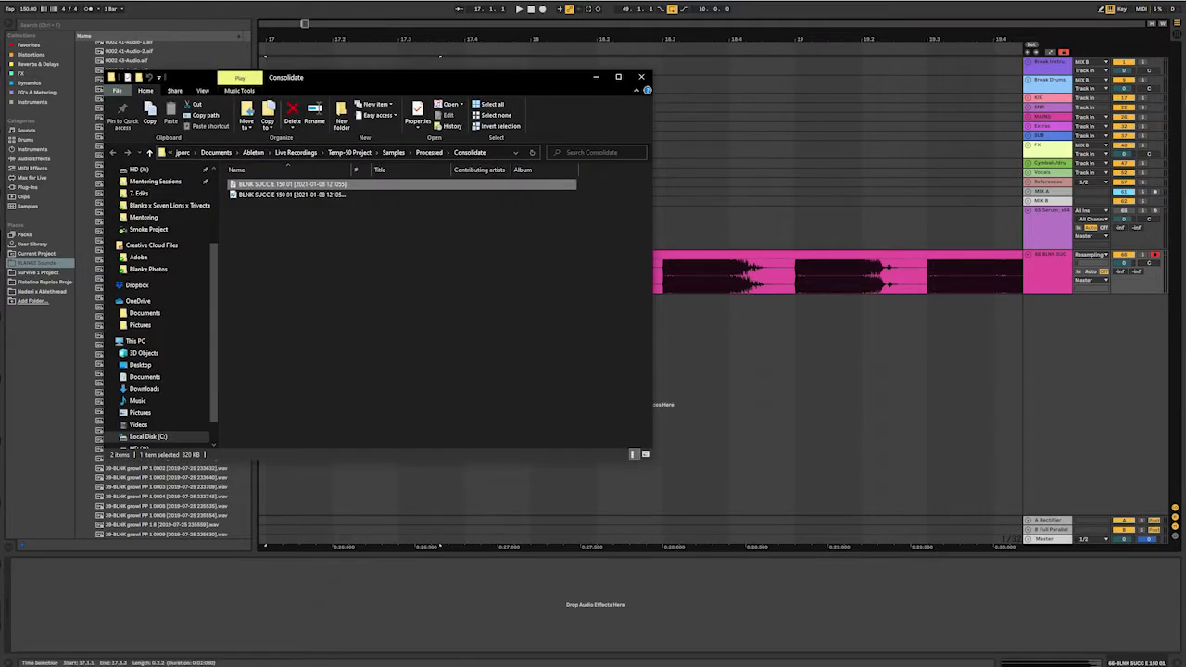
{"action": "left_click_drag", "start_coordinate": [364, 72], "coordinate": [847, 56]}
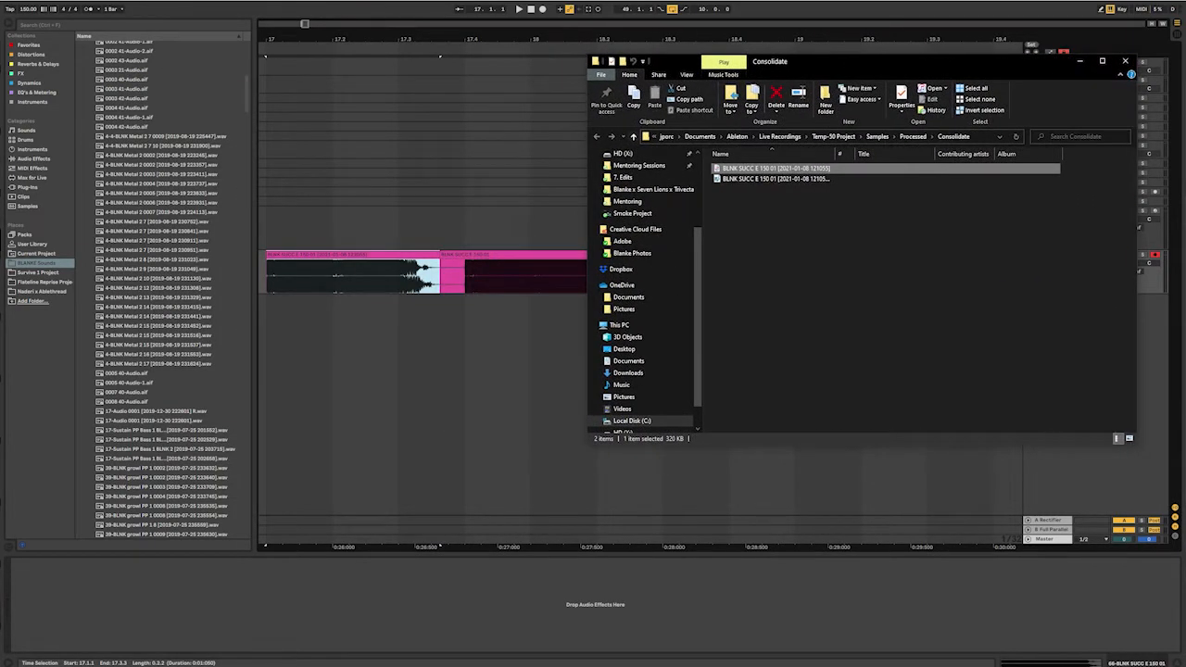
- Open a second Explorer window beside the first and browse from BLANKE CREATE through BLANKE Sounds to the BLANKE SOUNDS folder
{"action": "scroll", "coordinate": [163, 278], "scroll_direction": "up", "scroll_amount": 12}
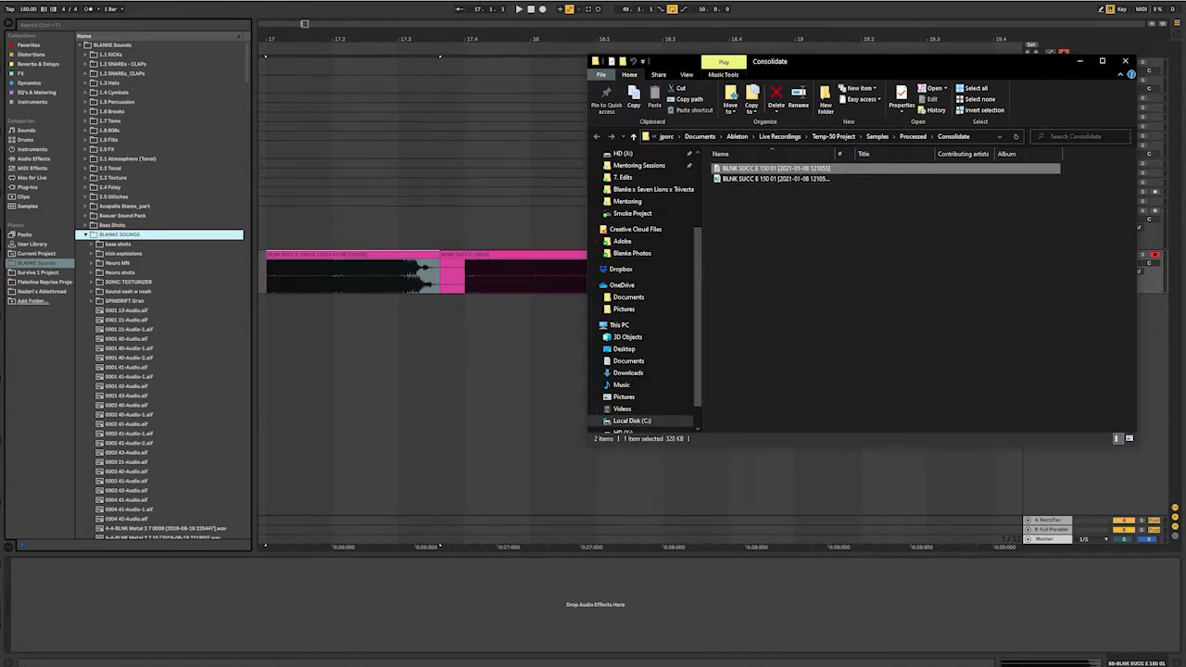
{"action": "scroll", "coordinate": [644, 287], "scroll_direction": "up", "scroll_amount": 4}
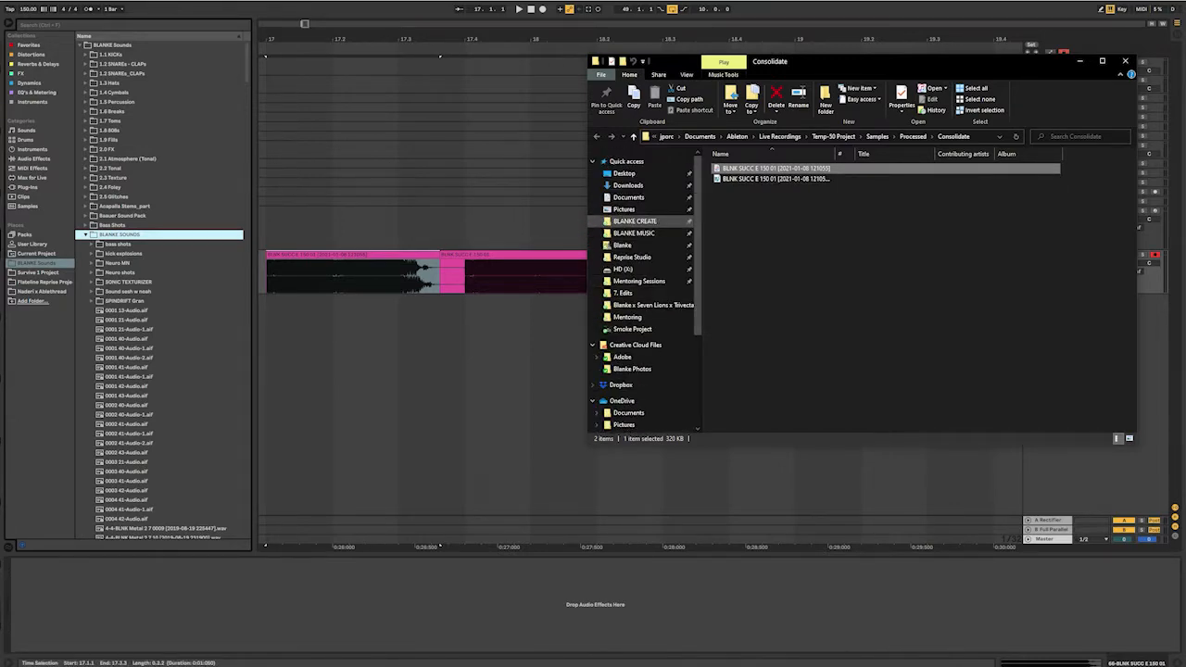
{"action": "key", "text": "ctrl+n"}
{"action": "left_click_drag", "start_coordinate": [838, 77], "coordinate": [257, 104]}
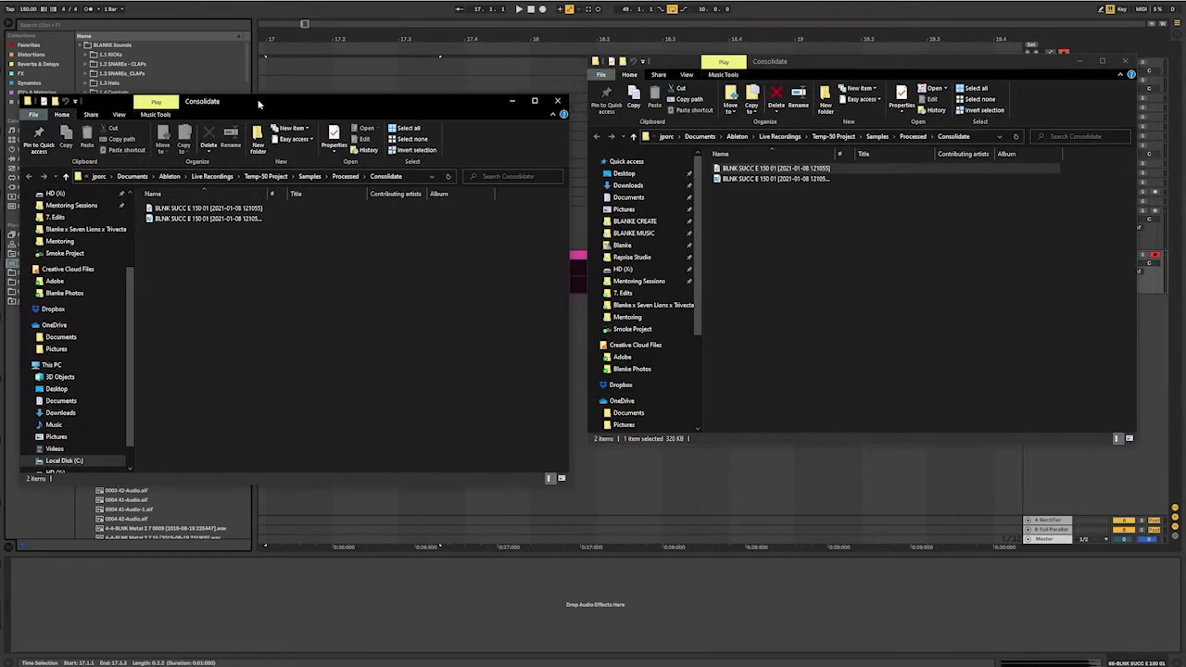
{"action": "scroll", "coordinate": [61, 319], "scroll_direction": "up", "scroll_amount": 3}
{"action": "scroll", "coordinate": [63, 278], "scroll_direction": "down", "scroll_amount": 1}
{"action": "left_click", "coordinate": [67, 252]}
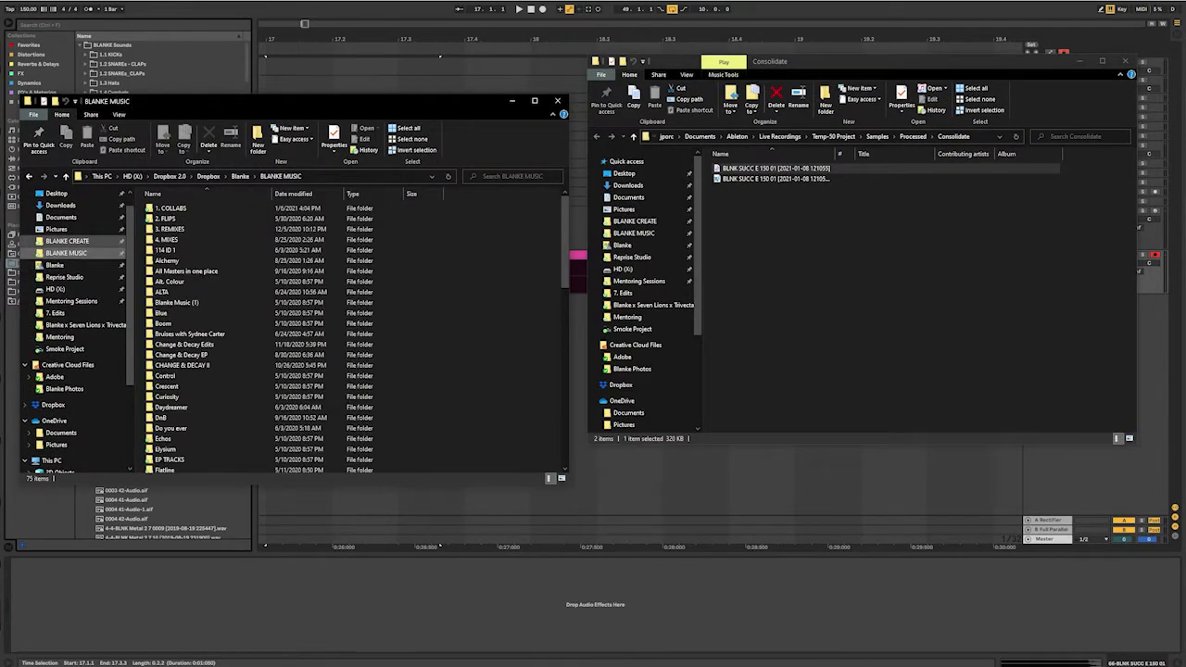
{"action": "left_click", "coordinate": [68, 240]}
{"action": "double_click", "coordinate": [176, 219]}
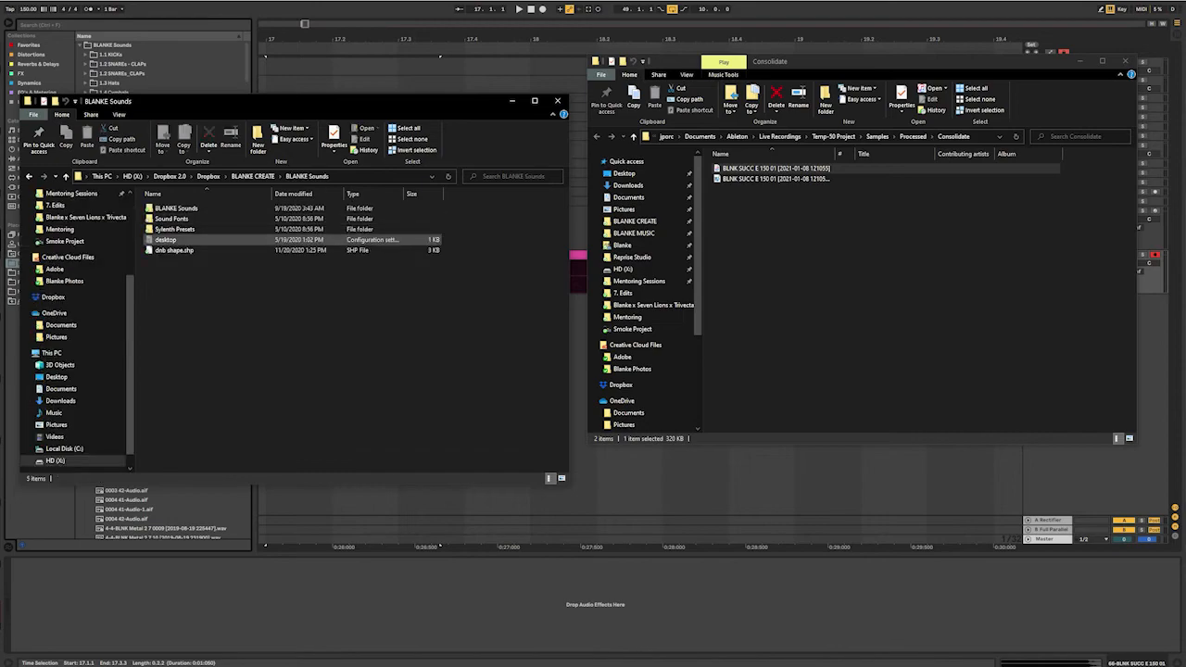
{"action": "double_click", "coordinate": [176, 209]}
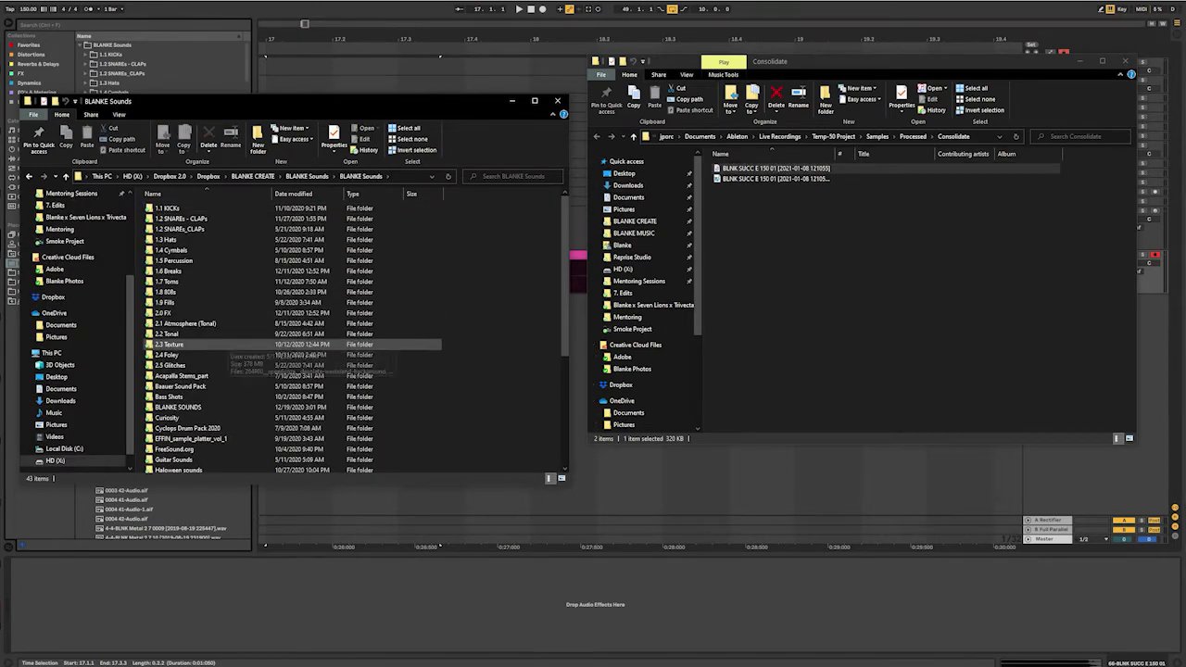
{"action": "double_click", "coordinate": [178, 299]}
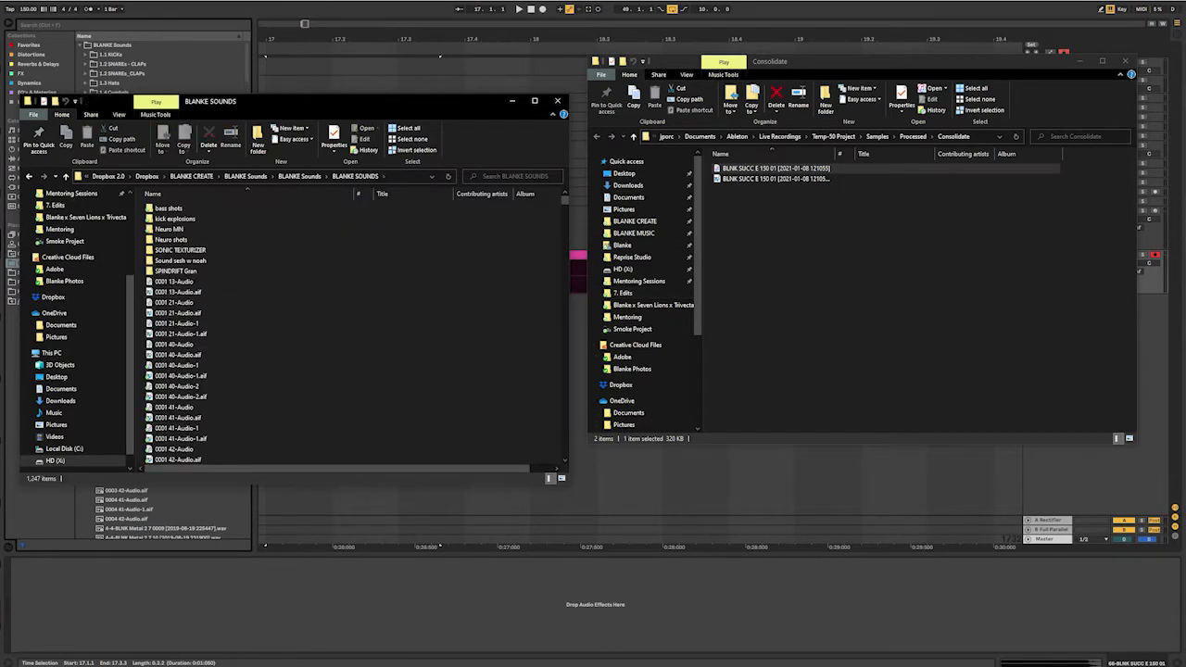
- Point out the consolidated sample's two files in the Consolidate folder and close the BLANKE SOUNDS folder window
{"action": "mouse_move", "coordinate": [774, 178]}
{"action": "left_mouse_down"}
{"action": "mouse_move", "coordinate": [776, 213]}
{"action": "mouse_move", "coordinate": [773, 169]}
{"action": "left_mouse_up"}
{"action": "left_click", "coordinate": [774, 179]}
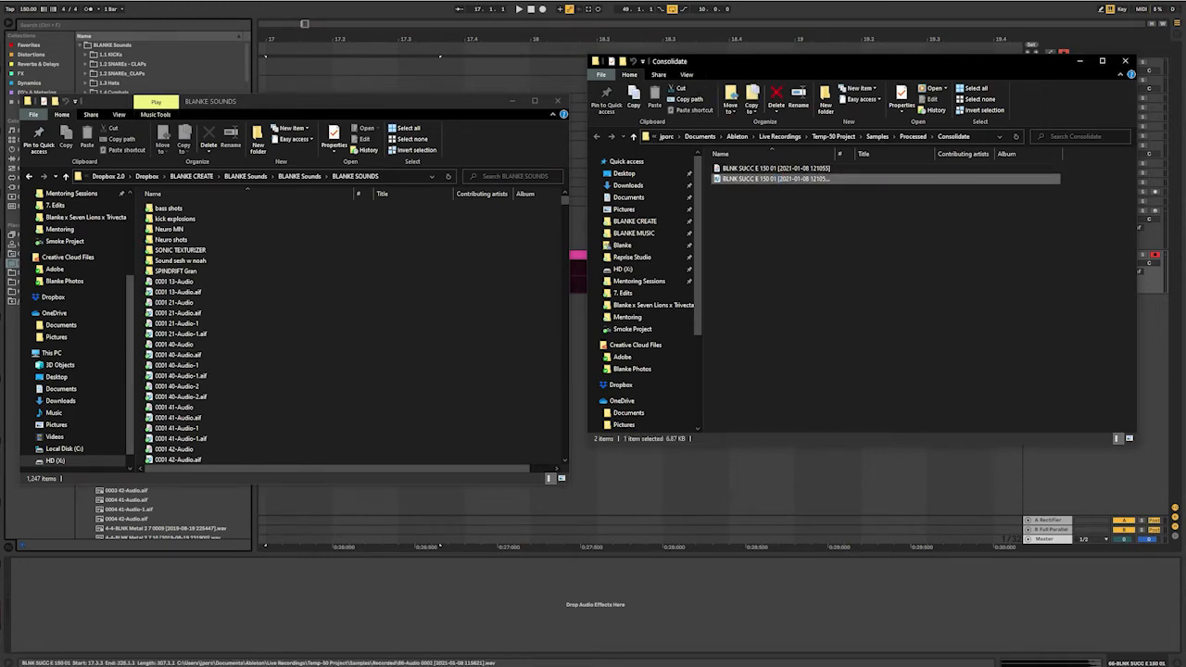
{"action": "left_click", "coordinate": [557, 101]}
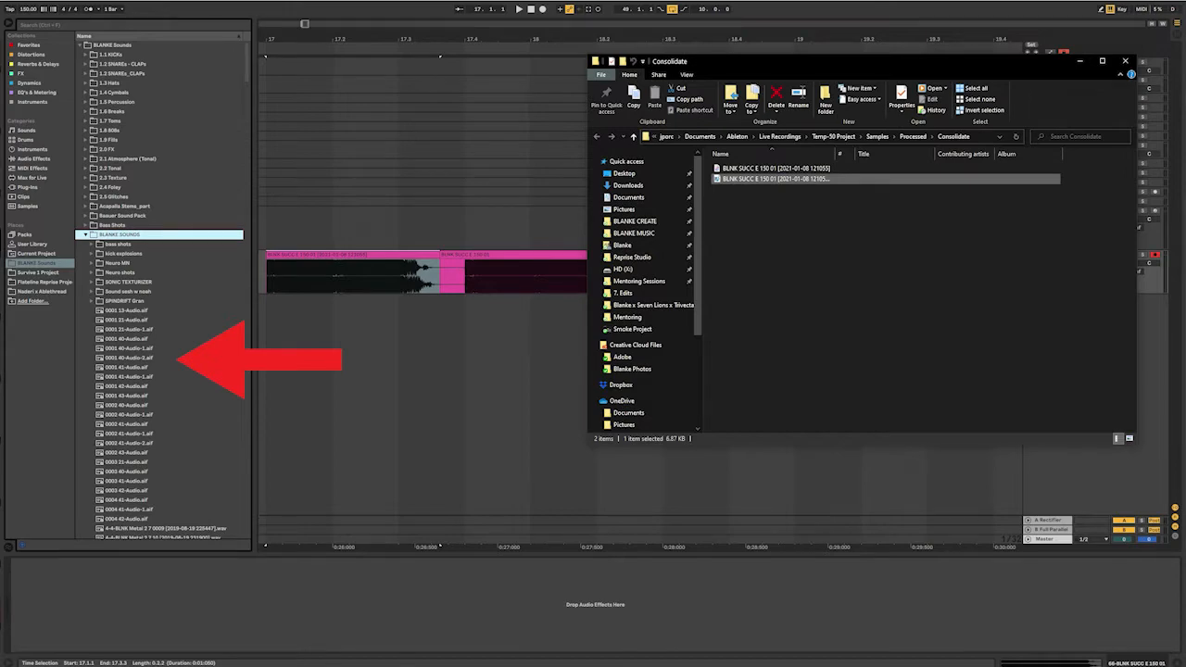
- Audition the remaining recording from 17.4.1 and from the start of the hit at 20.4.3
{"action": "left_click", "coordinate": [373, 255]}
{"action": "left_click", "coordinate": [373, 276]}
{"action": "left_click", "coordinate": [465, 276]}
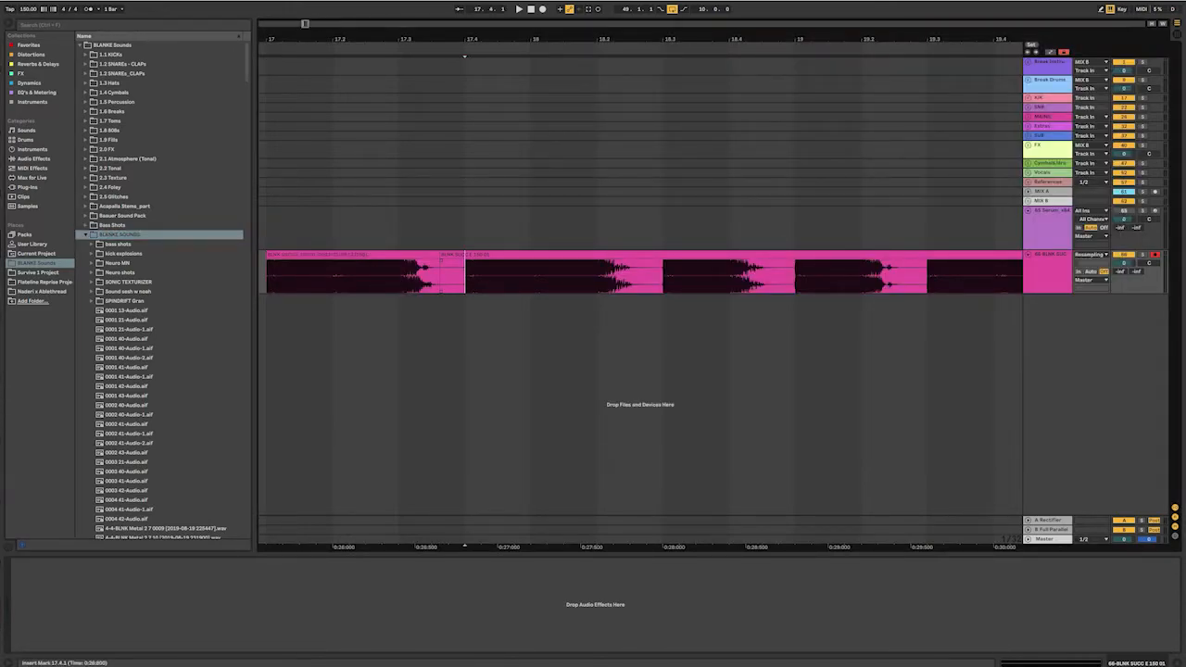
{"action": "key", "text": "space"}
{"action": "key", "text": "minus"}
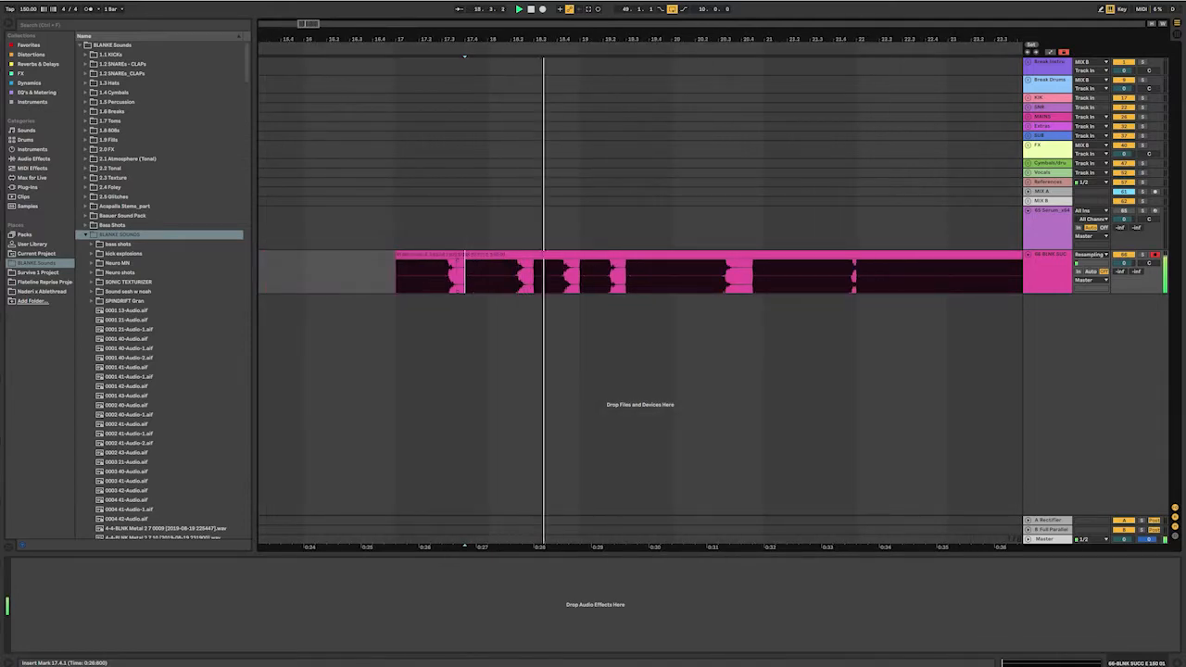
{"action": "key", "text": "minus"}
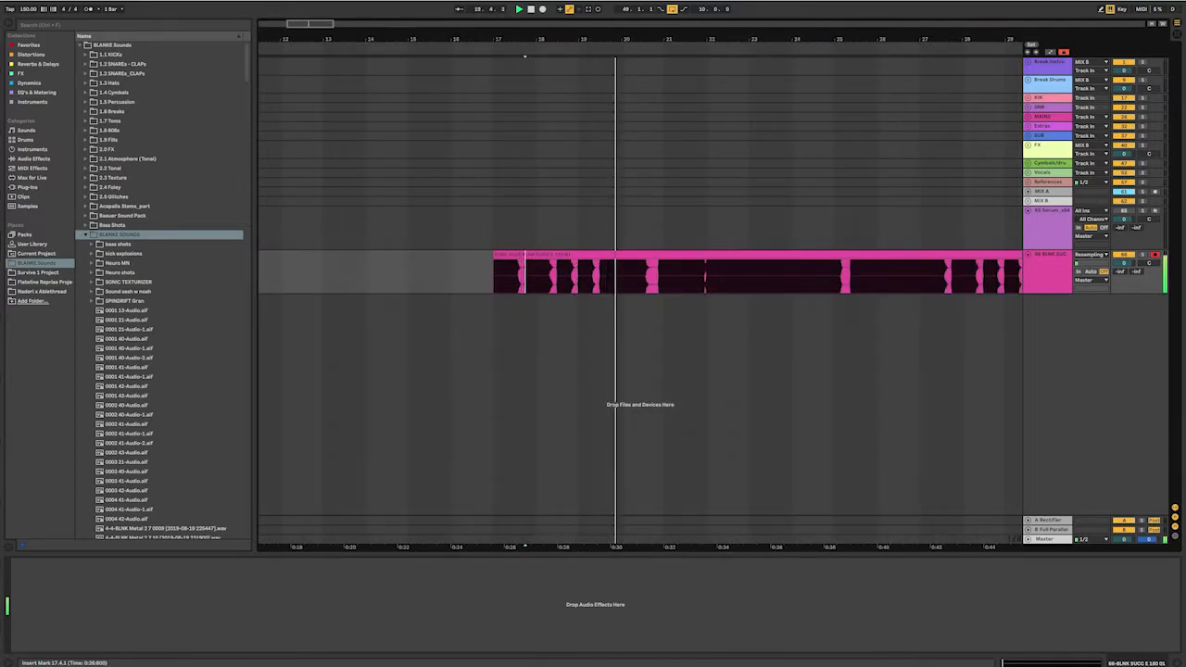
{"action": "key", "text": "plus"}
{"action": "left_click", "coordinate": [618, 276]}
{"action": "key", "text": "space"}
{"action": "key", "text": "space"}
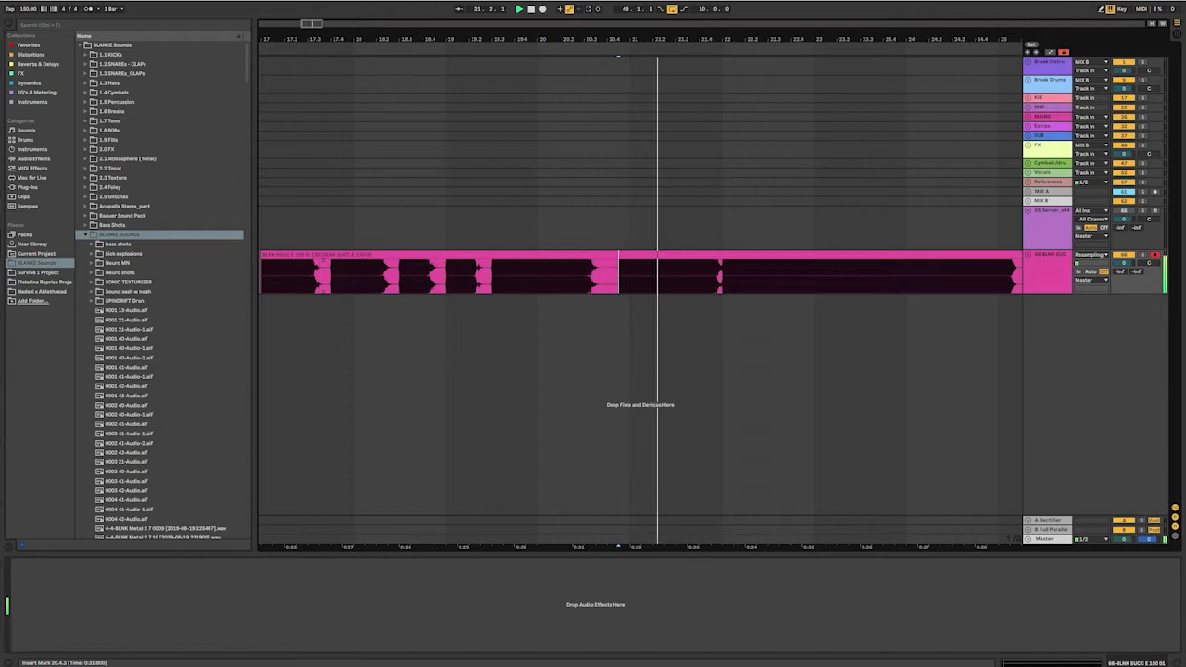
- Audition the short bass hit at 19.1.1 and split it off as a separate clip ending at 19.3.1
{"action": "left_click", "coordinate": [446, 276]}
{"action": "key", "text": "space"}
{"action": "key", "text": "space"}
{"action": "key", "text": "space"}
{"action": "left_click_drag", "start_coordinate": [445, 276], "coordinate": [492, 276]}
{"action": "key", "text": "super+e"}
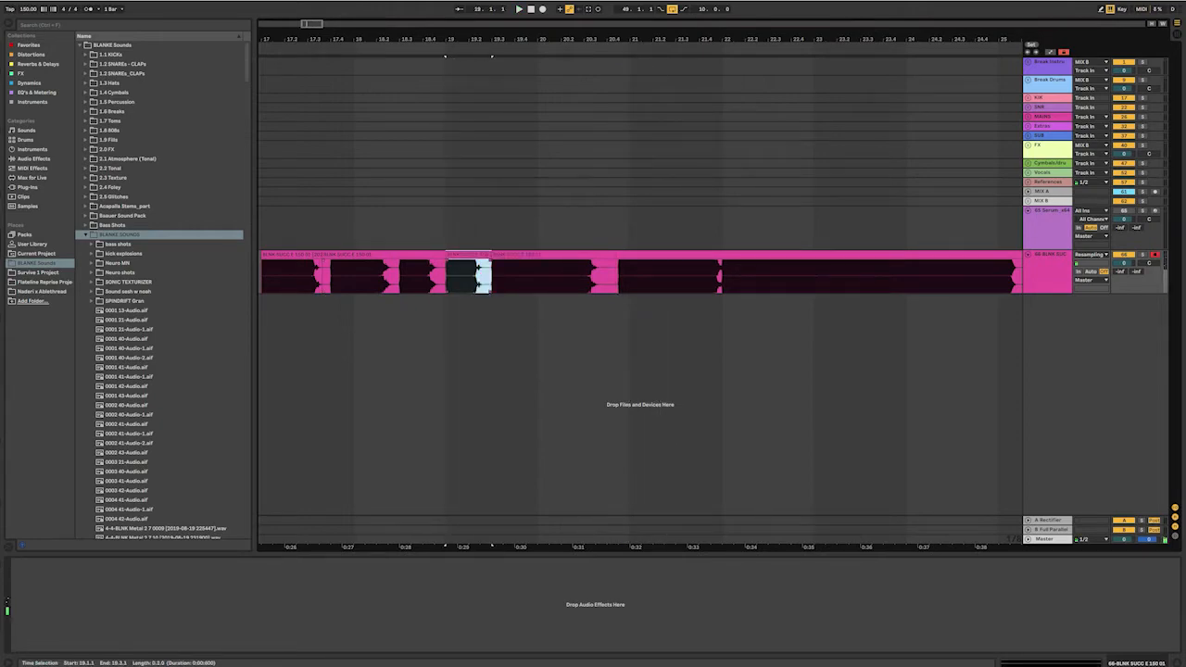
- Open the isolated 19.1.1 clip's name for editing, confirm it, and consolidate the clip into its own sample
{"action": "key", "text": "plus"}
{"action": "key", "text": "plus"}
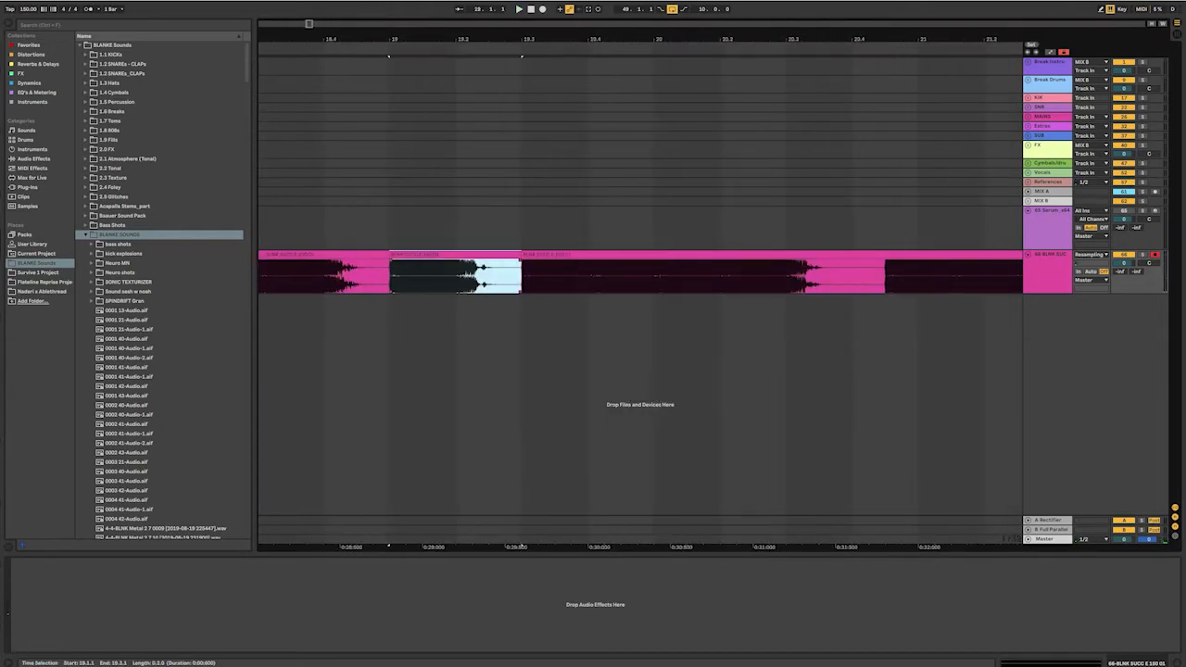
{"action": "key", "text": "super+r"}
{"action": "key", "text": "Right"}
{"action": "key", "text": "Return"}
{"action": "key", "text": "super+j"}
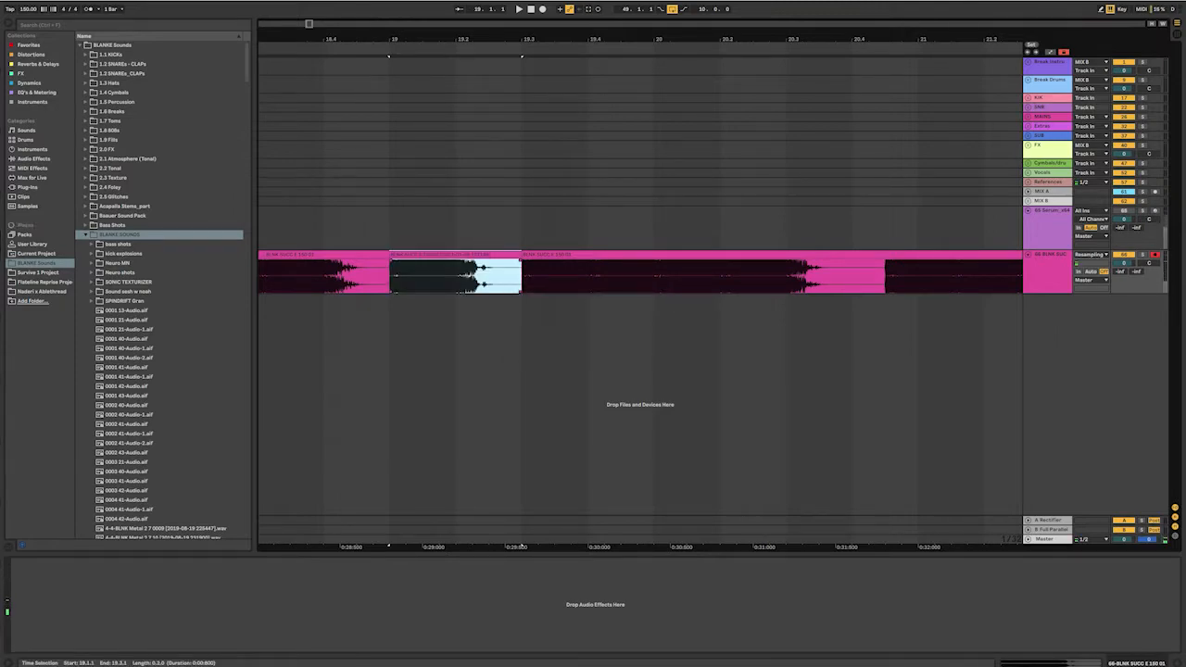
- Audition the consolidated 19.1.1 hit and the recording further along from 28.1.1 and 32.2.1
{"action": "key", "text": "space"}
{"action": "key", "text": "minus"}
{"action": "key", "text": "minus"}
{"action": "key", "text": "minus"}
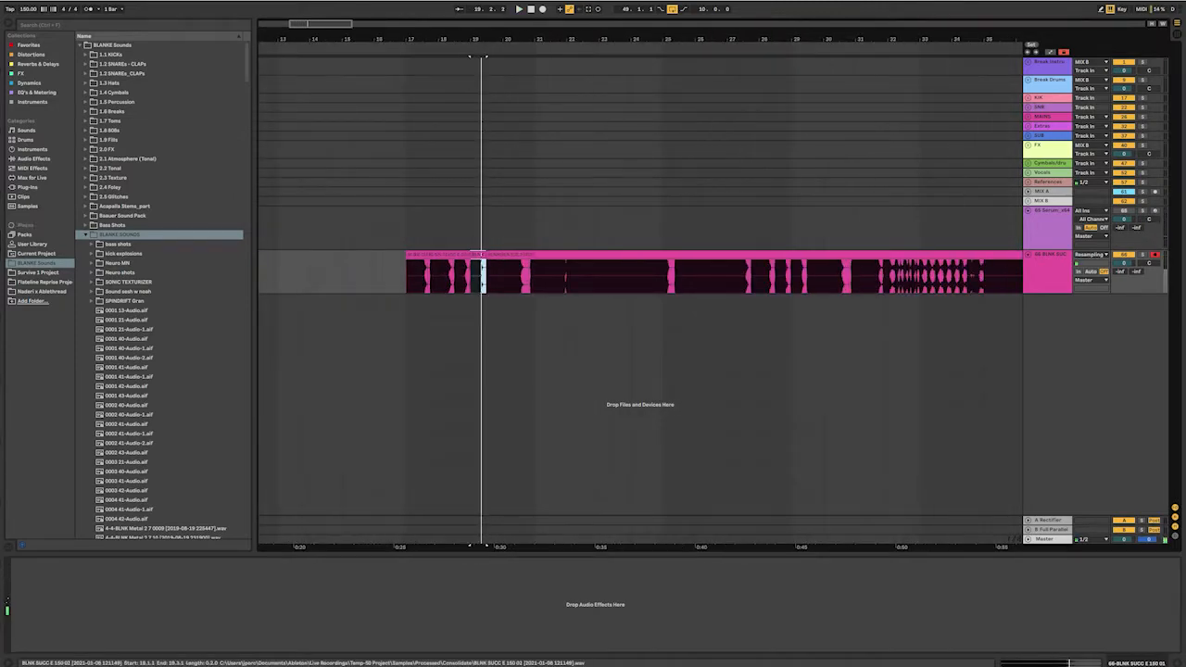
{"action": "scroll", "coordinate": [639, 292], "scroll_direction": "right", "scroll_amount": 1}
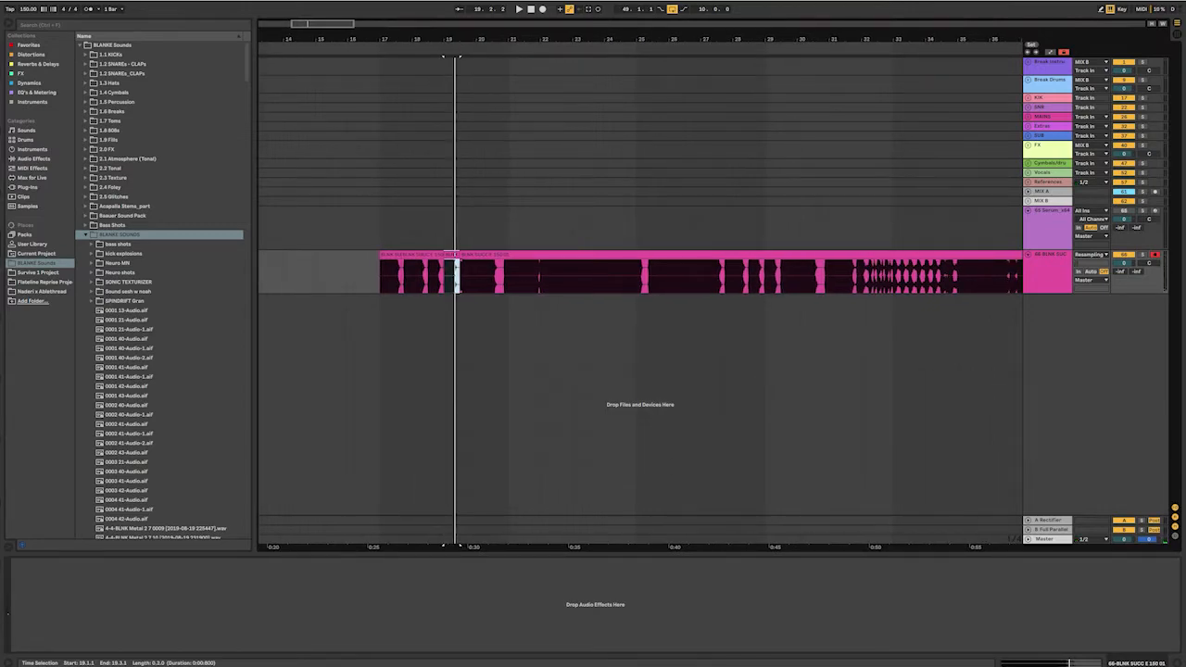
{"action": "scroll", "coordinate": [525, 276], "scroll_direction": "up", "scroll_amount": 5}
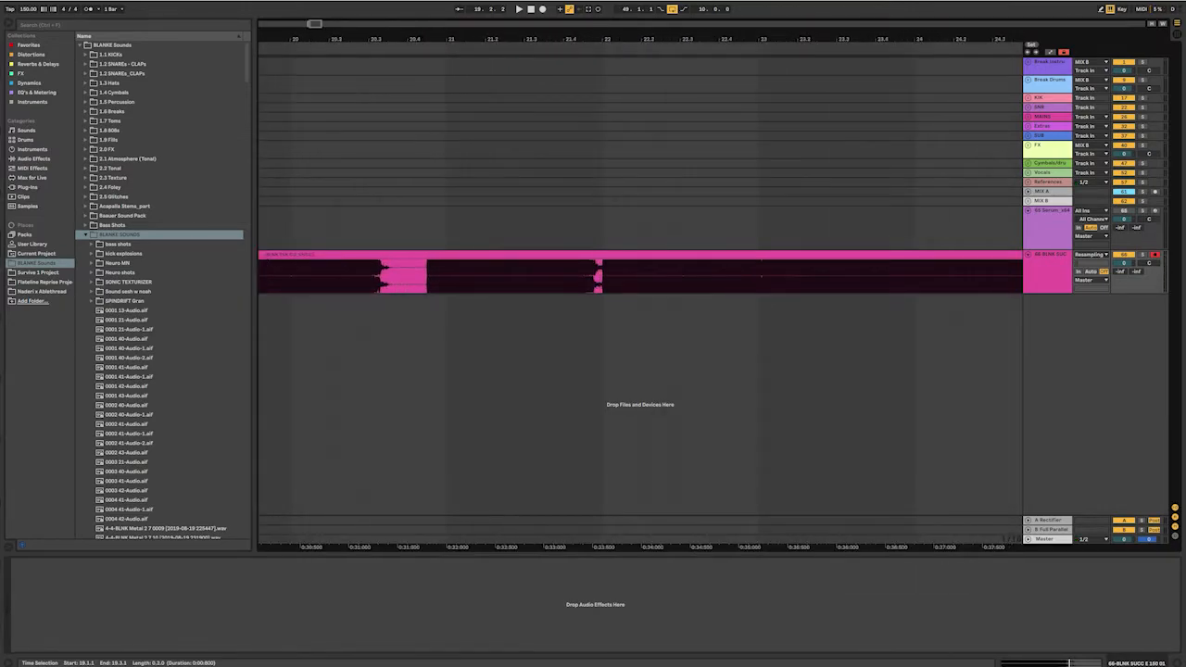
{"action": "left_click", "coordinate": [358, 276]}
{"action": "key", "text": "space"}
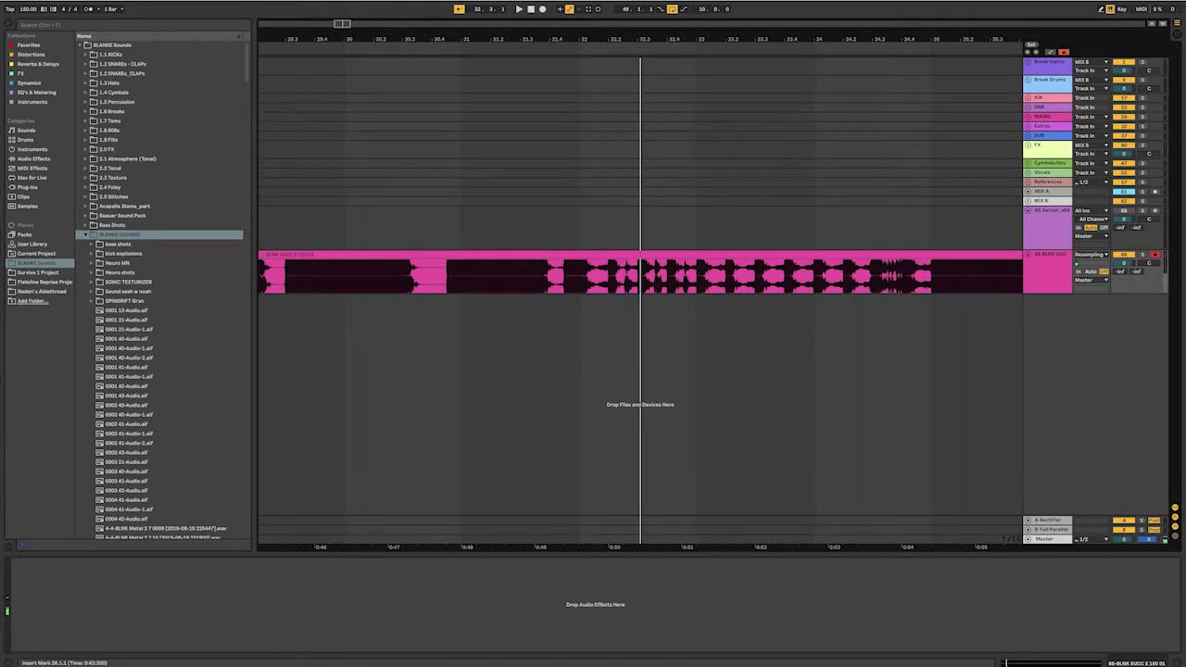
{"action": "left_click", "coordinate": [608, 277]}
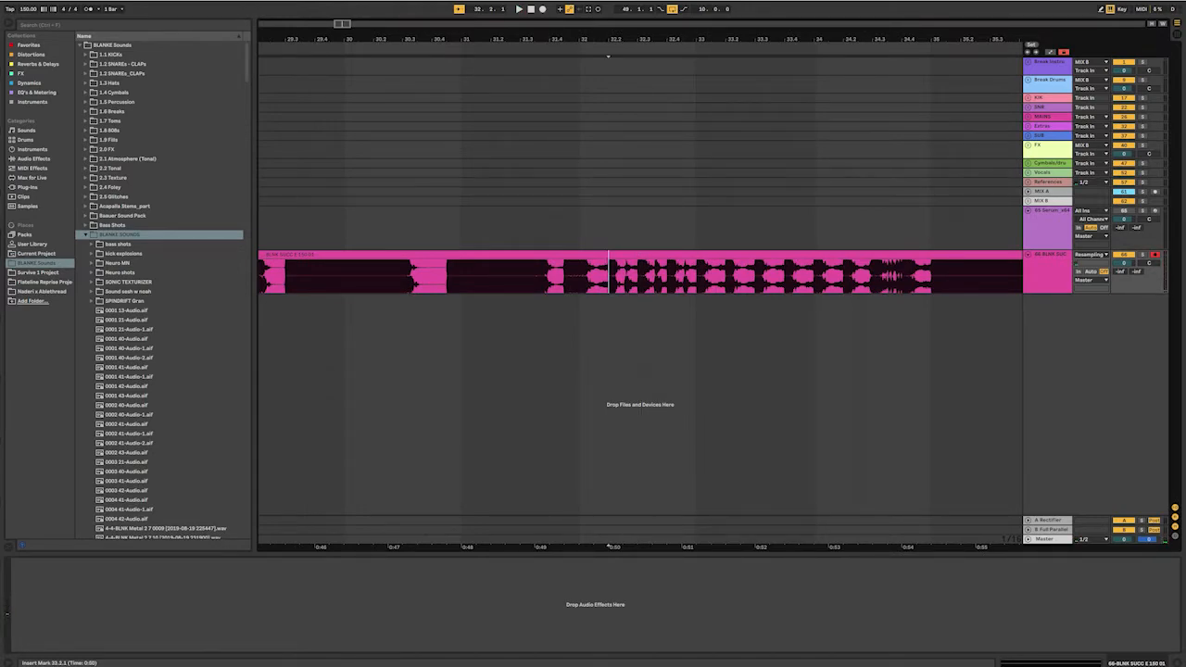
{"action": "key", "text": "space"}
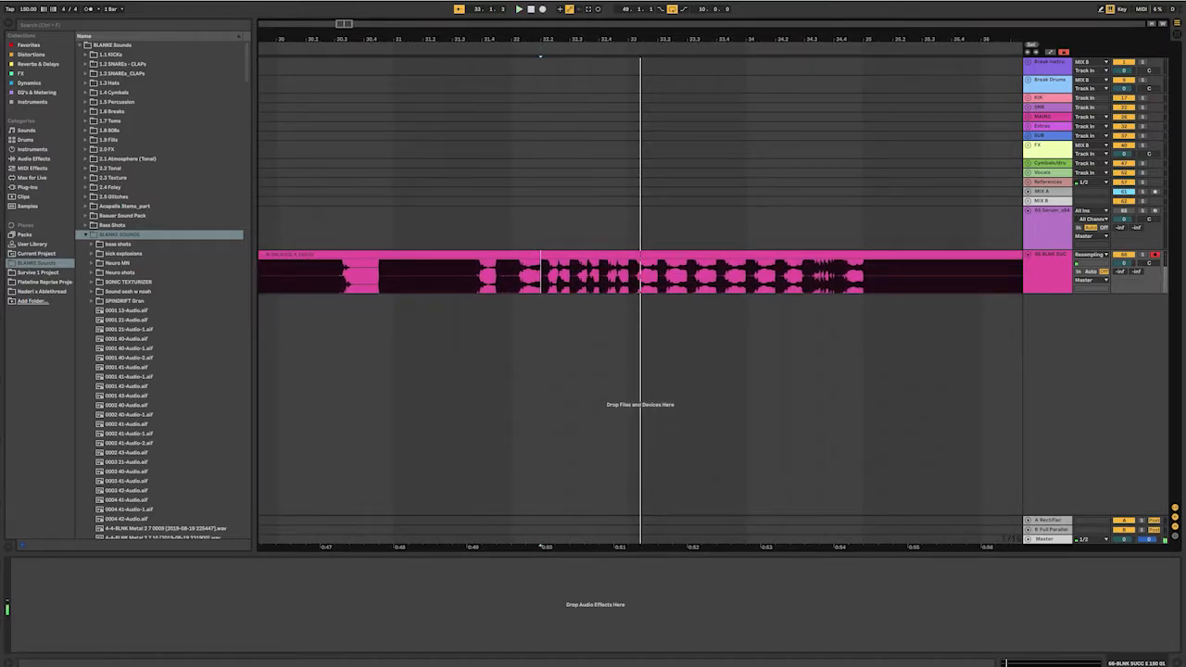
- Add two new audio tracks below the resampled bass recording track
{"action": "key", "text": "ctrl+t"}
{"action": "key", "text": "ctrl+t"}
{"action": "scroll", "coordinate": [556, 278], "scroll_direction": "up", "scroll_amount": 6}
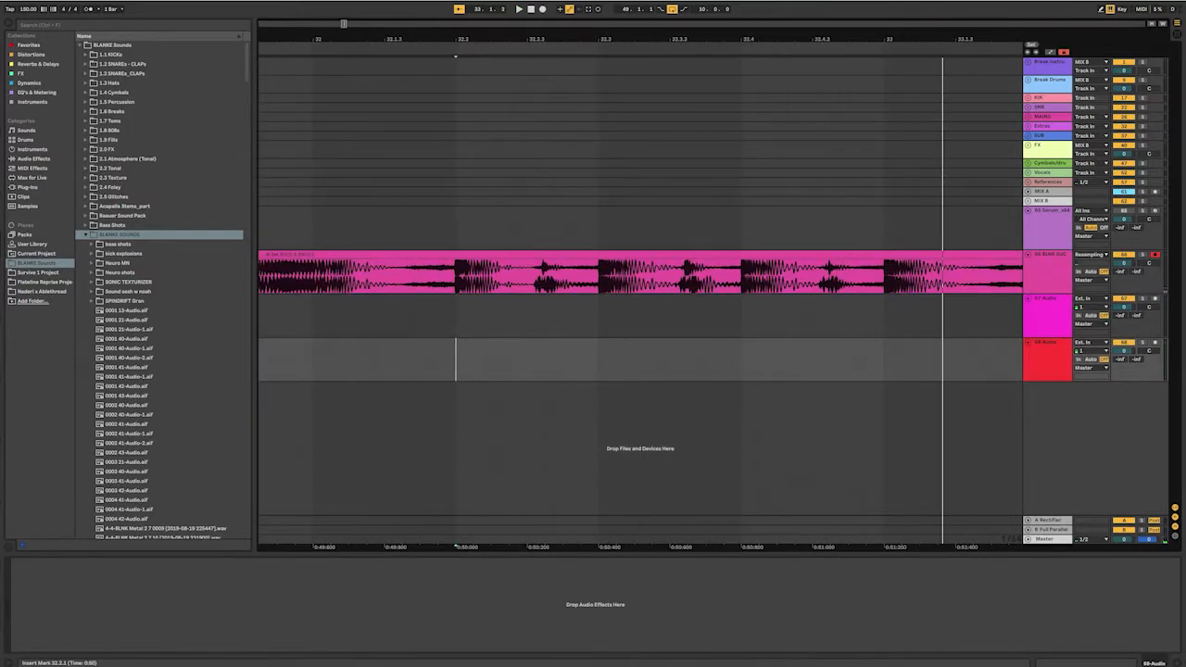
- Audition the bass hit at 32.2.1 and split it off from the recording as a separate clip
{"action": "left_click", "coordinate": [429, 280]}
{"action": "key", "text": "space"}
{"action": "key", "text": "space"}
{"action": "left_click_drag", "start_coordinate": [476, 273], "coordinate": [502, 255]}
{"action": "key", "text": "ctrl+e"}
{"action": "key", "text": "space"}
{"action": "key", "text": "space"}
- Audition the short tail sound following the 32.2.1 hit and split it off as its own clip ending at 32.3.1
{"action": "left_click", "coordinate": [594, 276]}
{"action": "key", "text": "space"}
{"action": "key", "text": "space"}
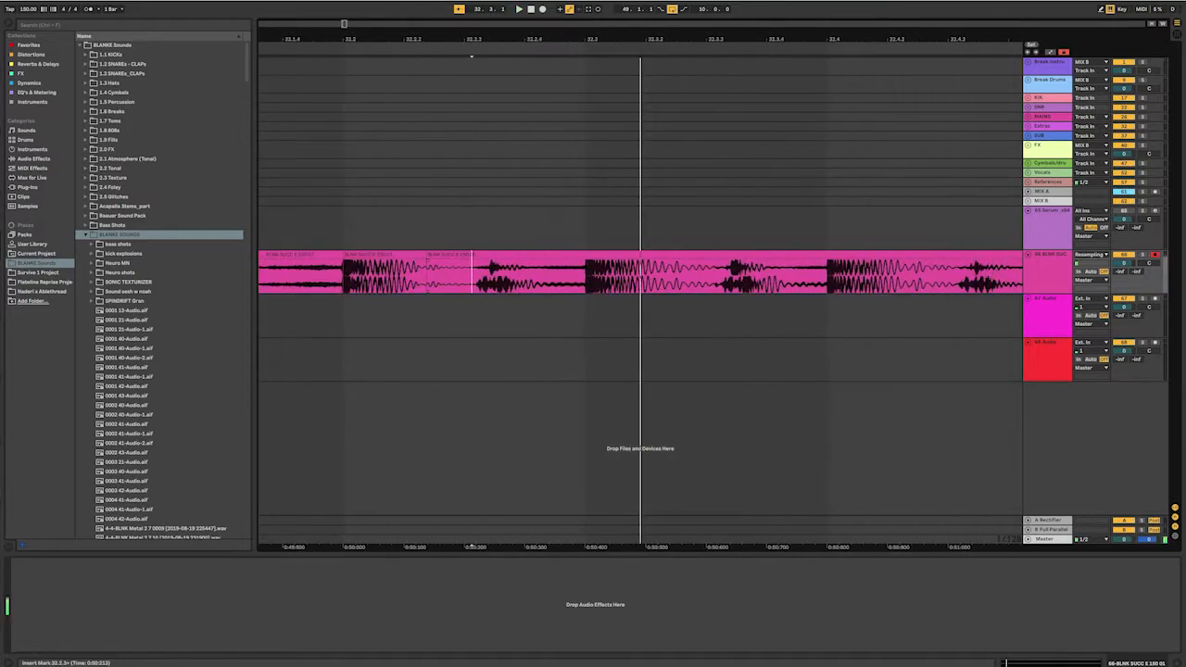
{"action": "key", "text": "space"}
{"action": "key", "text": "space"}
{"action": "key", "text": "space"}
{"action": "key", "text": "space"}
{"action": "left_click_drag", "start_coordinate": [529, 273], "coordinate": [648, 273]}
{"action": "key", "text": "z"}
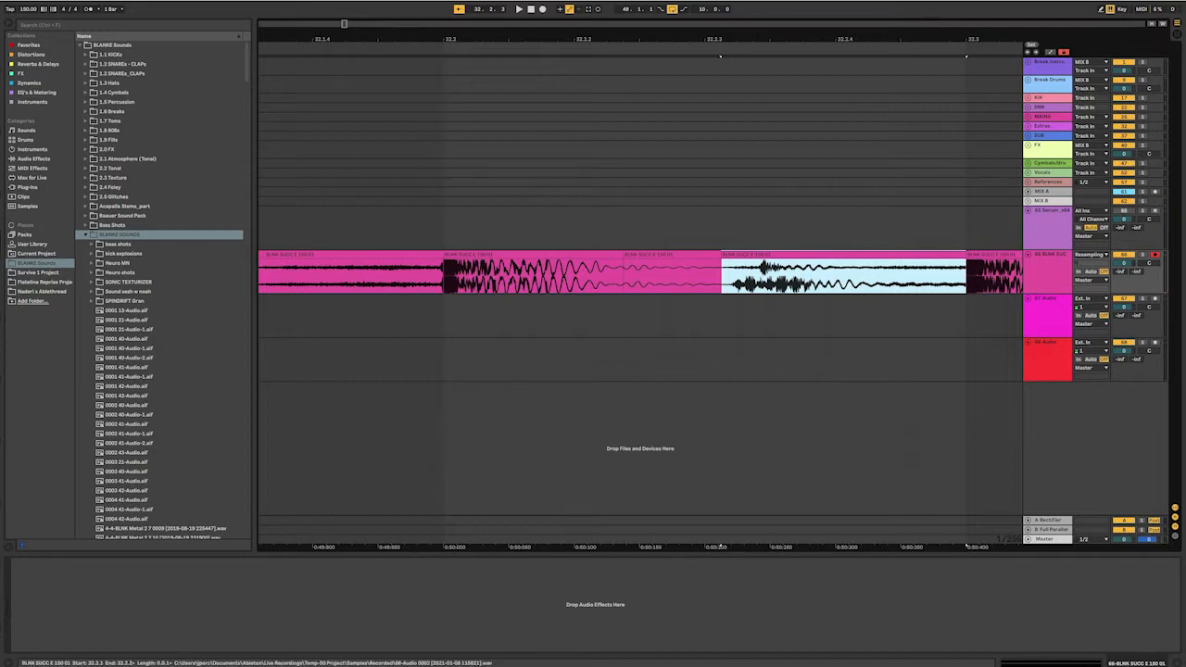
- Rename the isolated 32.2.1 hit BLNK SUCC E 150 03 and consolidate it into its own sample
{"action": "left_click", "coordinate": [519, 255]}
{"action": "key", "text": "ctrl+r"}
{"action": "key", "text": "Right"}
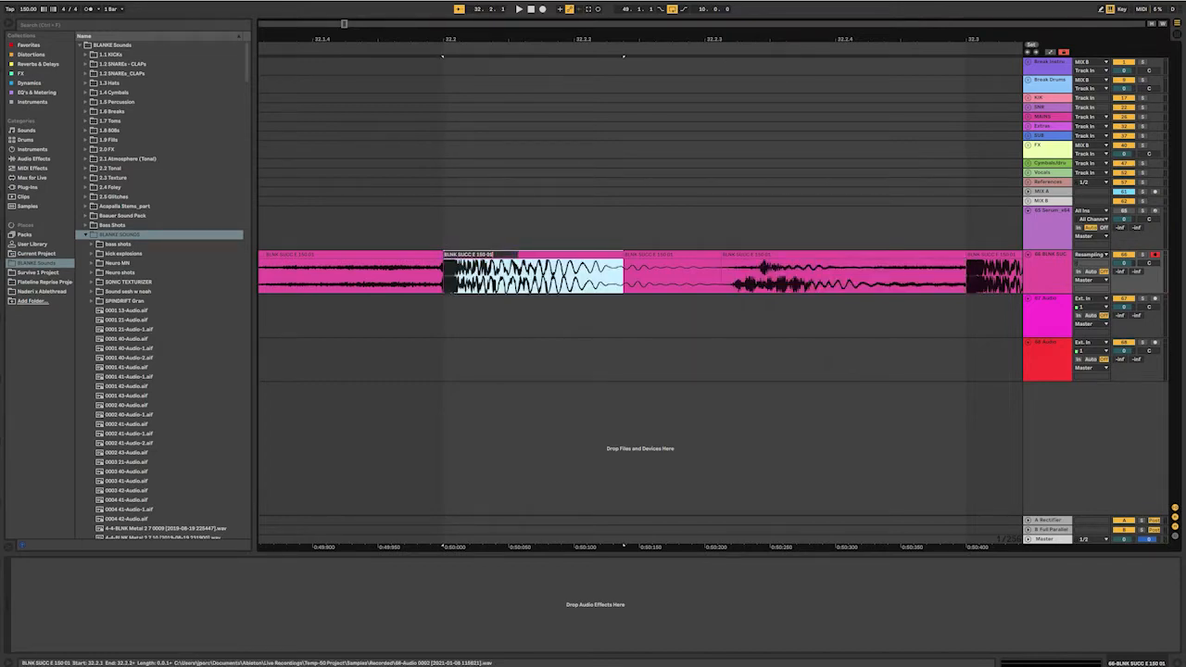
{"action": "key", "text": "Return"}
{"action": "key", "text": "ctrl+j"}
- Move the short clip ending at 32.3.1 onto the first new audio track and audition it with that track soloed
{"action": "left_click", "coordinate": [783, 255]}
{"action": "key", "text": "space"}
{"action": "key", "text": "space"}
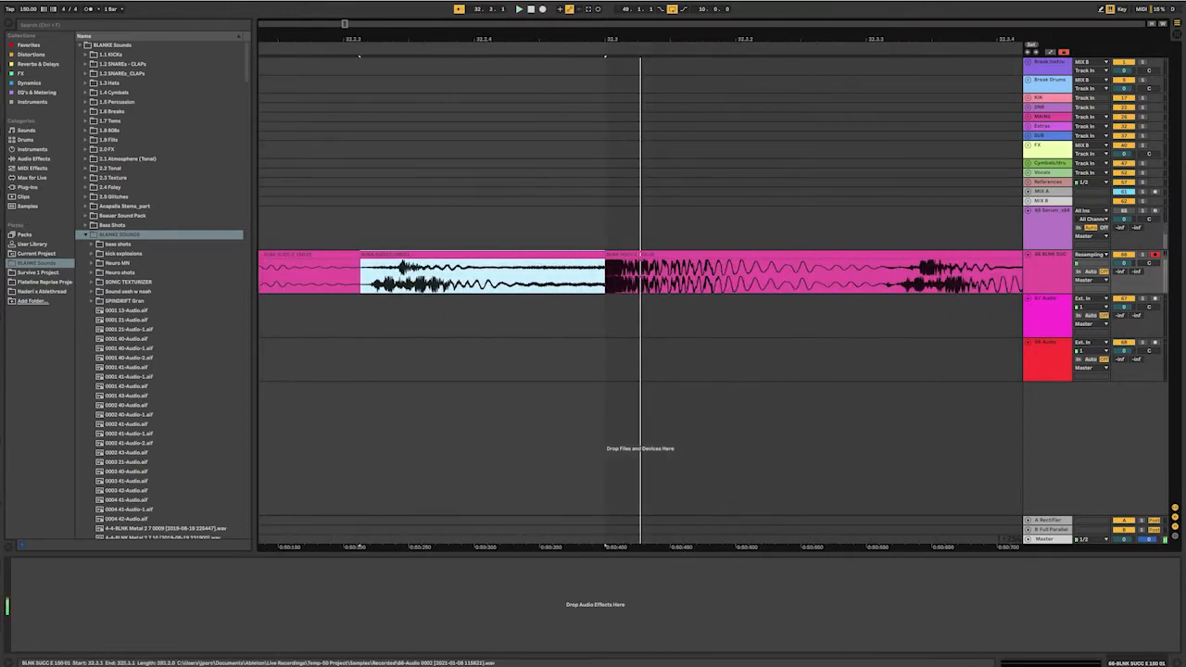
{"action": "left_click_drag", "start_coordinate": [482, 274], "coordinate": [482, 317]}
{"action": "key", "text": "s"}
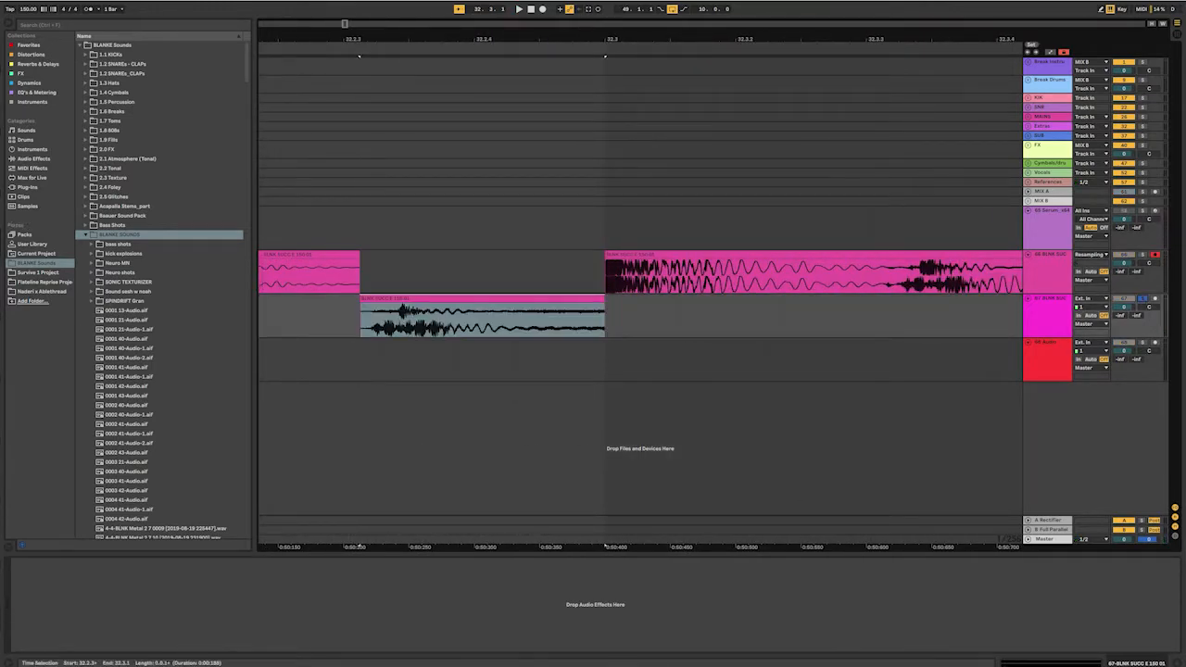
{"action": "left_click", "coordinate": [482, 299]}
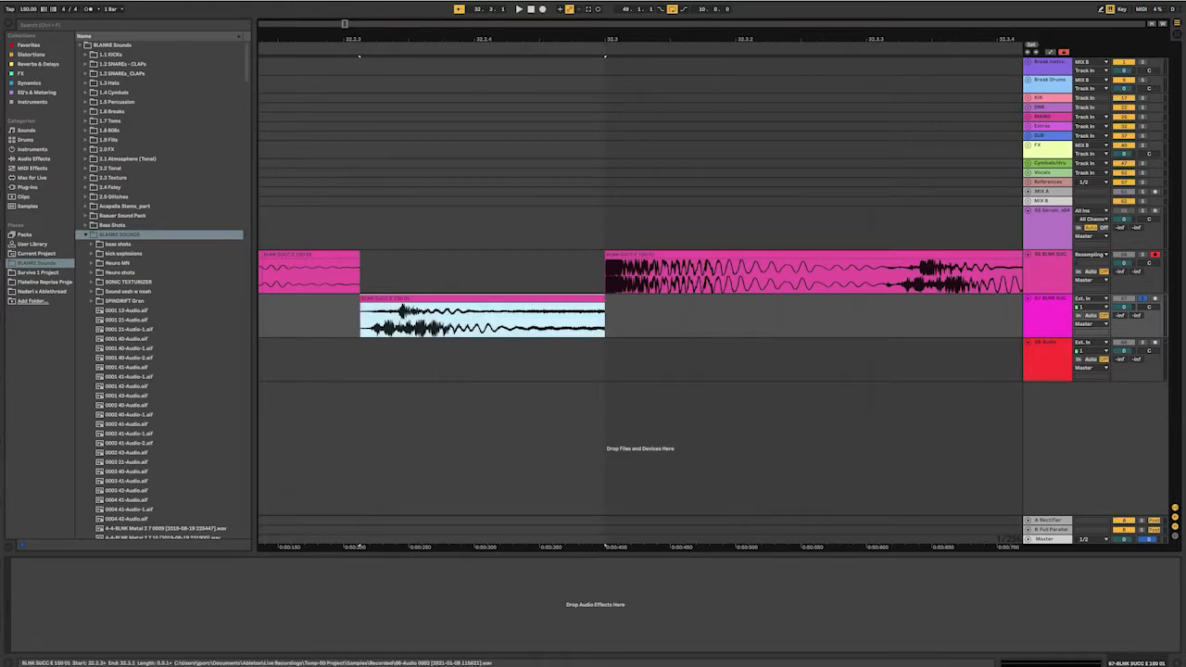
{"action": "key", "text": "space"}
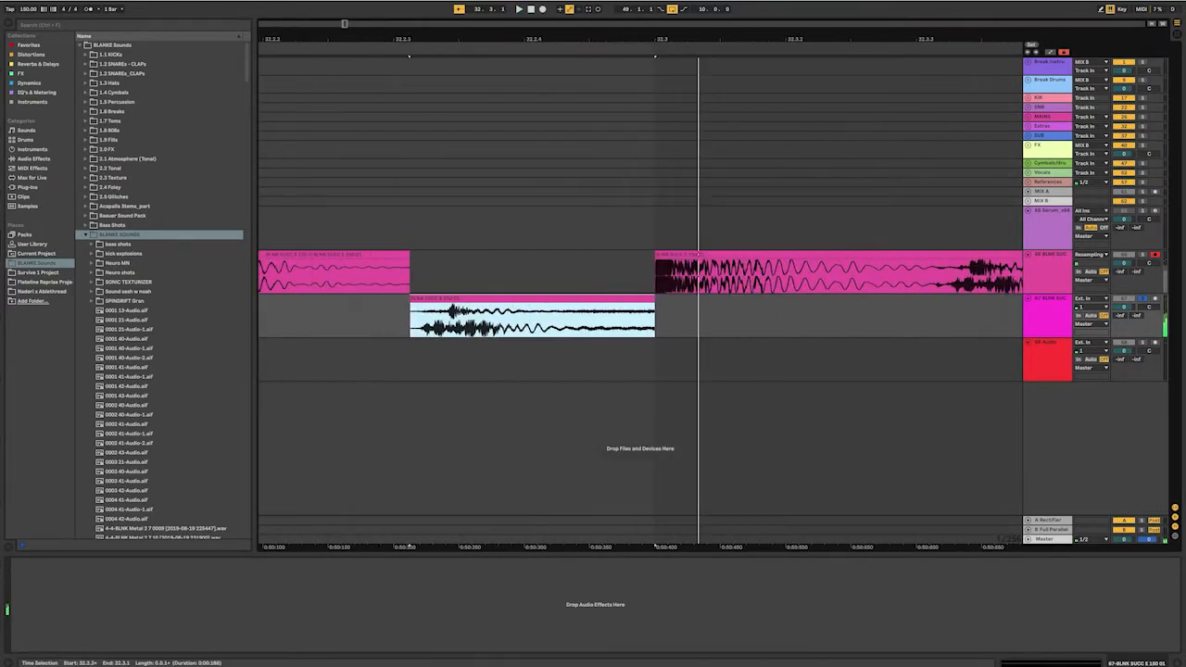
- Add a fade-out over roughly the second half of the short clip ending at 32.3.1
{"action": "left_click", "coordinate": [423, 360]}
{"action": "left_click_drag", "start_coordinate": [675, 304], "coordinate": [568, 304]}
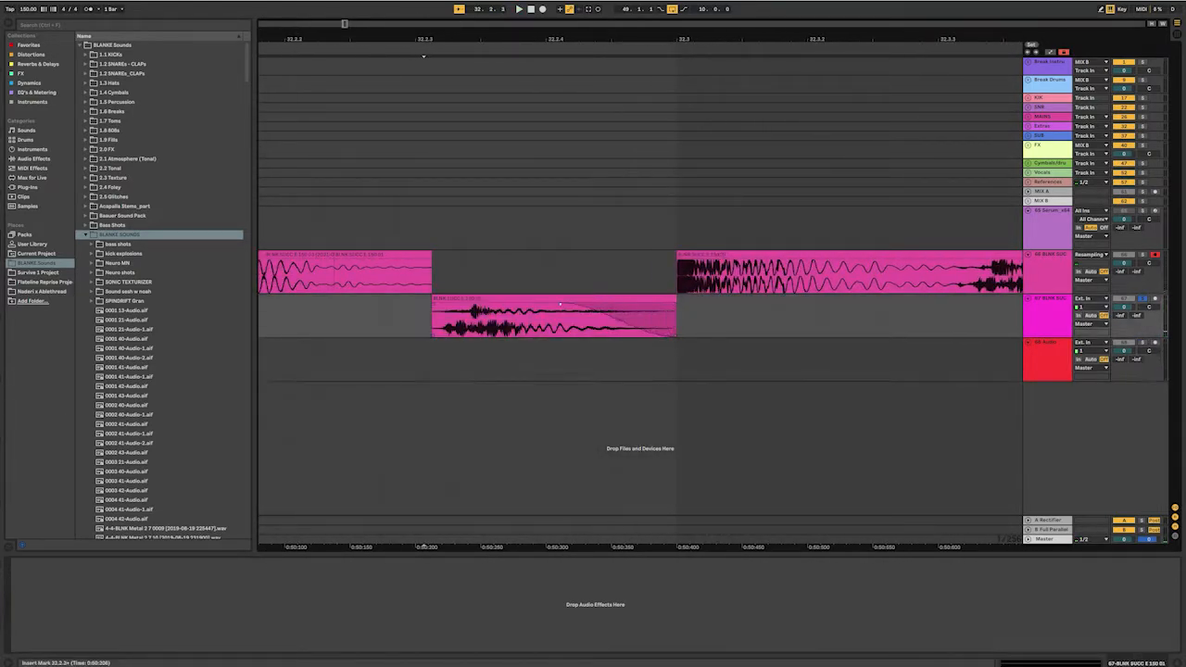
{"action": "left_click", "coordinate": [567, 298]}
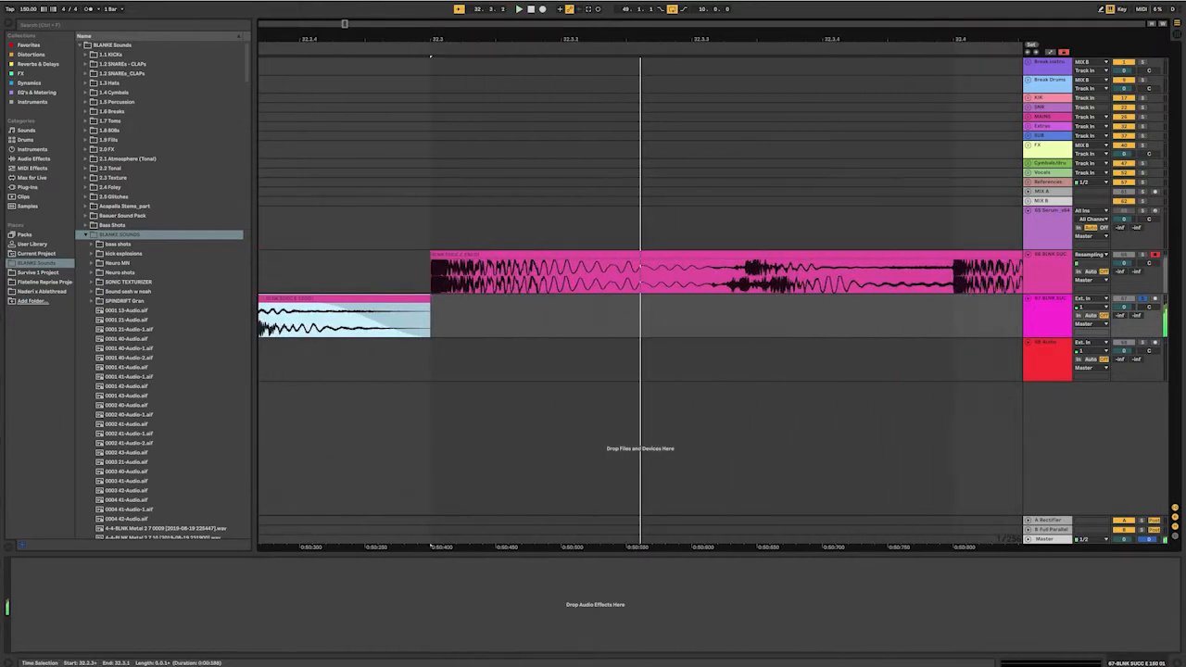
- Audition the faded clip, naming it BLNK SUCC E 150 04 and consolidating it into its own sample
{"action": "key", "text": "space"}
{"action": "key", "text": "space"}
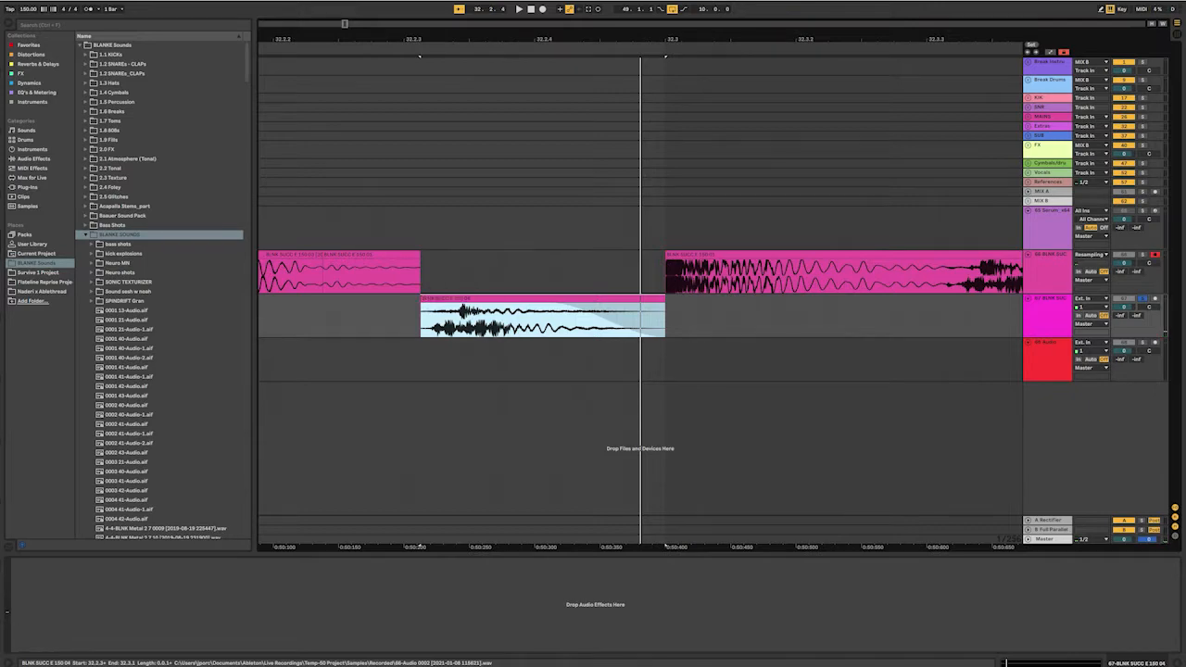
{"action": "key", "text": "space"}
- Unsolo the first new track and audition the recording from 32.3.1 and the consolidated hit at 32.2.1
{"action": "scroll", "coordinate": [513, 278], "scroll_direction": "down", "scroll_amount": 10}
{"action": "left_click", "coordinate": [547, 255]}
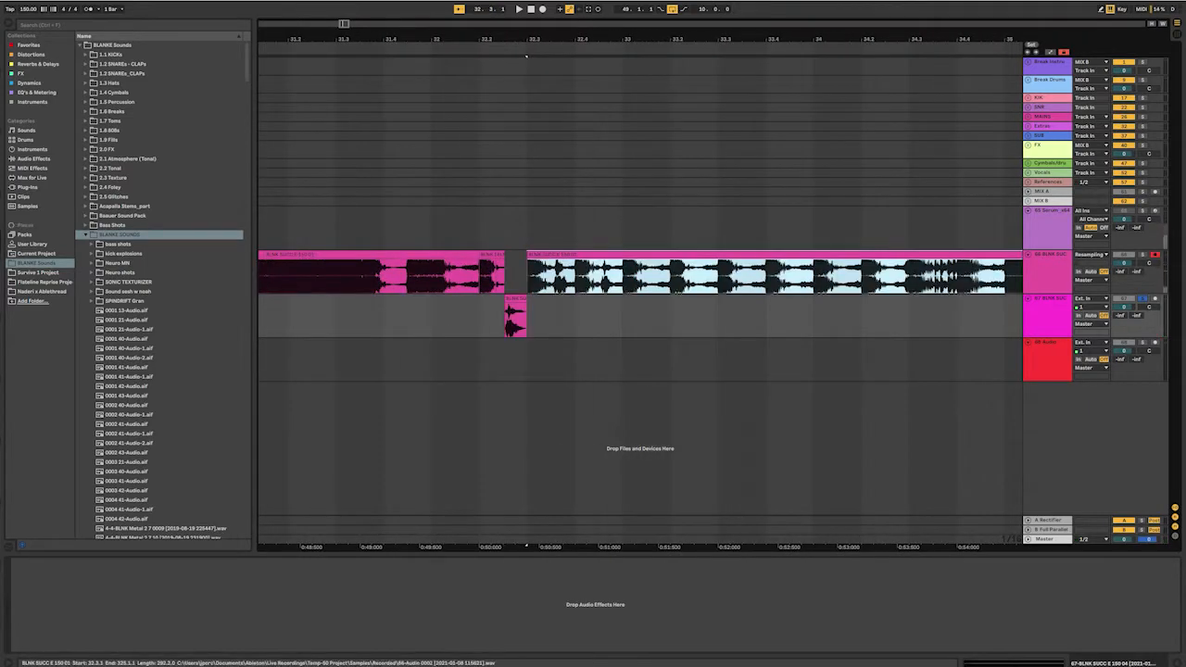
{"action": "key", "text": "space"}
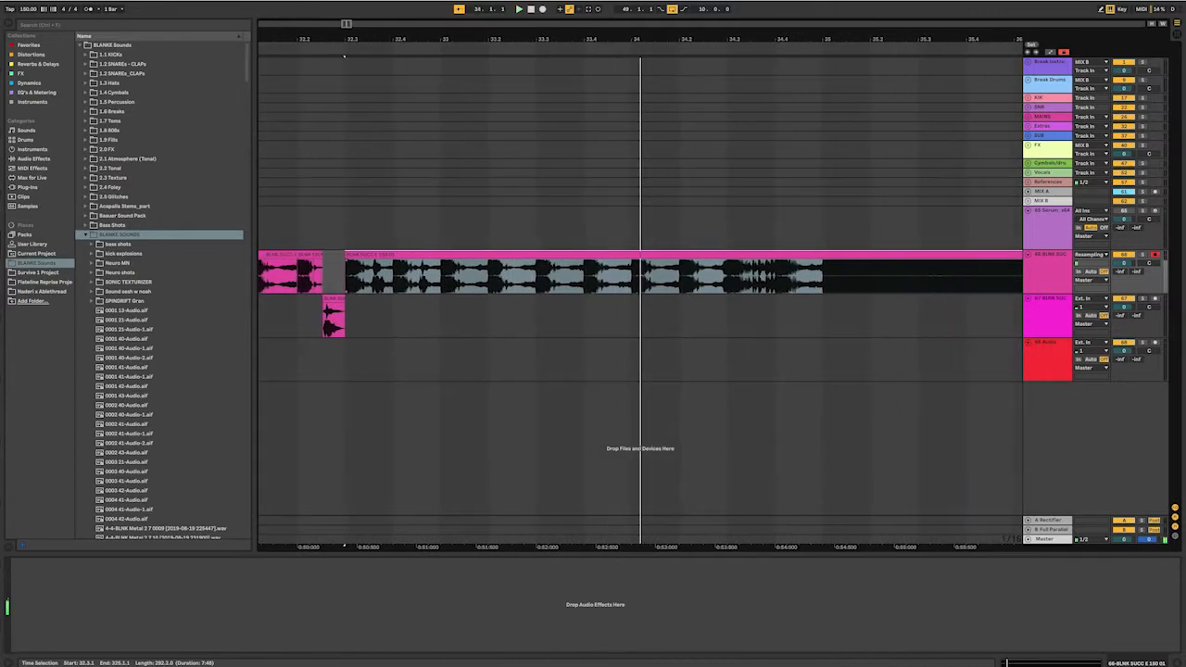
{"action": "key", "text": "space"}
{"action": "key", "text": "space"}
{"action": "key", "text": "space"}
{"action": "left_click", "coordinate": [564, 255]}
{"action": "key", "text": "space"}
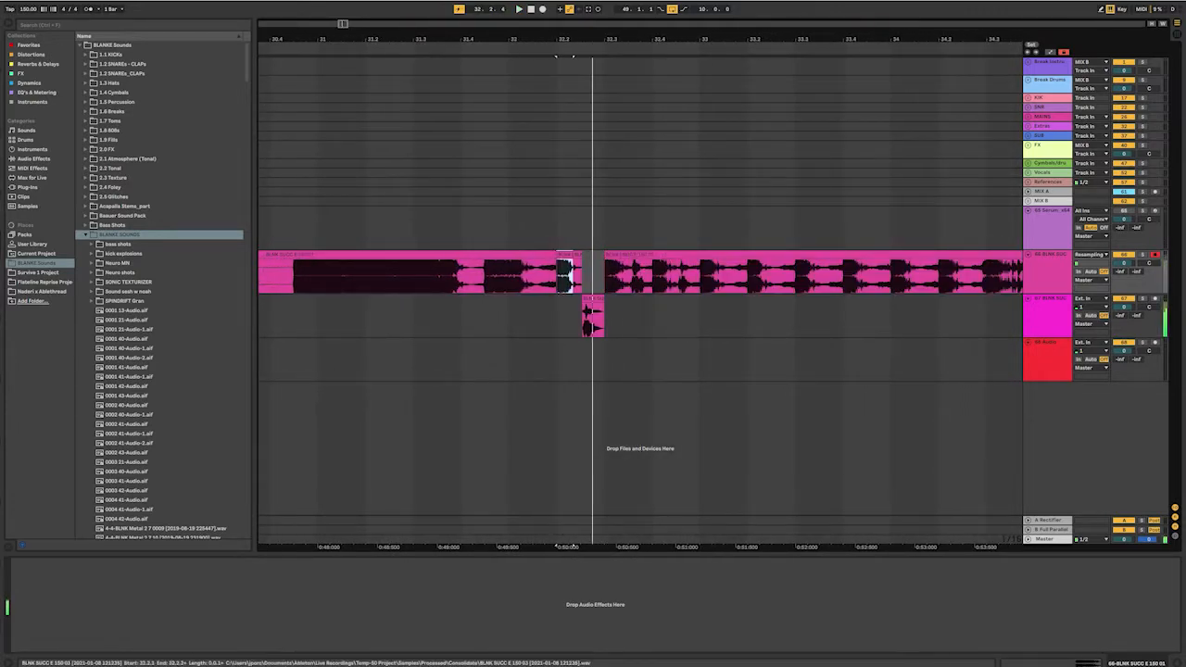
{"action": "key", "text": "space"}
{"action": "key", "text": "space"}
{"action": "key", "text": "space"}
- Audition the bass hits in the recording from 32.4.3 and from 32.4.4
{"action": "left_click", "coordinate": [730, 278]}
{"action": "key", "text": "space"}
{"action": "key", "text": "space"}
{"action": "scroll", "coordinate": [616, 278], "scroll_direction": "up", "scroll_amount": 3}
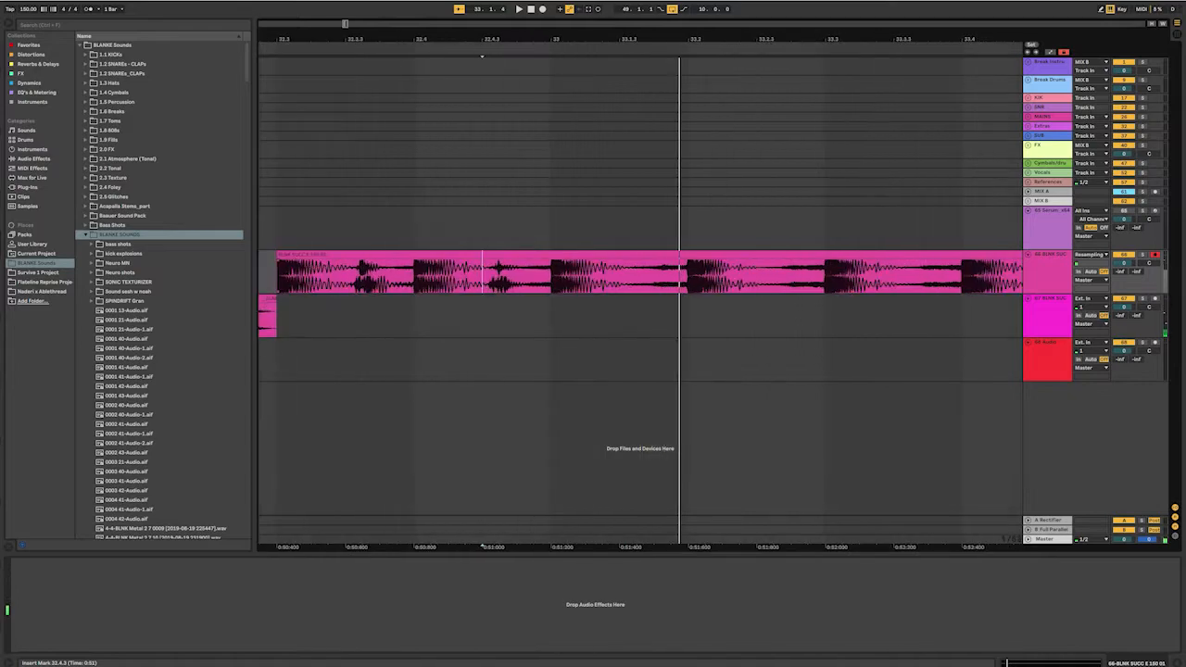
{"action": "left_click", "coordinate": [543, 277]}
{"action": "key", "text": "space"}
{"action": "key", "text": "space"}
{"action": "scroll", "coordinate": [543, 278], "scroll_direction": "up", "scroll_amount": 3}
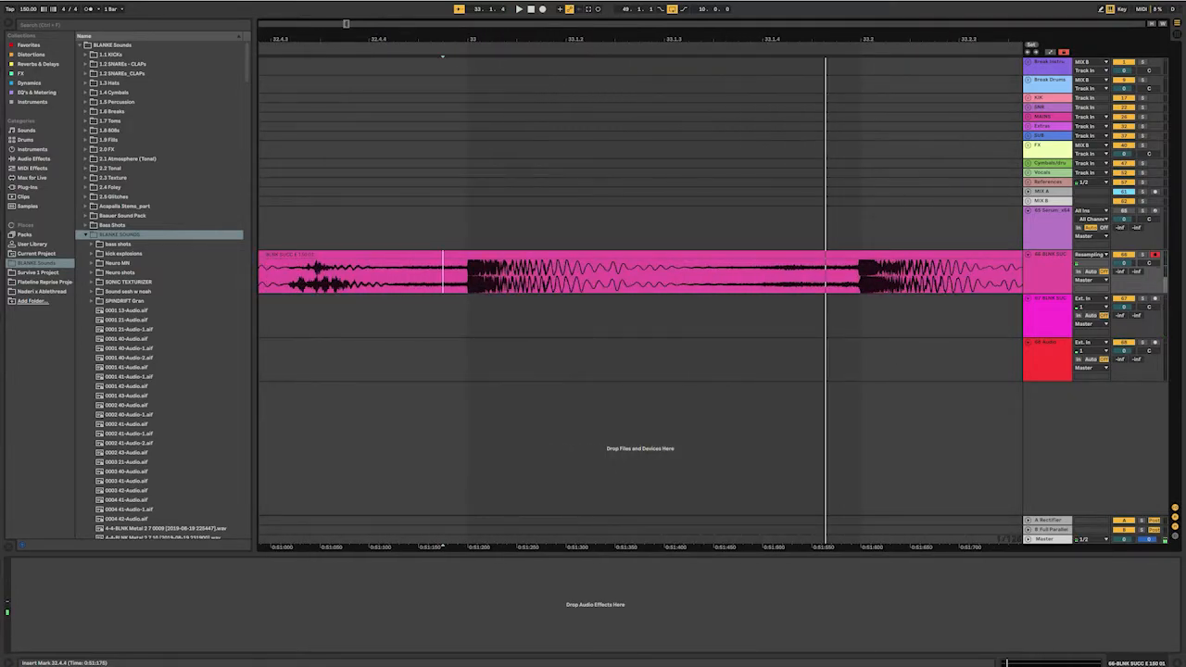
- Select and audition the hit with its lead-in from 33.3.3 to 34.1.1 and split it off as a separate clip
{"action": "key", "text": "space"}
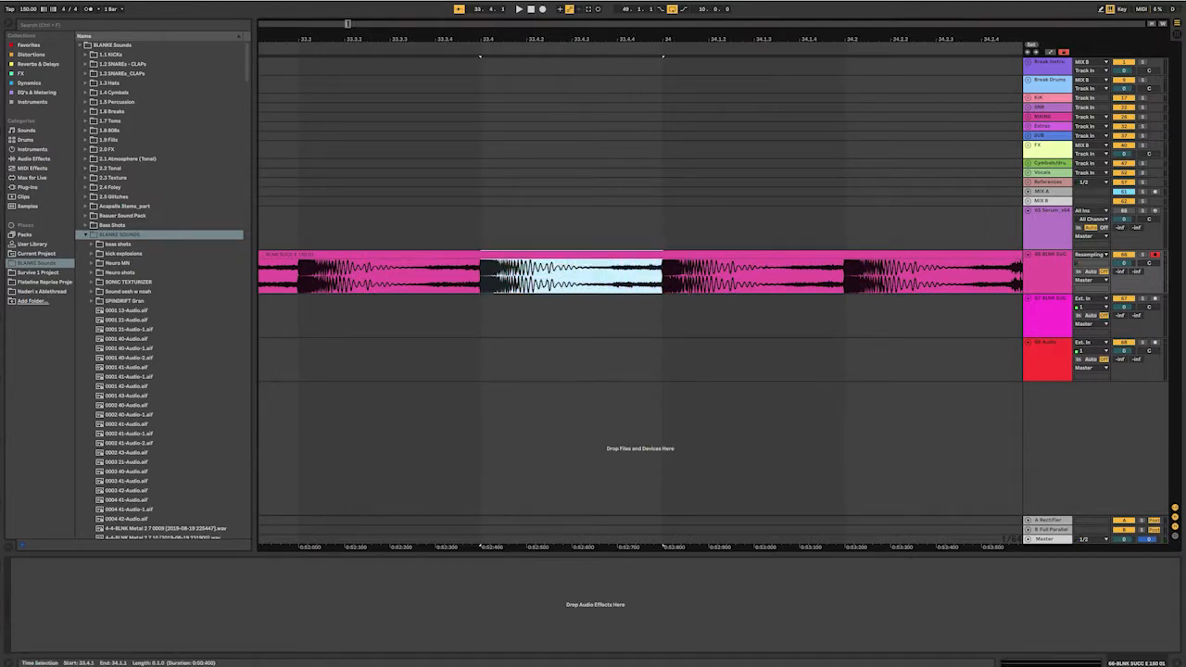
{"action": "left_click_drag", "start_coordinate": [480, 278], "coordinate": [412, 278]}
{"action": "key", "text": "space"}
{"action": "key", "text": "space"}
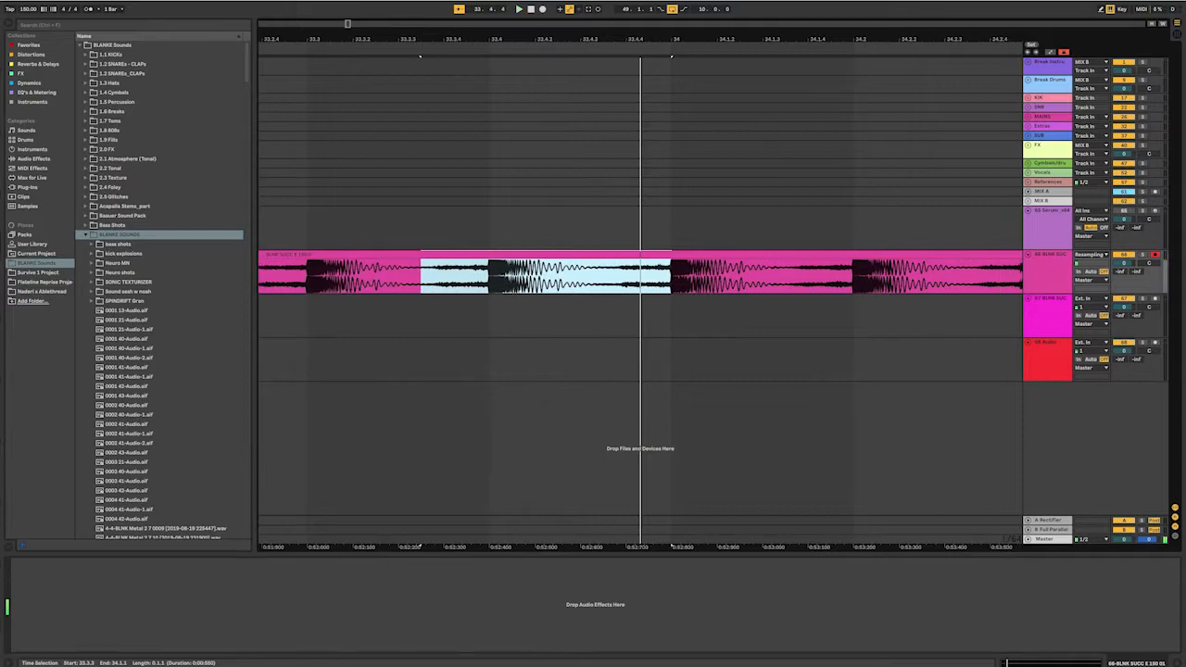
{"action": "key", "text": "space"}
{"action": "key", "text": "space"}
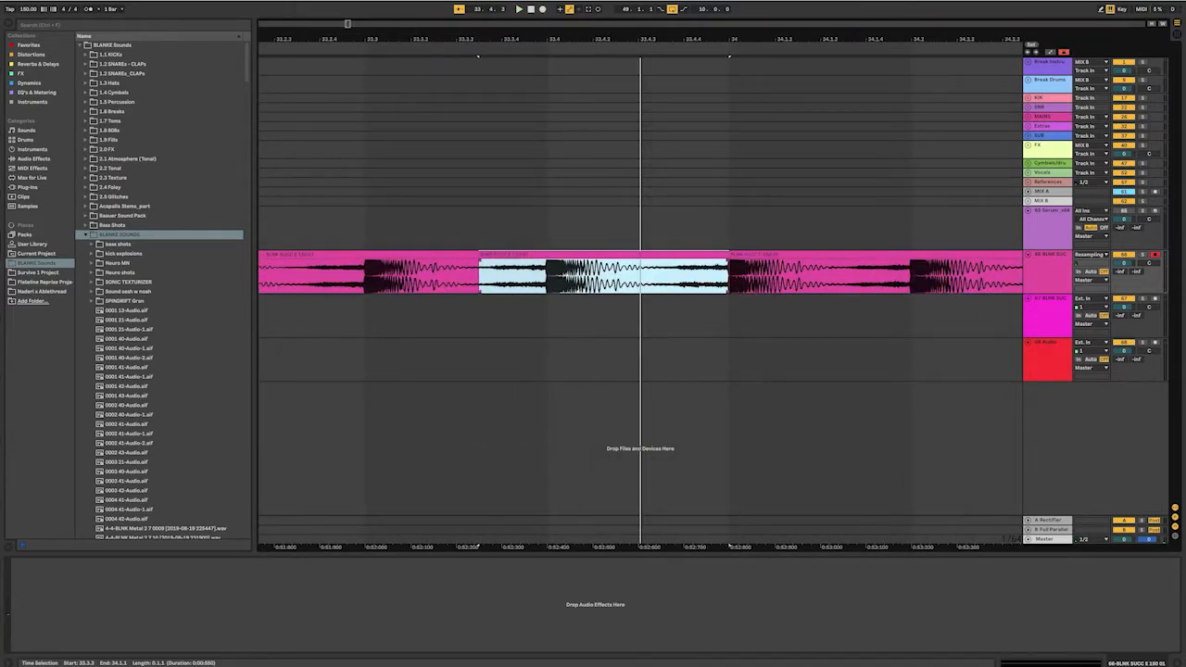
- Rename the isolated 33.3.3 clip, continuing the BLNK SUCC E 150 numbering, and consolidate it into its own sample
{"action": "scroll", "coordinate": [480, 275], "scroll_direction": "down", "scroll_amount": 8}
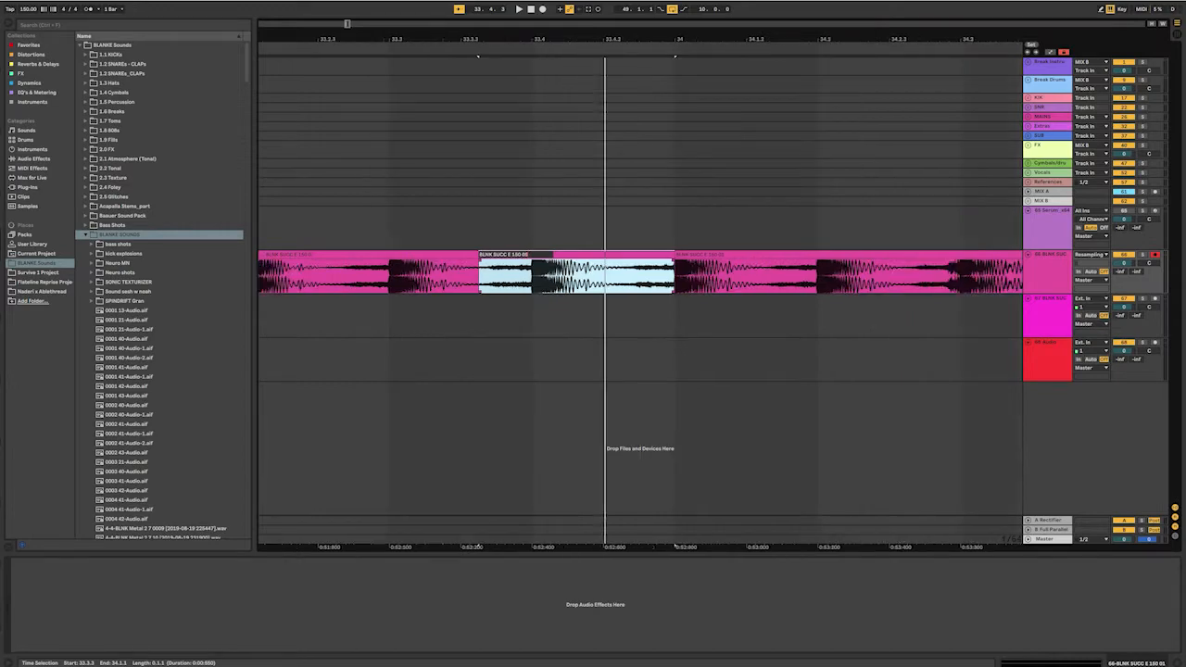
{"action": "scroll", "coordinate": [315, 275], "scroll_direction": "up", "scroll_amount": 4}
{"action": "scroll", "coordinate": [315, 276], "scroll_direction": "up", "scroll_amount": 3}
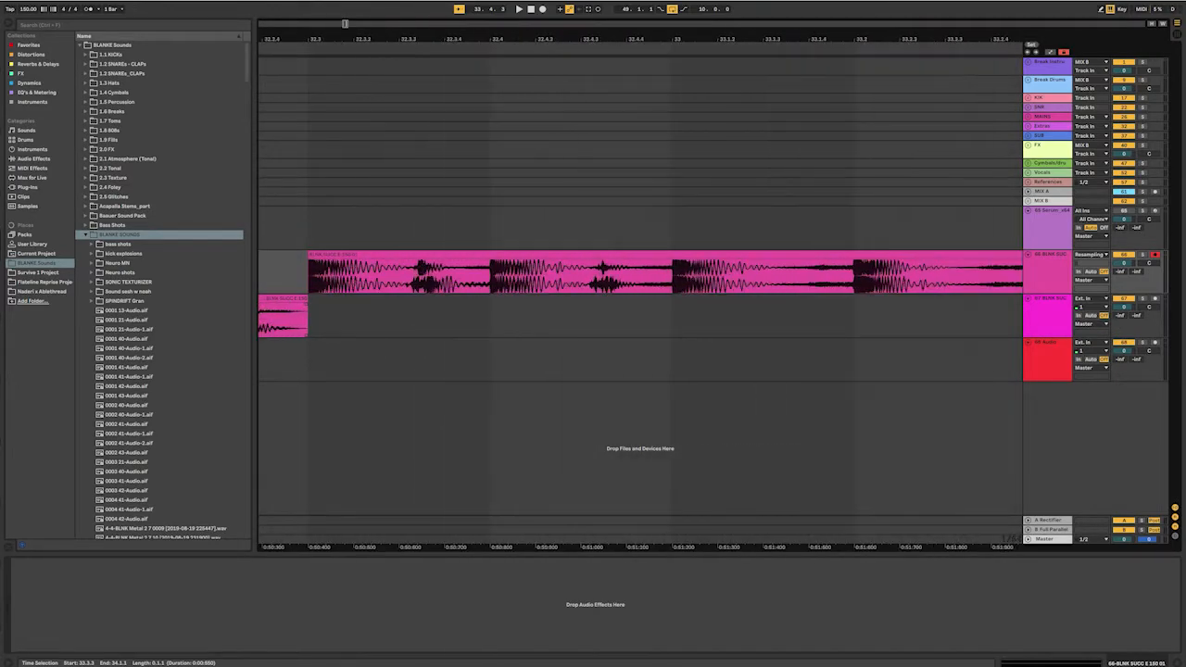
{"action": "scroll", "coordinate": [315, 275], "scroll_direction": "down", "scroll_amount": 4}
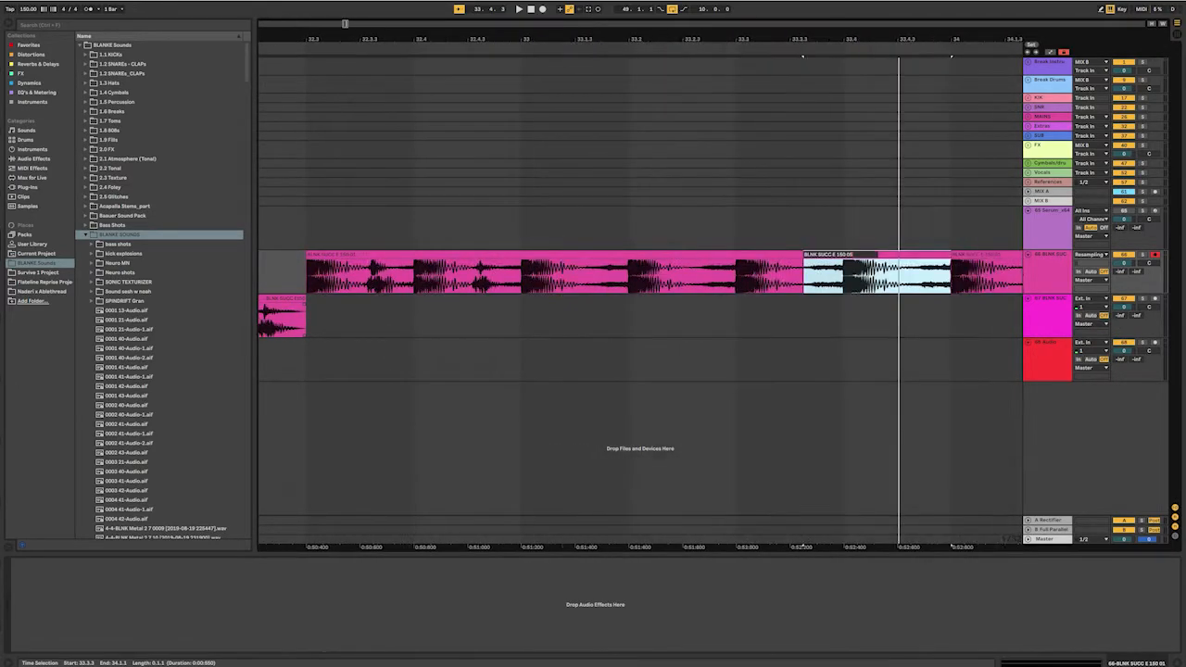
{"action": "scroll", "coordinate": [639, 275], "scroll_direction": "left", "scroll_amount": 4}
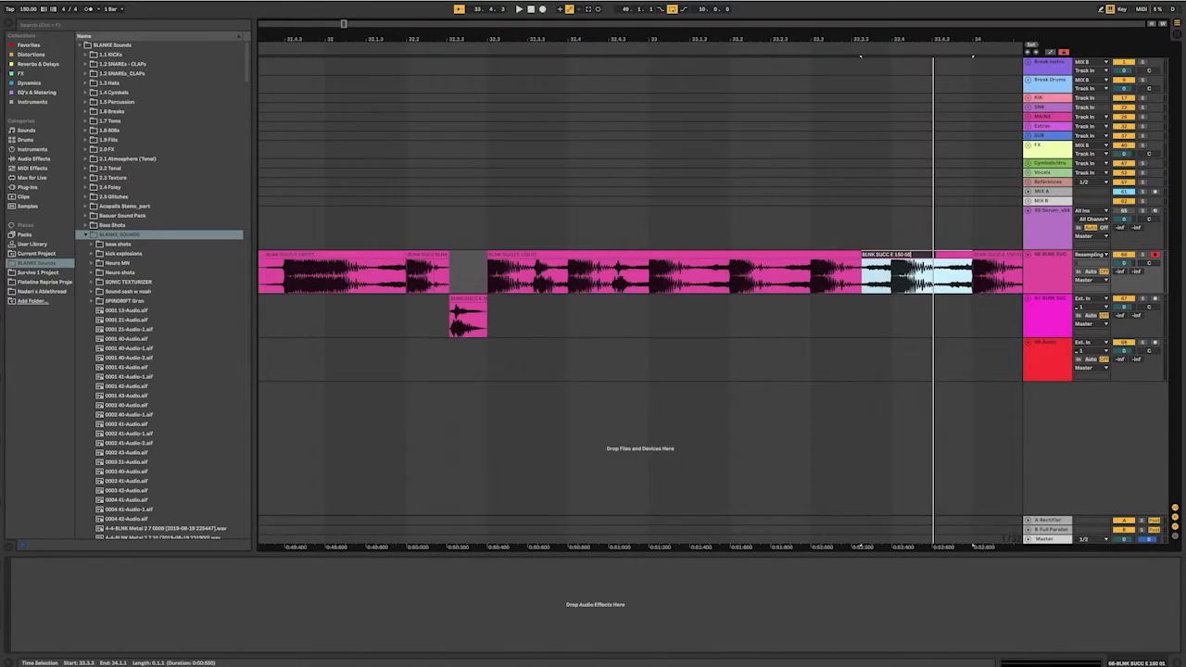
{"action": "key", "text": "Return"}
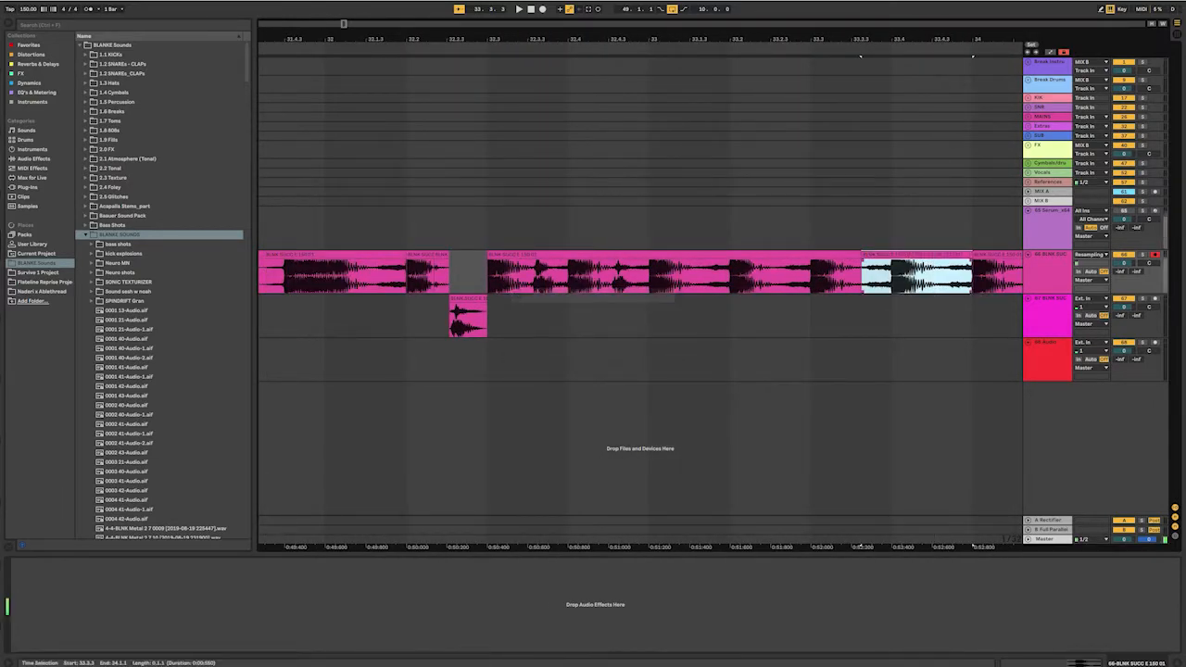
- Audition the stuttering part of the recording from 34.3.1 and from partway through the same beat
{"action": "scroll", "coordinate": [854, 275], "scroll_direction": "down", "scroll_amount": 8}
{"action": "scroll", "coordinate": [854, 275], "scroll_direction": "right", "scroll_amount": 3}
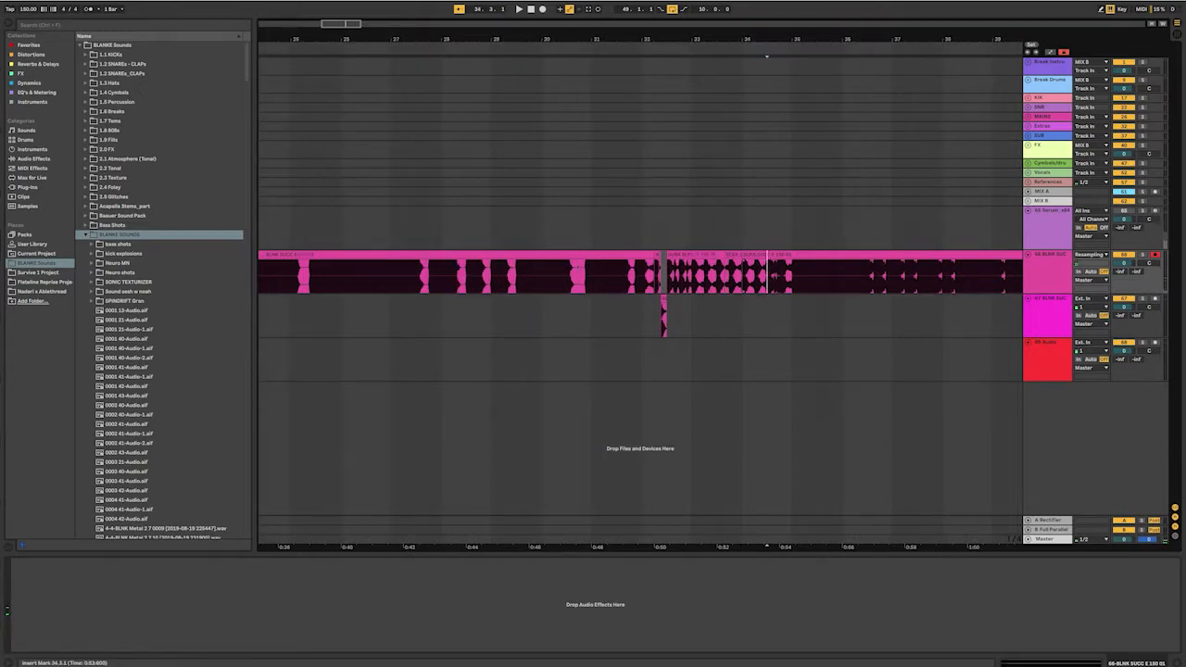
{"action": "key", "text": "space"}
{"action": "scroll", "coordinate": [583, 275], "scroll_direction": "up", "scroll_amount": 8}
{"action": "key", "text": "space"}
{"action": "left_click", "coordinate": [588, 275]}
{"action": "key", "text": "space"}
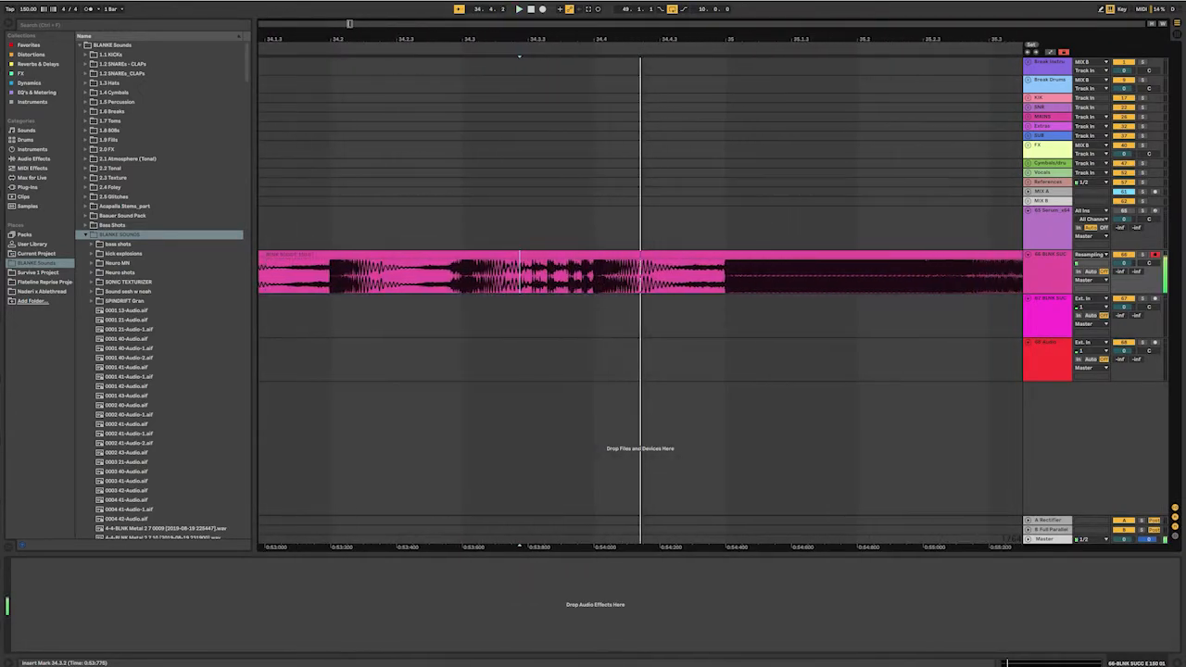
- Move the stuttering segment from 34.3.3 to 34.4.1 onto the first new audio track and audition it with that track soloed
{"action": "left_click_drag", "start_coordinate": [578, 276], "coordinate": [560, 316]}
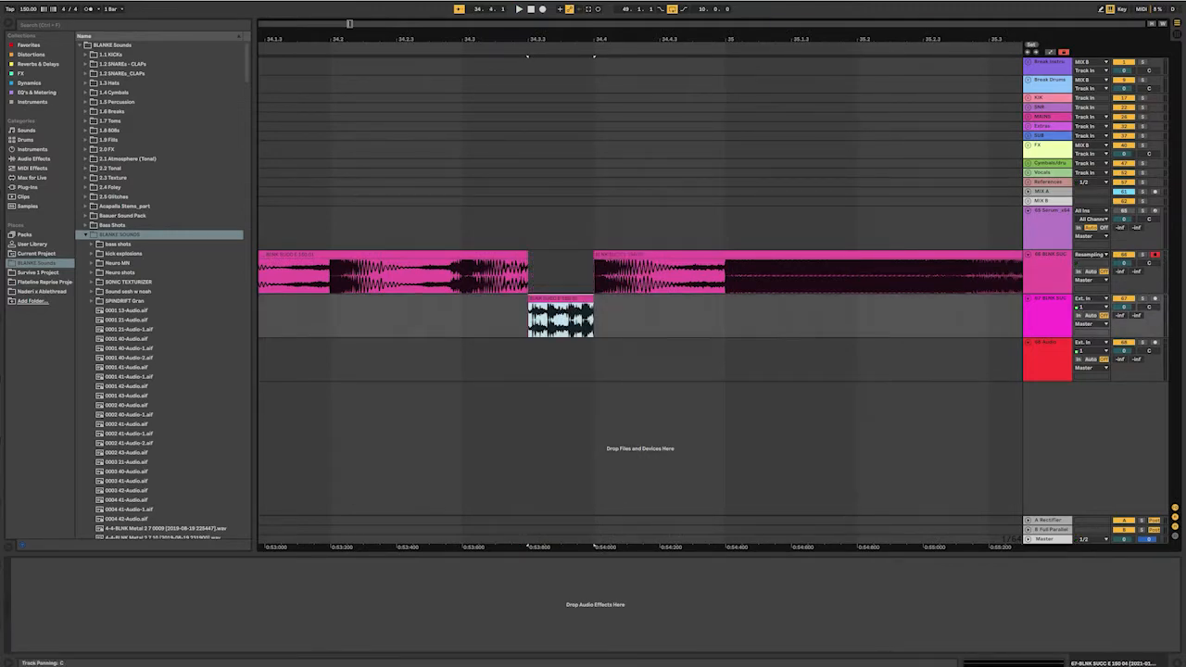
{"action": "left_click", "coordinate": [1142, 298]}
{"action": "left_click", "coordinate": [479, 316]}
{"action": "key", "text": "space"}
{"action": "key", "text": "space"}
{"action": "key", "text": "space"}
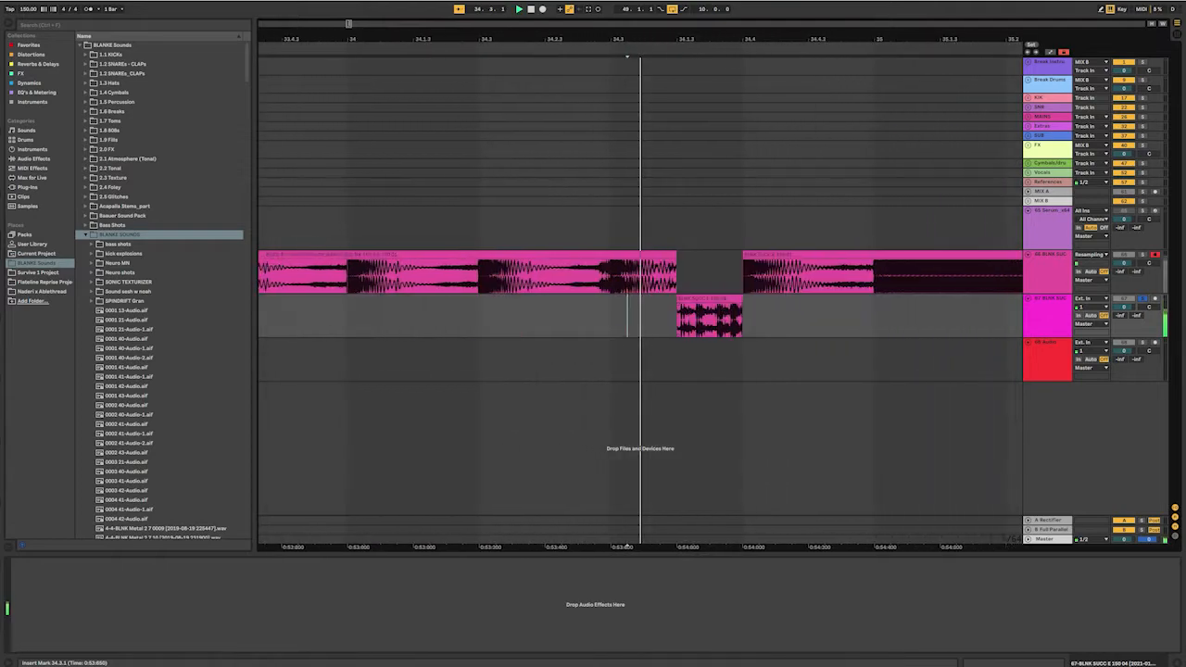
{"action": "key", "text": "space"}
- Select the stuttering clip from 34.3.3 to 34.4.1 on the lower audio track and audition it repeatedly
{"action": "scroll", "coordinate": [555, 274], "scroll_direction": "down", "scroll_amount": 2}
{"action": "left_click", "coordinate": [555, 275]}
{"action": "left_click", "coordinate": [553, 299]}
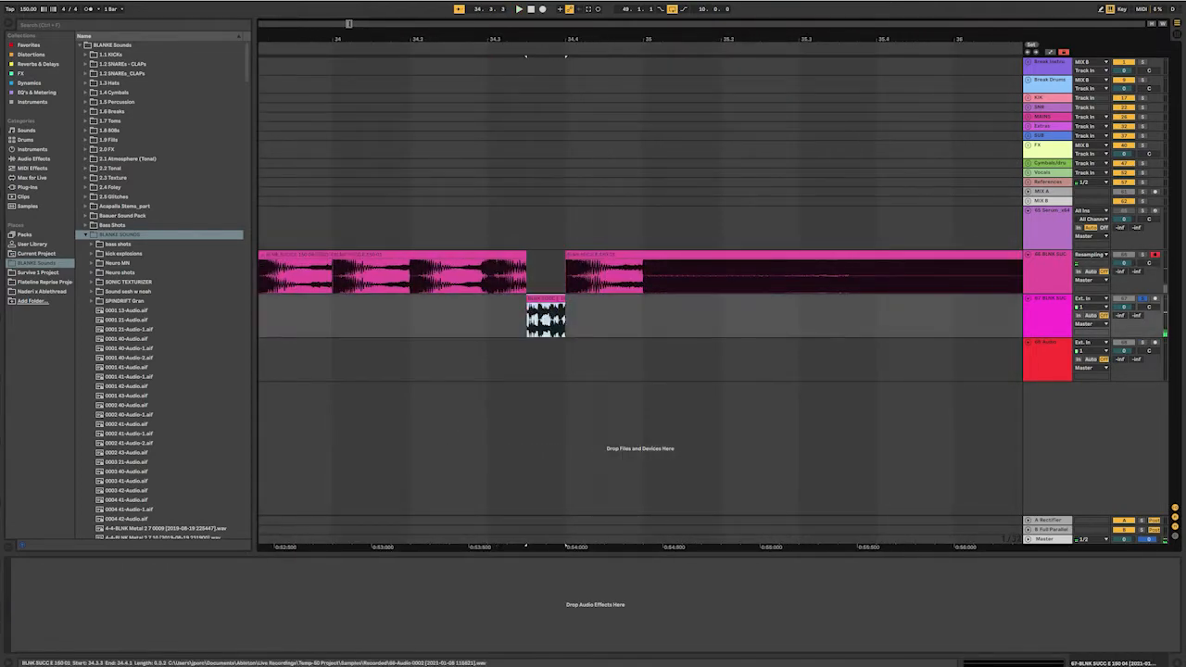
{"action": "scroll", "coordinate": [551, 299], "scroll_direction": "up", "scroll_amount": 3}
{"action": "left_click", "coordinate": [600, 303]}
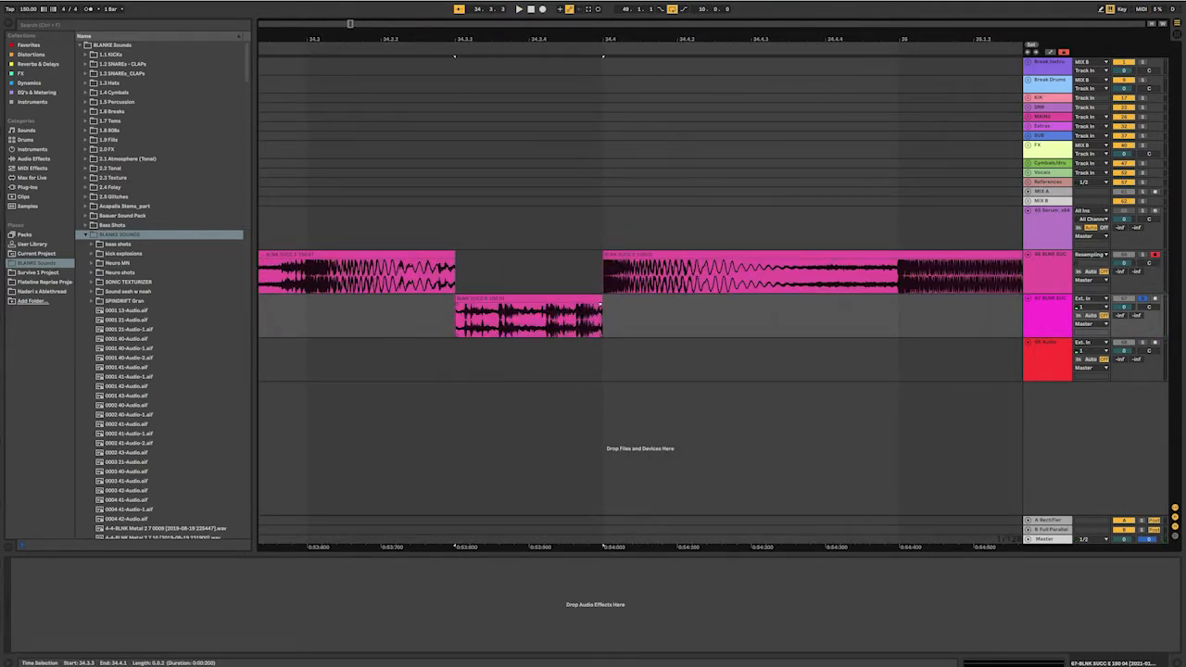
{"action": "left_click", "coordinate": [594, 299]}
{"action": "key", "text": "space"}
{"action": "key", "text": "space"}
{"action": "key", "text": "space"}
{"action": "key", "text": "space"}
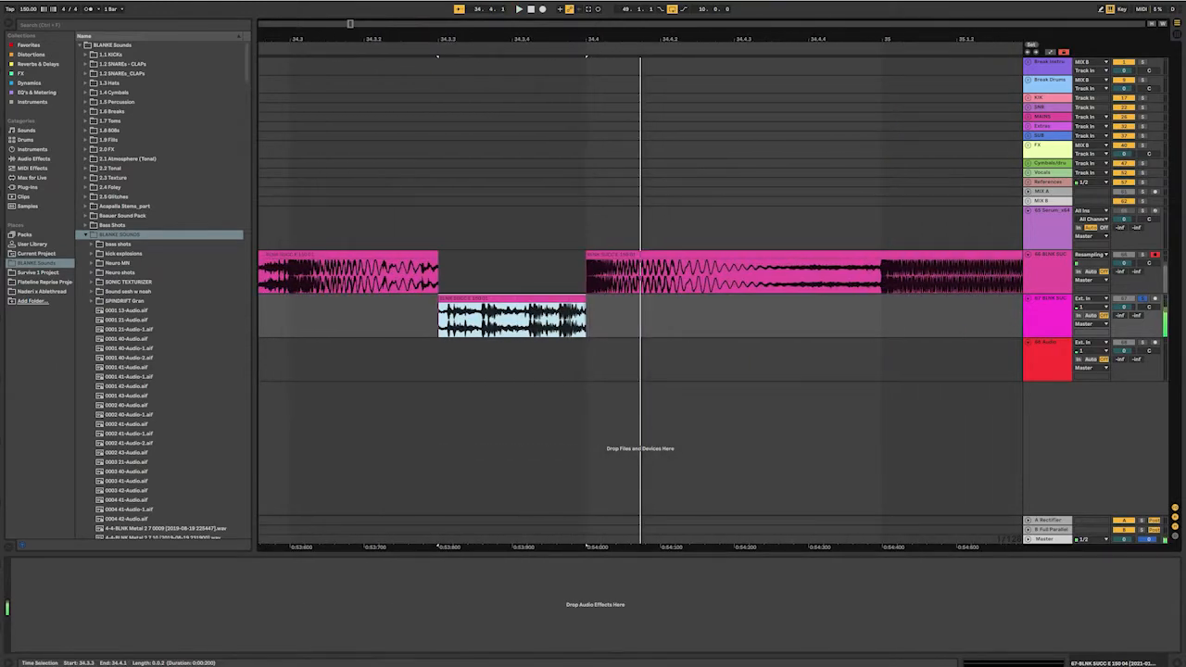
- Try a fade-in across the full length of the stuttering clip, audition it, and undo the fade
{"action": "left_click_drag", "start_coordinate": [439, 320], "coordinate": [550, 320]}
{"action": "left_click_drag", "start_coordinate": [440, 304], "coordinate": [582, 303]}
{"action": "key", "text": "space"}
{"action": "key", "text": "space"}
{"action": "key", "text": "space"}
{"action": "key", "text": "space"}
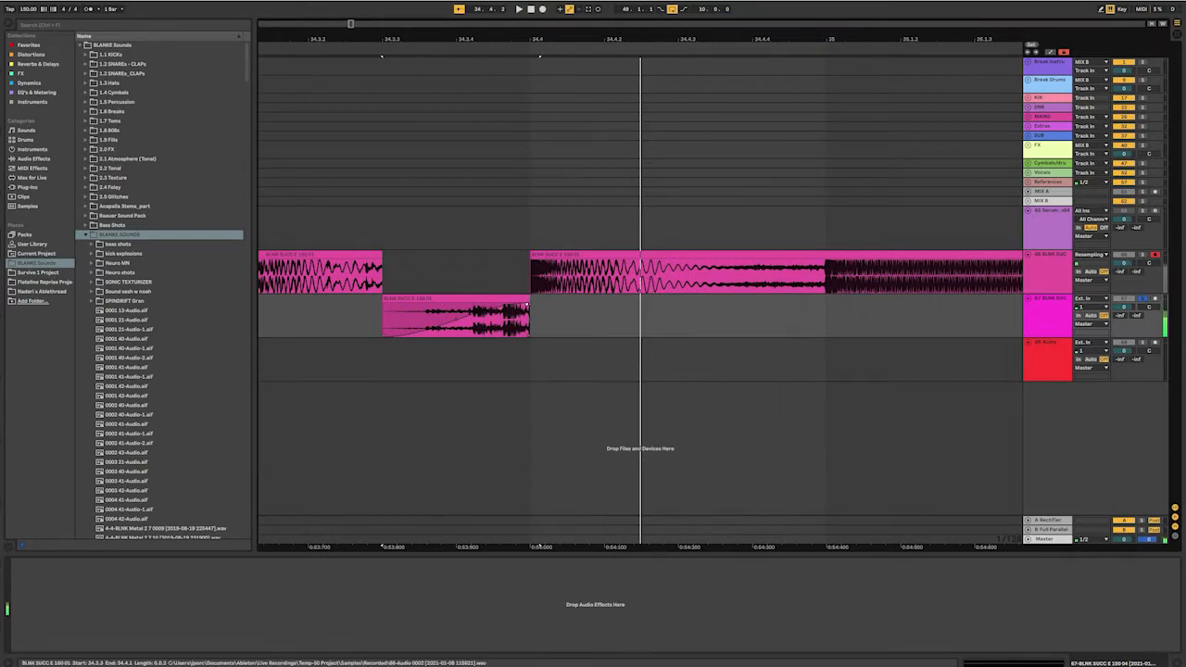
{"action": "left_click", "coordinate": [503, 299]}
{"action": "key", "text": "ctrl+z"}
- Audition the unfaded stuttering clip, rename it BLNK SUCC E 150 06, and consolidate it into its own sample
{"action": "key", "text": "space"}
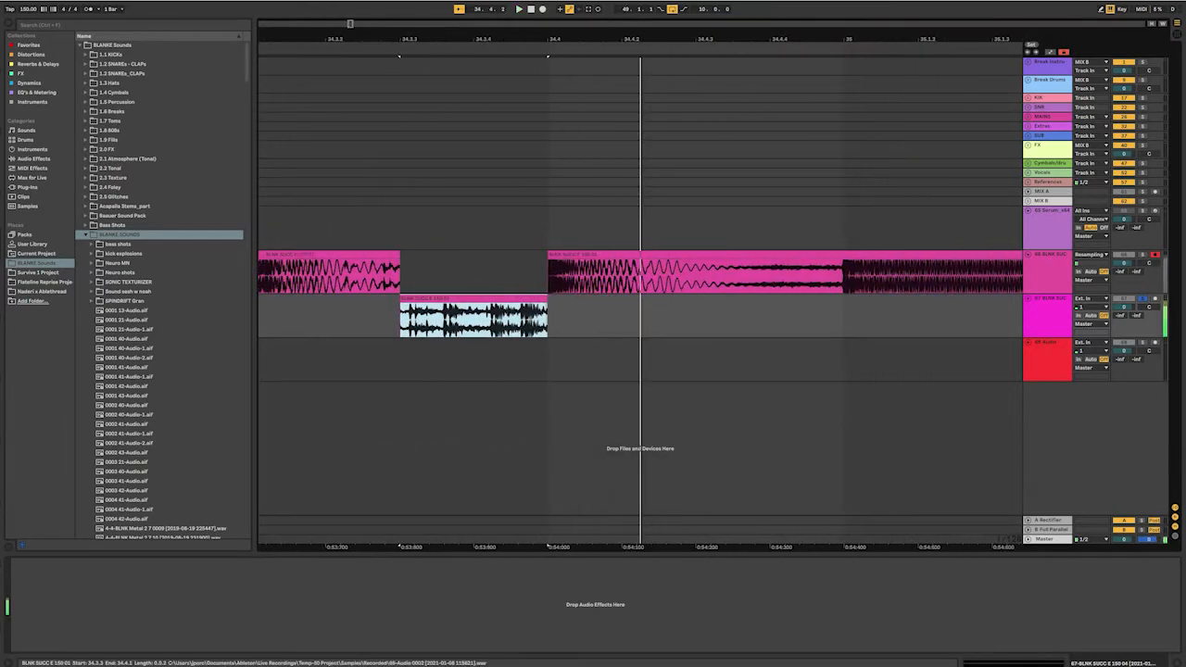
{"action": "key", "text": "space"}
{"action": "key", "text": "minus"}
{"action": "key", "text": "space"}
{"action": "key", "text": "z"}
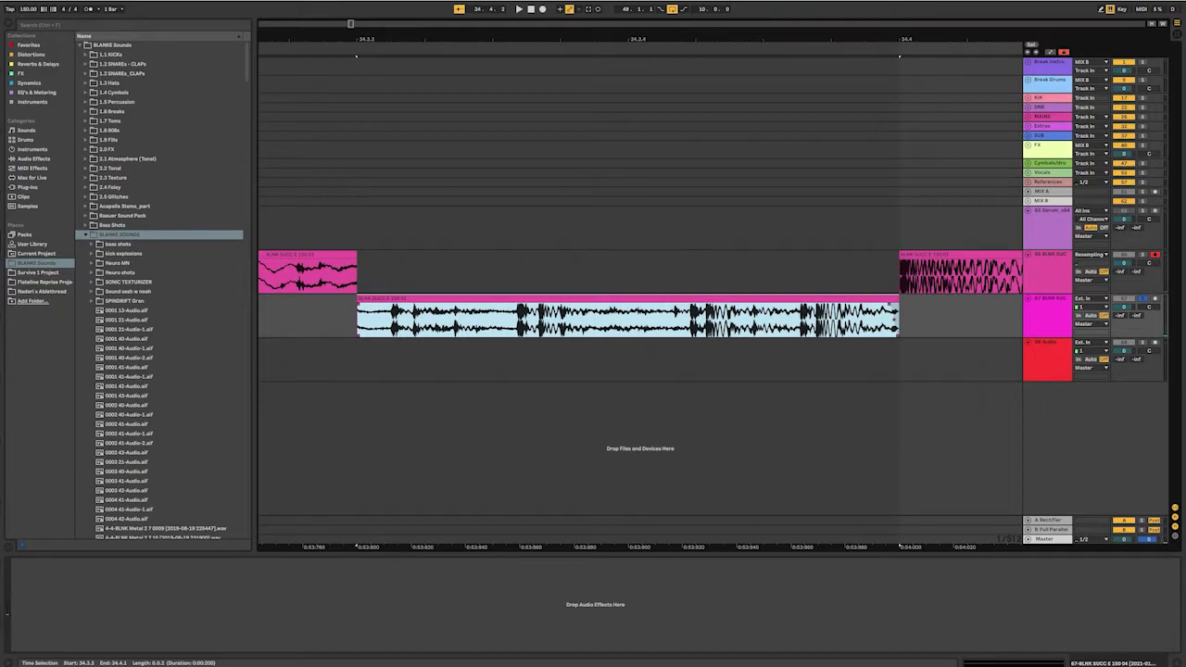
{"action": "scroll", "coordinate": [491, 317], "scroll_direction": "down", "scroll_amount": 10}
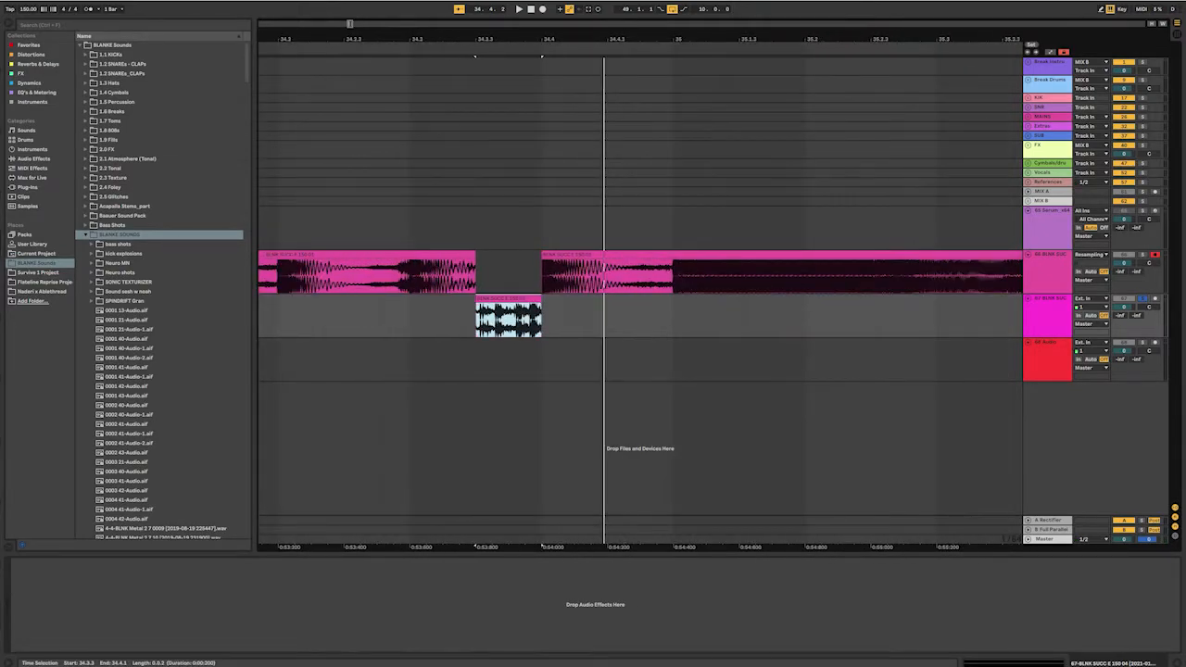
{"action": "key", "text": "space"}
{"action": "key", "text": "space"}
{"action": "key", "text": "space"}
{"action": "key", "text": "space"}
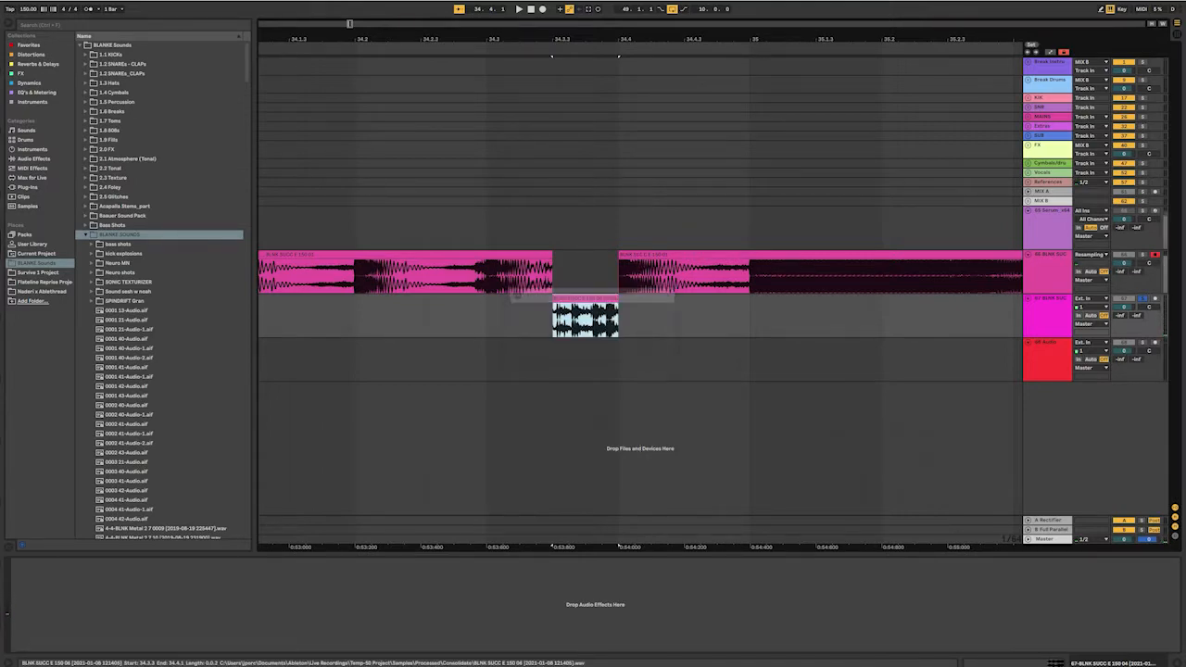
- Turn off the track's solo and audition the stuttering clip and the recording from 34.4.1 onward
{"action": "key", "text": "space"}
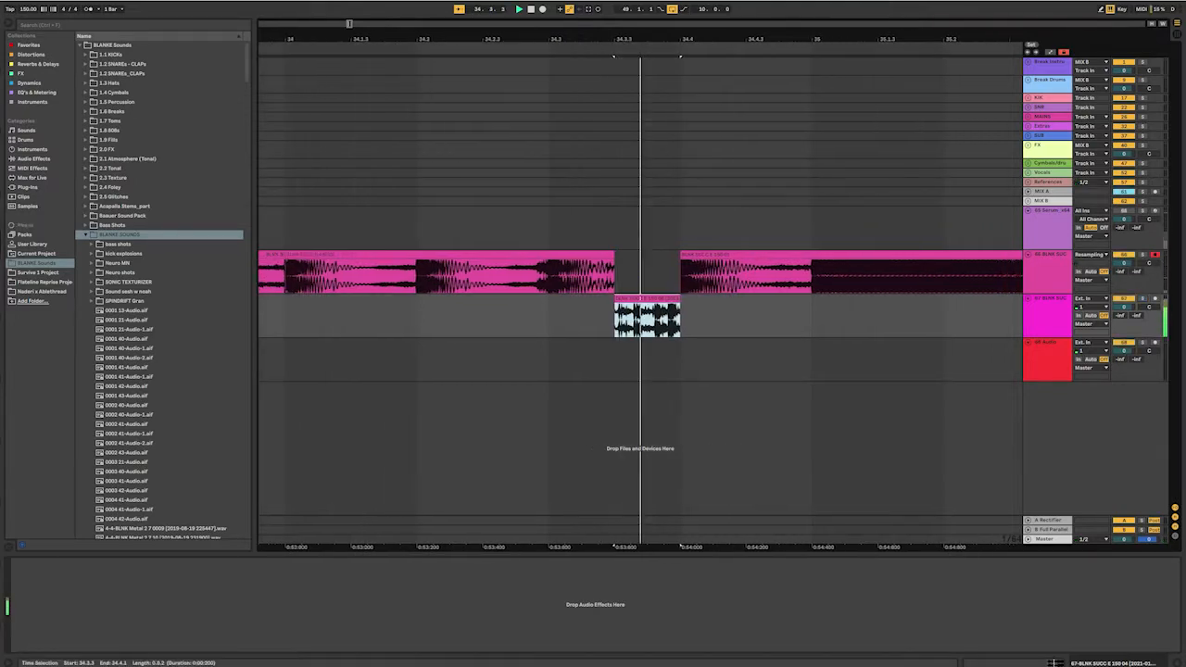
{"action": "left_click", "coordinate": [474, 276]}
{"action": "key", "text": "space"}
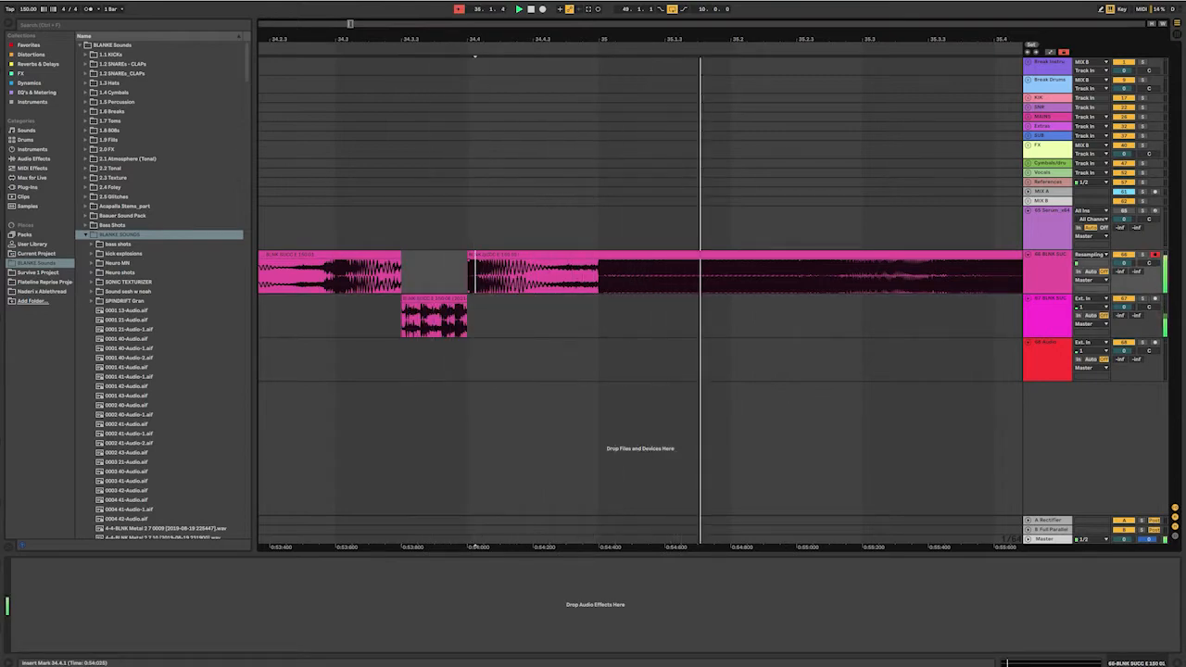
{"action": "scroll", "coordinate": [533, 276], "scroll_direction": "down", "scroll_amount": 10}
{"action": "scroll", "coordinate": [565, 276], "scroll_direction": "up", "scroll_amount": 5}
{"action": "key", "text": "space"}
- Audition the quieter part of the recording from 35.2.4 and from 35.2.3
{"action": "left_click", "coordinate": [553, 276]}
{"action": "key", "text": "space"}
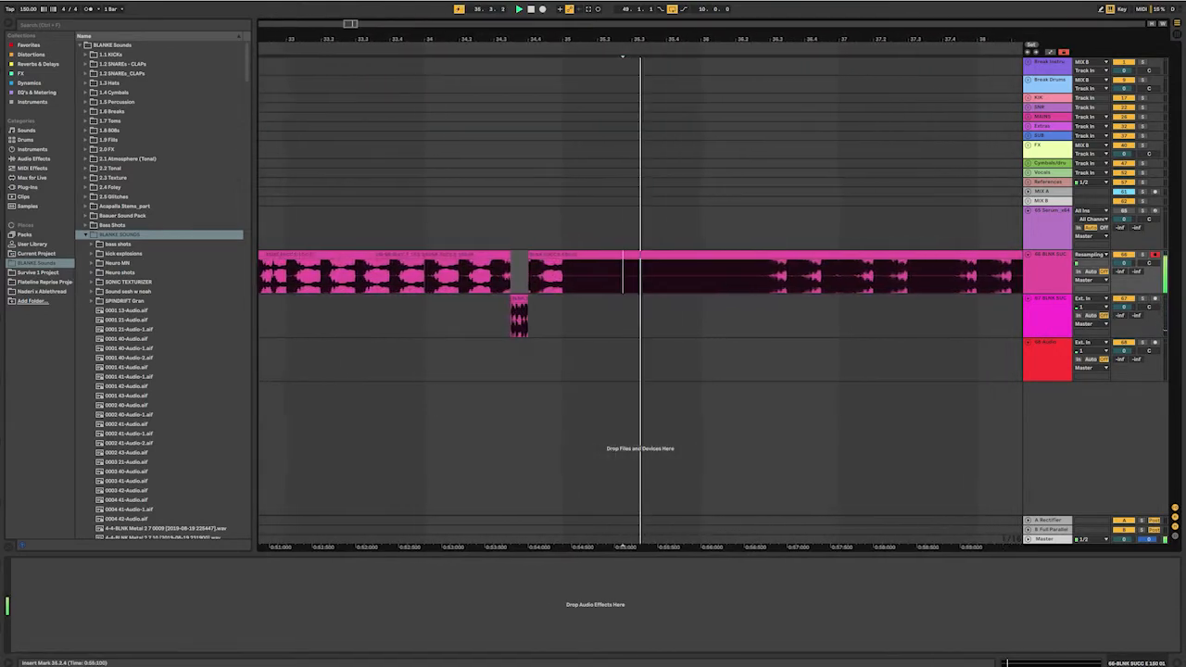
{"action": "key", "text": "space"}
{"action": "scroll", "coordinate": [594, 276], "scroll_direction": "up", "scroll_amount": 5}
{"action": "left_click", "coordinate": [516, 276]}
{"action": "key", "text": "space"}
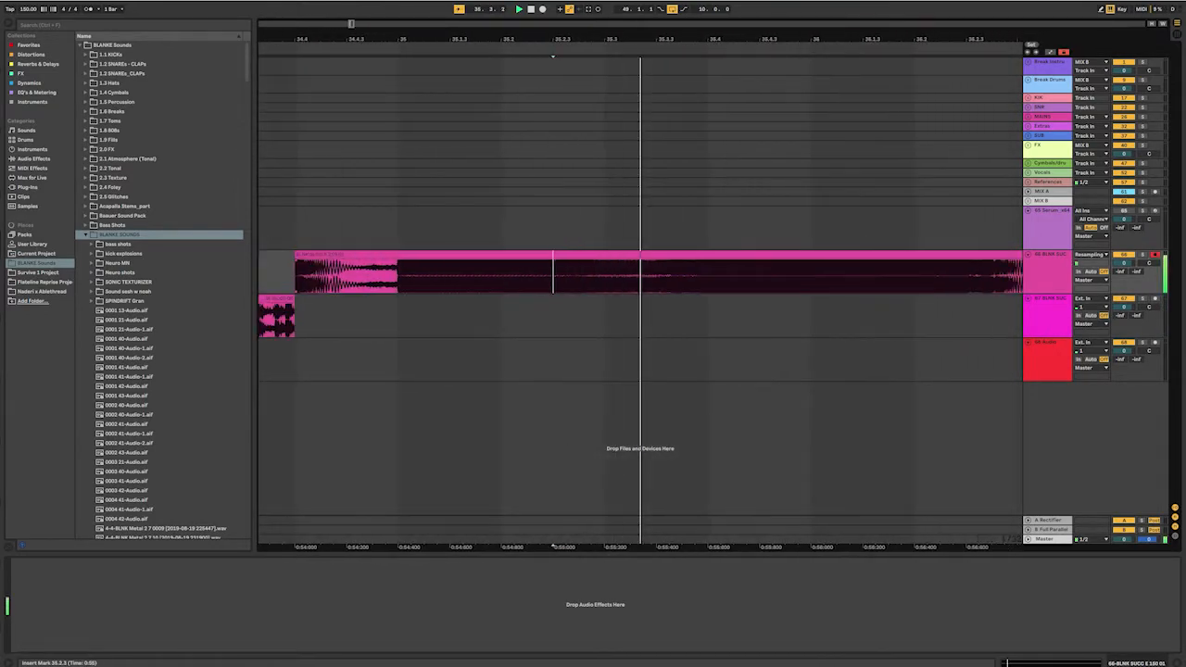
{"action": "key", "text": "space"}
- Split off the segment from 35.2.3 to just past 35.3.3 as a separate clip and add a short fade-out
{"action": "scroll", "coordinate": [516, 276], "scroll_direction": "up", "scroll_amount": 5}
{"action": "left_click_drag", "start_coordinate": [533, 276], "coordinate": [820, 276]}
{"action": "key", "text": "space"}
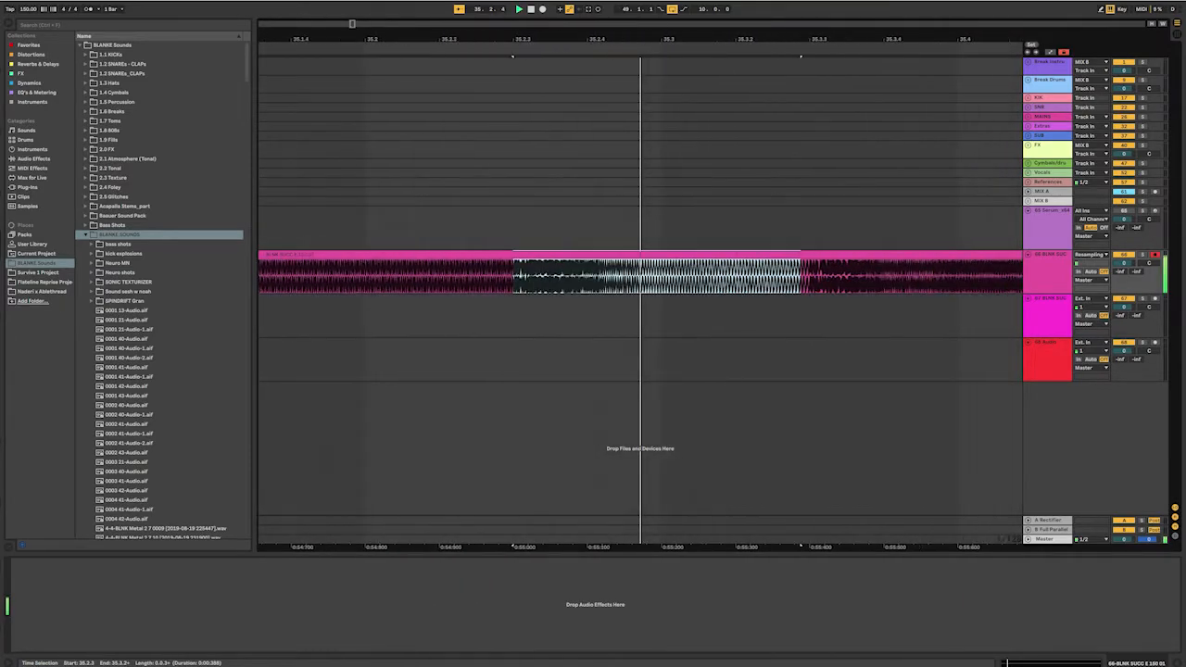
{"action": "key", "text": "ctrl+e"}
{"action": "left_click_drag", "start_coordinate": [611, 260], "coordinate": [600, 260]}
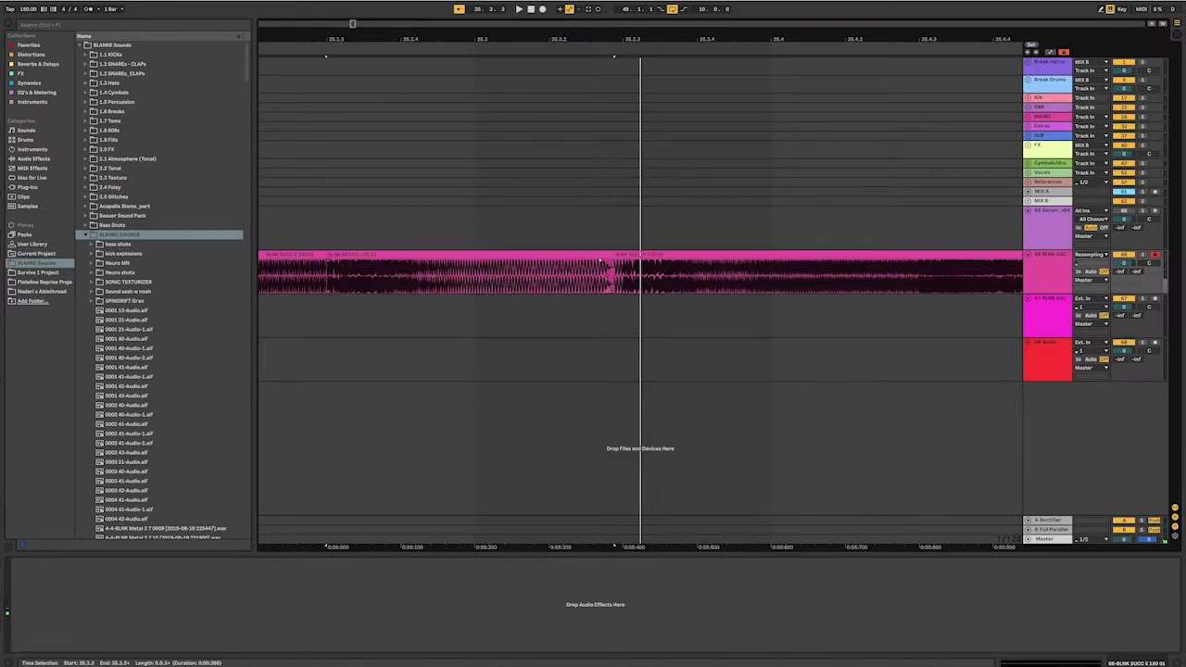
- Rename the clip starting at 35.2.3 as BLNK SUCC E 150 07 and consolidate it into its own sample
{"action": "left_click", "coordinate": [526, 262]}
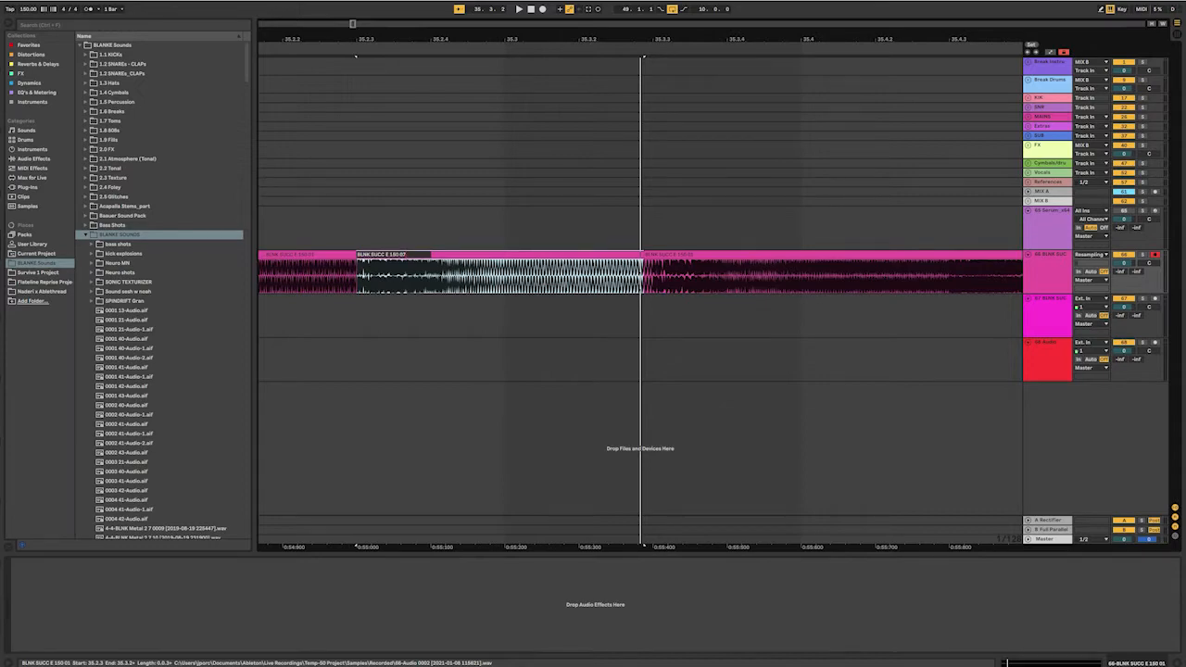
{"action": "key", "text": "Return"}
{"action": "key", "text": "ctrl+j"}
- Audition the remaining recording through bar 37, replaying it from 36.3.1 and 36.3.3
{"action": "left_click", "coordinate": [695, 254]}
{"action": "key", "text": "space"}
{"action": "scroll", "coordinate": [694, 268], "scroll_direction": "down", "scroll_amount": 3}
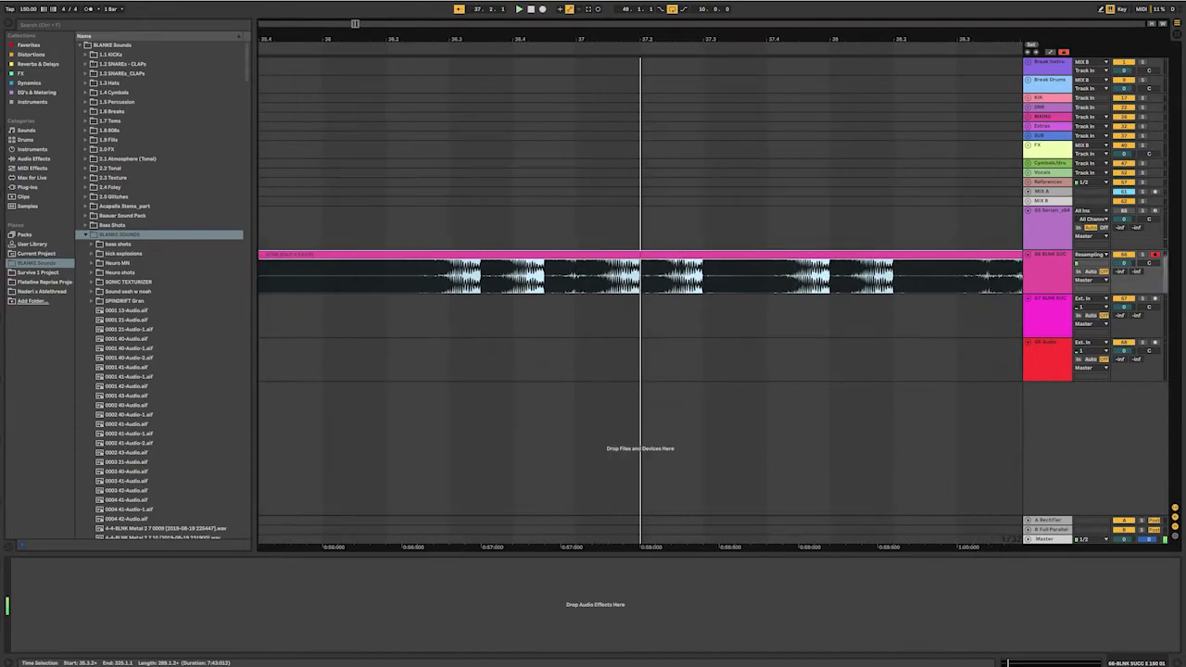
{"action": "key", "text": "space"}
{"action": "left_click", "coordinate": [457, 276]}
{"action": "key", "text": "space"}
{"action": "key", "text": "plus"}
{"action": "key", "text": "space"}
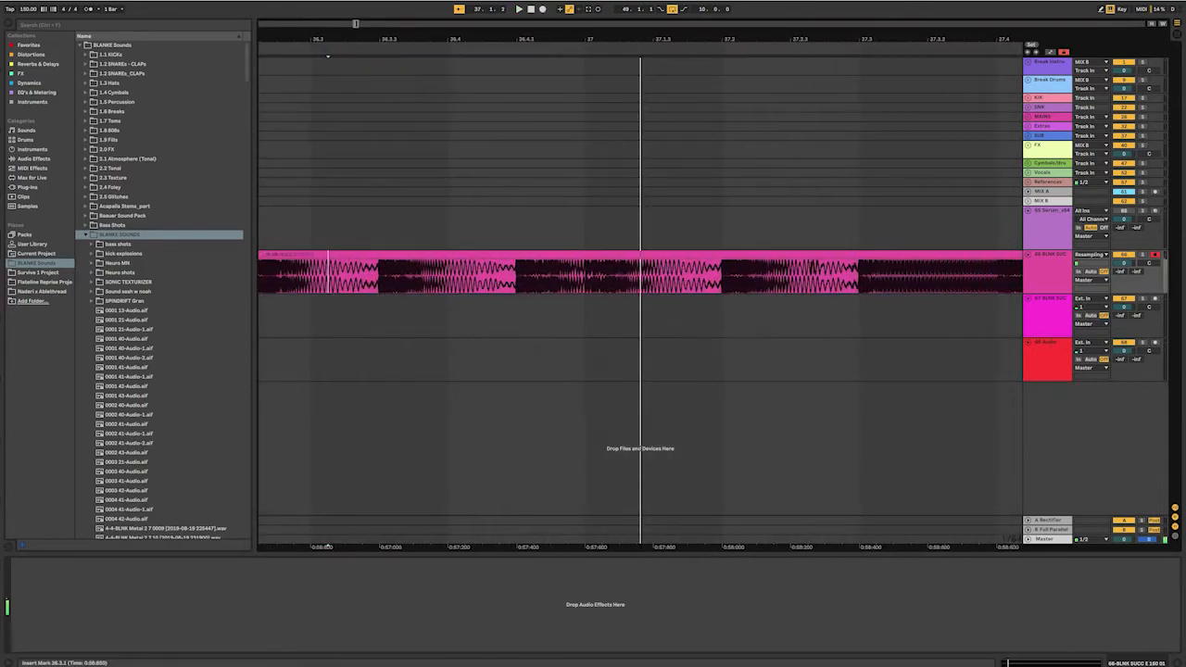
{"action": "key", "text": "space"}
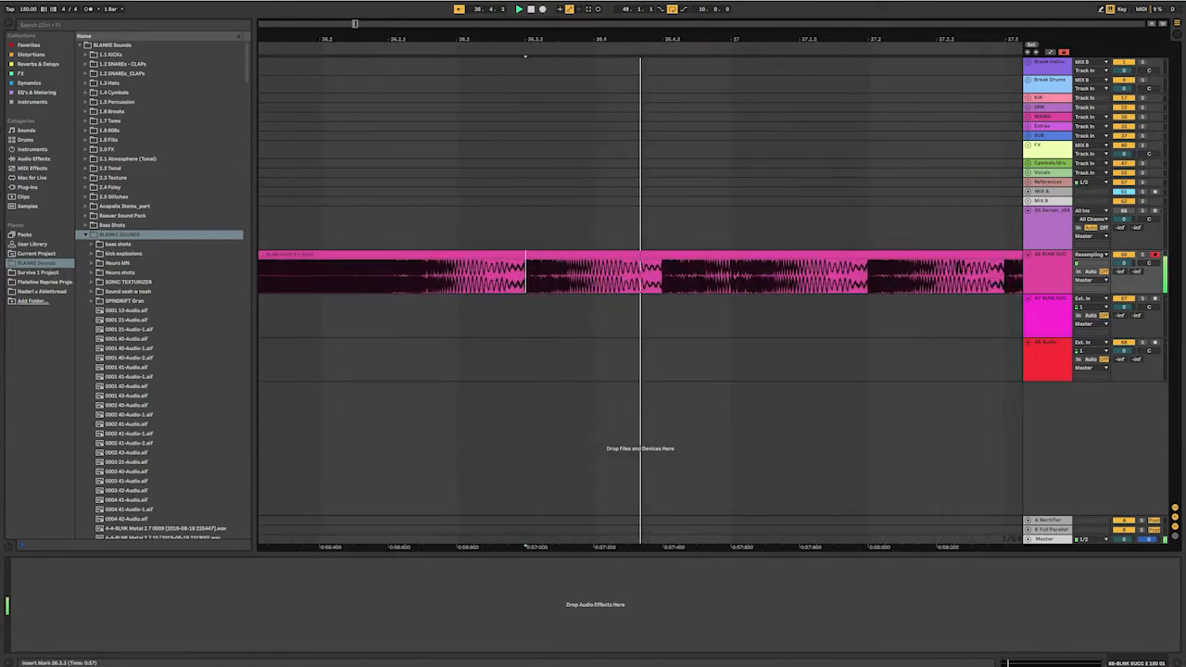
- Isolate the hit from 36.3.3 to just past 36.4.3 as its own clip and name it number 08 in the BLNK SUCC E 150 series
{"action": "scroll", "coordinate": [301, 276], "scroll_direction": "up", "scroll_amount": 6}
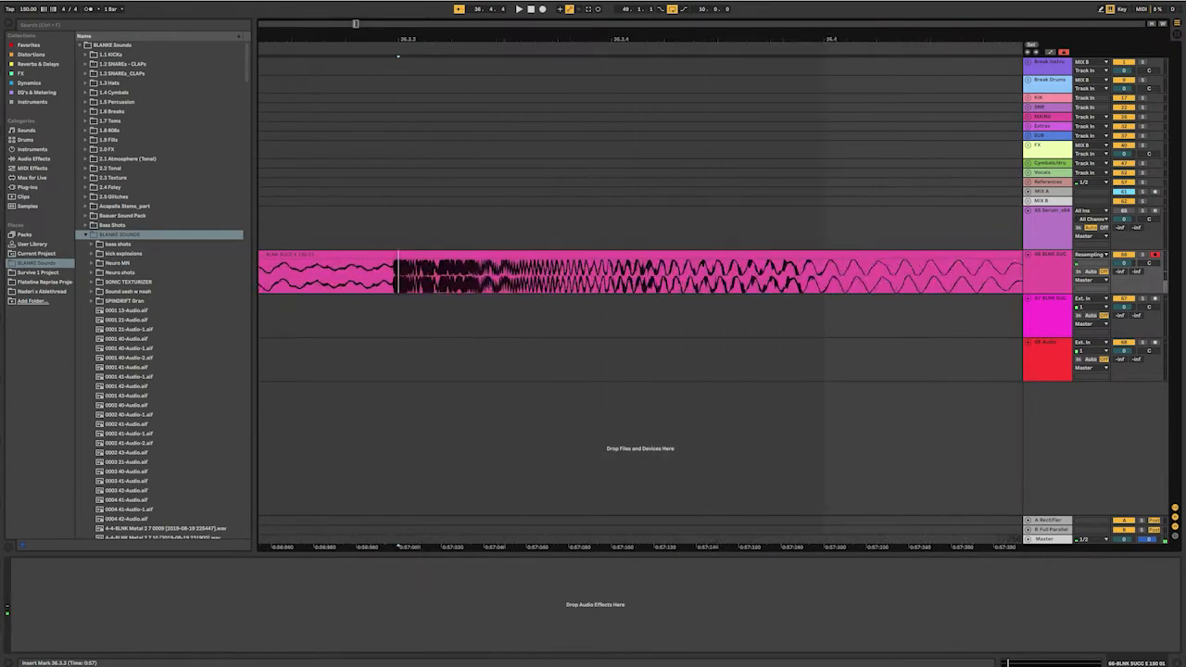
{"action": "scroll", "coordinate": [509, 273], "scroll_direction": "down", "scroll_amount": 5}
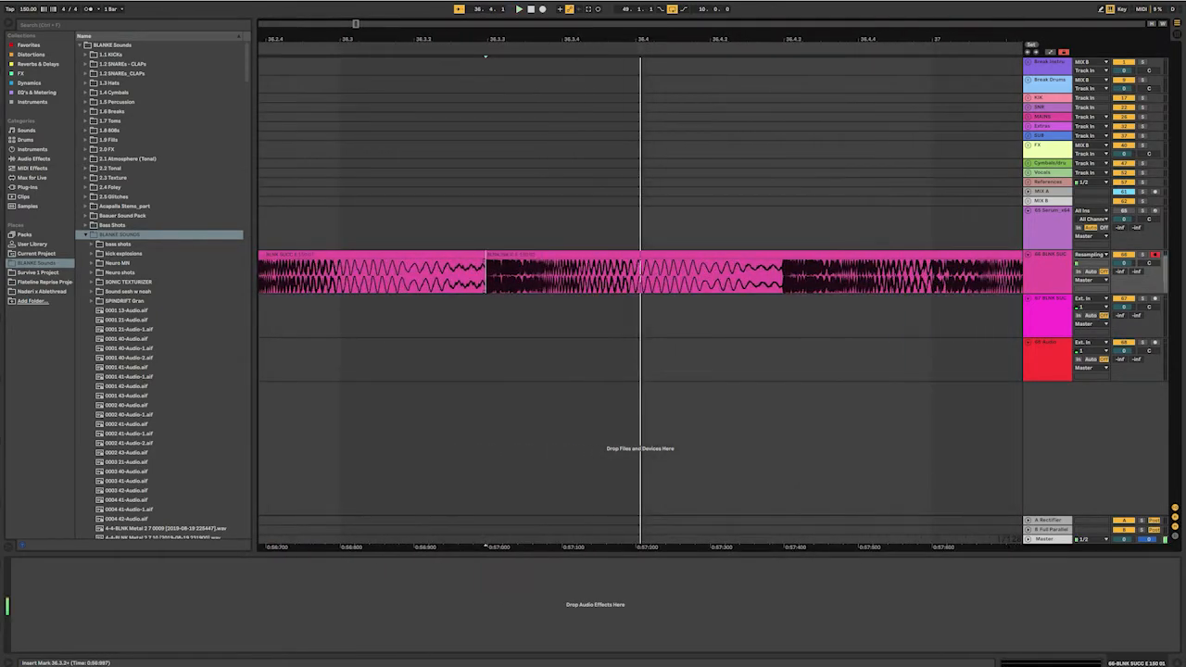
{"action": "left_click_drag", "start_coordinate": [486, 275], "coordinate": [766, 260]}
{"action": "key", "text": "space"}
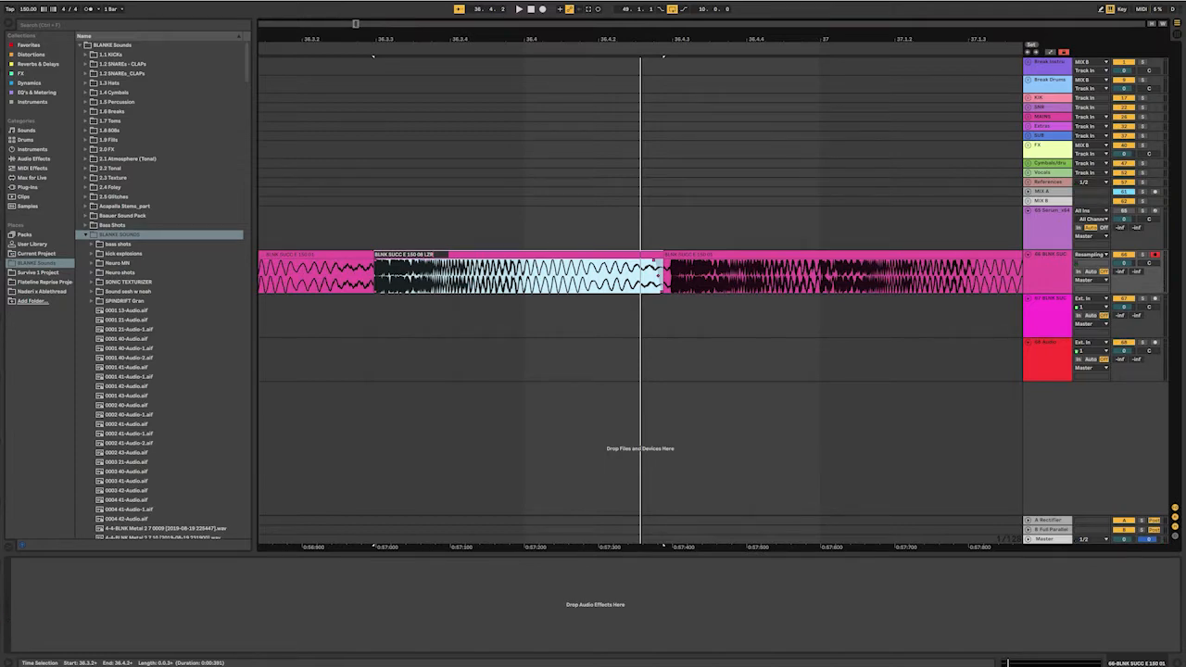
{"action": "left_click_drag", "start_coordinate": [519, 39], "coordinate": [824, 56]}
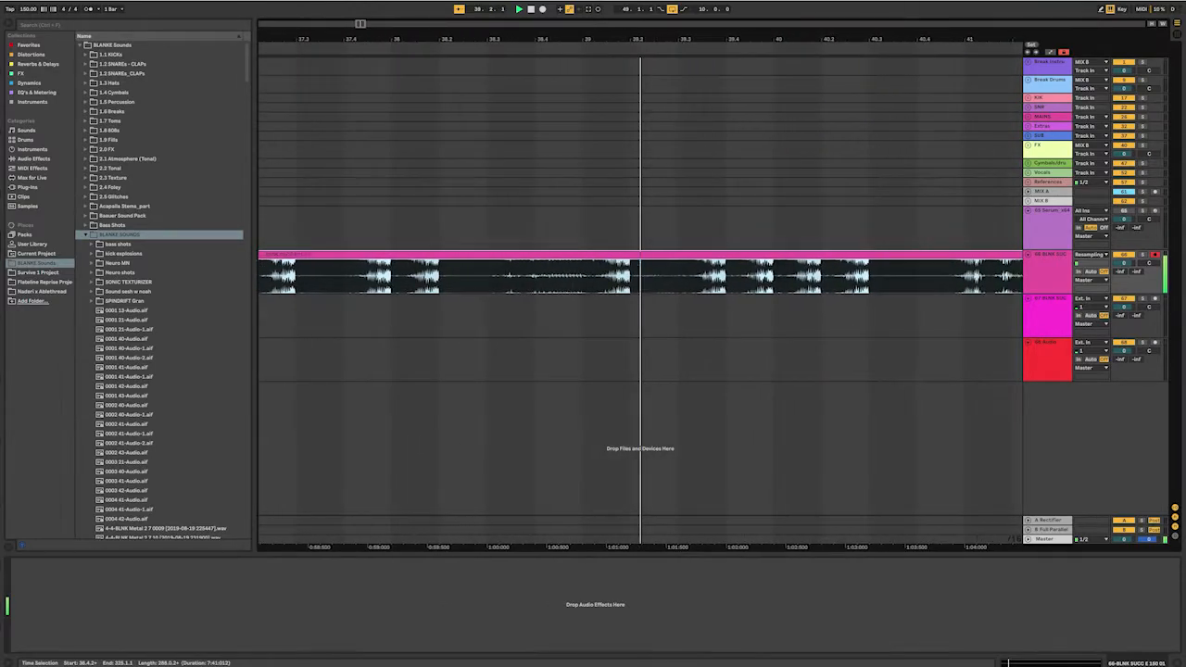
- Audition the recording across bars 38 and 39, replaying the quiet passage from around 38.2.4
{"action": "key", "text": "space"}
{"action": "left_click", "coordinate": [507, 276]}
{"action": "key", "text": "space"}
{"action": "key", "text": "space"}
{"action": "left_click", "coordinate": [515, 276]}
{"action": "key", "text": "space"}
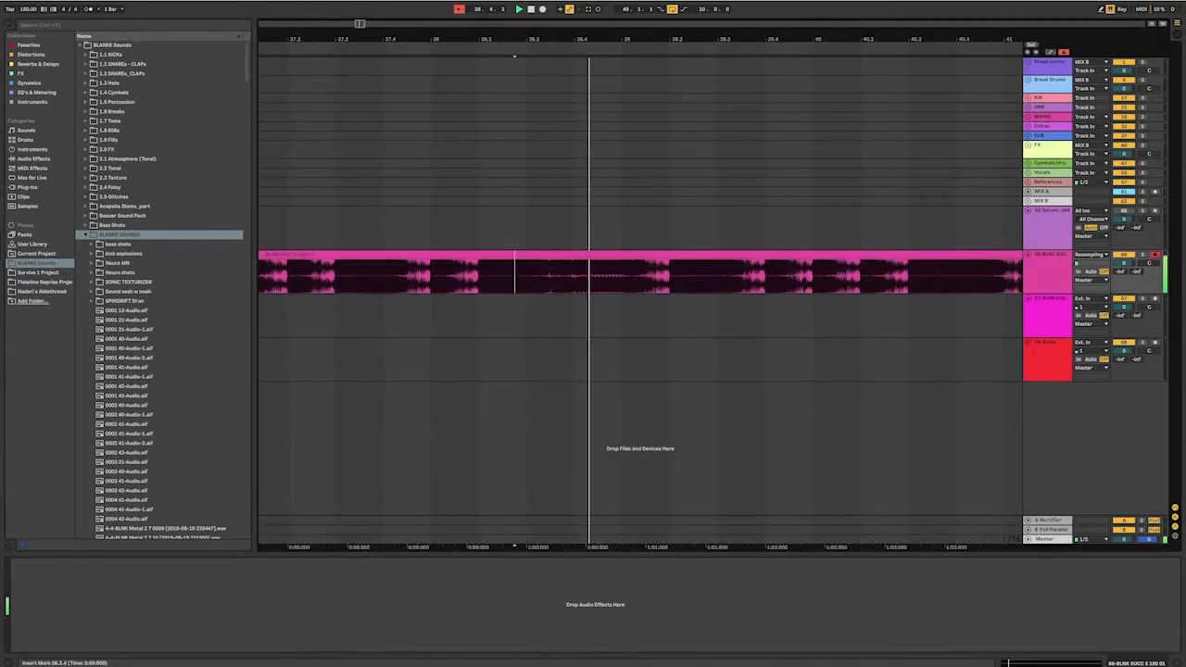
{"action": "key", "text": "space"}
{"action": "left_click", "coordinate": [526, 276]}
{"action": "key", "text": "space"}
{"action": "key", "text": "space"}
{"action": "key", "text": "space"}
- Split off the segment from 38.3.1 to 38.4.1 and consolidate it under the next BLNK SUCC E 150 number
{"action": "left_click_drag", "start_coordinate": [592, 276], "coordinate": [652, 276]}
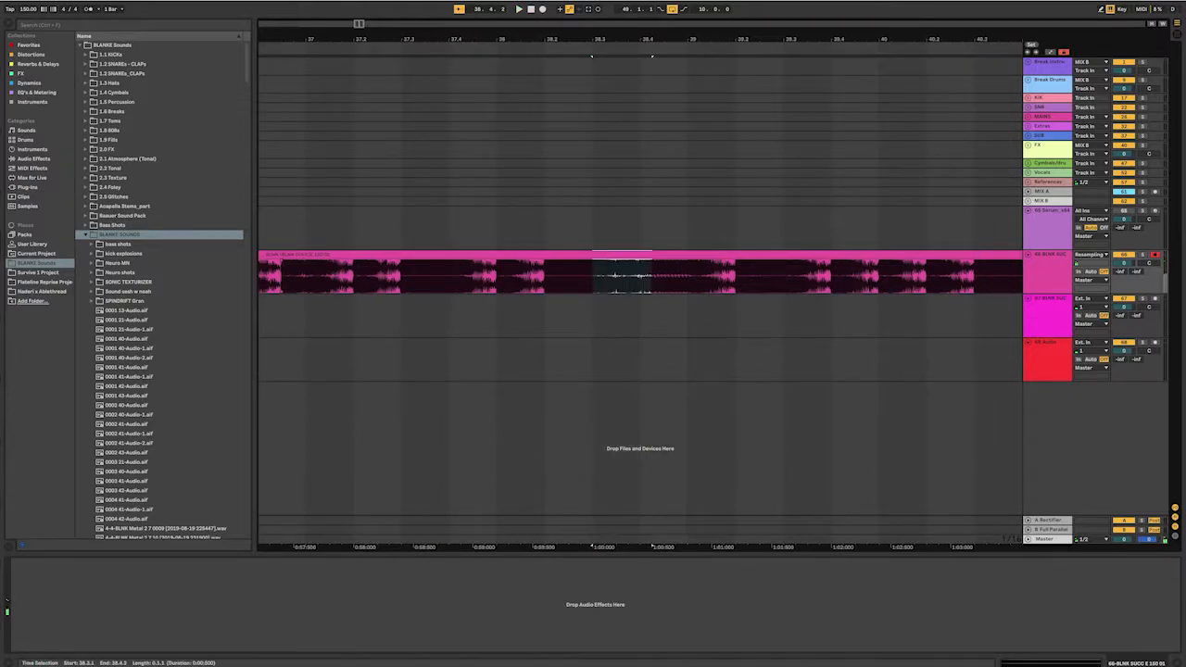
{"action": "scroll", "coordinate": [629, 276], "scroll_direction": "up", "scroll_amount": 3}
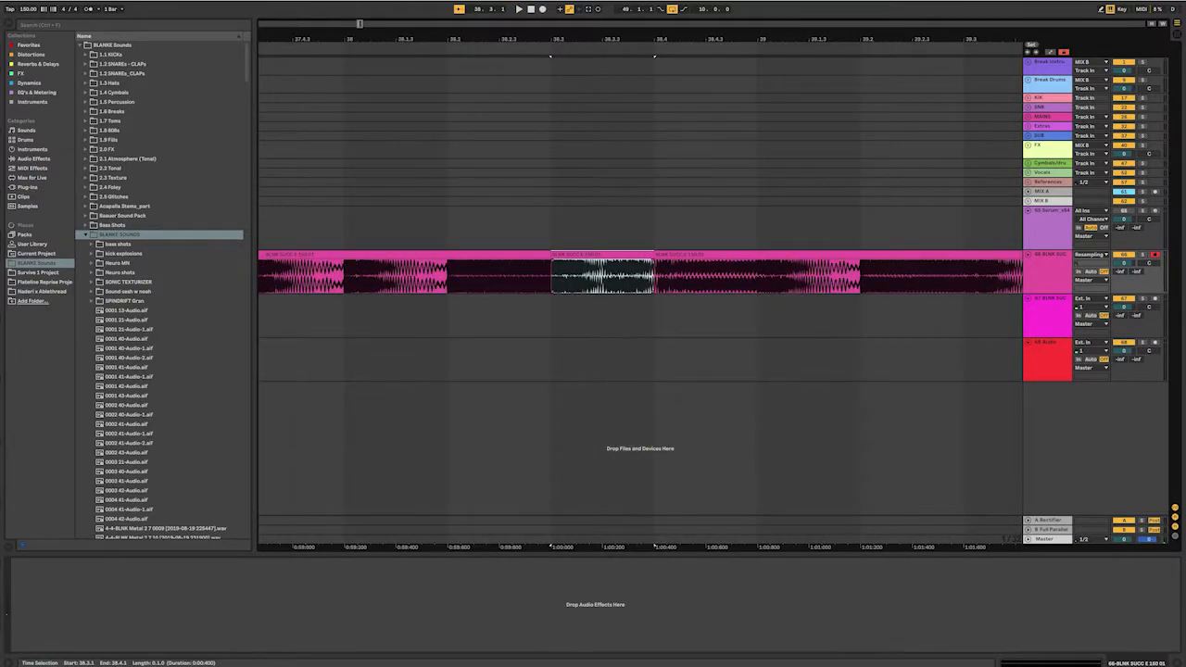
{"action": "key", "text": "space"}
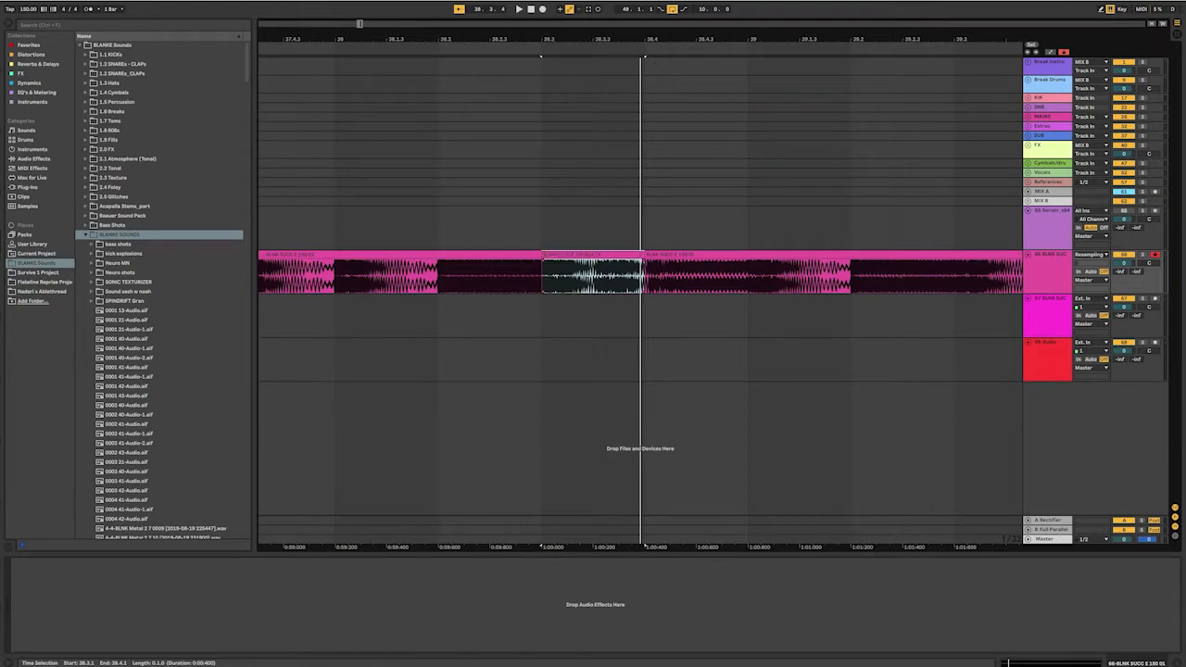
{"action": "key", "text": "ctrl+j"}
- Audition the recording from 38.4.1 onward to find the next usable hit
{"action": "key", "text": "space"}
{"action": "key", "text": "space"}
{"action": "left_click", "coordinate": [584, 255]}
{"action": "key", "text": "space"}
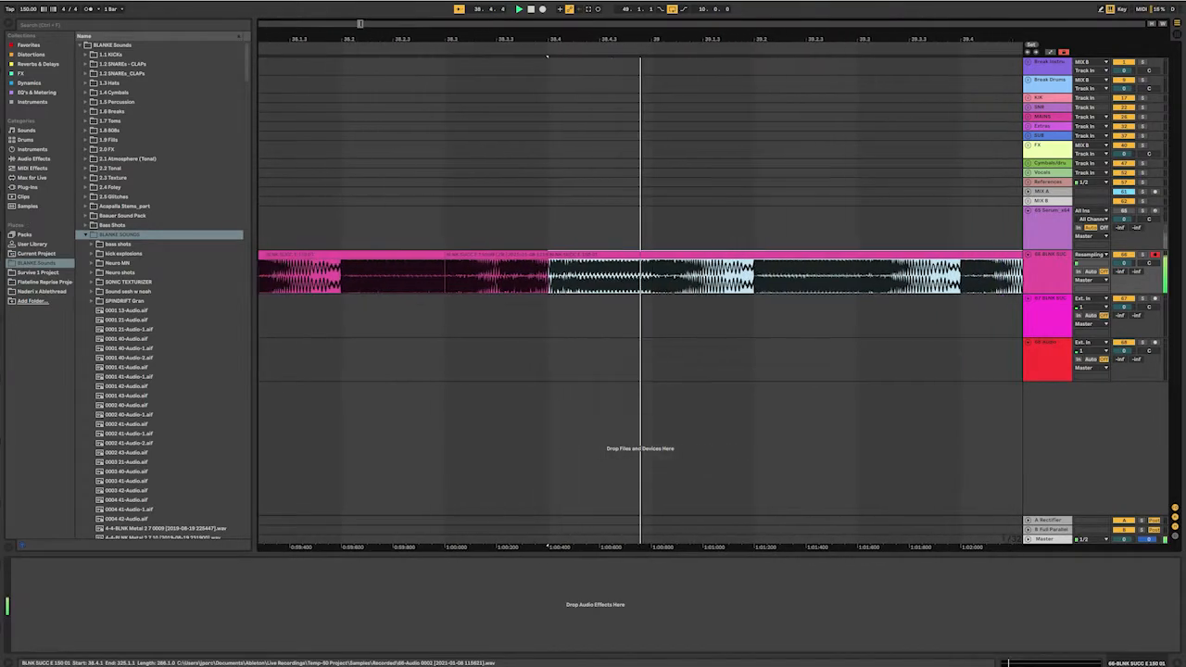
{"action": "key", "text": "space"}
{"action": "left_click", "coordinate": [499, 276]}
{"action": "key", "text": "space"}
{"action": "key", "text": "space"}
{"action": "left_click", "coordinate": [498, 276]}
{"action": "key", "text": "space"}
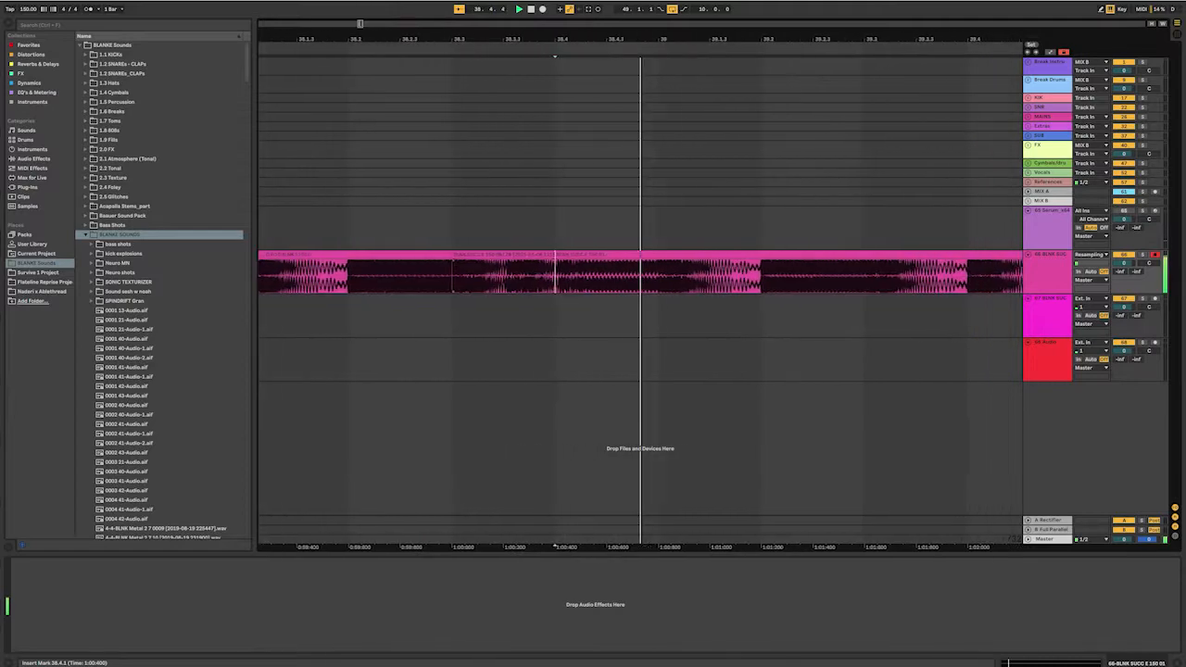
{"action": "key", "text": "space"}
- Isolate the segment from 38.4.1 to 39.1.1, rename it with the next BLNK SUCC E 150 number, and consolidate it
{"action": "left_click_drag", "start_coordinate": [640, 276], "coordinate": [475, 276]}
{"action": "key", "text": "space"}
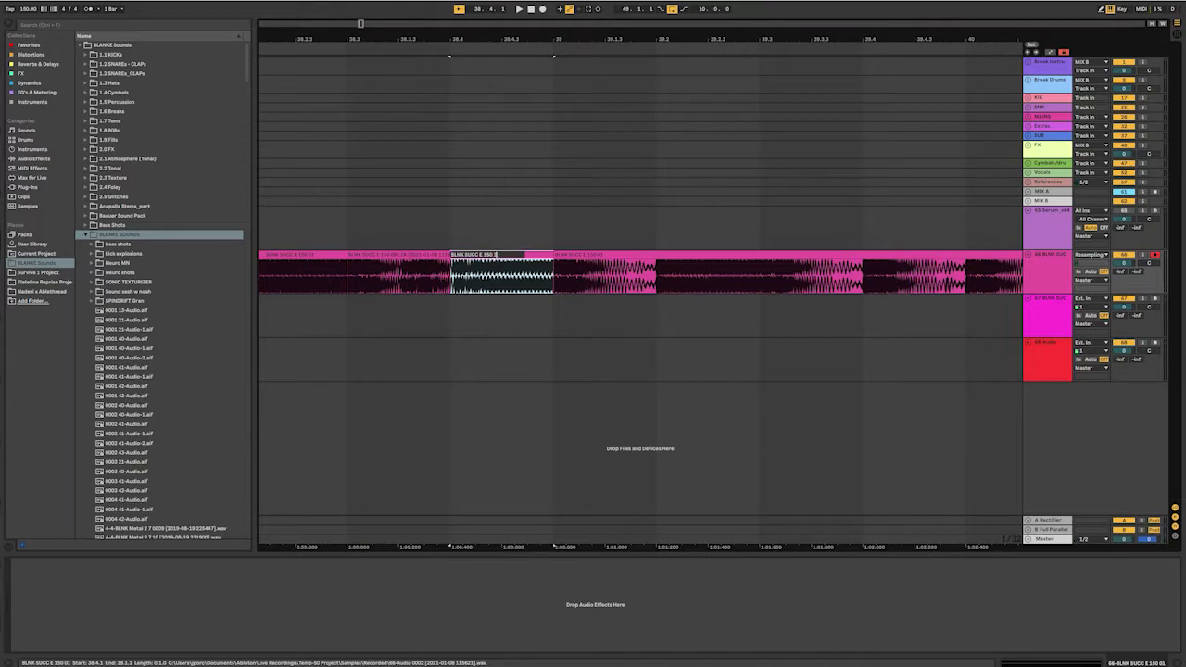
{"action": "key", "text": "ctrl+j"}
{"action": "key", "text": "space"}
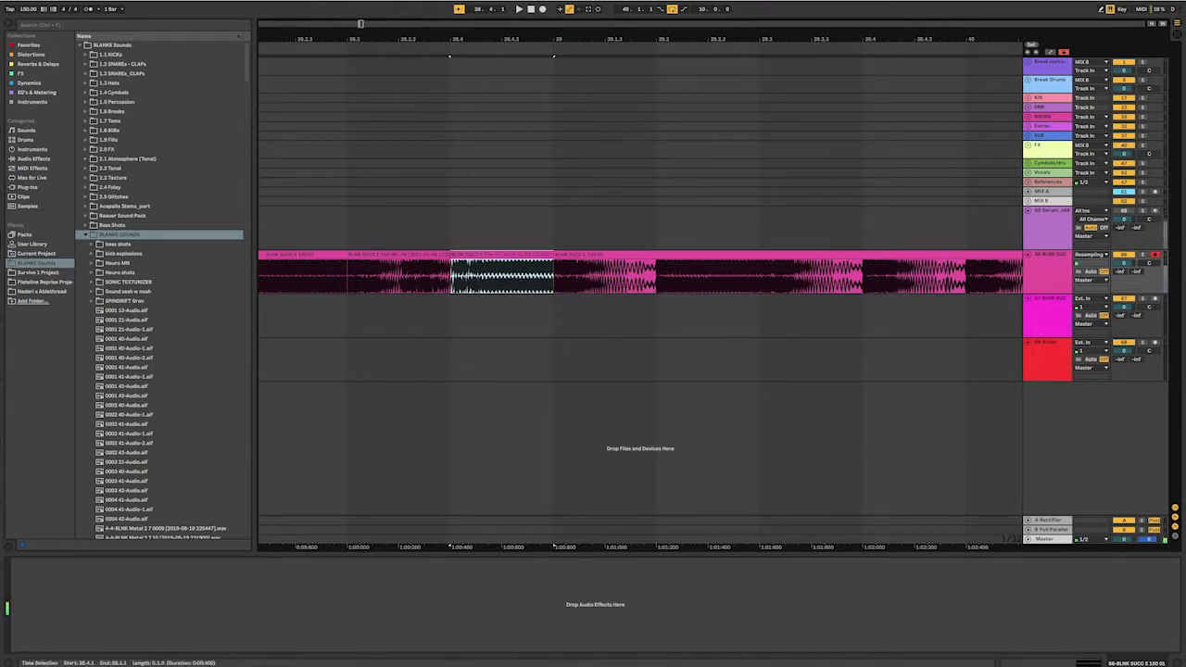
{"action": "key", "text": "space"}
- Audition the remaining recording after 39.1.1 up to the quiet passage around bar 55
{"action": "left_click", "coordinate": [580, 276]}
{"action": "left_click", "coordinate": [580, 254]}
{"action": "key", "text": "space"}
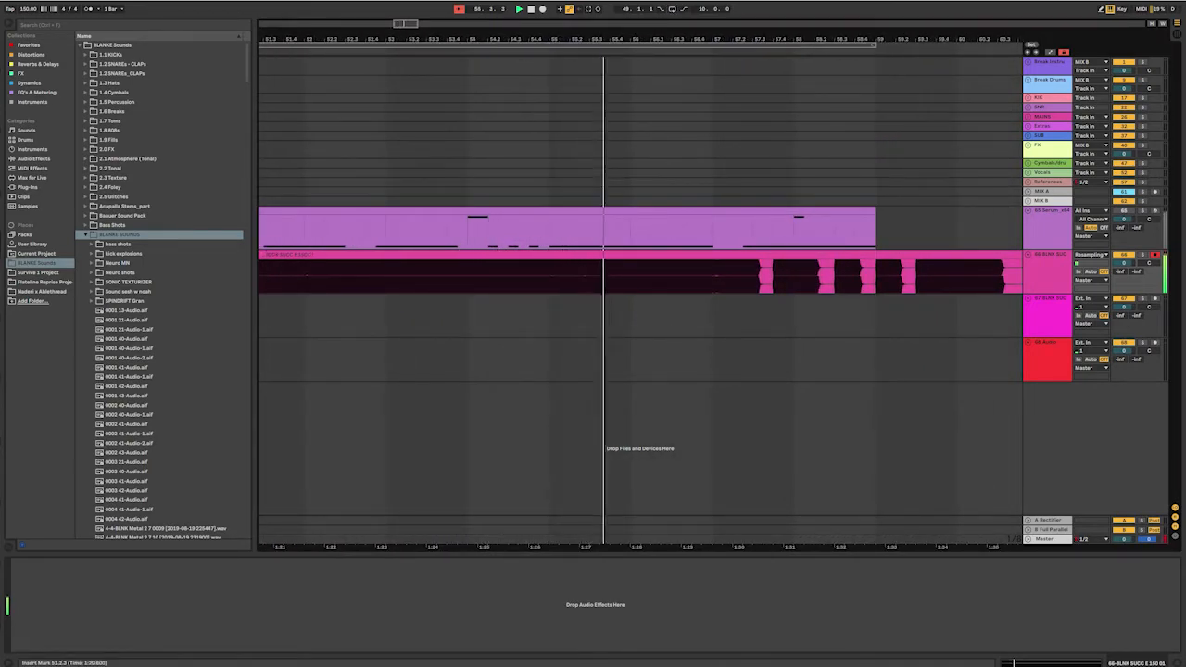
{"action": "left_click", "coordinate": [548, 277]}
{"action": "key", "text": "space"}
- Split off the segment from 55.1.1 to 55.3.1 as a separate clip and audition it
{"action": "key", "text": "space"}
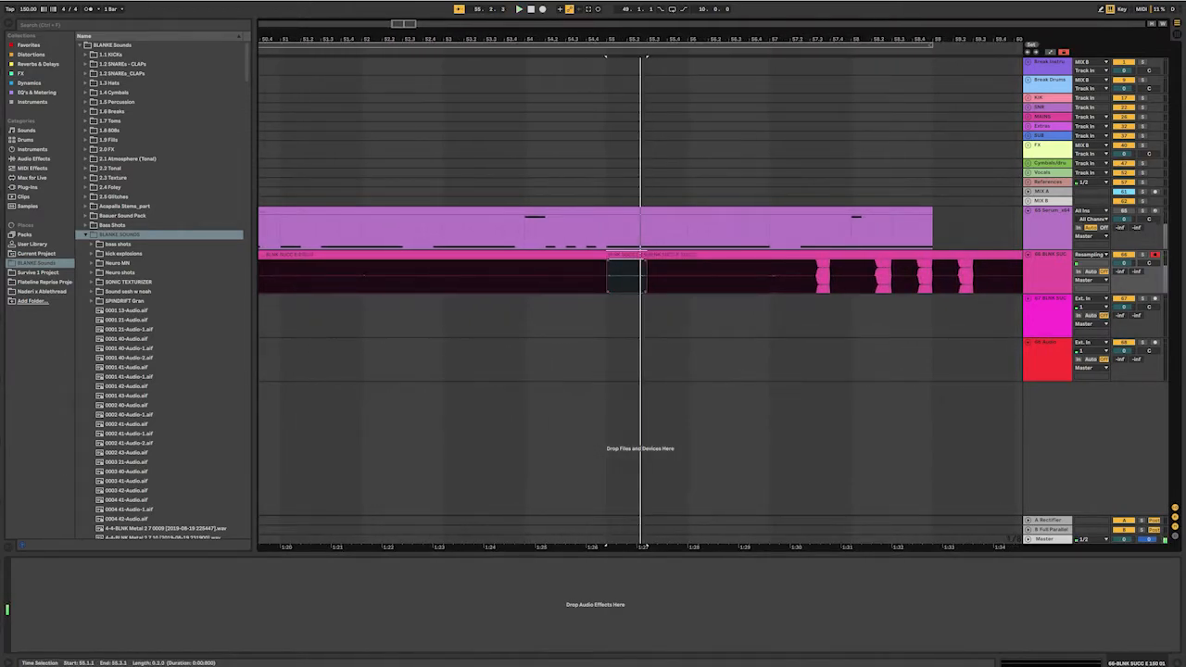
{"action": "key", "text": "plus"}
{"action": "key", "text": "plus"}
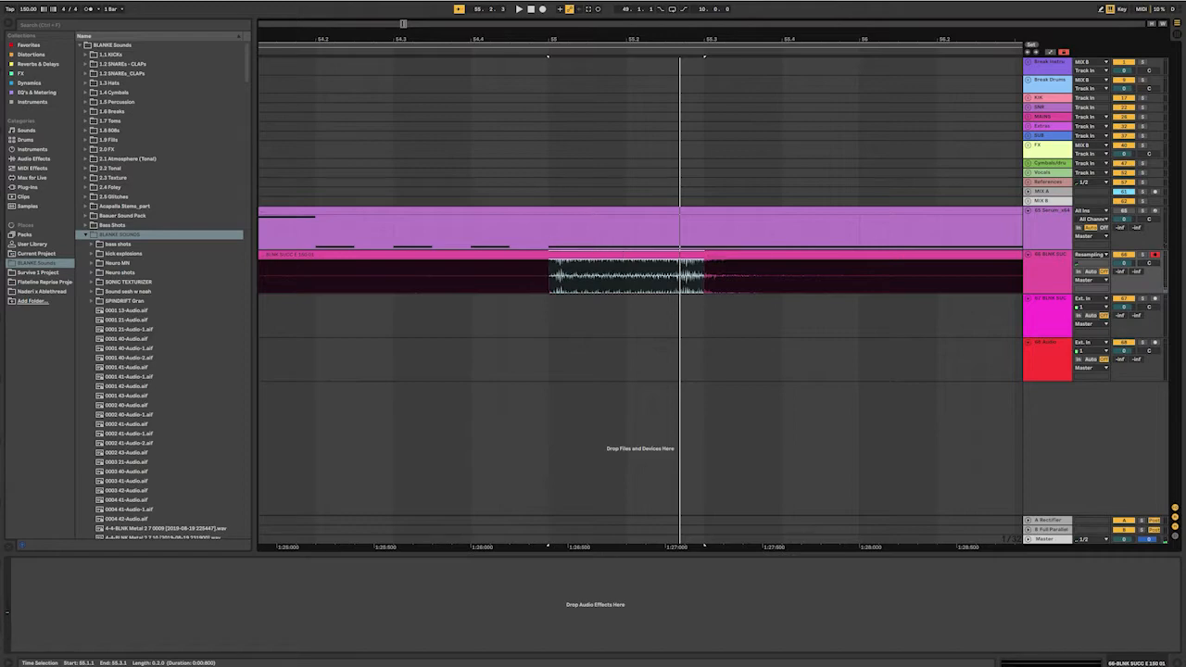
{"action": "key", "text": "space"}
{"action": "key", "text": "Right"}
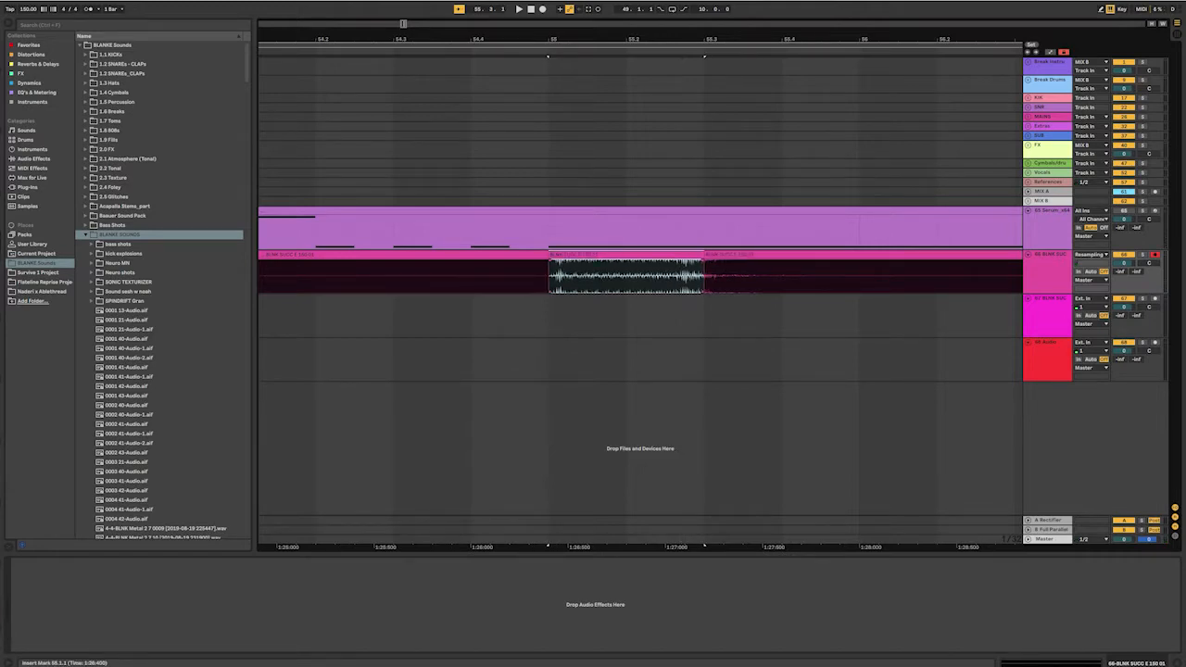
- Consolidate the segment from 55.1.1 to 55.3.1 into its own sample and select the leftover clip before it
{"action": "key", "text": "ctrl+j"}
{"action": "key", "text": "space"}
{"action": "key", "text": "space"}
{"action": "left_click", "coordinate": [435, 254]}
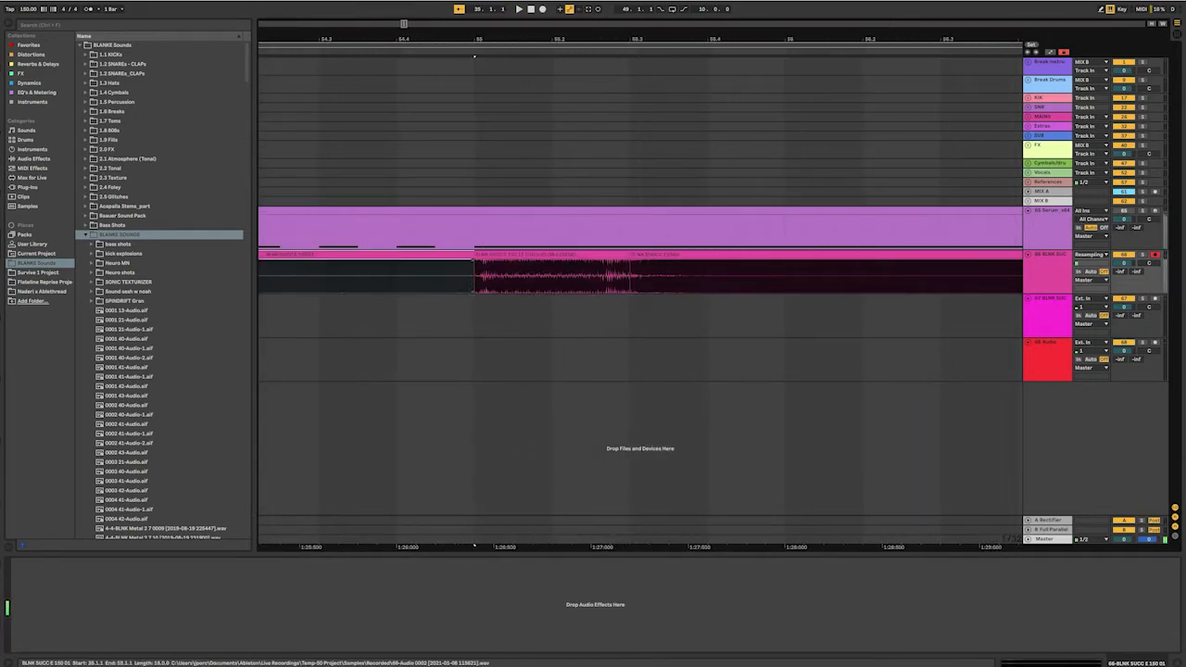
- Audition the recording from about bar 52 up to the short hits around bar 60
{"action": "key", "text": "space"}
{"action": "key", "text": "space"}
{"action": "key", "text": "w"}
{"action": "scroll", "coordinate": [377, 276], "scroll_direction": "up", "scroll_amount": 5}
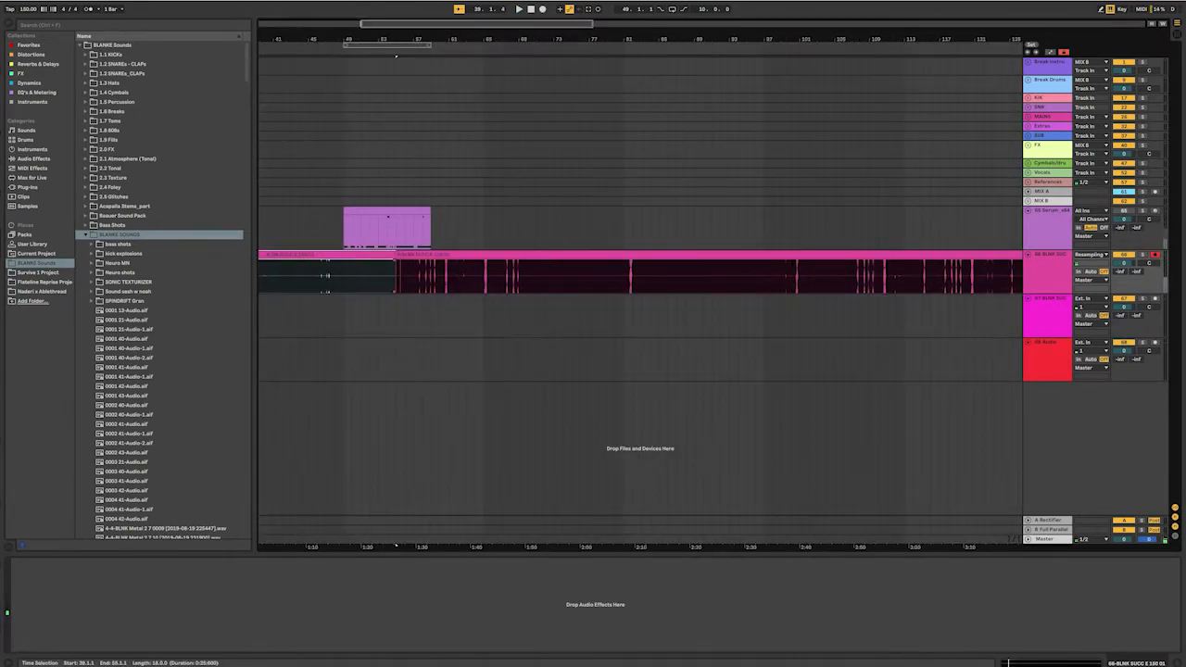
{"action": "left_click", "coordinate": [373, 276]}
{"action": "key", "text": "space"}
{"action": "scroll", "coordinate": [372, 276], "scroll_direction": "up", "scroll_amount": 4}
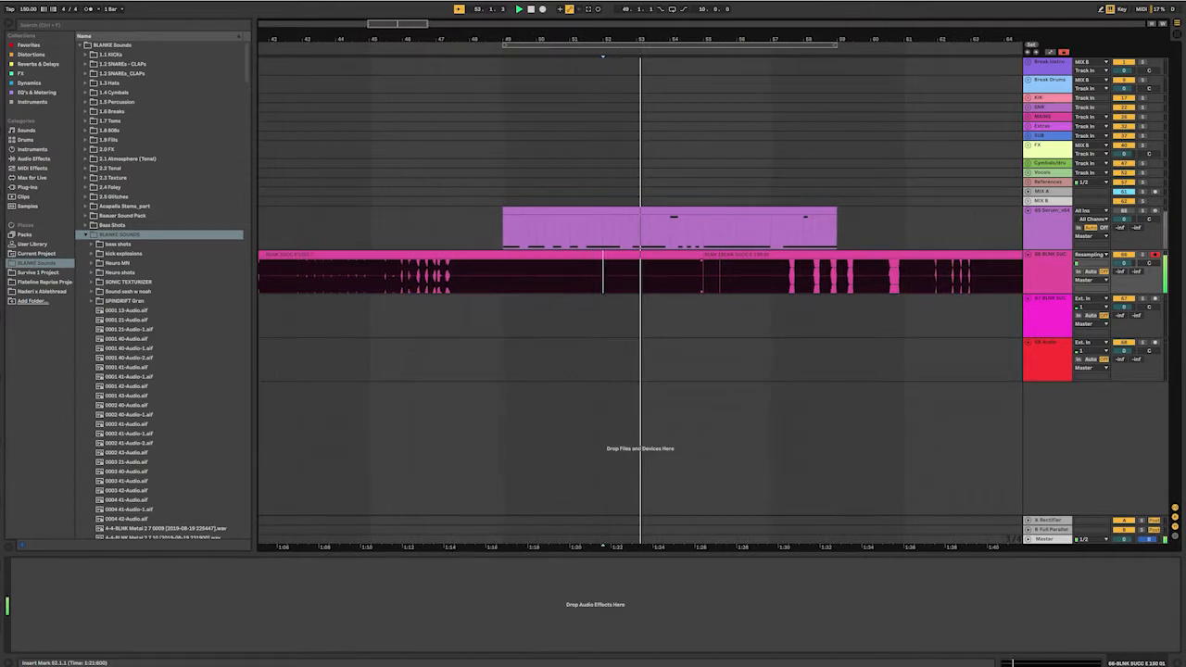
{"action": "scroll", "coordinate": [640, 276], "scroll_direction": "up", "scroll_amount": 3}
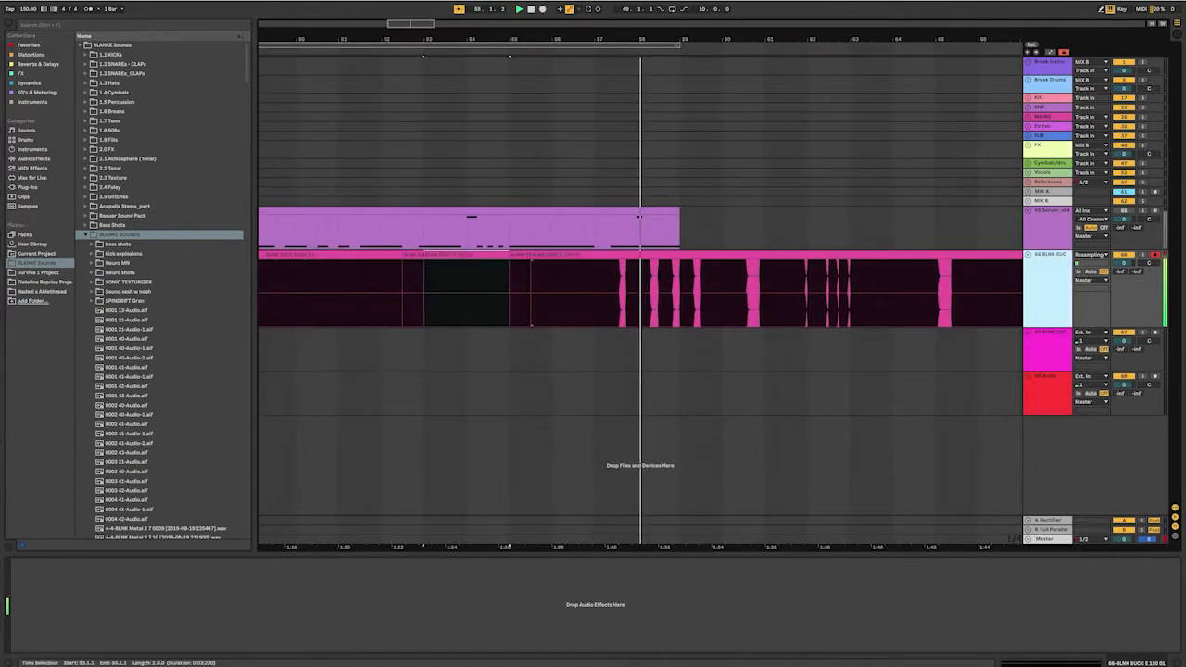
{"action": "scroll", "coordinate": [640, 287], "scroll_direction": "up", "scroll_amount": 5}
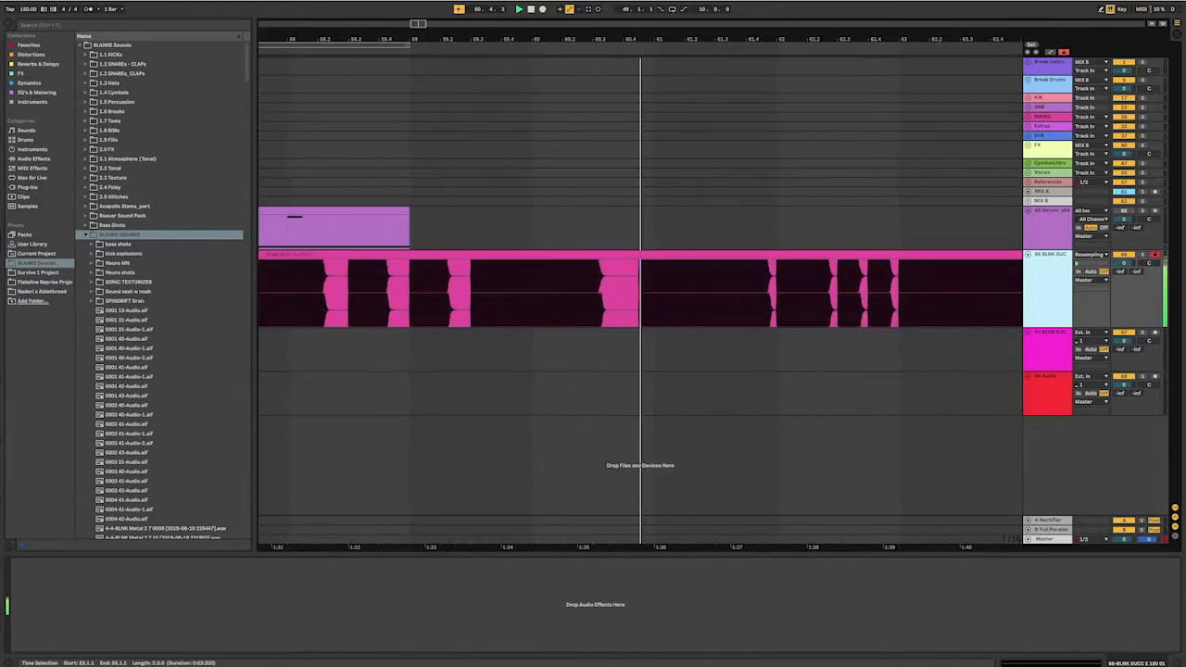
- Audition the hit at 60.3.1 repeatedly to locate its exact start
{"action": "key", "text": "space"}
{"action": "scroll", "coordinate": [548, 287], "scroll_direction": "up", "scroll_amount": 5}
{"action": "left_click", "coordinate": [528, 293]}
{"action": "key", "text": "space"}
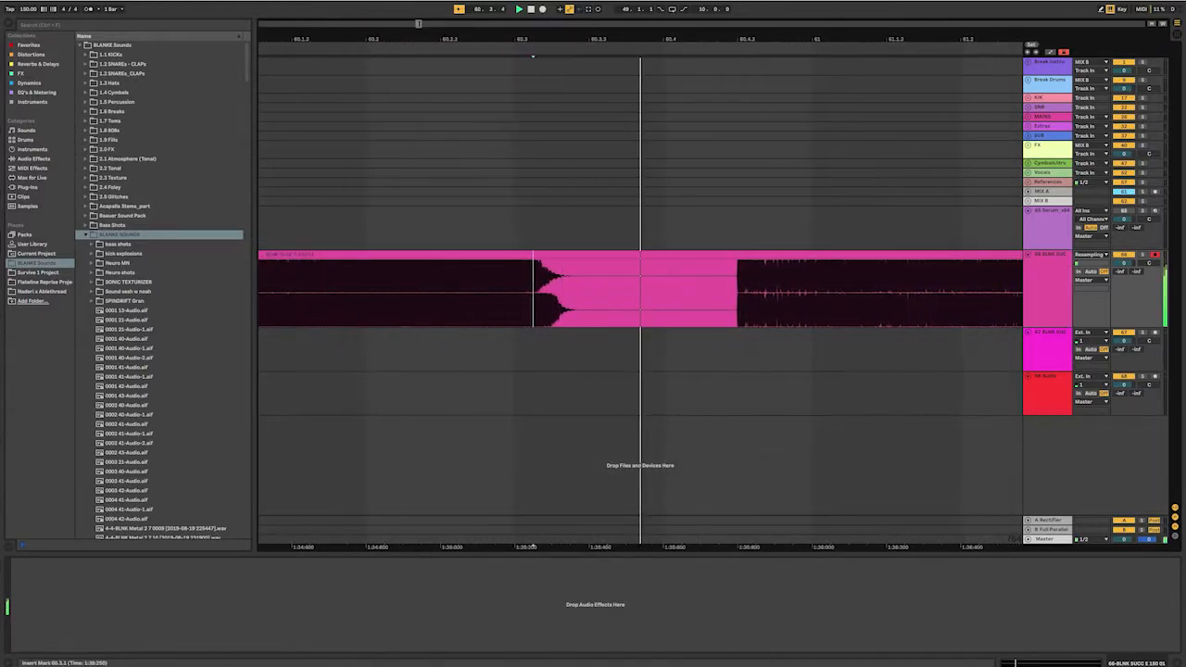
{"action": "key", "text": "space"}
{"action": "key", "text": "space"}
{"action": "key", "text": "Left"}
{"action": "key", "text": "space"}
{"action": "key", "text": "space"}
{"action": "key", "text": "space"}
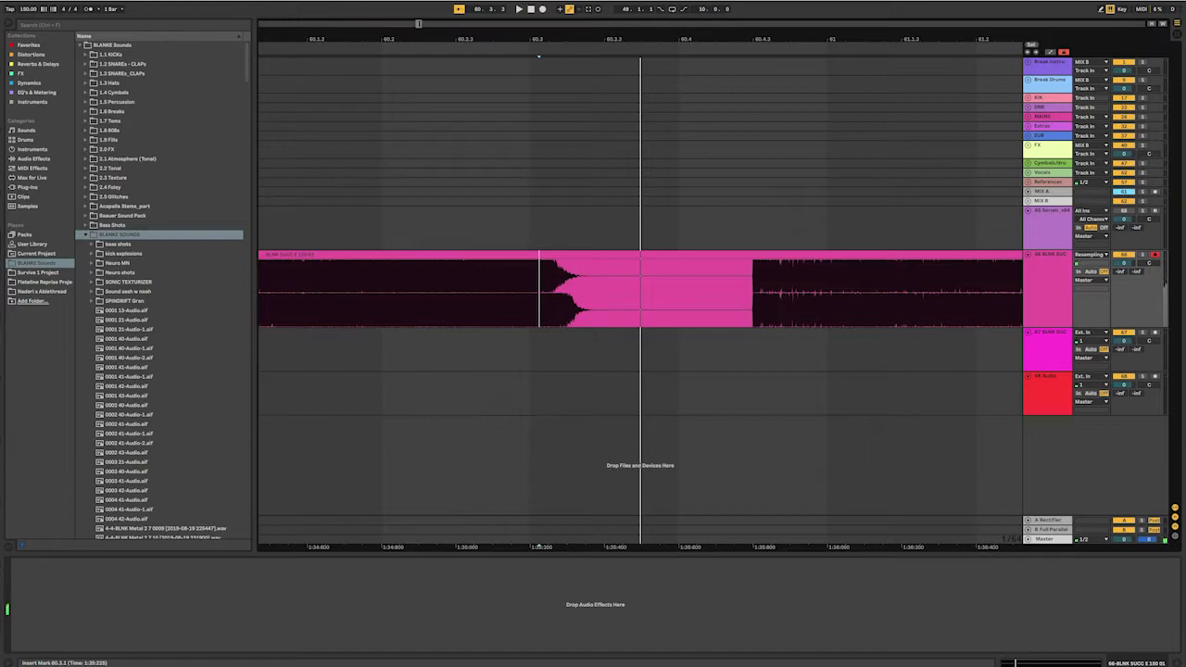
{"action": "left_click", "coordinate": [523, 293]}
{"action": "key", "text": "space"}
{"action": "key", "text": "space"}
{"action": "left_click", "coordinate": [513, 293]}
{"action": "key", "text": "space"}
{"action": "key", "text": "space"}
{"action": "key", "text": "space"}
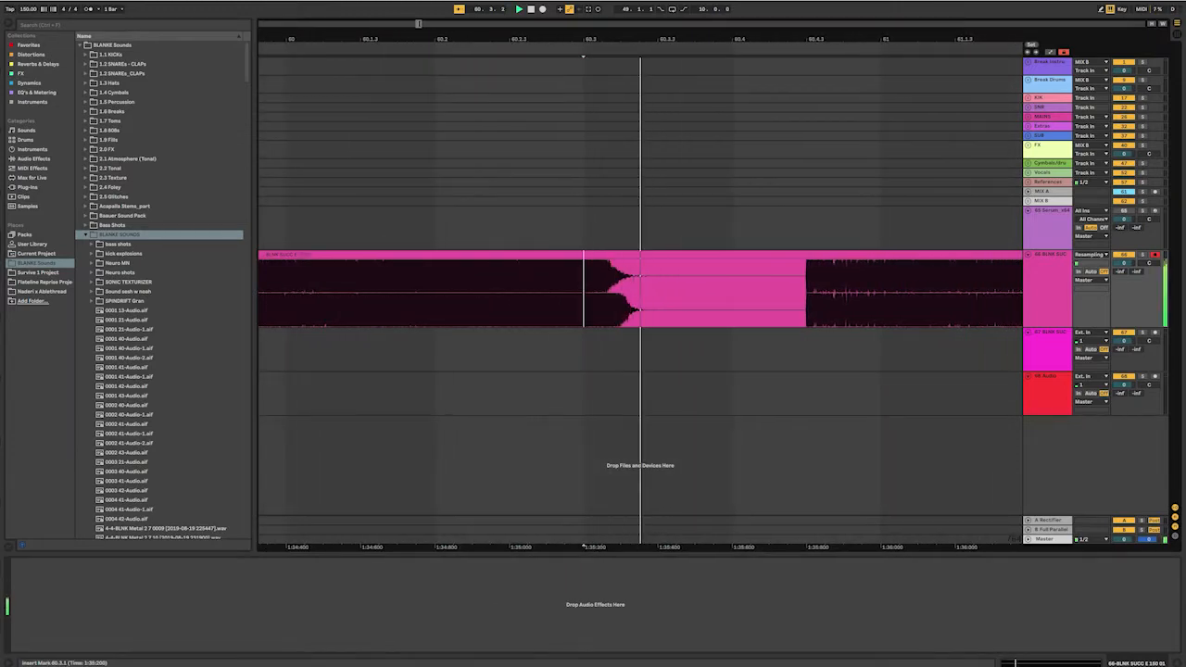
{"action": "key", "text": "space"}
- Move the hit from 60.3.1 to 60.3.3 onto the audio track below, enlarge that track and solo it
{"action": "left_click_drag", "start_coordinate": [522, 292], "coordinate": [549, 293]}
{"action": "left_click_drag", "start_coordinate": [531, 293], "coordinate": [661, 292]}
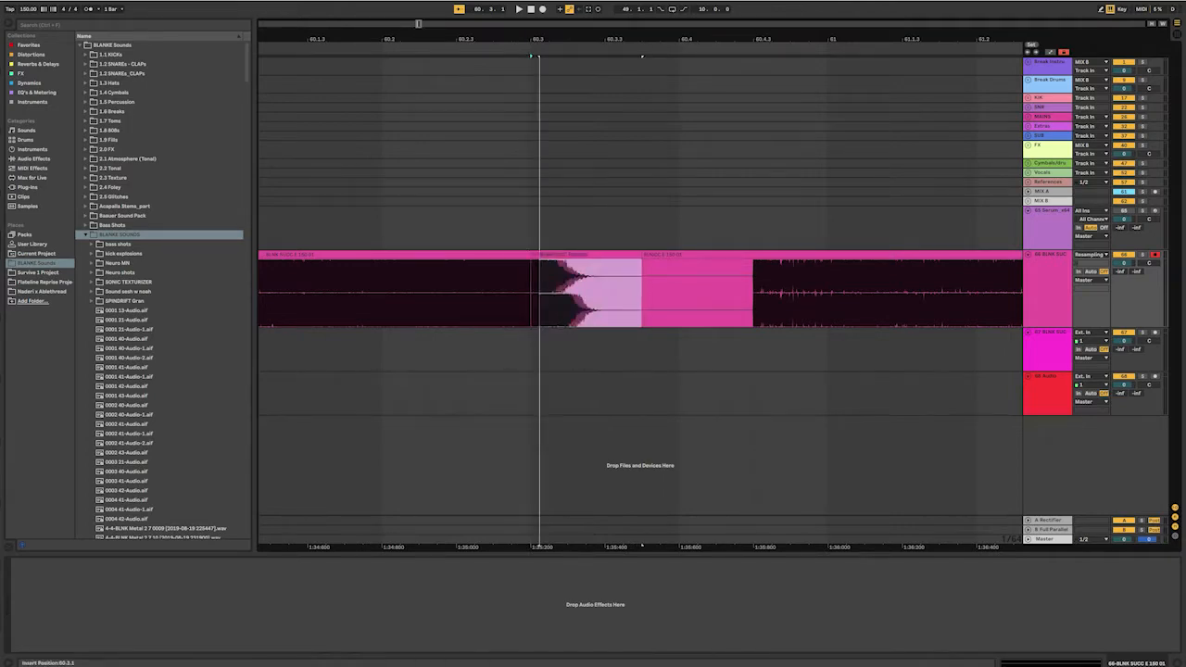
{"action": "left_click_drag", "start_coordinate": [581, 292], "coordinate": [581, 350]}
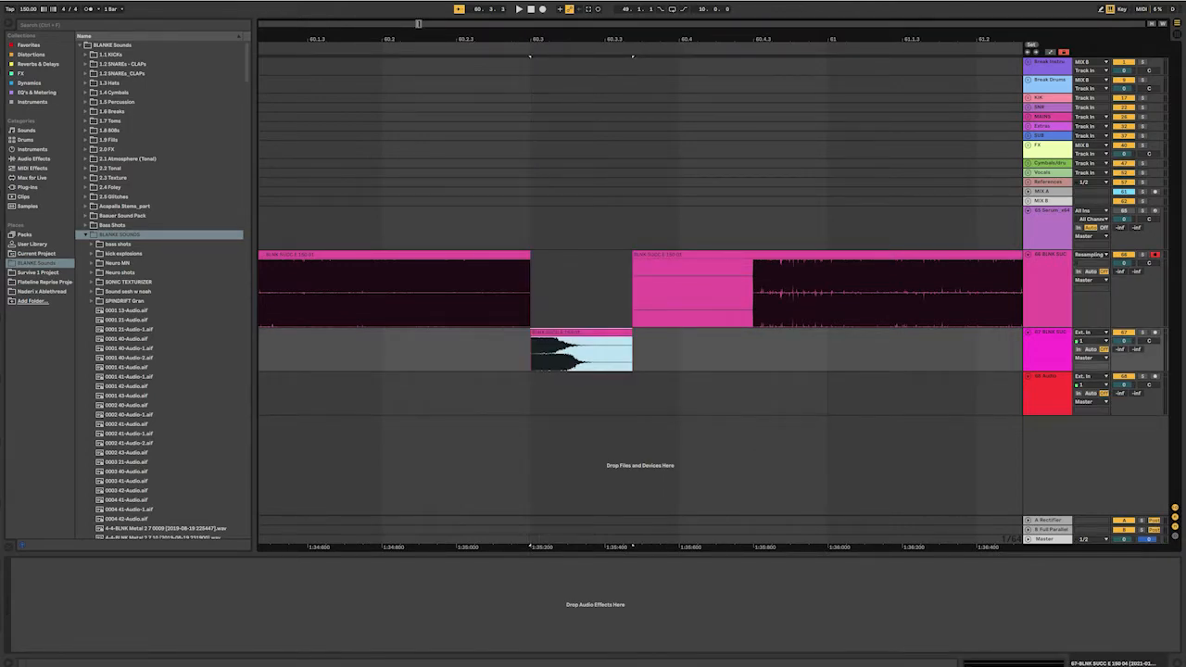
{"action": "left_click_drag", "start_coordinate": [1048, 371], "coordinate": [1048, 414]}
{"action": "left_click", "coordinate": [1142, 333]}
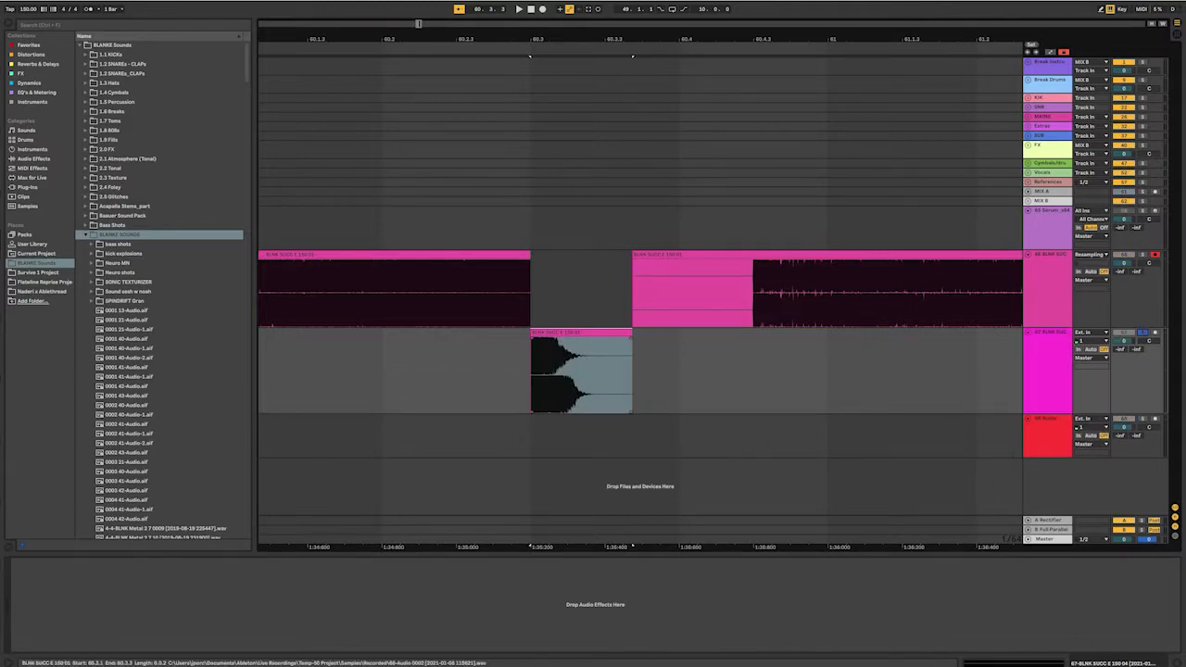
- Audition the soloed clip at 60.3.1 on the lower track
{"action": "left_click", "coordinate": [581, 333]}
{"action": "key", "text": "space"}
{"action": "key", "text": "space"}
{"action": "key", "text": "space"}
{"action": "key", "text": "space"}
{"action": "key", "text": "plus"}
{"action": "key", "text": "plus"}
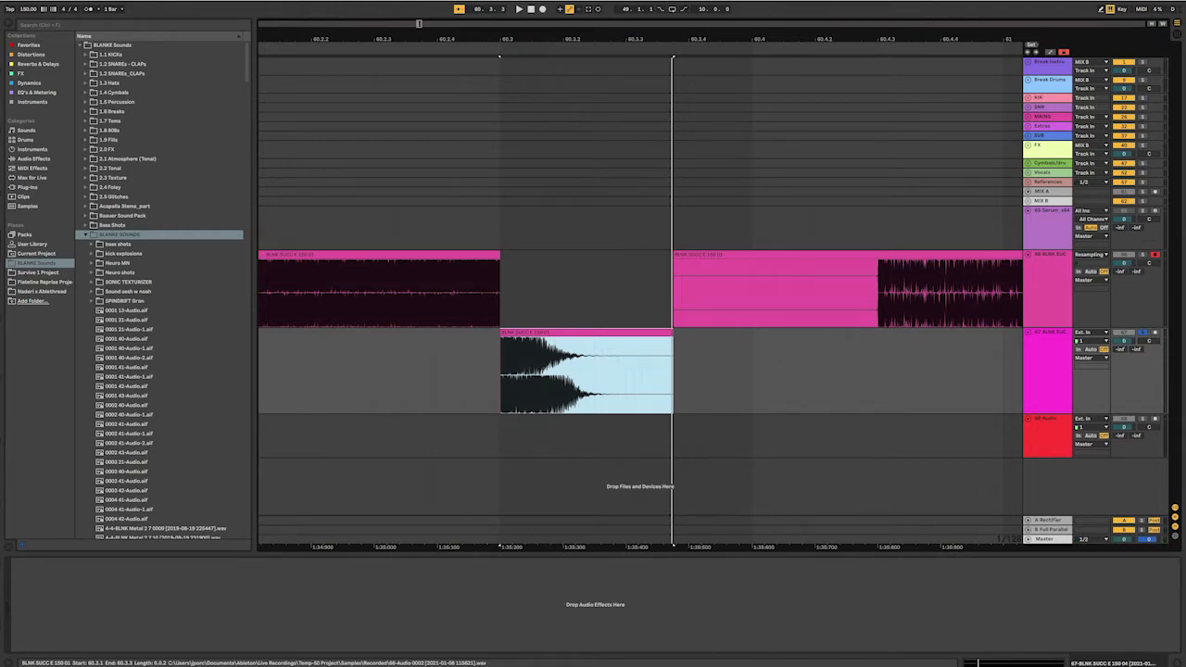
- Rename the clip at 60.3.1 as BLNK SUCC E 150 14 and consolidate it into its own sample
{"action": "key", "text": "space"}
{"action": "key", "text": "space"}
{"action": "key", "text": "space"}
{"action": "key", "text": "space"}
{"action": "key", "text": "space"}
{"action": "key", "text": "space"}
{"action": "key", "text": "space"}
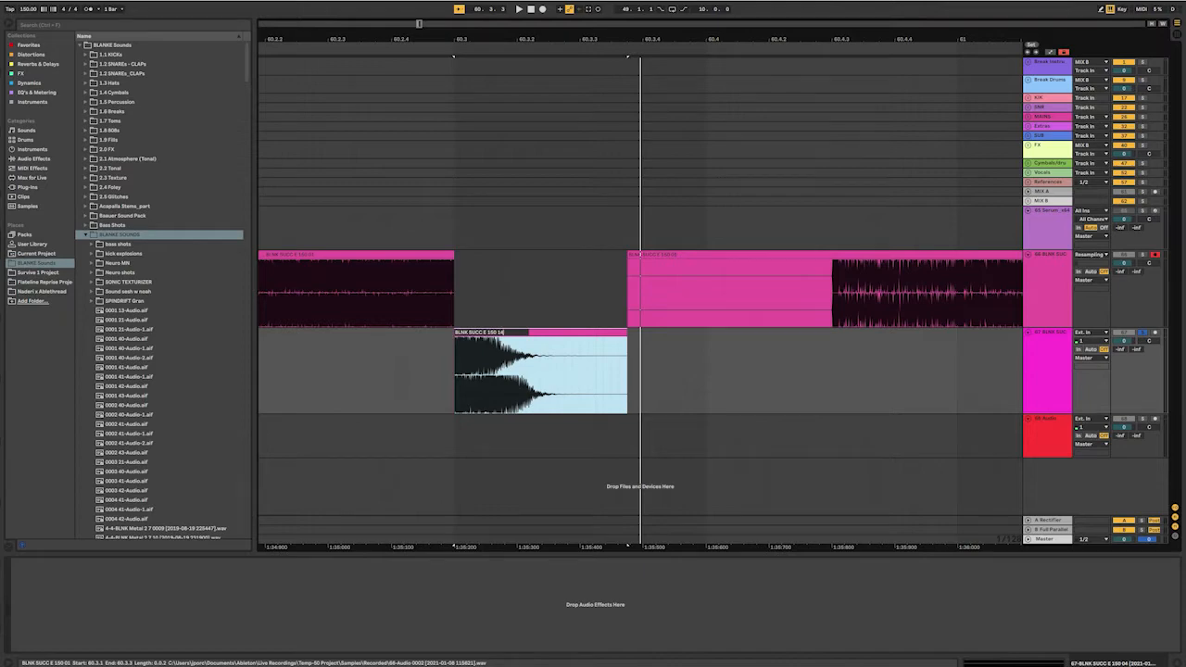
{"action": "key", "text": "space"}
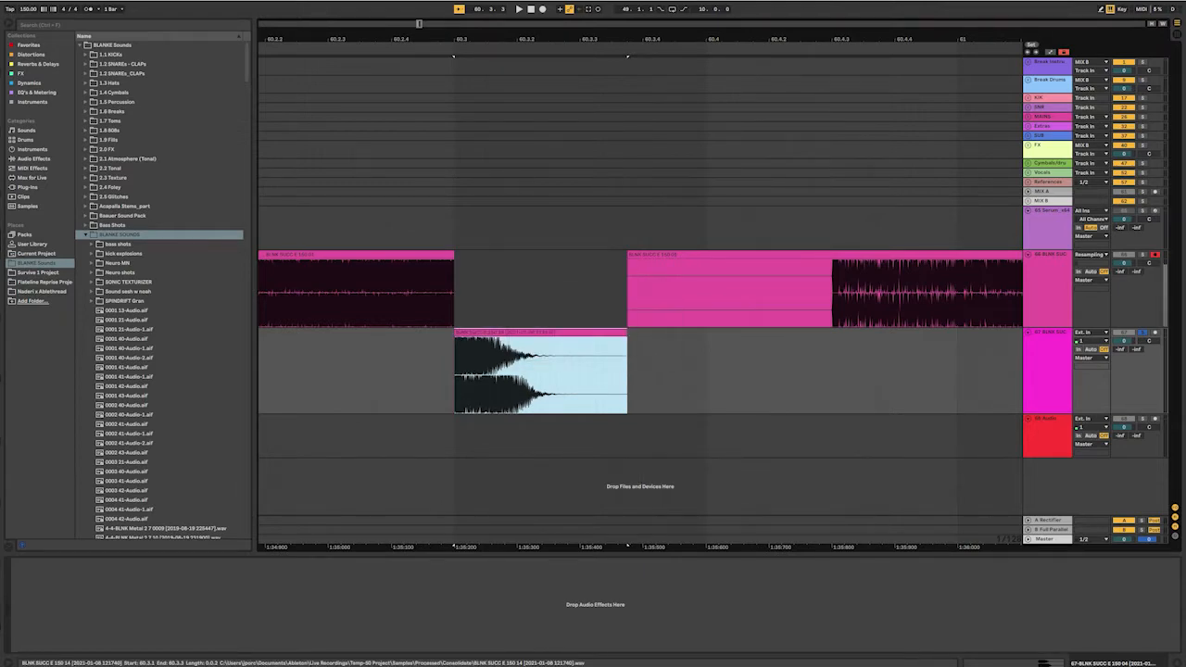
- Take the lower track out of solo and audition the source recording from 60.4.3 up to bar 65
{"action": "key", "text": "space"}
{"action": "scroll", "coordinate": [600, 371], "scroll_direction": "down", "scroll_amount": 3}
{"action": "left_click", "coordinate": [600, 370]}
{"action": "left_click", "coordinate": [672, 294]}
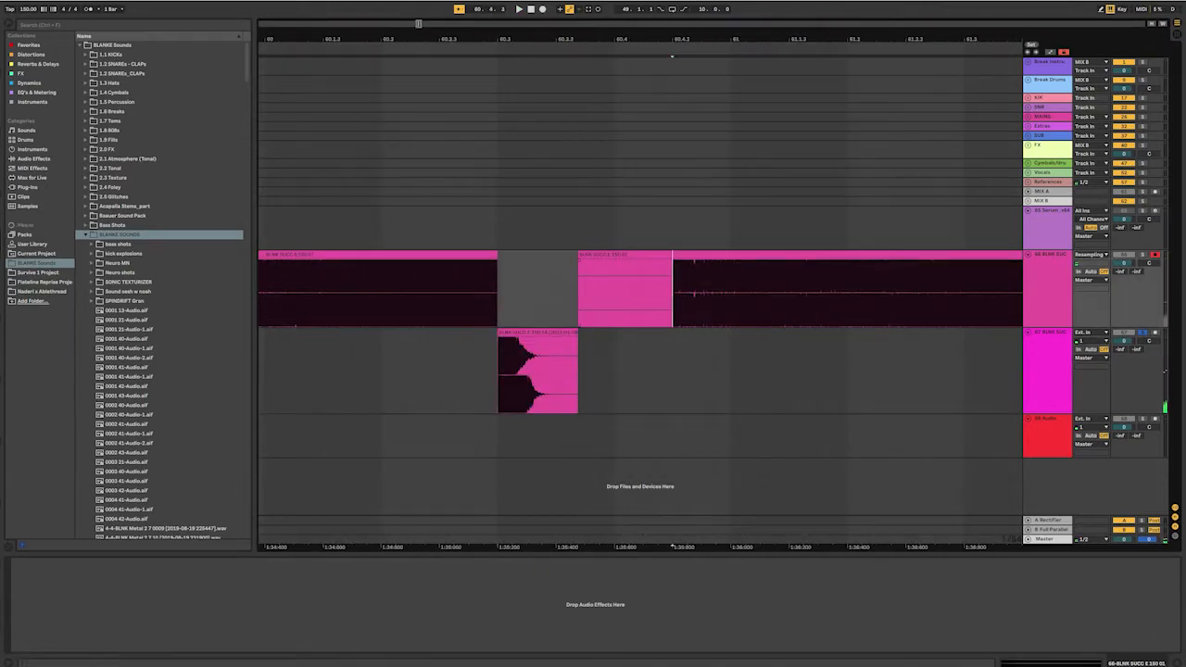
{"action": "key", "text": "minus"}
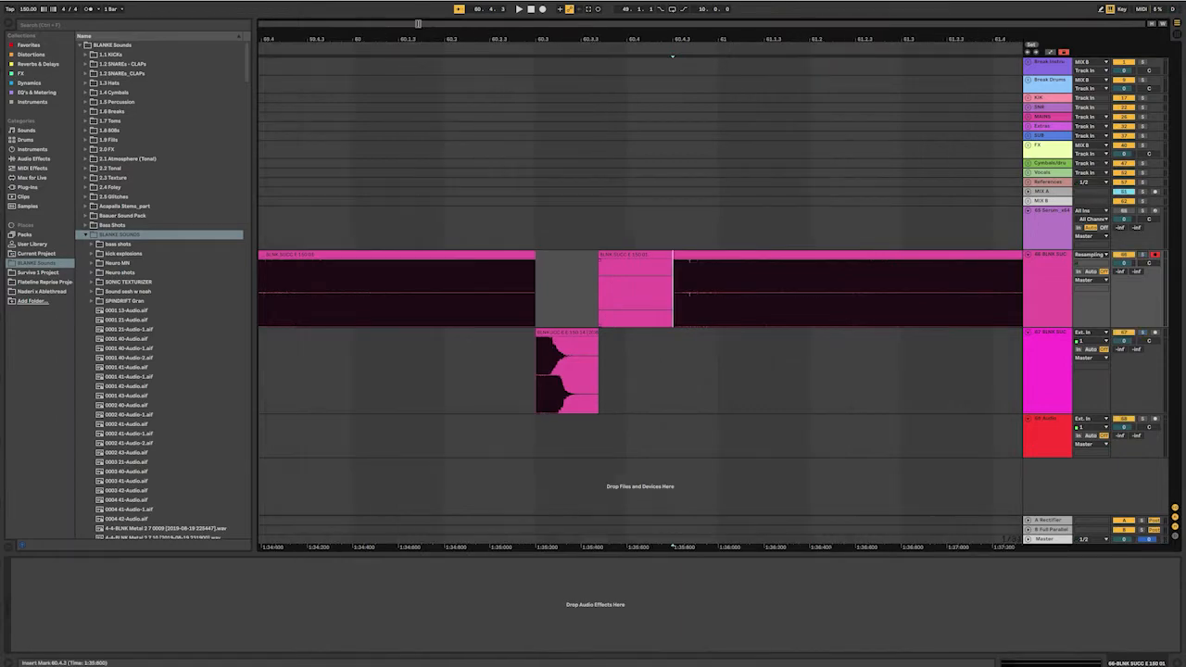
{"action": "key", "text": "space"}
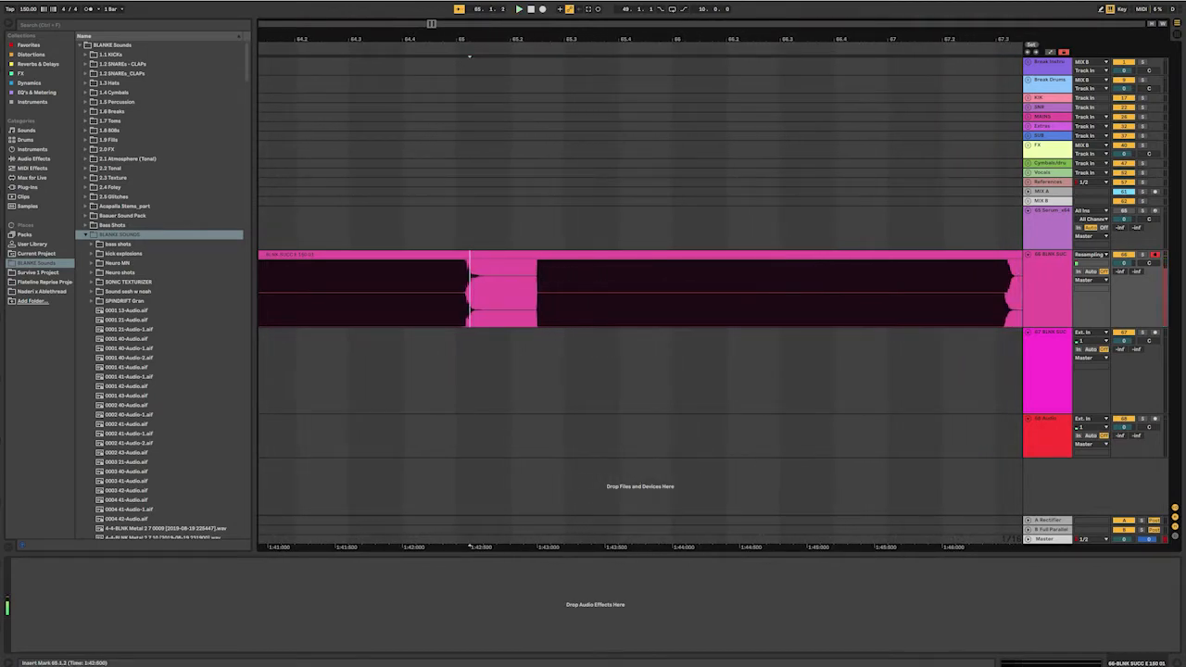
- Audition the hit at 65.1.1 repeatedly to find where it starts
{"action": "key", "text": "Left"}
{"action": "key", "text": "space"}
{"action": "key", "text": "space"}
{"action": "key", "text": "space"}
{"action": "key", "text": "space"}
{"action": "key", "text": "space"}
{"action": "key", "text": "space"}
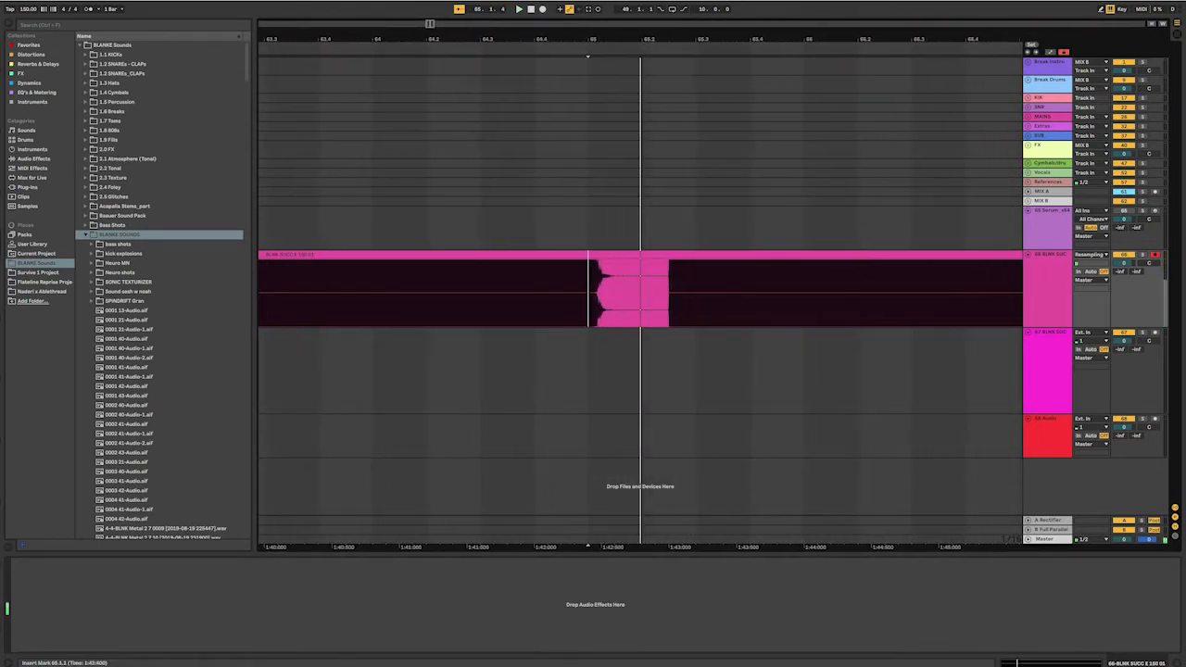
{"action": "key", "text": "space"}
- Move the hit from 65.1.1 to 65.1.3 onto the track below, rename it with the next BLNK SUCC E 150 number, and consolidate it
{"action": "left_click_drag", "start_coordinate": [587, 292], "coordinate": [601, 332]}
{"action": "key", "text": "space"}
{"action": "key", "text": "space"}
{"action": "key", "text": "space"}
{"action": "scroll", "coordinate": [606, 352], "scroll_direction": "up", "scroll_amount": 5}
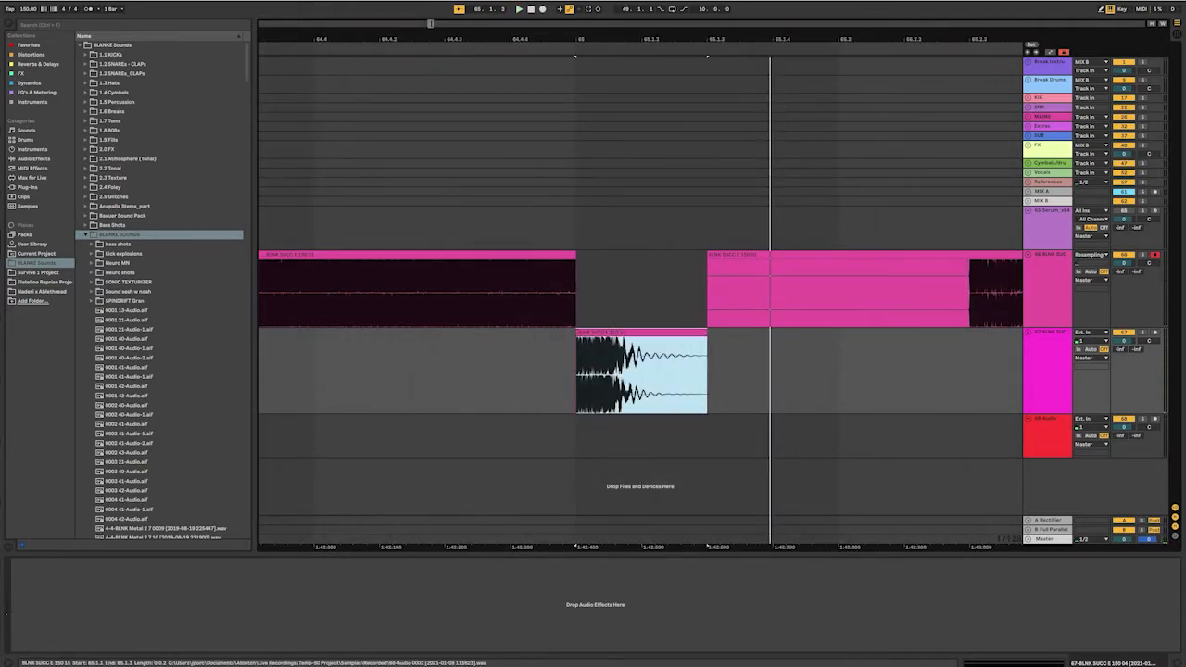
{"action": "key", "text": "ctrl+j"}
- Audition the remaining recording after 65.1.3, continuing from 69.1.1 toward bar 70
{"action": "key", "text": "space"}
{"action": "scroll", "coordinate": [639, 352], "scroll_direction": "down", "scroll_amount": 4}
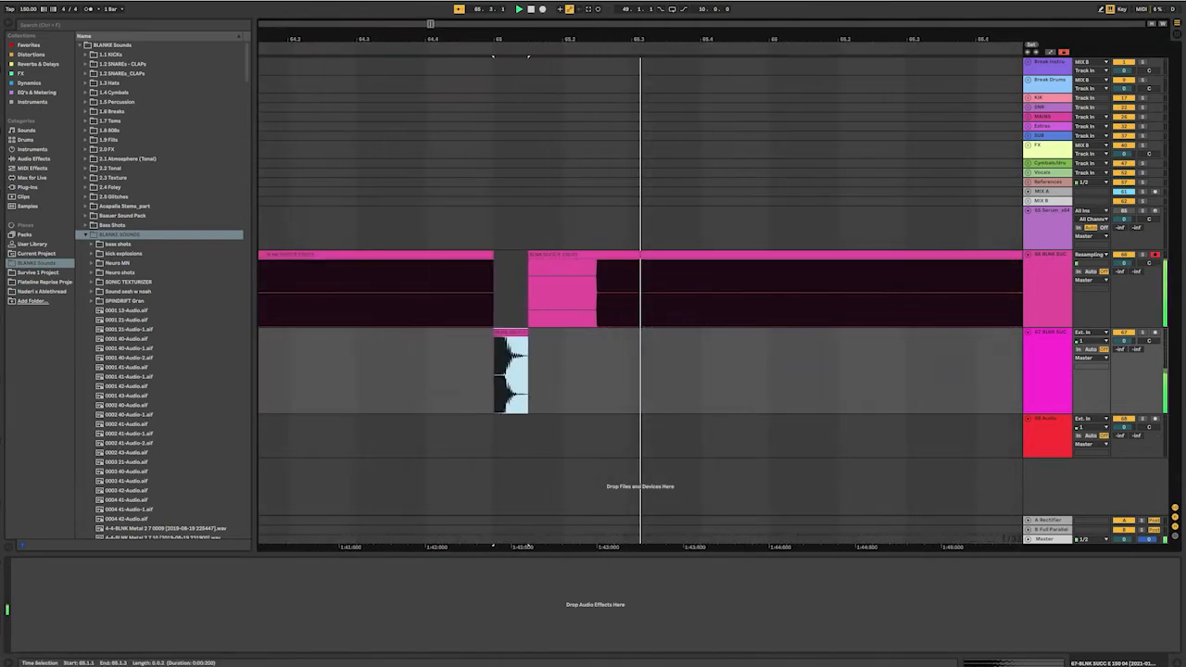
{"action": "scroll", "coordinate": [639, 352], "scroll_direction": "down", "scroll_amount": 3}
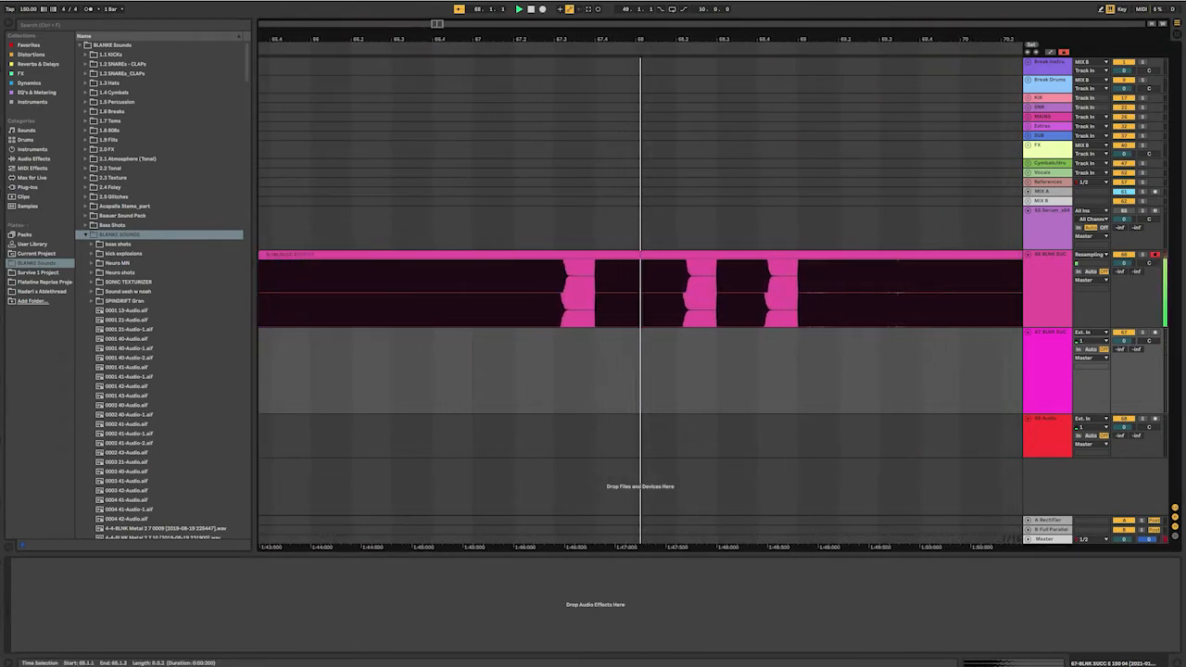
{"action": "key", "text": "minus"}
{"action": "key", "text": "plus"}
{"action": "key", "text": "minus"}
{"action": "key", "text": "minus"}
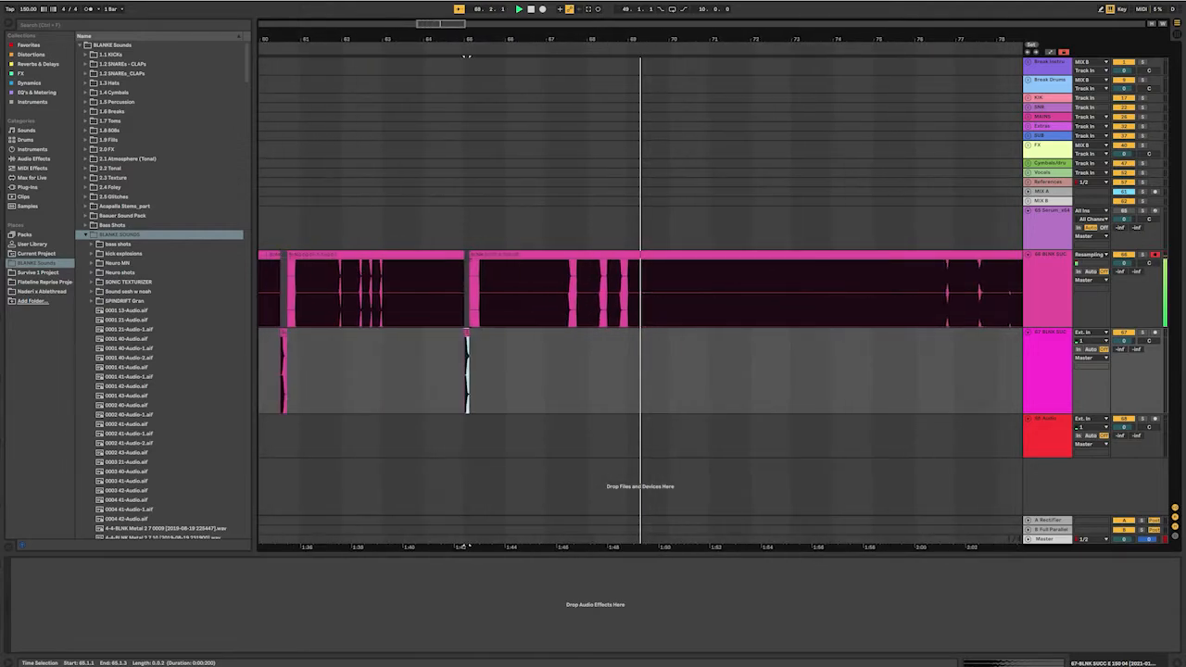
{"action": "key", "text": "space"}
{"action": "scroll", "coordinate": [615, 295], "scroll_direction": "up", "scroll_amount": 3}
{"action": "left_click", "coordinate": [615, 295]}
{"action": "key", "text": "space"}
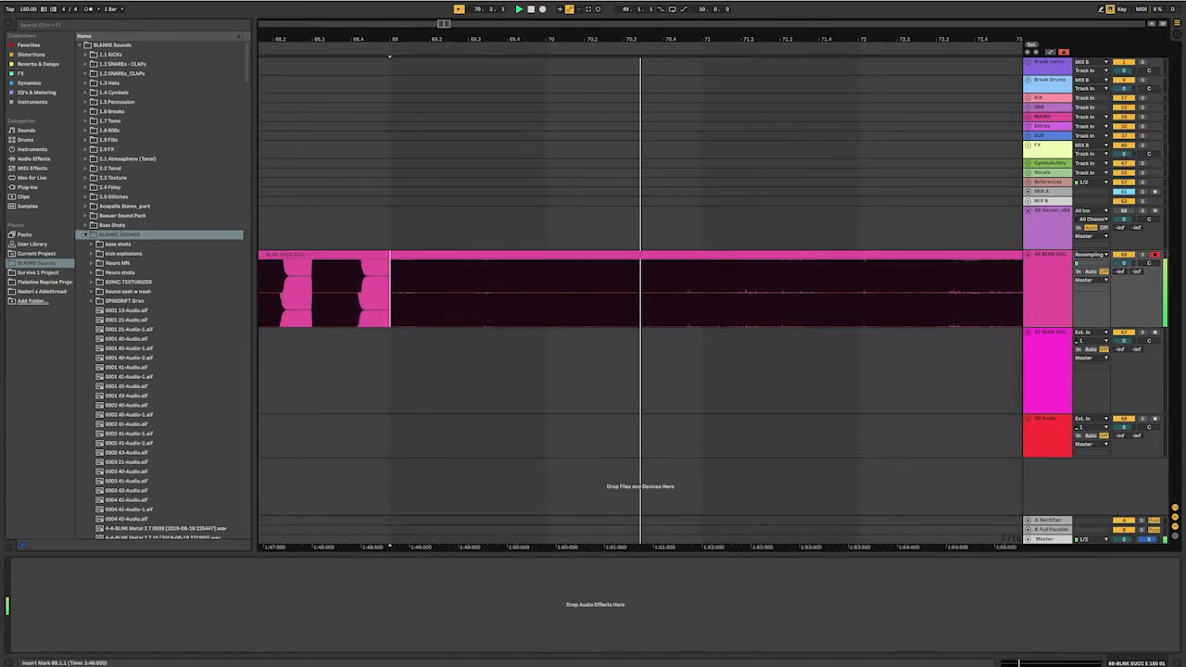
- Replay the passage between 70.3 and 71.1 from different points to find a usable hit
{"action": "key", "text": "space"}
{"action": "left_click", "coordinate": [540, 294]}
{"action": "key", "text": "space"}
{"action": "key", "text": "space"}
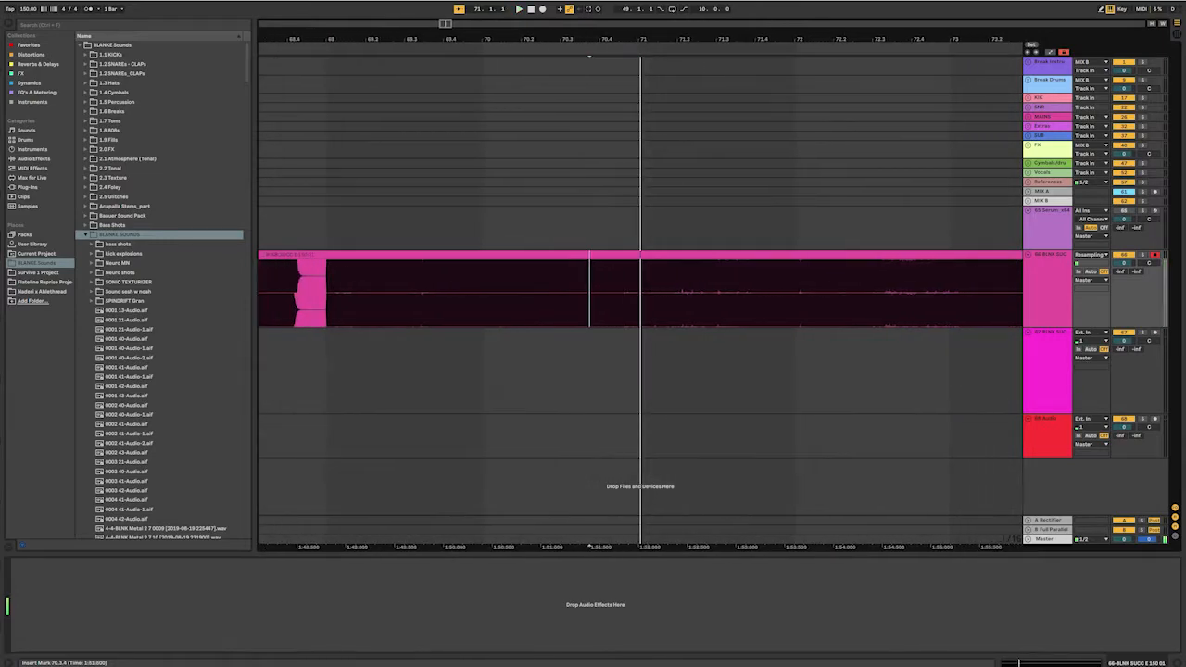
{"action": "left_click", "coordinate": [540, 295]}
{"action": "key", "text": "space"}
{"action": "key", "text": "space"}
{"action": "left_click", "coordinate": [587, 295]}
{"action": "key", "text": "space"}
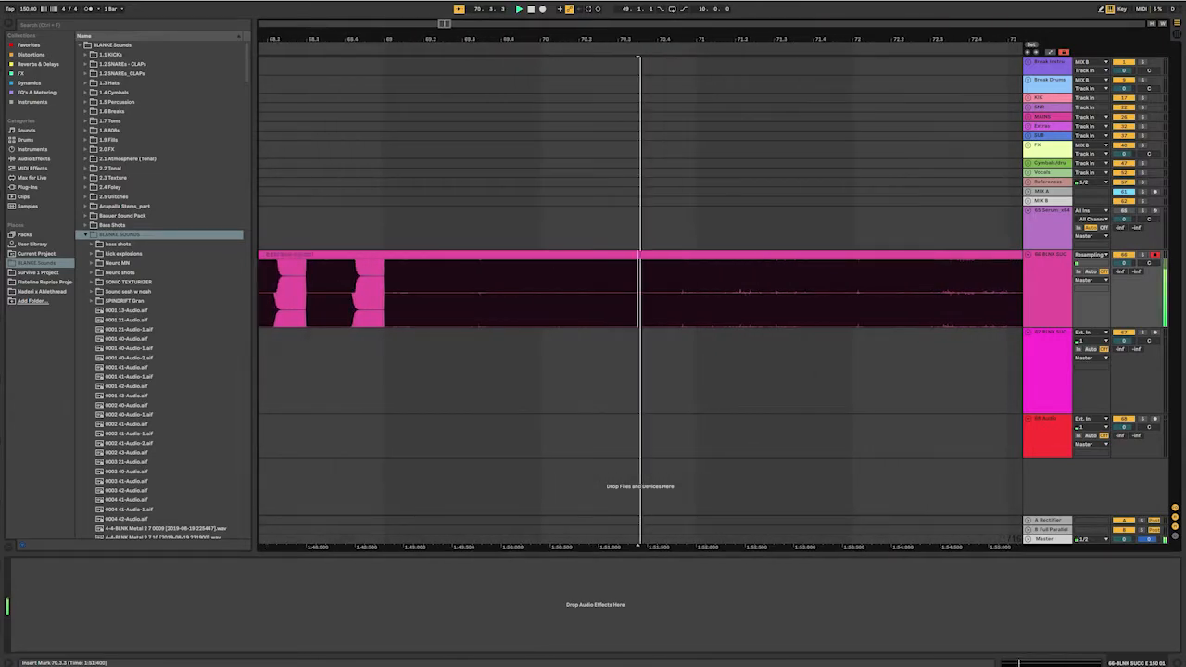
- Isolate the segment from 70.3.1 to 70.4.3 on the source track and consolidate it as BLNK SUCC E 150 16
{"action": "key", "text": "space"}
{"action": "scroll", "coordinate": [588, 294], "scroll_direction": "up", "scroll_amount": 5}
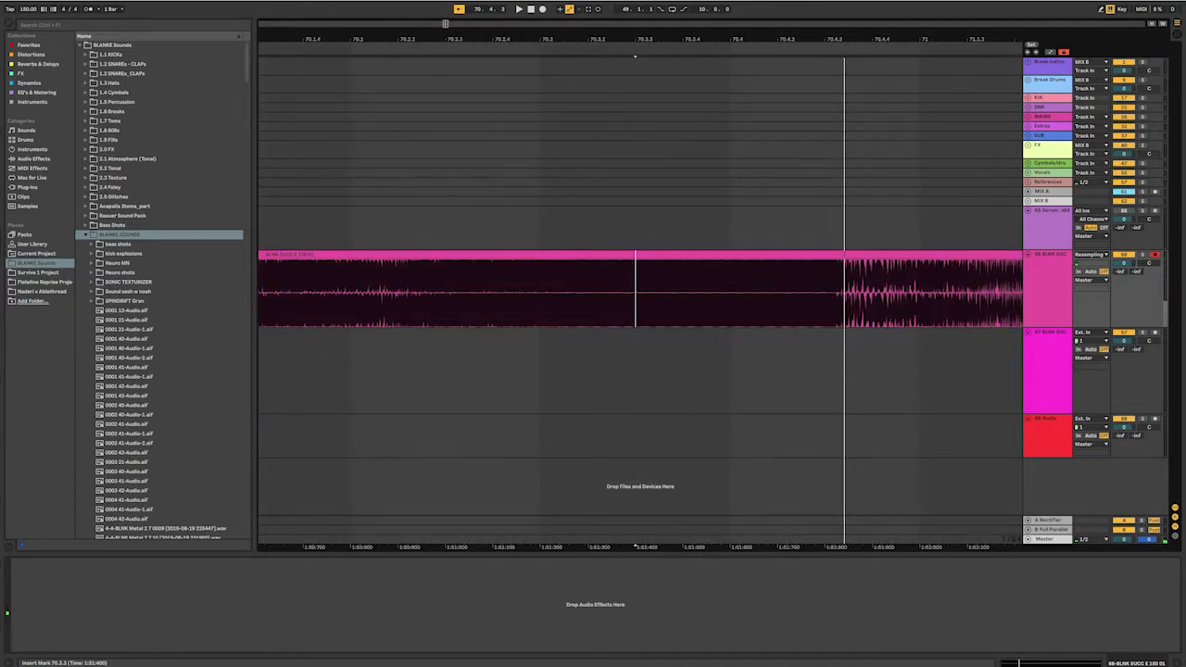
{"action": "scroll", "coordinate": [638, 295], "scroll_direction": "up", "scroll_amount": 4}
{"action": "scroll", "coordinate": [638, 294], "scroll_direction": "down", "scroll_amount": 3}
{"action": "key", "text": "space"}
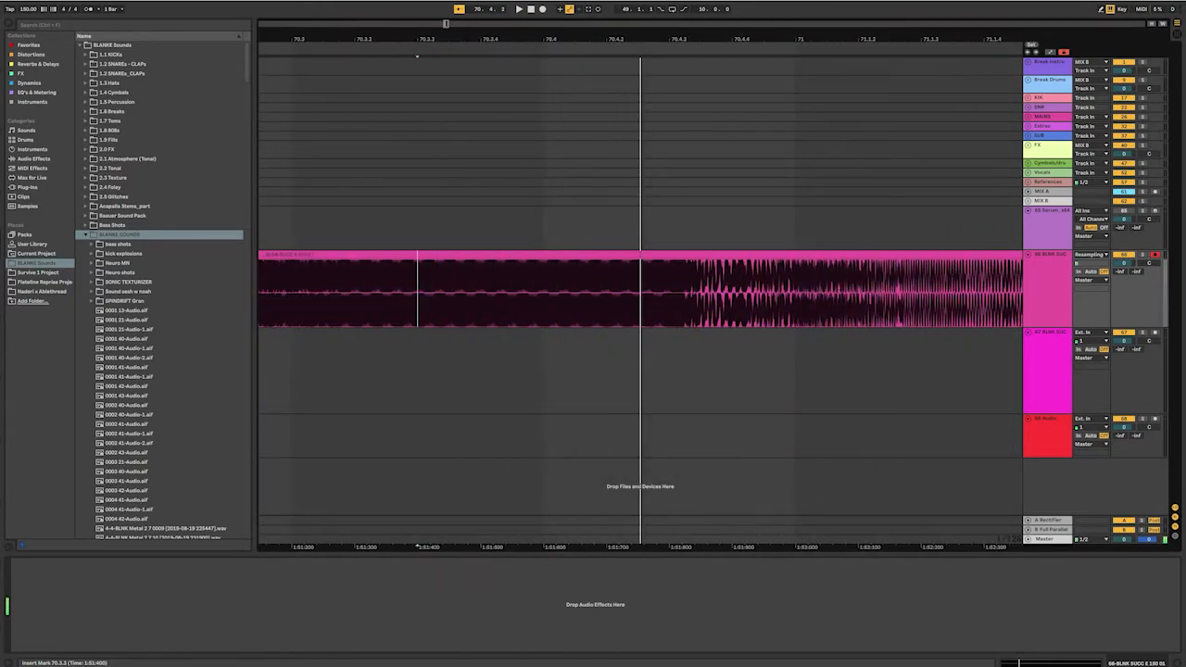
{"action": "left_click_drag", "start_coordinate": [395, 292], "coordinate": [766, 292]}
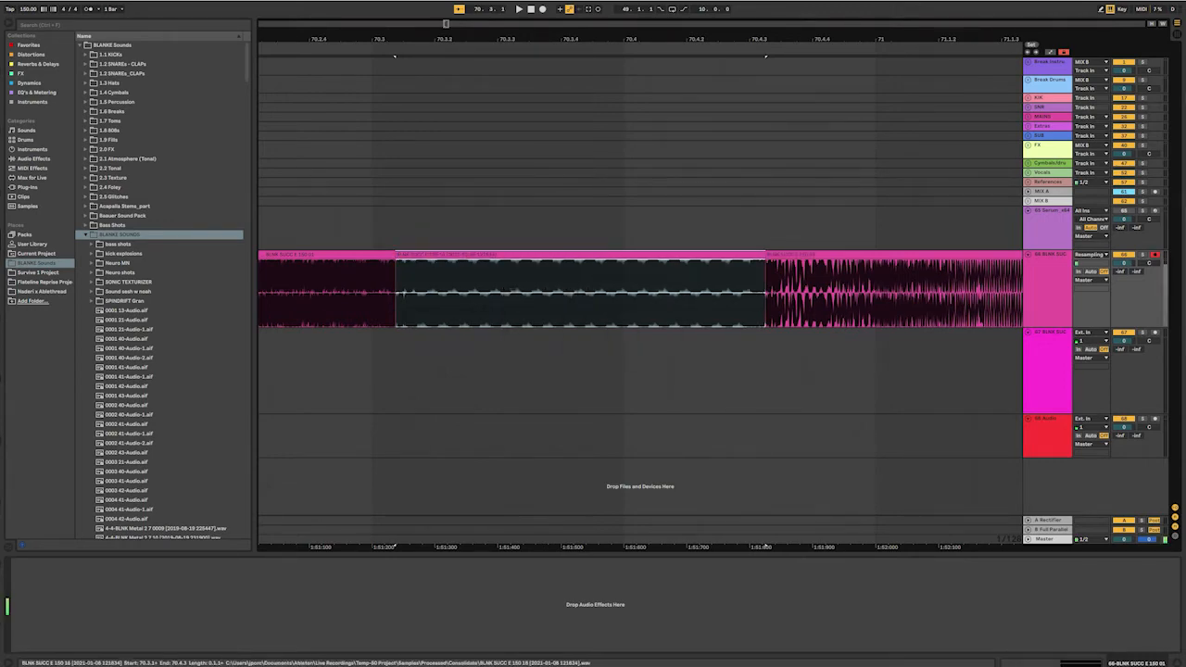
- Audition the leftover recording after 70.4.3 onward to the hits around bar 81
{"action": "key", "text": "space"}
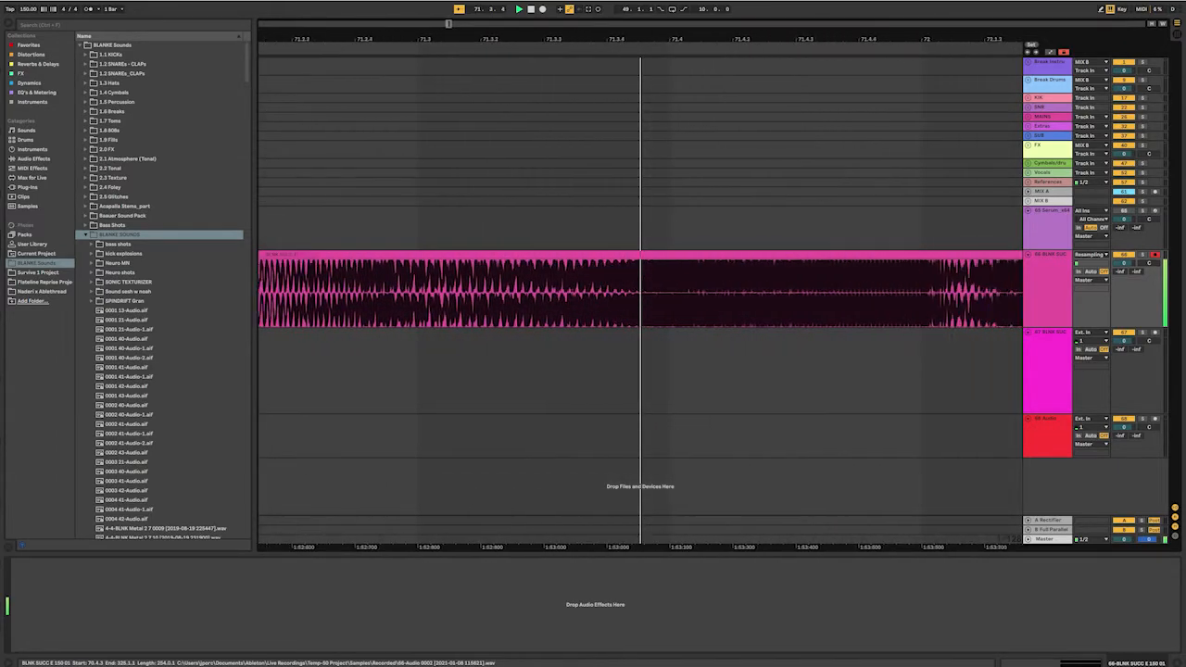
{"action": "left_click", "coordinate": [639, 255]}
{"action": "key", "text": "minus"}
{"action": "key", "text": "minus"}
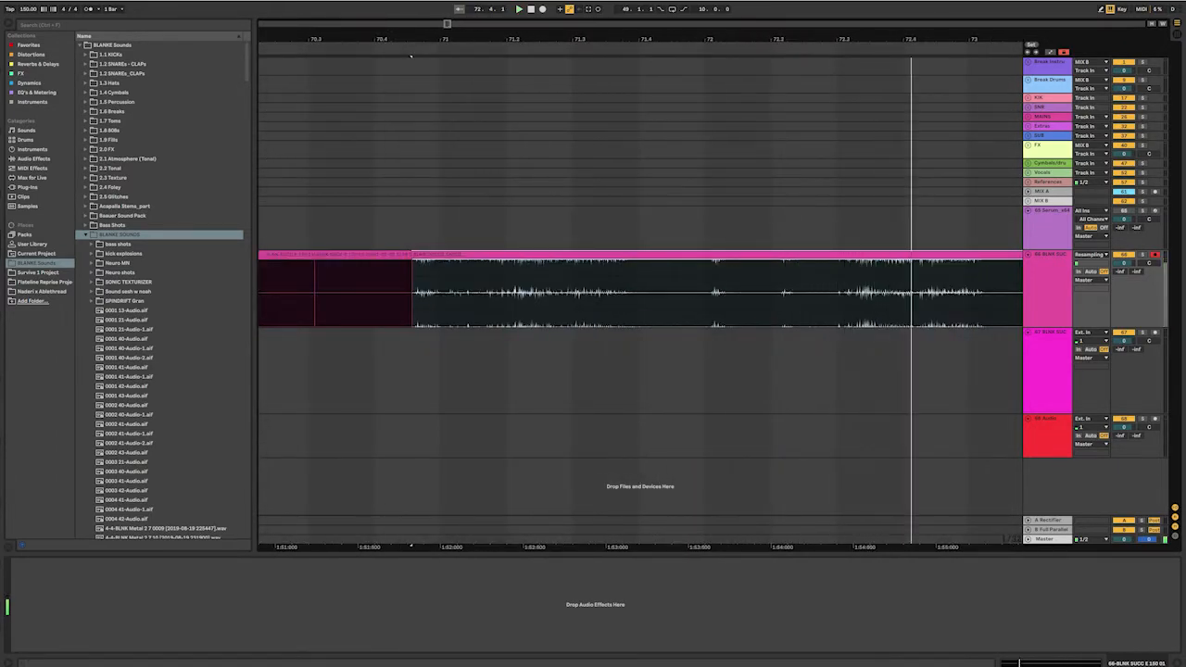
{"action": "left_click", "coordinate": [597, 289]}
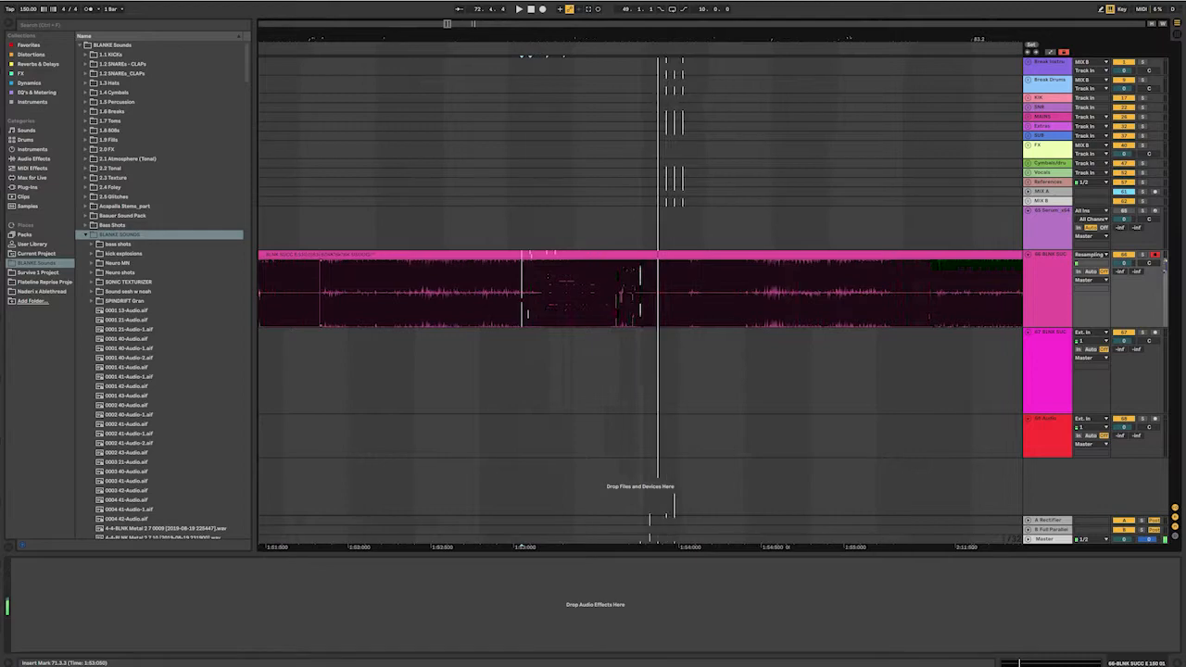
{"action": "key", "text": "space"}
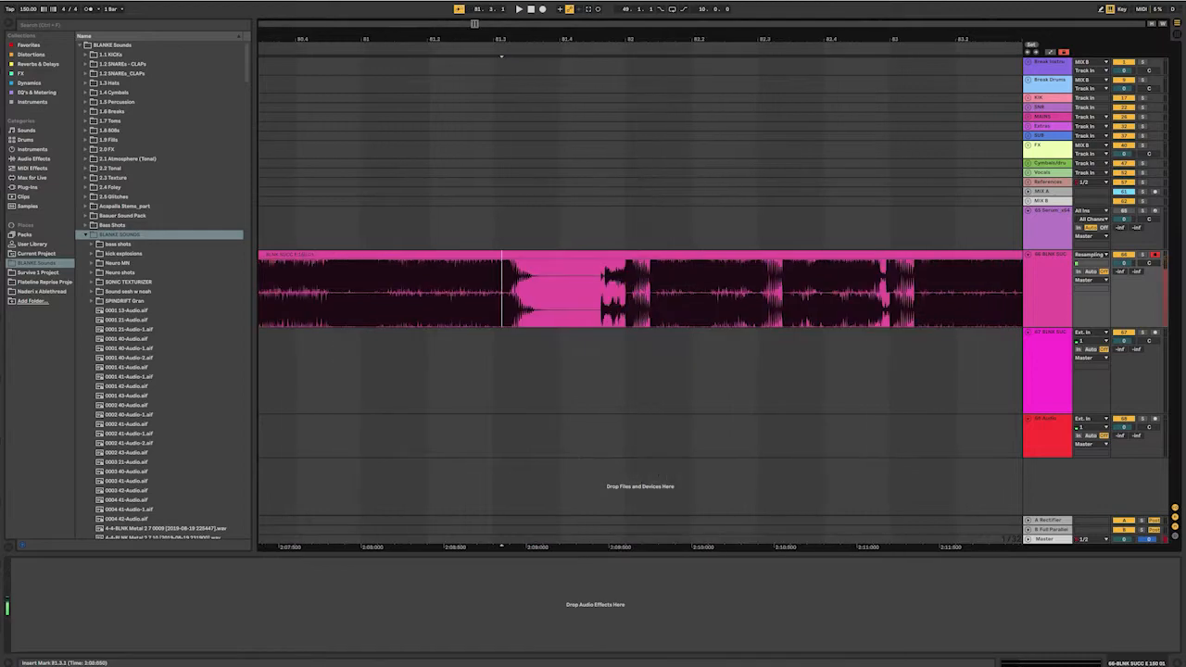
- Audition the hits from 81.3.1 and just before bar 82
{"action": "key", "text": "space"}
{"action": "key", "text": "space"}
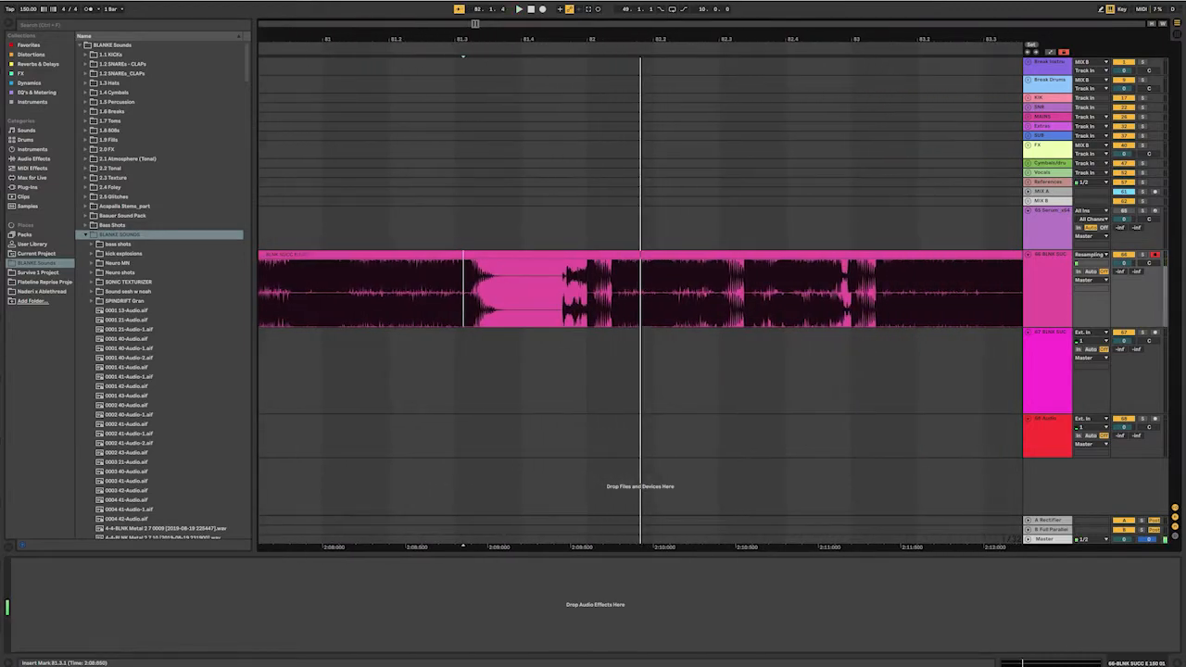
{"action": "left_click", "coordinate": [553, 290]}
{"action": "key", "text": "space"}
{"action": "key", "text": "space"}
- Move the segment from 81.4.3 to 82.1.3 onto the track below and audition it in solo
{"action": "key", "text": "plus"}
{"action": "key", "text": "plus"}
{"action": "key", "text": "plus"}
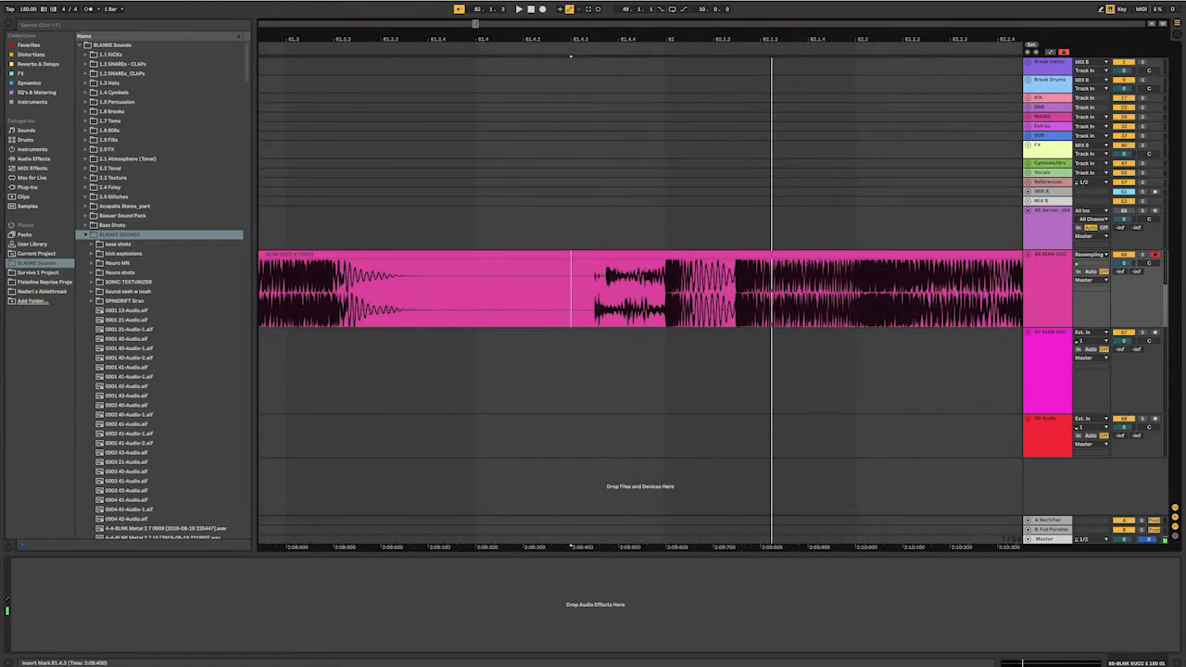
{"action": "key", "text": "space"}
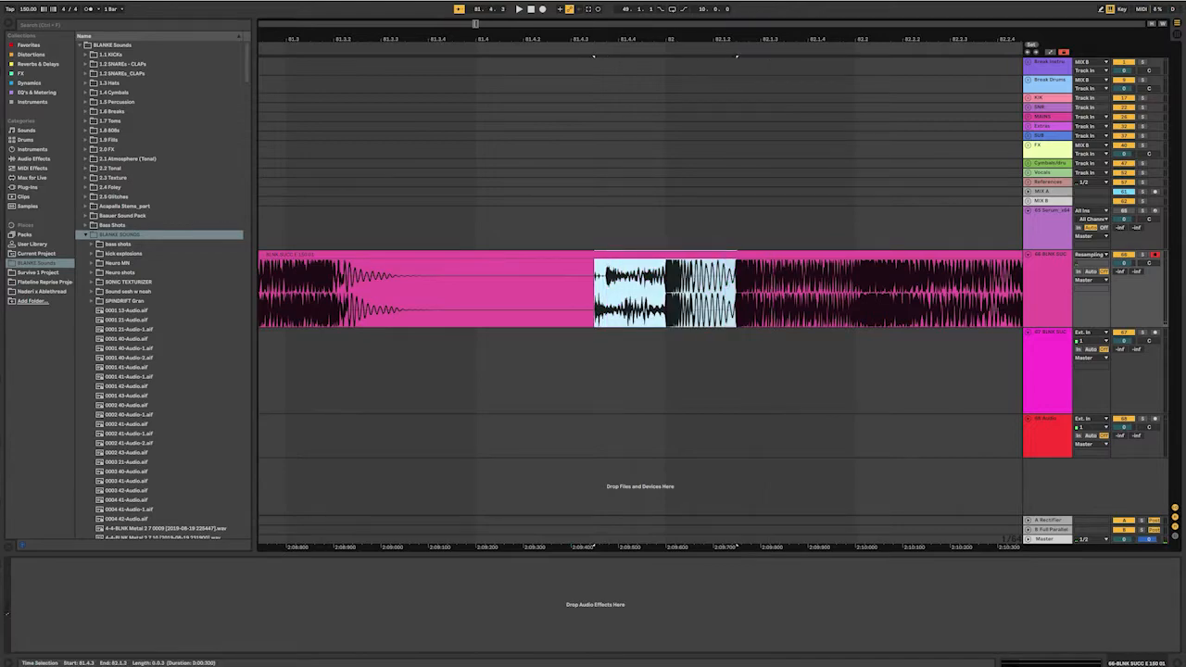
{"action": "left_click_drag", "start_coordinate": [665, 255], "coordinate": [665, 335]}
{"action": "key", "text": "space"}
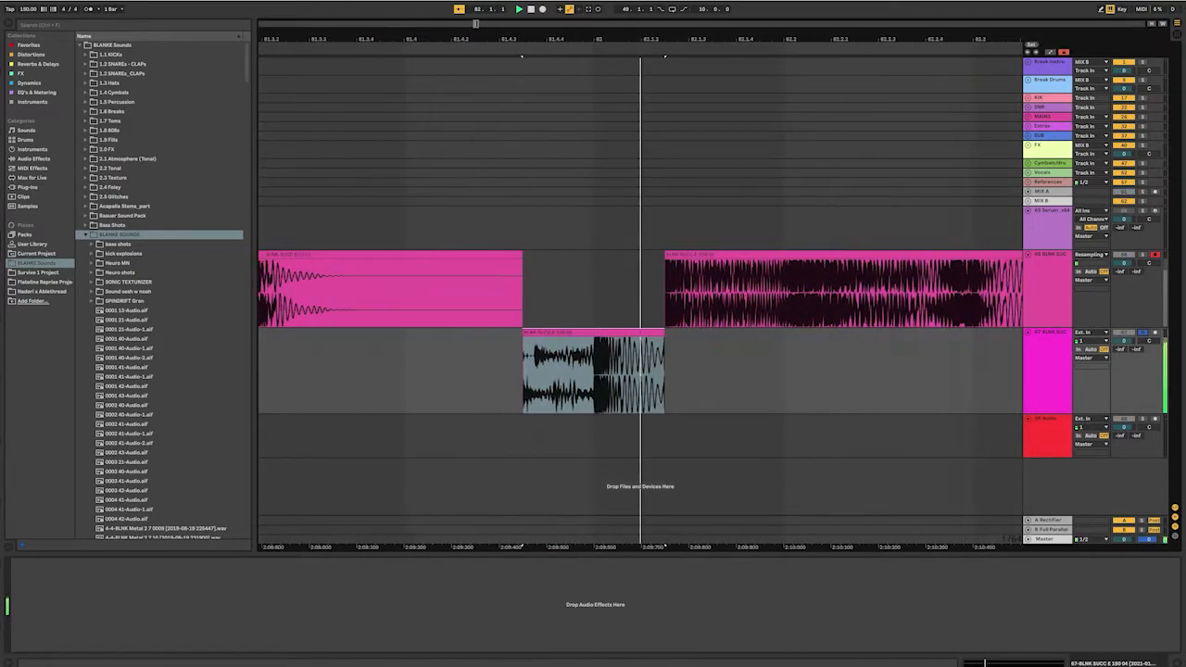
- Replay the moved segment starting at 81.4.3 on the lower track and consolidate it with an end at 82.1.2
{"action": "key", "text": "space"}
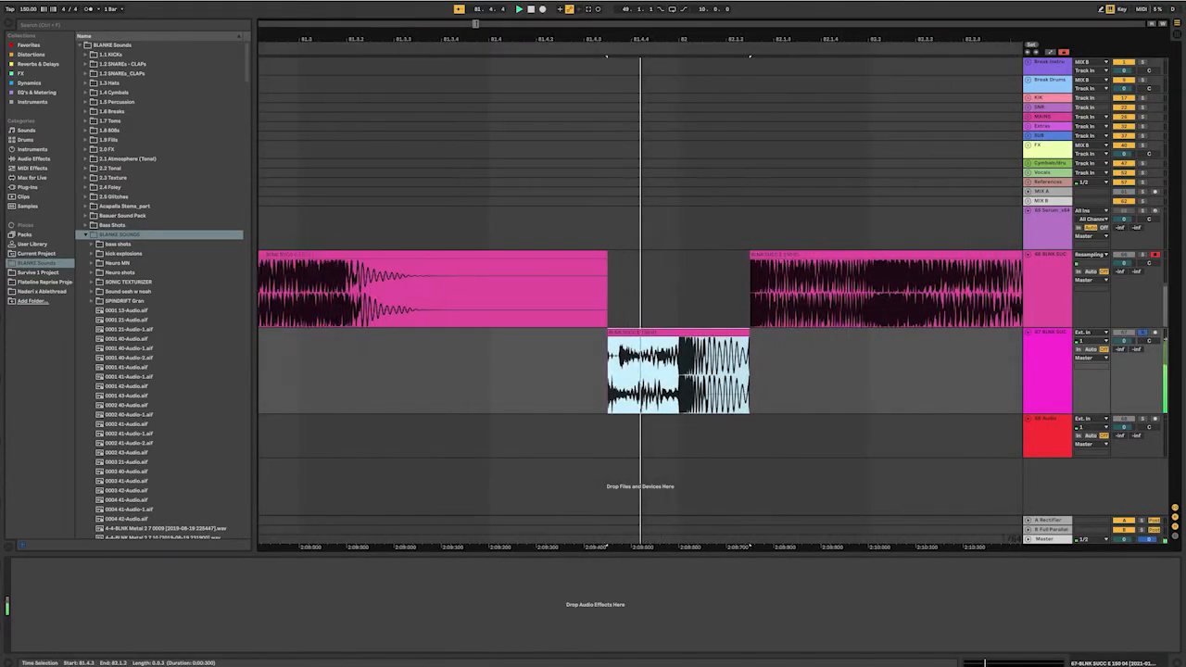
{"action": "key", "text": "space"}
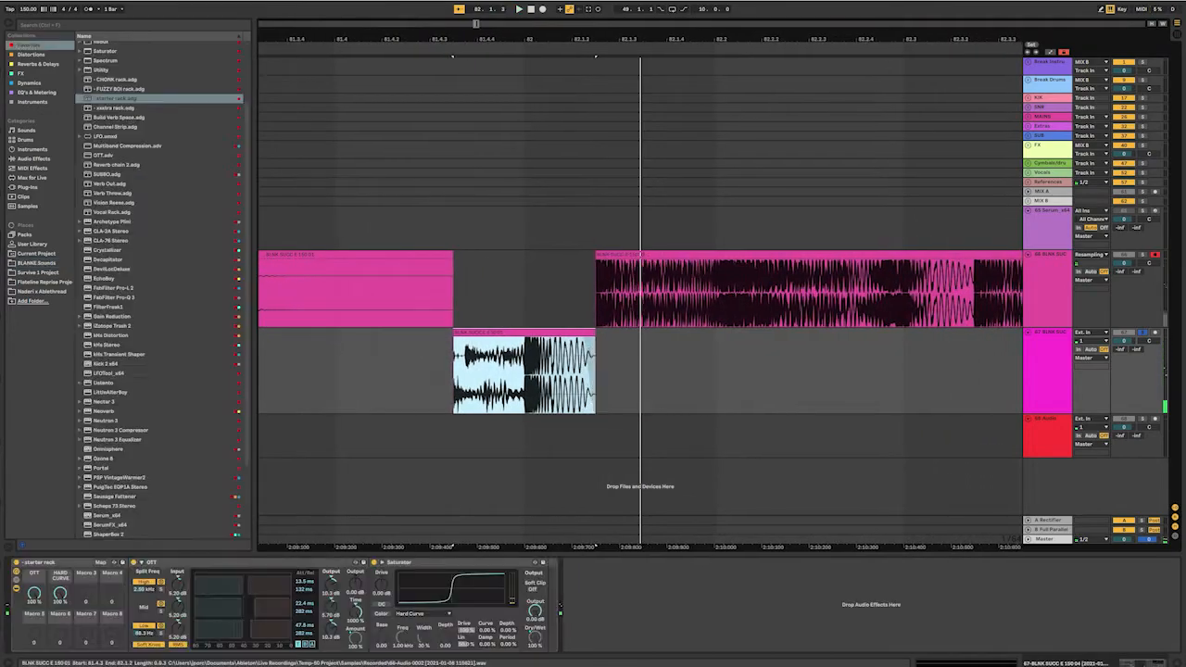
{"action": "key", "text": "ctrl+j"}
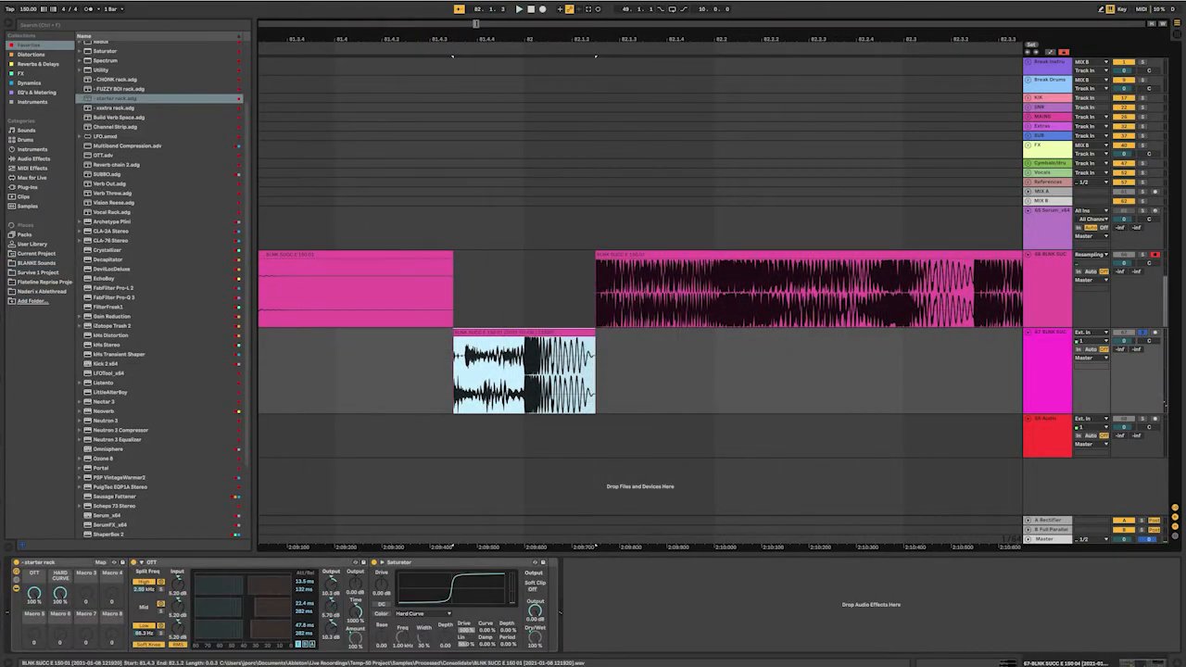
{"action": "key", "text": "space"}
{"action": "scroll", "coordinate": [491, 370], "scroll_direction": "up", "scroll_amount": 1}
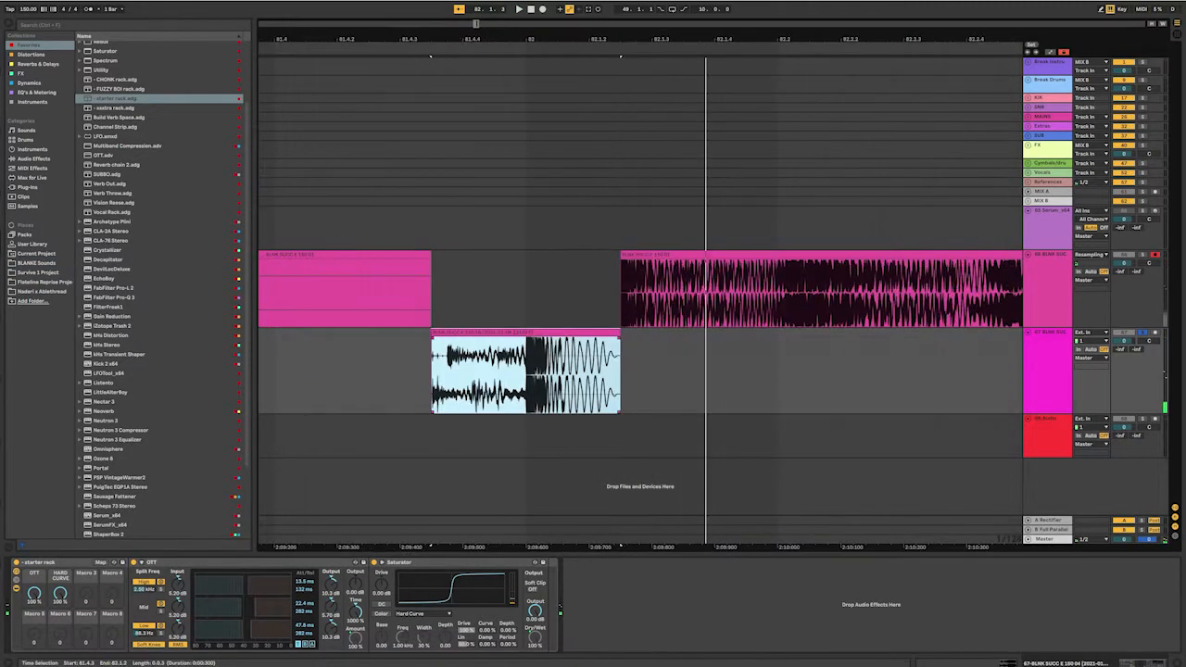
- Audition the consolidated clip from 82.1.1, as well as the source recording's hits up to bar 83
{"action": "scroll", "coordinate": [493, 371], "scroll_direction": "down", "scroll_amount": 4}
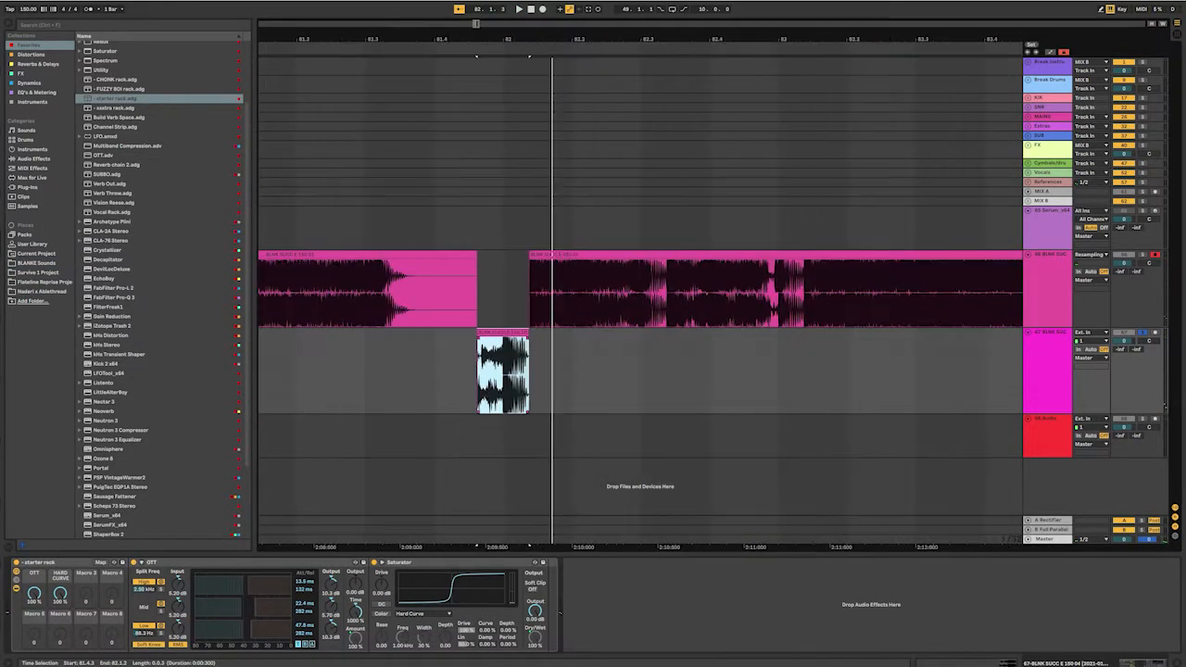
{"action": "scroll", "coordinate": [519, 370], "scroll_direction": "up", "scroll_amount": 3}
{"action": "scroll", "coordinate": [438, 371], "scroll_direction": "up", "scroll_amount": 2}
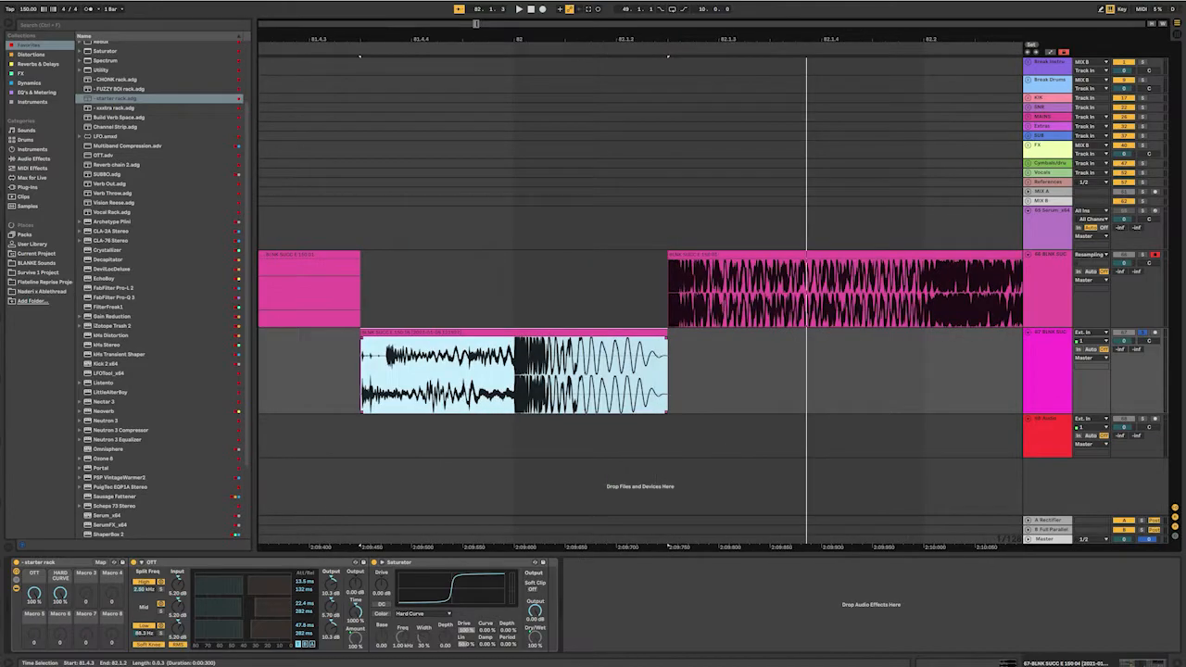
{"action": "left_click", "coordinate": [514, 375]}
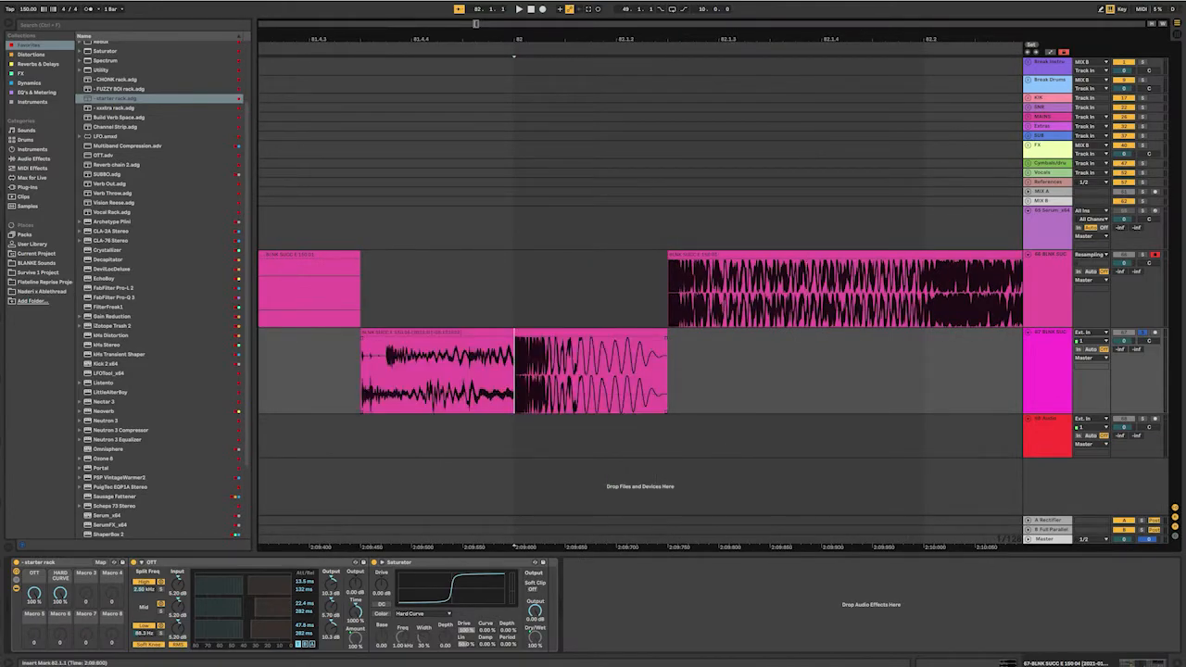
{"action": "key", "text": "space"}
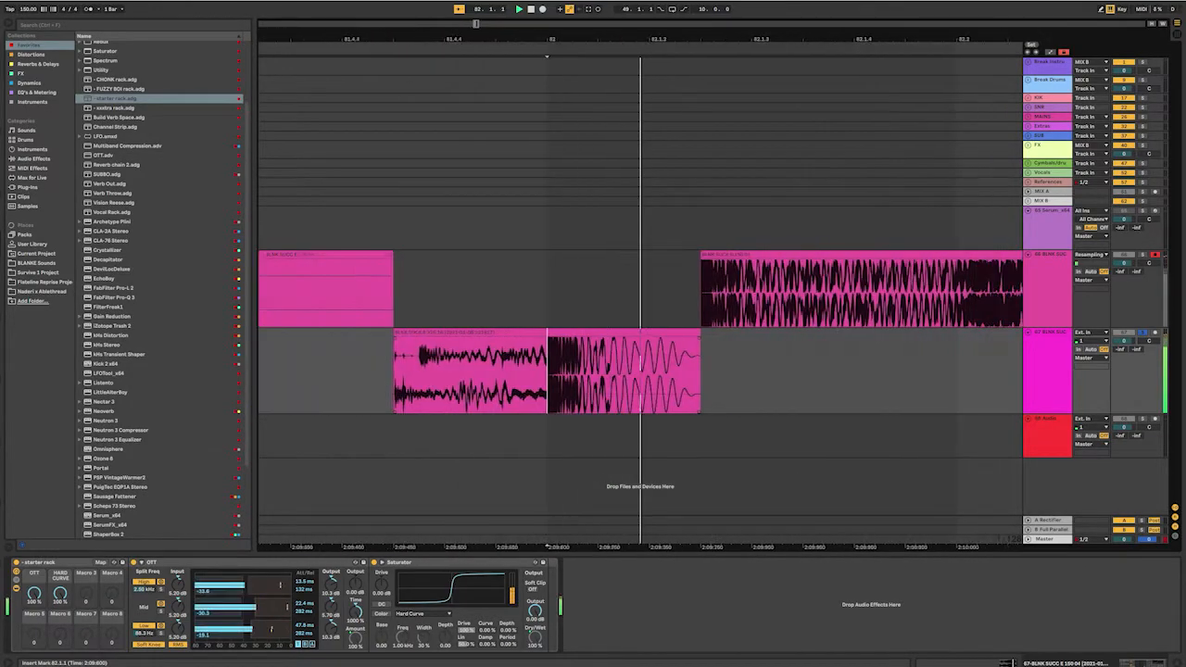
{"action": "scroll", "coordinate": [512, 374], "scroll_direction": "down", "scroll_amount": 3}
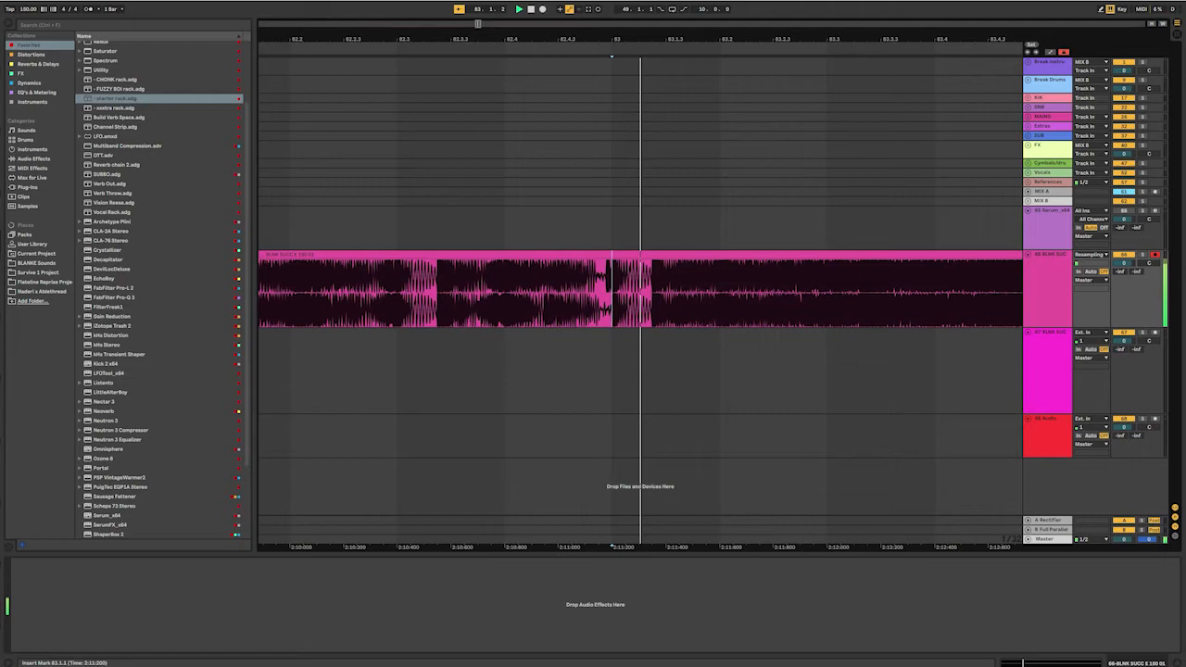
{"action": "key", "text": "space"}
{"action": "key", "text": "space"}
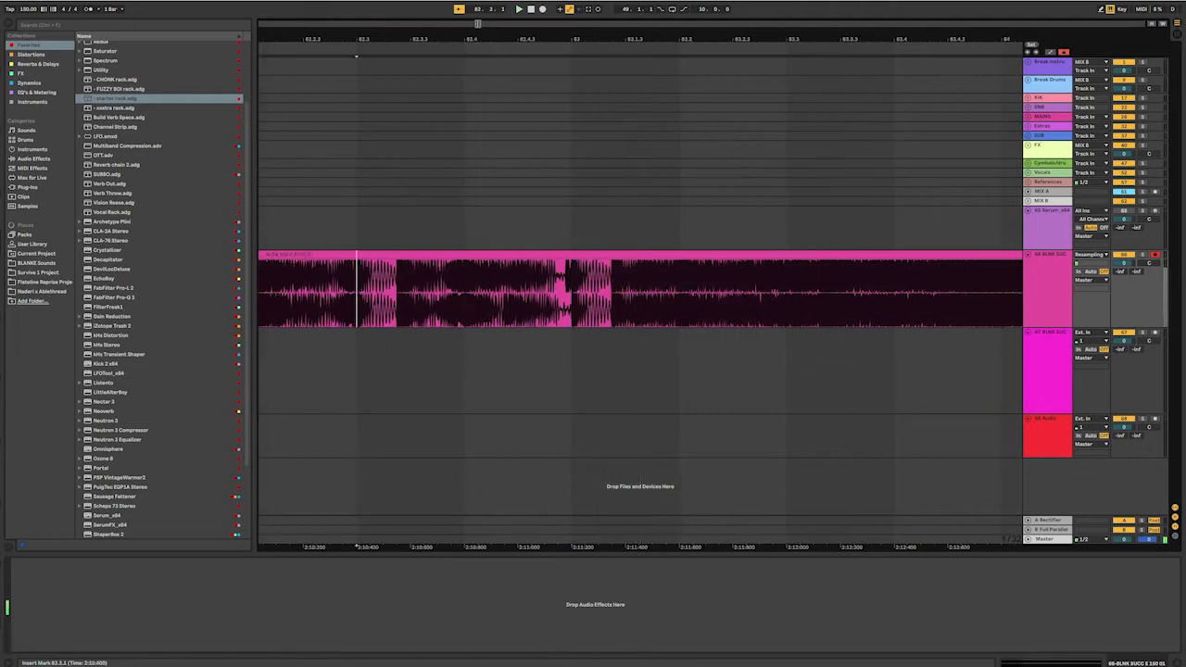
{"action": "key", "text": "space"}
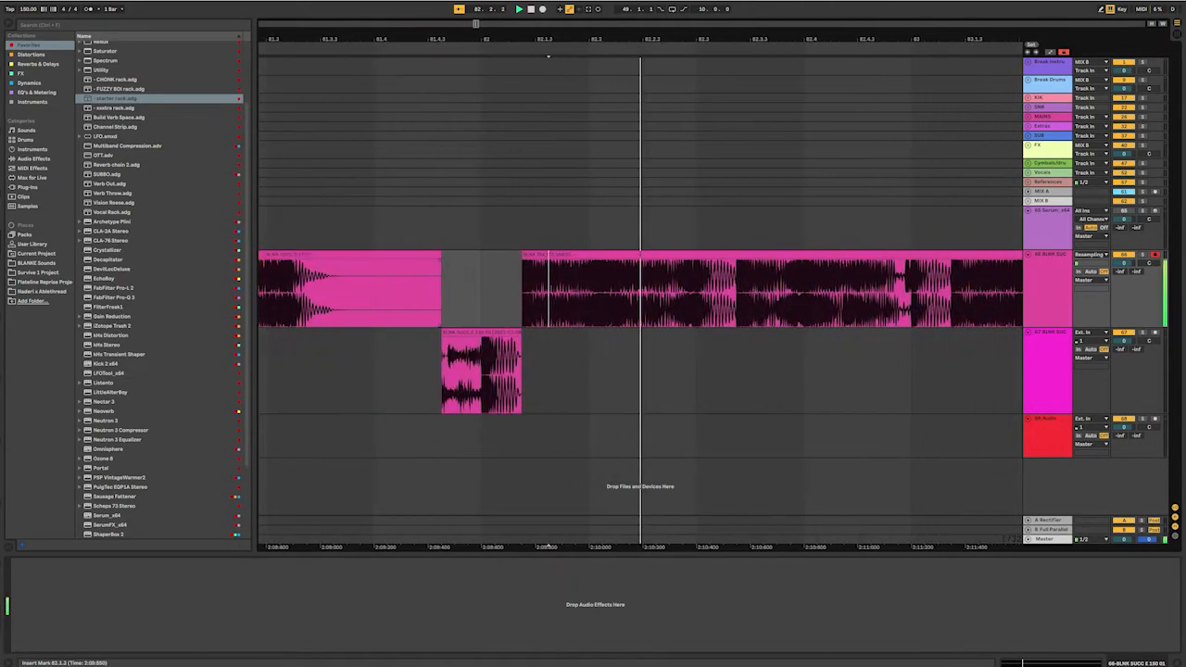
{"action": "key", "text": "space"}
- Isolate the segment from 82.3.2 to 83.1.2 on the source track and consolidate it as BLNK SUCC E 150 17
{"action": "left_click_drag", "start_coordinate": [739, 293], "coordinate": [510, 293]}
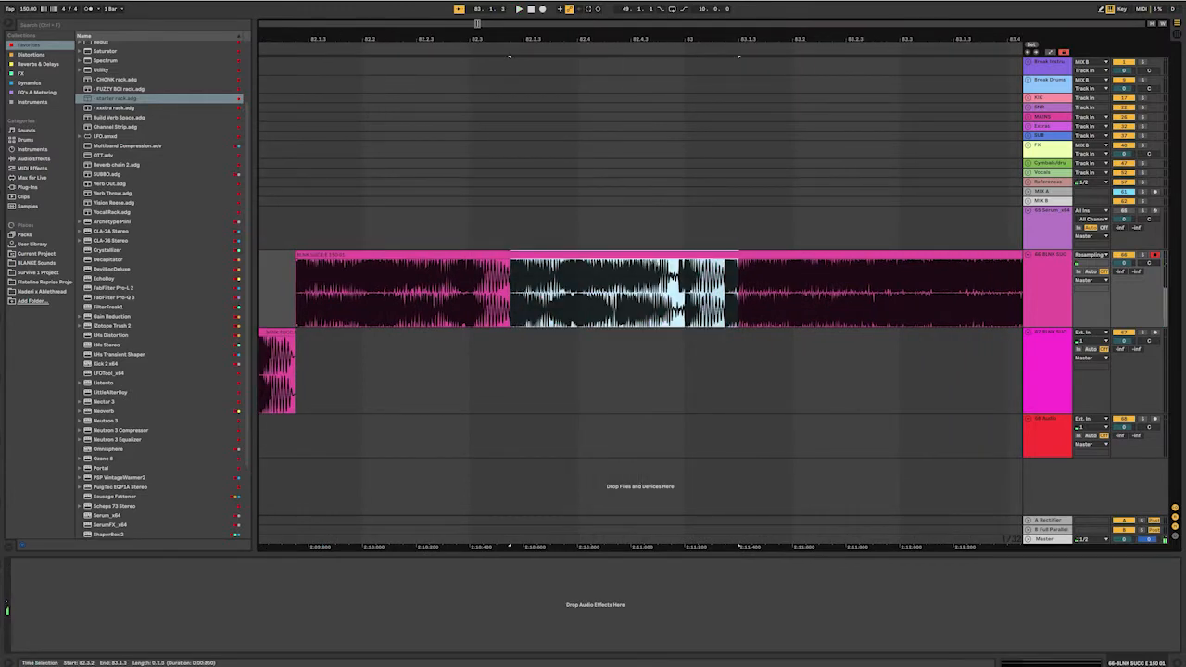
{"action": "key", "text": "space"}
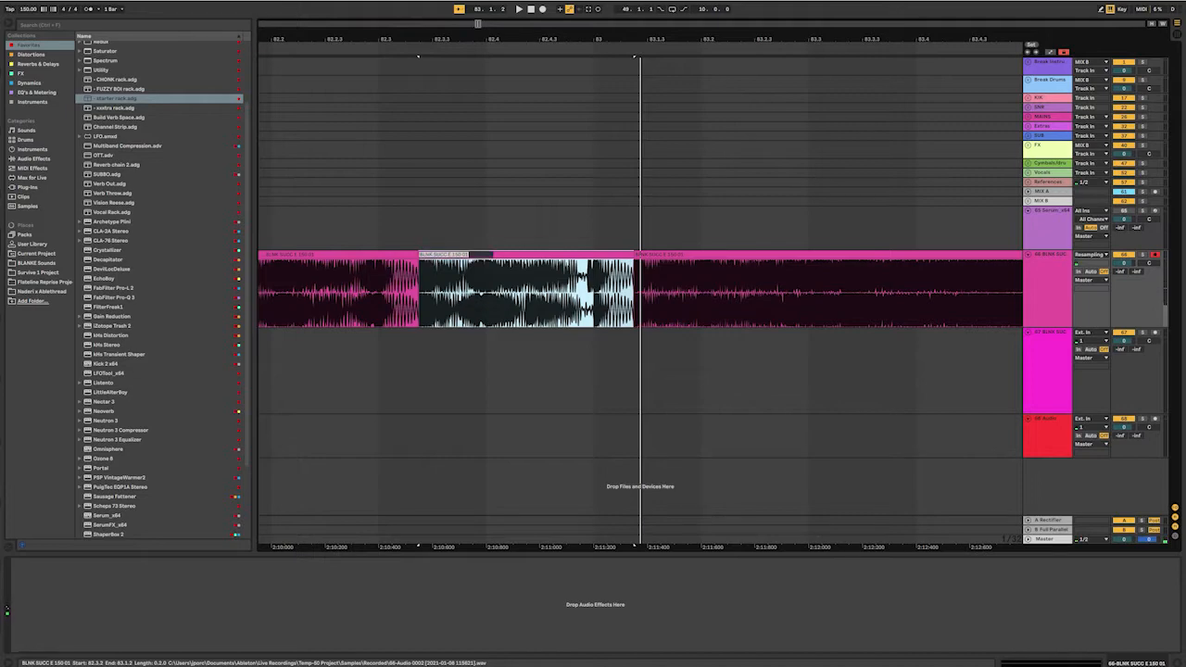
{"action": "key", "text": "ctrl+j"}
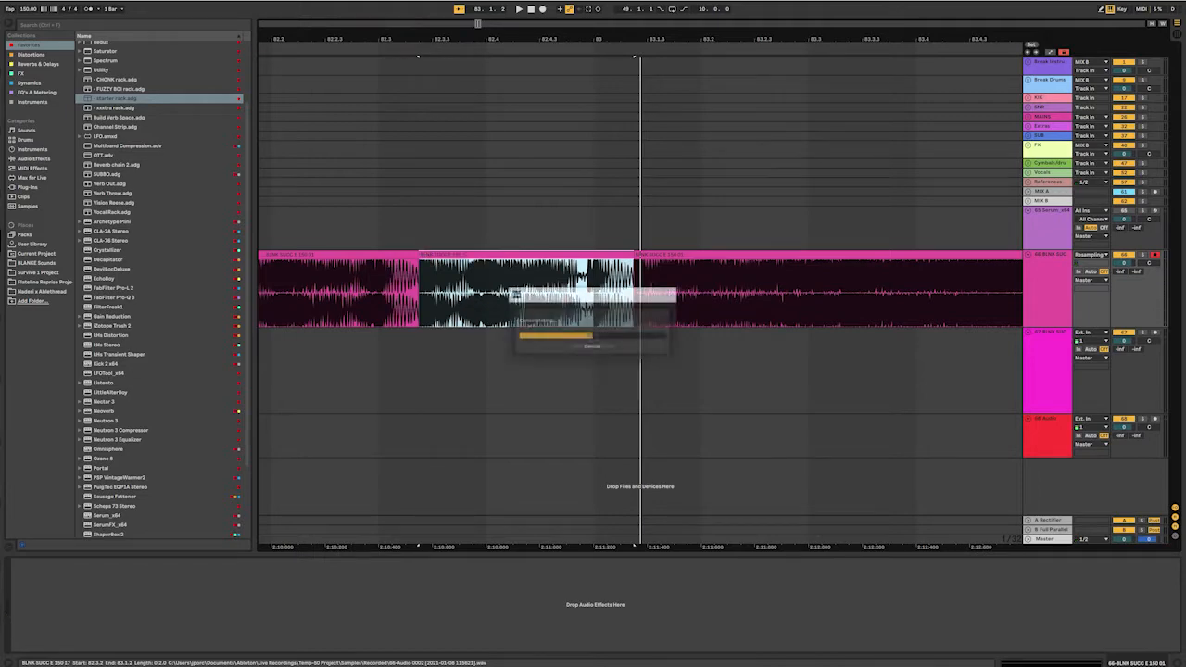
{"action": "key", "text": "space"}
{"action": "key", "text": "space"}
- Move the hit from 83.1.1 to 83.1.2 onto the track below and audition it in solo
{"action": "left_click", "coordinate": [582, 293]}
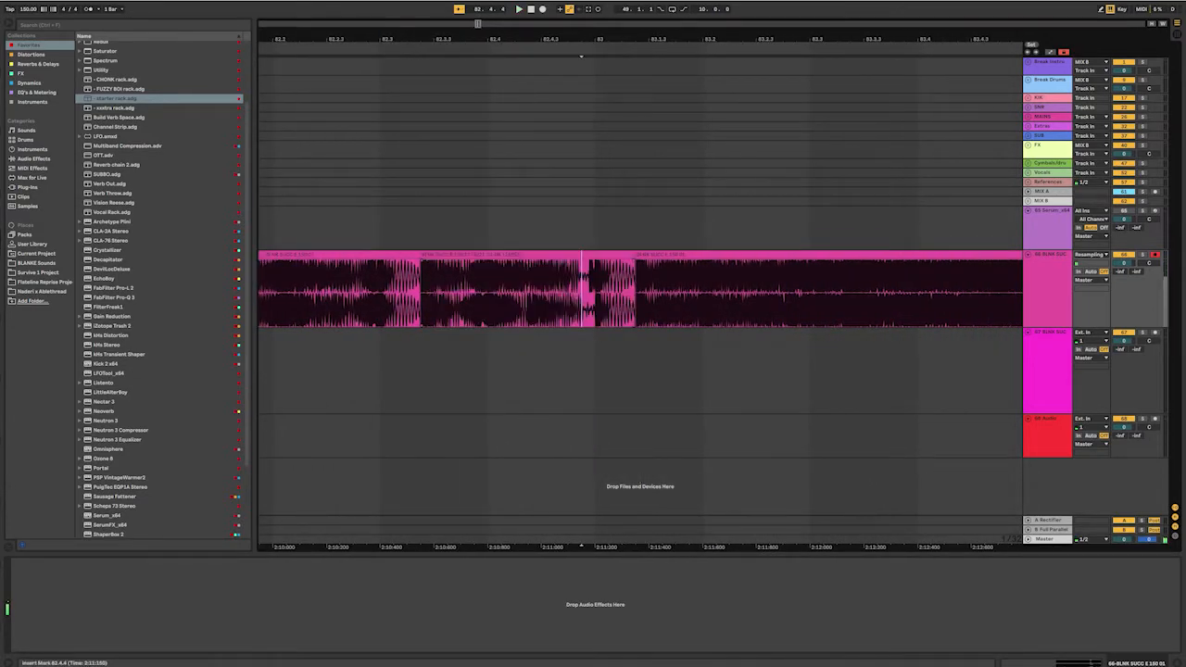
{"action": "left_click_drag", "start_coordinate": [614, 255], "coordinate": [614, 332]}
{"action": "left_click", "coordinate": [1047, 273]}
{"action": "left_click", "coordinate": [1142, 332]}
{"action": "key", "text": "space"}
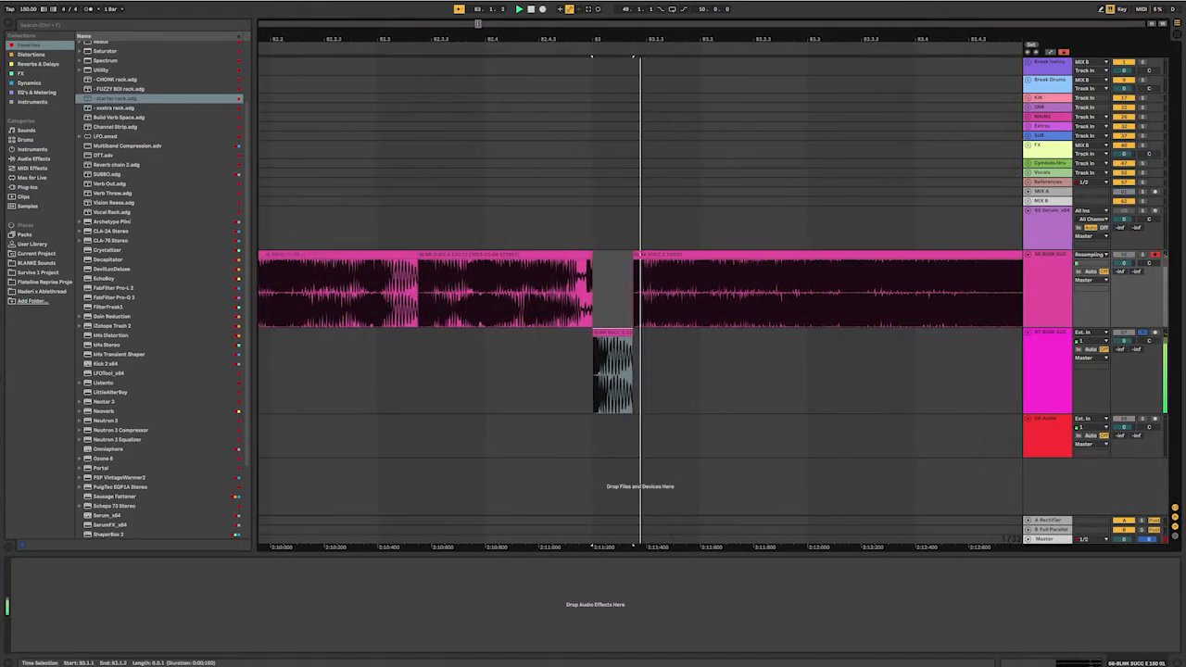
{"action": "key", "text": "space"}
- Add a fade-out to the end of the moved hit at bar 83 and audition the result
{"action": "scroll", "coordinate": [595, 370], "scroll_direction": "up", "scroll_amount": 5}
{"action": "left_click_drag", "start_coordinate": [646, 338], "coordinate": [578, 338]}
{"action": "key", "text": "space"}
{"action": "key", "text": "space"}
{"action": "key", "text": "space"}
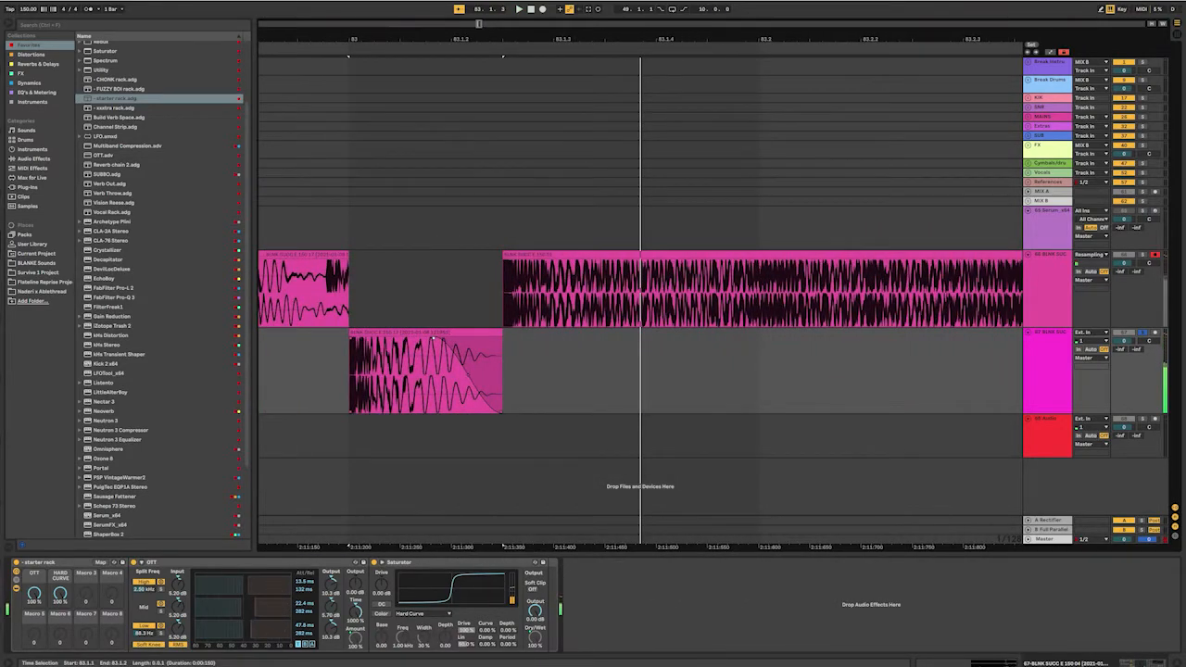
- Deactivate the starter rack on the lower track and replay the faded hit without processing
{"action": "left_click", "coordinate": [16, 562]}
{"action": "key", "text": "space"}
{"action": "key", "text": "space"}
{"action": "key", "text": "space"}
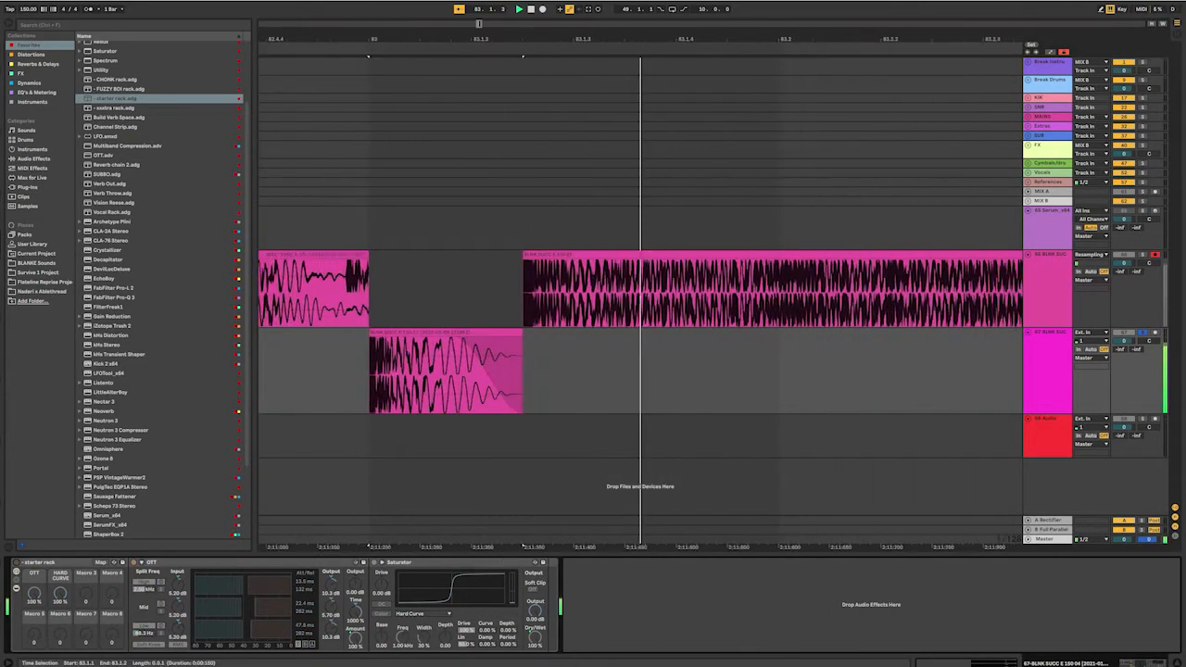
{"action": "key", "text": "space"}
- Audition the rest of the source recording from around bar 86 to the hit at 115.1.1
{"action": "left_click", "coordinate": [343, 333]}
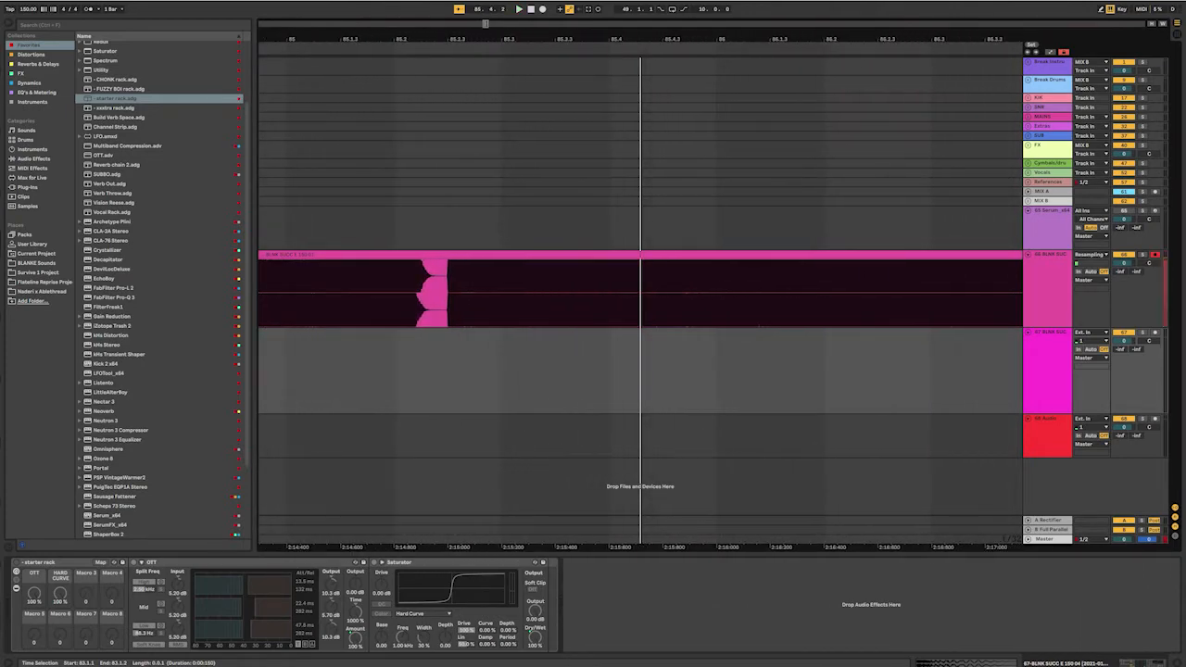
{"action": "left_click", "coordinate": [406, 293]}
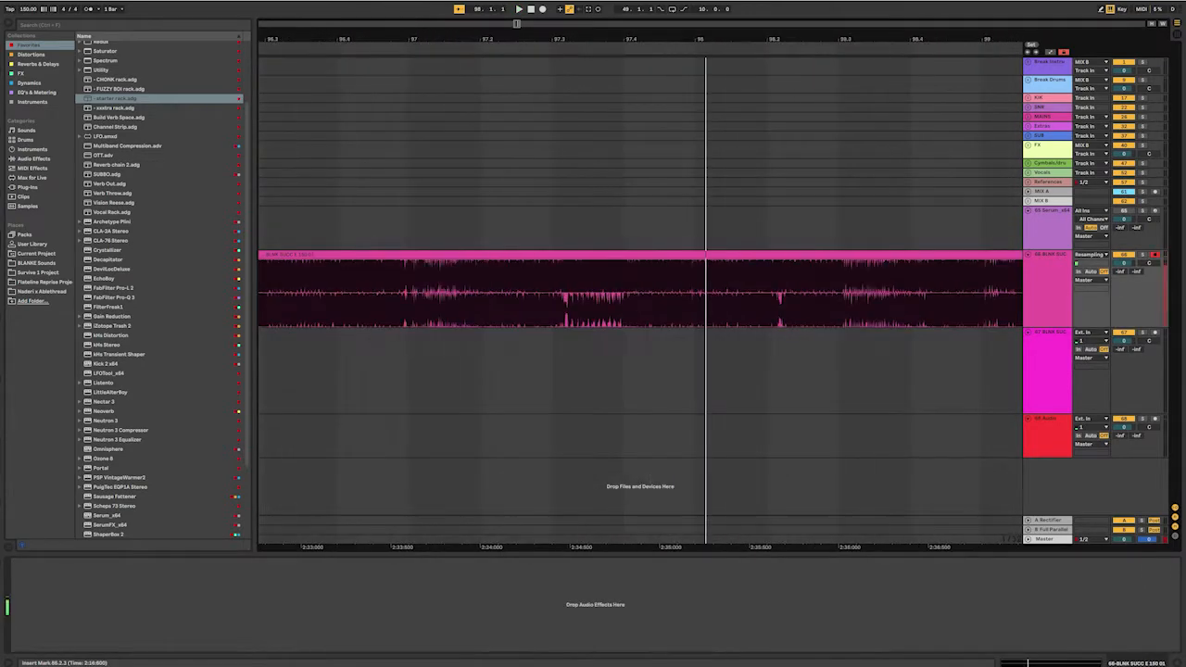
{"action": "key", "text": "space"}
{"action": "left_click", "coordinate": [536, 293]}
{"action": "key", "text": "space"}
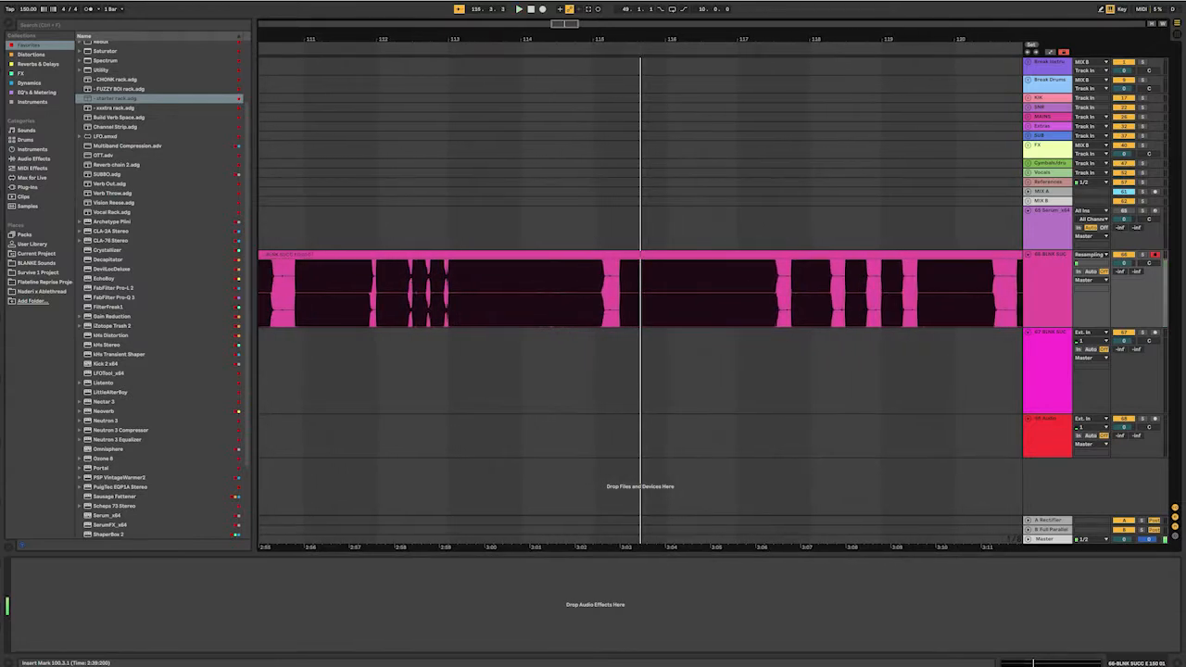
{"action": "key", "text": "space"}
{"action": "key", "text": "space"}
{"action": "key", "text": "space"}
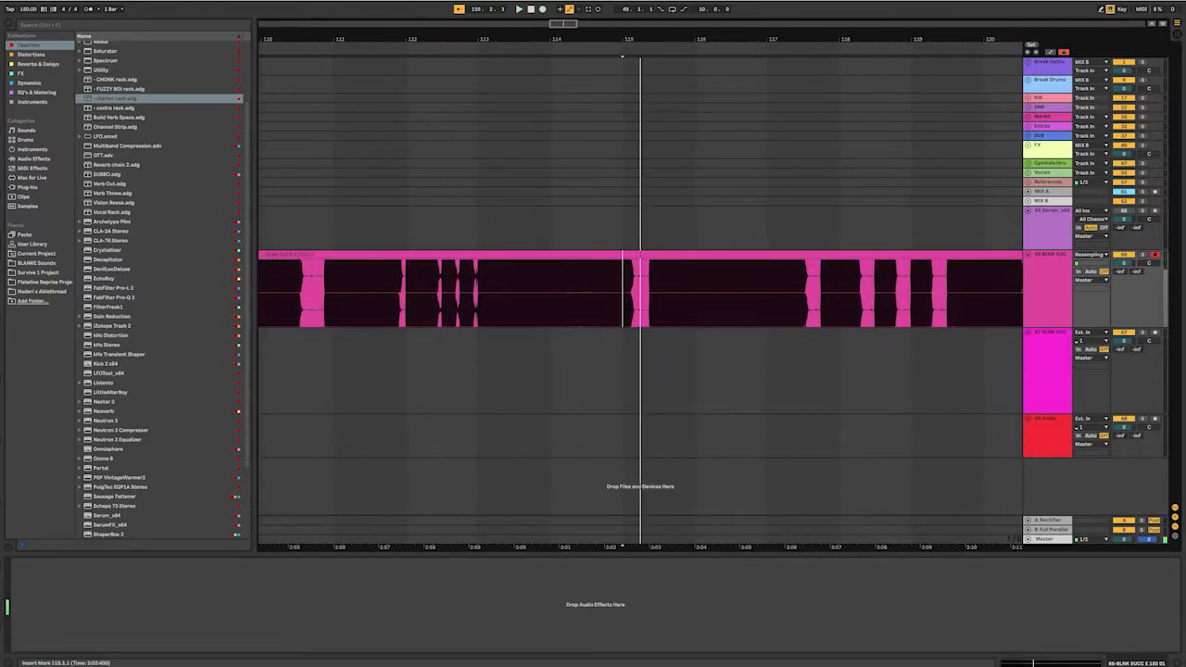
- Move the segment from 115.1.1 to 115.2.1 onto the track below and audition it in solo
{"action": "scroll", "coordinate": [612, 292], "scroll_direction": "up", "scroll_amount": 5}
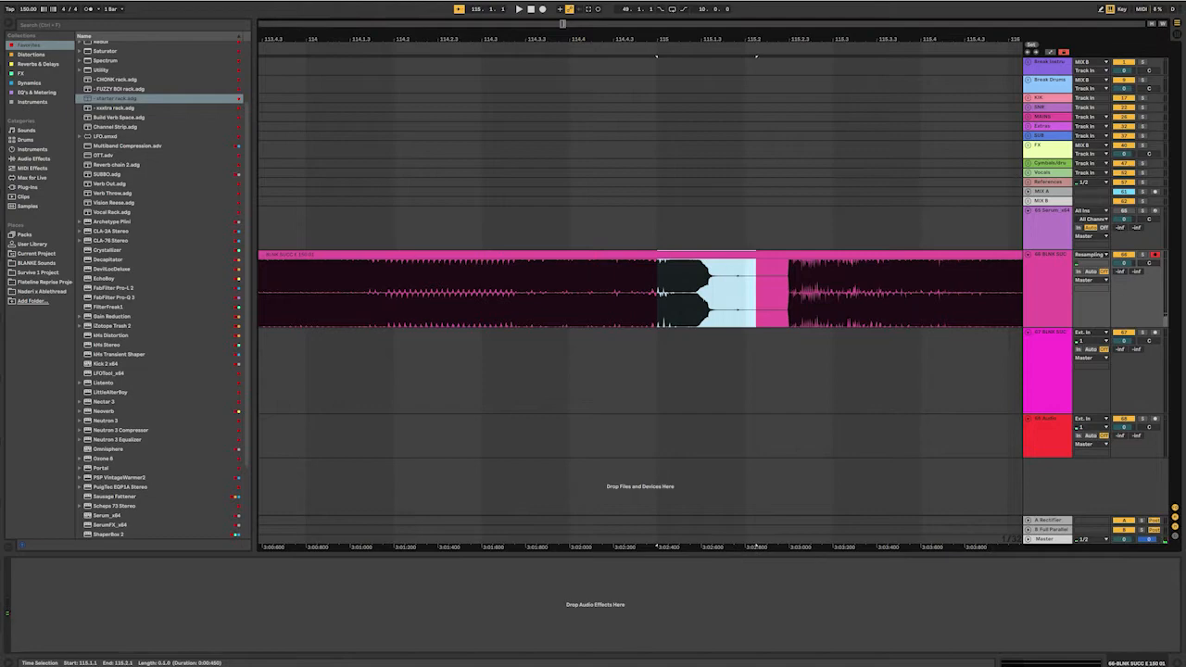
{"action": "left_click_drag", "start_coordinate": [704, 255], "coordinate": [704, 342]}
{"action": "key", "text": "space"}
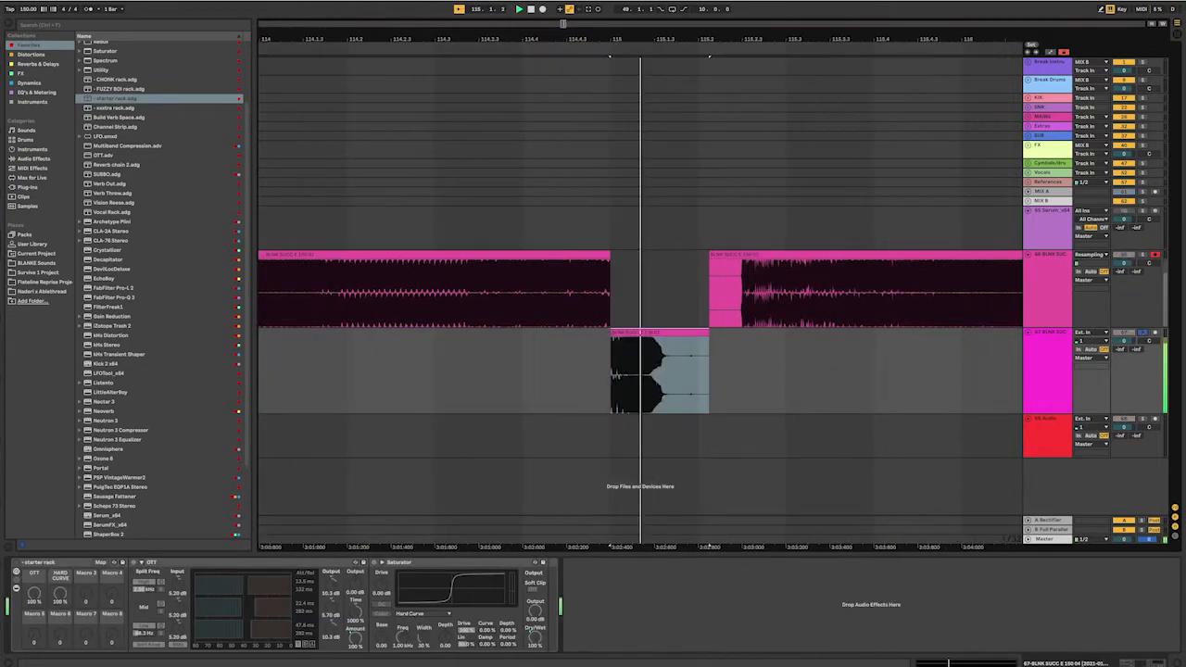
{"action": "key", "text": "space"}
{"action": "key", "text": "space"}
{"action": "key", "text": "space"}
- Turn off the lower track's solo and consolidate the segment from 115.1.1 to 115.2.1
{"action": "left_click", "coordinate": [1142, 331]}
{"action": "left_click", "coordinate": [593, 332]}
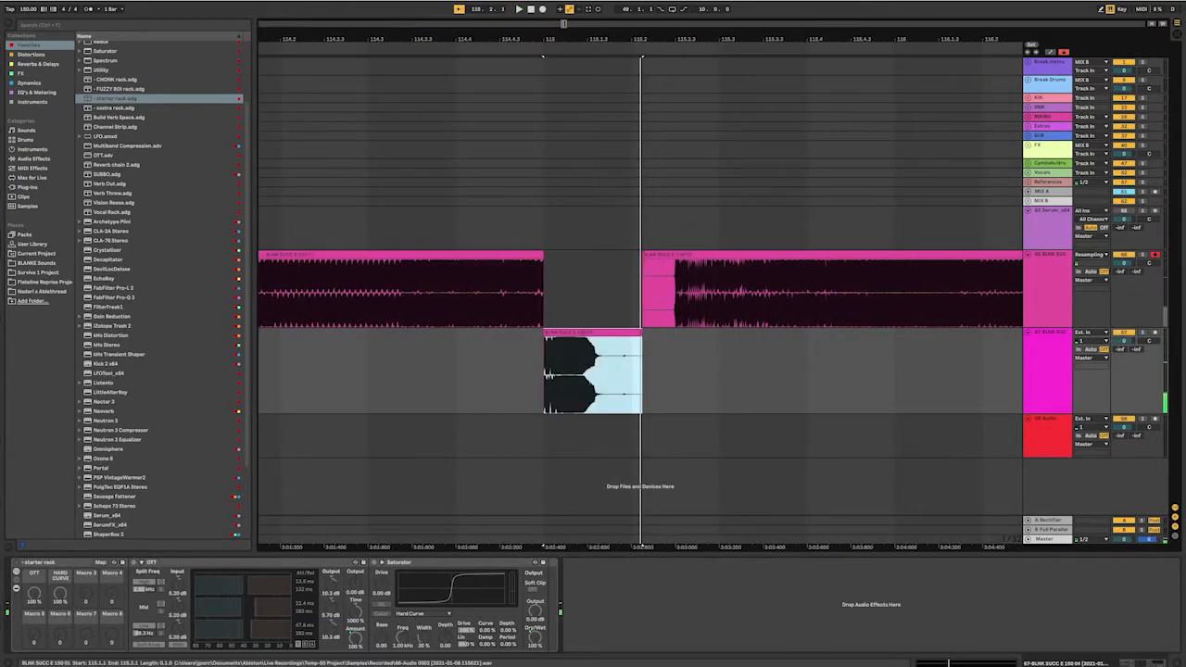
{"action": "key", "text": "ctrl+j"}
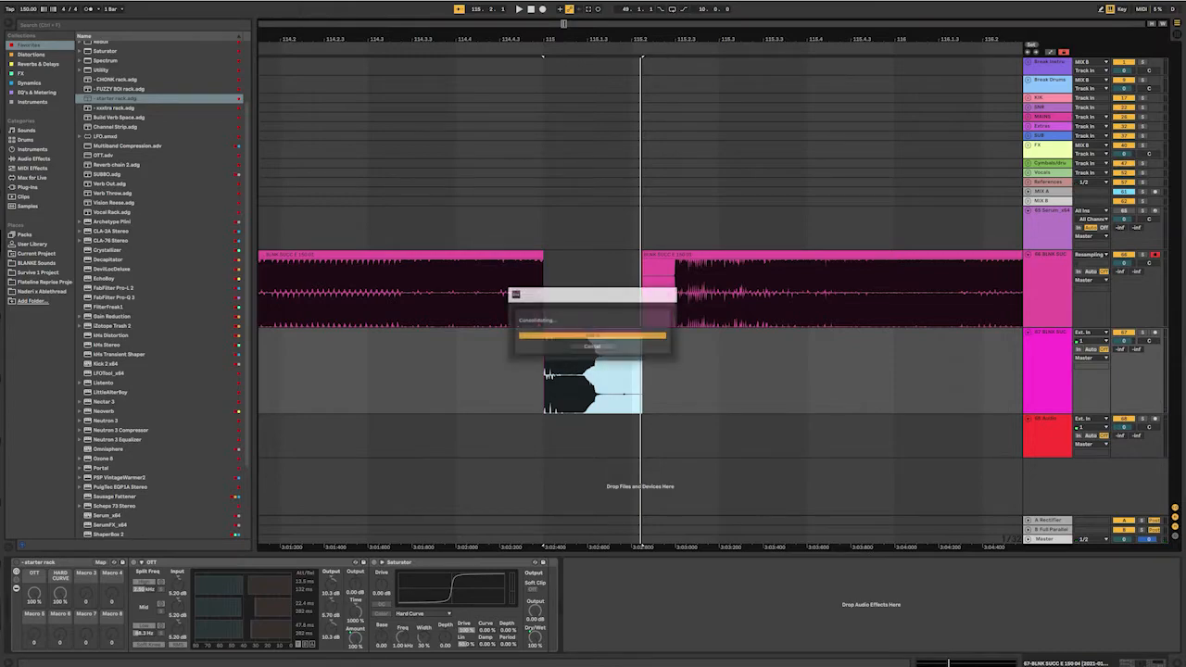
- Audition the source recording after 115.2.1, replaying the long bass sound from 116.1.1
{"action": "key", "text": "space"}
{"action": "key", "text": "minus"}
{"action": "key", "text": "minus"}
{"action": "key", "text": "minus"}
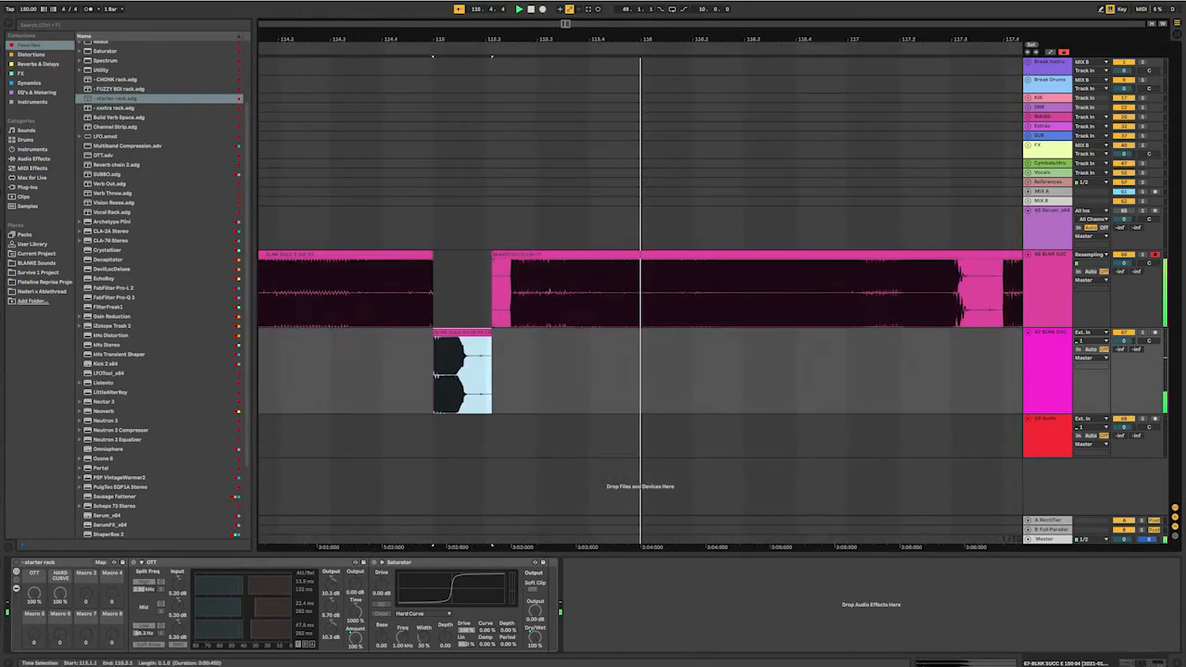
{"action": "key", "text": "space"}
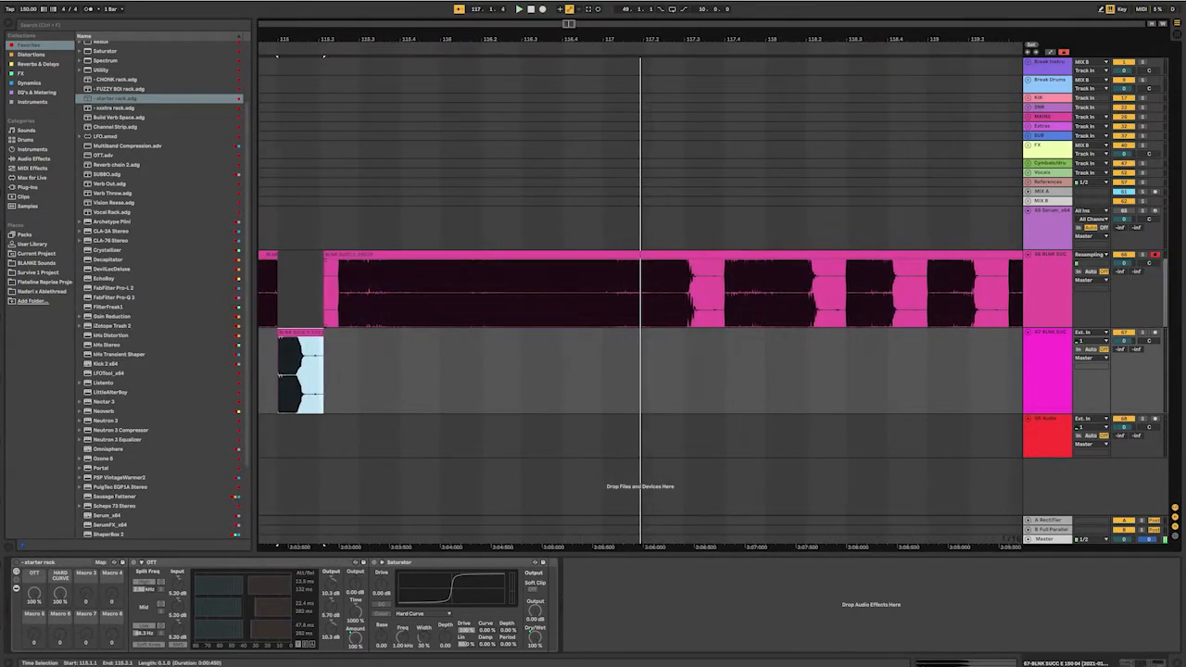
{"action": "left_click", "coordinate": [522, 293]}
{"action": "key", "text": "space"}
{"action": "key", "text": "space"}
{"action": "key", "text": "space"}
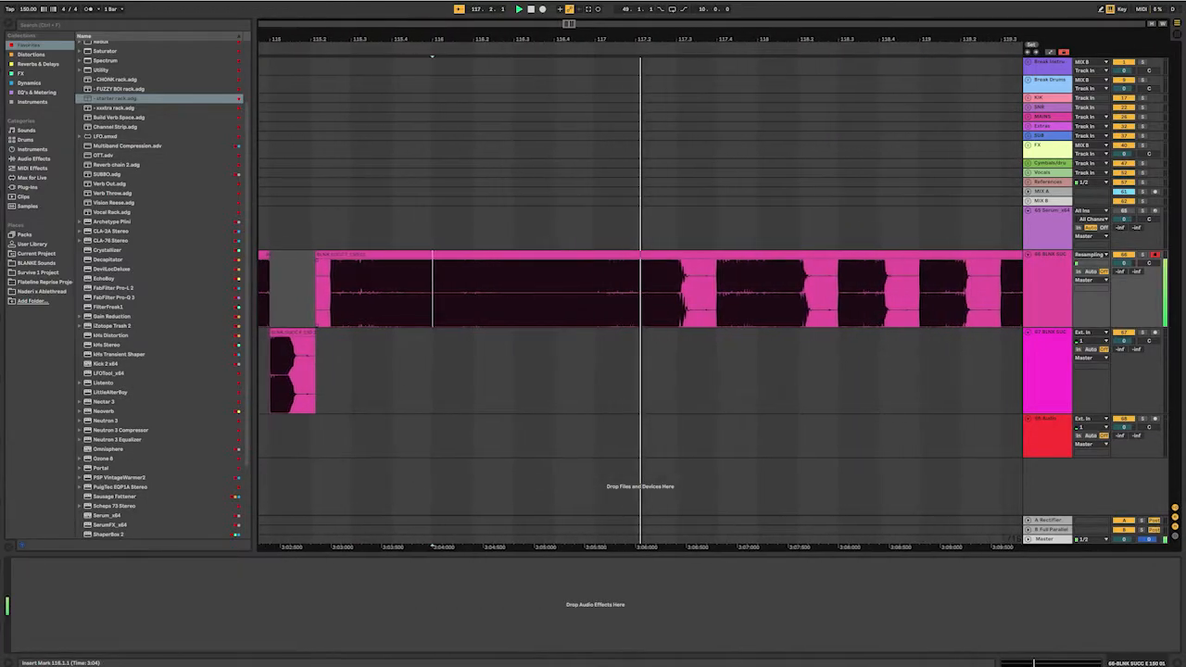
- Isolate the segment from 116.1.1 to 117.3.3 on the source track and consolidate it
{"action": "left_click_drag", "start_coordinate": [398, 293], "coordinate": [682, 292]}
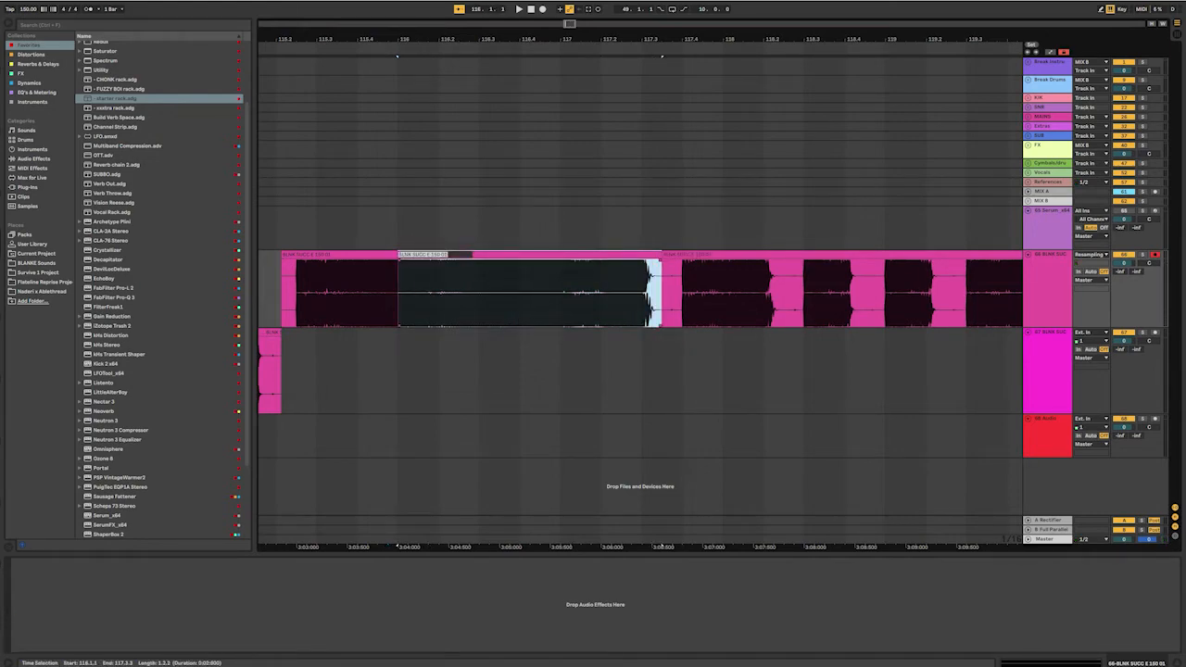
{"action": "key", "text": "ctrl+j"}
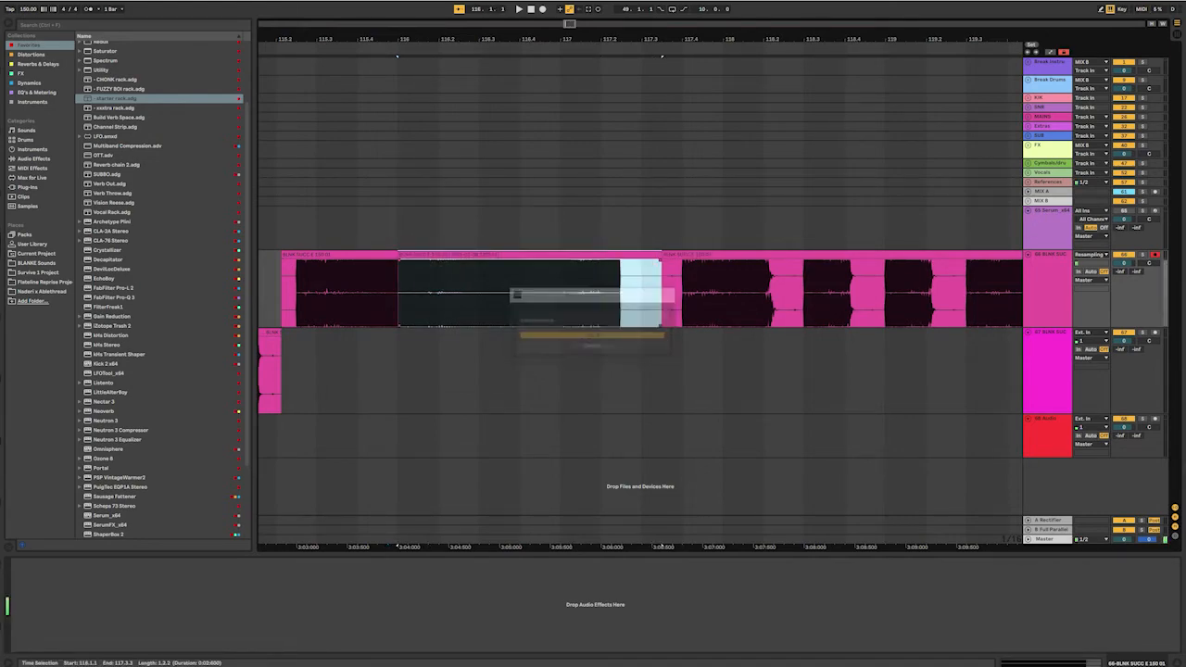
{"action": "key", "text": "space"}
- Audition the source recording from 117.3.4 onward to the hit at 125.1.1
{"action": "left_click", "coordinate": [838, 293]}
{"action": "key", "text": "space"}
{"action": "key", "text": "space"}
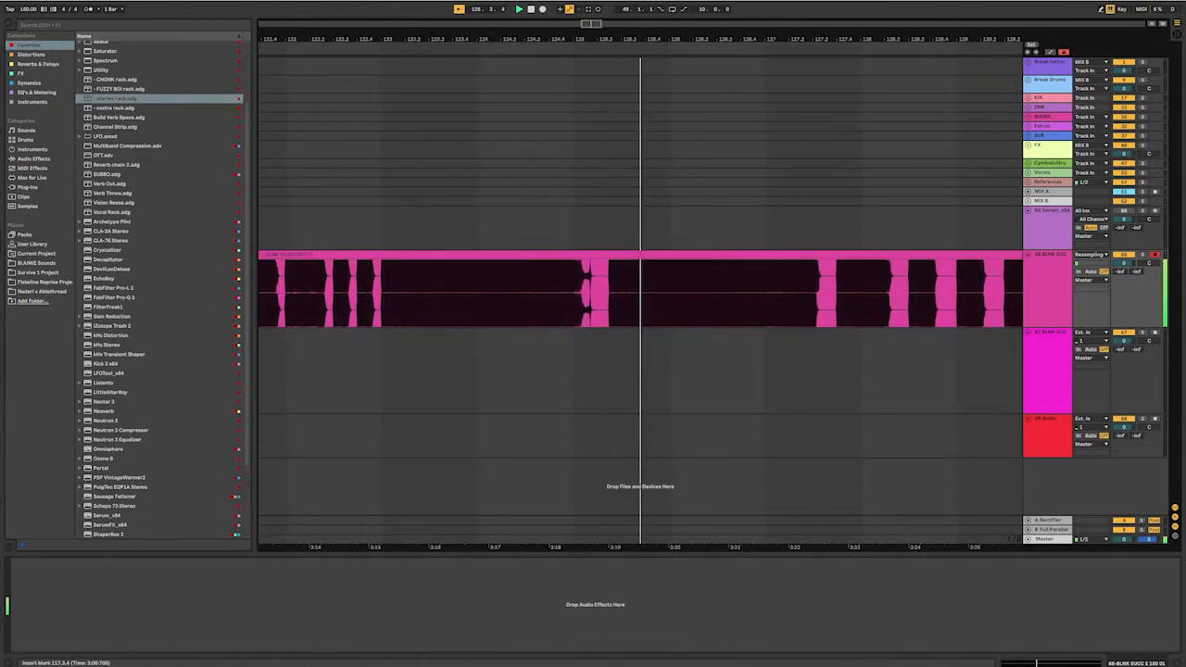
{"action": "key", "text": "space"}
{"action": "key", "text": "space"}
{"action": "key", "text": "space"}
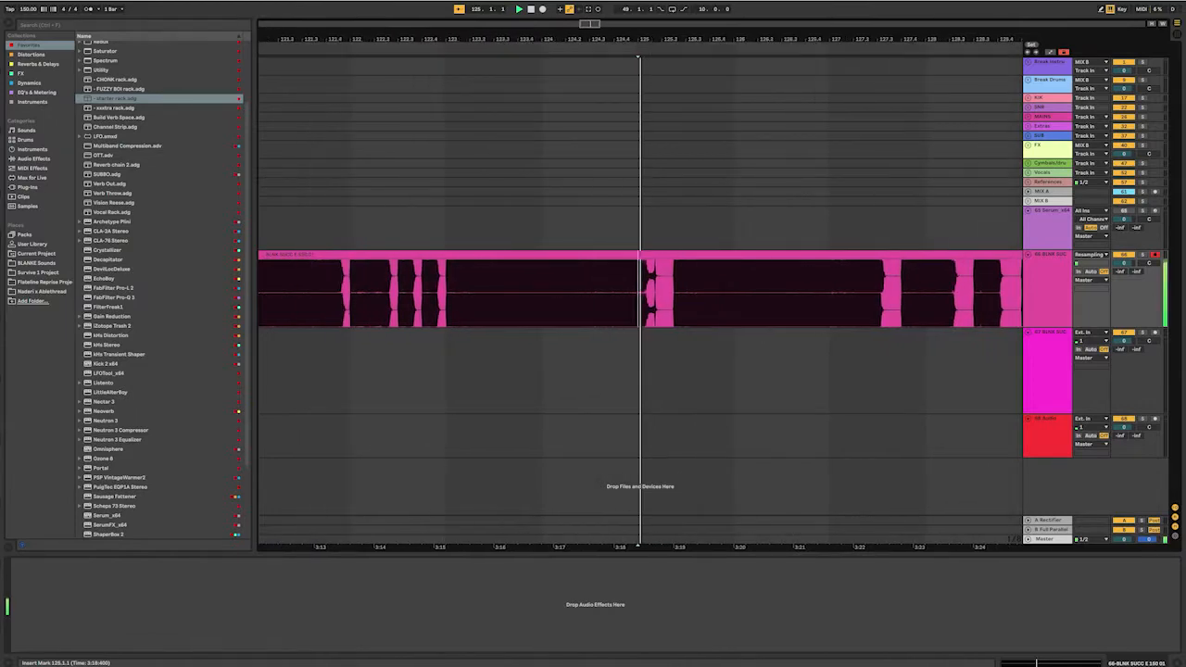
- Cut the hit from 125.1.1 to about 125.1.4 out of the source recording and move it to the track below, aligned at 125.1.1
{"action": "key", "text": "space"}
{"action": "scroll", "coordinate": [660, 293], "scroll_direction": "up", "scroll_amount": 4}
{"action": "key", "text": "space"}
{"action": "key", "text": "space"}
{"action": "scroll", "coordinate": [546, 293], "scroll_direction": "up", "scroll_amount": 5}
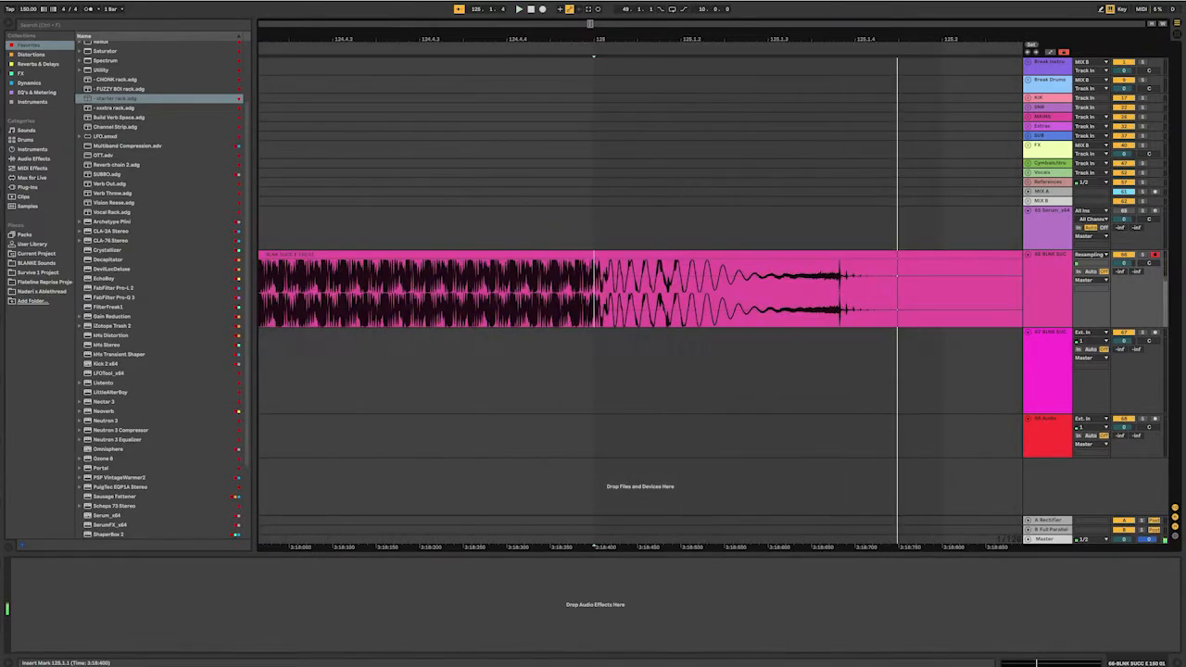
{"action": "key", "text": "space"}
{"action": "key", "text": "space"}
{"action": "key", "text": "space"}
{"action": "left_click_drag", "start_coordinate": [403, 292], "coordinate": [718, 292]}
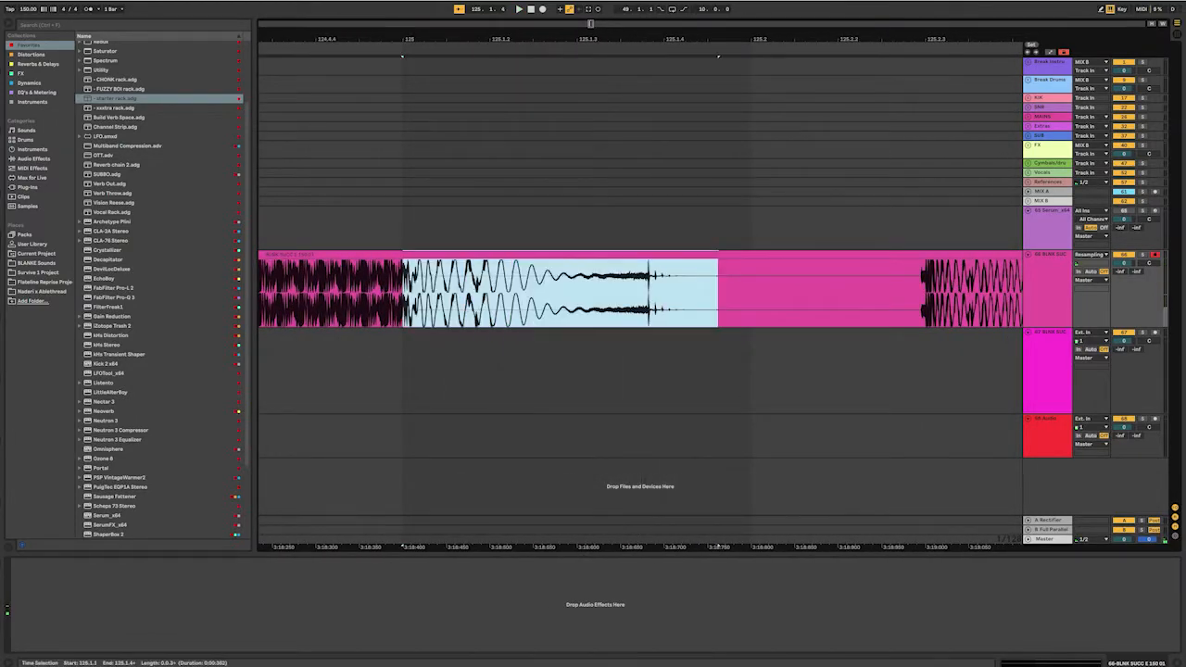
{"action": "left_click_drag", "start_coordinate": [613, 255], "coordinate": [609, 376]}
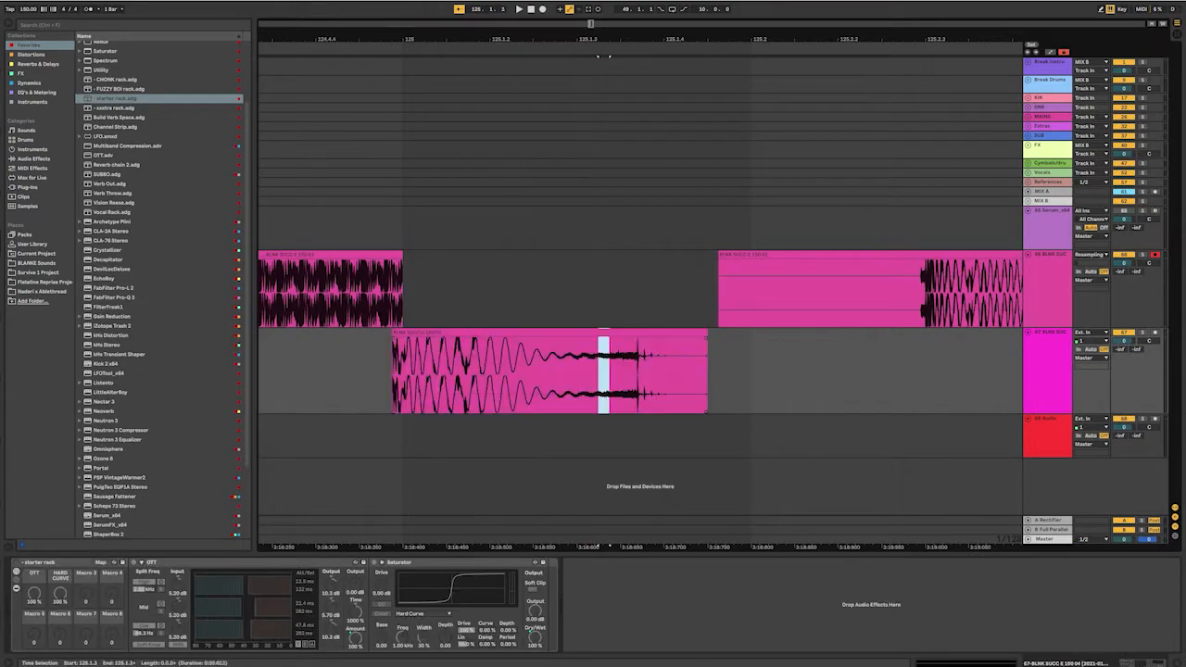
{"action": "left_click_drag", "start_coordinate": [604, 332], "coordinate": [616, 332]}
- Audition the separated hit, then add Decapitator to its track with the E style
{"action": "key", "text": "space"}
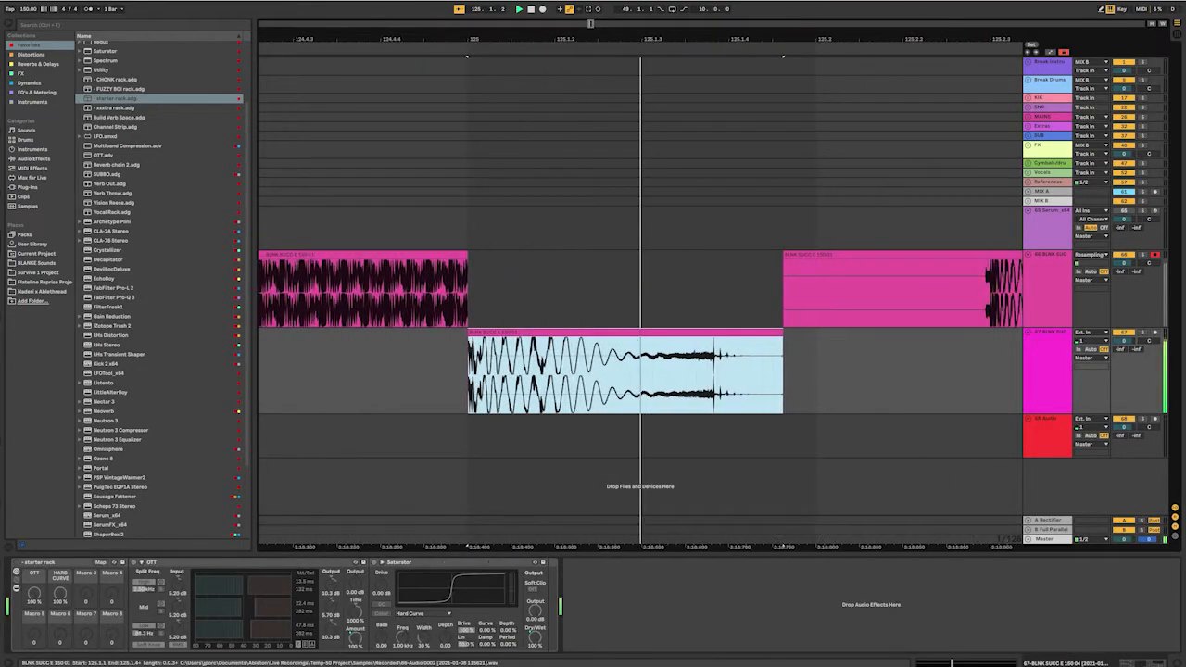
{"action": "key", "text": "space"}
{"action": "key", "text": "space"}
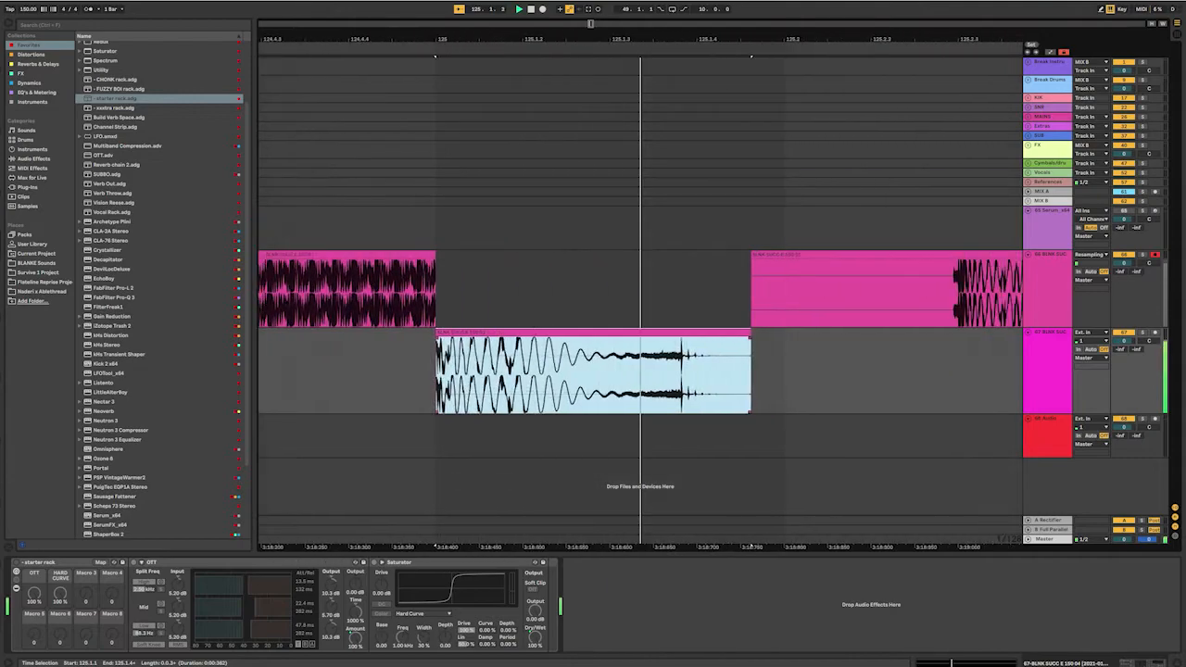
{"action": "left_click", "coordinate": [108, 259]}
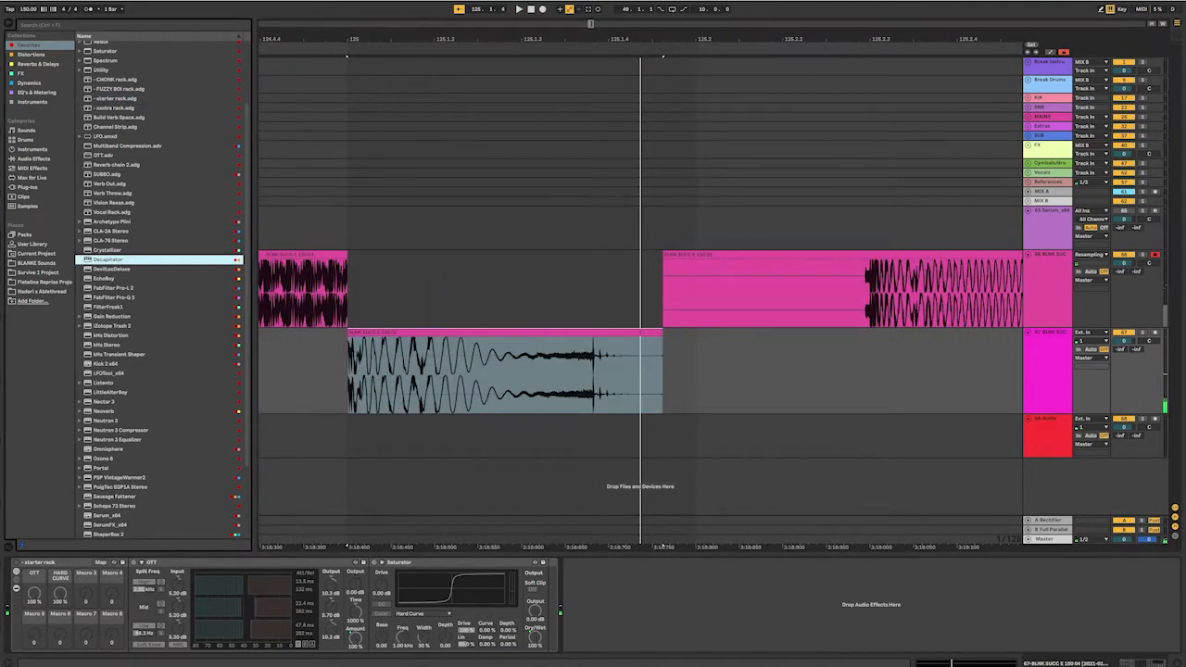
{"action": "key", "text": "Return"}
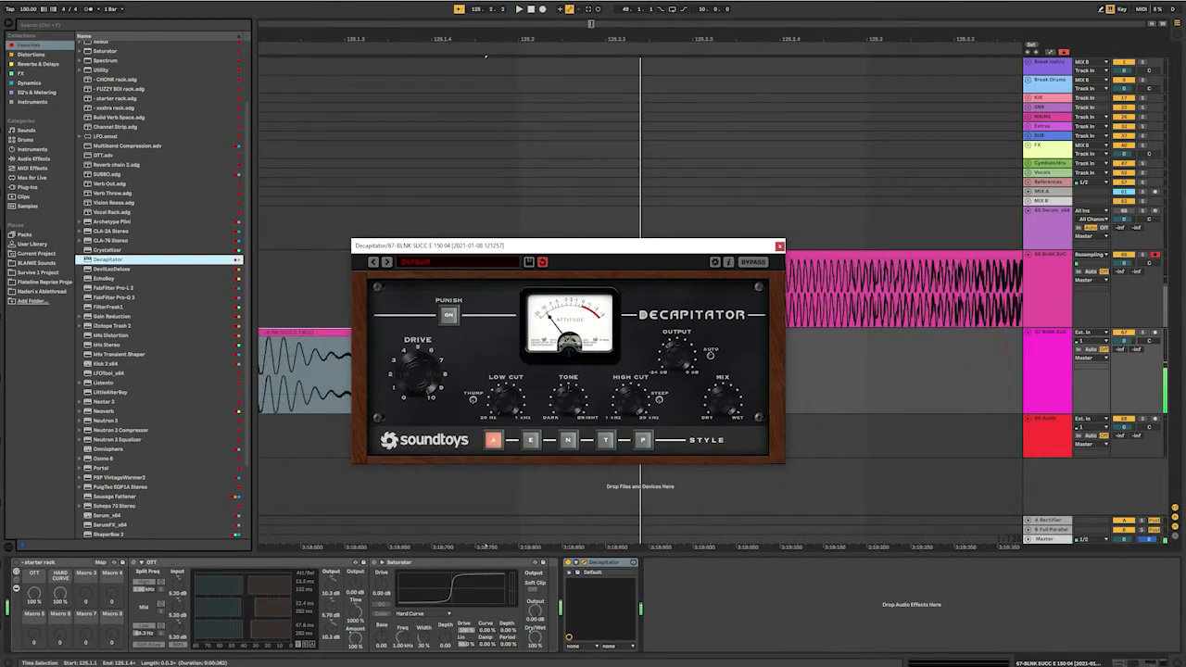
{"action": "left_click", "coordinate": [568, 440]}
{"action": "left_click", "coordinate": [530, 440]}
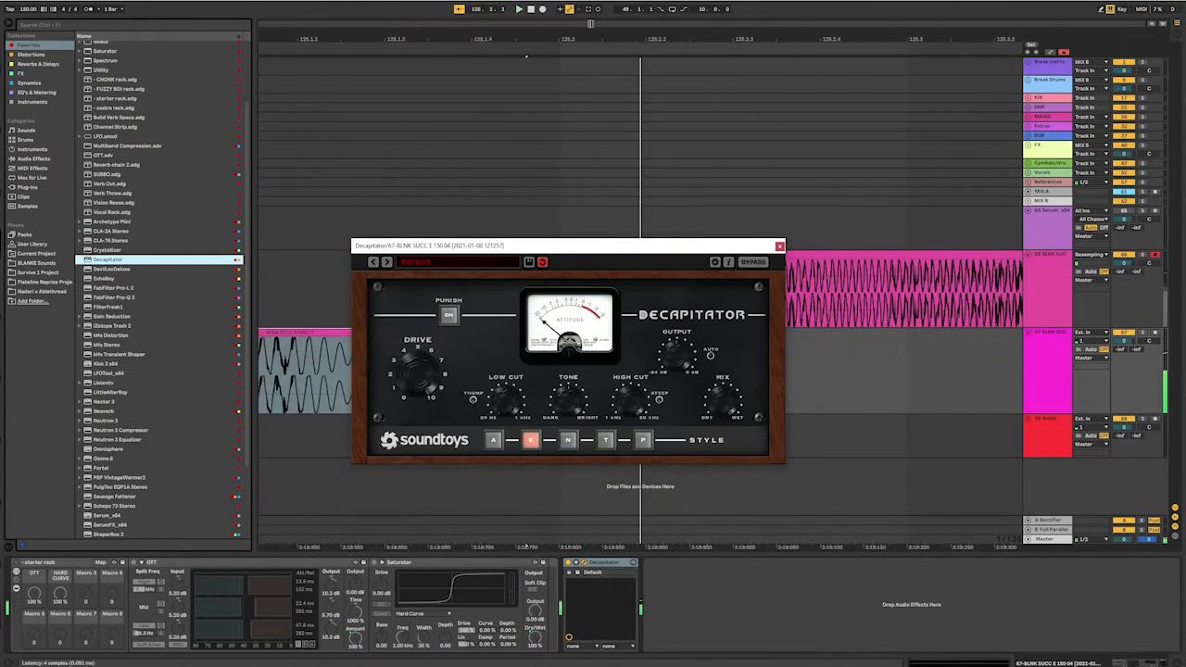
- Enable the starter rack, place it after Decapitator in the device chain and close the plug-in window
{"action": "left_click", "coordinate": [16, 562]}
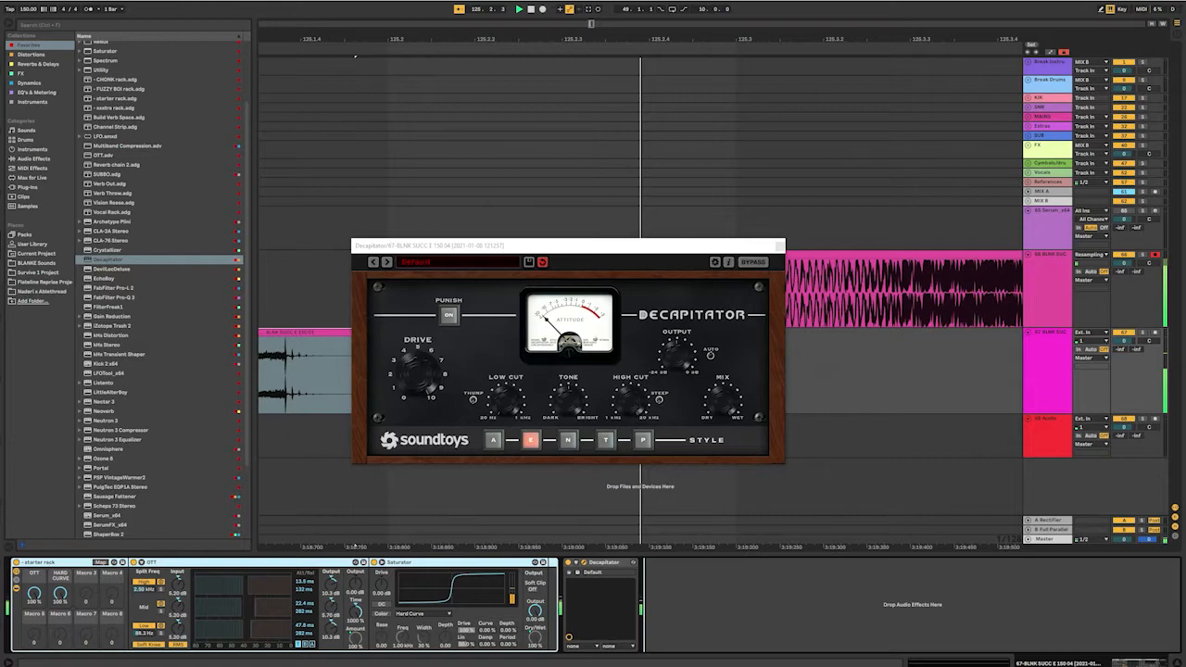
{"action": "left_click_drag", "start_coordinate": [55, 562], "coordinate": [667, 600]}
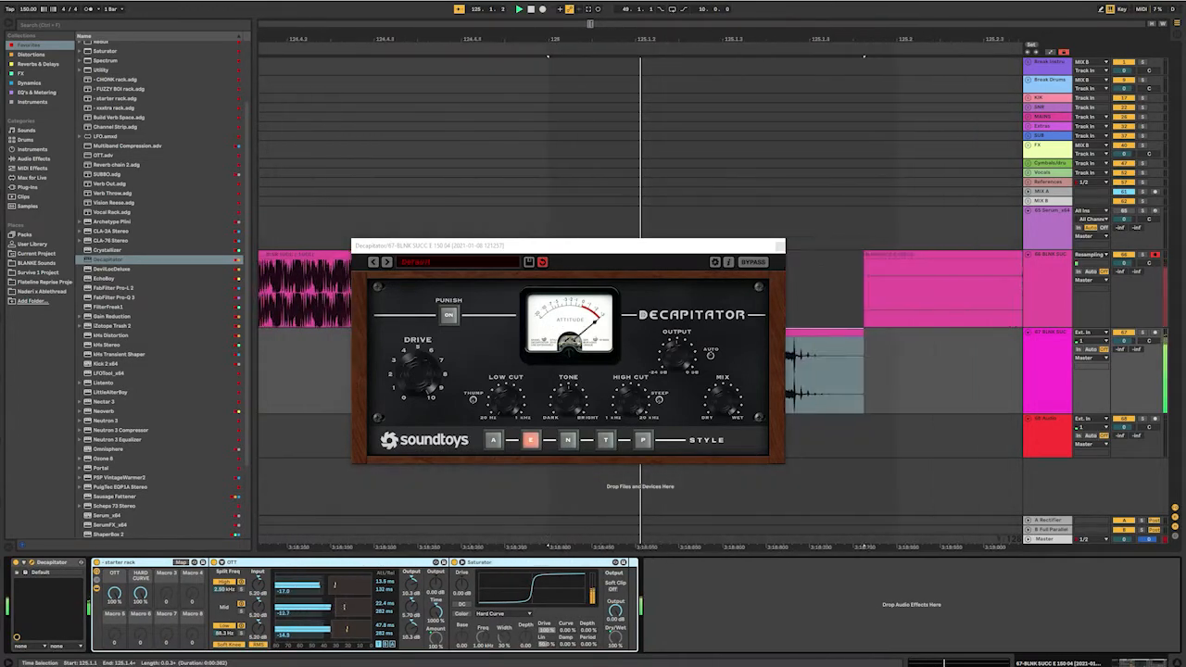
{"action": "left_click", "coordinate": [780, 247]}
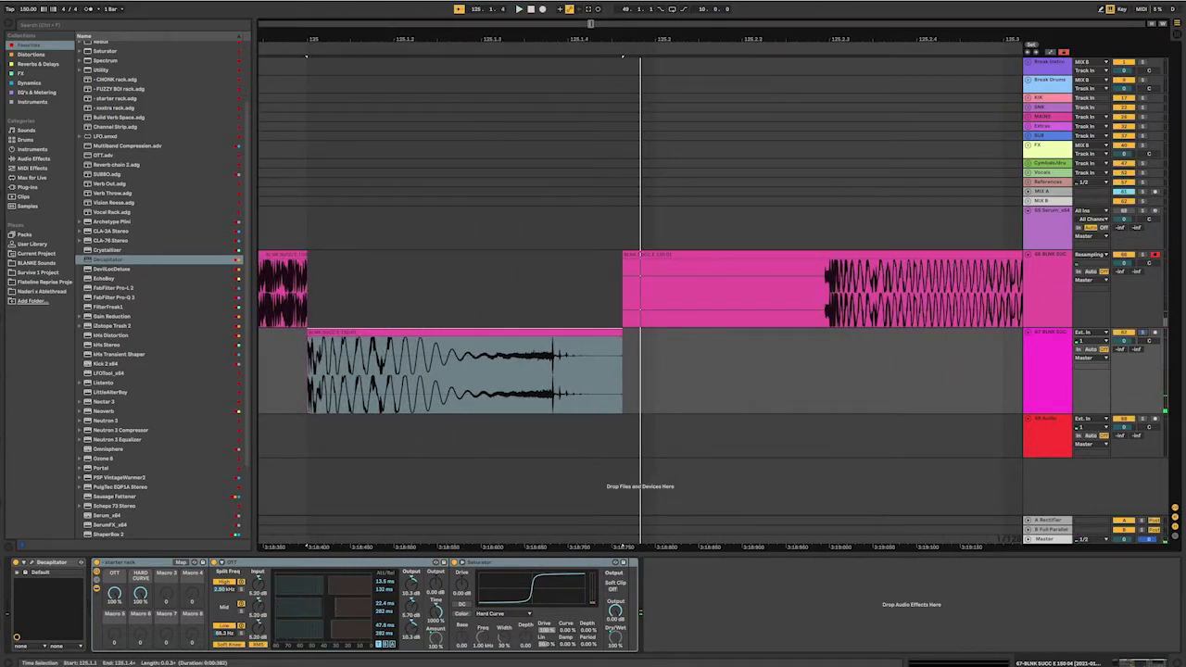
- Set the red audio track's input to Resampling, make the track taller and record the processed hit onto it from 125.1.1
{"action": "left_click", "coordinate": [1091, 418]}
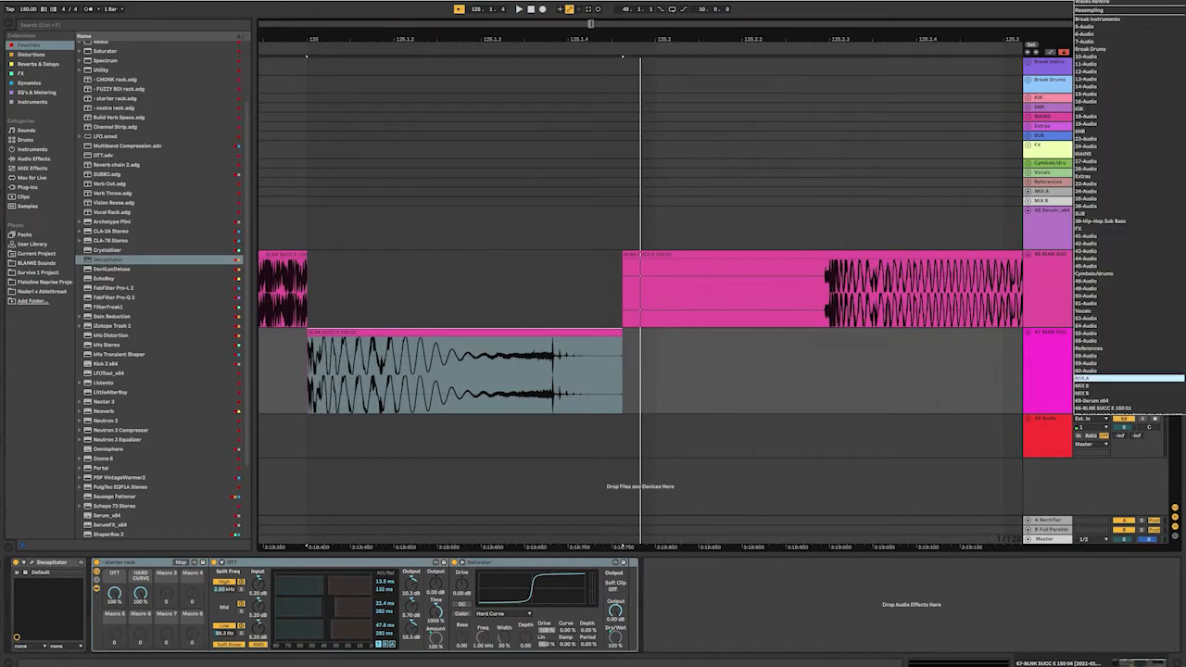
{"action": "left_click", "coordinate": [1097, 11]}
{"action": "left_click", "coordinate": [1047, 440]}
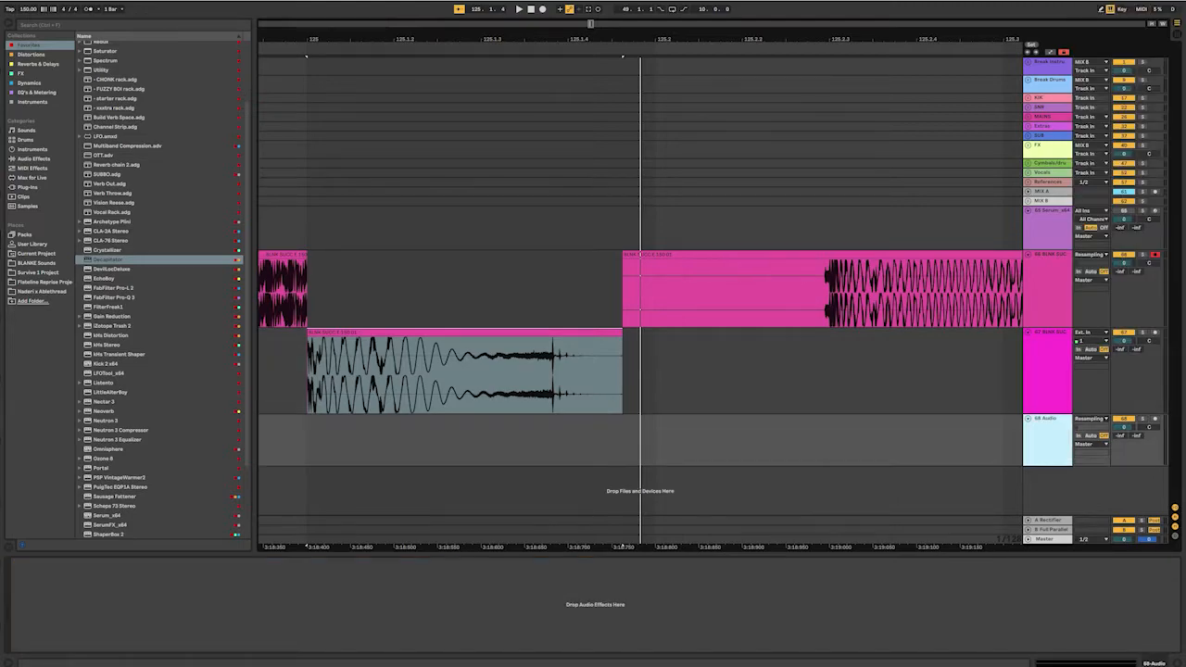
{"action": "left_click_drag", "start_coordinate": [1047, 458], "coordinate": [1047, 509]}
{"action": "key", "text": "ctrl+r"}
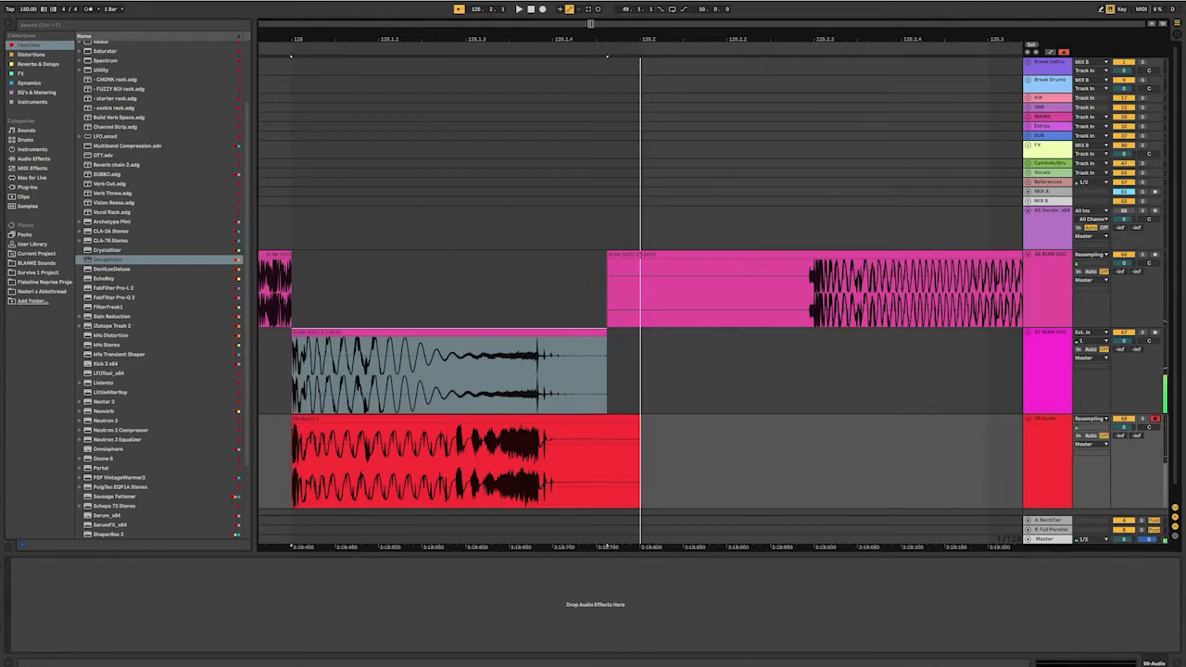
- Solo the red track and audition the newly resampled hit
{"action": "left_click", "coordinate": [1142, 419]}
{"action": "key", "text": "space"}
{"action": "key", "text": "space"}
{"action": "scroll", "coordinate": [302, 375], "scroll_direction": "up", "scroll_amount": 6}
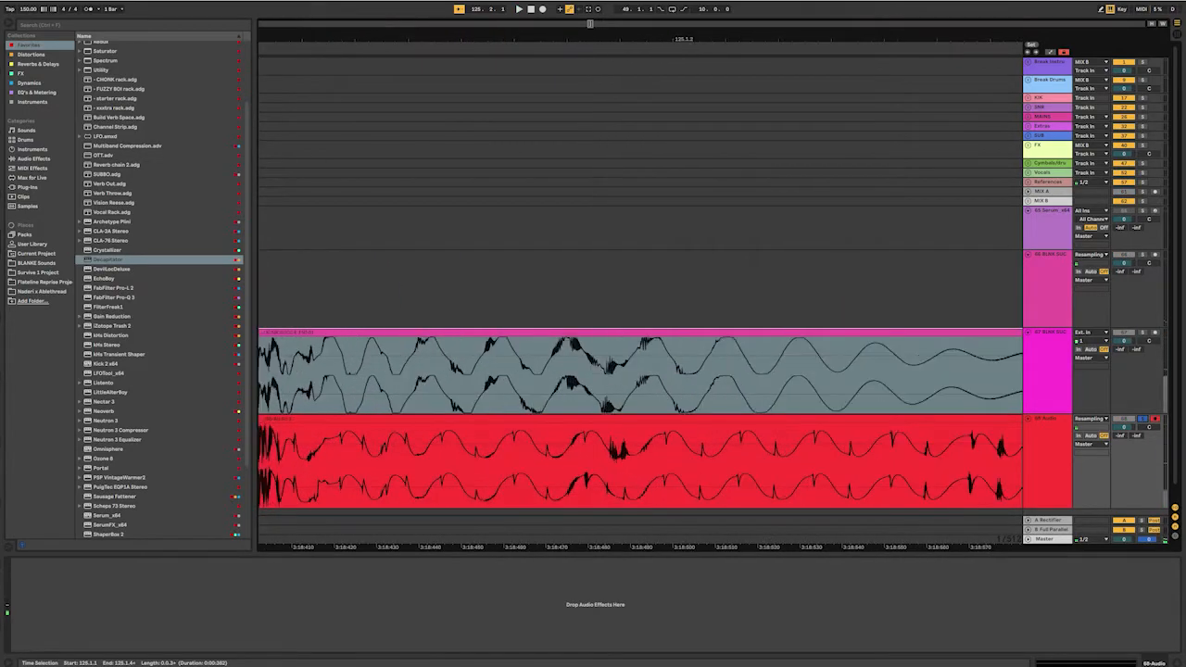
{"action": "scroll", "coordinate": [481, 375], "scroll_direction": "down", "scroll_amount": 6}
{"action": "left_click", "coordinate": [491, 419]}
{"action": "key", "text": "space"}
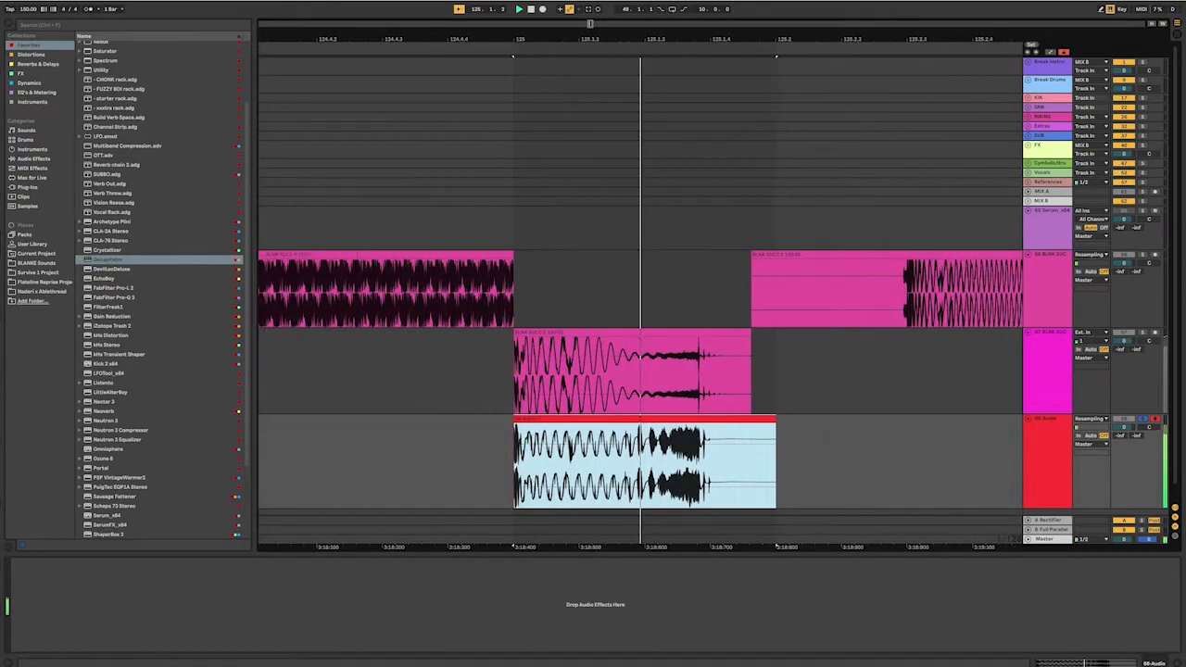
{"action": "key", "text": "space"}
- Solo the middle track instead, switch off its starter rack and audition the hit at 125.1.1
{"action": "left_click", "coordinate": [1142, 332]}
{"action": "key", "text": "space"}
{"action": "key", "text": "space"}
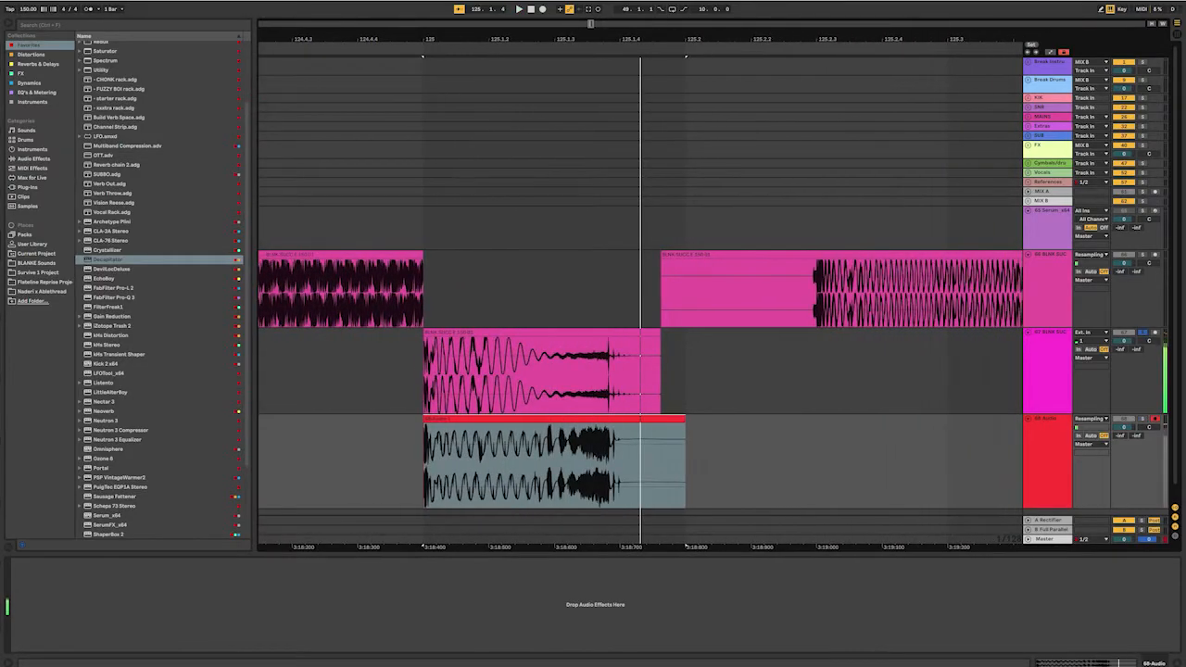
{"action": "double_click", "coordinate": [1048, 336]}
{"action": "left_click", "coordinate": [97, 563]}
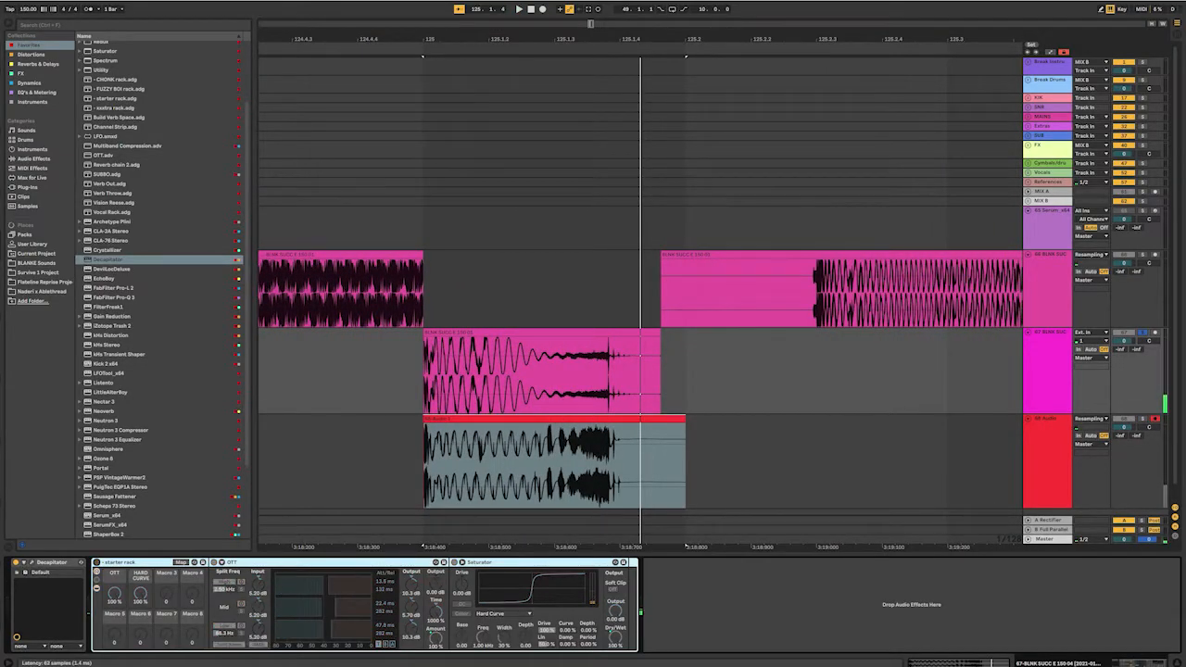
{"action": "key", "text": "space"}
{"action": "key", "text": "space"}
{"action": "key", "text": "space"}
{"action": "key", "text": "space"}
{"action": "key", "text": "space"}
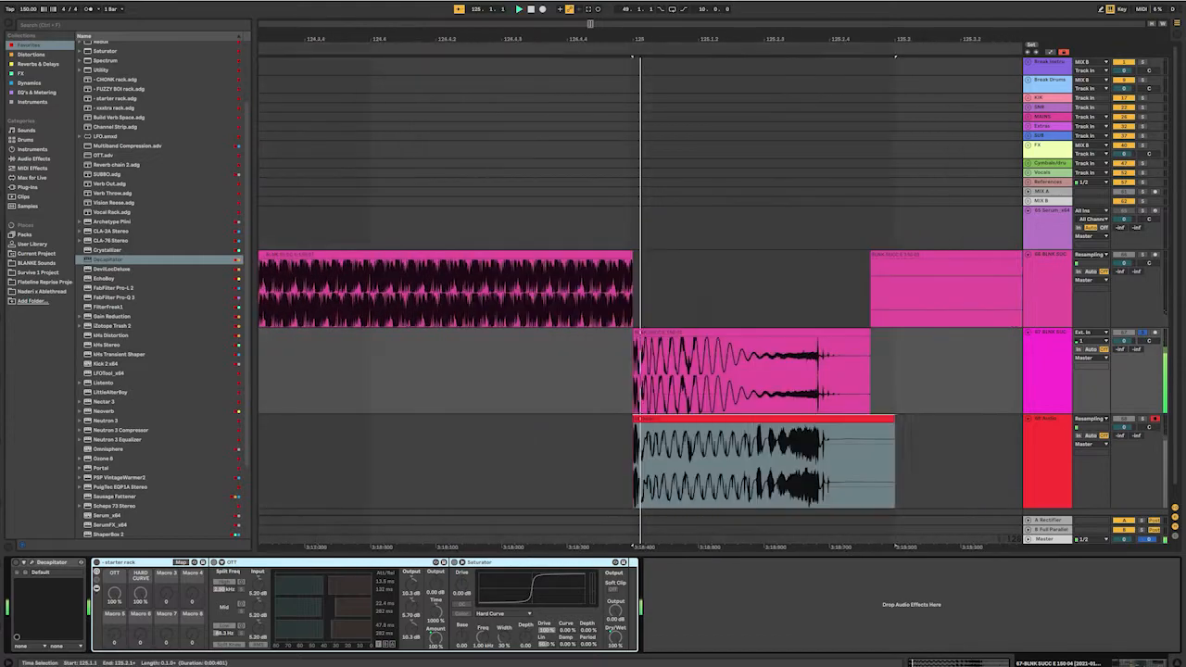
{"action": "key", "text": "space"}
- Rename and consolidate the hit on the middle track, and name the resampled clip below it BLNK SUCC E 150 22
{"action": "left_click", "coordinate": [491, 333]}
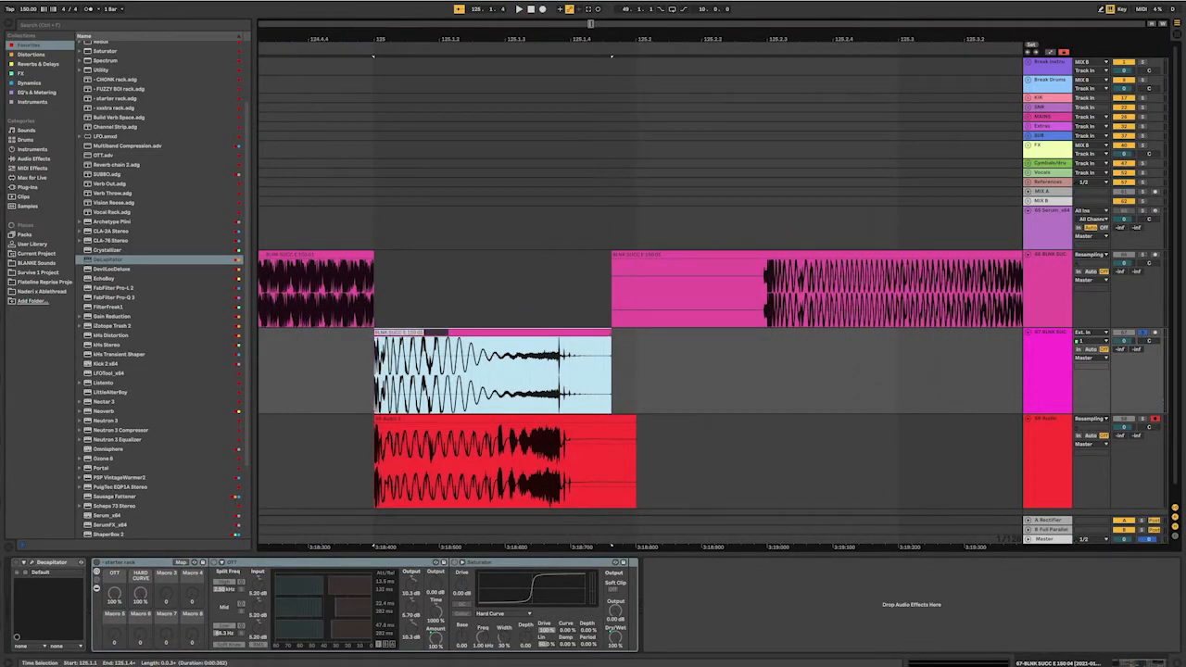
{"action": "key", "text": "Return"}
{"action": "key", "text": "ctrl+j"}
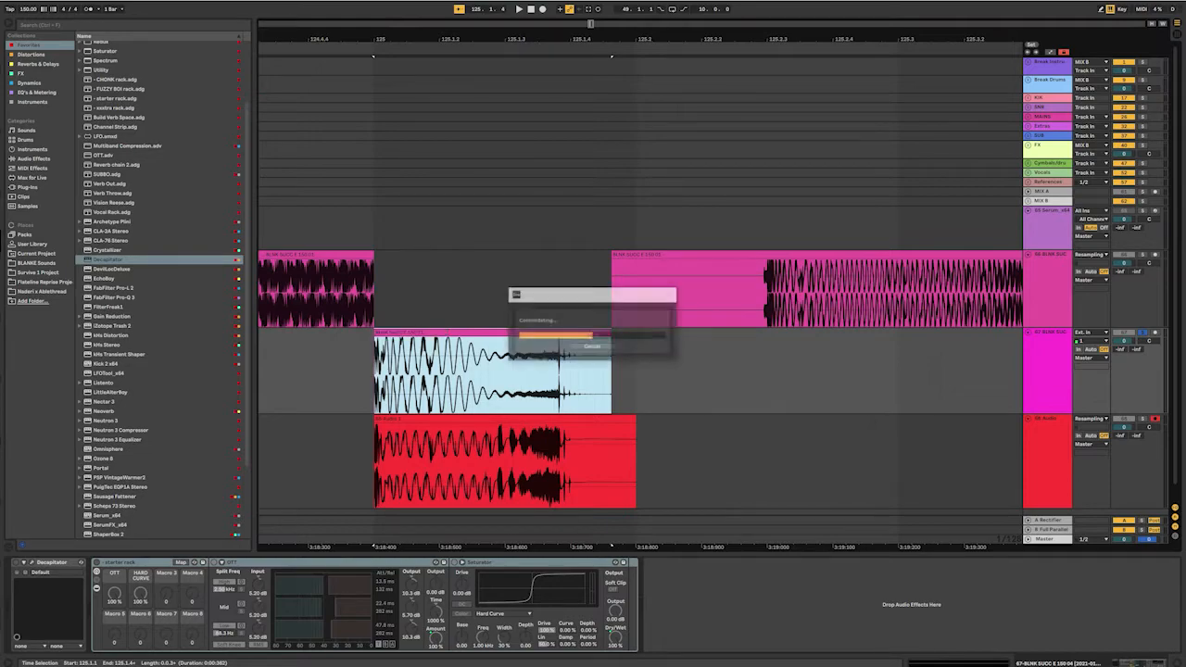
{"action": "left_click", "coordinate": [491, 419]}
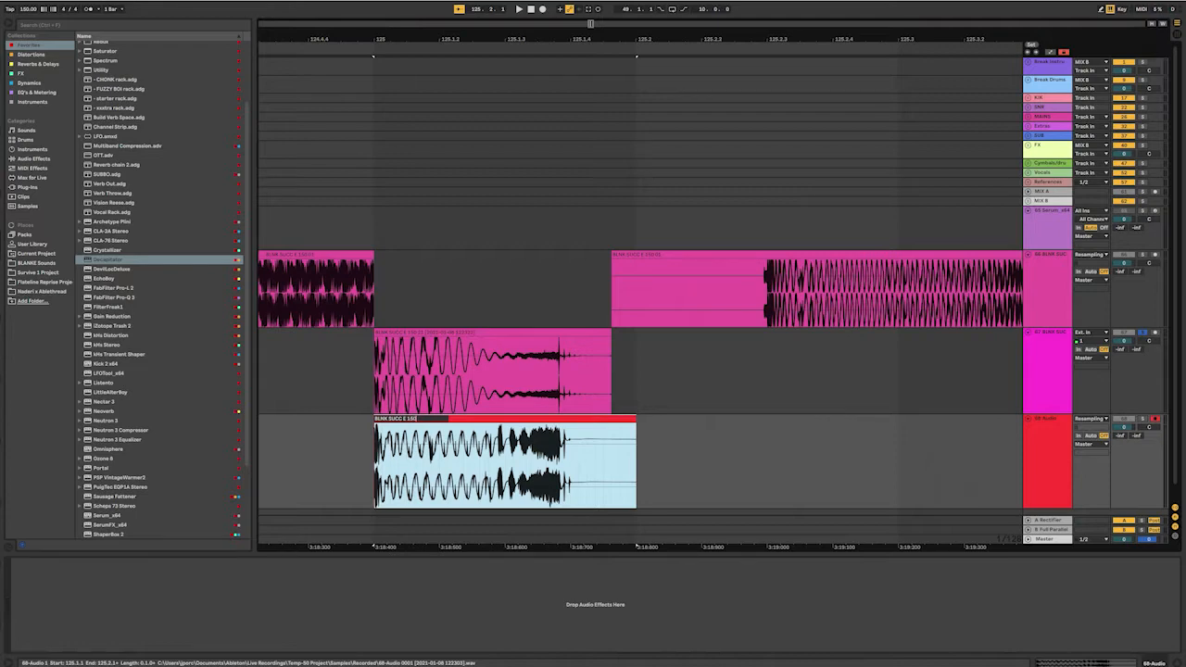
{"action": "key", "text": "Return"}
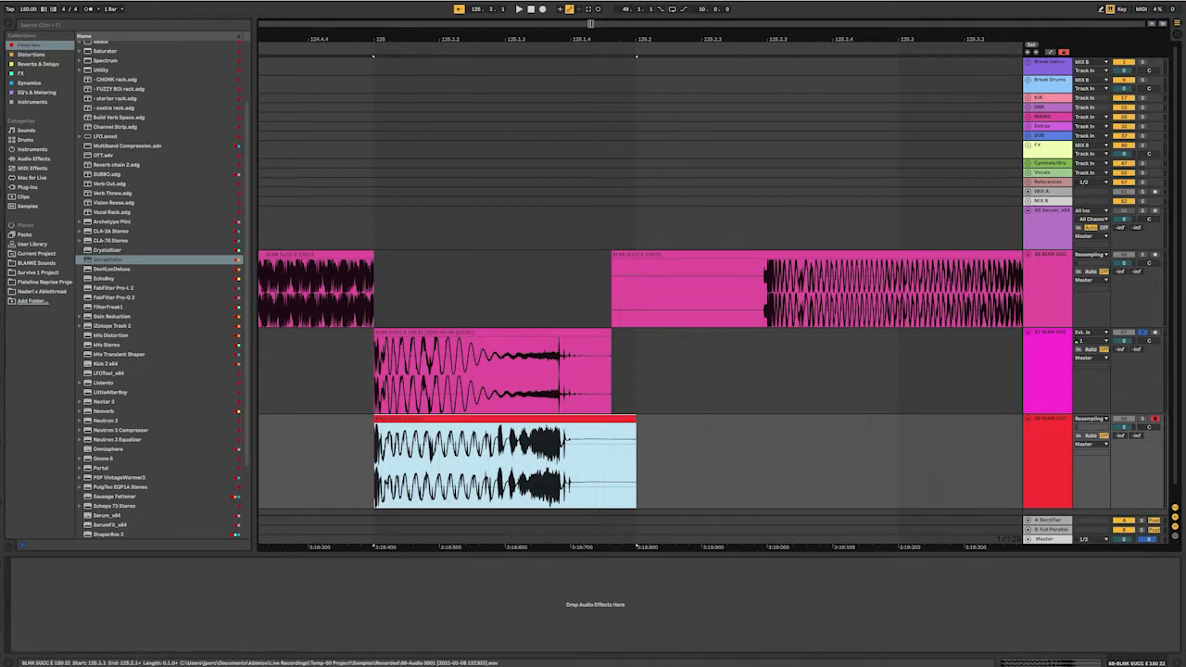
- Audition the source recording around bar 143, replaying the passage from 143.2.1 to 143.4.1 and onward
{"action": "key", "text": "space"}
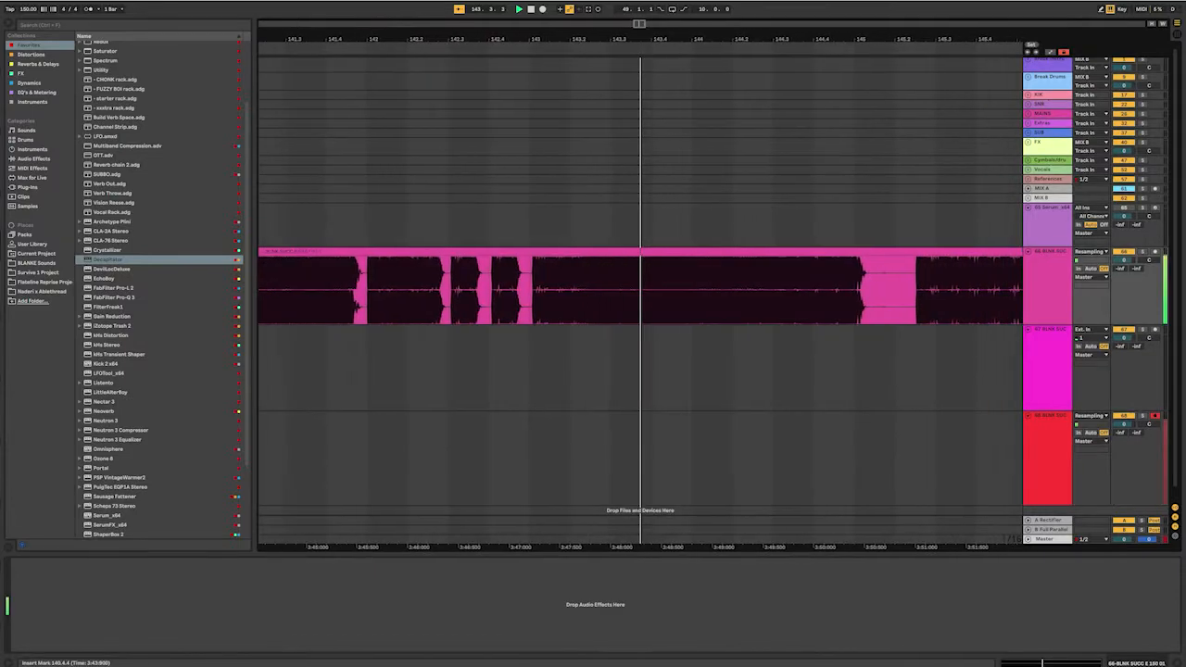
{"action": "left_click", "coordinate": [548, 290]}
{"action": "key", "text": "space"}
{"action": "key", "text": "space"}
{"action": "left_click", "coordinate": [559, 290]}
{"action": "key", "text": "space"}
{"action": "key", "text": "space"}
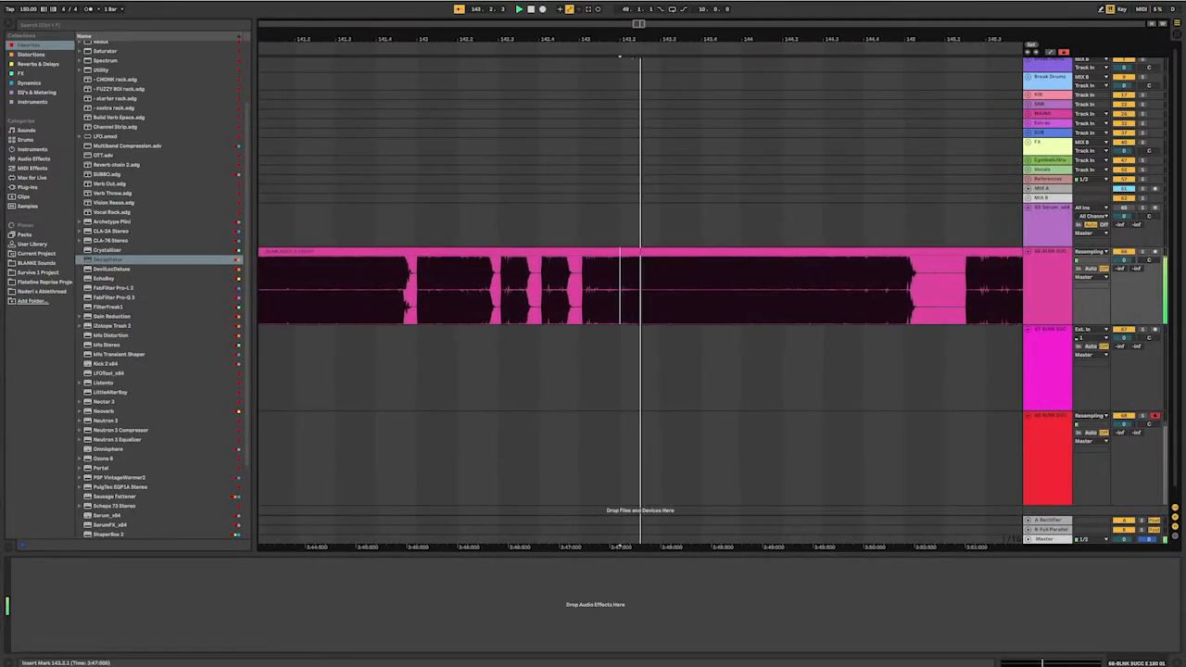
{"action": "key", "text": "space"}
{"action": "left_click_drag", "start_coordinate": [561, 290], "coordinate": [643, 290]}
{"action": "key", "text": "space"}
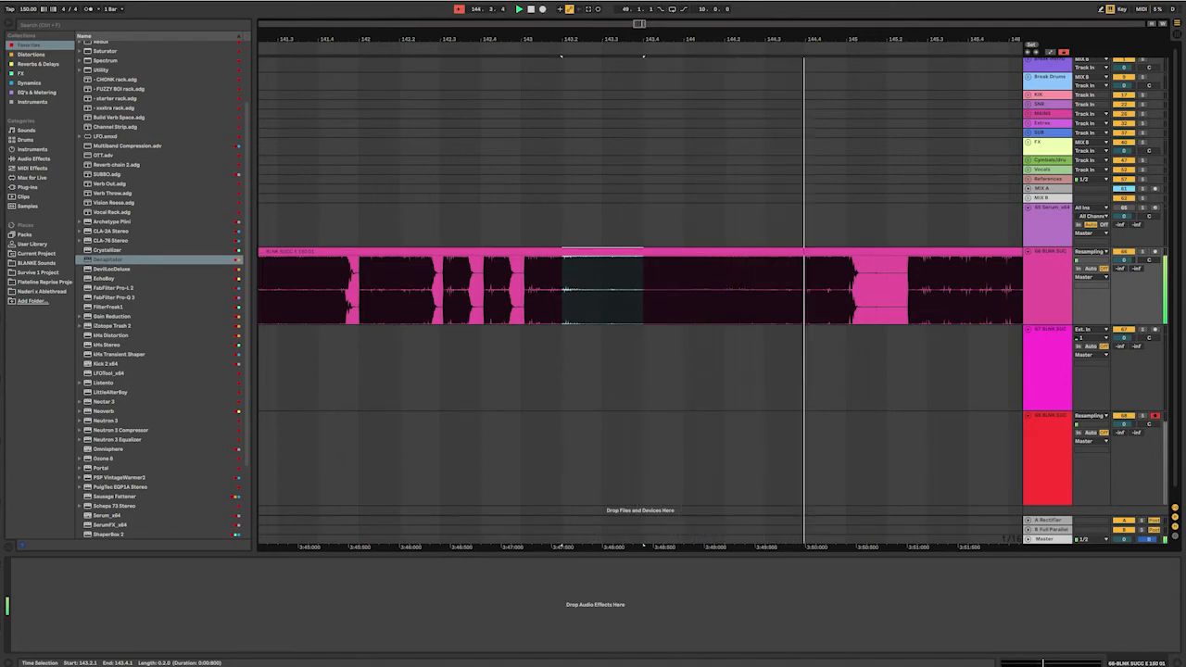
{"action": "key", "text": "space"}
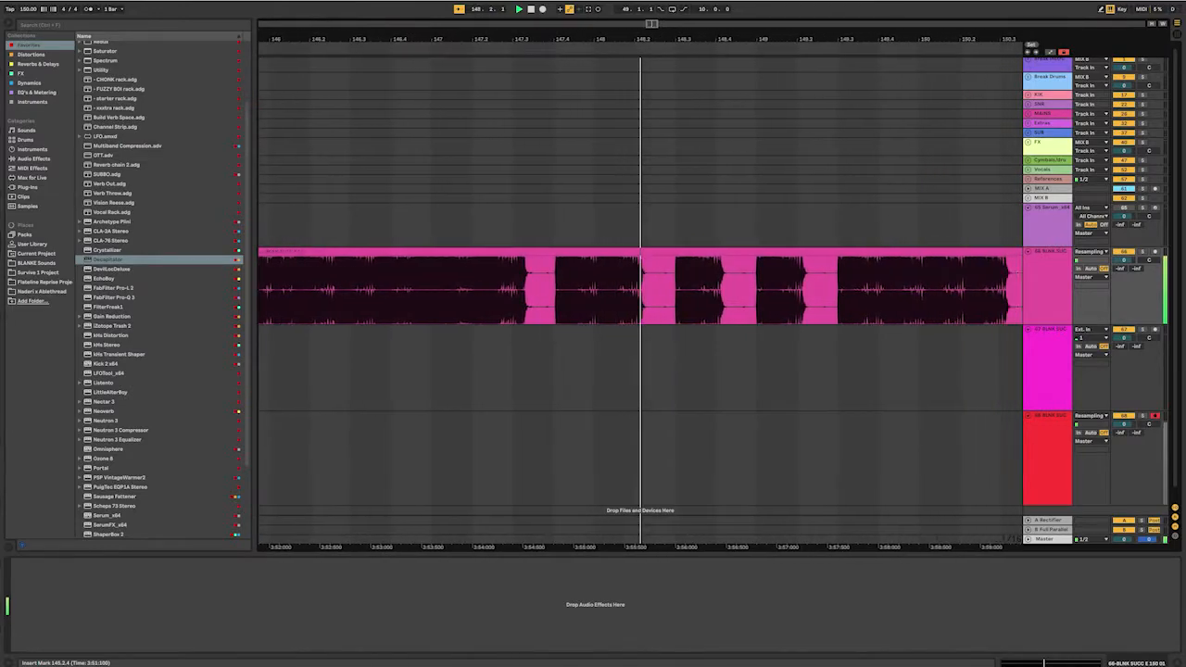
- Audition the source recording from 151.2.1 onward, following the hits through the next bars
{"action": "scroll", "coordinate": [640, 287], "scroll_direction": "down", "scroll_amount": 4}
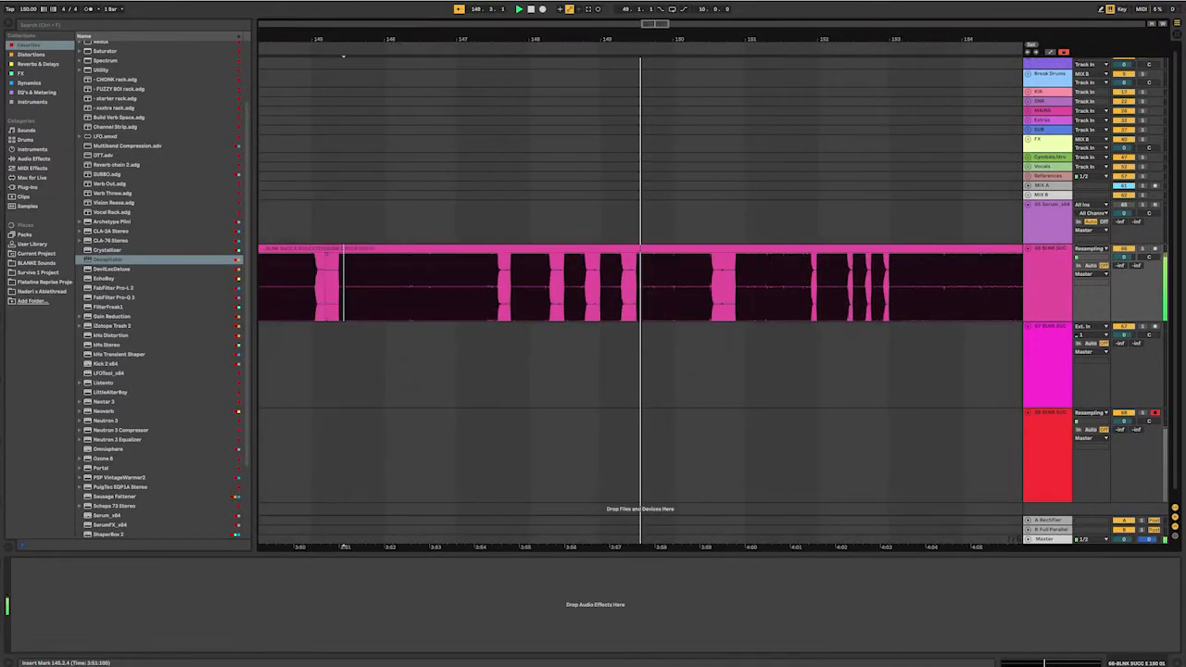
{"action": "left_click", "coordinate": [736, 287]}
{"action": "key", "text": "space"}
{"action": "key", "text": "space"}
{"action": "scroll", "coordinate": [735, 287], "scroll_direction": "right", "scroll_amount": 3}
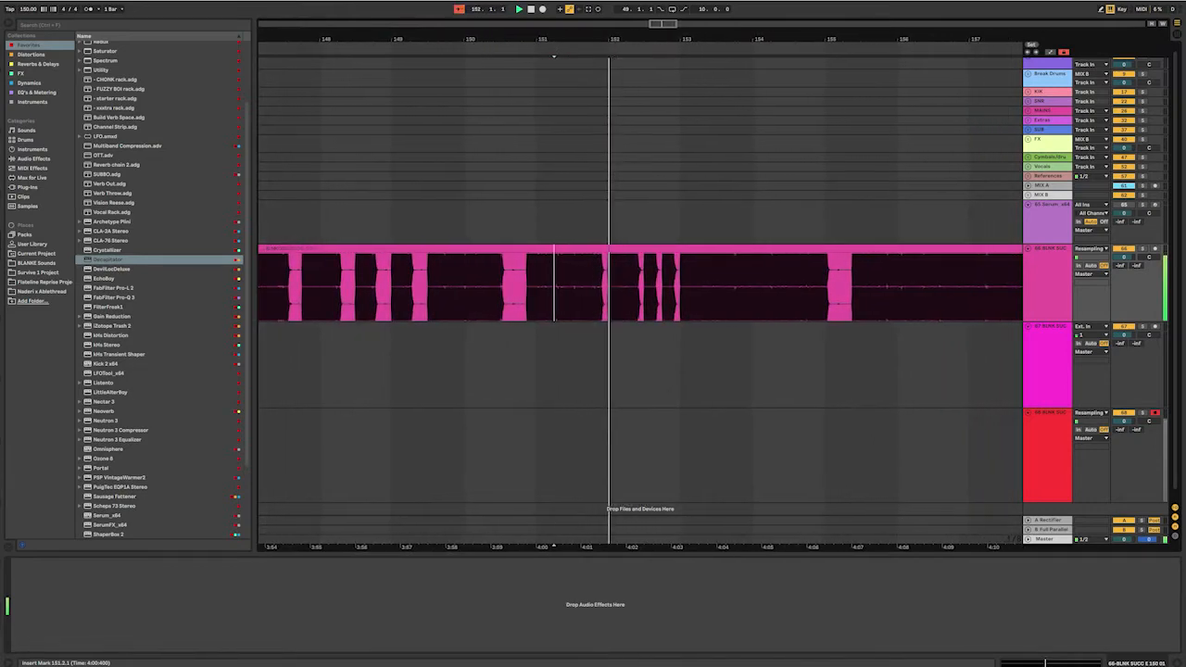
{"action": "scroll", "coordinate": [640, 287], "scroll_direction": "right", "scroll_amount": 3}
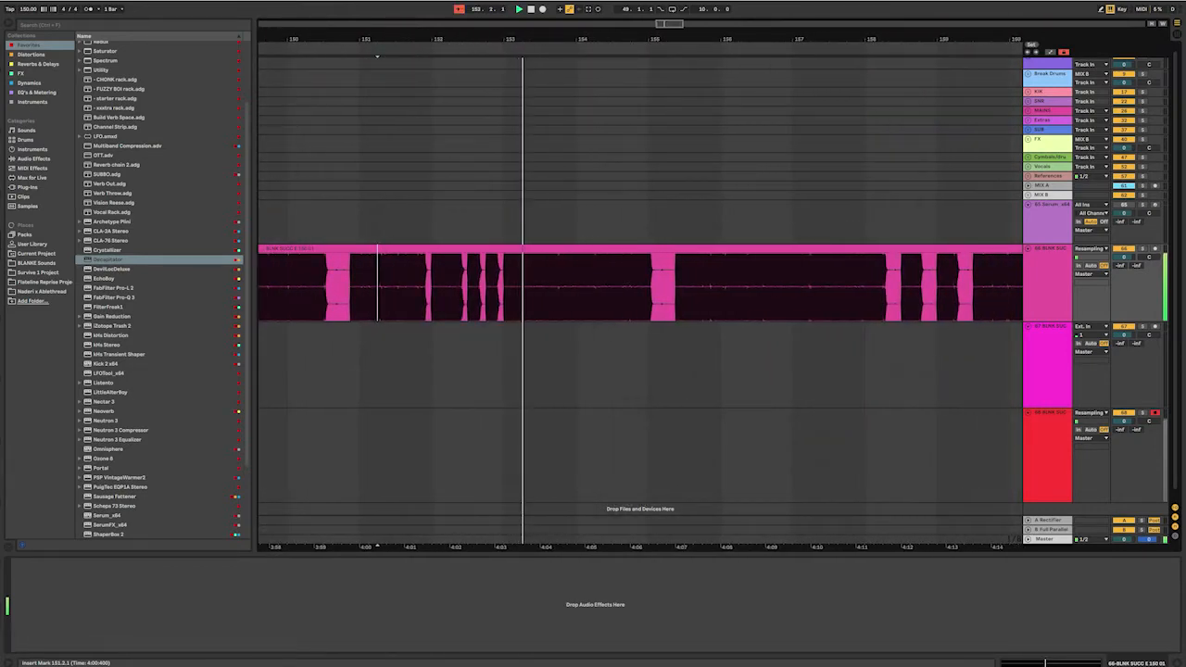
{"action": "scroll", "coordinate": [640, 287], "scroll_direction": "right", "scroll_amount": 1}
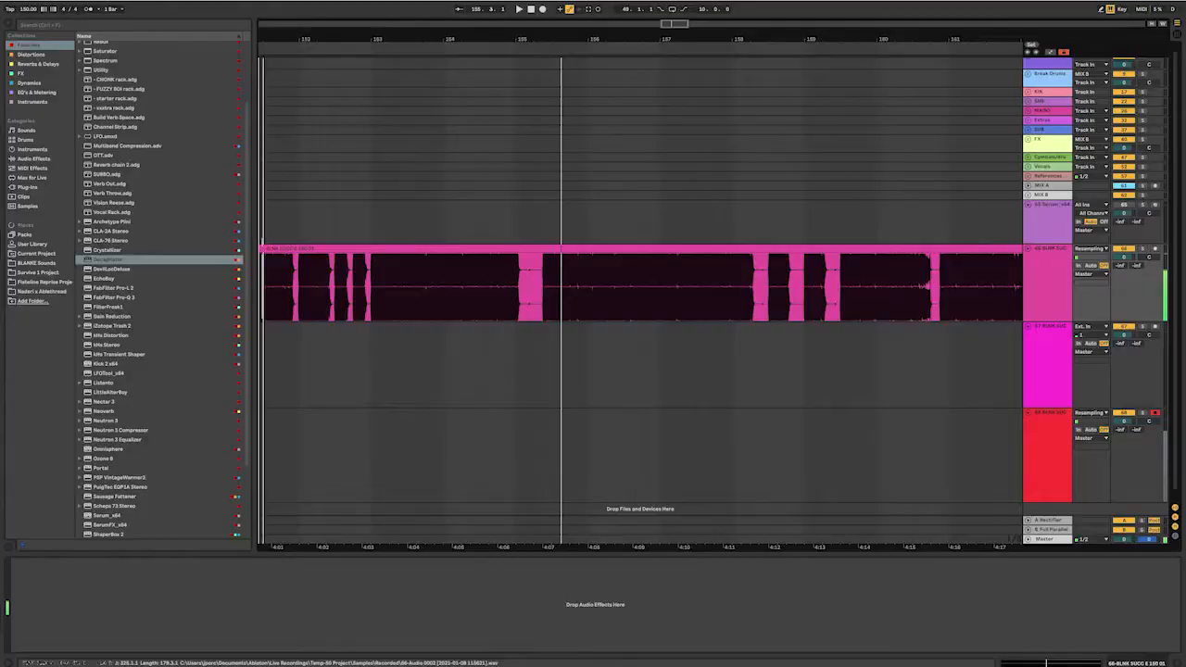
- Audition the source recording from 158.1.3, then from 165.1.1, and examine the waveform around bars 166 to 169
{"action": "left_click", "coordinate": [740, 288]}
{"action": "key", "text": "space"}
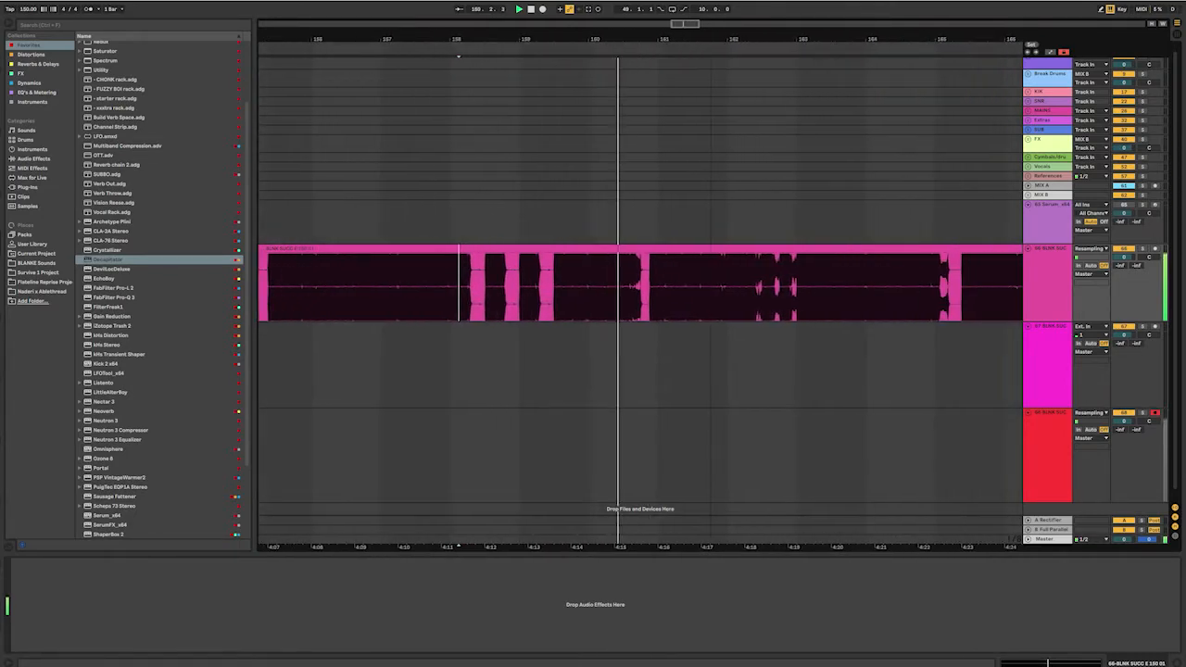
{"action": "scroll", "coordinate": [640, 287], "scroll_direction": "down", "scroll_amount": 3}
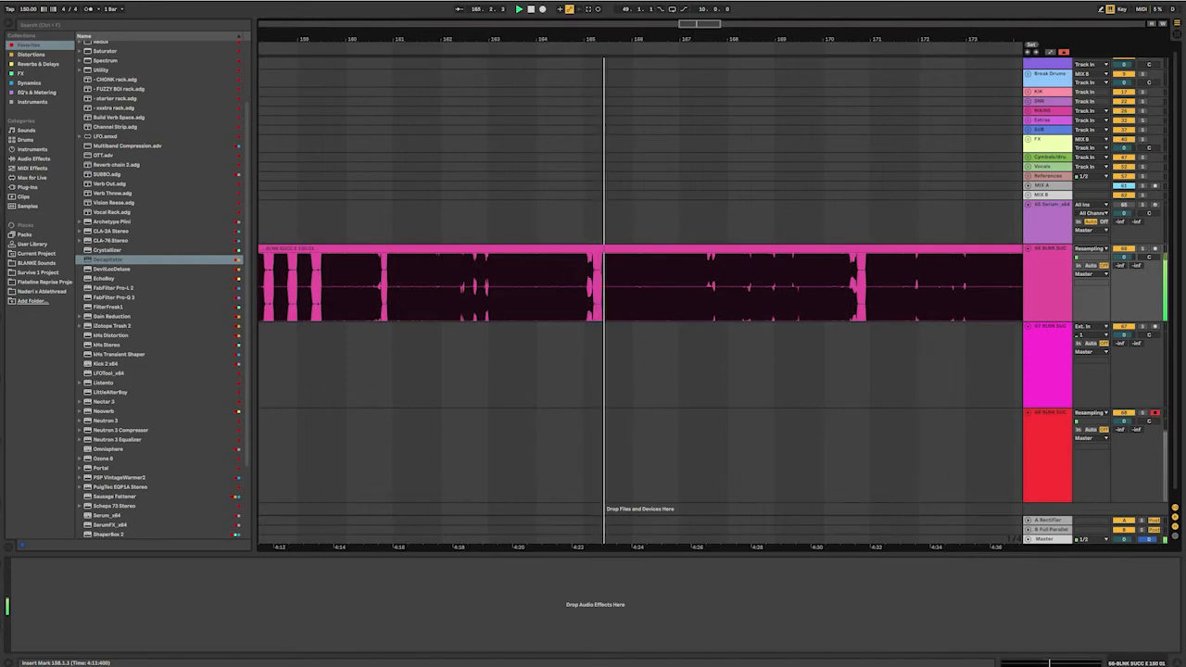
{"action": "left_click", "coordinate": [583, 546]}
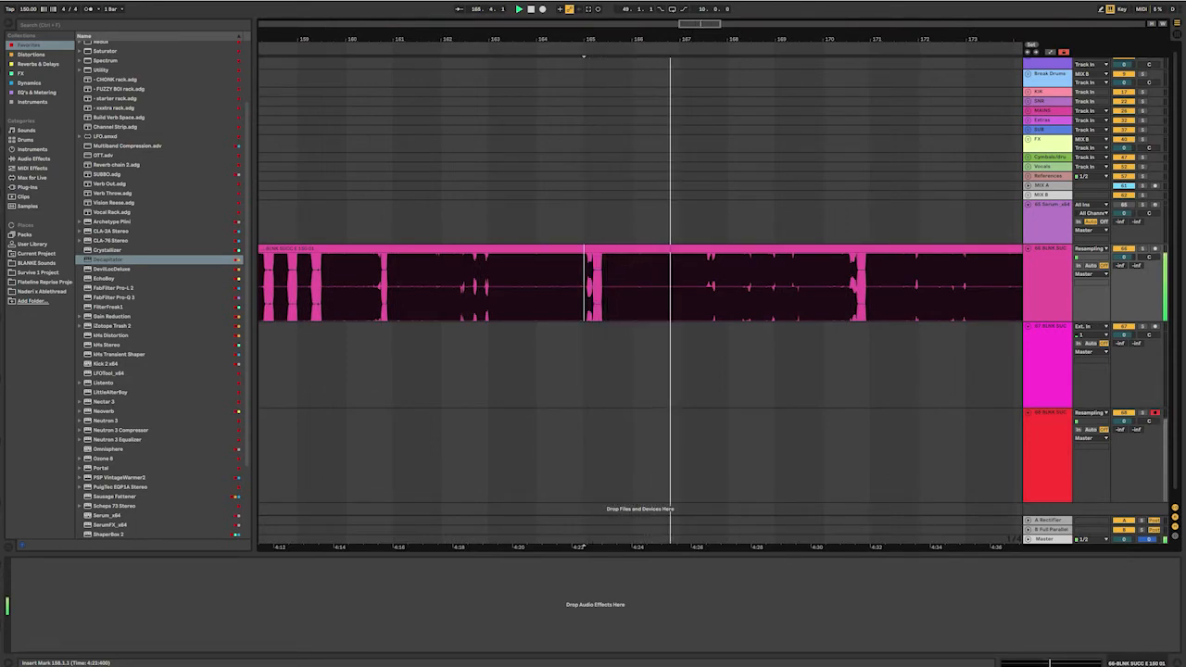
{"action": "scroll", "coordinate": [717, 288], "scroll_direction": "up", "scroll_amount": 5}
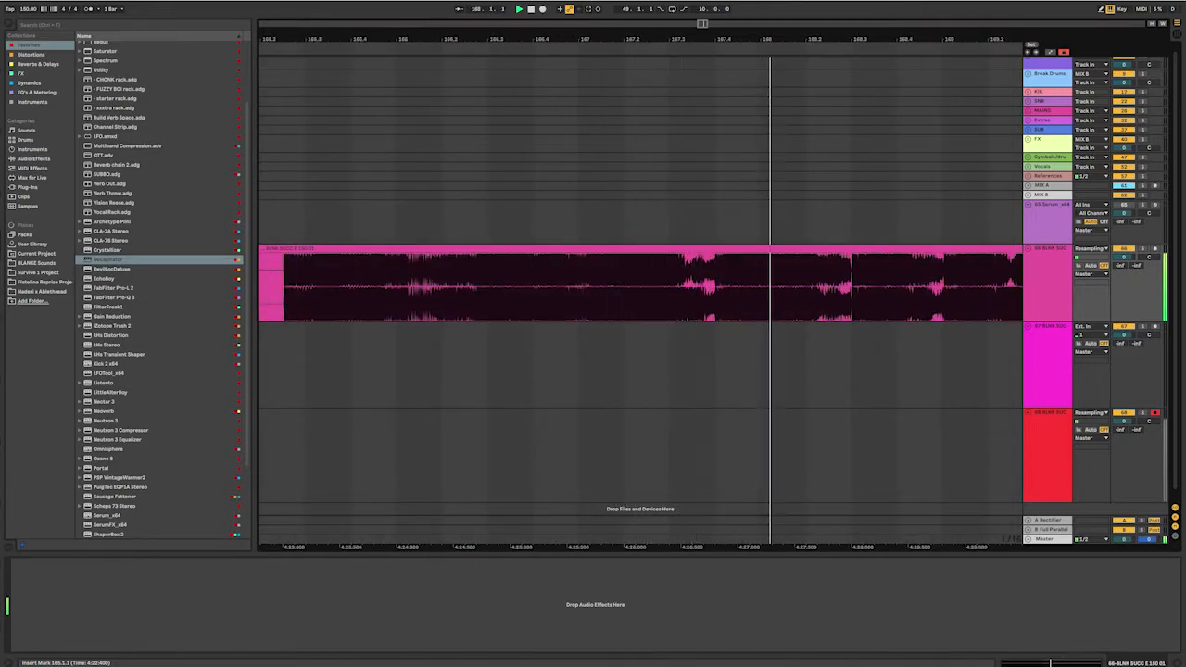
- Audition the source recording around 167.3, split out the hit from 167.3.1 to 167.4.1 and name it BLNK GLITCH ART E
{"action": "key", "text": "space"}
{"action": "left_click", "coordinate": [669, 289]}
{"action": "key", "text": "space"}
{"action": "key", "text": "space"}
{"action": "key", "text": "space"}
{"action": "left_click_drag", "start_coordinate": [669, 289], "coordinate": [715, 289]}
{"action": "key", "text": "space"}
{"action": "key", "text": "space"}
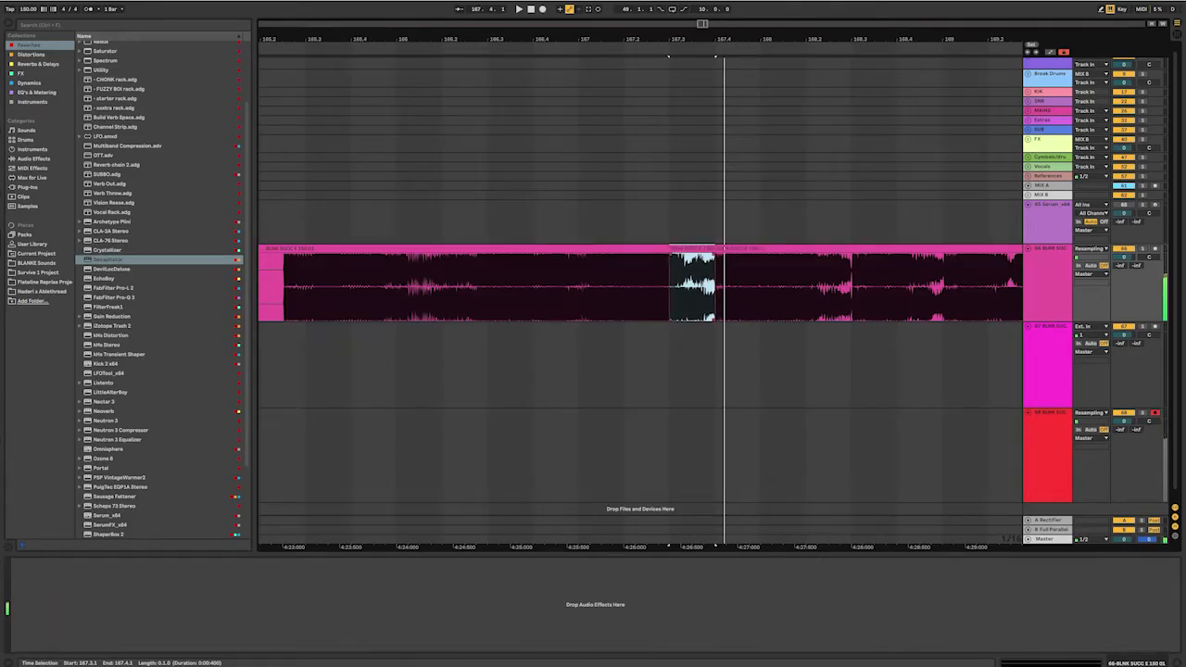
{"action": "key", "text": "ctrl+e"}
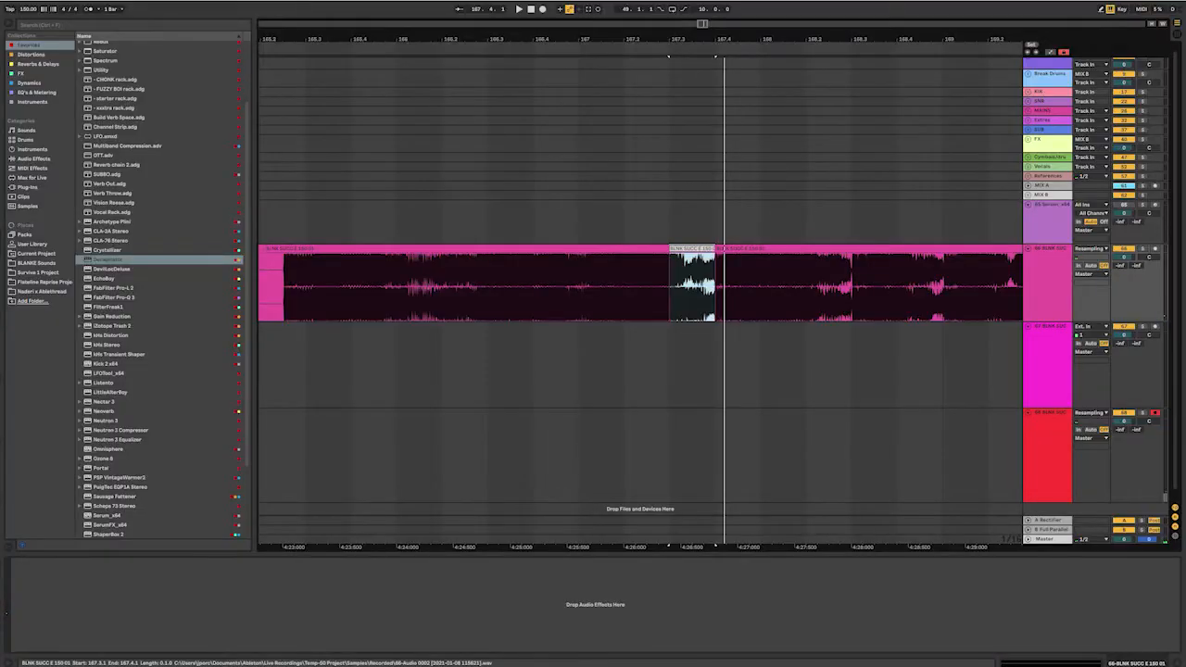
{"action": "key", "text": "z"}
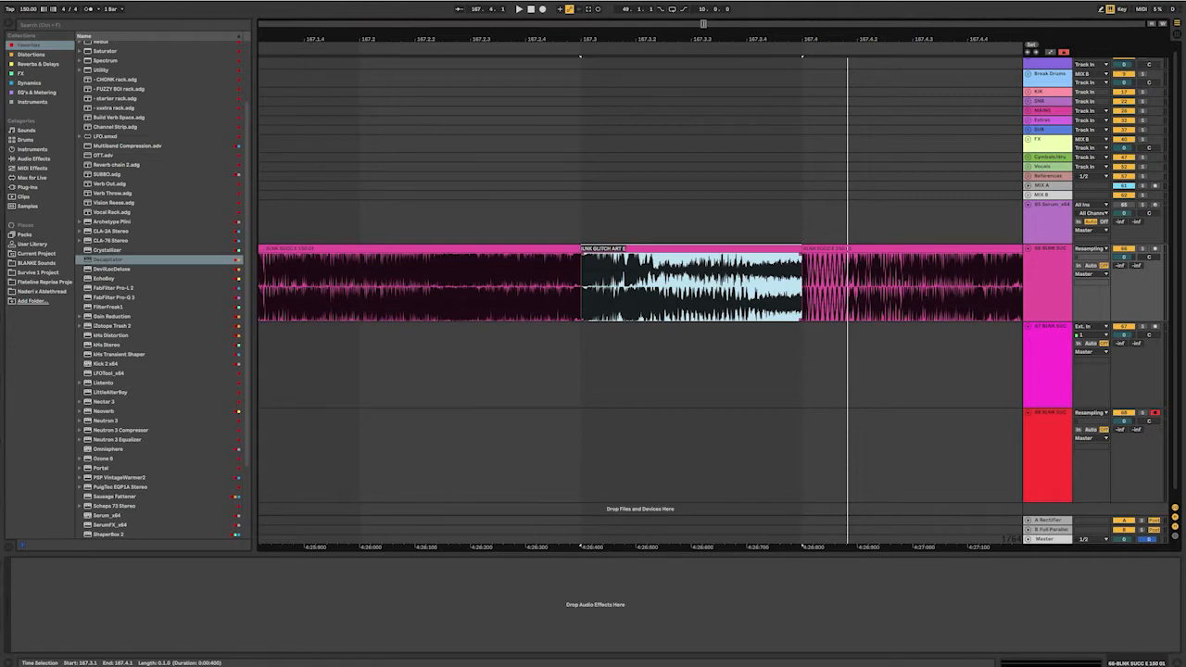
- Audition the source recording from 170.3.1 through bar 173, then around 174.4.1 and bar 175
{"action": "scroll", "coordinate": [639, 287], "scroll_direction": "right", "scroll_amount": 3}
{"action": "scroll", "coordinate": [639, 287], "scroll_direction": "right", "scroll_amount": 2}
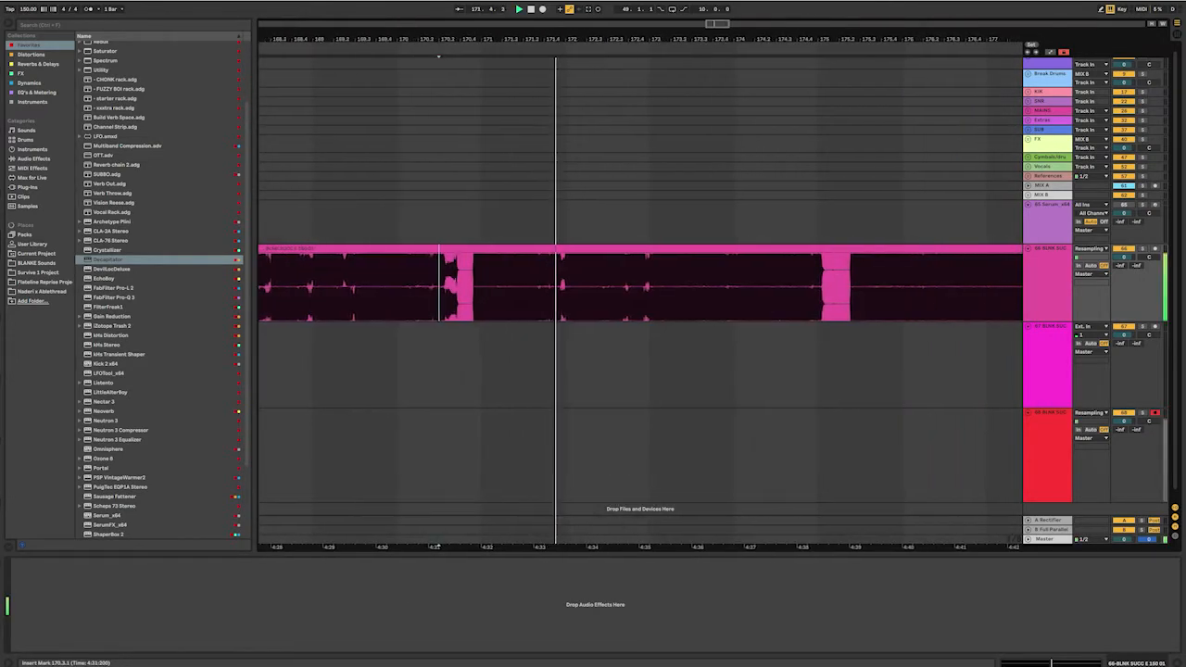
{"action": "scroll", "coordinate": [639, 287], "scroll_direction": "right", "scroll_amount": 1}
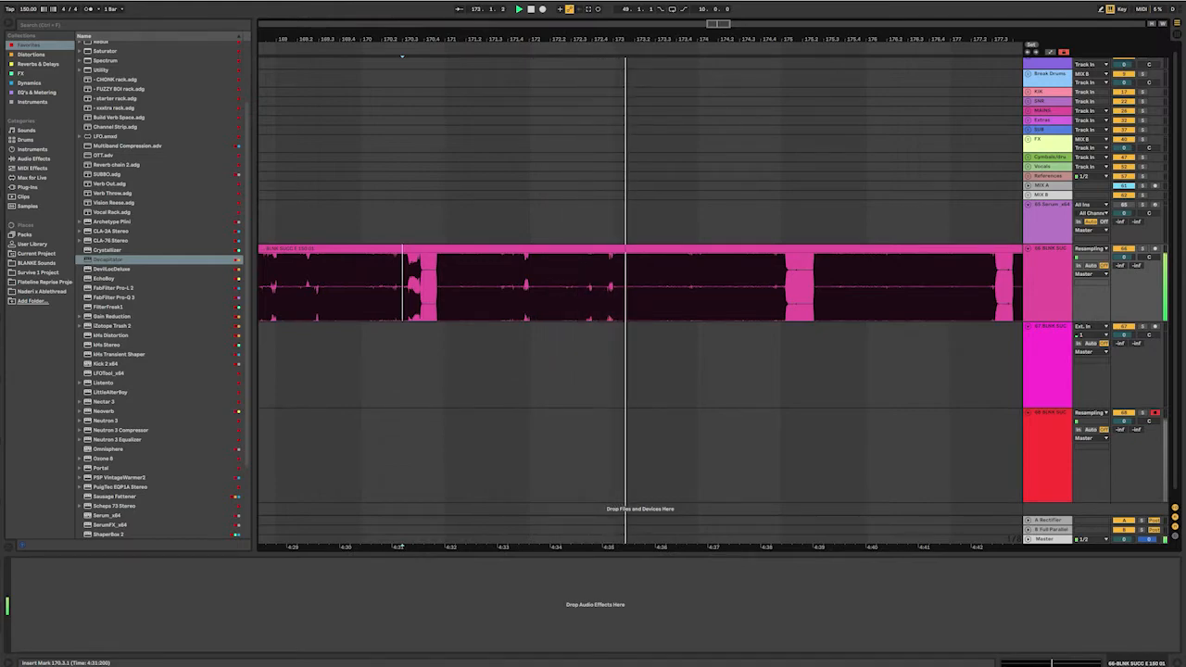
{"action": "left_click", "coordinate": [761, 287]}
{"action": "key", "text": "space"}
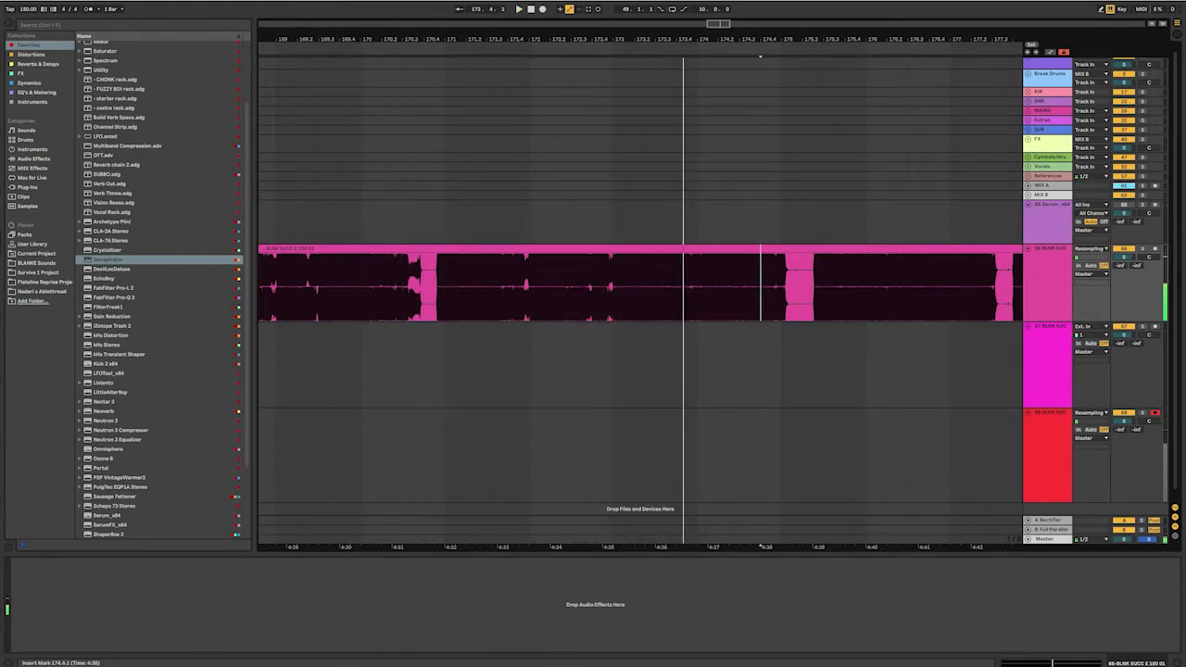
{"action": "key", "text": "space"}
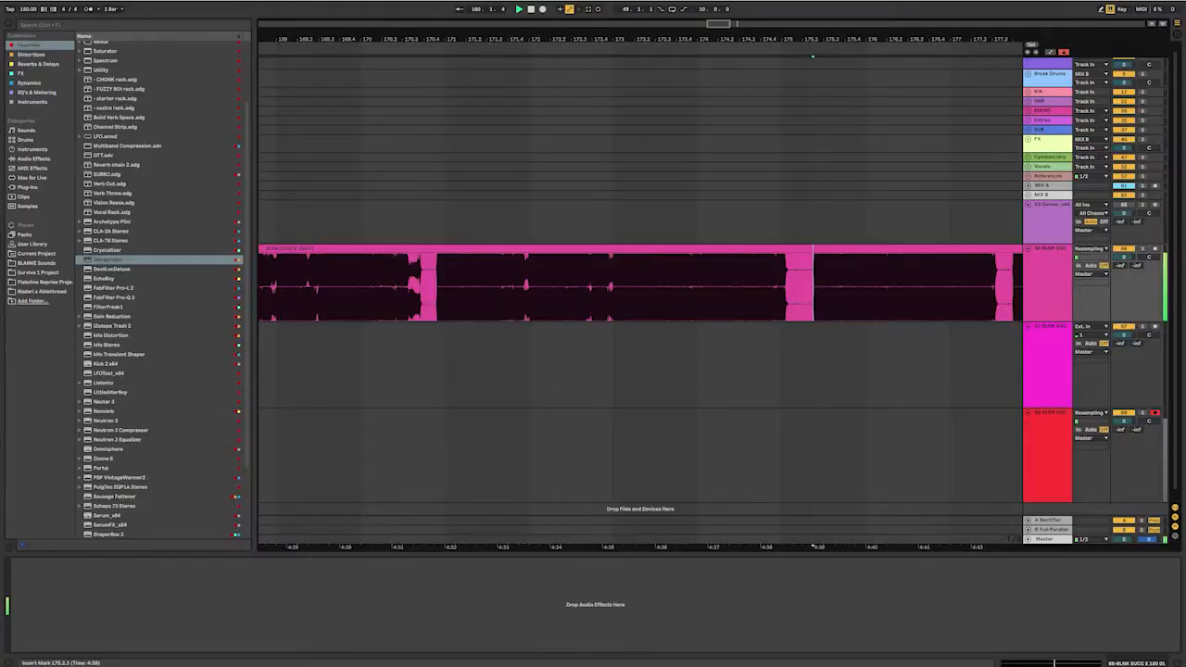
- Consolidate the BLNK GLITCH ART E hit from 187.3.1 to 187.3.4 and play it back
{"action": "left_click_drag", "start_coordinate": [528, 287], "coordinate": [588, 287]}
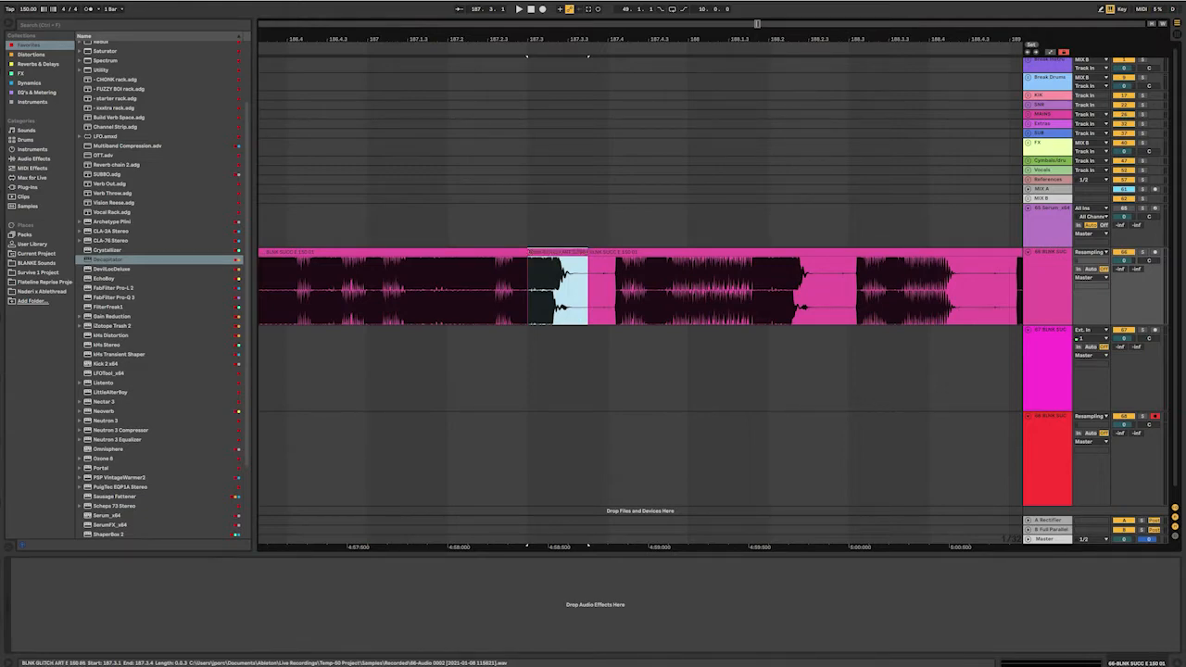
{"action": "key", "text": "ctrl+j"}
{"action": "key", "text": "space"}
- Audition the source recording around 187.4.1, replaying the onset of the hit that follows the silent gap
{"action": "left_click", "coordinate": [609, 289]}
{"action": "key", "text": "space"}
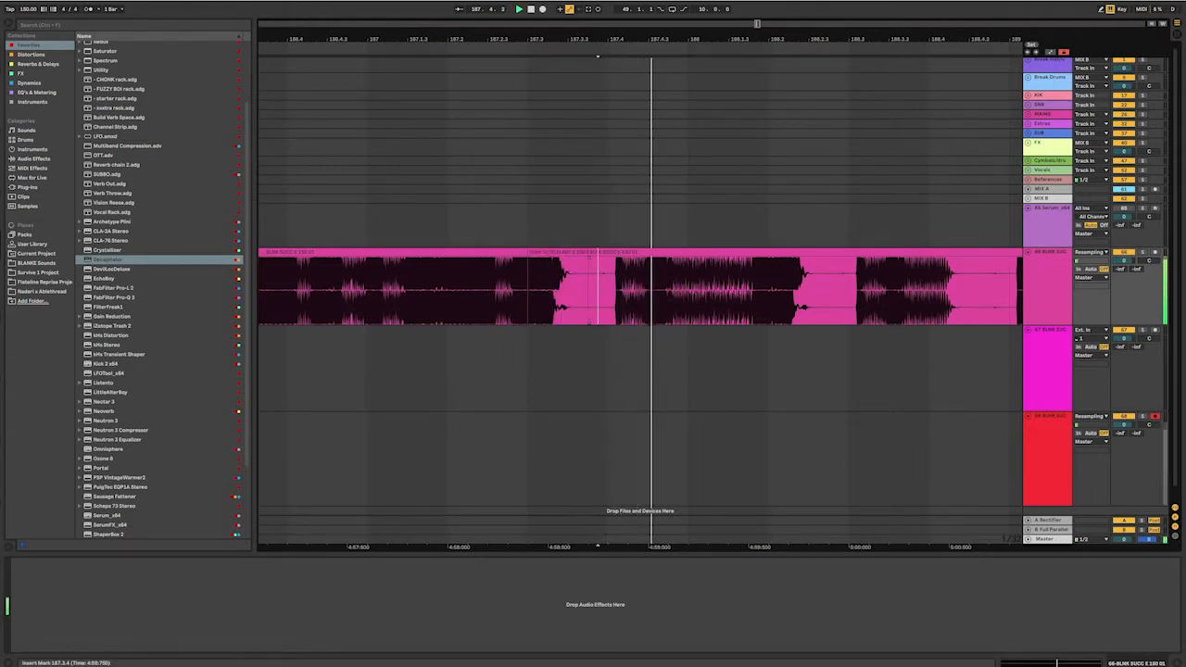
{"action": "scroll", "coordinate": [619, 289], "scroll_direction": "down", "scroll_amount": 4}
{"action": "key", "text": "space"}
{"action": "key", "text": "space"}
{"action": "scroll", "coordinate": [620, 289], "scroll_direction": "up", "scroll_amount": 5}
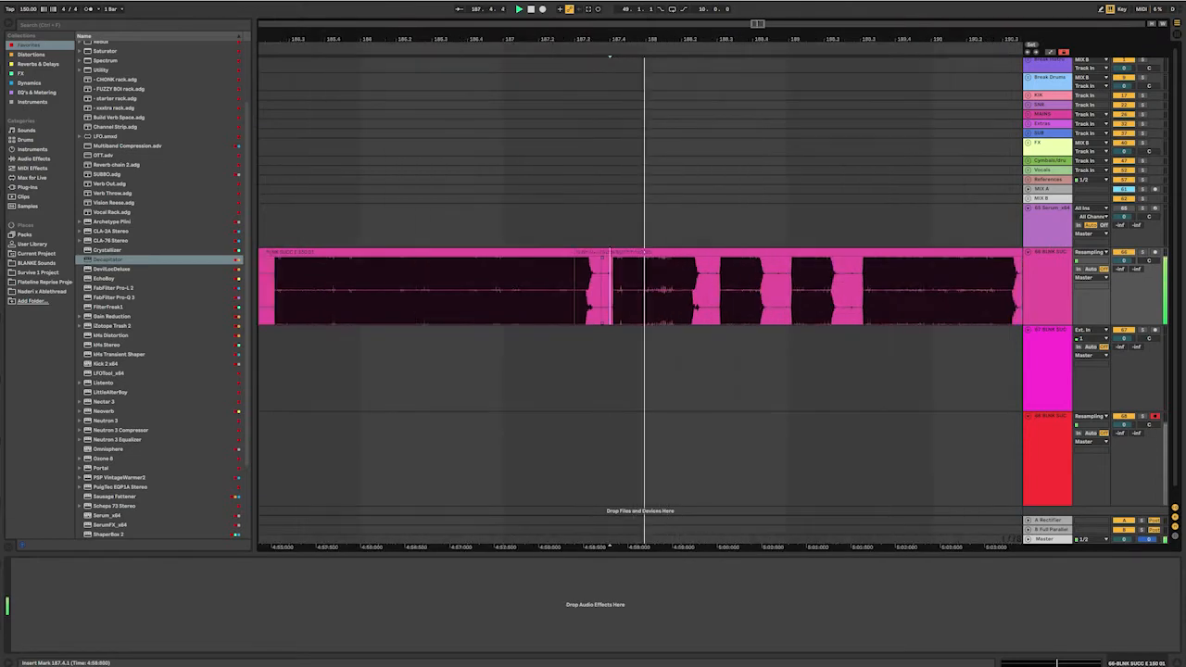
{"action": "key", "text": "space"}
{"action": "left_click", "coordinate": [597, 289]}
{"action": "key", "text": "space"}
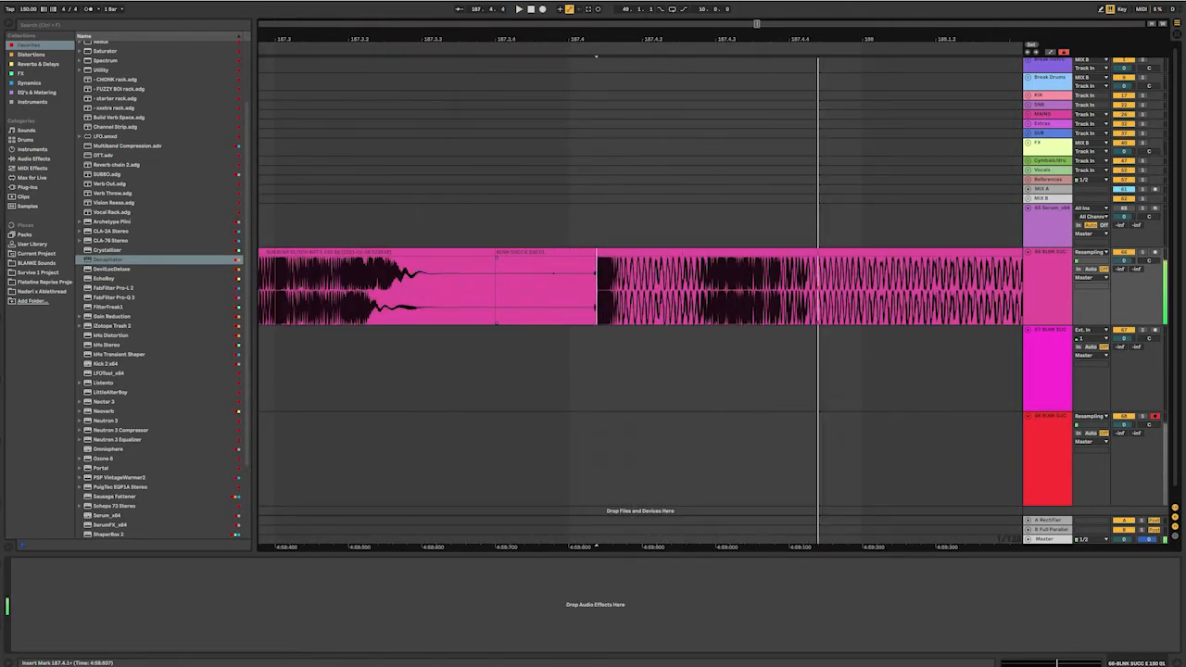
{"action": "key", "text": "space"}
- Try moving the short slice starting at 187.4.1 to the middle track with a long fade-out, and audition it there
{"action": "left_click_drag", "start_coordinate": [596, 289], "coordinate": [656, 333]}
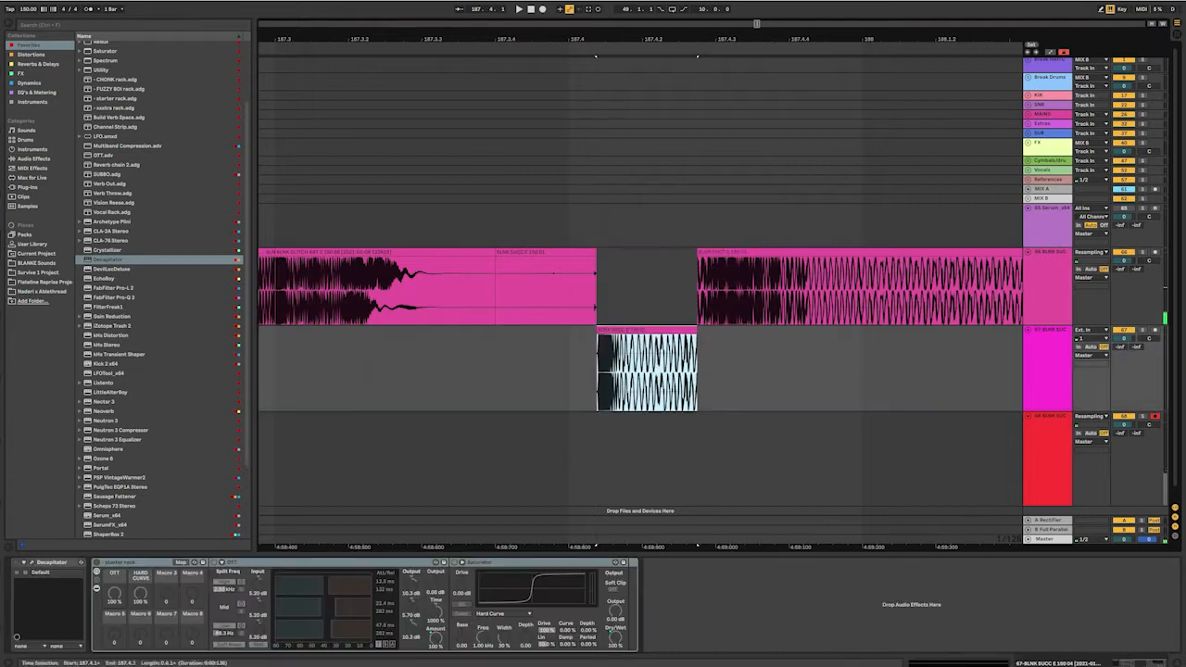
{"action": "key", "text": "space"}
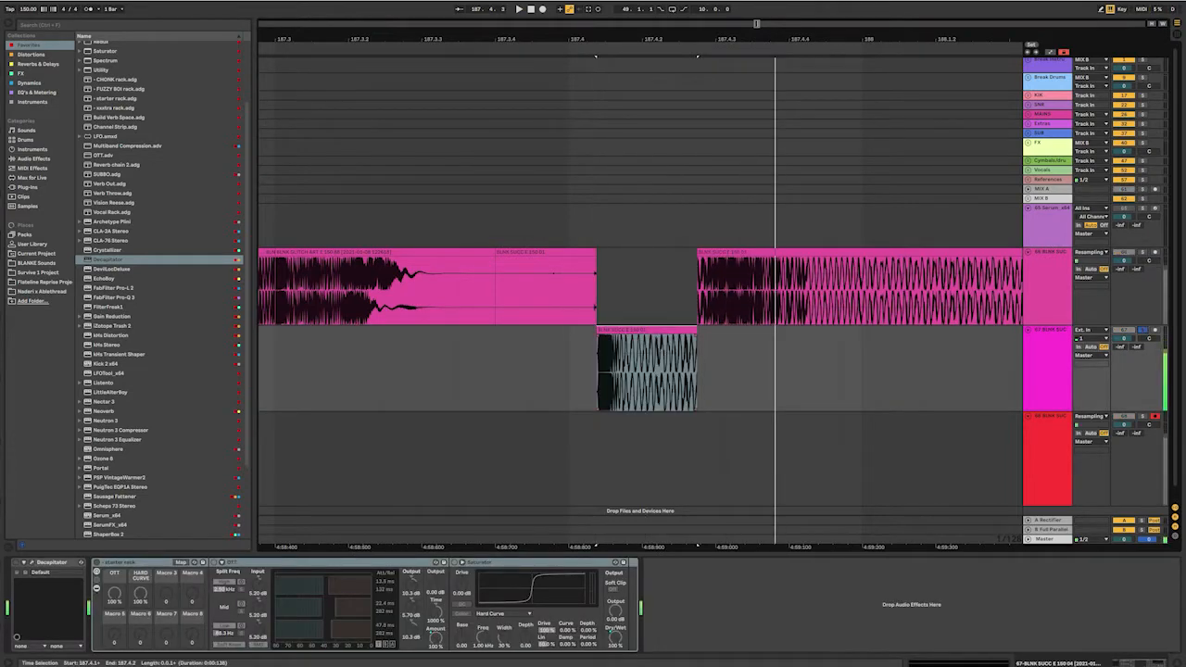
{"action": "left_click_drag", "start_coordinate": [696, 335], "coordinate": [620, 335]}
{"action": "key", "text": "space"}
{"action": "key", "text": "space"}
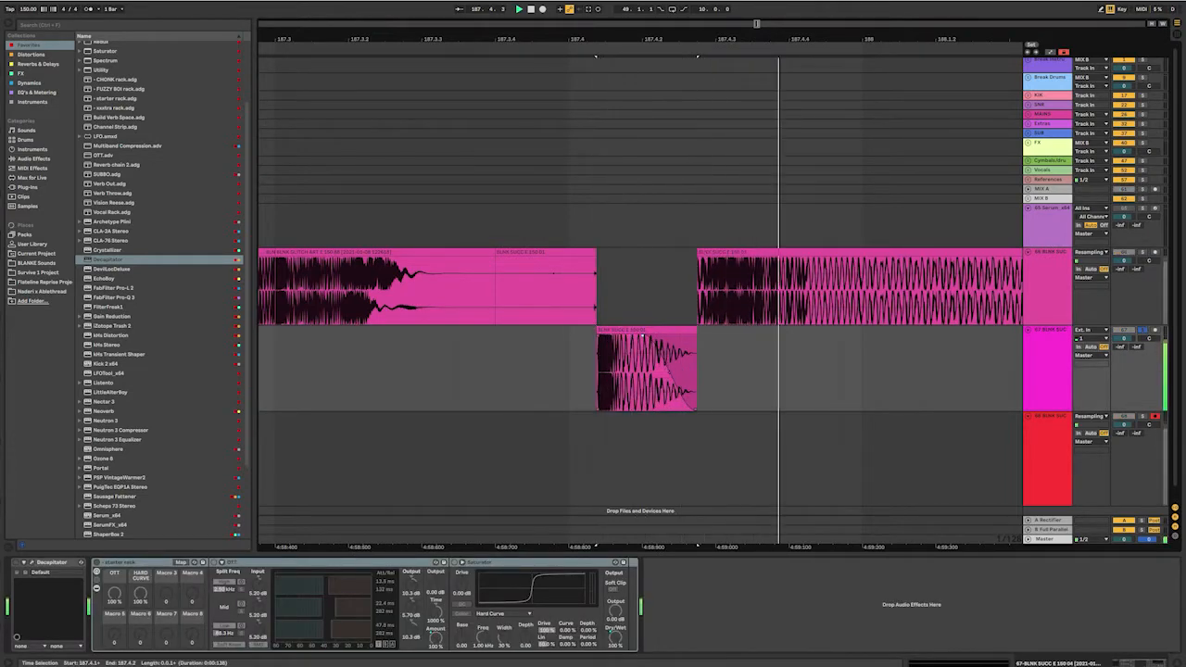
{"action": "key", "text": "space"}
{"action": "key", "text": "space"}
{"action": "key", "text": "space"}
{"action": "key", "text": "space"}
- Try another fade-out length on the short slice, then undo the fades and the move to the middle track
{"action": "left_click_drag", "start_coordinate": [696, 330], "coordinate": [632, 330]}
{"action": "key", "text": "space"}
{"action": "key", "text": "space"}
{"action": "key", "text": "ctrl+z"}
{"action": "scroll", "coordinate": [632, 330], "scroll_direction": "down", "scroll_amount": 3}
{"action": "scroll", "coordinate": [639, 372], "scroll_direction": "down", "scroll_amount": 5}
{"action": "key", "text": "ctrl+z"}
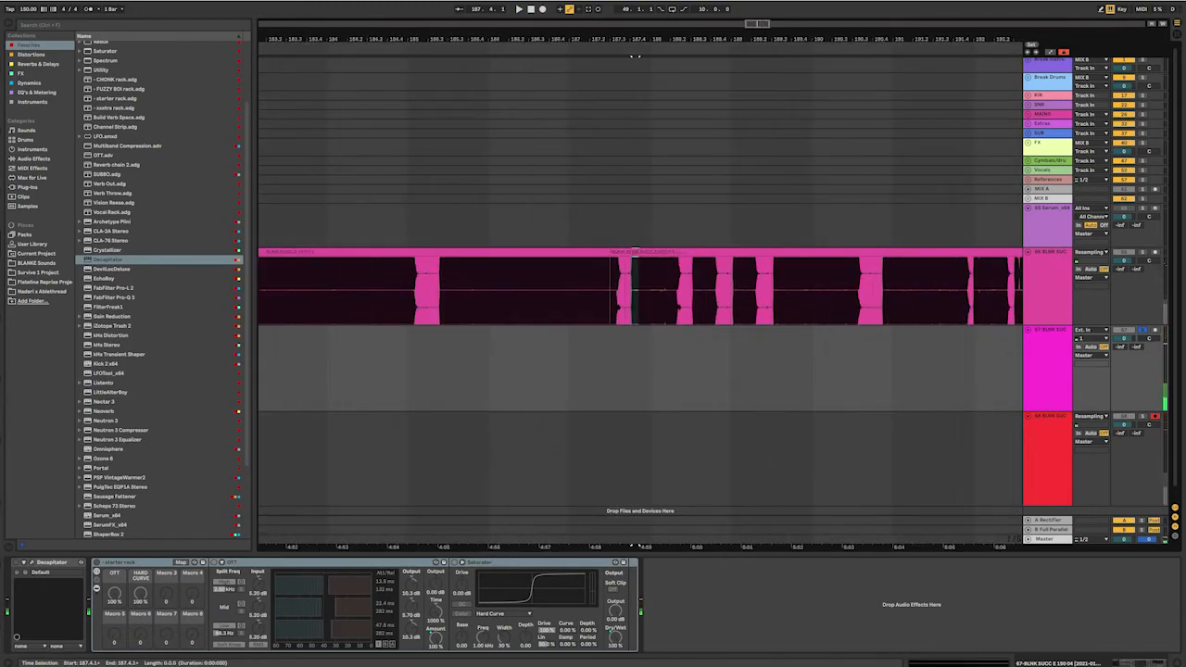
- Audition the source recording from bar 188 onward, moving the playback start to 211.4.1
{"action": "left_click", "coordinate": [690, 297]}
{"action": "key", "text": "space"}
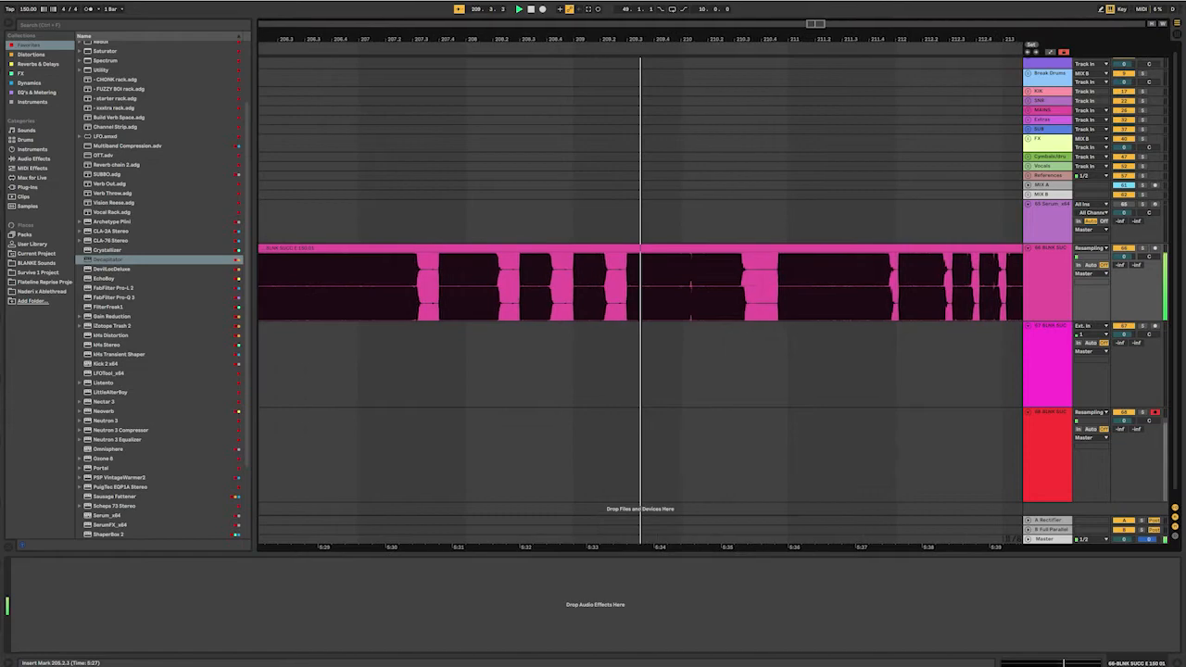
{"action": "left_click", "coordinate": [758, 287]}
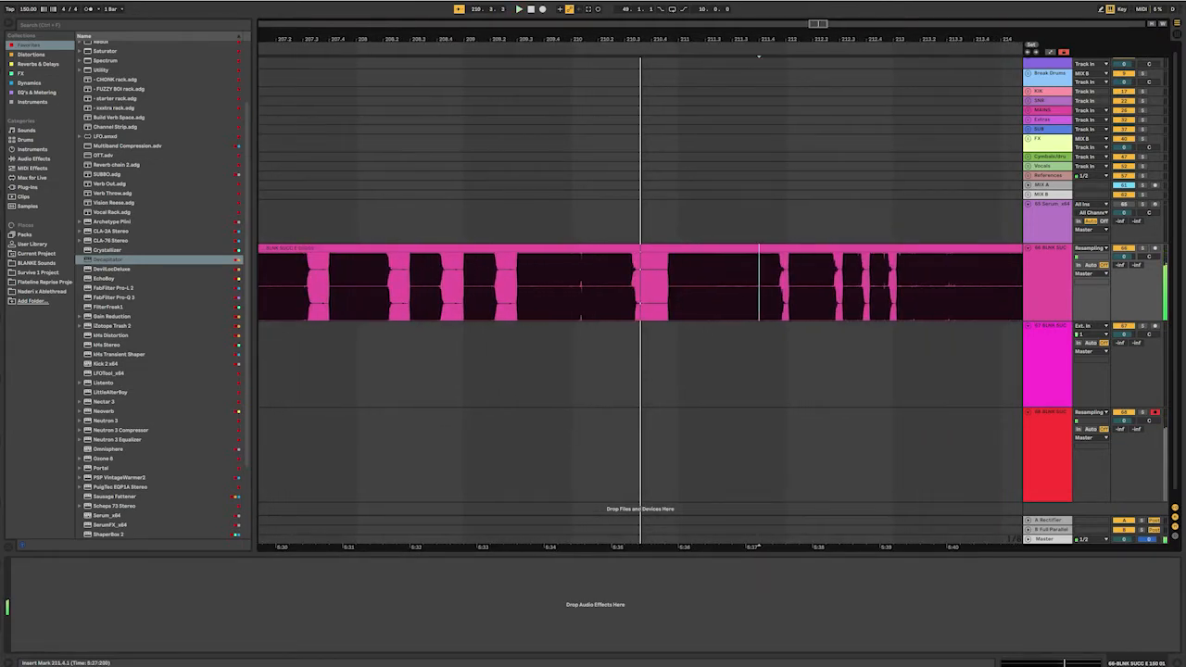
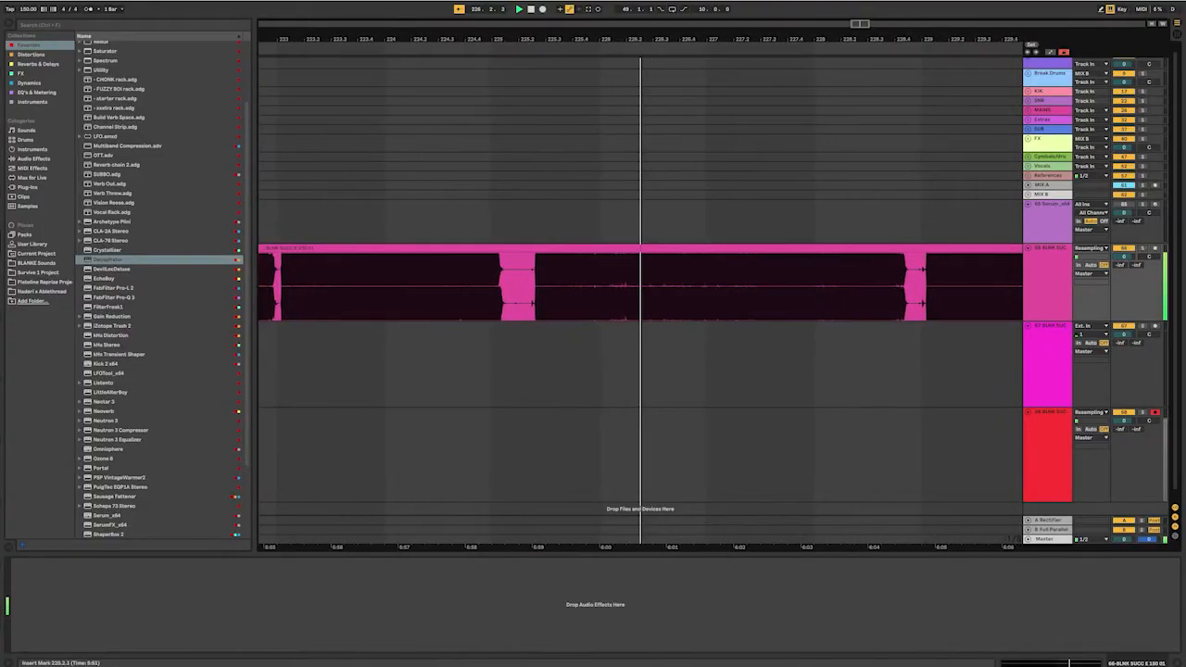
- Audition the source recording in bar 226, replaying the passage around 226.2 and from 226.3.1
{"action": "left_click", "coordinate": [571, 287]}
{"action": "key", "text": "space"}
{"action": "key", "text": "space"}
{"action": "key", "text": "space"}
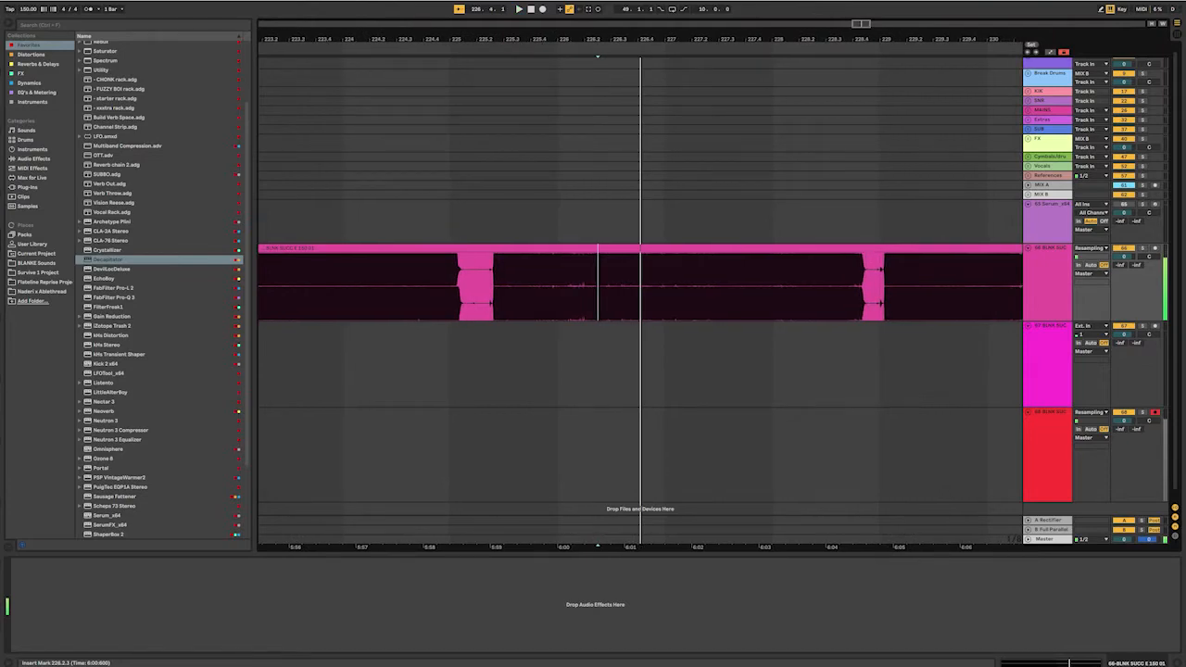
{"action": "scroll", "coordinate": [603, 287], "scroll_direction": "up", "scroll_amount": 5}
{"action": "key", "text": "space"}
{"action": "left_click", "coordinate": [522, 287]}
{"action": "key", "text": "space"}
{"action": "key", "text": "space"}
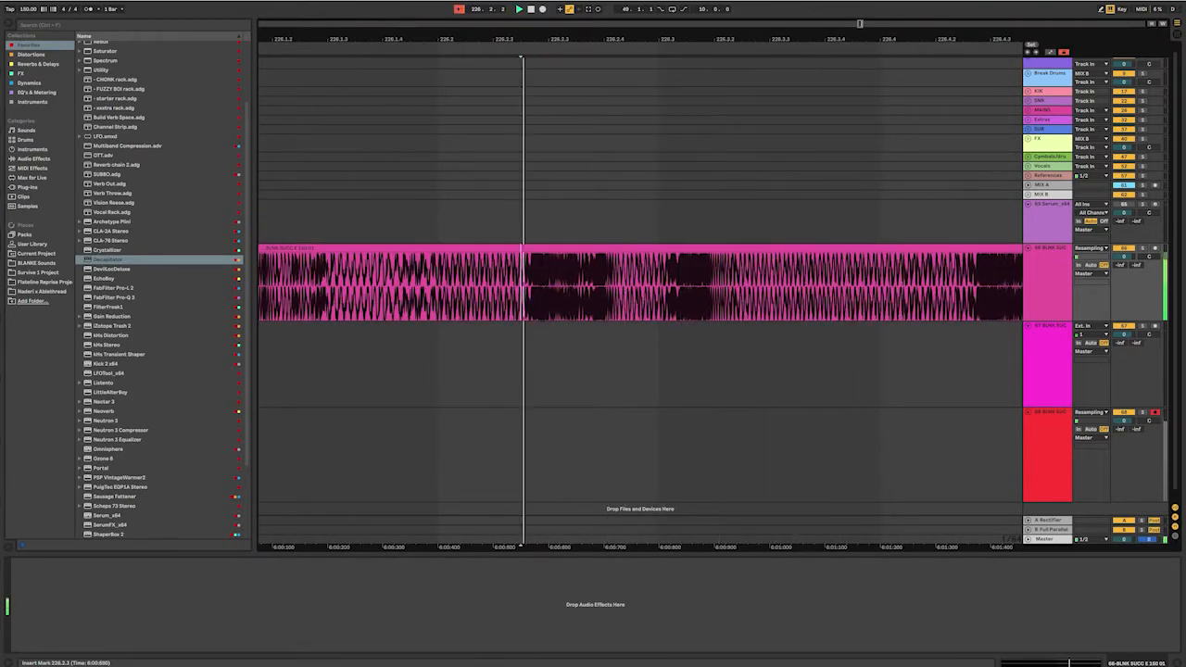
{"action": "left_click", "coordinate": [659, 287]}
{"action": "key", "text": "space"}
{"action": "key", "text": "space"}
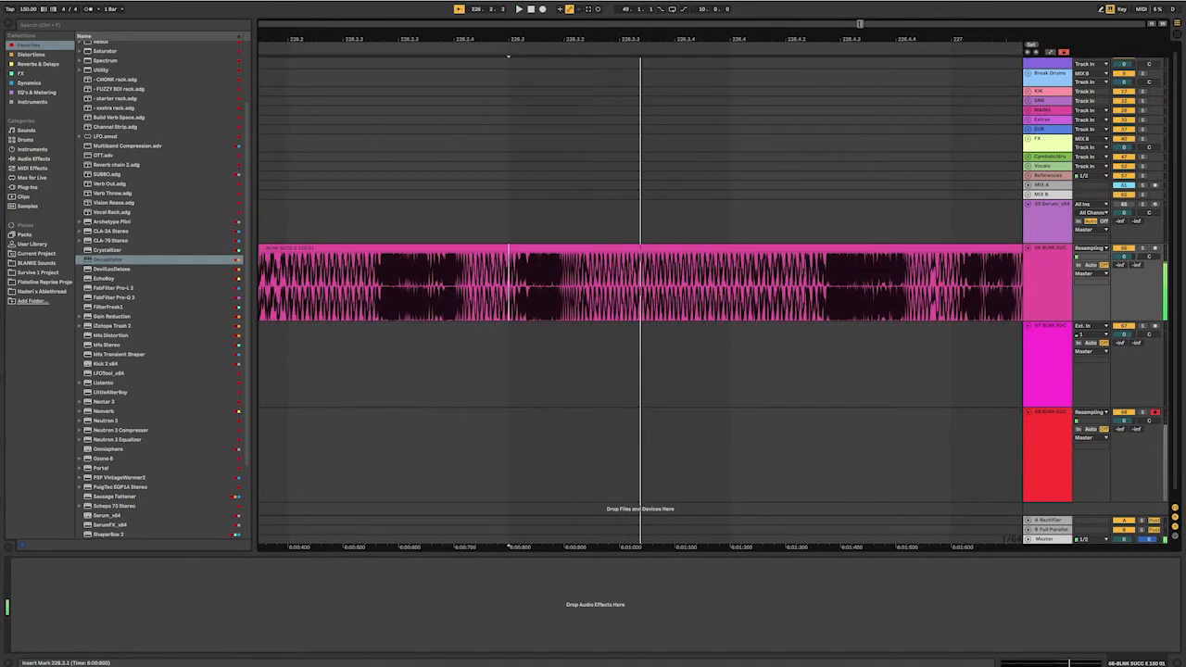
- Move the short hit starting at 226.3.1 to the middle track, fade out its end and open its name for editing
{"action": "left_click_drag", "start_coordinate": [507, 283], "coordinate": [550, 366]}
{"action": "key", "text": "space"}
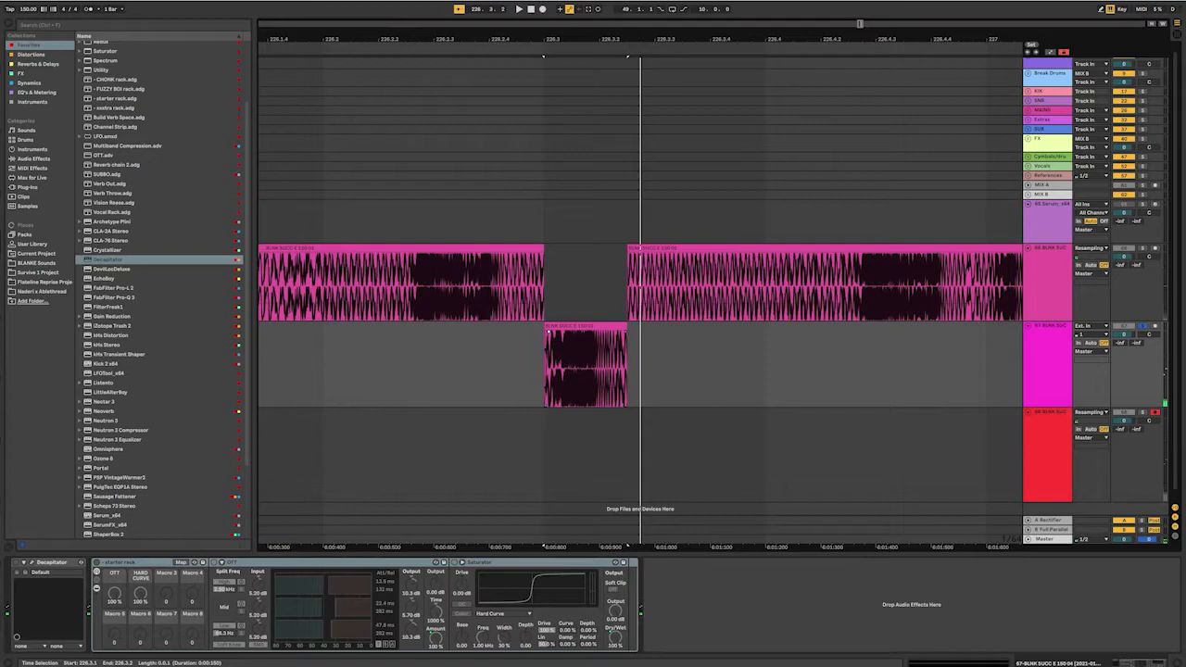
{"action": "left_click", "coordinate": [605, 331]}
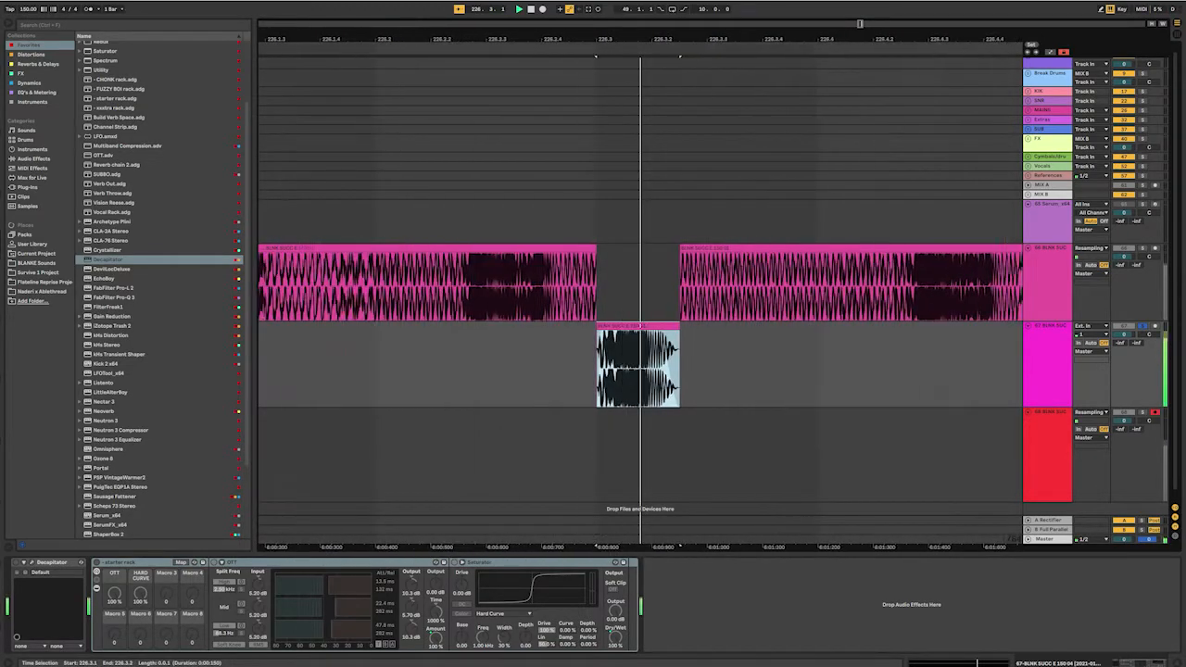
{"action": "key", "text": "space"}
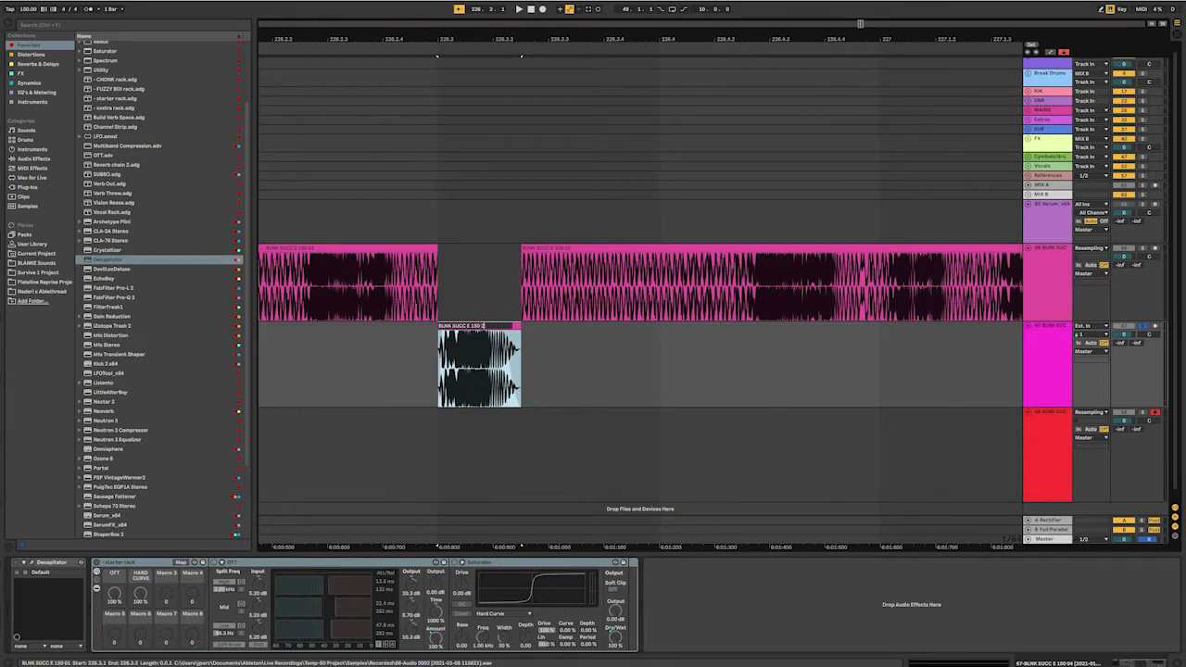
- Audition the source recording around bars 231 and 232, replaying the hit from 231.4.3
{"action": "scroll", "coordinate": [500, 366], "scroll_direction": "down", "scroll_amount": 10}
{"action": "scroll", "coordinate": [495, 366], "scroll_direction": "up", "scroll_amount": 7}
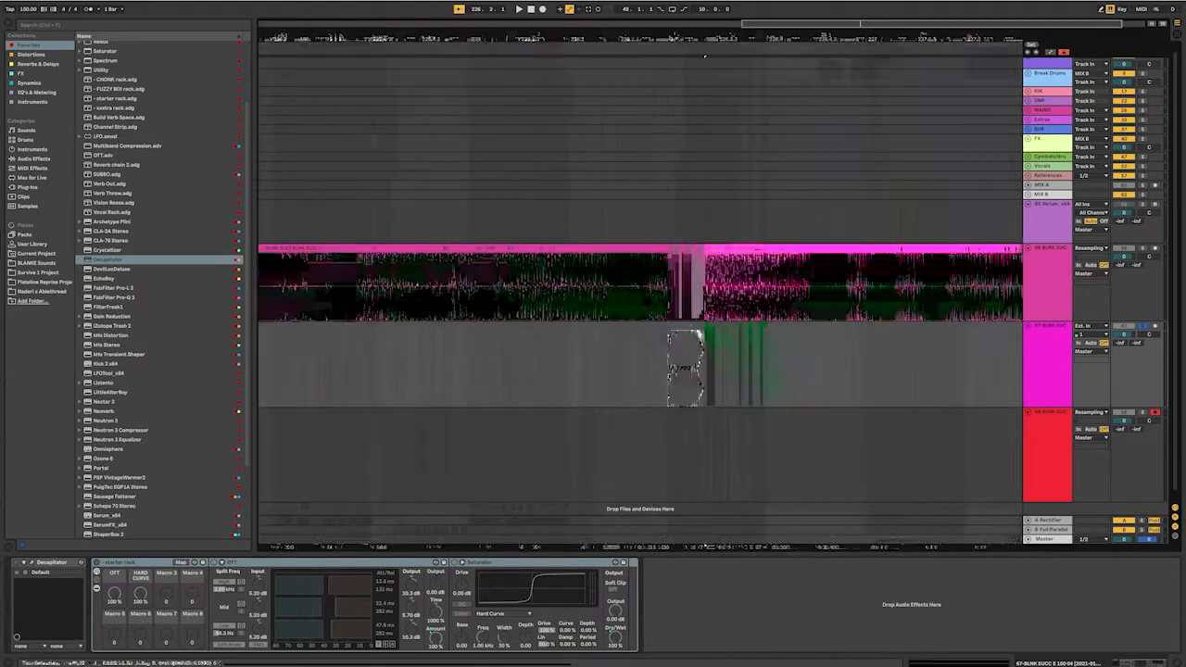
{"action": "key", "text": "space"}
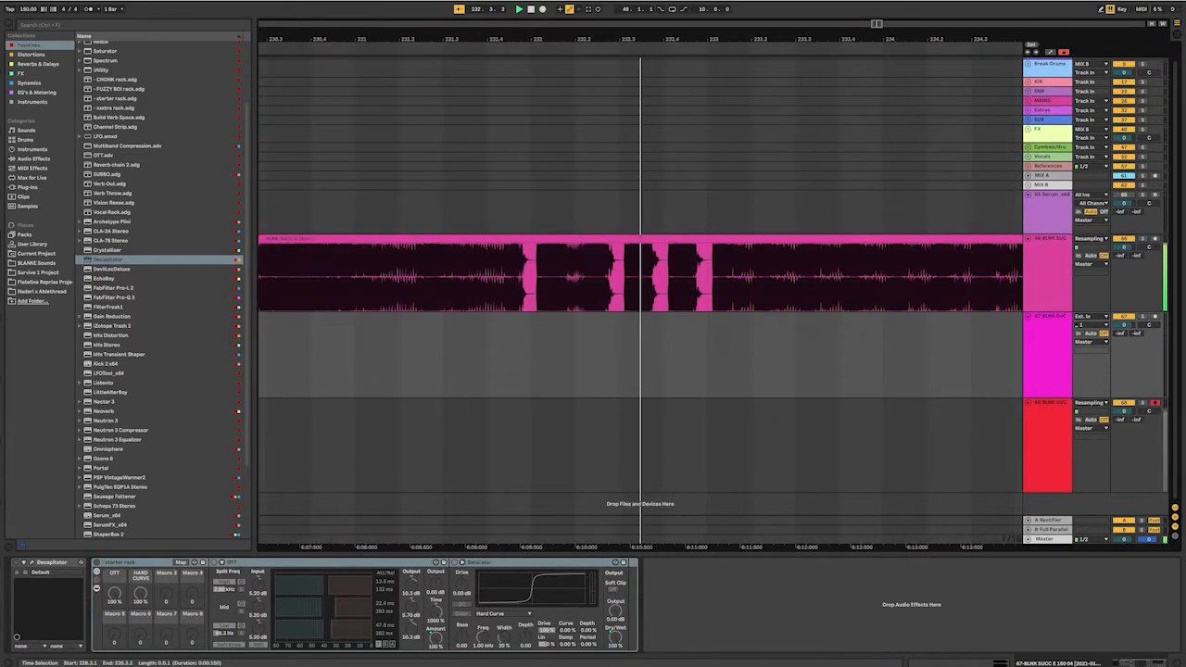
{"action": "left_click", "coordinate": [496, 278]}
{"action": "key", "text": "space"}
{"action": "key", "text": "space"}
{"action": "key", "text": "space"}
{"action": "scroll", "coordinate": [602, 278], "scroll_direction": "up", "scroll_amount": 5}
{"action": "scroll", "coordinate": [568, 278], "scroll_direction": "up", "scroll_amount": 2}
{"action": "key", "text": "space"}
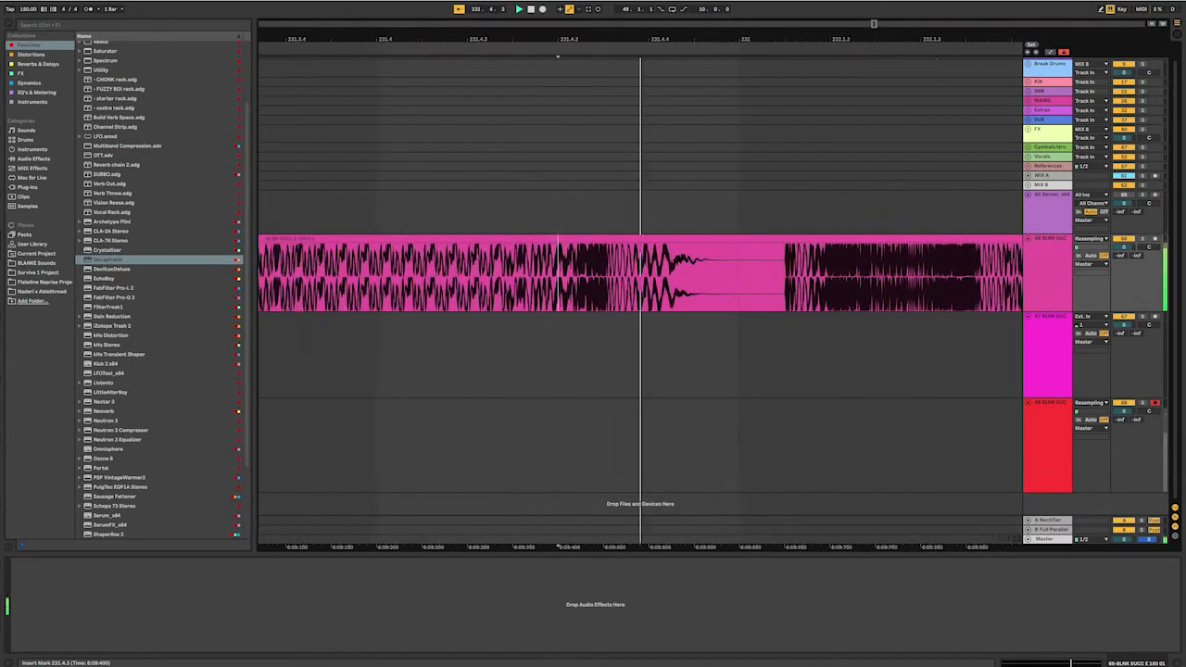
{"action": "key", "text": "space"}
- Move the decaying hit between beat 231.4 and bar 232 to the middle track and play it through the effects
{"action": "left_click_drag", "start_coordinate": [372, 278], "coordinate": [554, 278]}
{"action": "left_click_drag", "start_coordinate": [457, 278], "coordinate": [457, 356]}
{"action": "key", "text": "space"}
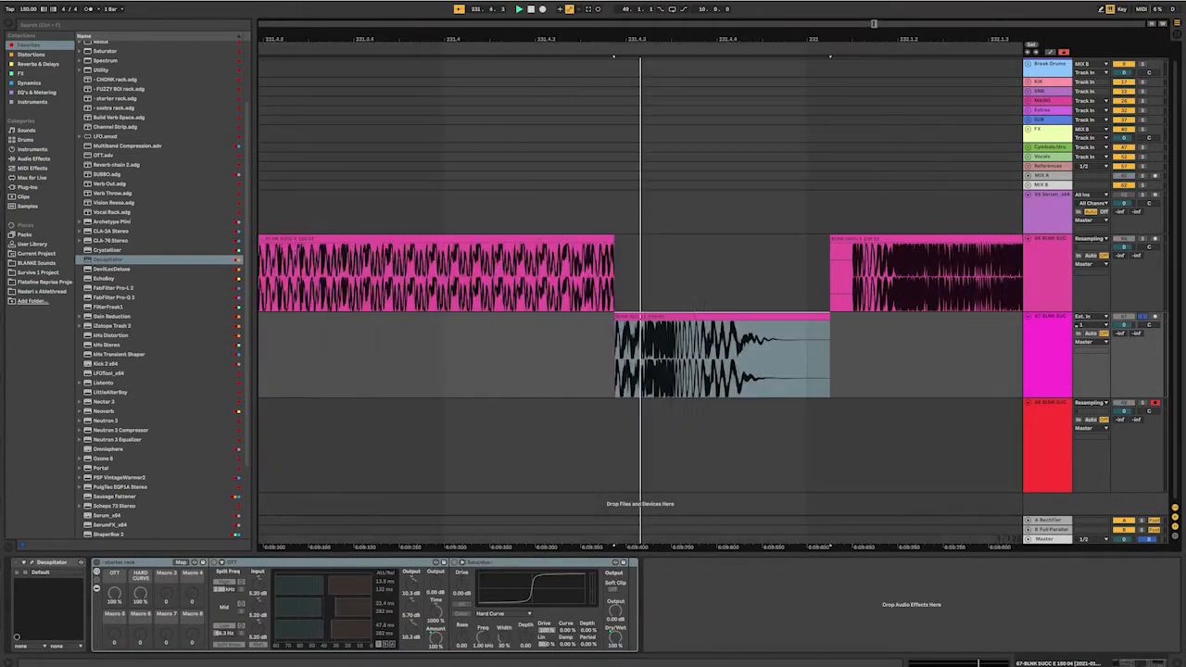
- Try a short fade-in on the moved hit and audition it several times
{"action": "left_click_drag", "start_coordinate": [368, 323], "coordinate": [391, 323]}
{"action": "key", "text": "space"}
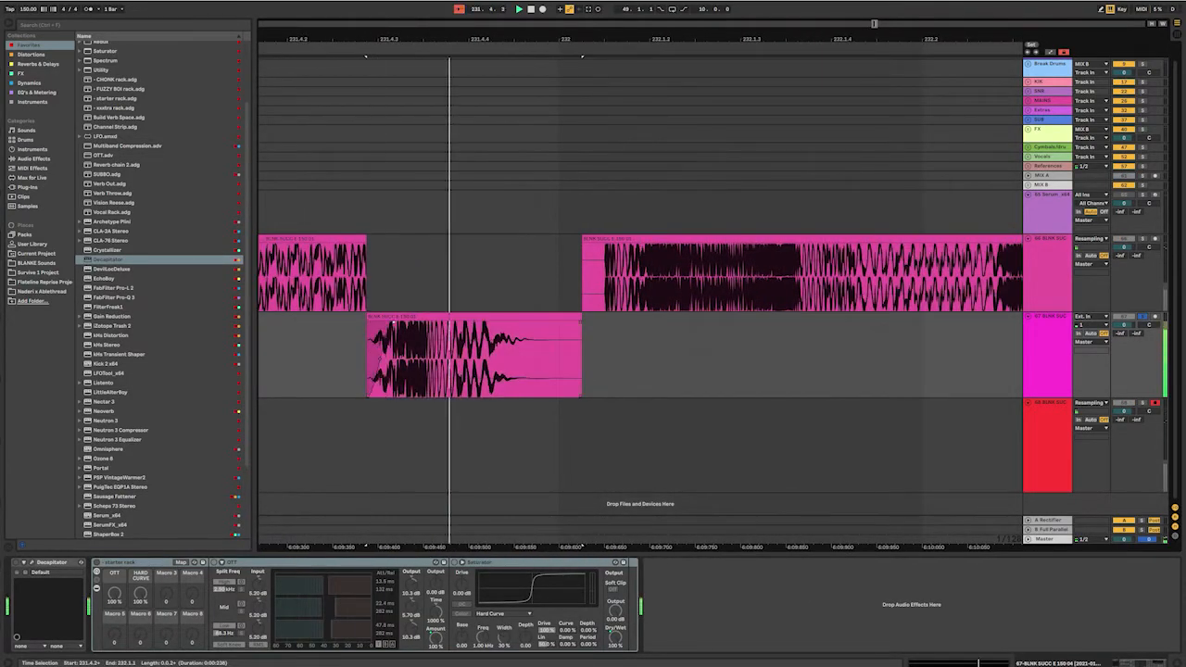
{"action": "key", "text": "space"}
{"action": "key", "text": "space"}
{"action": "key", "text": "space"}
- Rename the hit on the middle track with the BLNK GLITCH ART E 150 naming and consolidate it
{"action": "left_click", "coordinate": [408, 317]}
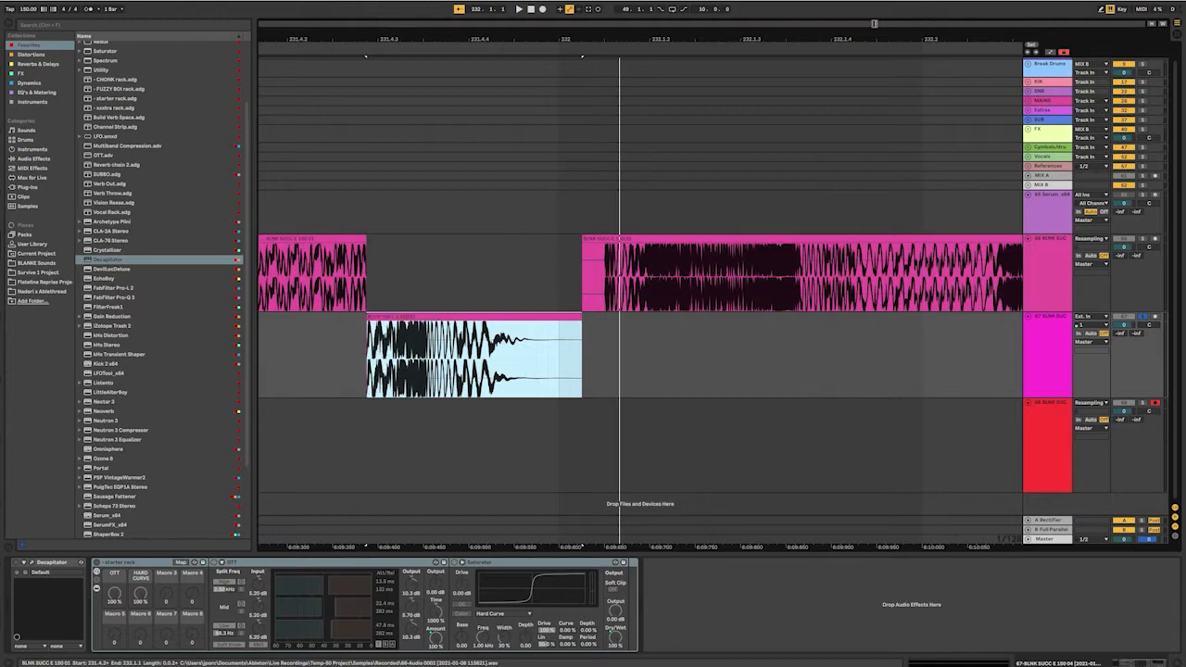
{"action": "key", "text": "ctrl+z"}
{"action": "key", "text": "ctrl+y"}
{"action": "key", "text": "ctrl+j"}
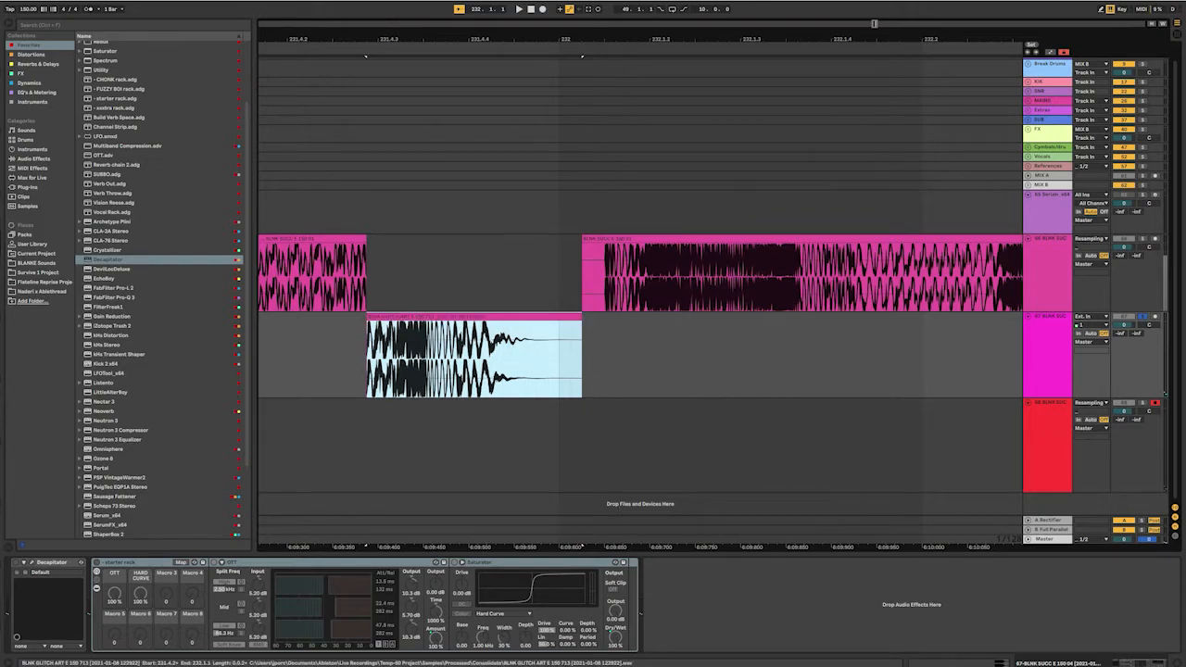
- Audition the source recording from around bar 253 to bar 257 in search of the next hit
{"action": "left_click", "coordinate": [536, 358]}
{"action": "key", "text": "space"}
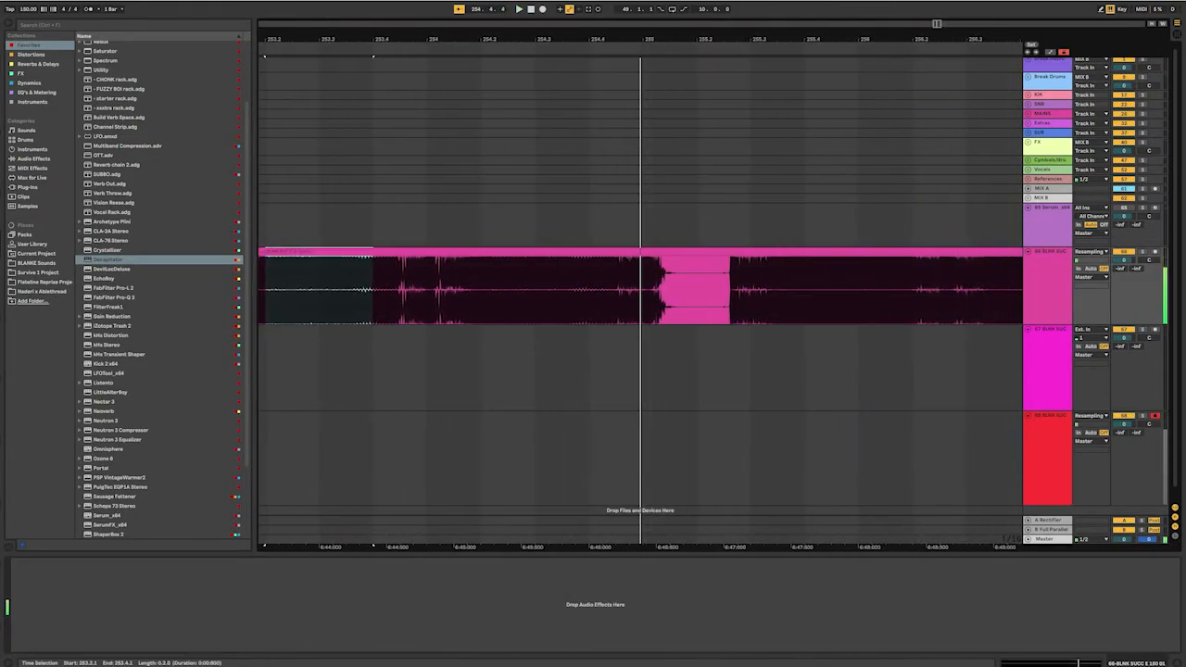
{"action": "key", "text": "space"}
{"action": "key", "text": "space"}
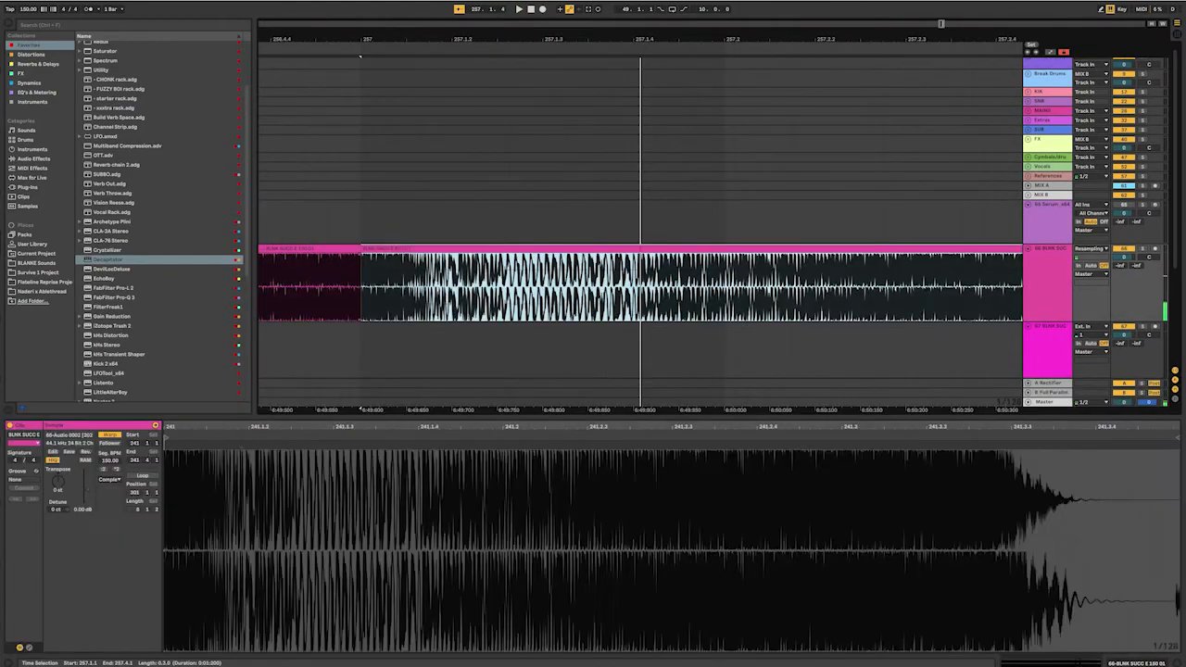
- Trim the start of the hit between 257.1.1 and 257.4.1 on the source recording and audition it through its tail
{"action": "left_click_drag", "start_coordinate": [360, 248], "coordinate": [396, 248]}
{"action": "key", "text": "space"}
{"action": "key", "text": "space"}
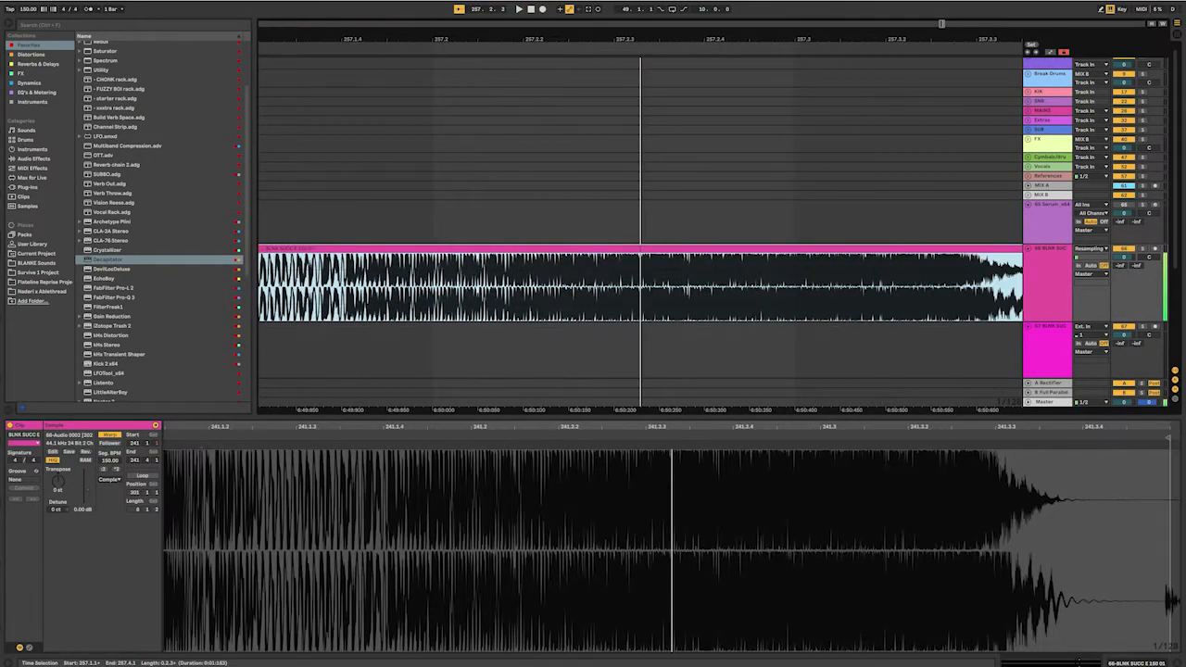
{"action": "scroll", "coordinate": [449, 278], "scroll_direction": "down", "scroll_amount": 5}
{"action": "scroll", "coordinate": [449, 278], "scroll_direction": "down", "scroll_amount": 2}
{"action": "key", "text": "space"}
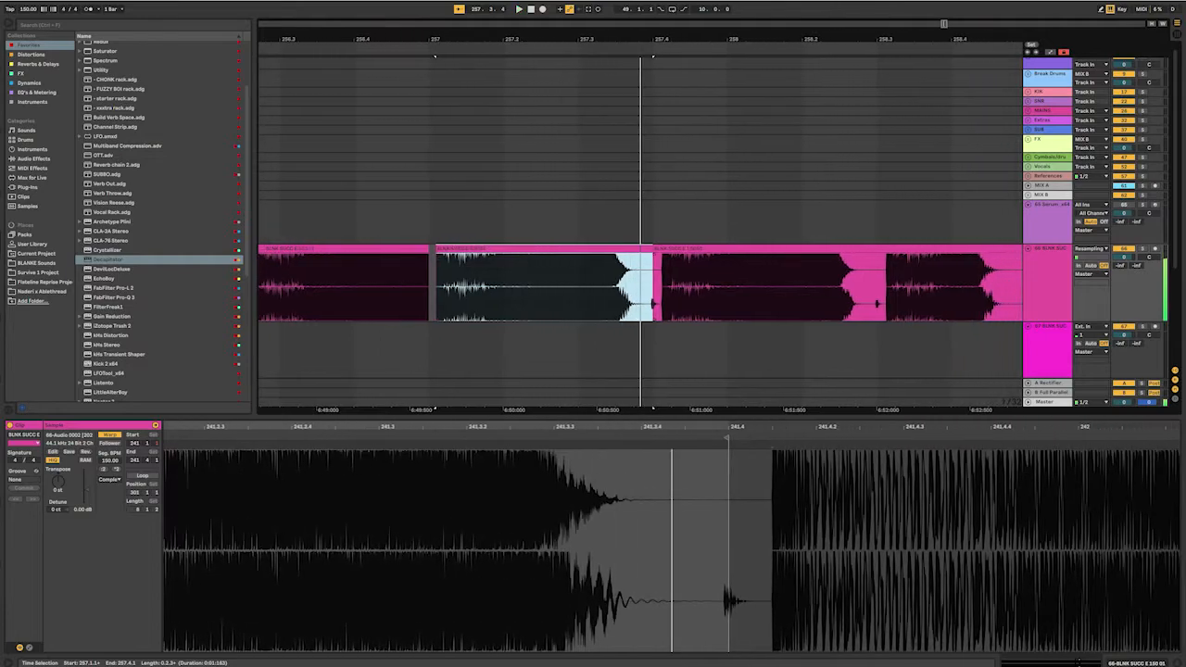
- Fade out the tail of the trimmed hit at 257, rename it BLNK SUCC E 150 31 and consolidate it
{"action": "left_click_drag", "start_coordinate": [652, 254], "coordinate": [640, 253]}
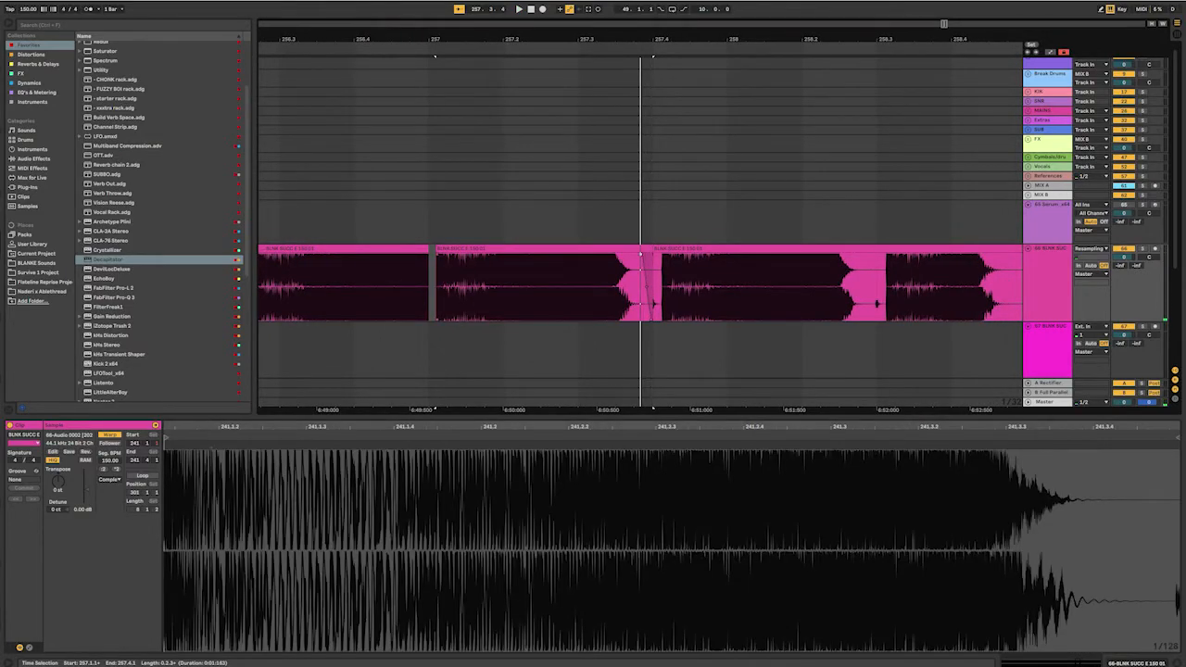
{"action": "left_click", "coordinate": [633, 251]}
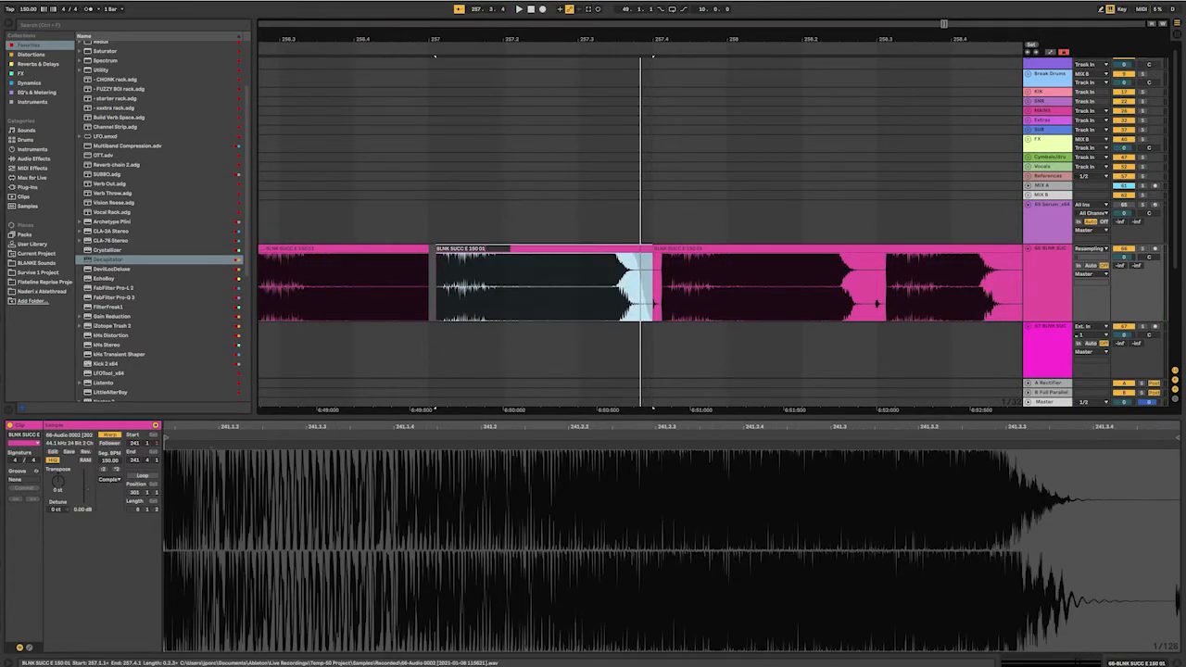
{"action": "key", "text": "ctrl+j"}
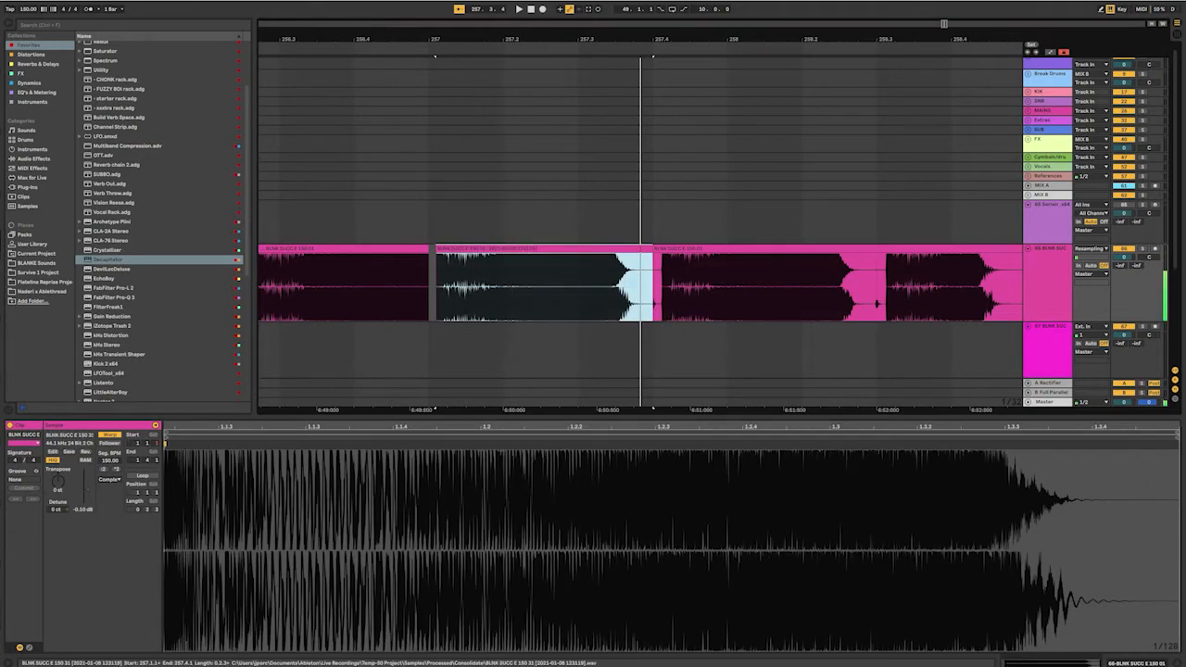
- Audition the source recording from 257.4.1 up to around bar 265 in search of the next usable hit
{"action": "left_click", "coordinate": [671, 249]}
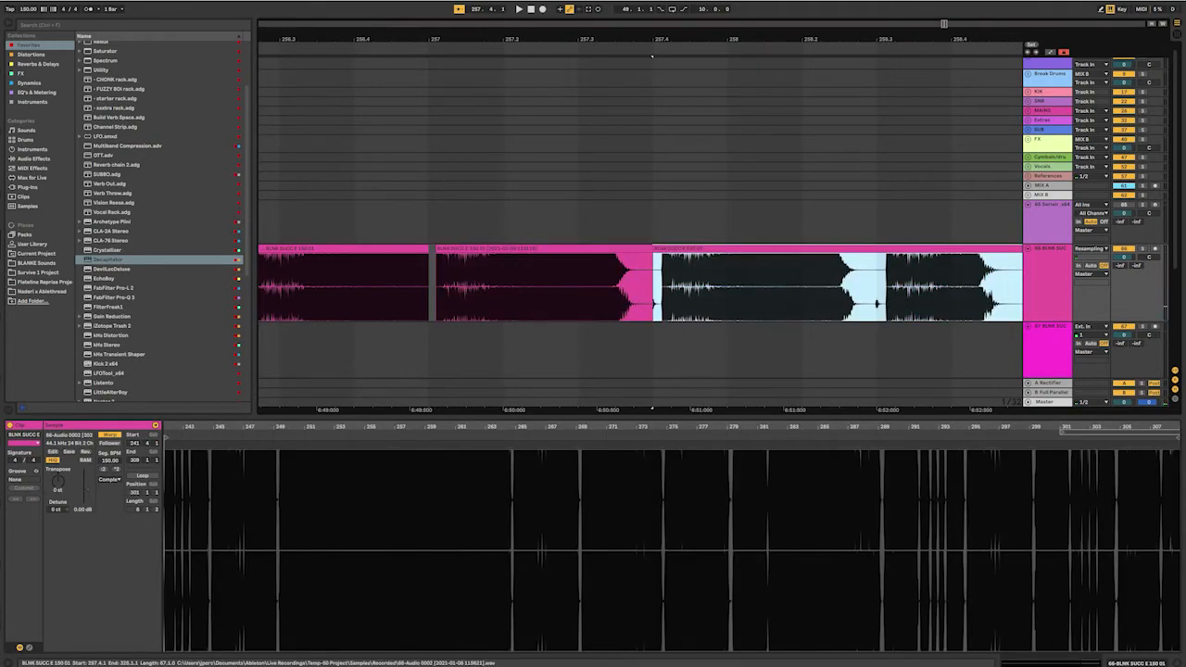
{"action": "key", "text": "space"}
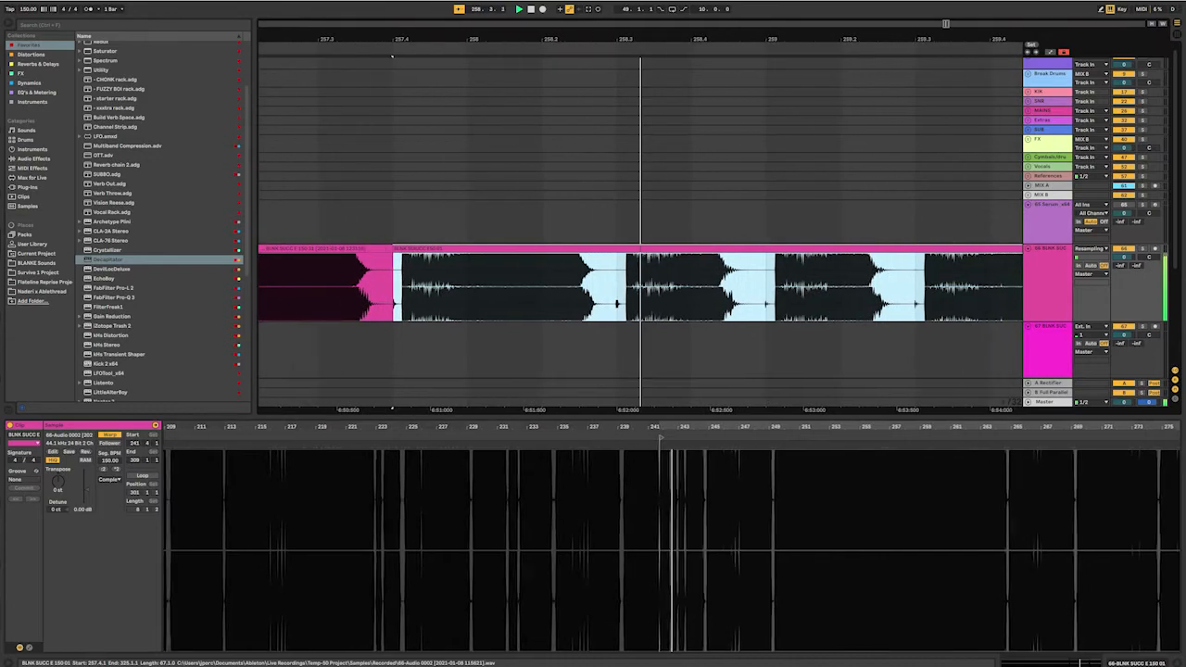
{"action": "left_click", "coordinate": [473, 283]}
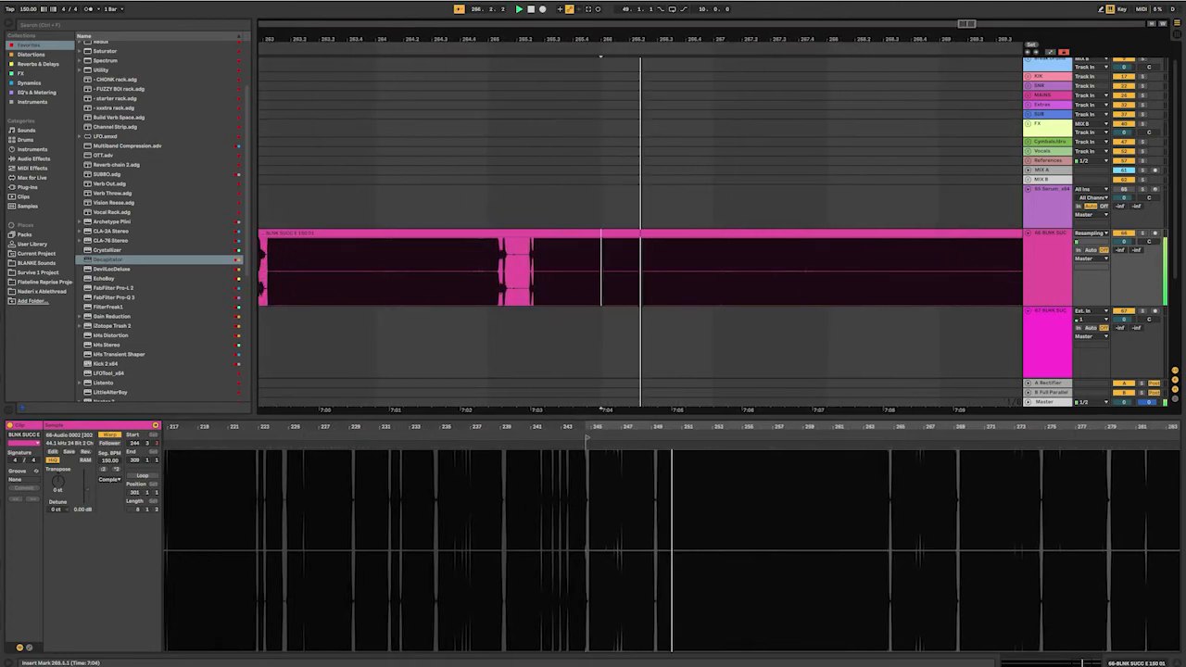
{"action": "left_click", "coordinate": [514, 271]}
{"action": "key", "text": "space"}
{"action": "key", "text": "space"}
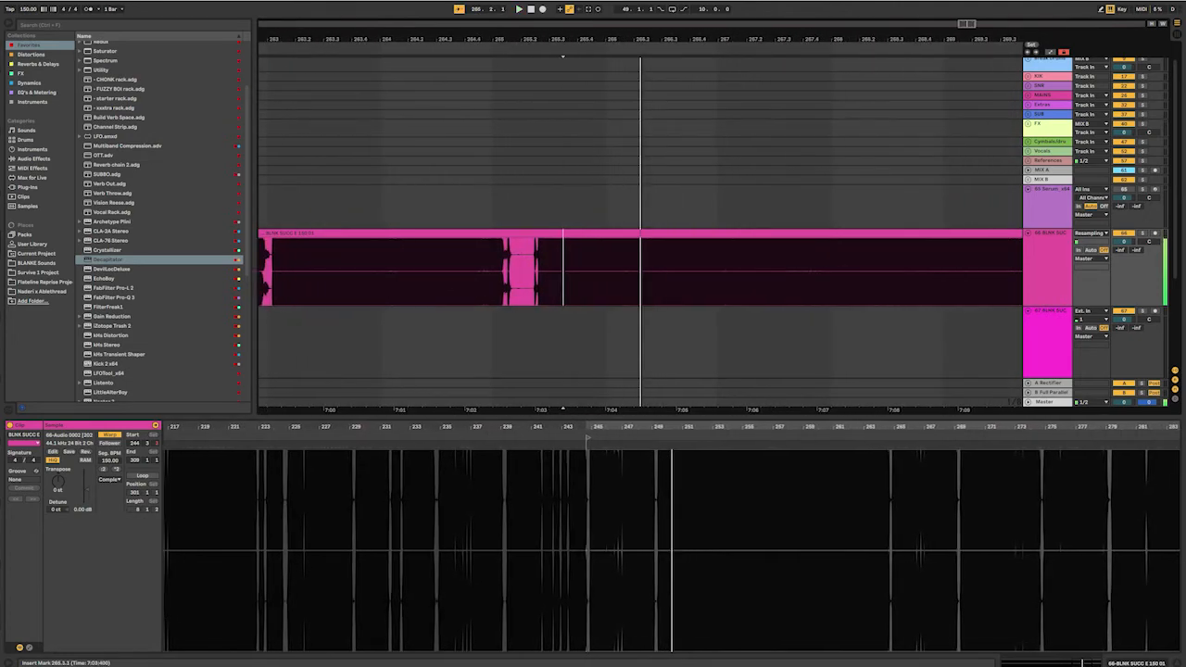
- Audition the passage around bar 265 from several points to pin down the hit's start at 265.2.3
{"action": "key", "text": "space"}
{"action": "left_click", "coordinate": [534, 272]}
{"action": "key", "text": "space"}
{"action": "scroll", "coordinate": [534, 271], "scroll_direction": "up", "scroll_amount": 3}
{"action": "key", "text": "space"}
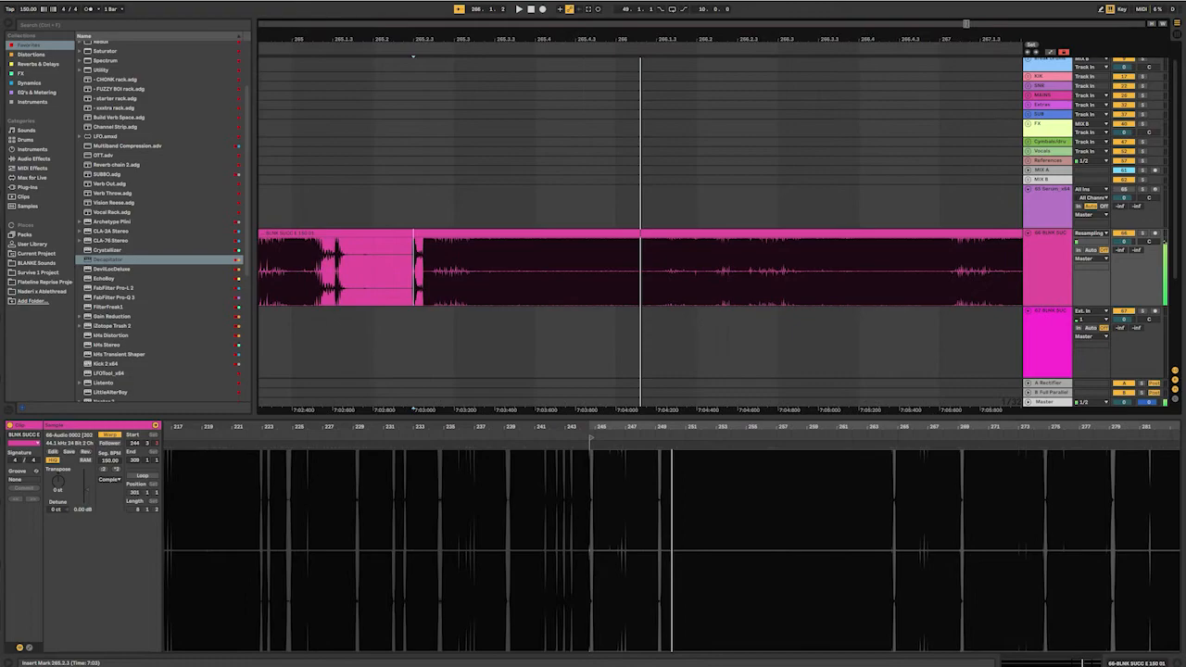
{"action": "key", "text": "space"}
{"action": "key", "text": "space"}
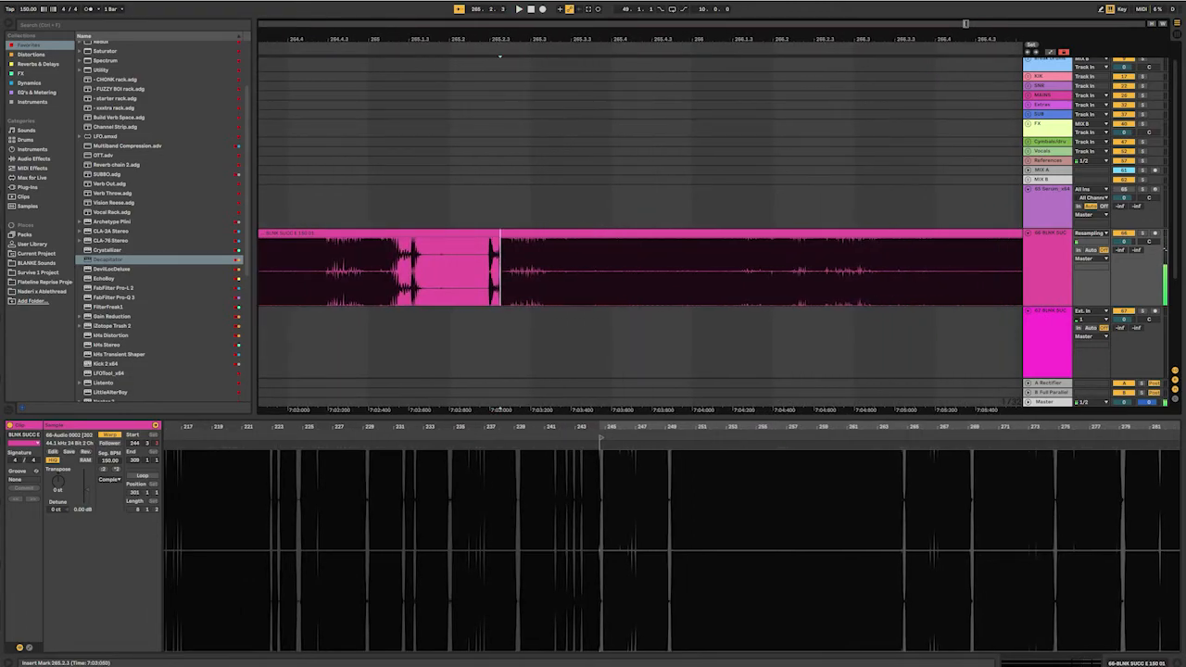
{"action": "key", "text": "space"}
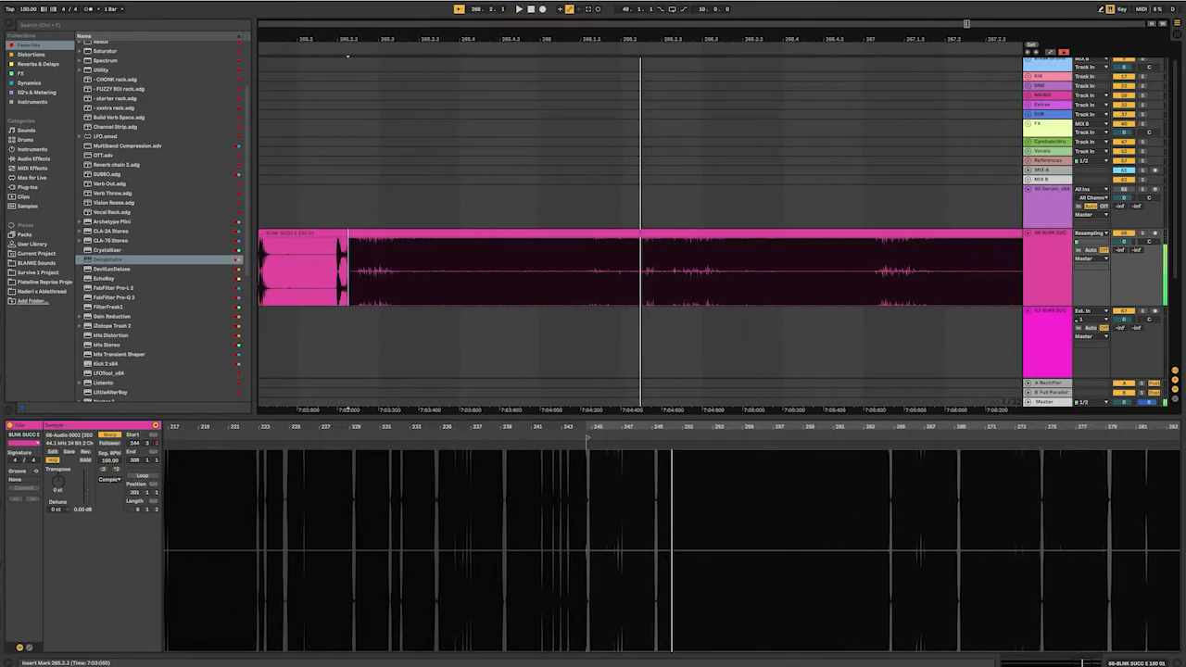
- Isolate about 1.35 seconds of the source recording from 265.2.3, name it BLNK SUCC E 150 32, consolidate it and audition it
{"action": "left_click_drag", "start_coordinate": [348, 269], "coordinate": [621, 268]}
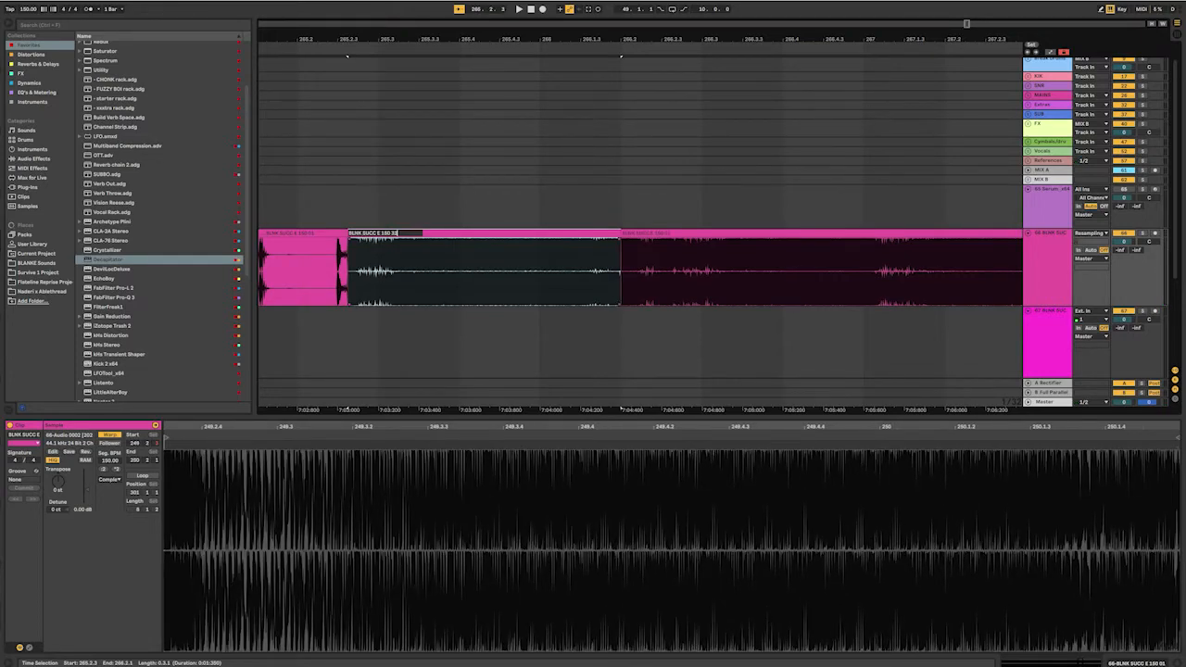
{"action": "key", "text": "ctrl+j"}
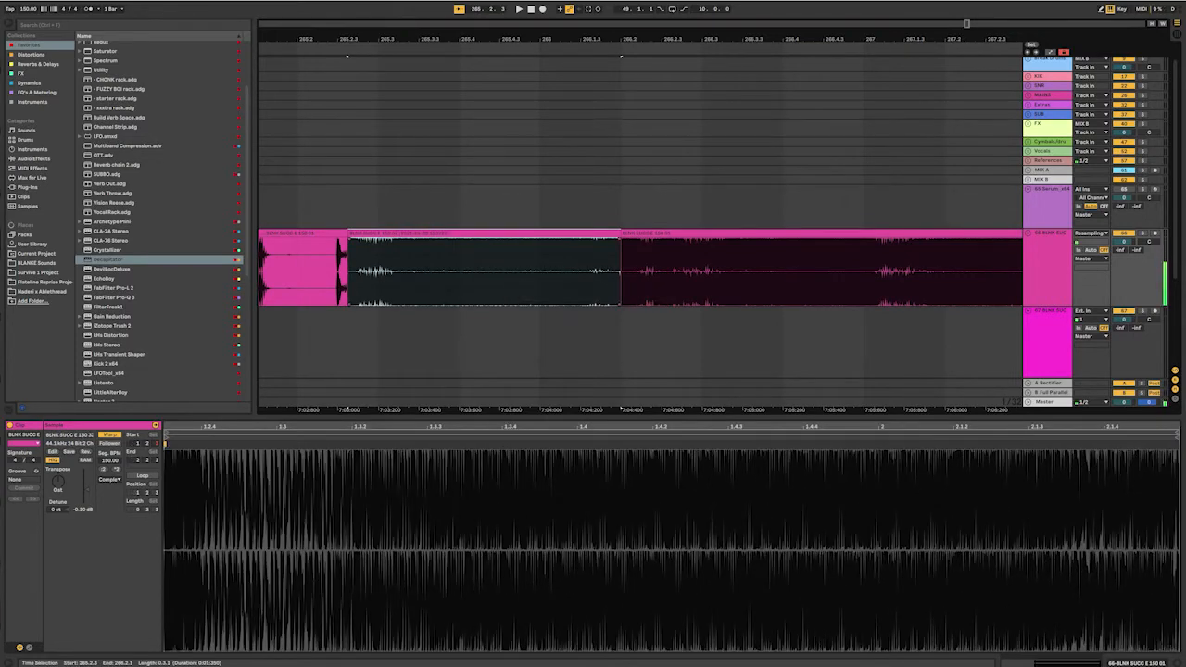
{"action": "left_click", "coordinate": [429, 270]}
{"action": "key", "text": "space"}
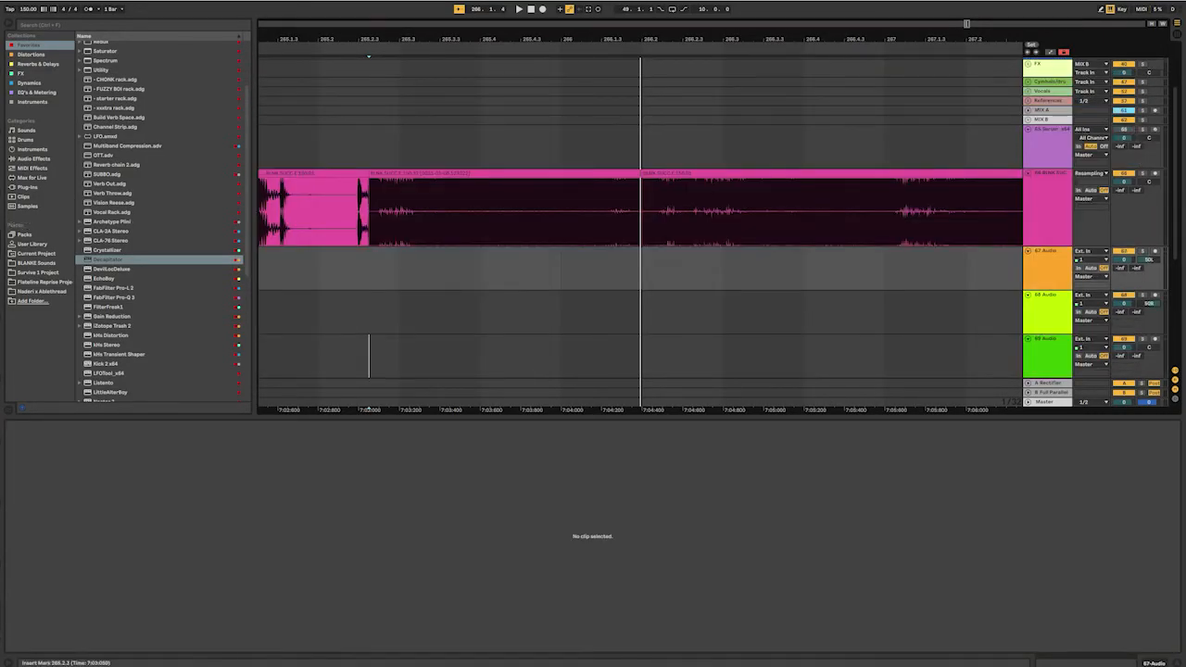
- Deactivate the source clips on both sides of the new hit and duplicate the hit onto the two audio tracks below
{"action": "left_click", "coordinate": [686, 173]}
{"action": "key", "text": "0"}
{"action": "left_click", "coordinate": [324, 173]}
{"action": "key", "text": "0"}
{"action": "left_click_drag", "start_coordinate": [445, 173], "coordinate": [444, 295]}
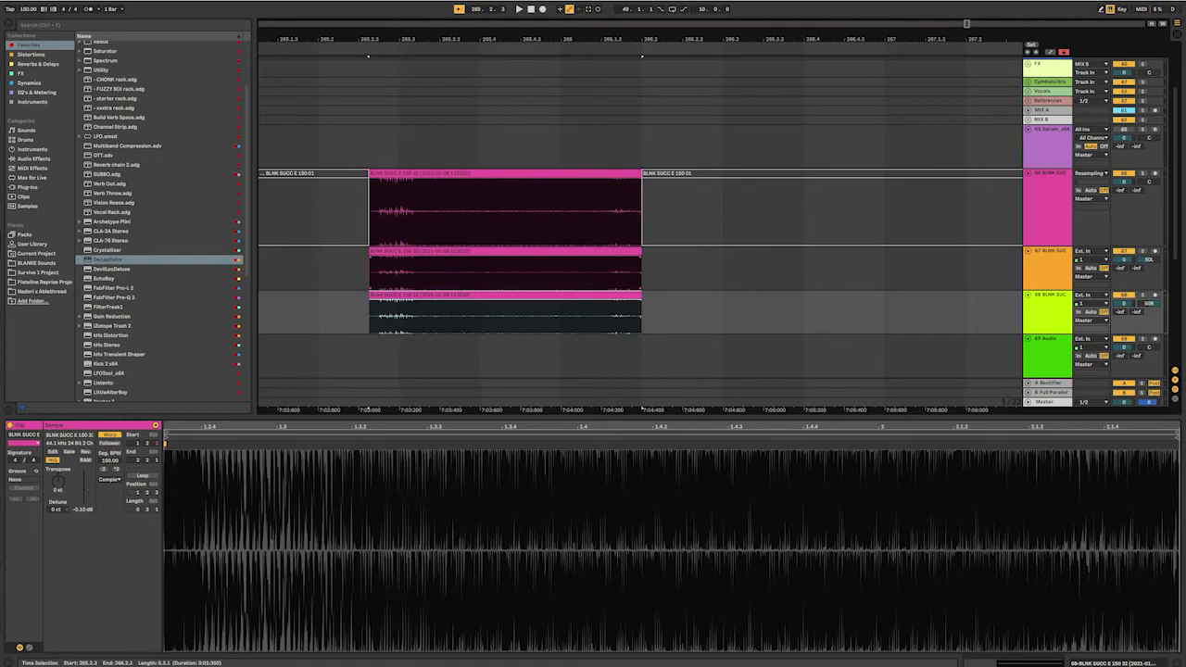
- Shorten the hit and both of its copies so that all three end at 265.4.1
{"action": "left_click_drag", "start_coordinate": [640, 173], "coordinate": [435, 173]}
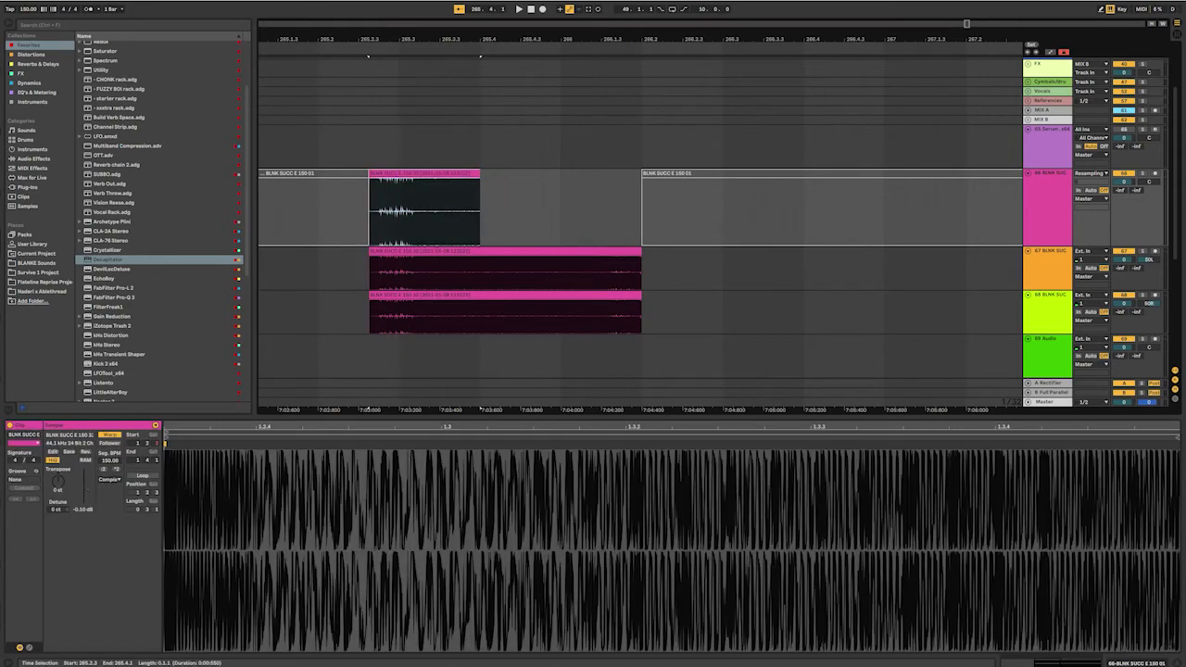
{"action": "left_click", "coordinate": [611, 251]}
{"action": "left_click", "coordinate": [625, 295], "text": "shift"}
{"action": "left_click_drag", "start_coordinate": [640, 295], "coordinate": [480, 295]}
- Slide the audio inside the two lower copies so they play a later part of the sample without moving the clips
{"action": "left_click", "coordinate": [500, 269]}
{"action": "left_click", "coordinate": [460, 272]}
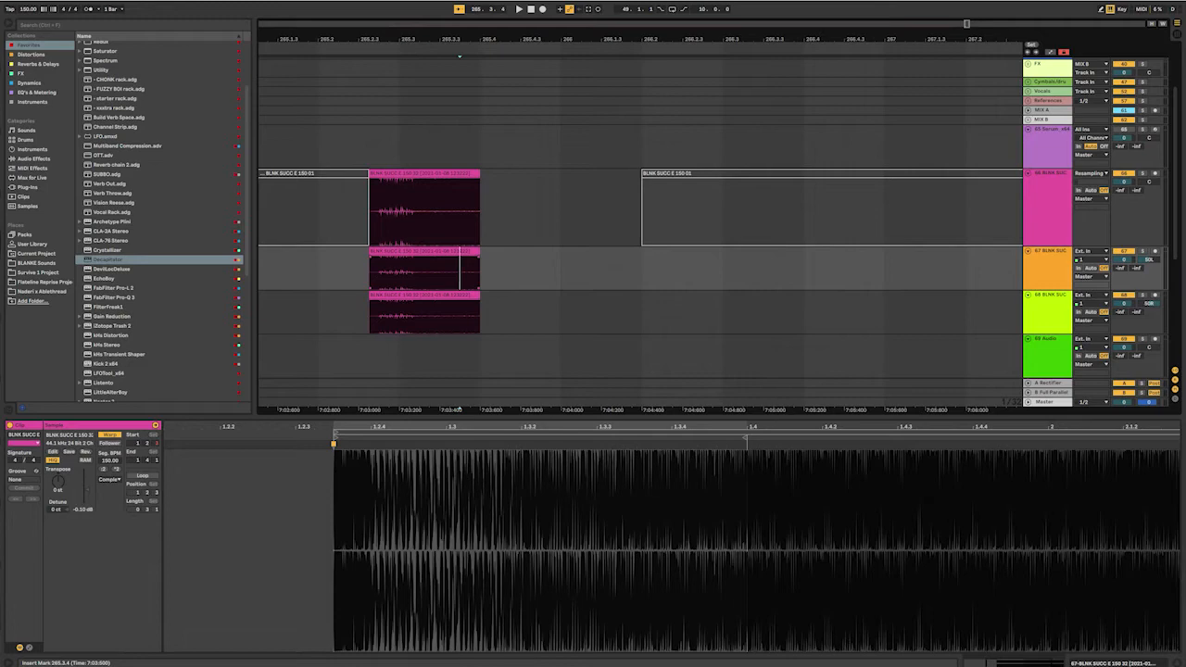
{"action": "left_click_drag", "start_coordinate": [459, 273], "coordinate": [351, 272]}
{"action": "key", "text": "Down"}
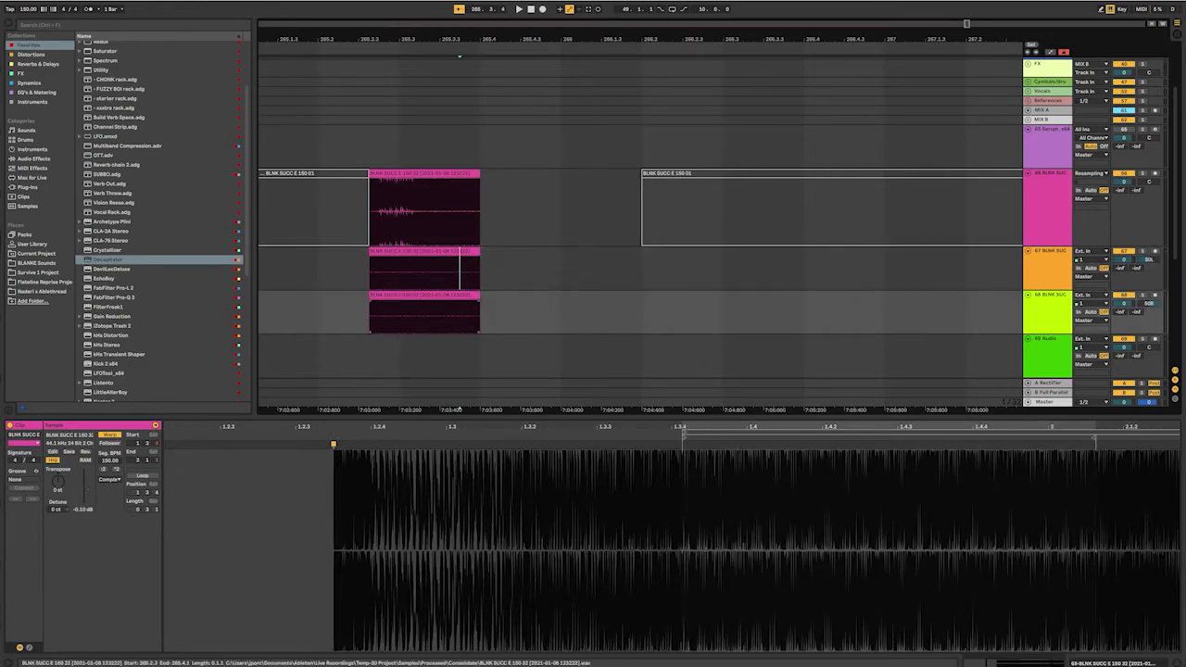
- Solo the two hard-panned copies and audition them repeatedly from the start of the hit
{"action": "key", "text": "space"}
{"action": "key", "text": "space"}
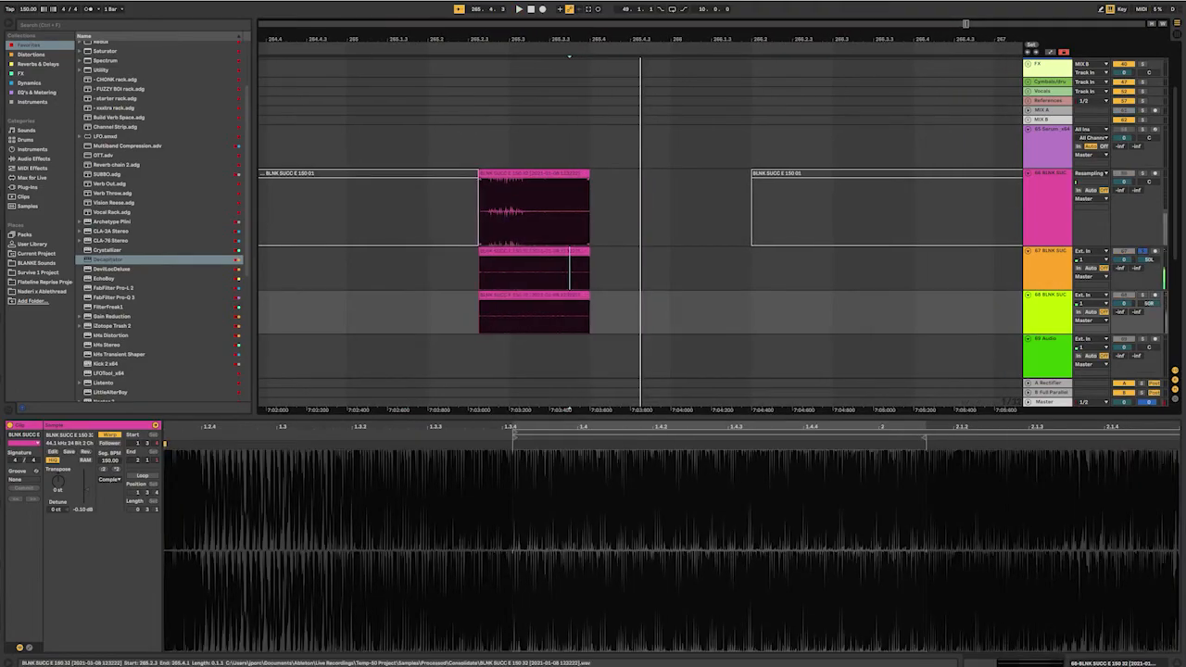
{"action": "left_click", "coordinate": [528, 251]}
{"action": "key", "text": "space"}
{"action": "left_click", "coordinate": [1142, 251]}
{"action": "key", "text": "space"}
{"action": "key", "text": "space"}
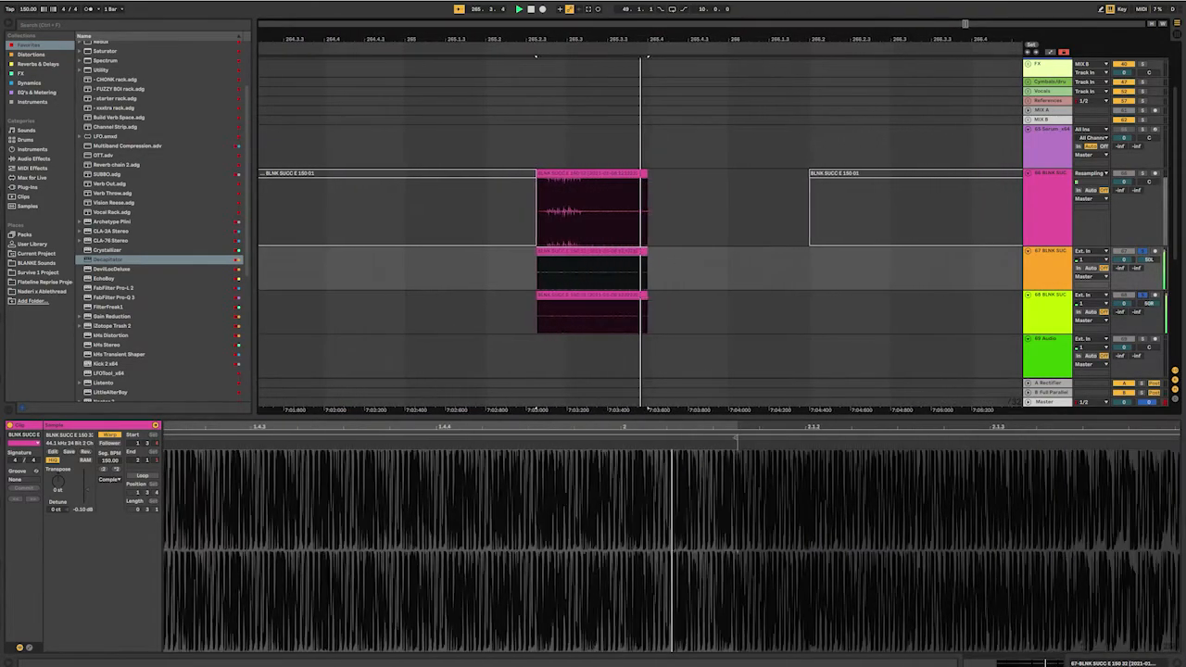
{"action": "left_click", "coordinate": [582, 294]}
{"action": "key", "text": "space"}
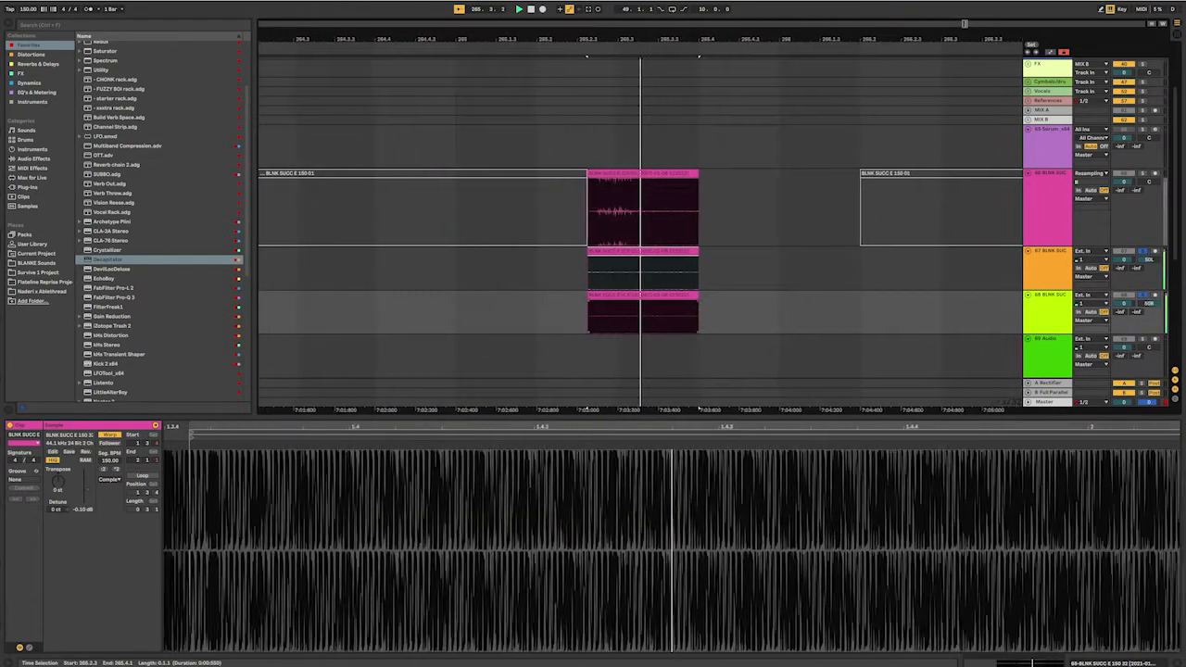
{"action": "key", "text": "space"}
{"action": "key", "text": "space"}
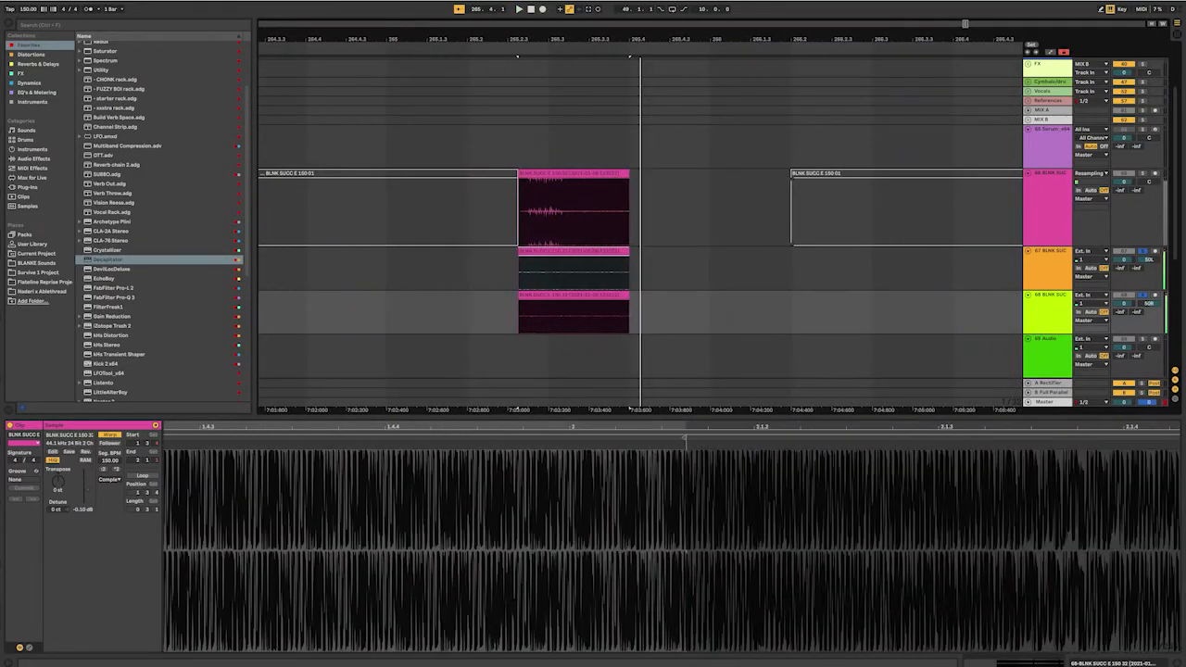
{"action": "key", "text": "space"}
- Lower both side-copy tracks together to -3.3 dB while auditioning their balance against the main hit
{"action": "left_click", "coordinate": [1049, 251]}
{"action": "left_click", "coordinate": [1050, 295], "text": "shift"}
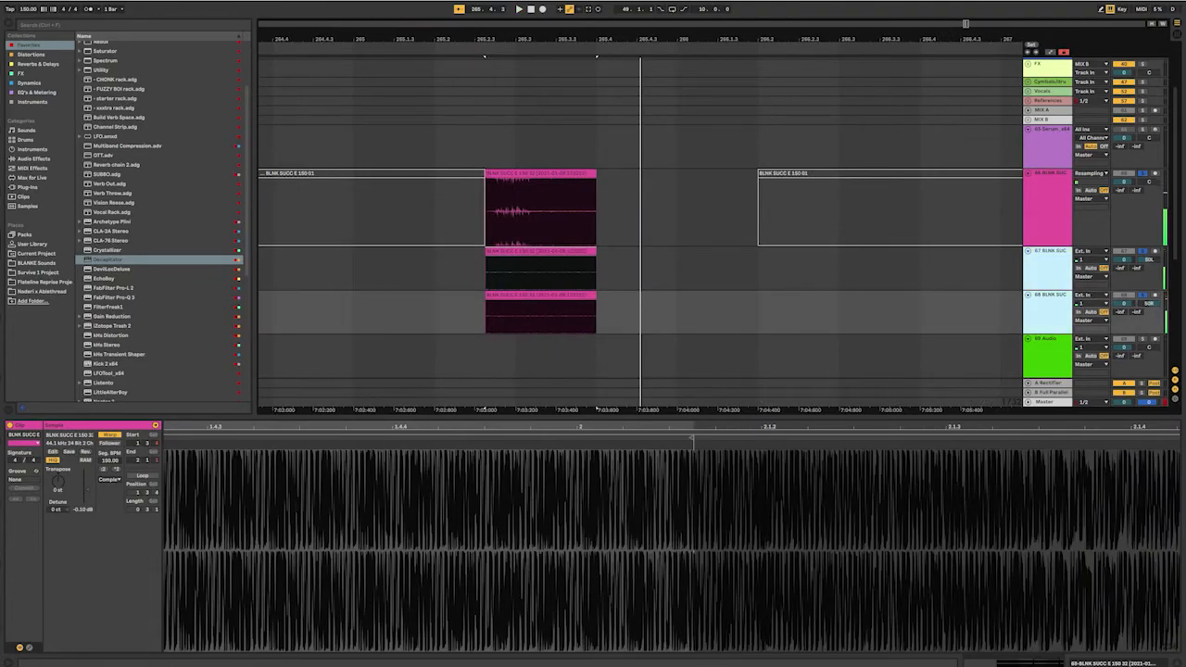
{"action": "left_click_drag", "start_coordinate": [1122, 304], "coordinate": [1122, 399]}
{"action": "key", "text": "space"}
{"action": "left_click_drag", "start_coordinate": [1122, 304], "coordinate": [1122, 231]}
{"action": "key", "text": "space"}
{"action": "key", "text": "space"}
{"action": "left_click_drag", "start_coordinate": [1122, 304], "coordinate": [1123, 296]}
{"action": "key", "text": "space"}
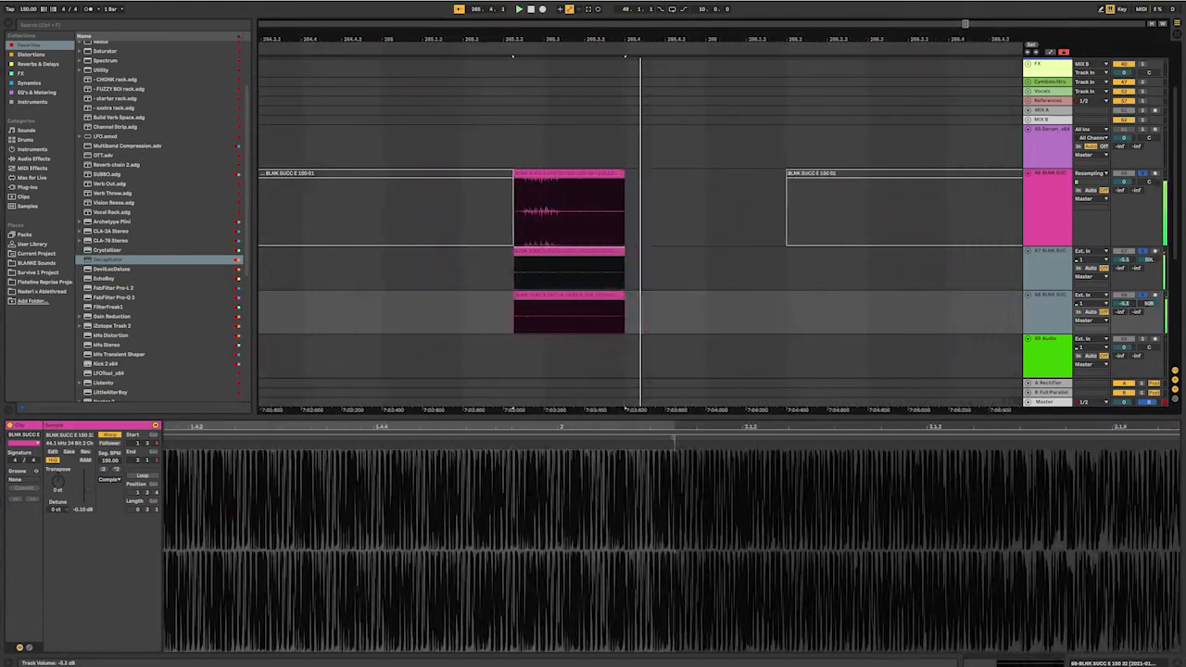
{"action": "key", "text": "space"}
{"action": "key", "text": "space"}
- Audition the main hit and examine up close how the waveforms of the three layered clips line up
{"action": "scroll", "coordinate": [500, 231], "scroll_direction": "up", "scroll_amount": 3}
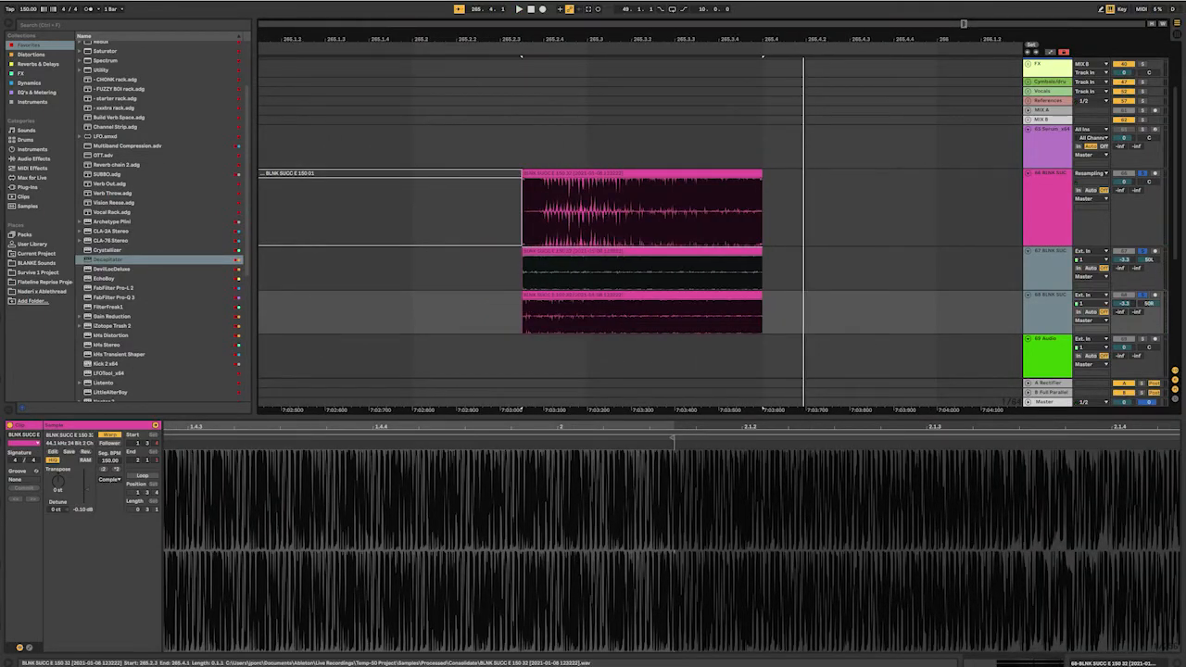
{"action": "left_click", "coordinate": [611, 173]}
{"action": "key", "text": "space"}
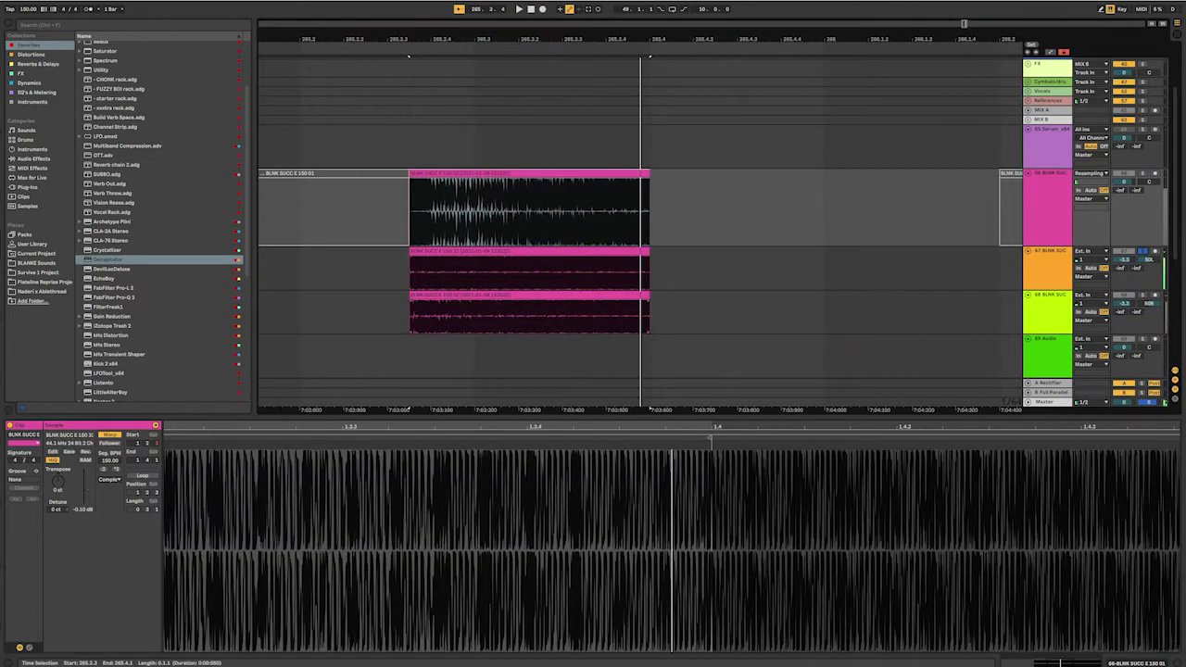
{"action": "left_click_drag", "start_coordinate": [529, 39], "coordinate": [692, 111]}
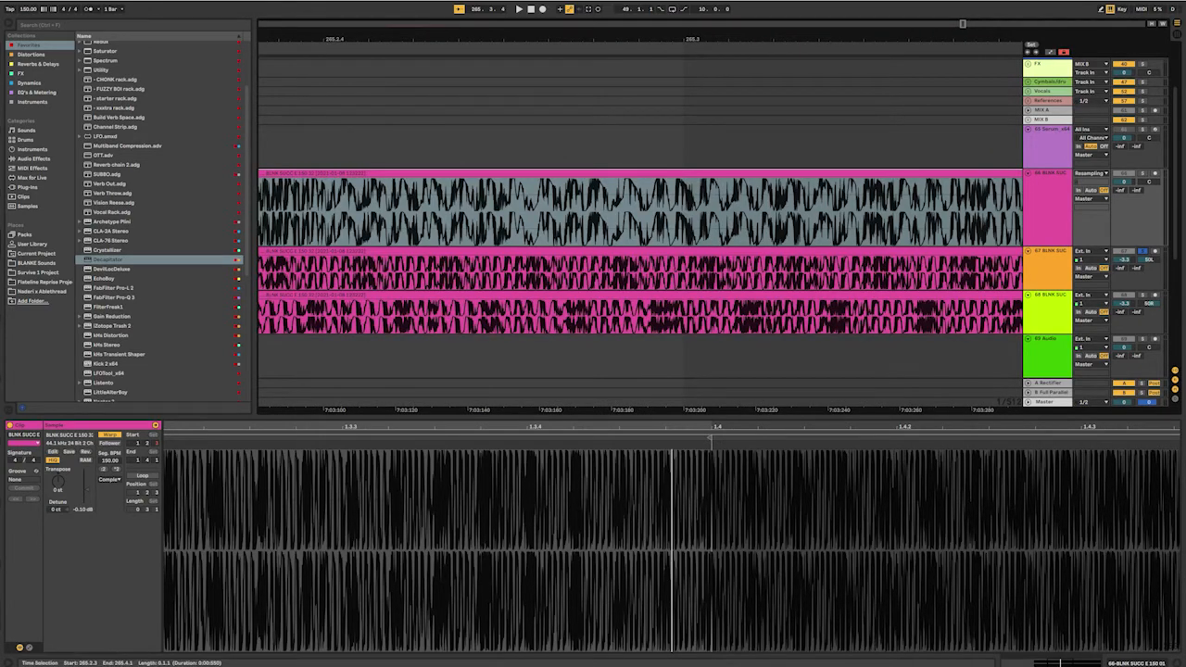
{"action": "left_click_drag", "start_coordinate": [692, 42], "coordinate": [634, 15]}
{"action": "scroll", "coordinate": [773, 211], "scroll_direction": "down", "scroll_amount": 2}
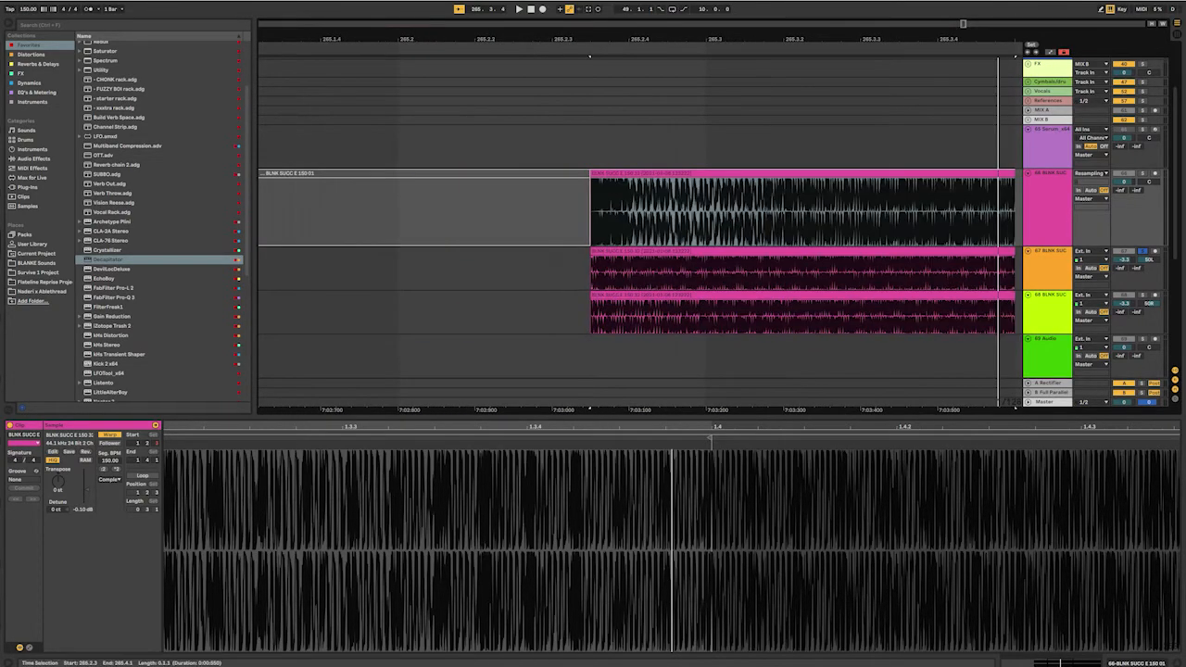
{"action": "scroll", "coordinate": [997, 232], "scroll_direction": "down", "scroll_amount": 3}
{"action": "left_click", "coordinate": [960, 271]}
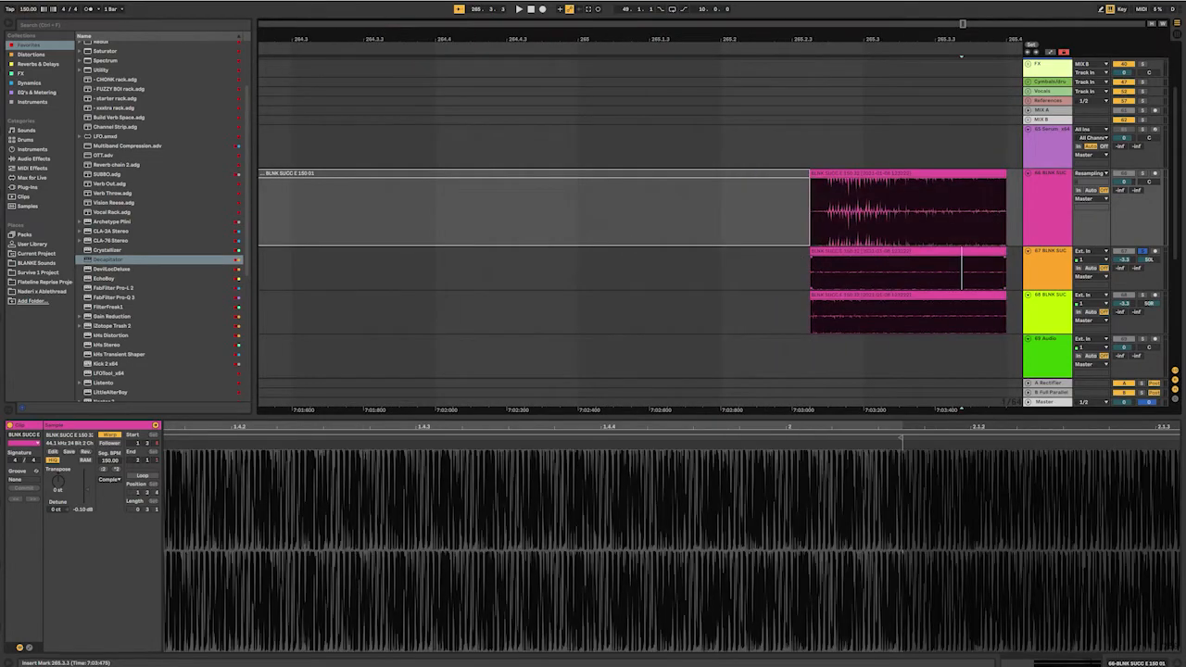
{"action": "scroll", "coordinate": [961, 271], "scroll_direction": "right", "scroll_amount": 3}
{"action": "scroll", "coordinate": [966, 271], "scroll_direction": "up", "scroll_amount": 3}
{"action": "left_click", "coordinate": [805, 271]}
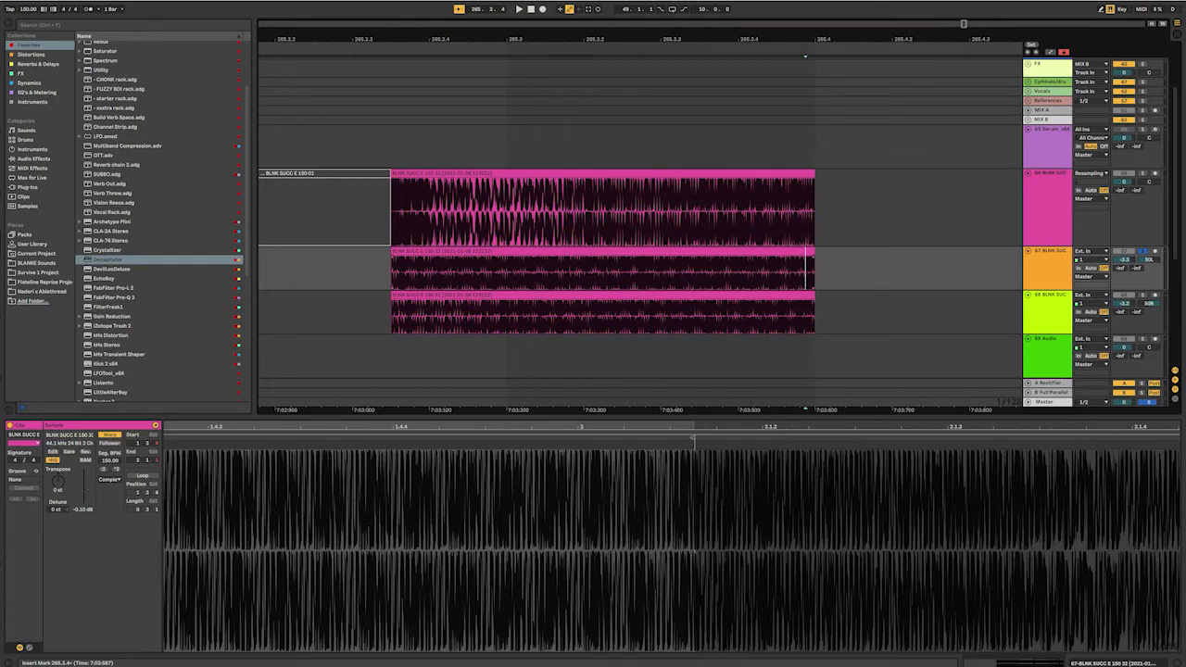
- Audition the two soloed side copies together through the end of the hit at 265.4.1
{"action": "left_click", "coordinate": [800, 251]}
{"action": "key", "text": "space"}
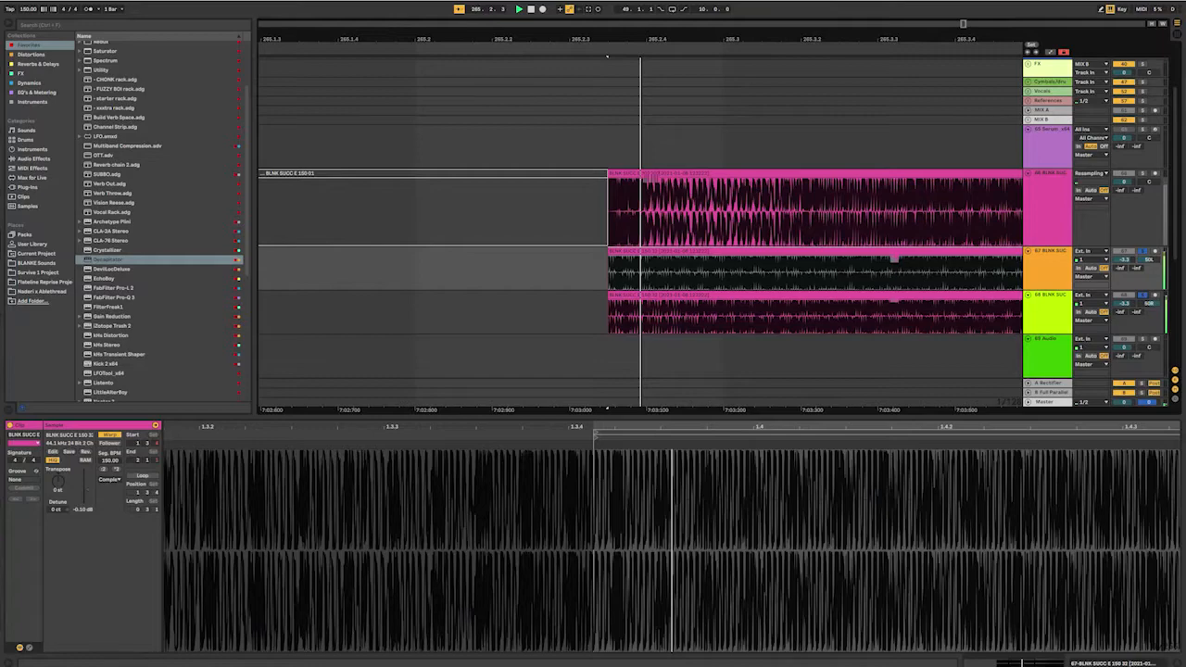
{"action": "key", "text": "space"}
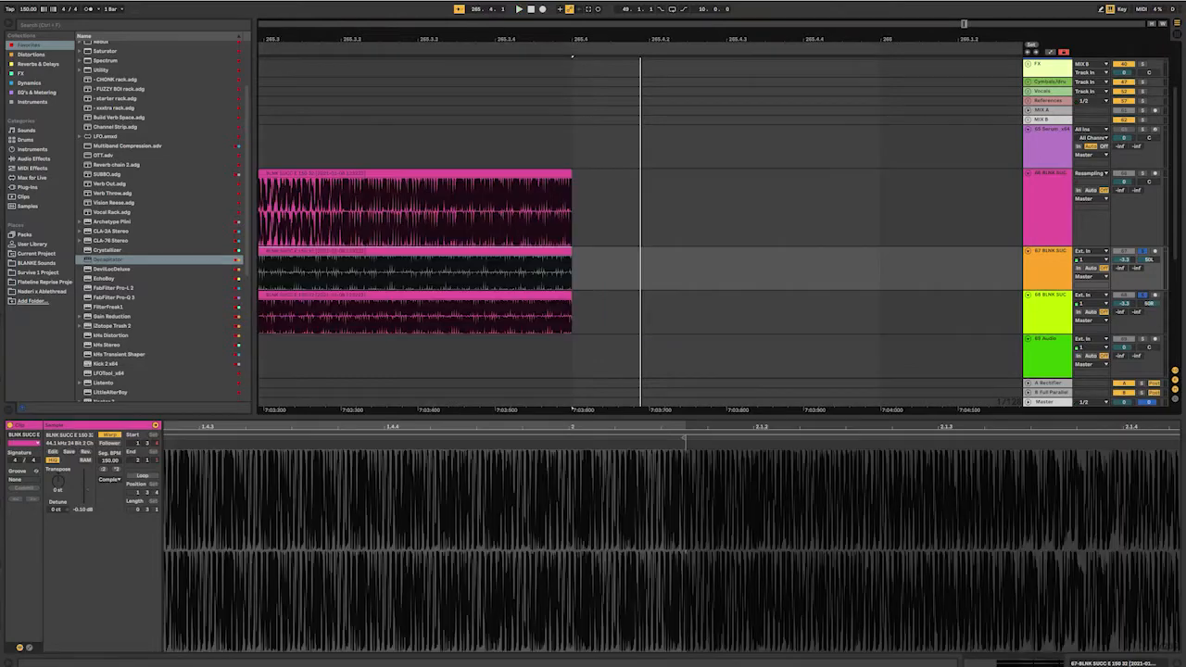
{"action": "key", "text": "space"}
{"action": "key", "text": "space"}
{"action": "scroll", "coordinate": [547, 270], "scroll_direction": "down", "scroll_amount": 2}
{"action": "scroll", "coordinate": [545, 271], "scroll_direction": "down", "scroll_amount": 1}
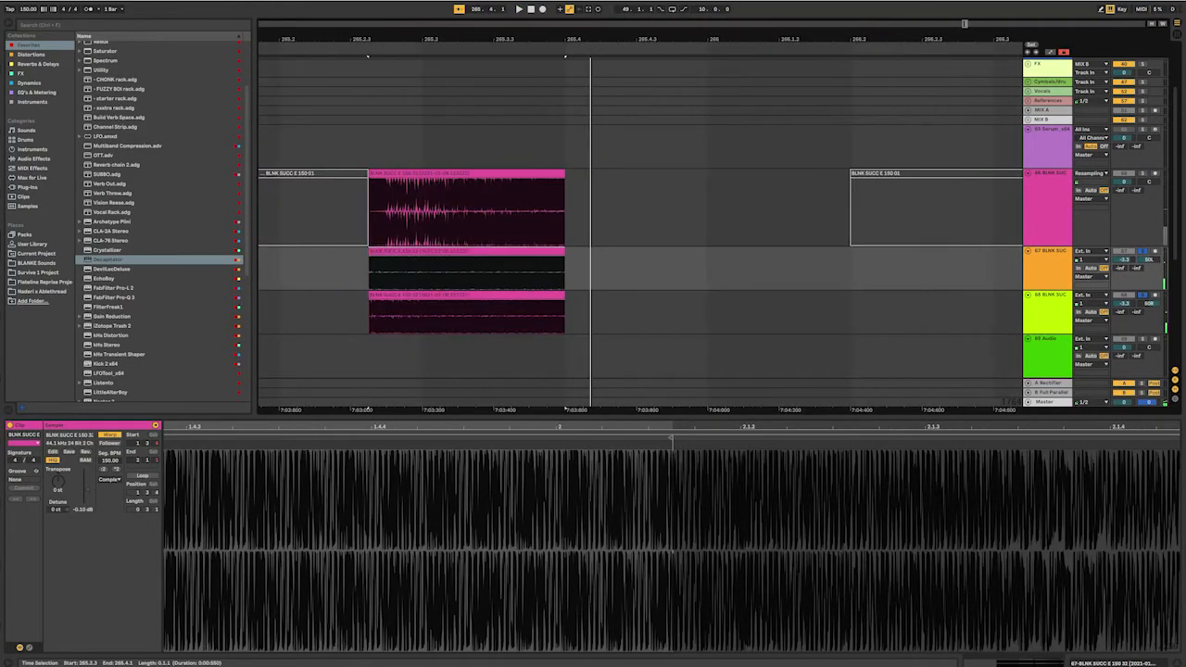
{"action": "scroll", "coordinate": [332, 270], "scroll_direction": "up", "scroll_amount": 2}
- Add the main hit's track to the solo group and audition all three layers together
{"action": "left_click", "coordinate": [559, 295]}
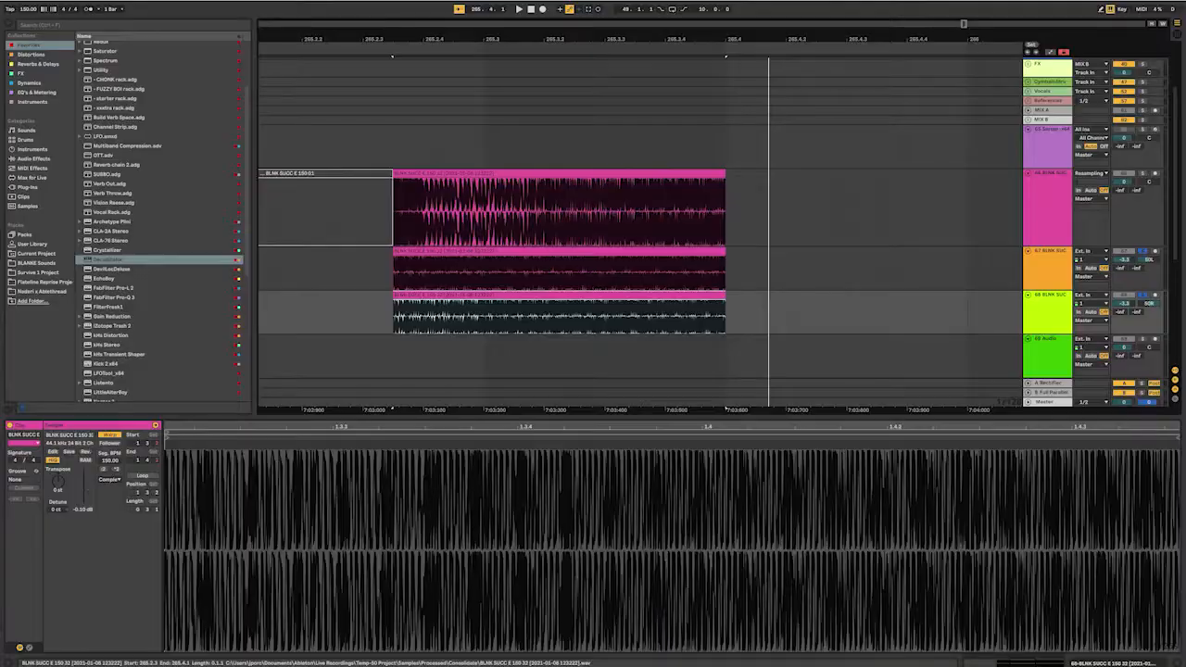
{"action": "left_click", "coordinate": [1142, 173], "text": "ctrl"}
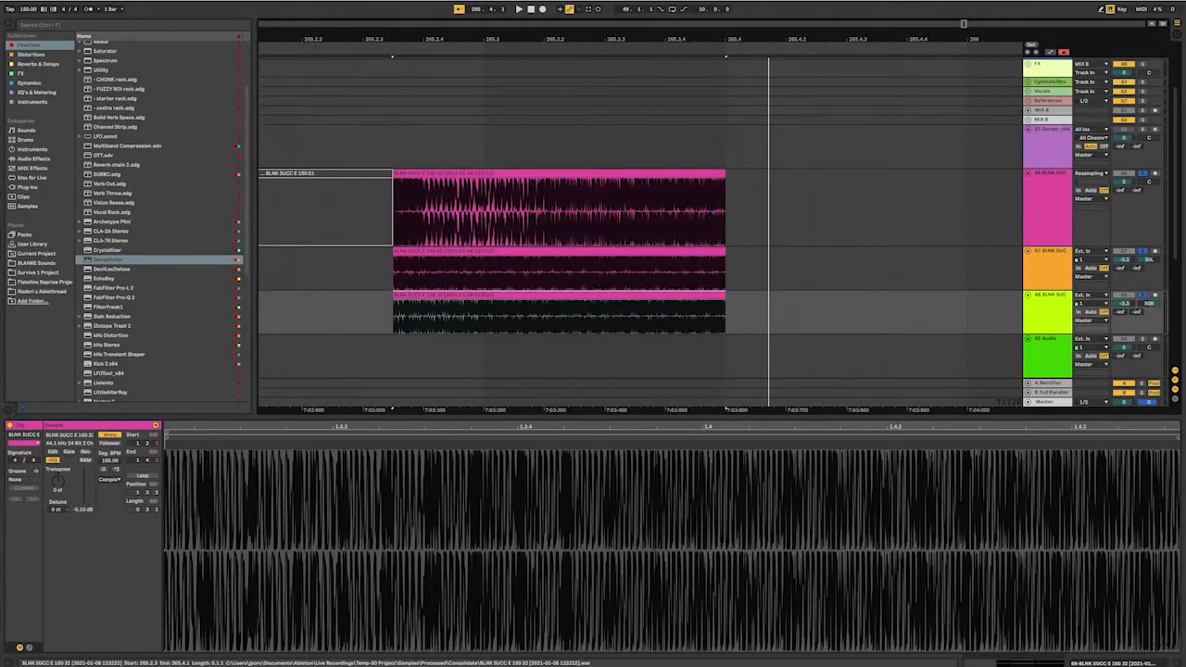
{"action": "key", "text": "space"}
{"action": "key", "text": "space"}
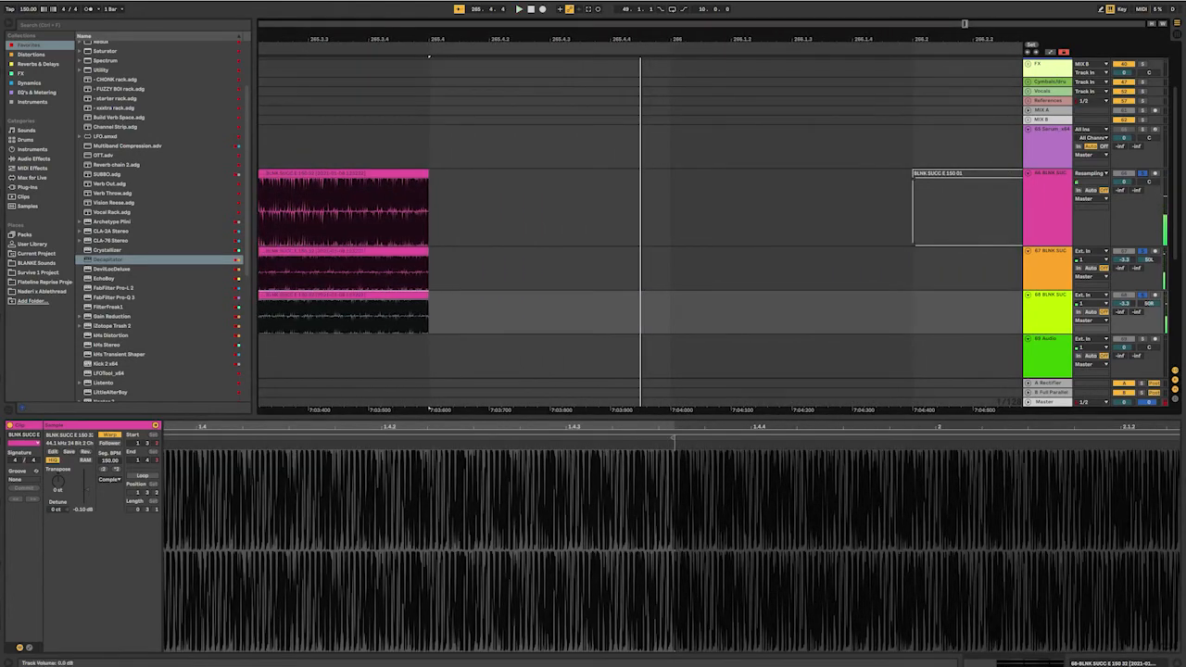
- Take the main hit's track out of solo and audition the long resampled take around bar 268
{"action": "left_click", "coordinate": [1142, 174]}
{"action": "scroll", "coordinate": [913, 211], "scroll_direction": "down", "scroll_amount": 10}
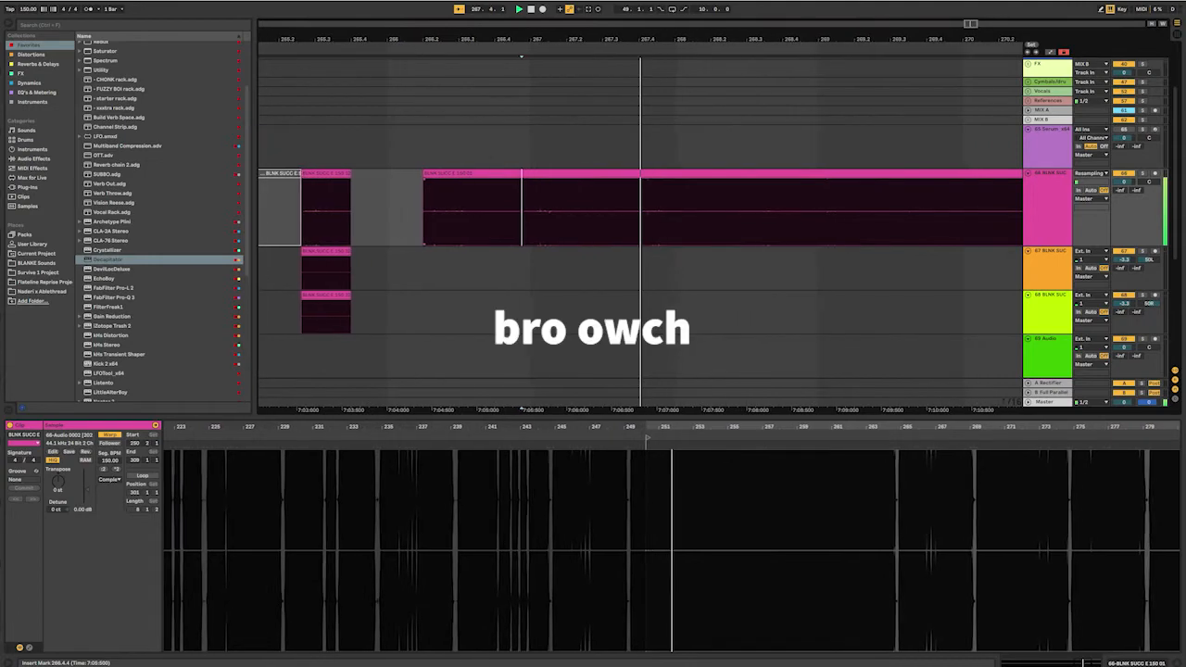
{"action": "scroll", "coordinate": [421, 204], "scroll_direction": "down", "scroll_amount": 2}
{"action": "scroll", "coordinate": [422, 204], "scroll_direction": "down", "scroll_amount": 3}
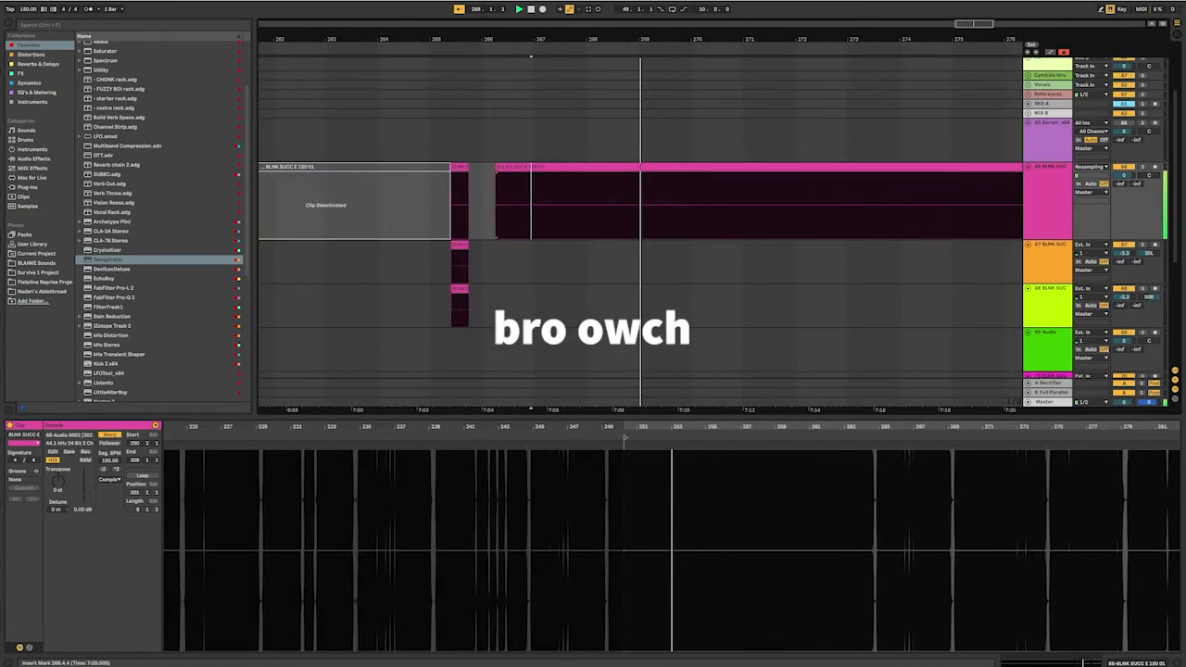
{"action": "scroll", "coordinate": [594, 206], "scroll_direction": "up", "scroll_amount": 8}
{"action": "left_click", "coordinate": [595, 206]}
{"action": "key", "text": "space"}
{"action": "key", "text": "space"}
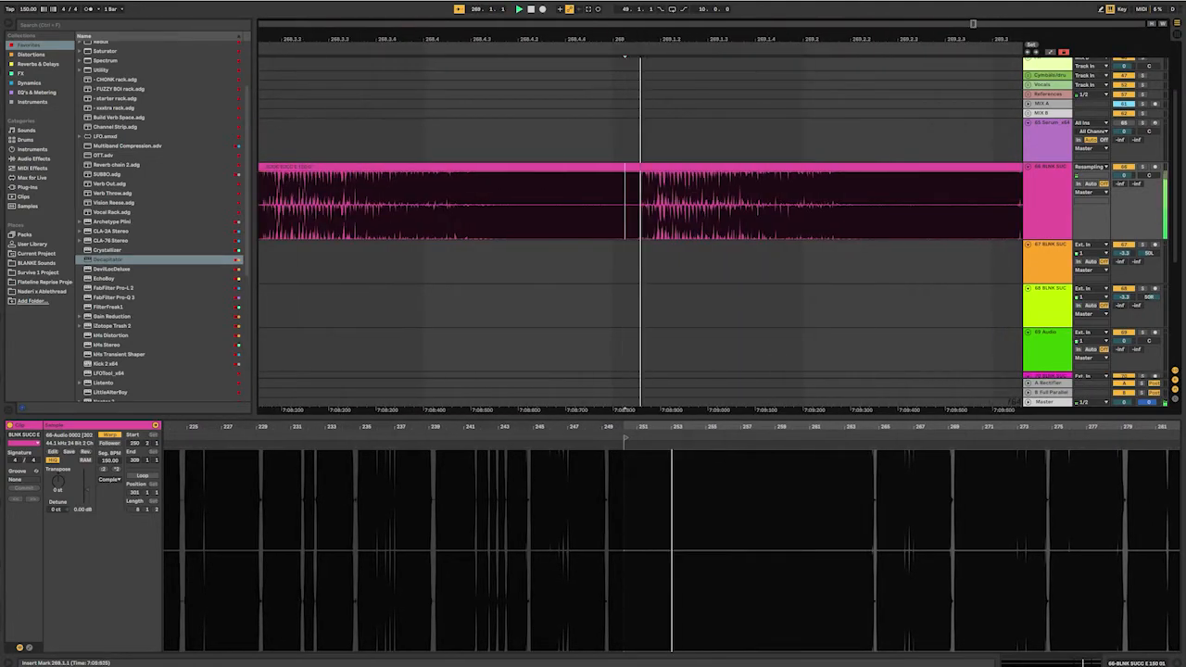
- Audition the short hits before bar 269 and split out the section of the take from about 268.4 to 269
{"action": "key", "text": "space"}
{"action": "left_click", "coordinate": [321, 205]}
{"action": "key", "text": "space"}
{"action": "key", "text": "space"}
{"action": "key", "text": "space"}
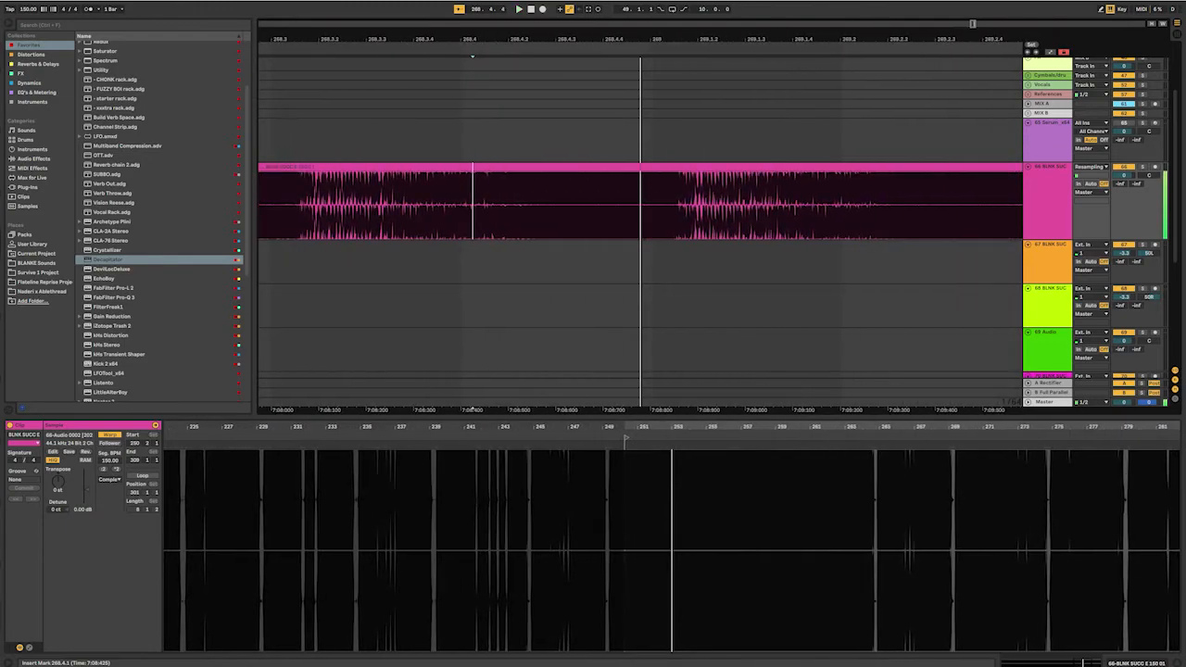
{"action": "left_click", "coordinate": [461, 205]}
{"action": "key", "text": "space"}
{"action": "key", "text": "space"}
{"action": "left_click_drag", "start_coordinate": [461, 205], "coordinate": [650, 205]}
{"action": "key", "text": "ctrl+e"}
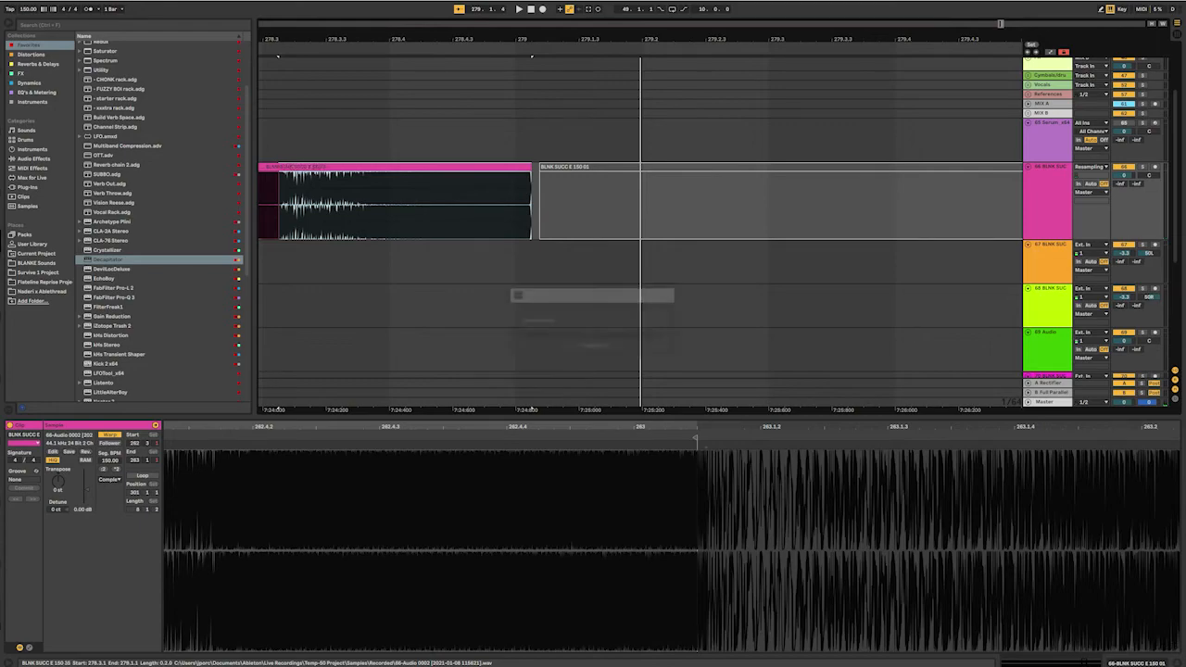
- Audition the consolidated hit ending at 279.1.1 and reactivate the long deactivated take that follows it
{"action": "key", "text": "space"}
{"action": "key", "text": "space"}
{"action": "left_click", "coordinate": [641, 168]}
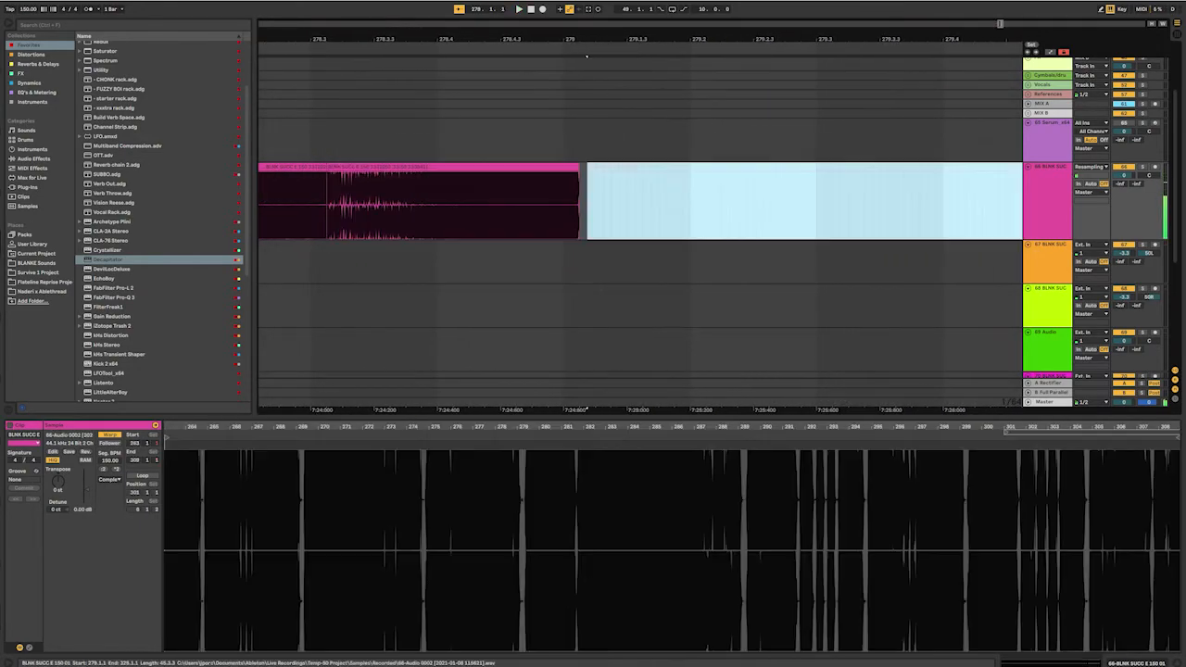
{"action": "key", "text": "space"}
{"action": "key", "text": "space"}
{"action": "scroll", "coordinate": [627, 204], "scroll_direction": "down", "scroll_amount": 4}
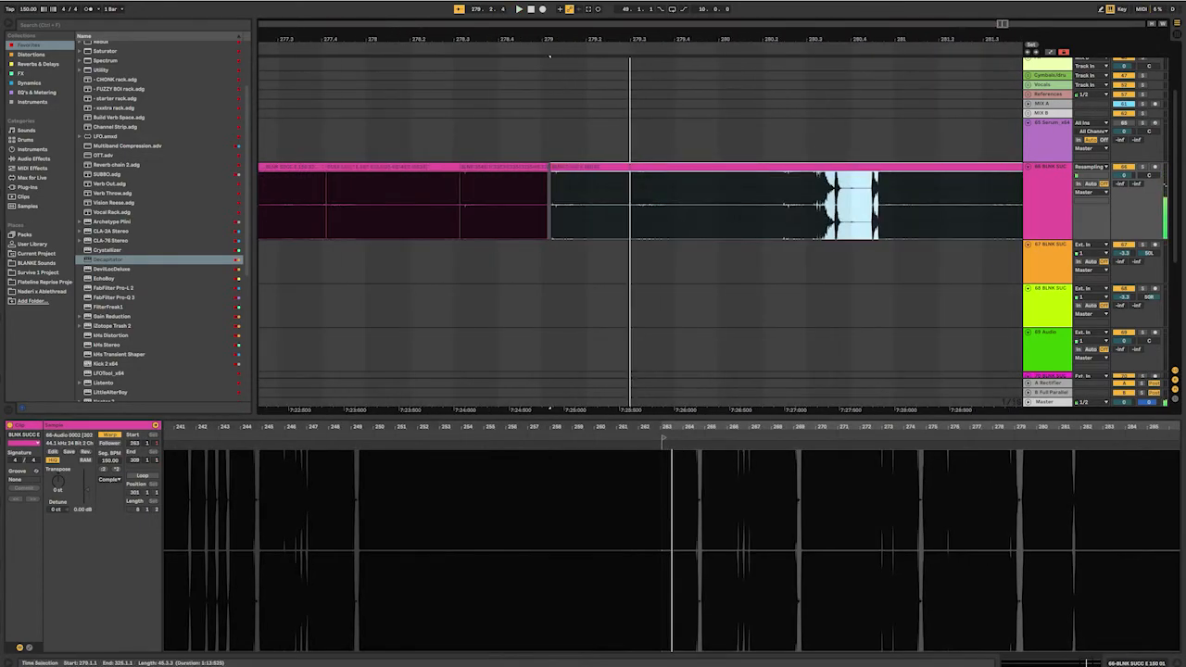
- Audition the reactivated take from about 302.3.1 through the chopped hits around bar 308
{"action": "key", "text": "ctrl+a"}
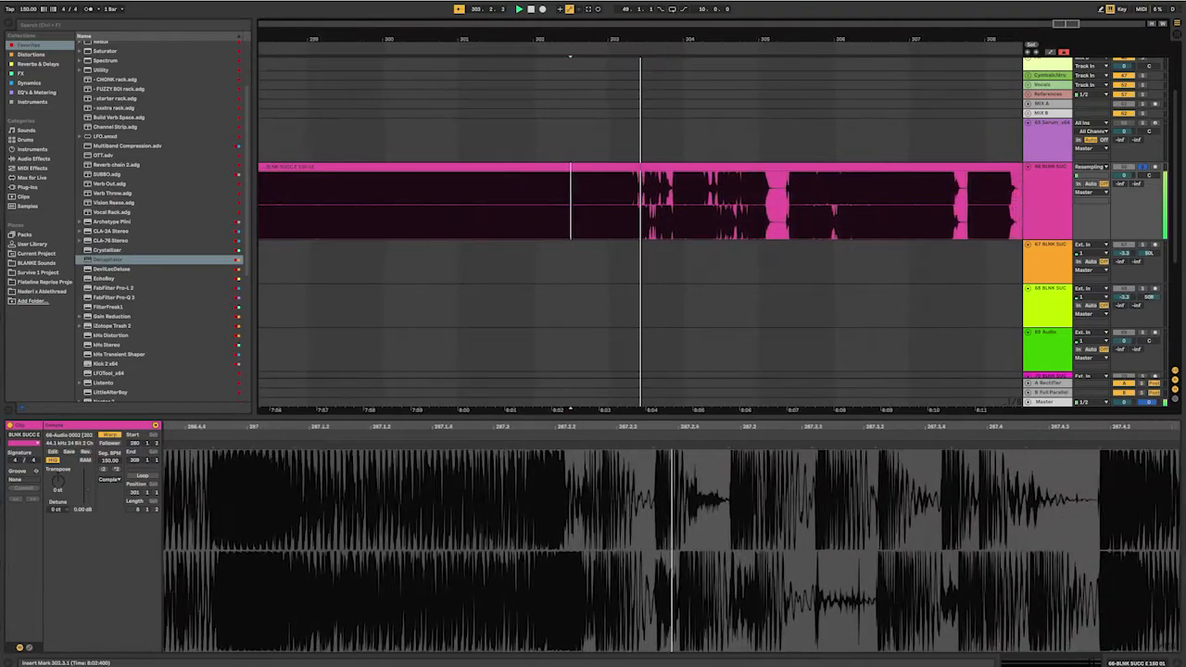
{"action": "key", "text": "plus"}
{"action": "key", "text": "plus"}
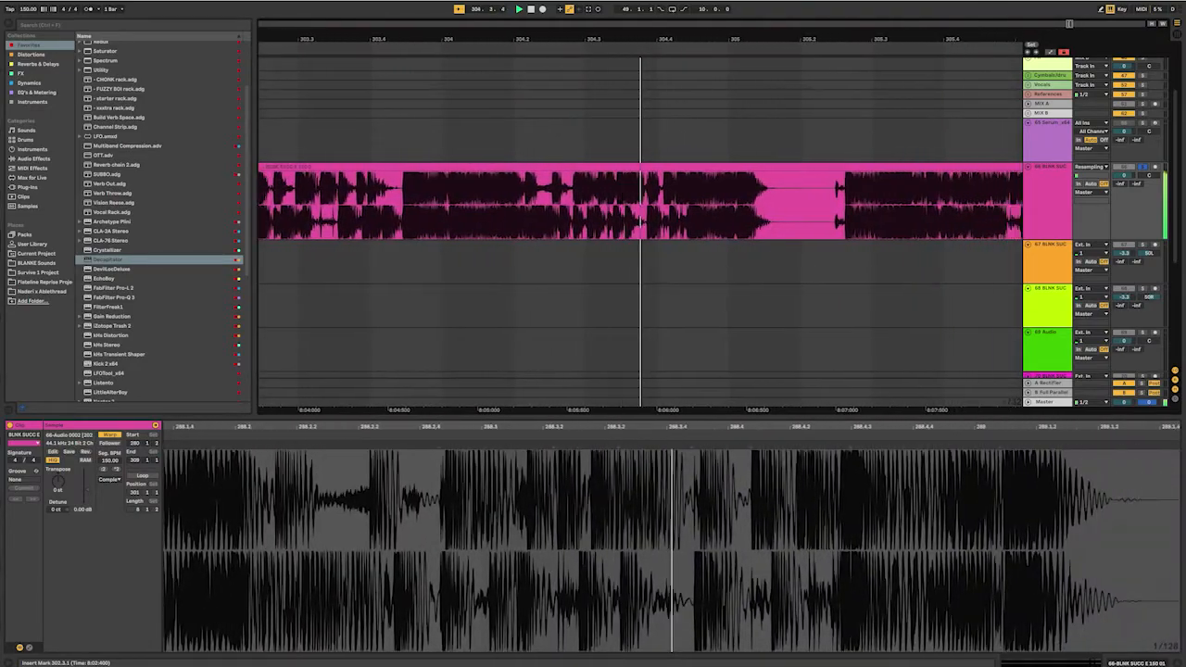
{"action": "key", "text": "space"}
{"action": "scroll", "coordinate": [640, 201], "scroll_direction": "left", "scroll_amount": 3}
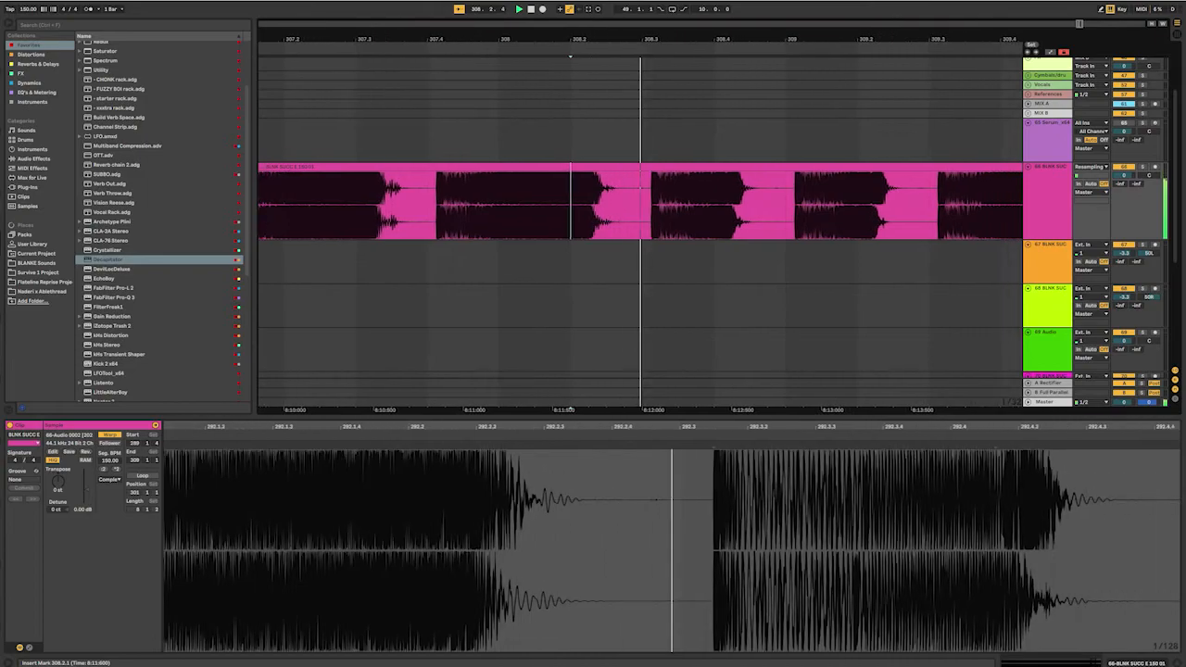
{"action": "scroll", "coordinate": [640, 201], "scroll_direction": "down", "scroll_amount": 5}
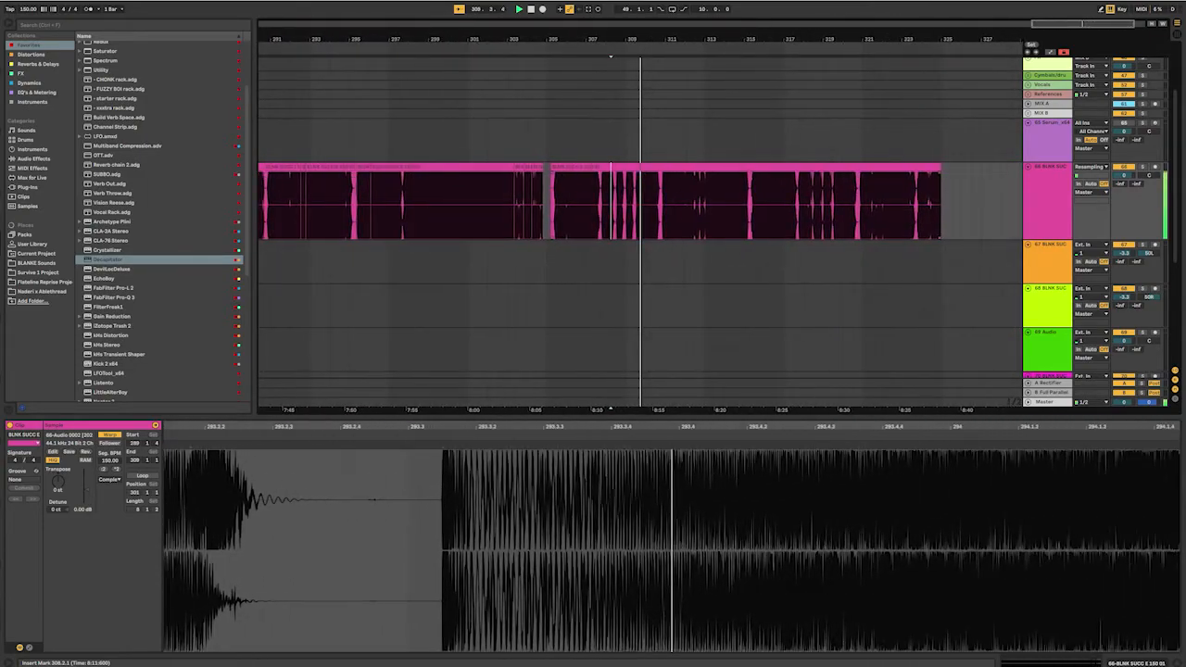
{"action": "scroll", "coordinate": [640, 201], "scroll_direction": "up", "scroll_amount": 2}
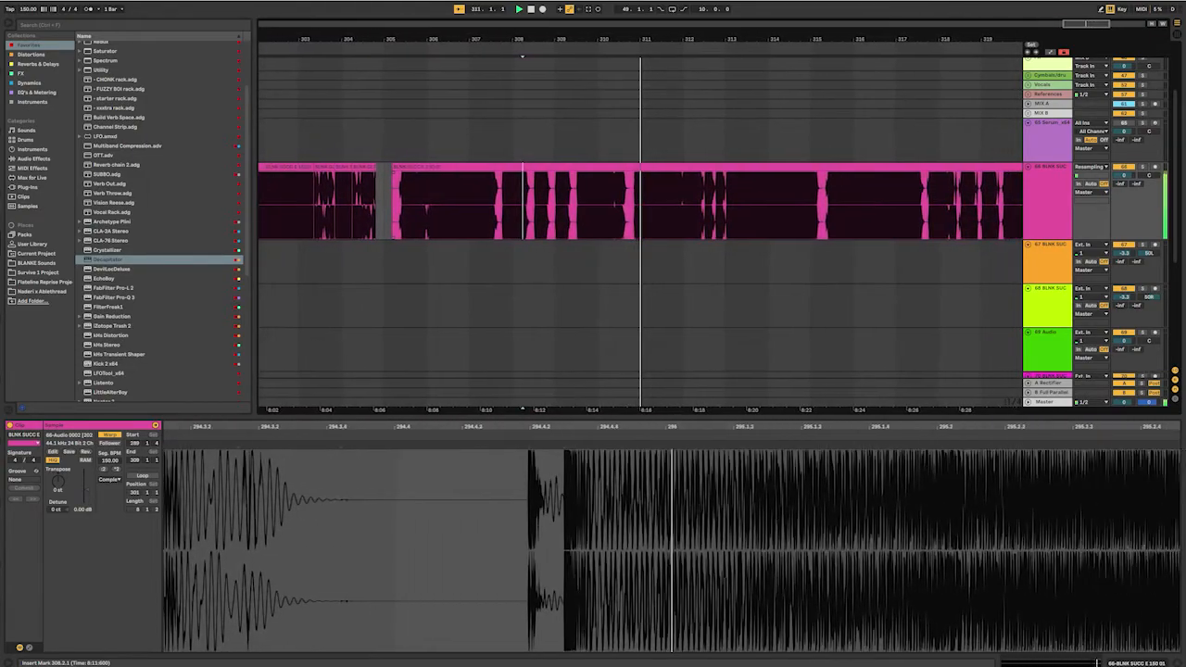
- Audition the glitch passage around bar 310 of the take
{"action": "scroll", "coordinate": [607, 201], "scroll_direction": "up", "scroll_amount": 4}
{"action": "left_click", "coordinate": [580, 202]}
{"action": "key", "text": "space"}
{"action": "scroll", "coordinate": [593, 202], "scroll_direction": "up", "scroll_amount": 3}
{"action": "key", "text": "space"}
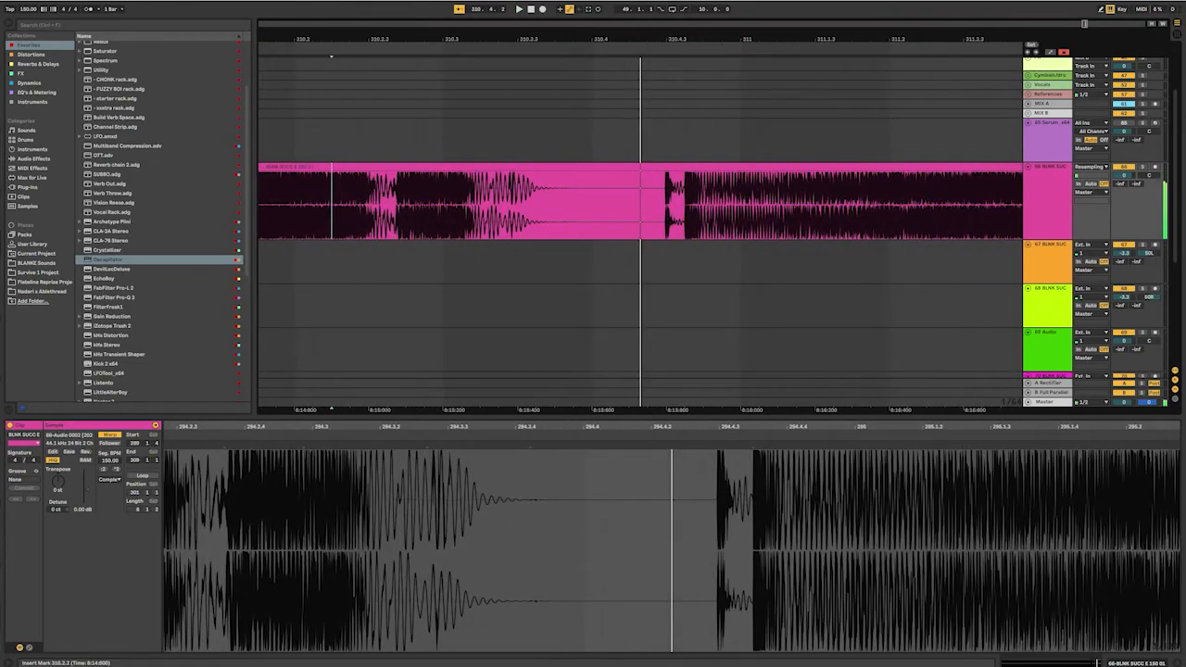
{"action": "left_click", "coordinate": [341, 202]}
{"action": "key", "text": "space"}
{"action": "key", "text": "space"}
- Audition the glitch near 310.2.3 up close to find a clean start point
{"action": "scroll", "coordinate": [427, 201], "scroll_direction": "up", "scroll_amount": 3}
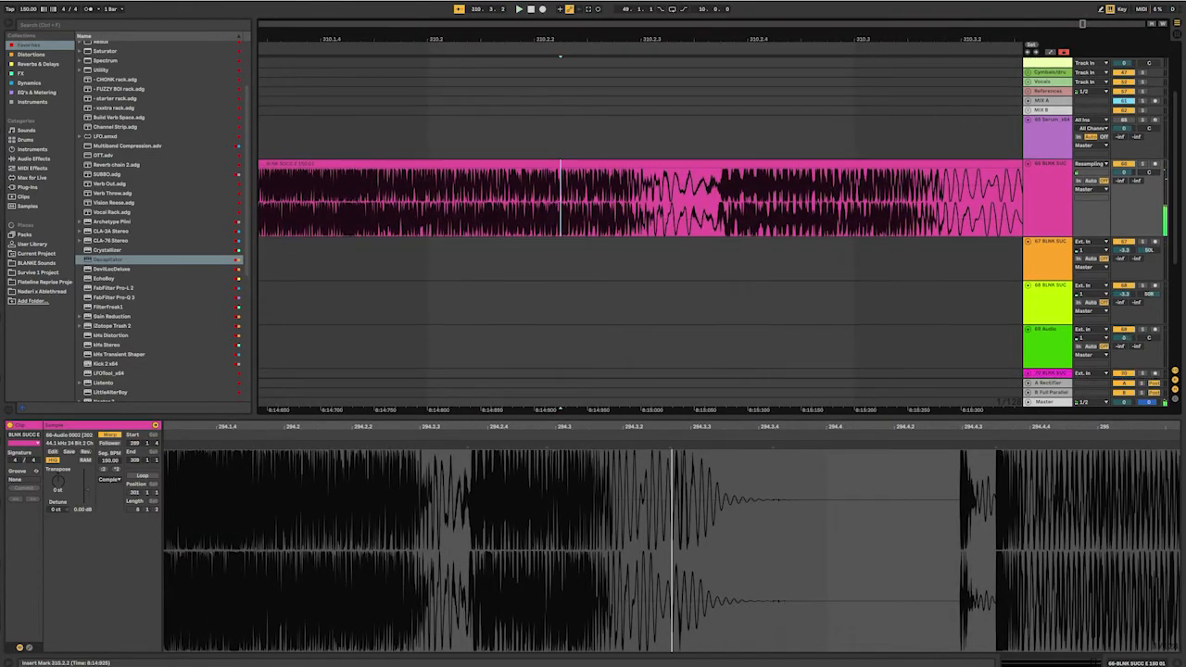
{"action": "left_click", "coordinate": [706, 202]}
{"action": "key", "text": "space"}
{"action": "key", "text": "space"}
{"action": "scroll", "coordinate": [640, 202], "scroll_direction": "down", "scroll_amount": 3}
{"action": "key", "text": "space"}
{"action": "key", "text": "space"}
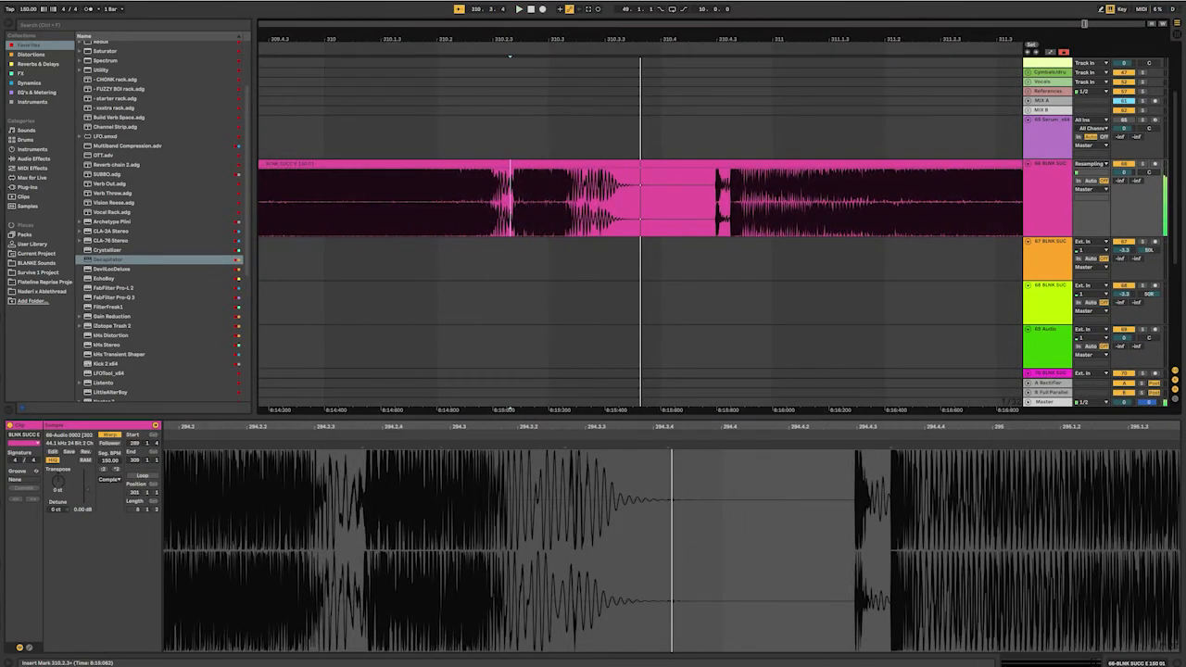
- Split out the glitch from about 310.2.3 to 310.3.4 and rename the new clip within the BLNK SUCC E 150 series
{"action": "key", "text": "ctrl+e"}
{"action": "left_click", "coordinate": [647, 202]}
{"action": "key", "text": "ctrl+e"}
{"action": "left_click", "coordinate": [579, 164]}
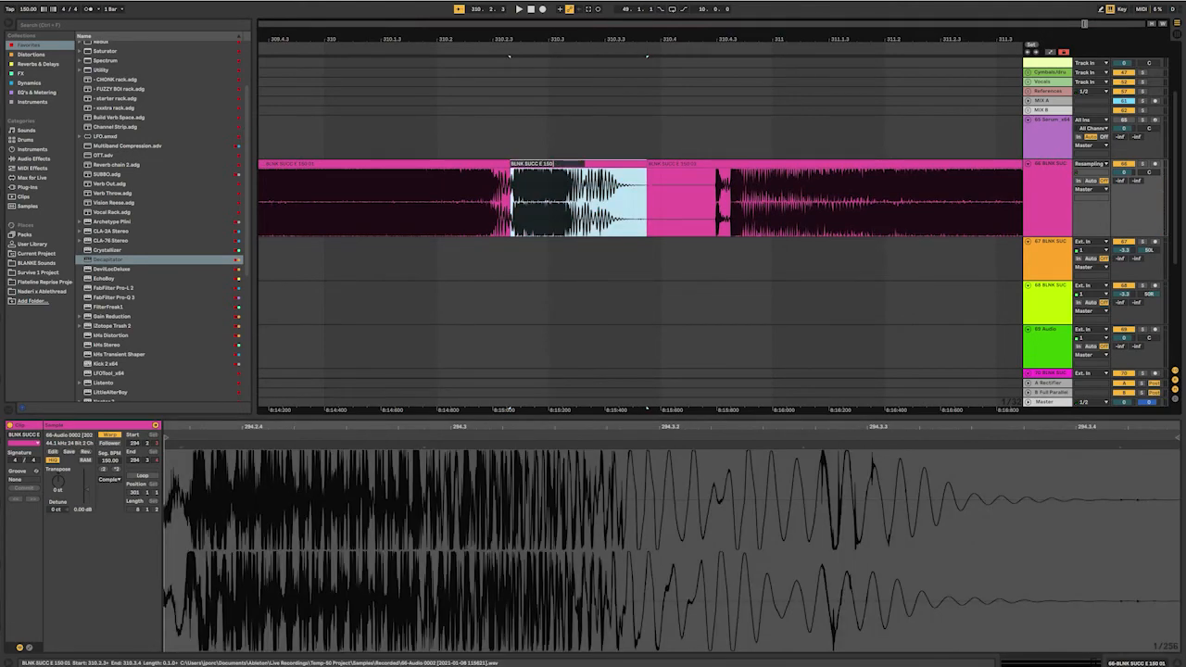
{"action": "key", "text": "Return"}
- Audition the last remaining clip of the take from its opening around 320.4.3
{"action": "scroll", "coordinate": [579, 202], "scroll_direction": "down", "scroll_amount": 3}
{"action": "key", "text": "space"}
{"action": "left_click", "coordinate": [545, 194]}
{"action": "key", "text": "space"}
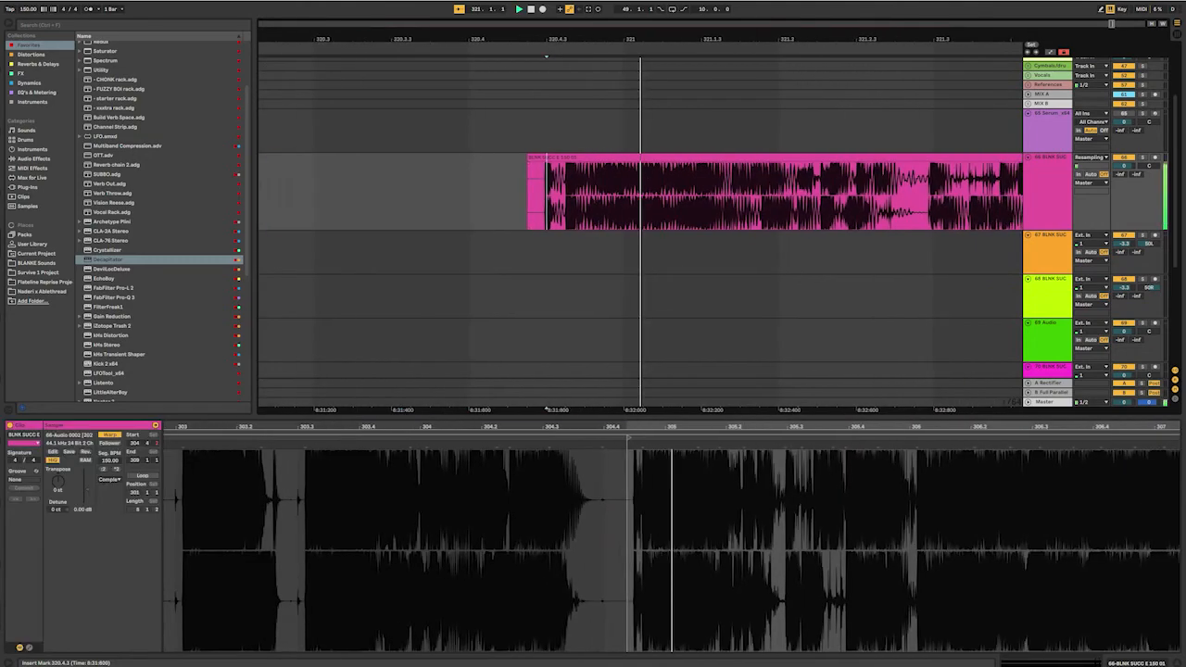
{"action": "scroll", "coordinate": [635, 195], "scroll_direction": "up", "scroll_amount": 2}
{"action": "key", "text": "space"}
{"action": "key", "text": "space"}
{"action": "key", "text": "space"}
{"action": "left_click", "coordinate": [430, 195]}
{"action": "key", "text": "space"}
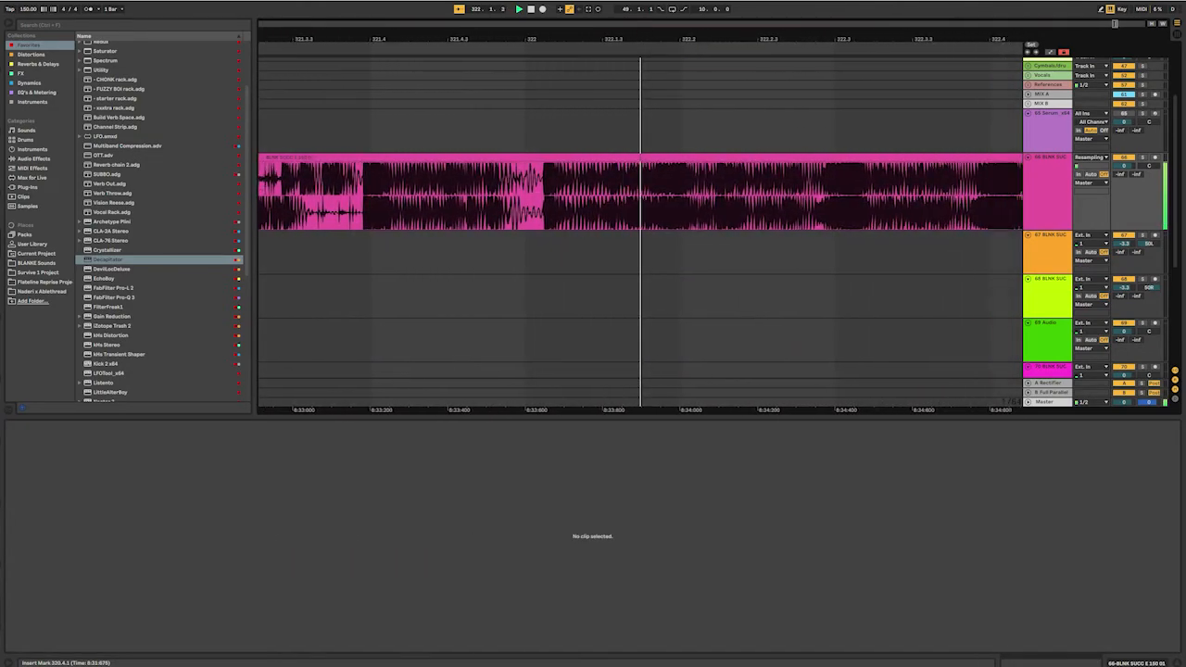
- Audition the final bars of the last clip from 323.4.1
{"action": "scroll", "coordinate": [640, 194], "scroll_direction": "down", "scroll_amount": 5}
{"action": "scroll", "coordinate": [640, 194], "scroll_direction": "up", "scroll_amount": 2}
{"action": "left_click", "coordinate": [736, 196]}
{"action": "key", "text": "space"}
{"action": "key", "text": "space"}
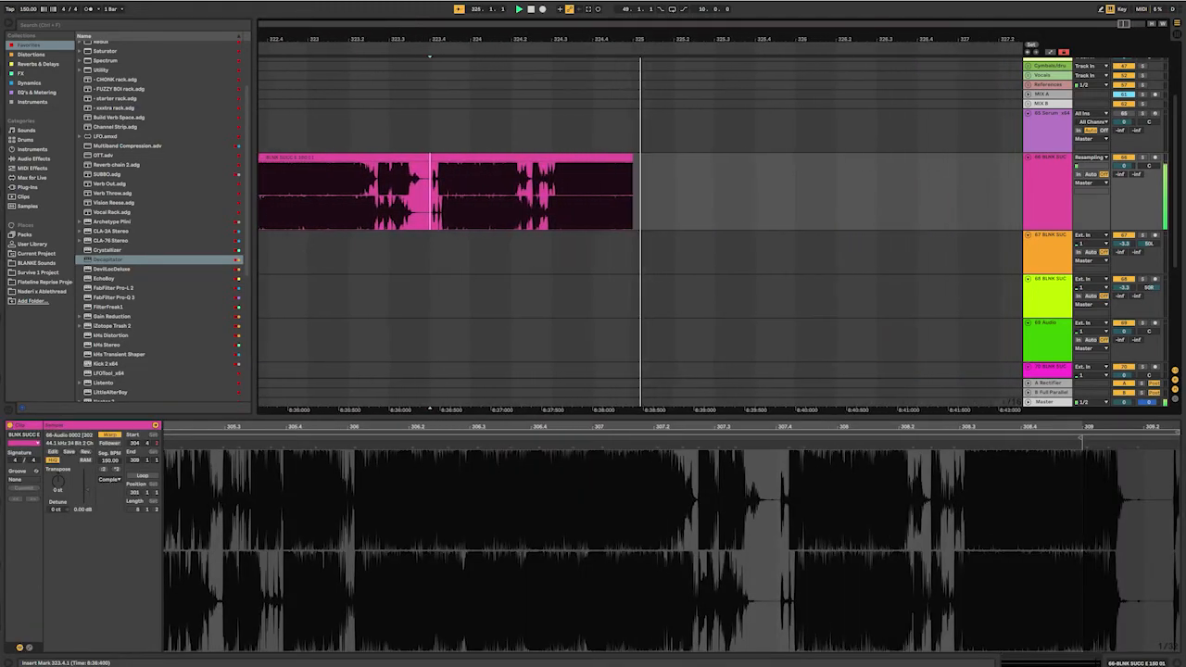
- Extend the end of the last clip to about 325.2.4 and audition its tail
{"action": "key", "text": "space"}
{"action": "left_click_drag", "start_coordinate": [518, 158], "coordinate": [529, 157]}
{"action": "left_click_drag", "start_coordinate": [626, 157], "coordinate": [691, 157]}
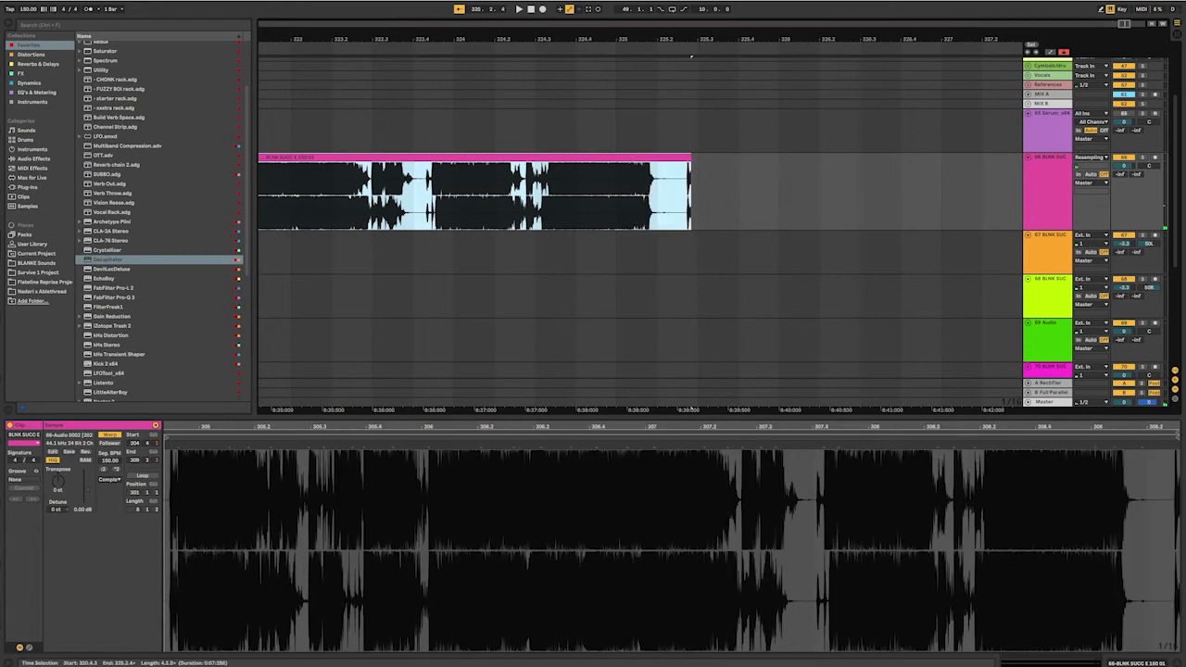
{"action": "left_click", "coordinate": [638, 195]}
{"action": "key", "text": "space"}
{"action": "left_click", "coordinate": [758, 194]}
{"action": "key", "text": "space"}
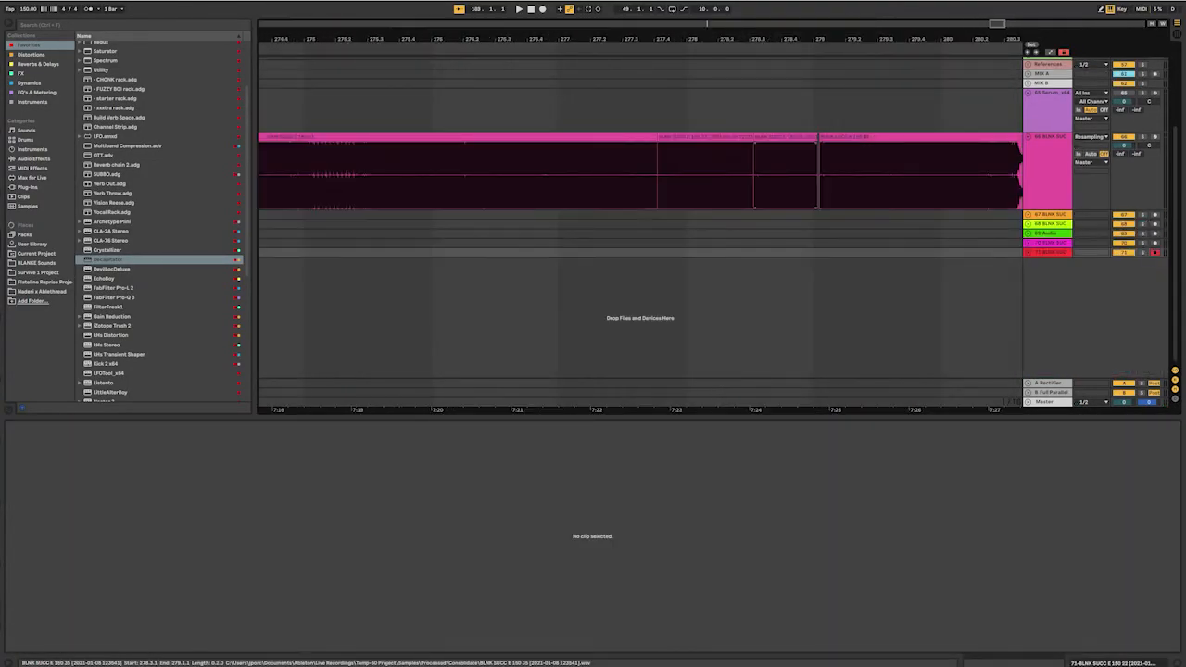
- Show the audio file of the consolidated clip spanning 278.3.1 to 279.1.1 in File Explorer
{"action": "left_click", "coordinate": [786, 137]}
{"action": "right_click", "coordinate": [795, 139]}
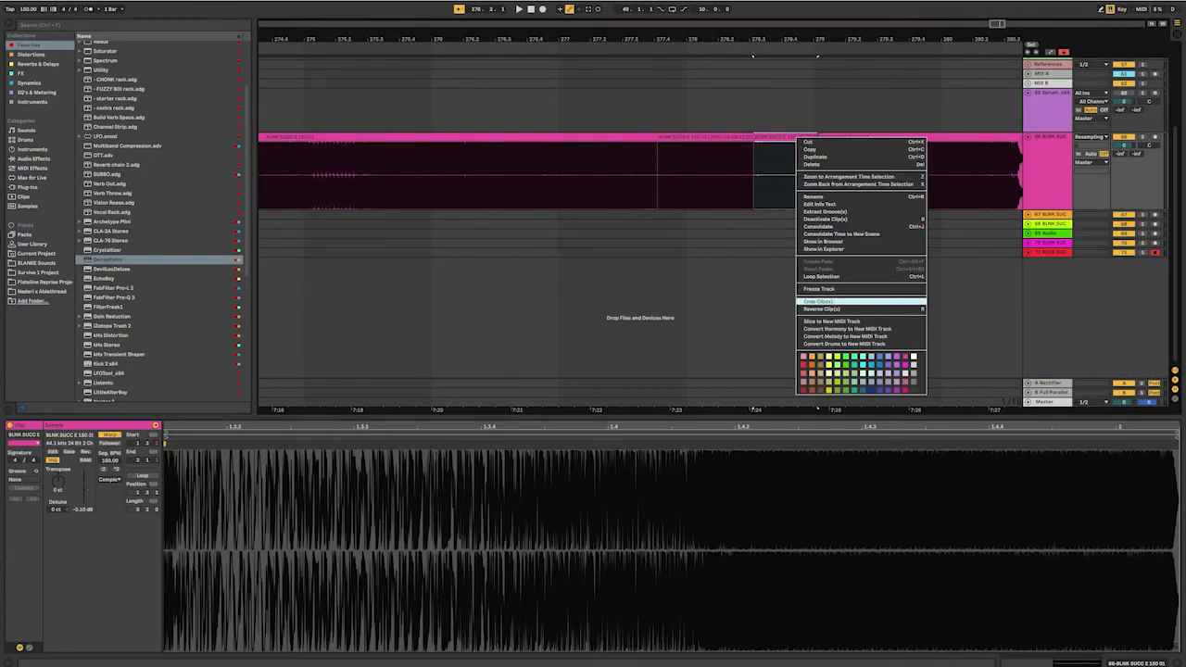
{"action": "key", "text": "Escape"}
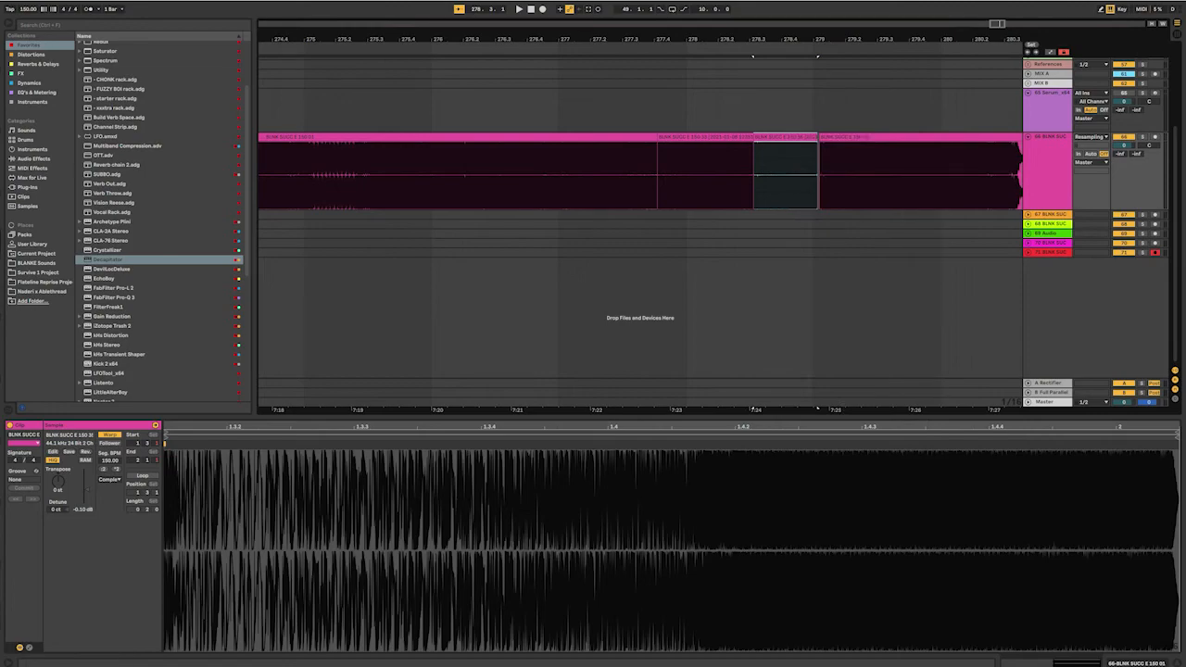
{"action": "mouse_move", "coordinate": [302, 664]}
{"action": "left_click", "coordinate": [389, 633]}
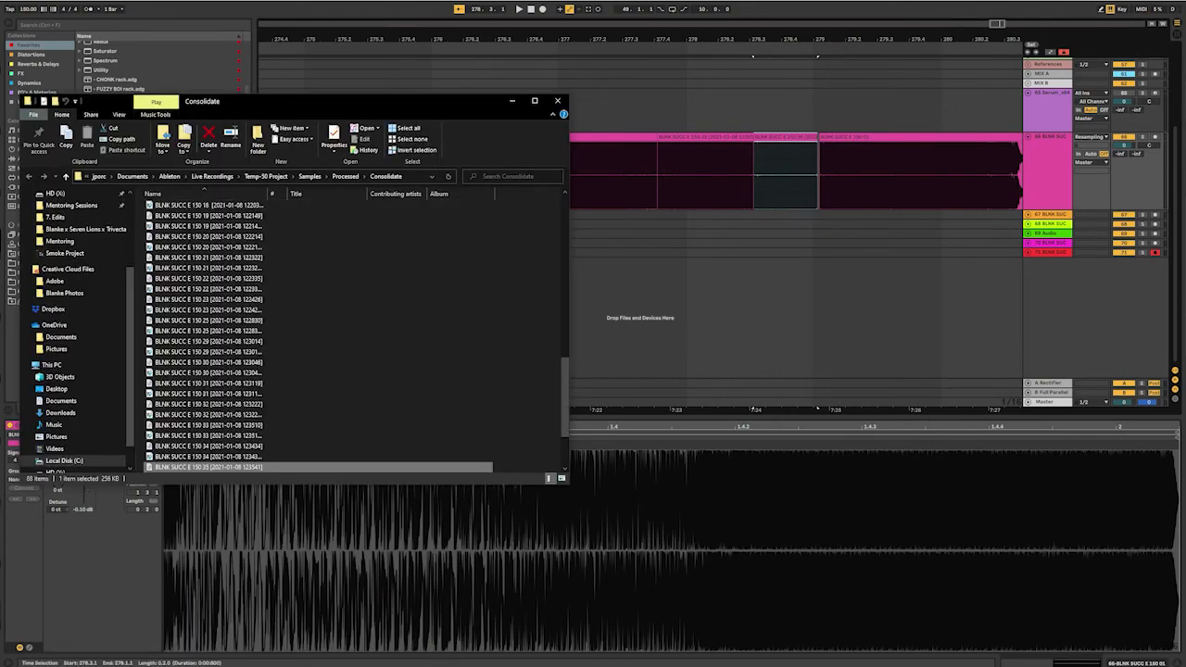
- Move the Consolidate folder window aside and look through its BLNK GLITCH ART and BLNK SUCC files
{"action": "left_click_drag", "start_coordinate": [449, 102], "coordinate": [1056, 52]}
{"action": "scroll", "coordinate": [880, 278], "scroll_direction": "up", "scroll_amount": 15}
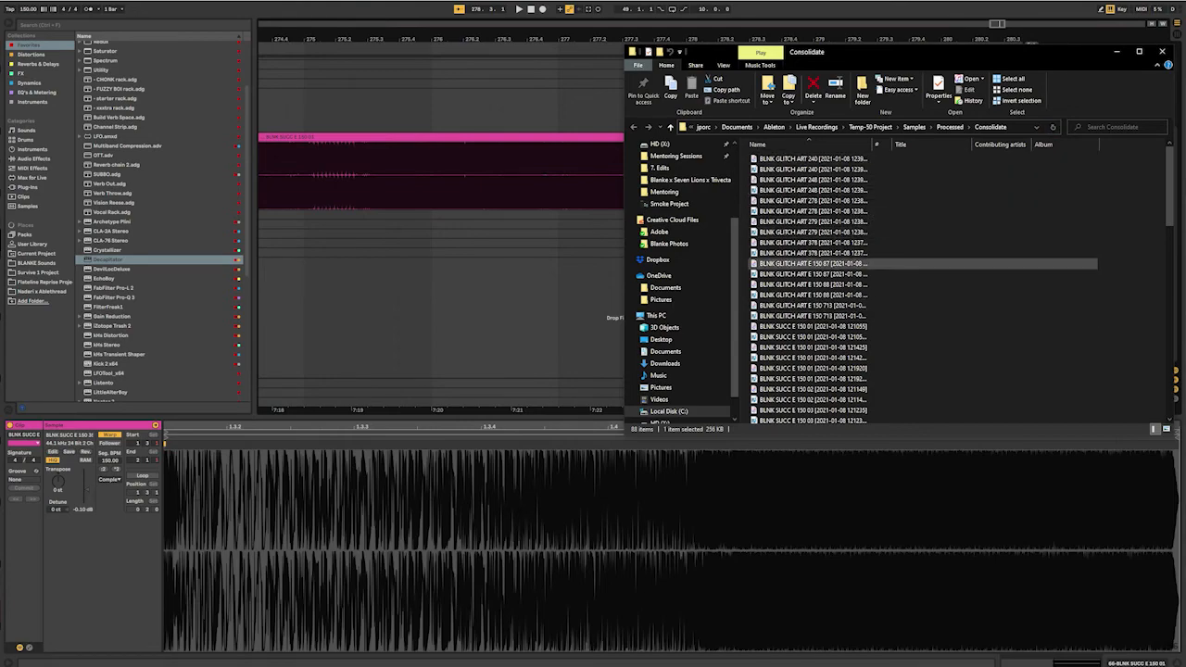
{"action": "scroll", "coordinate": [927, 320], "scroll_direction": "down", "scroll_amount": 13}
{"action": "scroll", "coordinate": [926, 287], "scroll_direction": "up", "scroll_amount": 15}
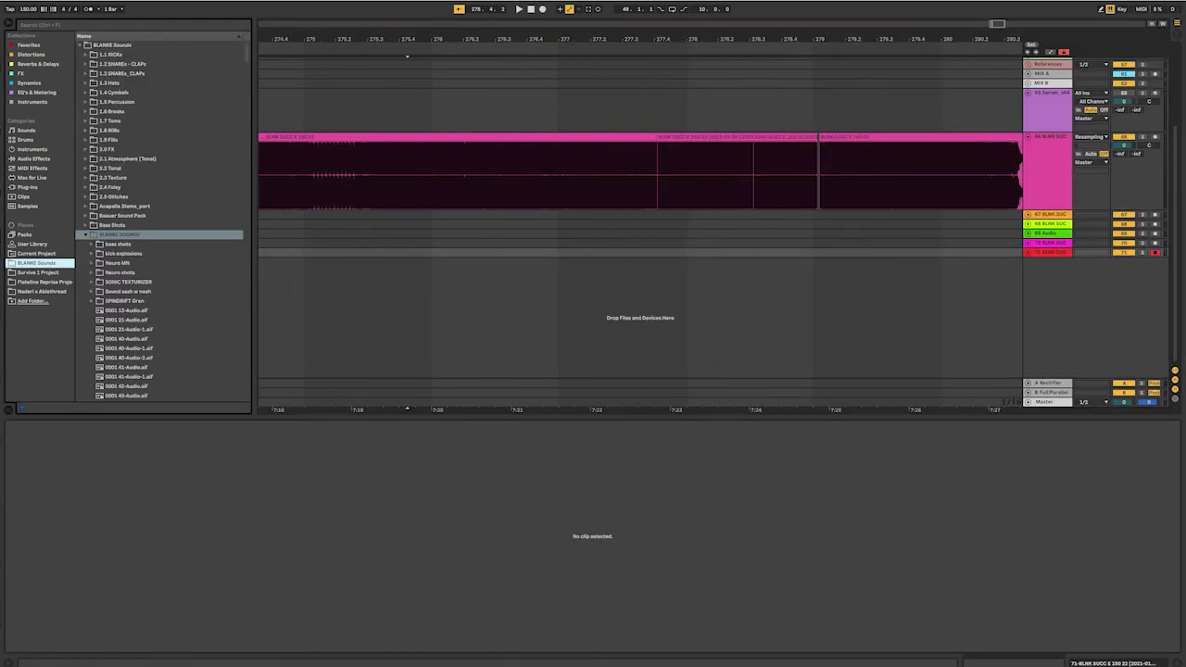
- Browse the BLANKE SOUNDS library folder and preview some of its BLNK ATL, BLNK BLEEP and BLNK Brain samples
{"action": "scroll", "coordinate": [159, 222], "scroll_direction": "down", "scroll_amount": 15}
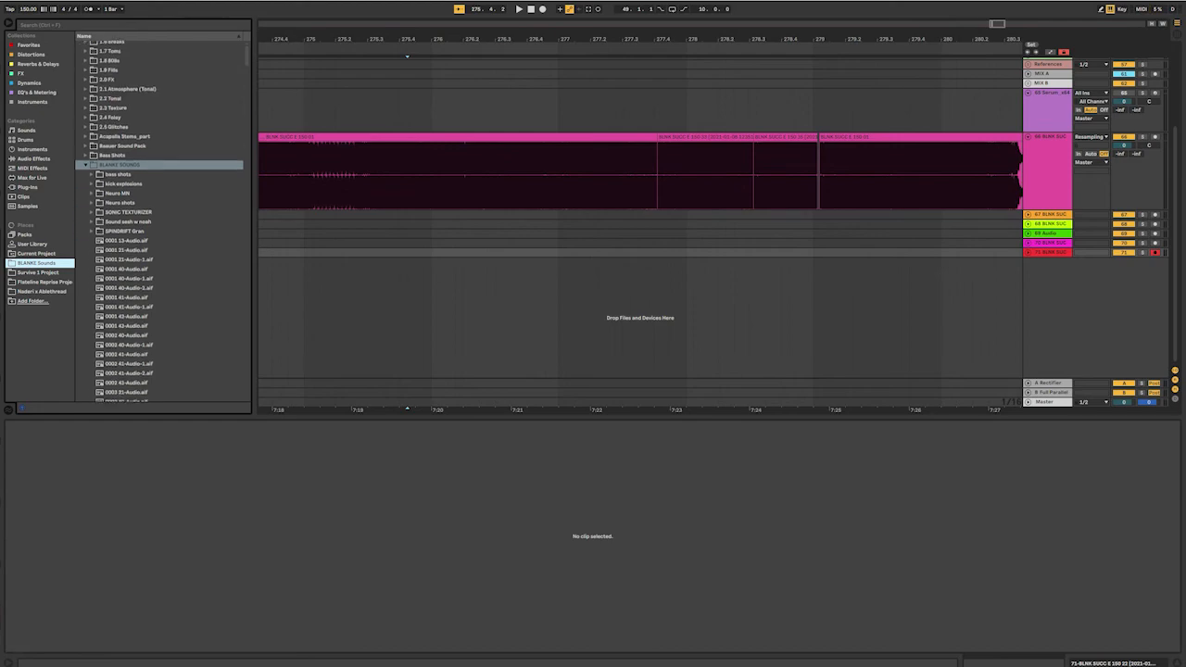
{"action": "scroll", "coordinate": [153, 315], "scroll_direction": "down", "scroll_amount": 10}
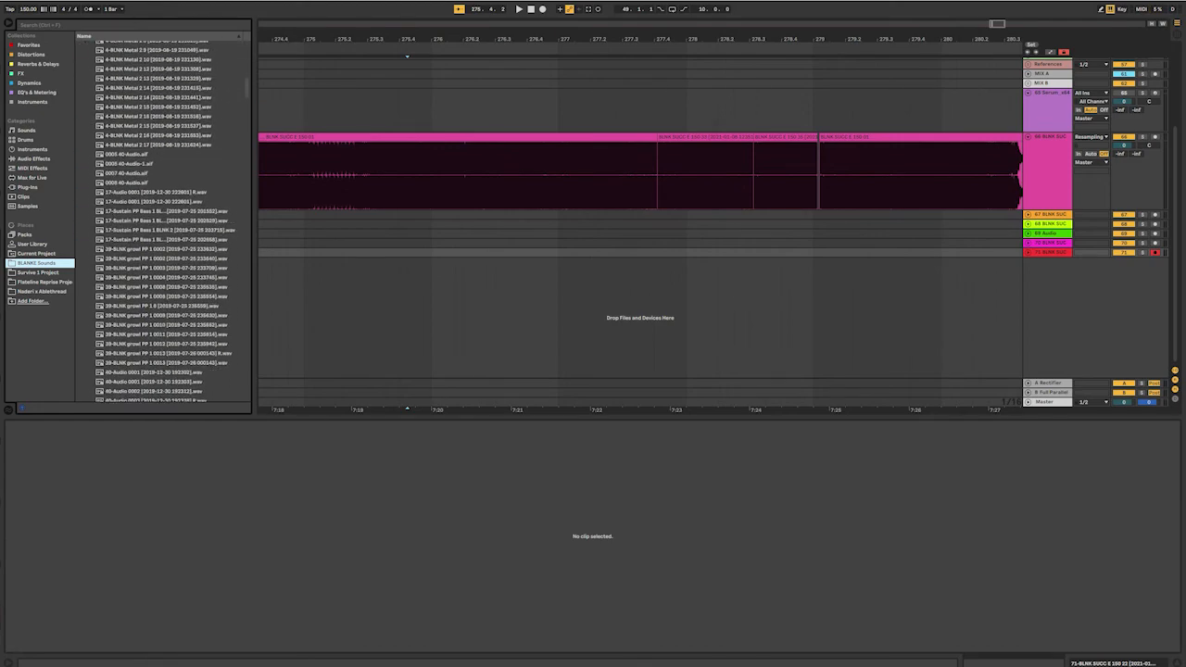
{"action": "left_click", "coordinate": [152, 329]}
{"action": "scroll", "coordinate": [153, 361], "scroll_direction": "down", "scroll_amount": 8}
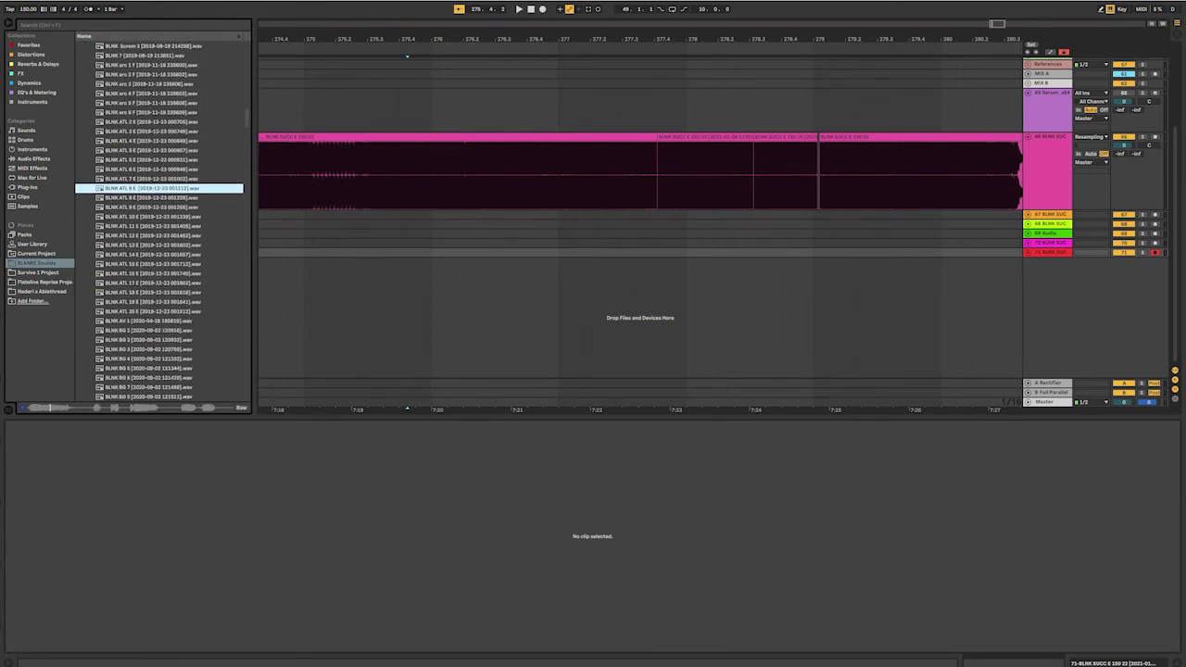
{"action": "left_click", "coordinate": [152, 347]}
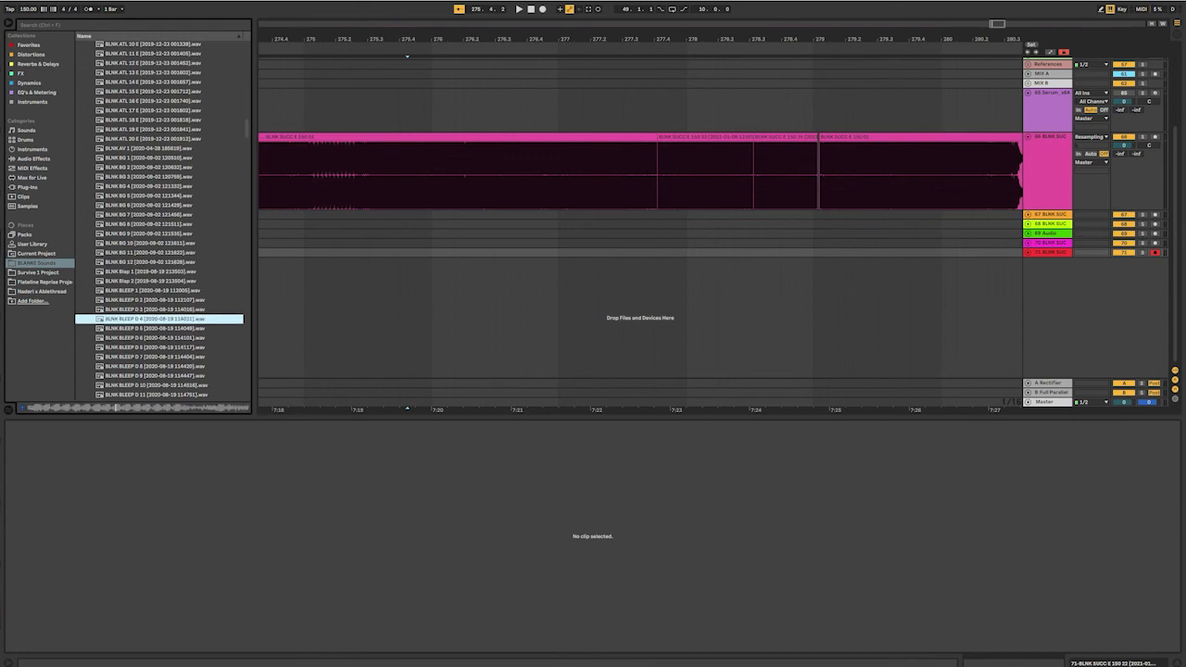
{"action": "scroll", "coordinate": [153, 371], "scroll_direction": "down", "scroll_amount": 9}
{"action": "left_click", "coordinate": [153, 325]}
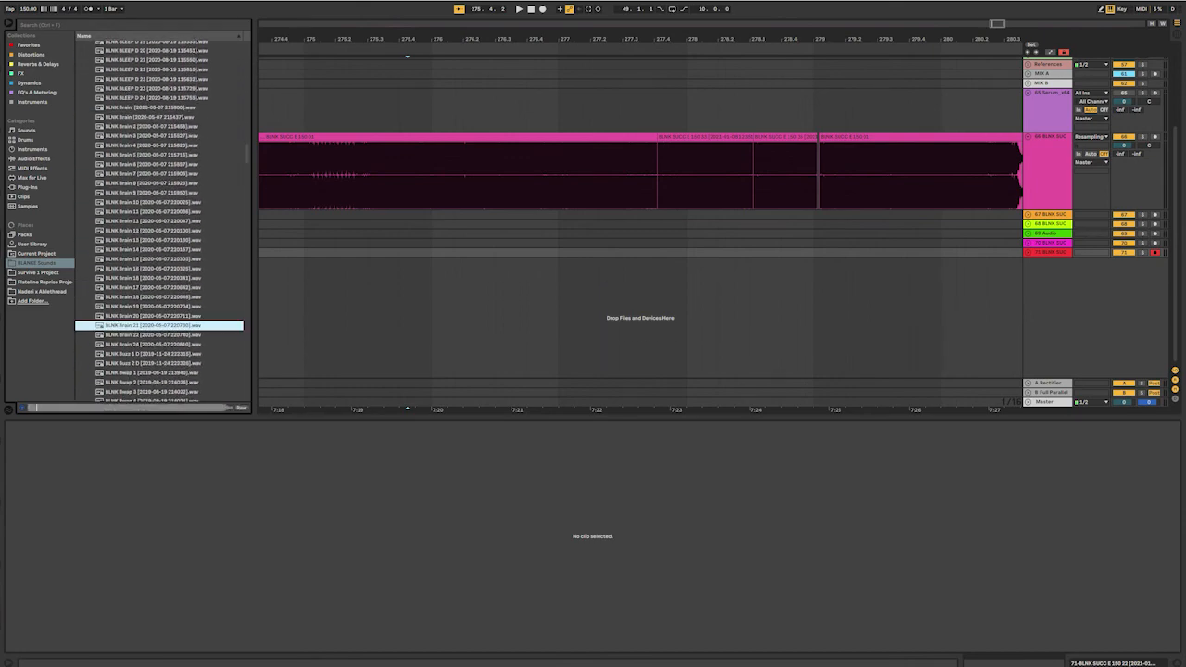
- Look over the full run of cut resampled clips in the arrangement, with the insert marker at 276.1.2
{"action": "left_click", "coordinate": [439, 252]}
{"action": "key", "text": "minus"}
{"action": "key", "text": "minus"}
{"action": "key", "text": "minus"}
{"action": "key", "text": "minus"}
{"action": "key", "text": "minus"}
{"action": "key", "text": "minus"}
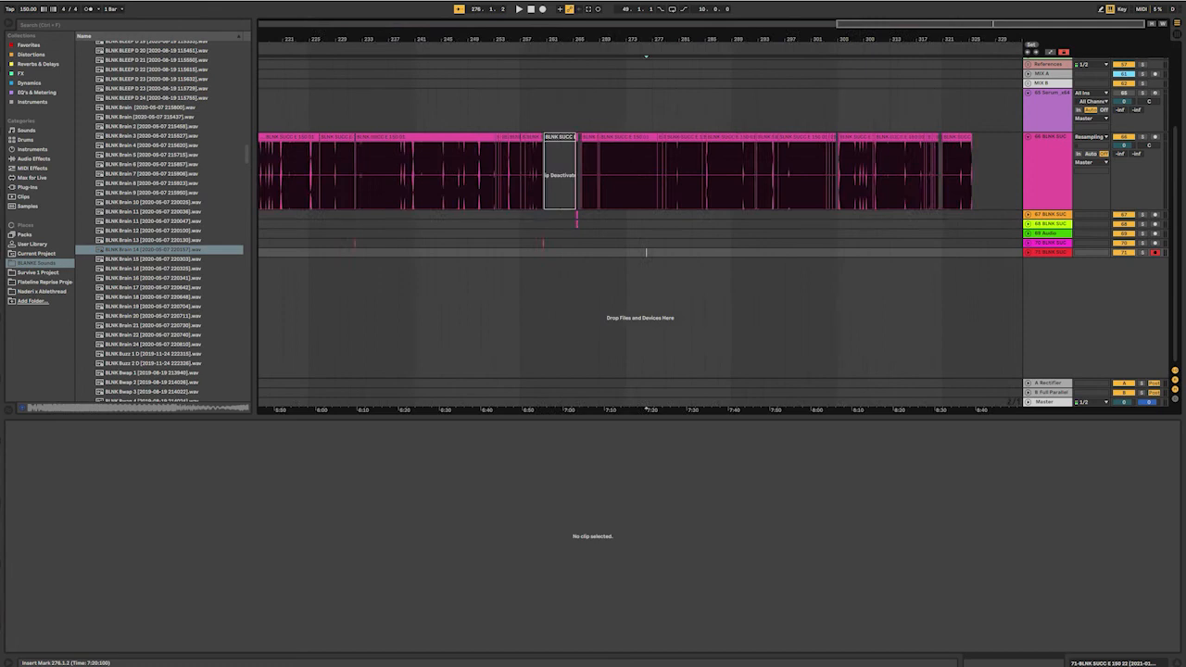